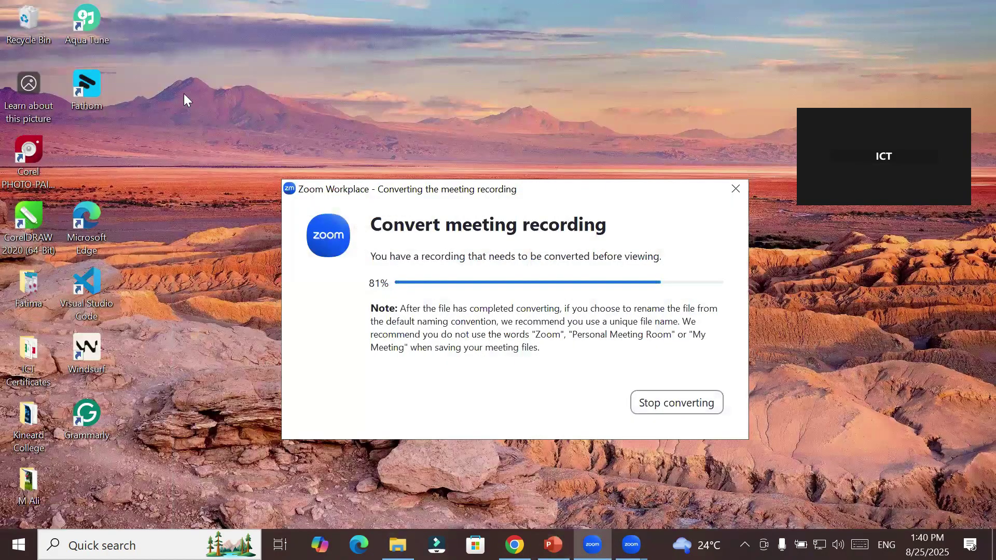
left_click_drag(183, 93, 211, 77)
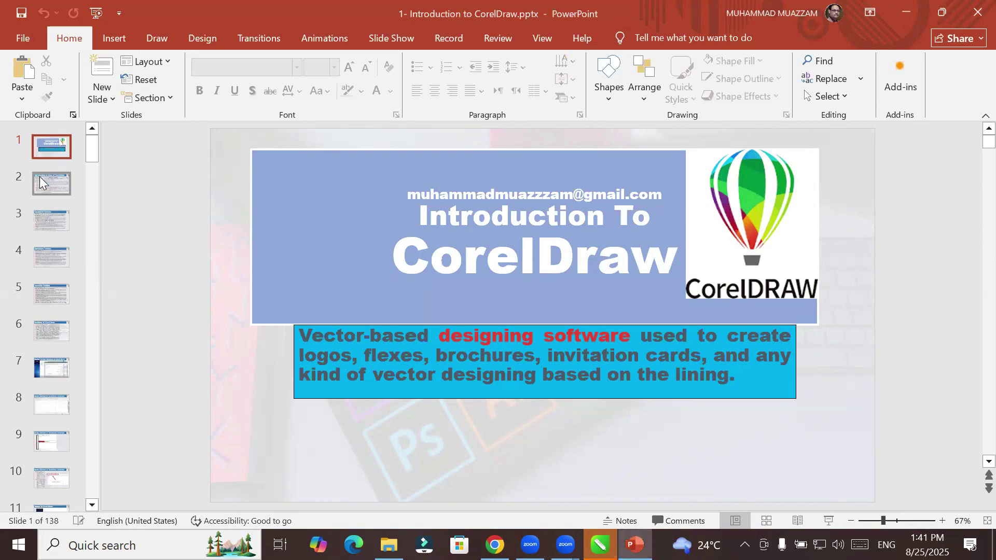
Step: Show slide 2 of the CorelDraw introduction presentation and accept the proposed folder for saving the Zoom recording
left_click(53, 188)
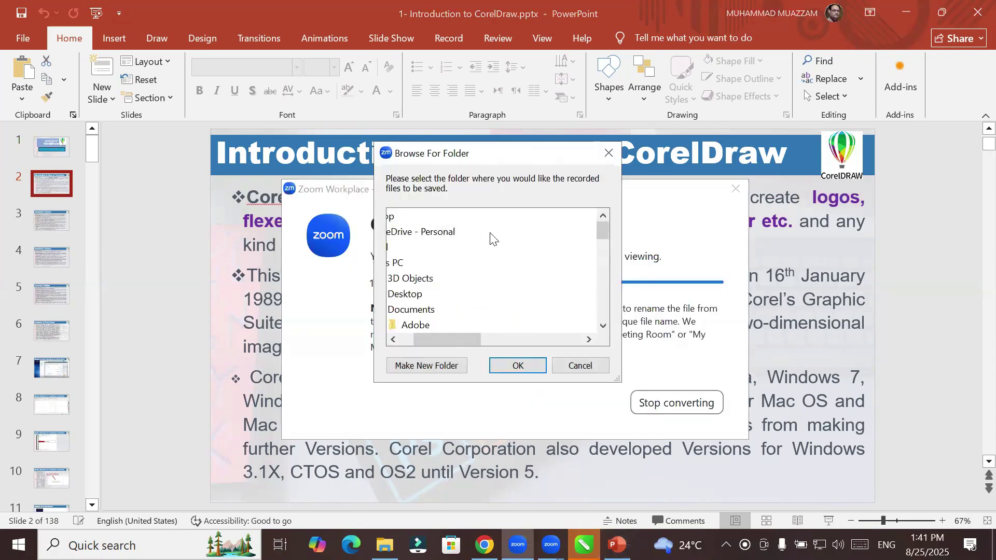
left_click(518, 365)
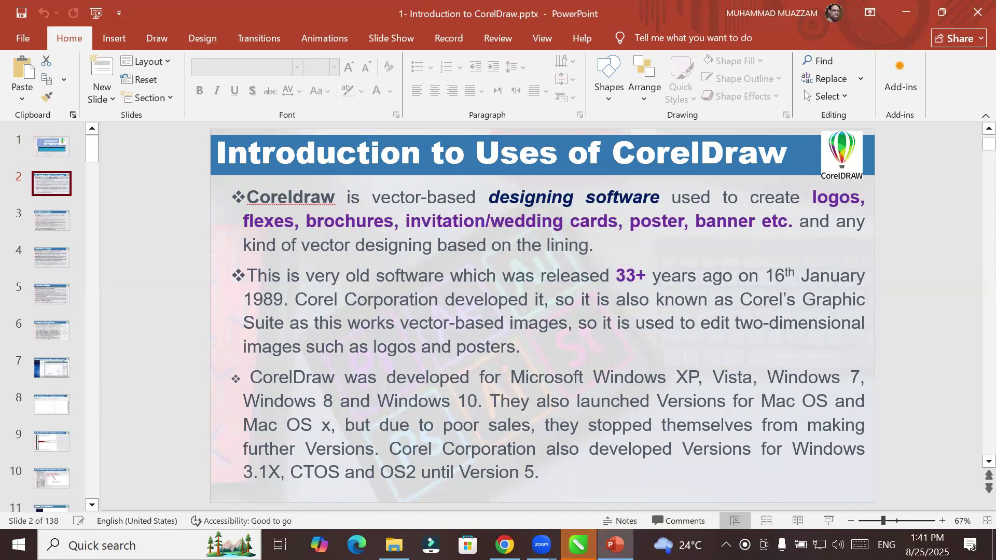
Step: Switch to Chrome and open ChatGPT in a new tab
key("alt+Tab")
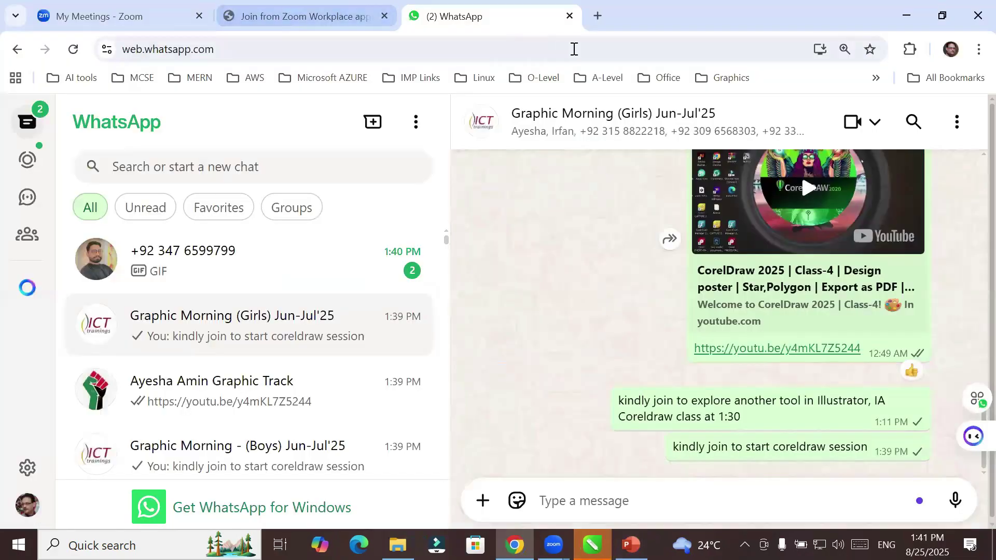
left_click(596, 15)
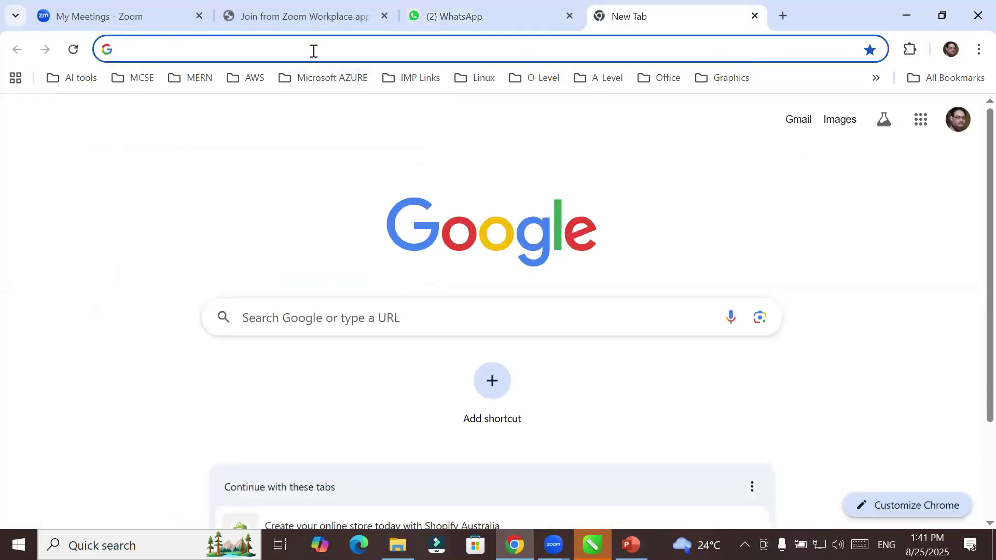
left_click(314, 51)
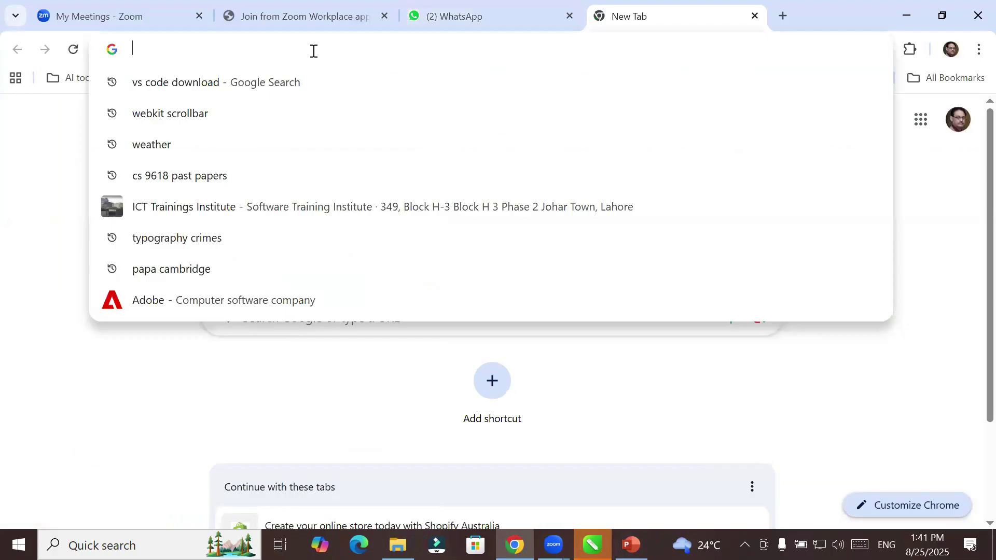
type("cha")
key("Return")
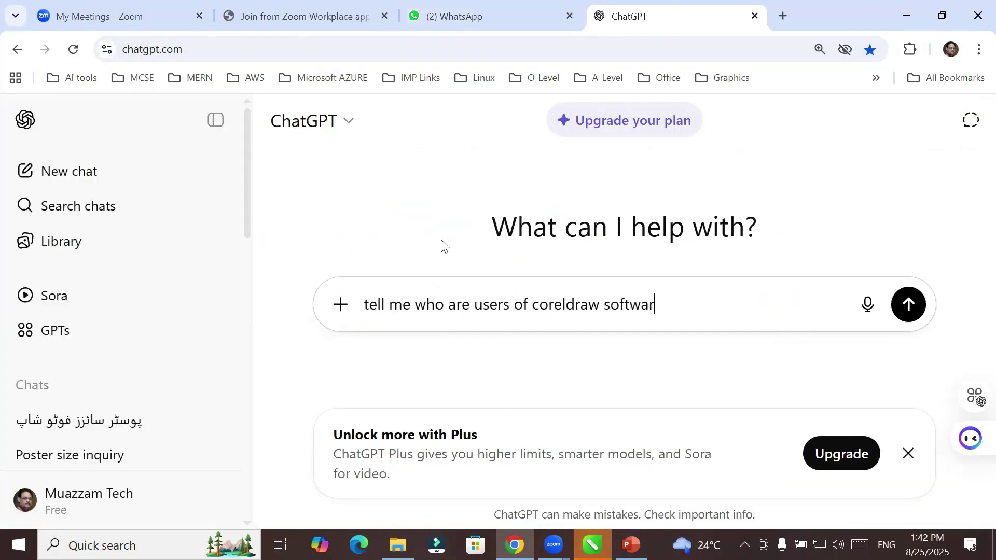
Step: Ask ChatGPT "tell me who are users of coreldraw software"
type("ers")
key("BackSpace")
key("Return")
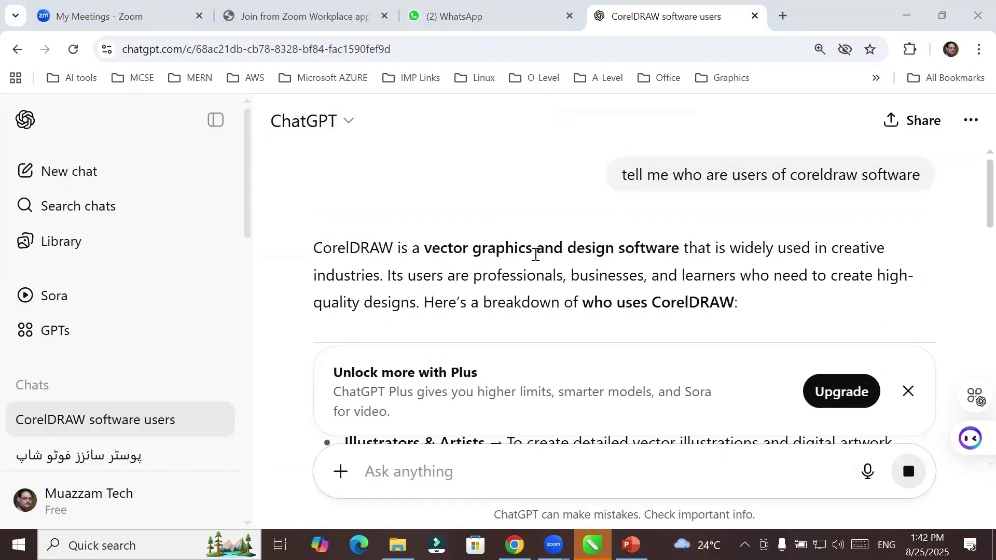
Step: Read the answer's introduction, marking the phrases on vector graphics software and on its professional, business and learner users
left_click_drag(439, 250, 704, 253)
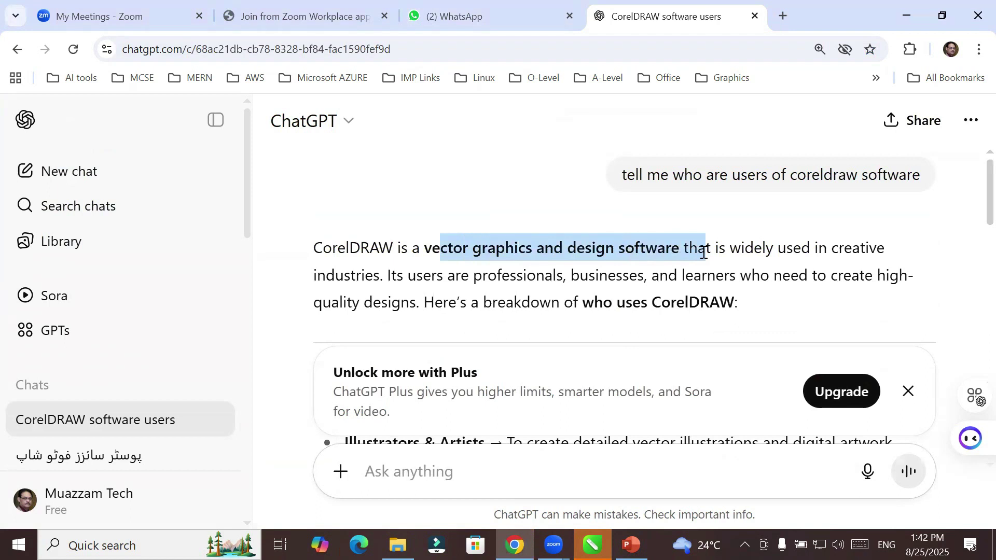
left_click(384, 279)
left_click_drag(384, 279, 738, 266)
Step: Examine the Creative & Design Professionals section, marking the uses given for graphic designers, fashion designers and illustrators
scroll(739, 269, "down", 2)
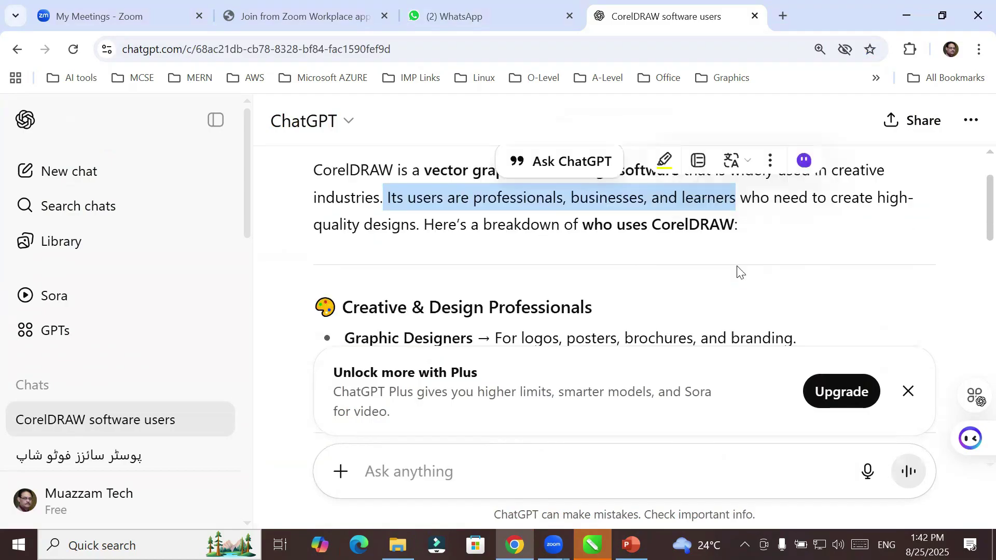
scroll(740, 270, "down", 2)
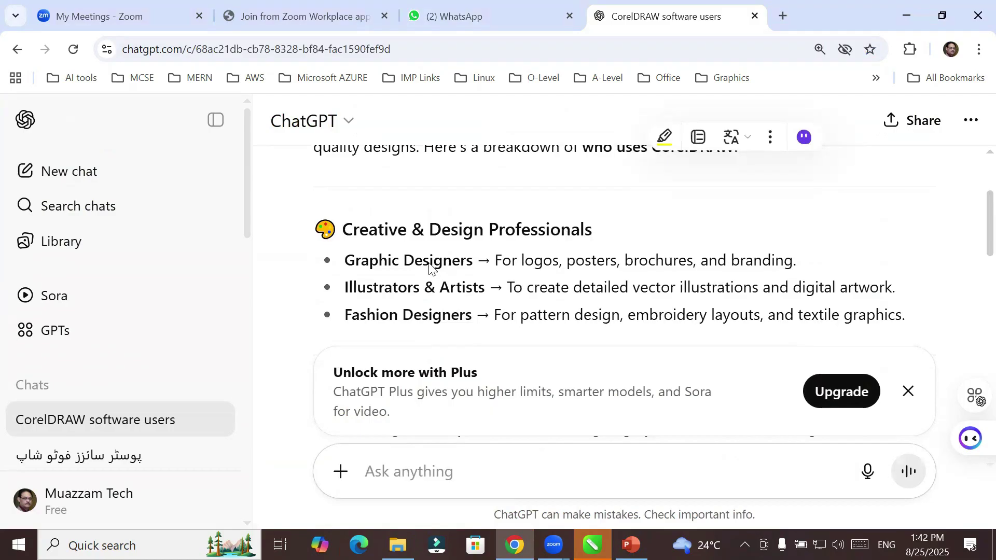
left_click_drag(522, 260, 585, 262)
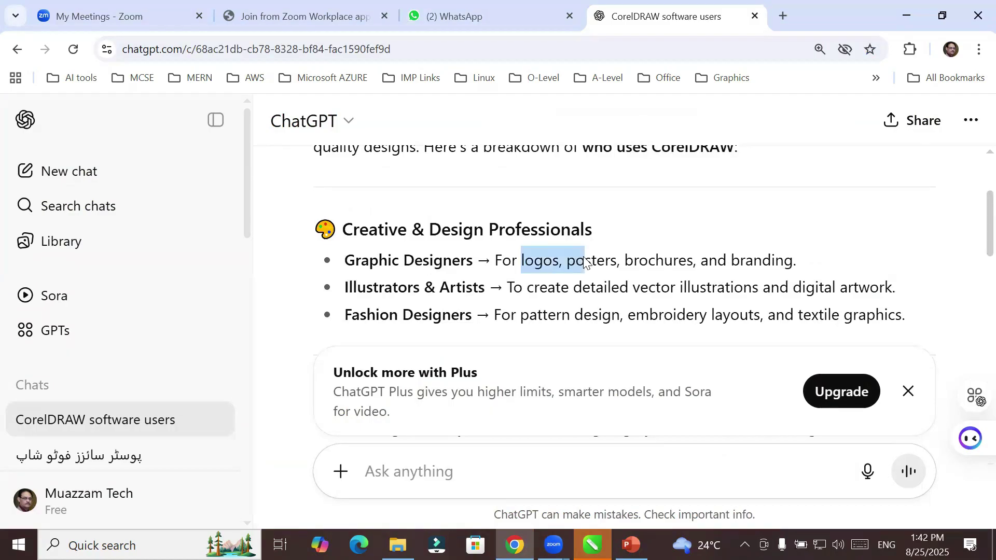
left_click_drag(585, 262, 686, 263)
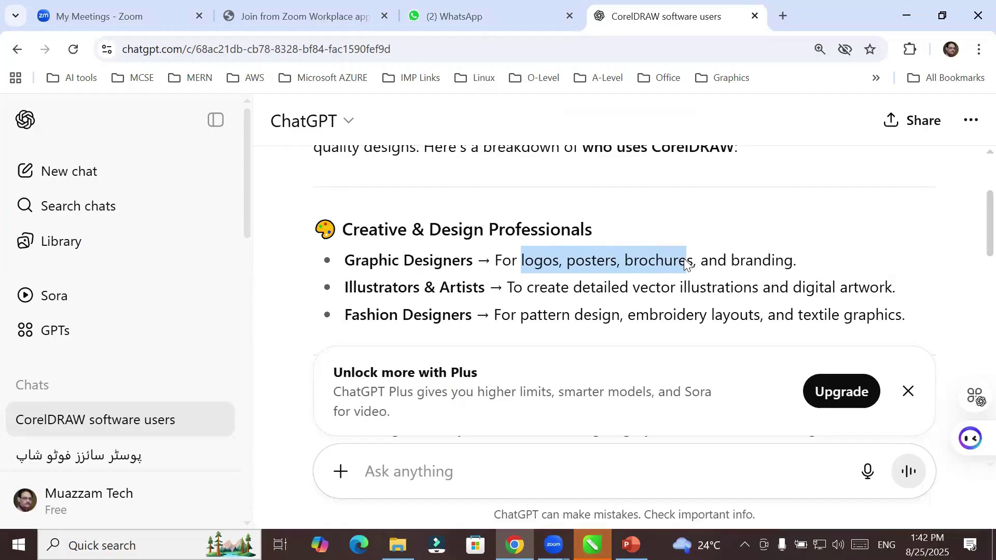
left_click_drag(685, 261, 685, 260)
left_click_drag(526, 317, 902, 307)
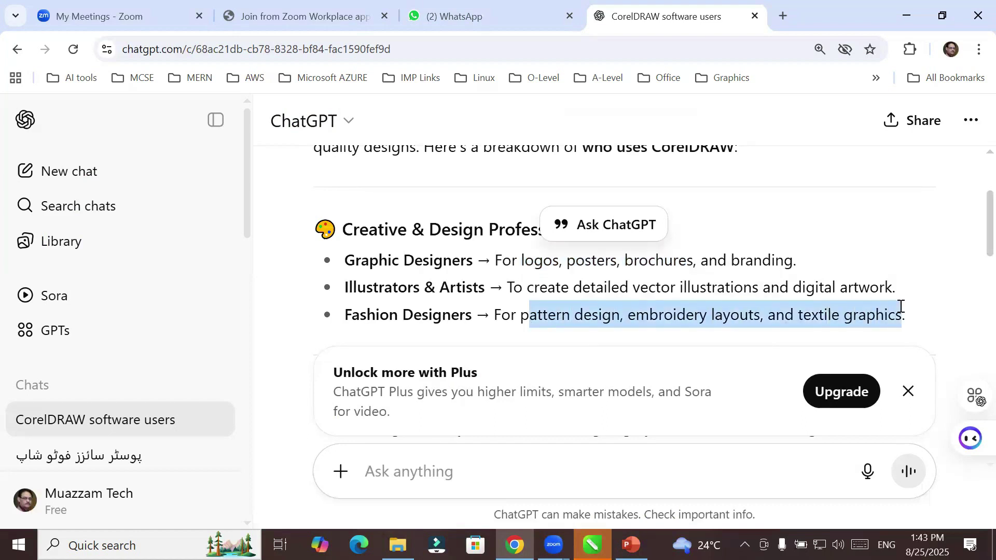
left_click(879, 322)
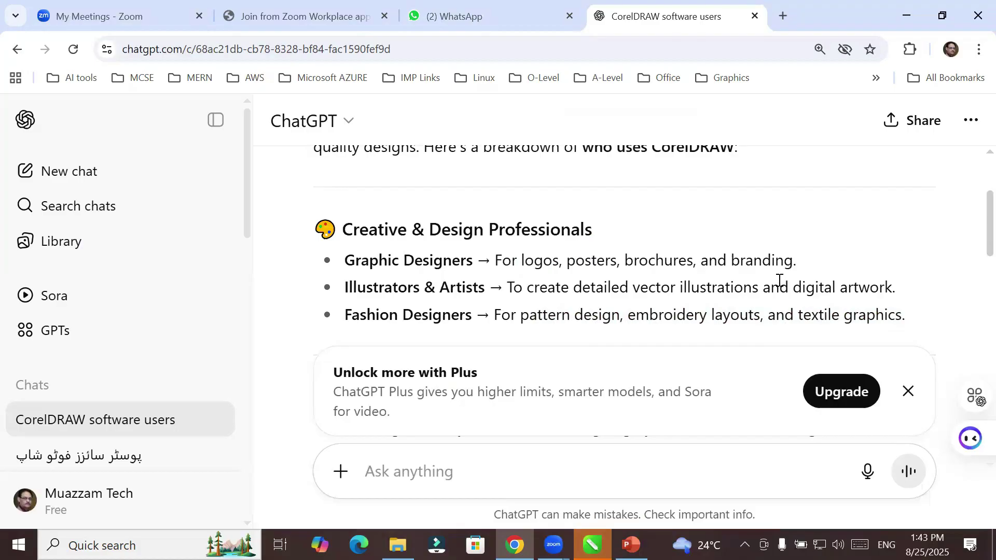
left_click_drag(780, 282, 895, 293)
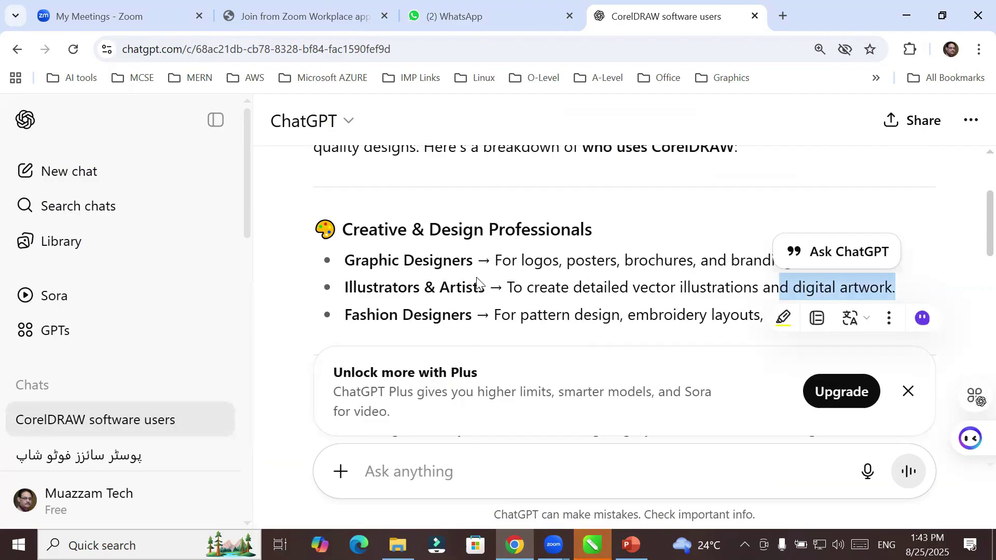
Step: Examine the Printing & Publishing Industry heading and its Printing Press Operators entry, marking the listed print products
scroll(489, 266, "down", 3)
scroll(489, 266, "down", 1)
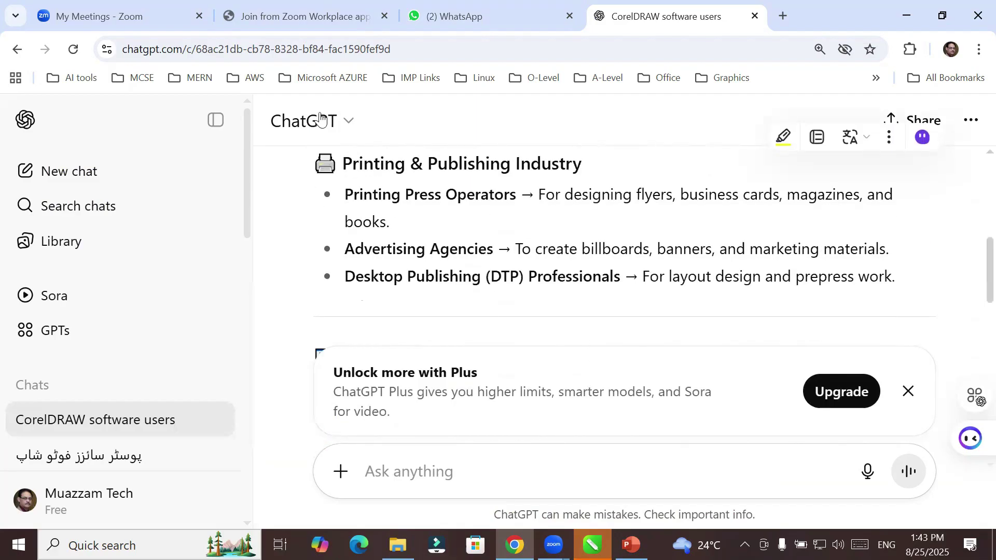
left_click_drag(435, 173, 606, 167)
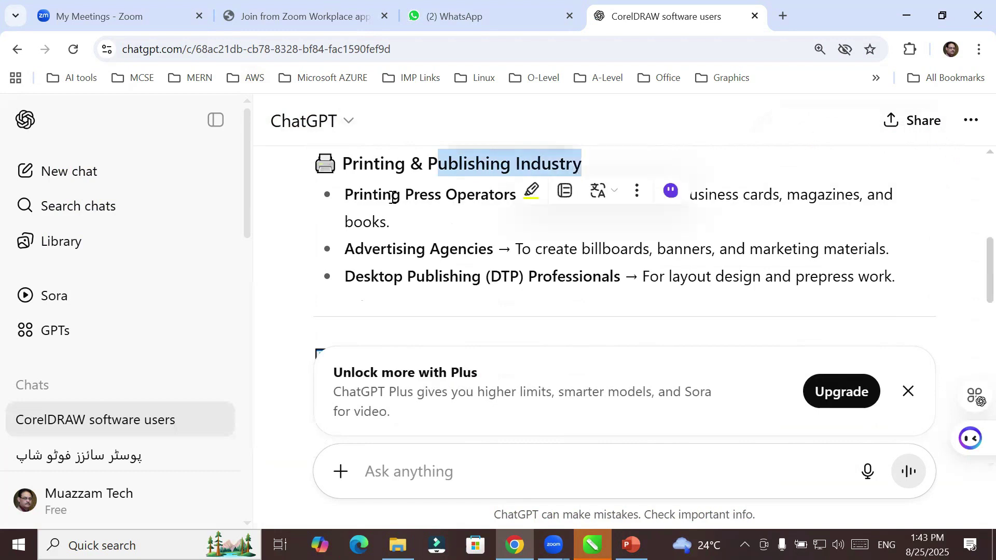
left_click_drag(351, 196, 623, 198)
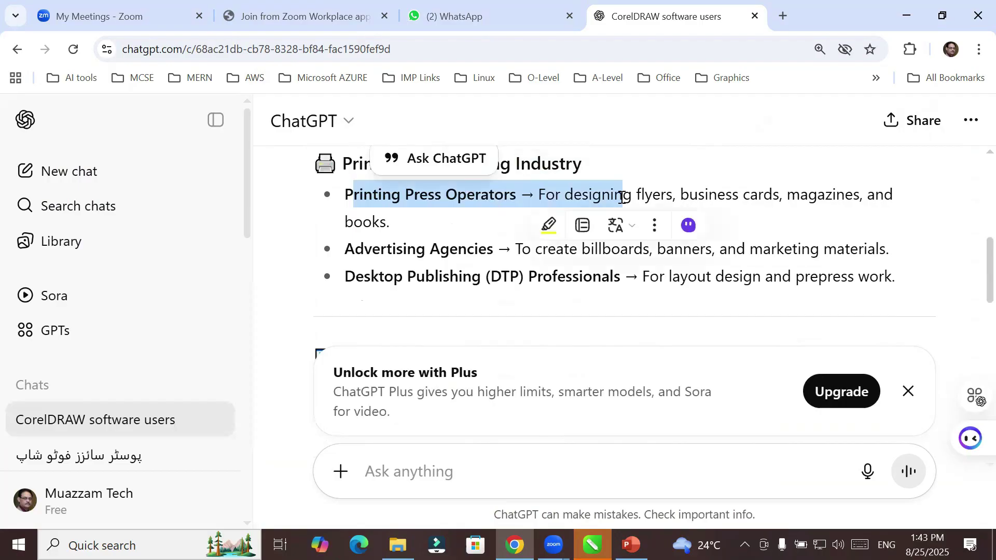
double_click(656, 196)
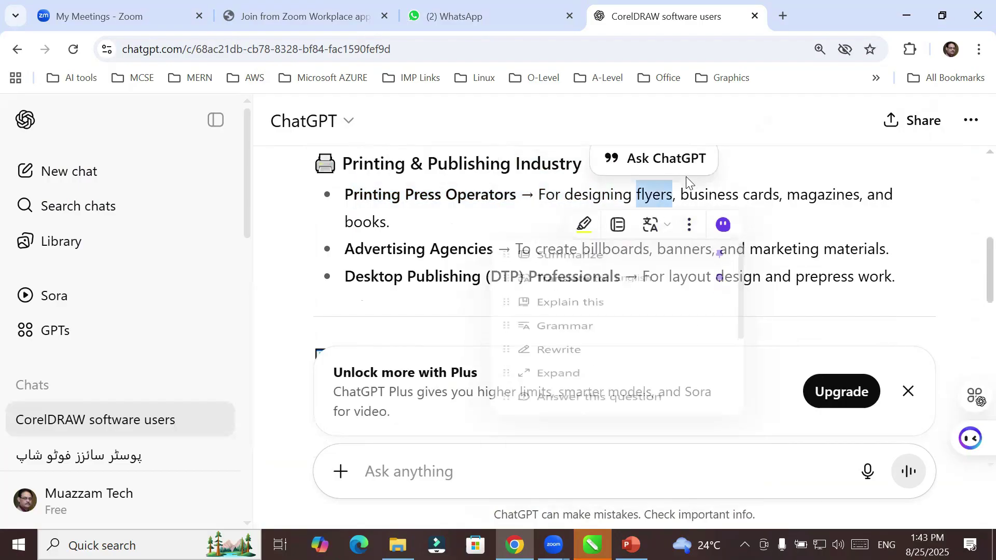
left_click_drag(678, 190, 849, 192)
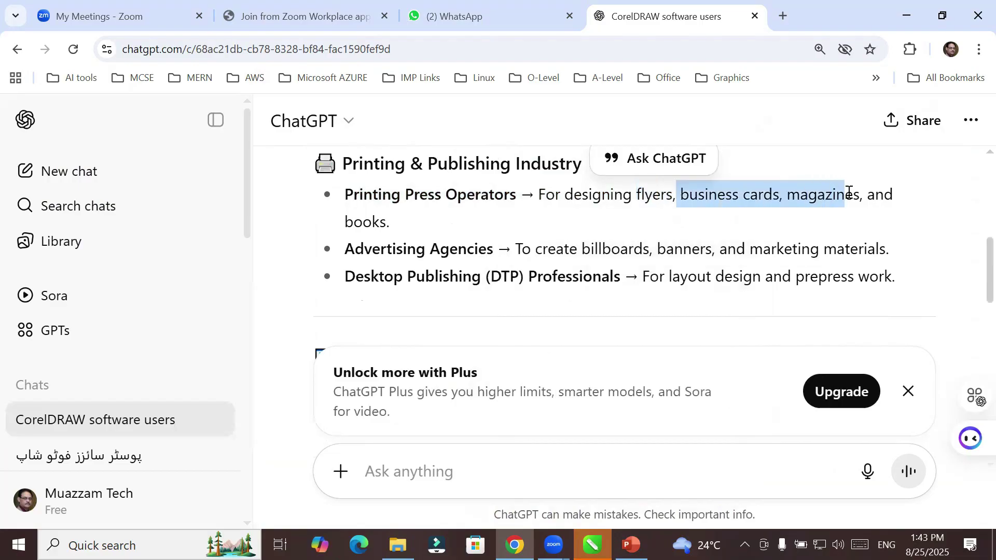
double_click(371, 223)
left_click(510, 223)
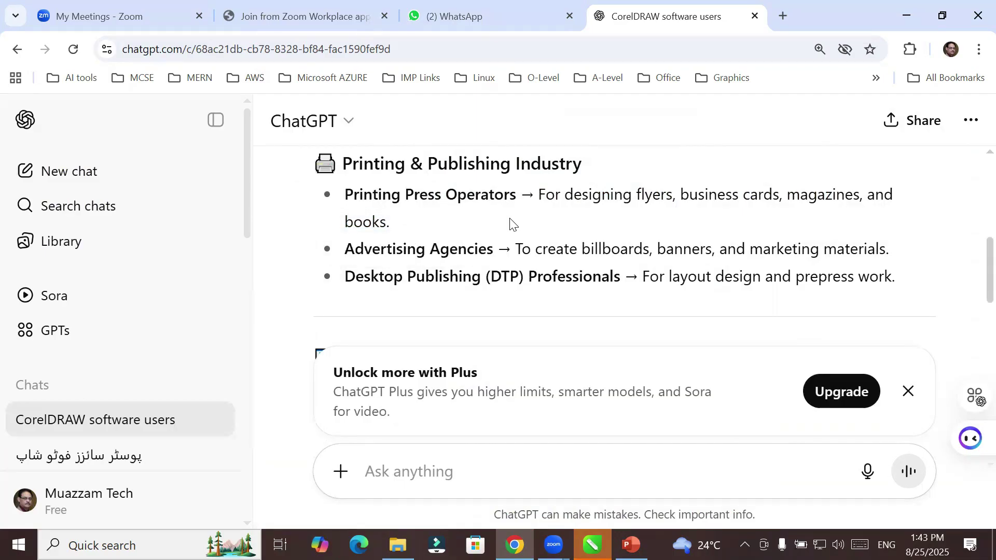
Step: Review the Advertising Agencies and Desktop Publishing (DTP) Professionals entries, marking the marketing materials and prepress work
left_click_drag(402, 248, 465, 245)
left_click_drag(578, 249, 887, 251)
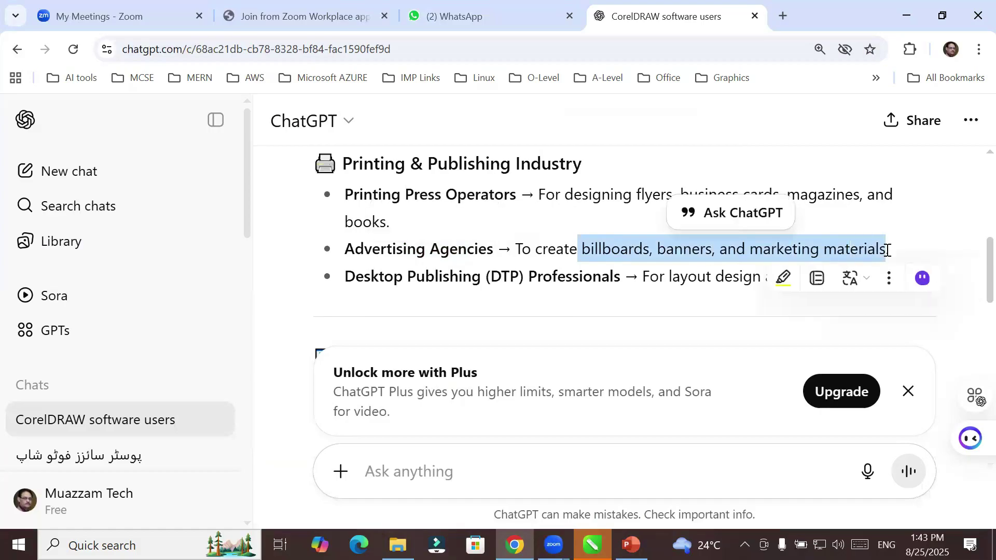
left_click(590, 255)
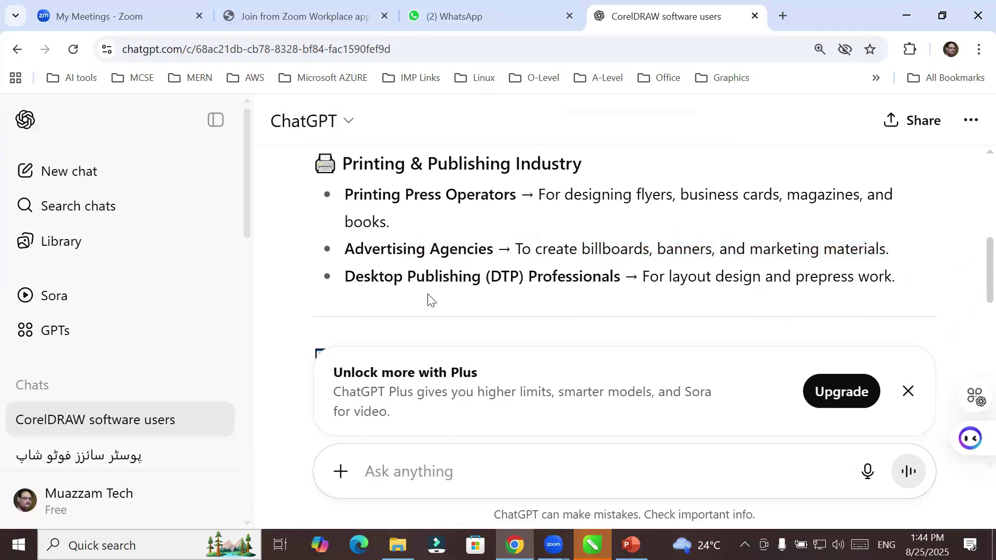
left_click_drag(345, 278, 624, 276)
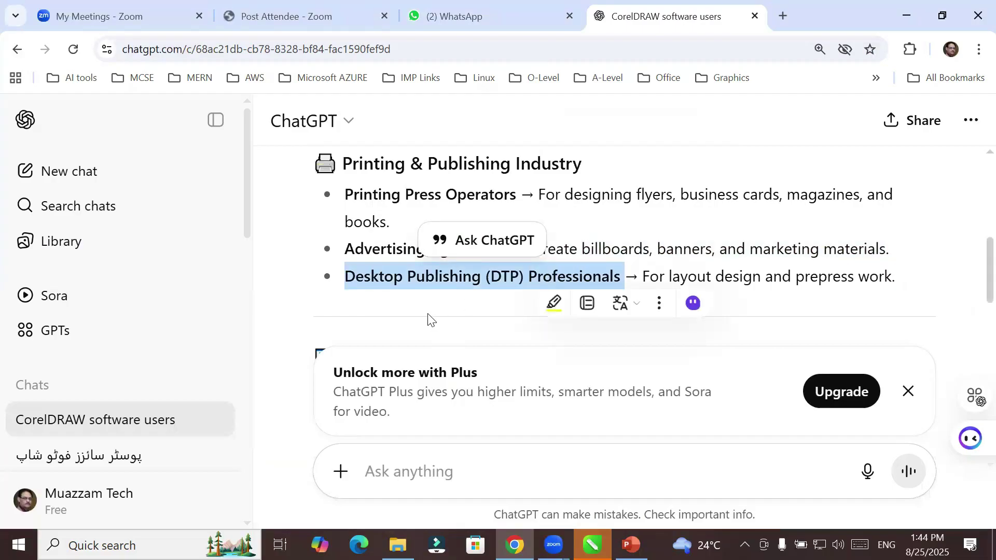
left_click(788, 278)
left_click_drag(788, 279, 892, 276)
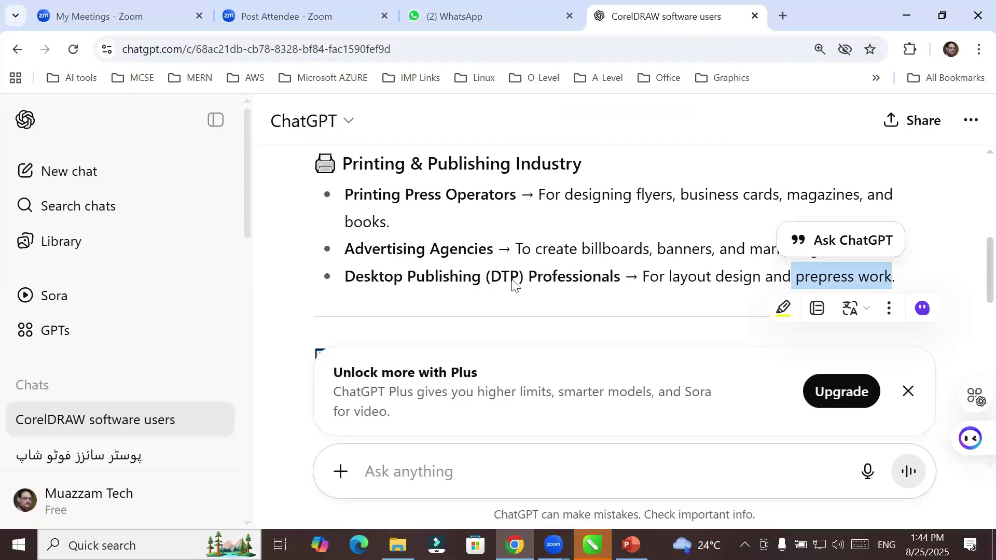
Step: Review the Business & Corporate Users section, marking Small Businesses and the uses given for Corporate Marketing Teams
scroll(512, 284, "down", 3)
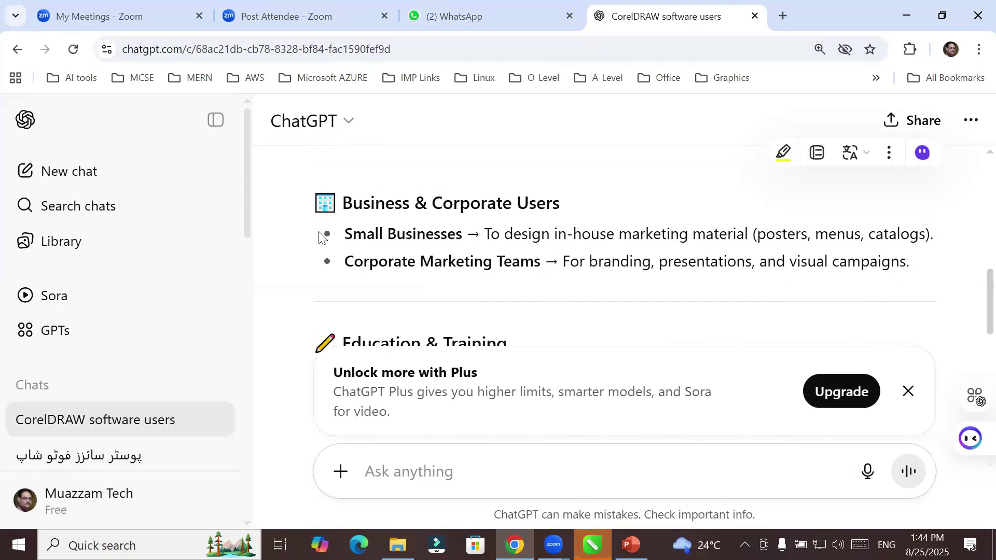
left_click_drag(338, 235, 463, 231)
left_click(650, 304)
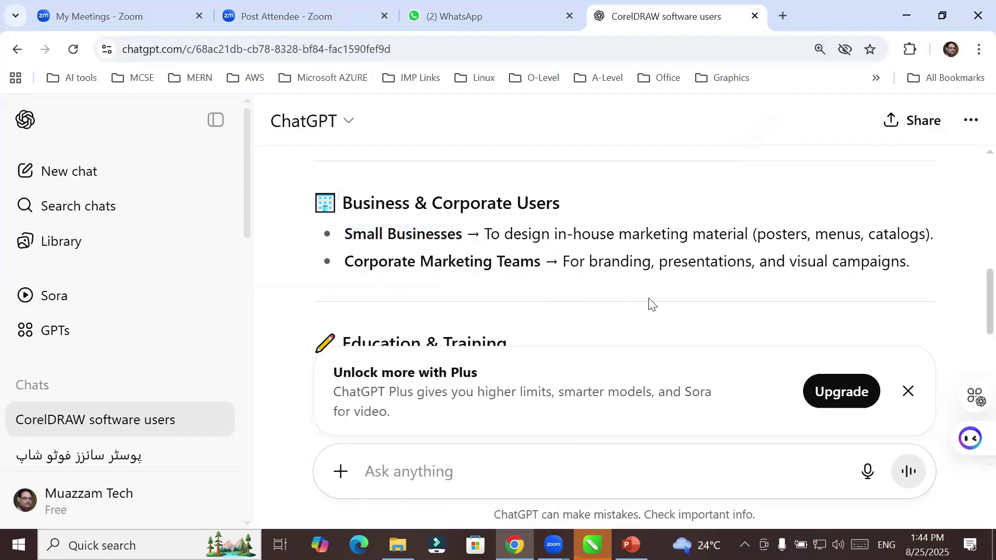
left_click_drag(602, 259, 926, 266)
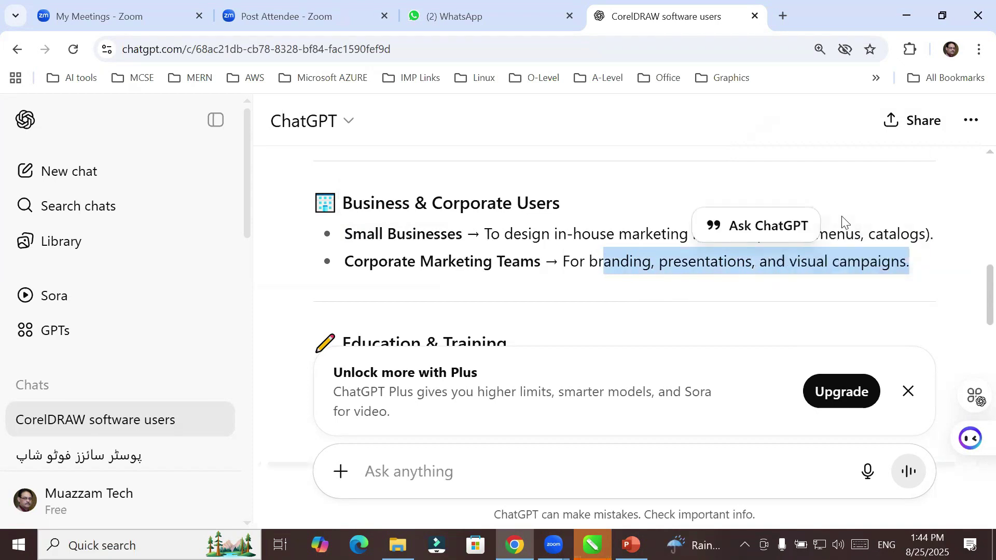
left_click(886, 324)
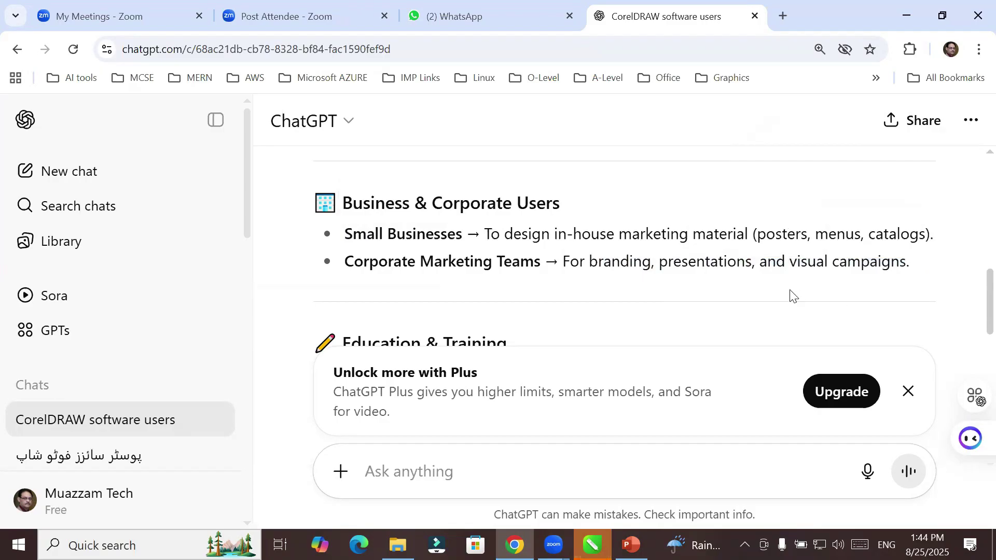
Step: Review the Education & Training section, marking the descriptions for Students & Learners and Training Institutes
scroll(791, 294, "down", 3)
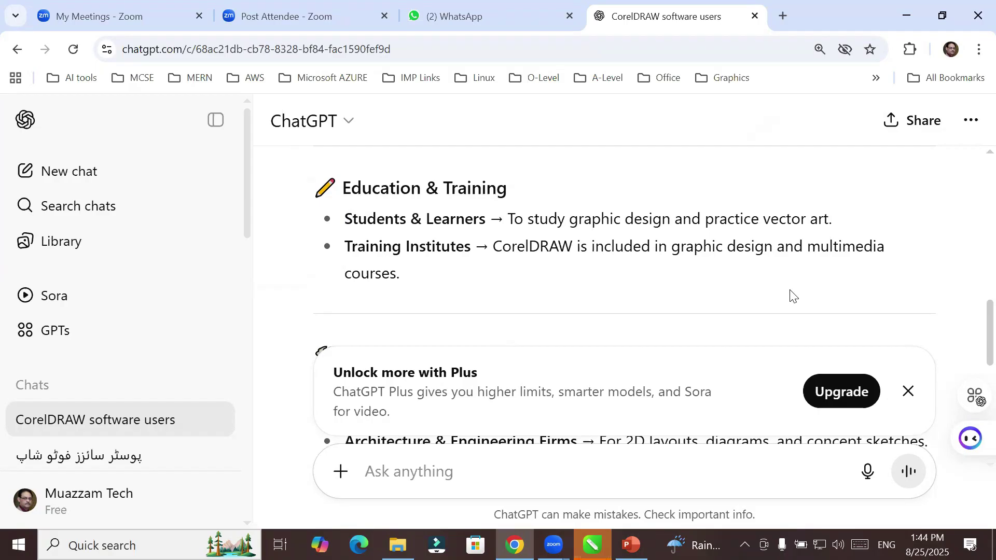
left_click_drag(549, 214, 864, 230)
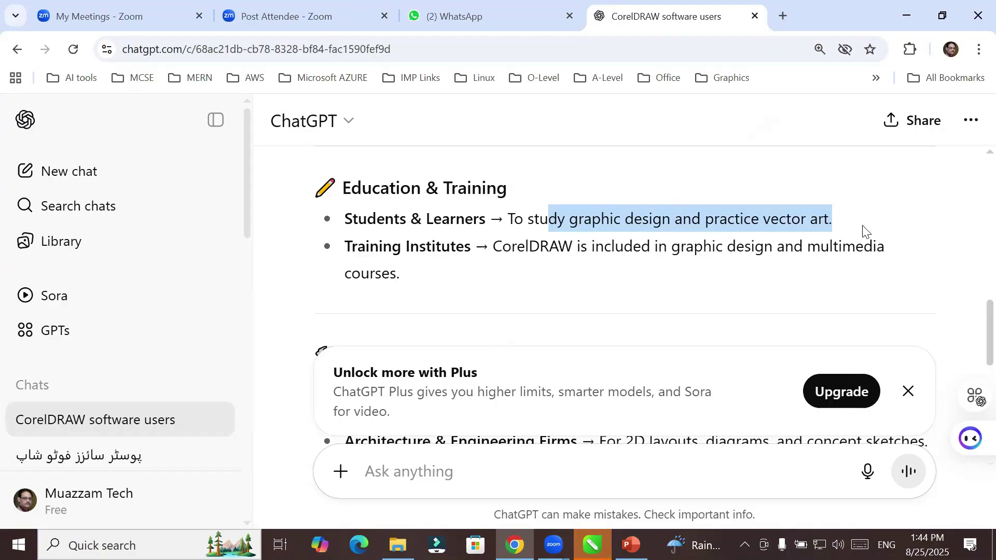
left_click(552, 290)
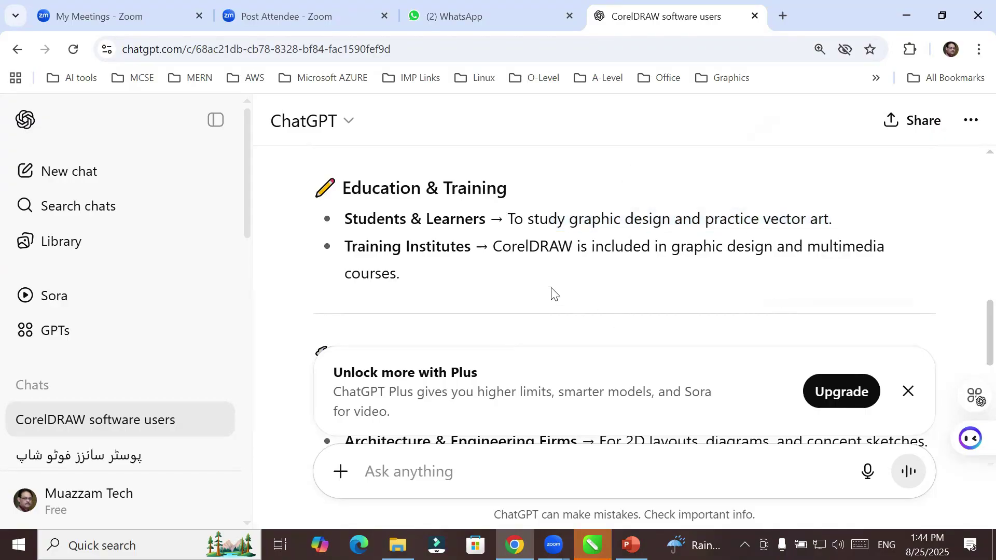
left_click_drag(551, 245, 752, 250)
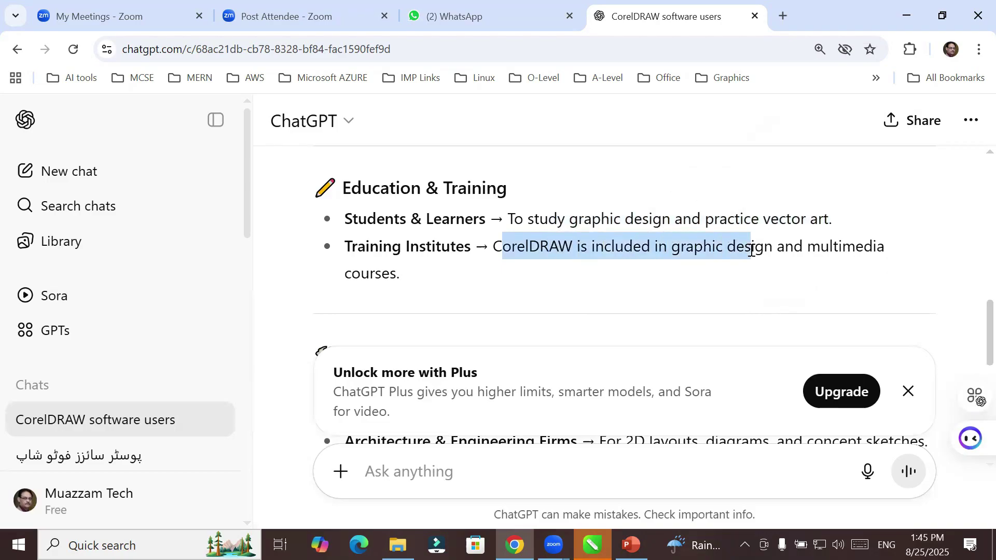
left_click_drag(752, 250, 884, 240)
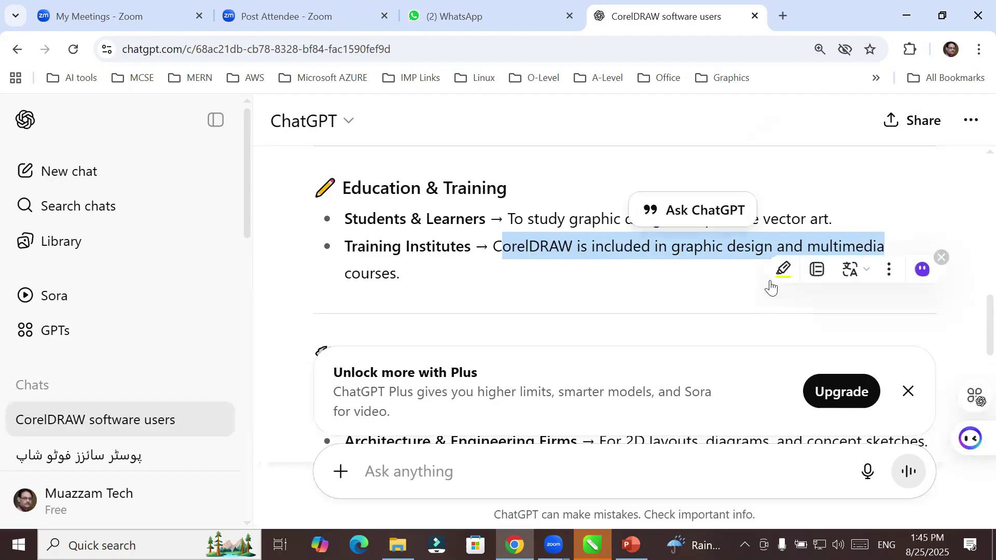
Step: Review the Specialized Industries section and the In short summary, marking the listed groups of CorelDRAW users
scroll(683, 293, "down", 3)
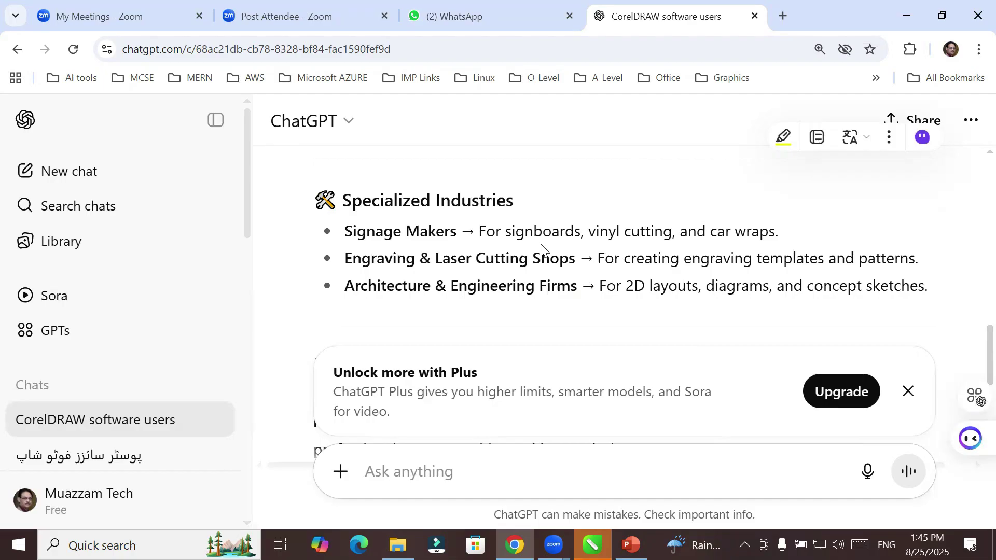
scroll(542, 248, "down", 3)
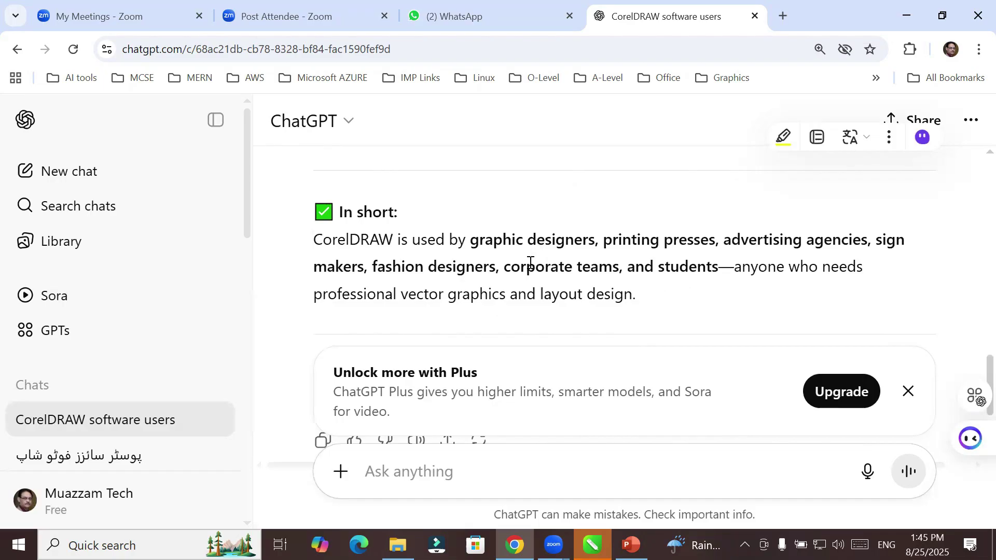
left_click_drag(470, 240, 718, 266)
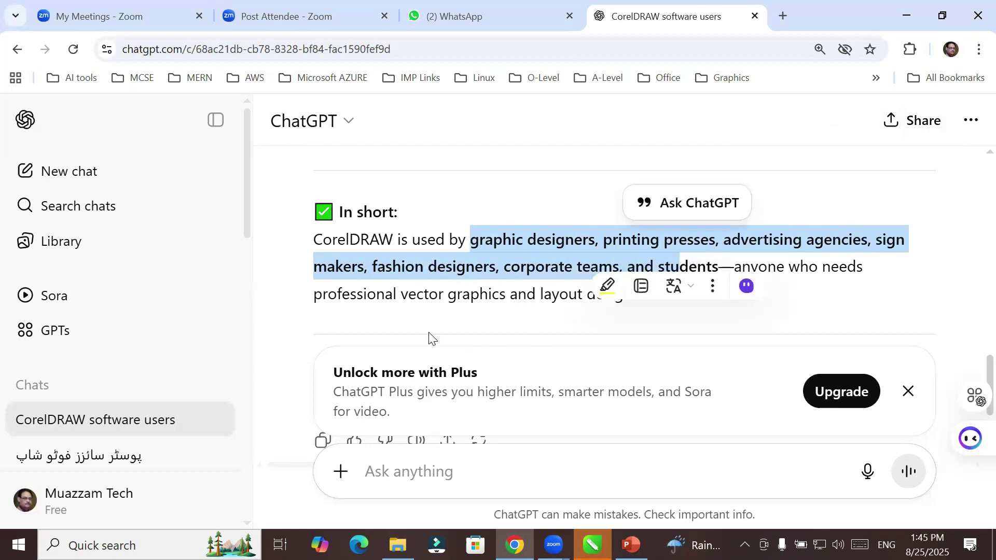
left_click(424, 317)
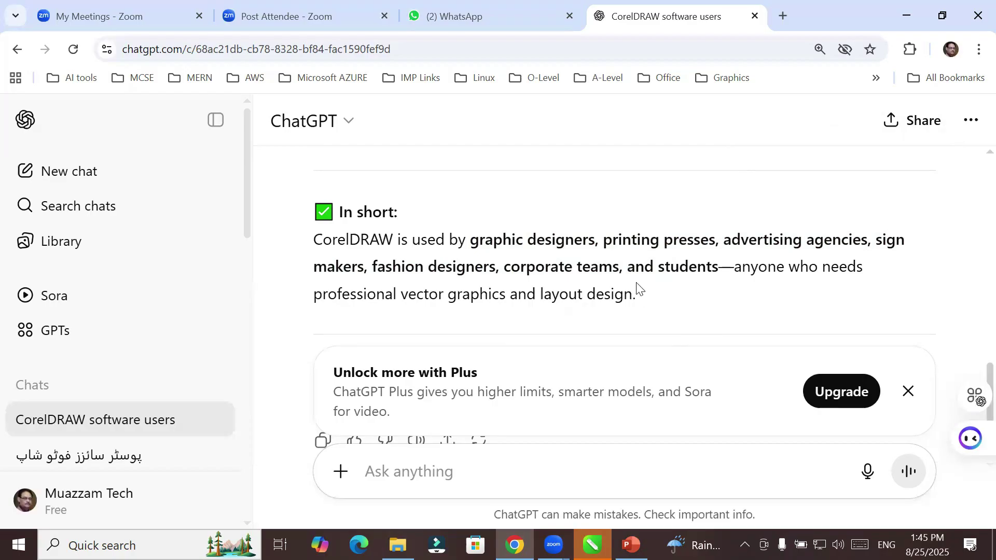
scroll(638, 287, "down", 3)
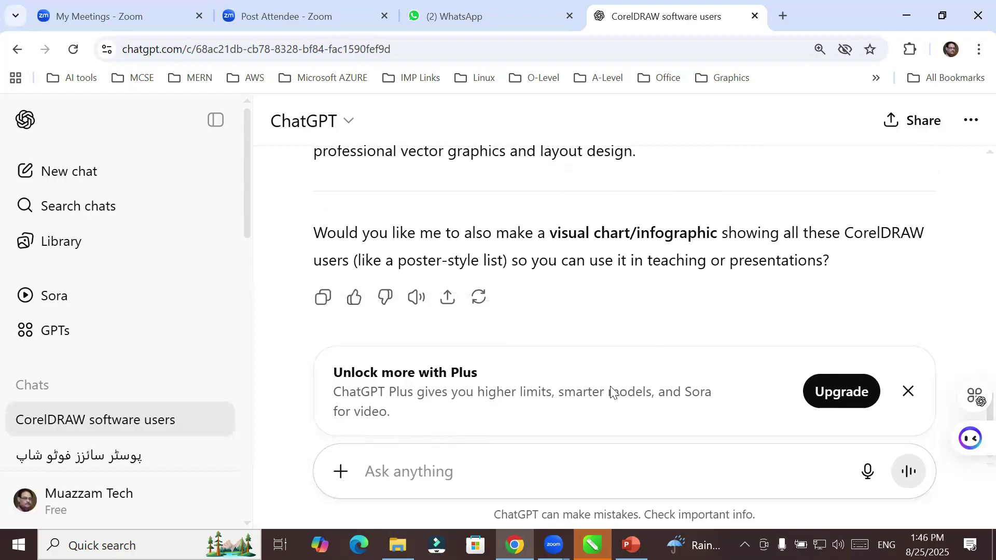
Step: Switch to CorelDRAW 2020 and close its Welcome Screen
mouse_move(592, 545)
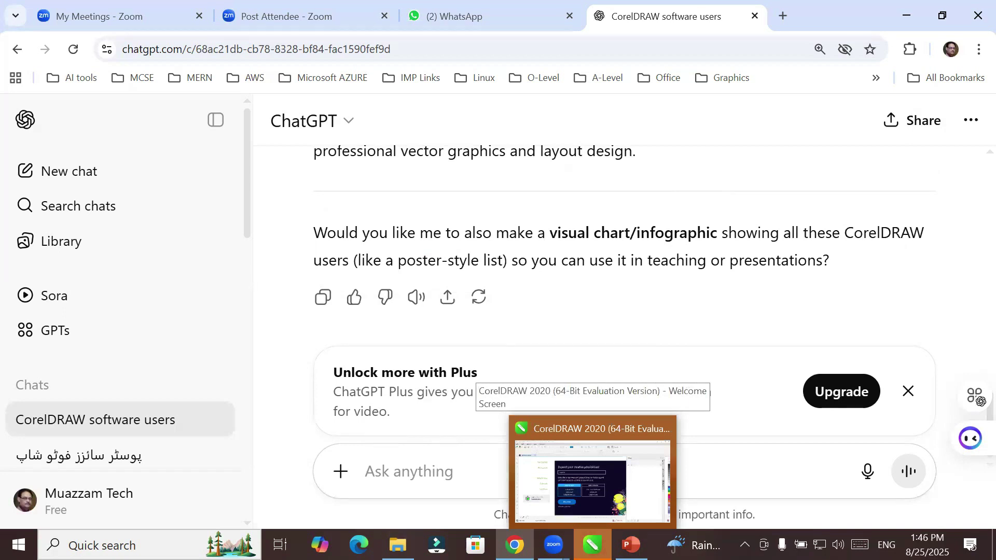
left_click(592, 480)
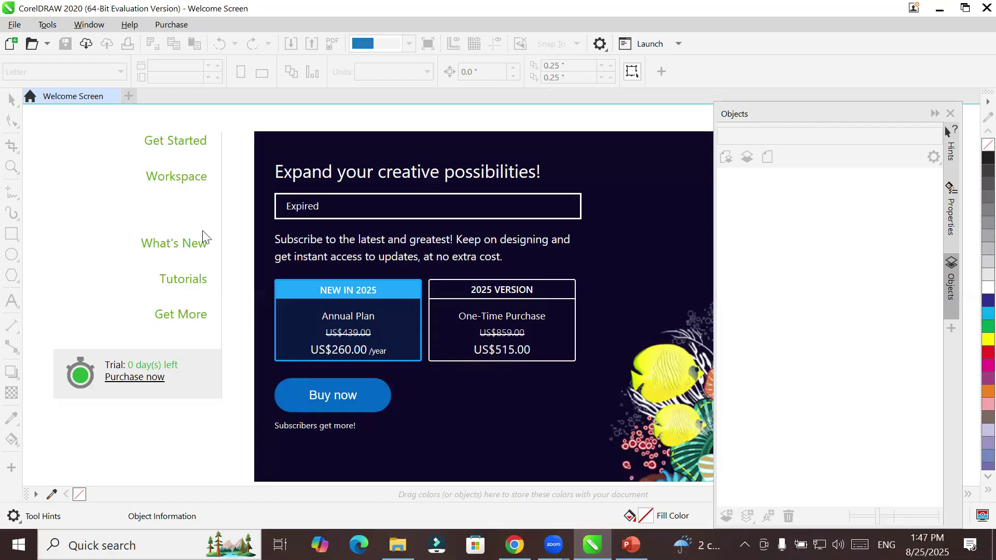
left_click(114, 98)
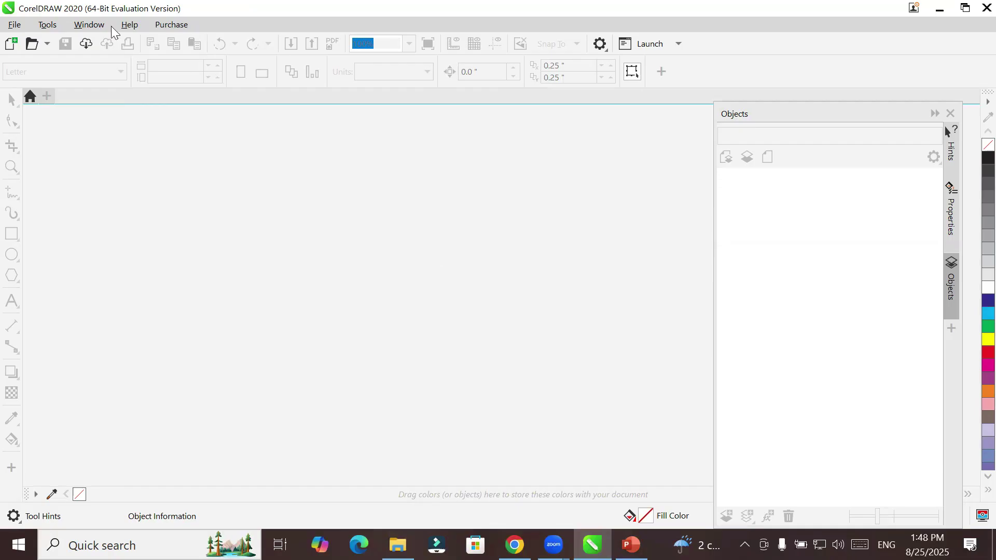
Step: Show the Hints, Properties and Objects dockers one after another, leaving the docker area collapsed
left_click(84, 26)
left_click(84, 27)
left_click(935, 113)
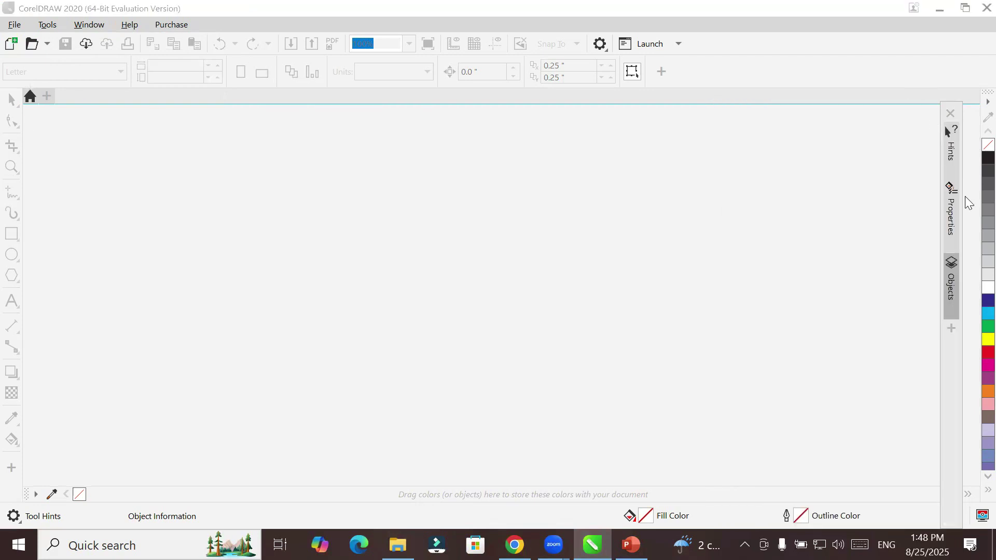
left_click(952, 150)
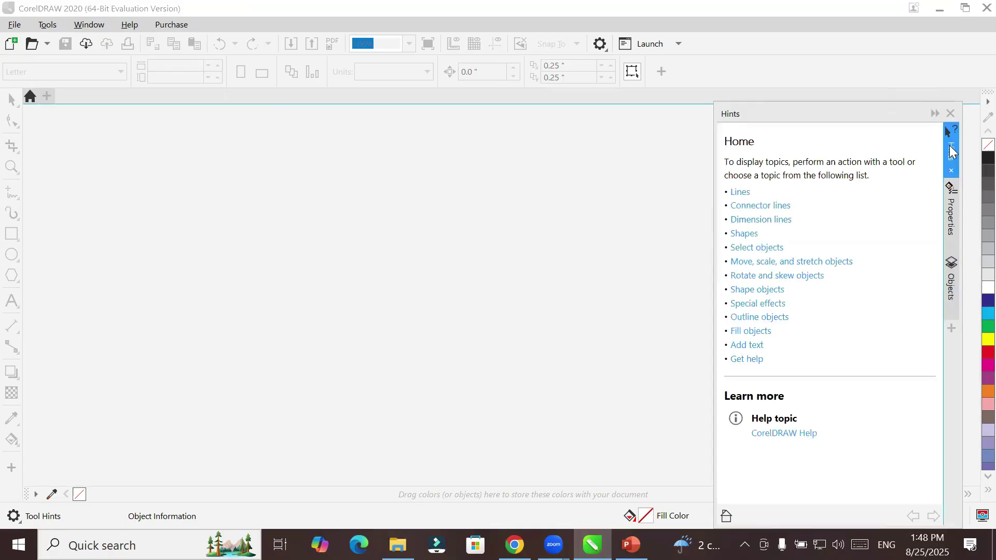
left_click(952, 150)
left_click(952, 222)
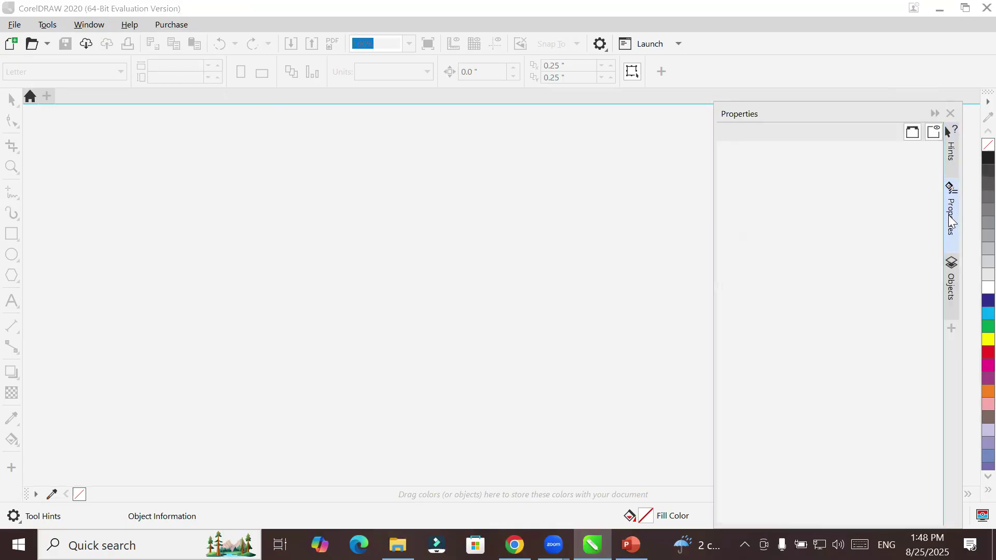
left_click(948, 292)
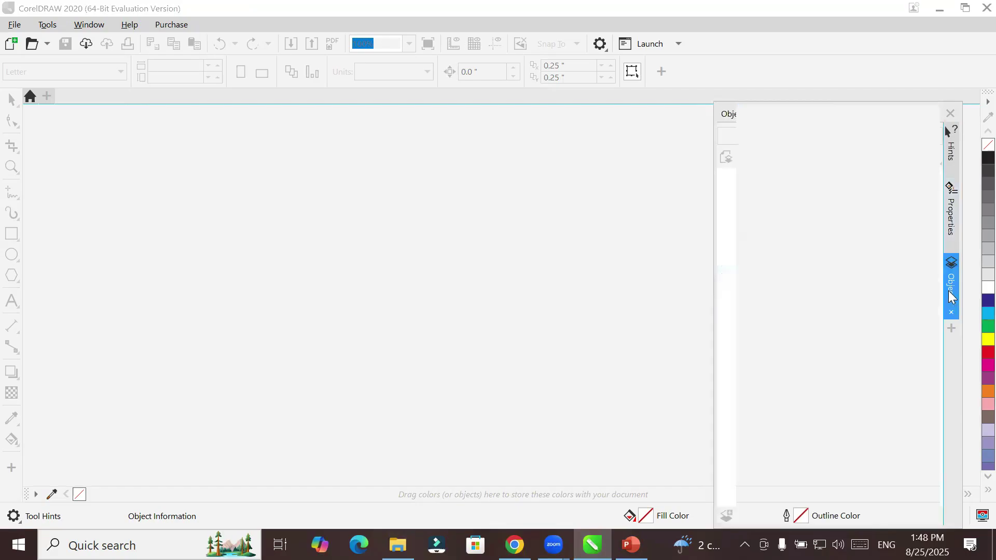
left_click(949, 292)
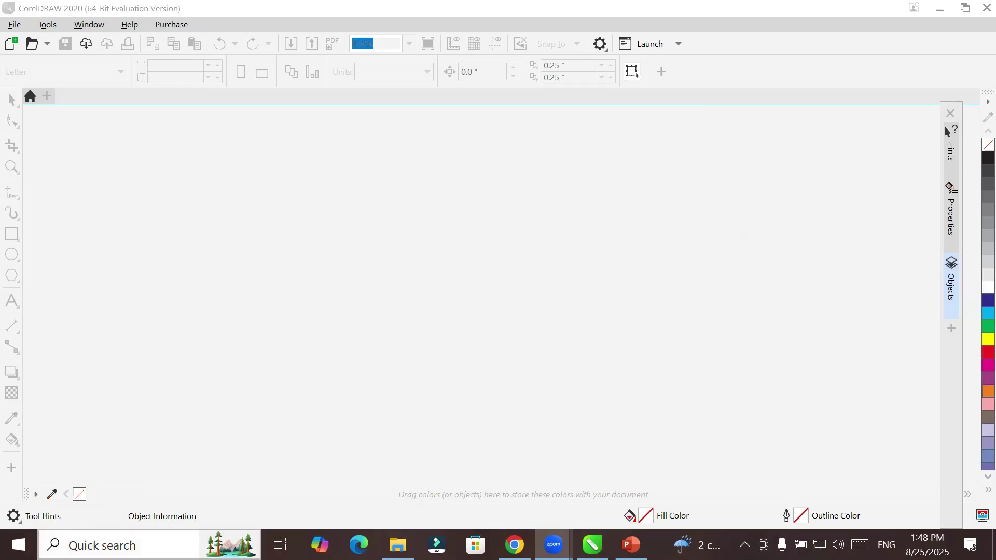
Step: Expand the full colour palette and look through its swatches
left_click(972, 491)
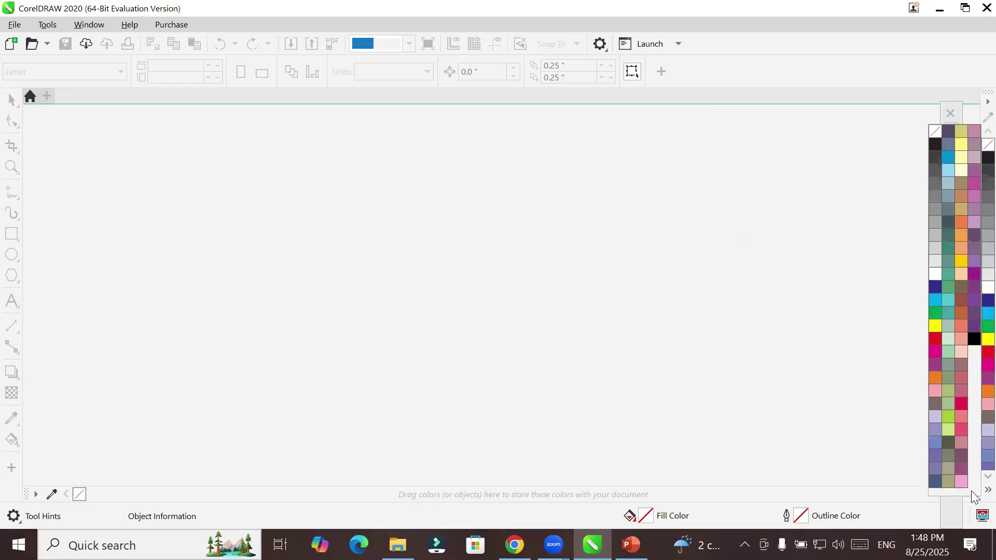
left_click(971, 491)
scroll(974, 488, "down", 2)
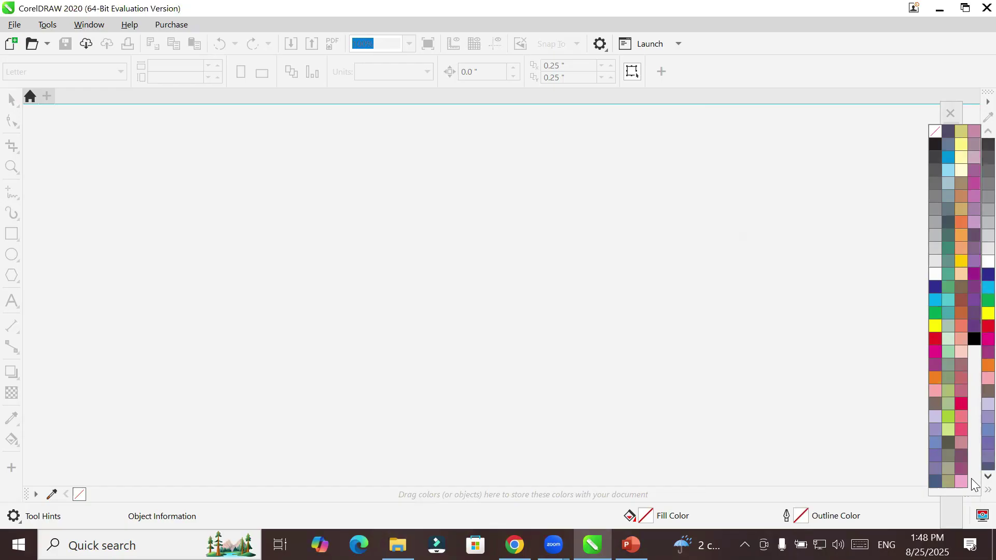
scroll(974, 485, "down", 4)
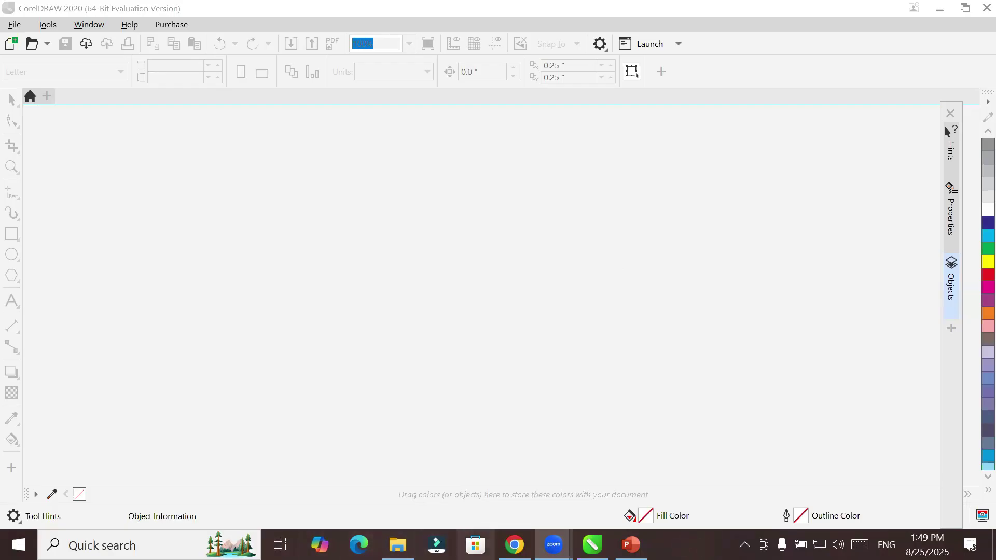
Step: Switch to the ChatGPT conversation in Chrome and ask "tell me poster size"
key("alt+Tab")
left_click(438, 458)
type("tell me")
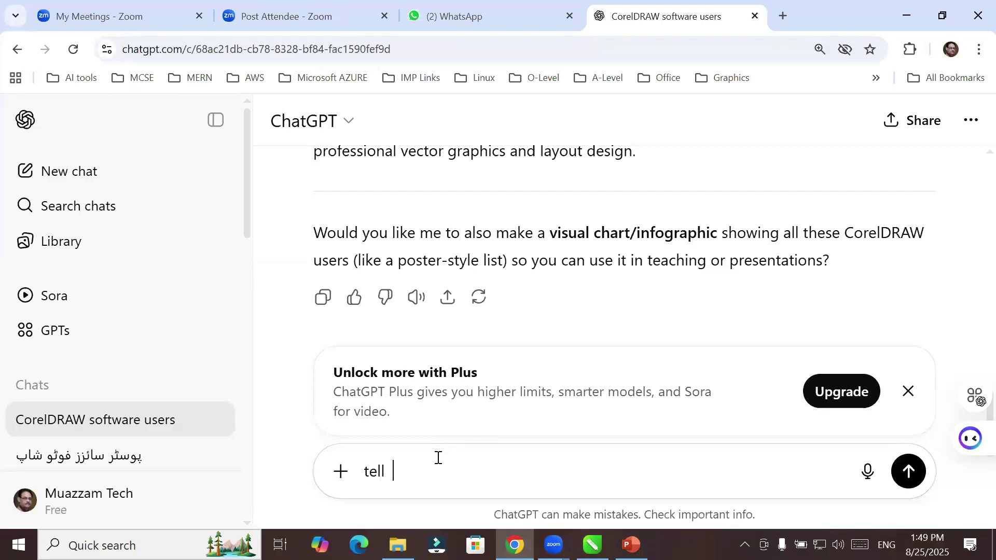
type(" poster size")
key("Return")
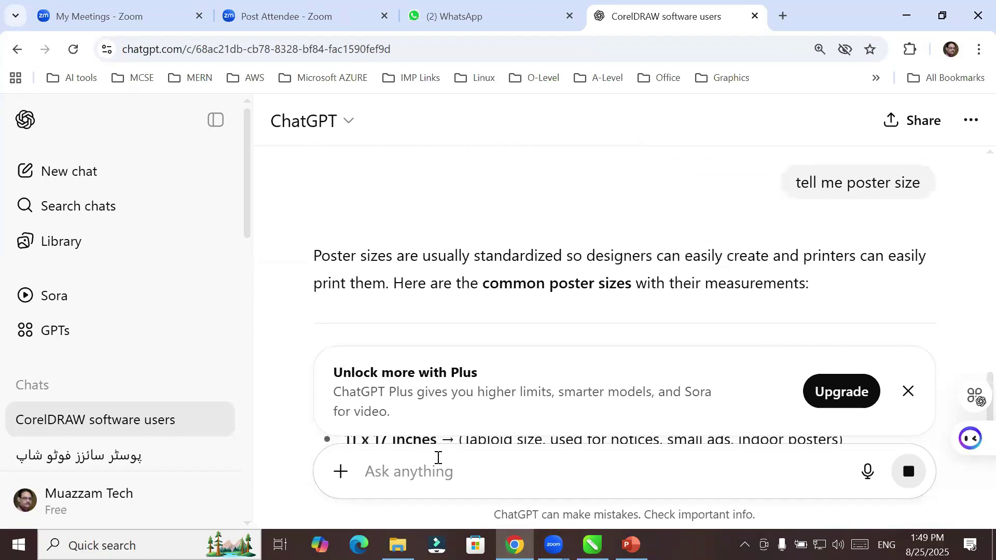
Step: Review the Small Posters entry, marking the 11 x 17 inches size and its uses for notices, small ads and indoor posters
scroll(382, 267, "down", 3)
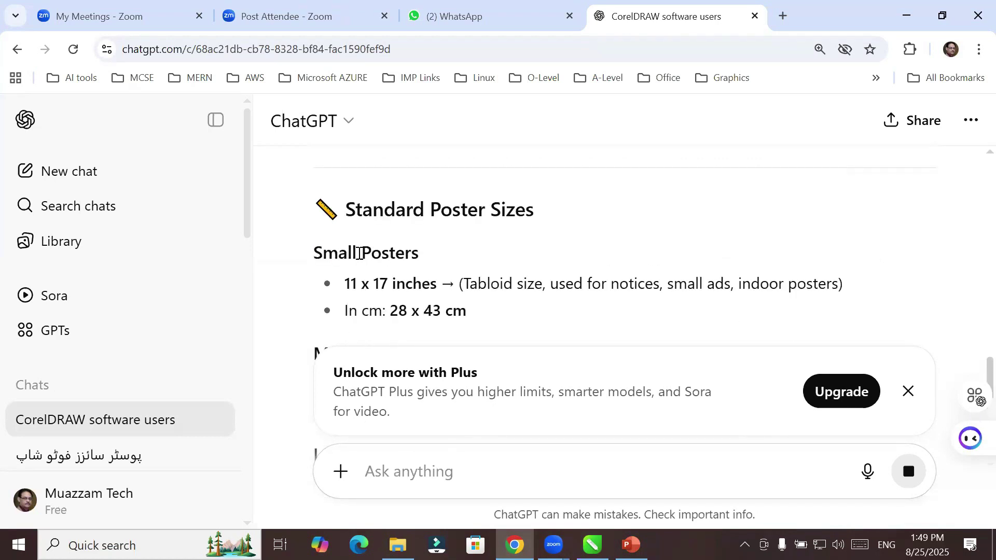
left_click_drag(323, 252, 515, 238)
left_click_drag(350, 287, 478, 279)
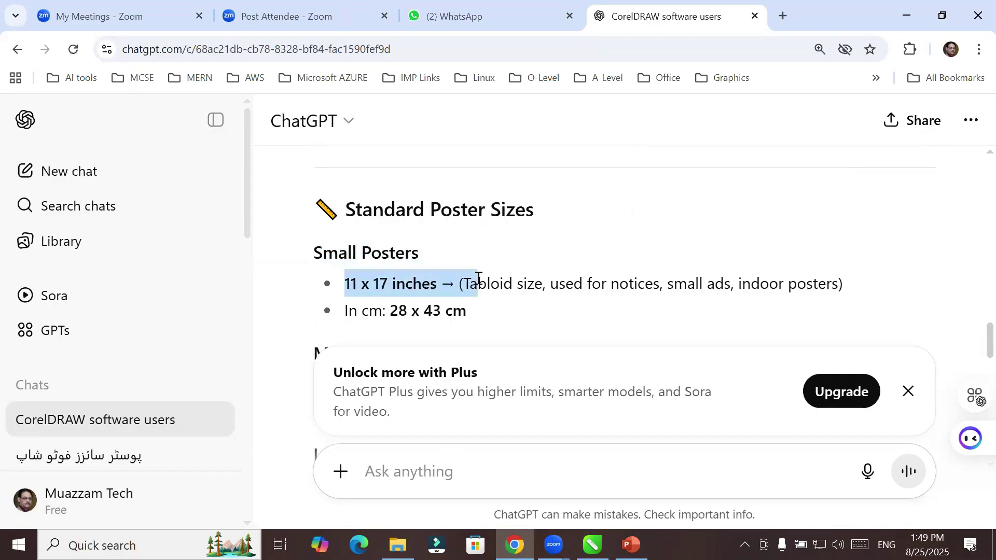
left_click_drag(601, 283, 815, 282)
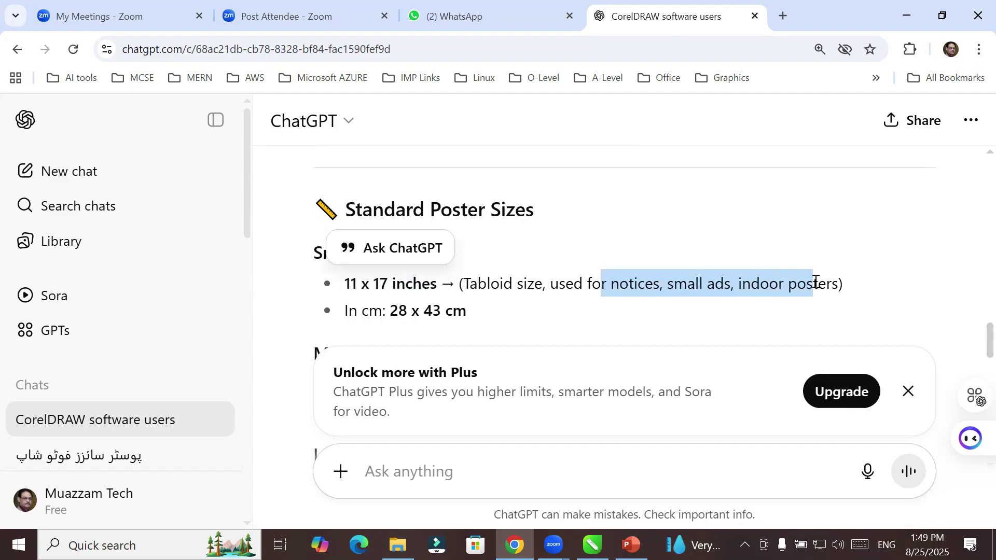
left_click_drag(815, 281, 815, 282)
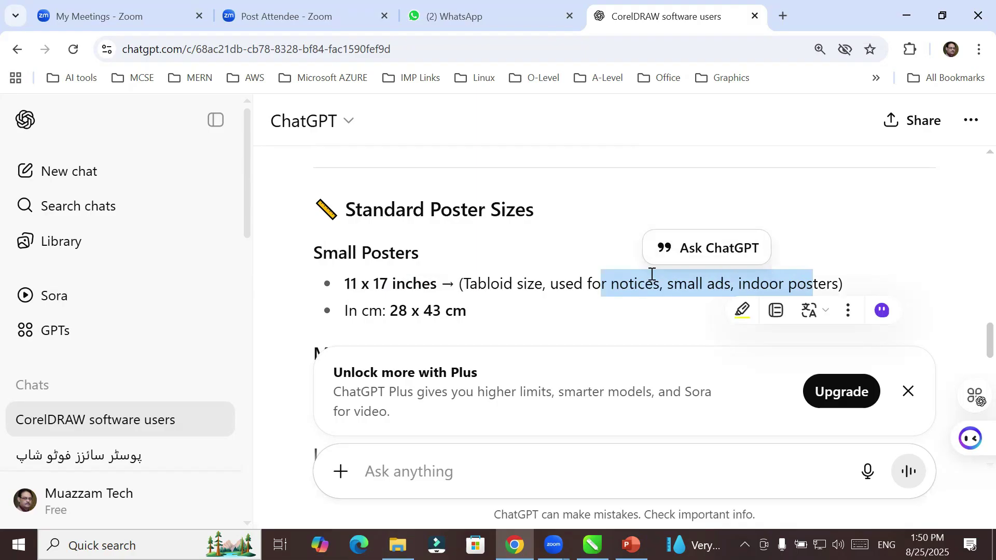
Step: Review the Medium Posters and Large Posters entries, marking the typical uses of the 18 x 24 and 24 x 36 inch sizes
scroll(587, 310, "down", 1)
scroll(586, 310, "down", 1)
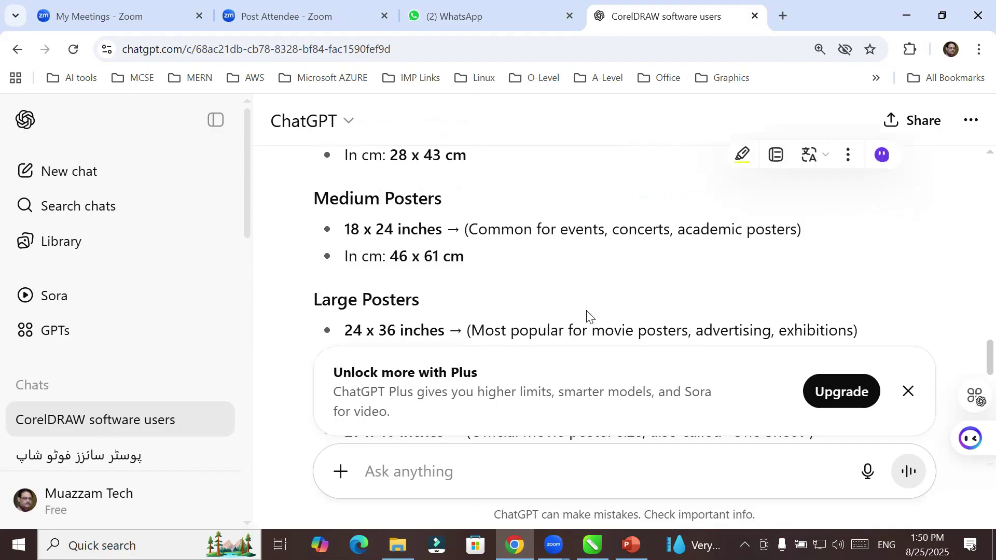
left_click_drag(345, 228, 395, 230)
left_click_drag(568, 229, 818, 234)
scroll(717, 291, "down", 1)
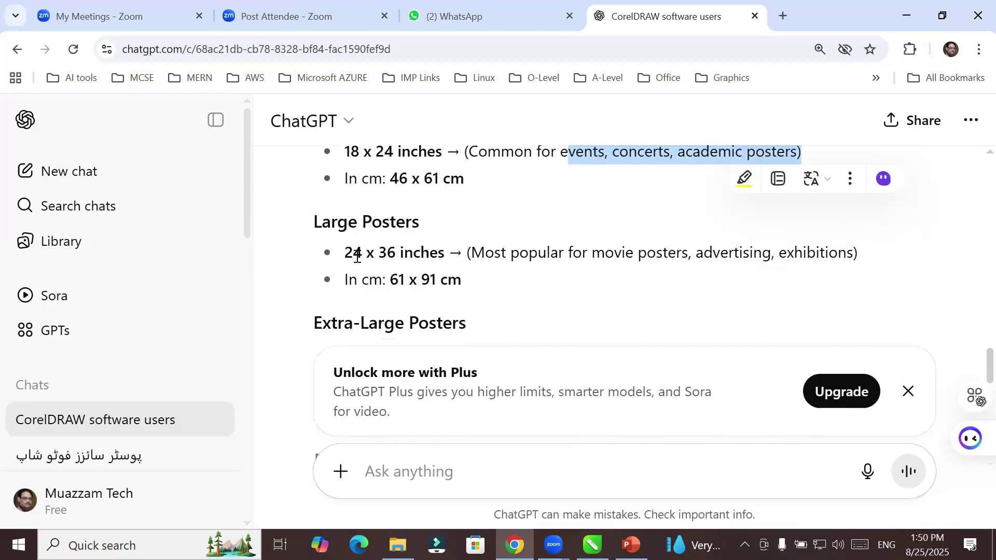
left_click_drag(513, 254, 889, 247)
Step: Review the Extra-Large Posters and A-Series Poster Sizes entries, marking the movie poster description and the A4 line
scroll(769, 270, "down", 1)
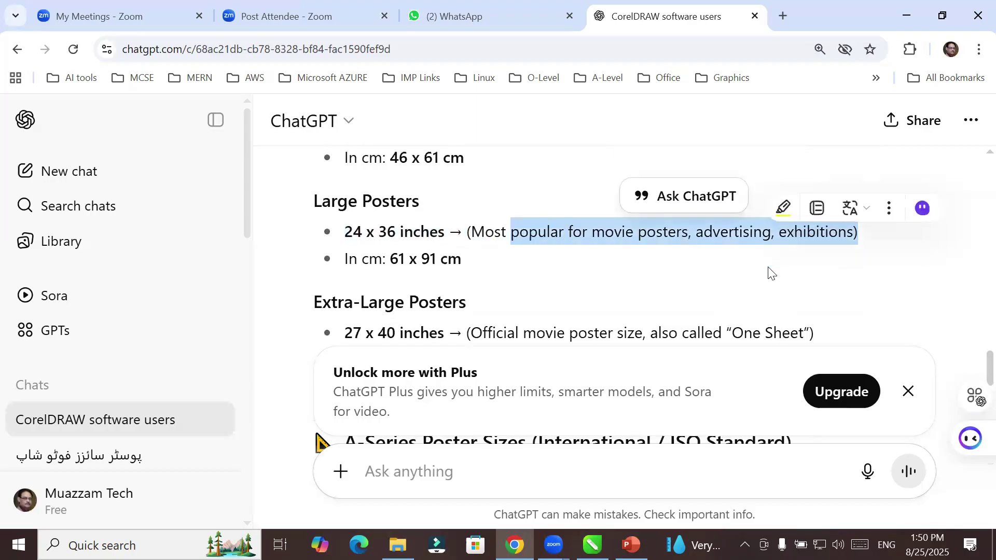
left_click_drag(524, 276, 830, 275)
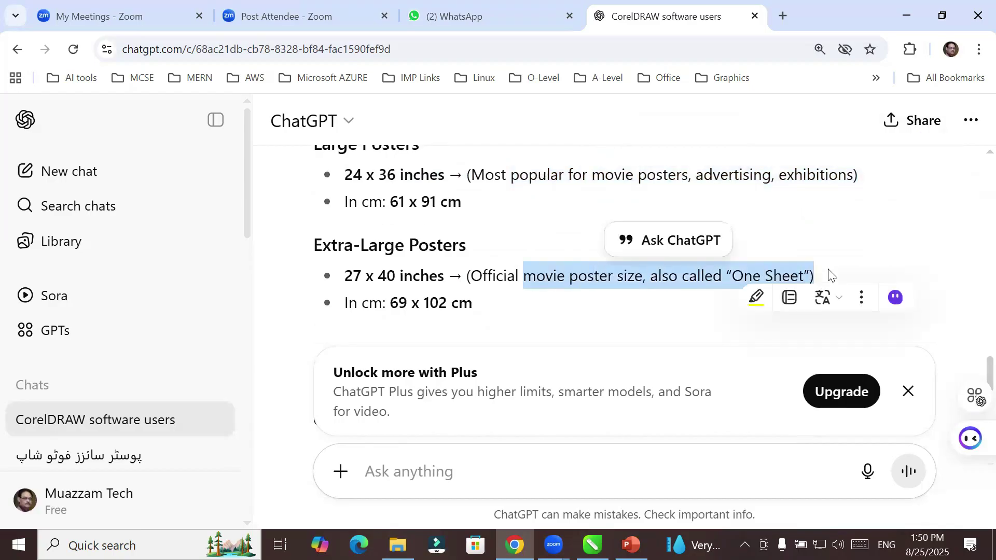
scroll(691, 229, "down", 3)
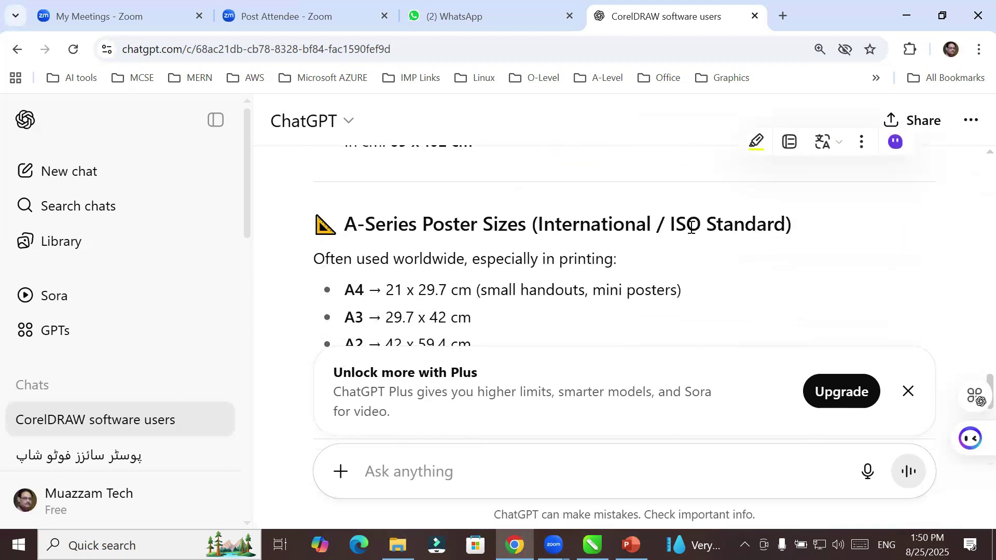
left_click_drag(346, 220, 682, 220)
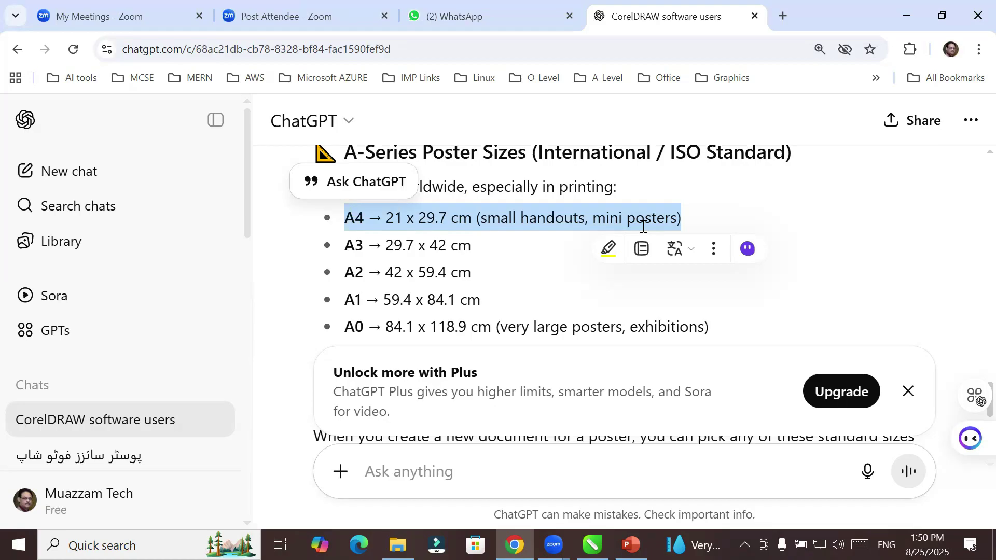
Step: Review the Photoshop / CorelDRAW setup tip, marking 300 DPI for high-quality print and 72 DPI for digital use
scroll(642, 225, "down", 5)
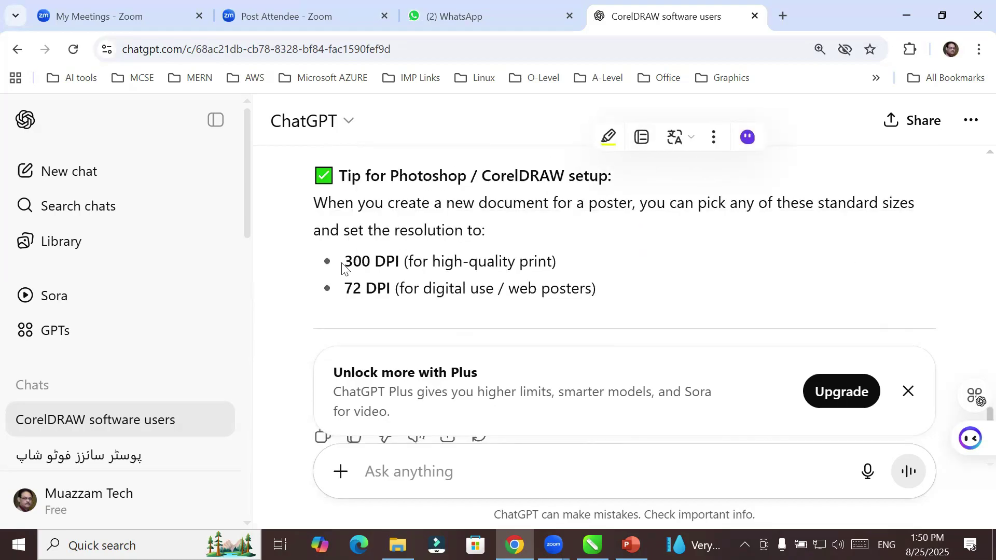
left_click_drag(344, 260, 600, 263)
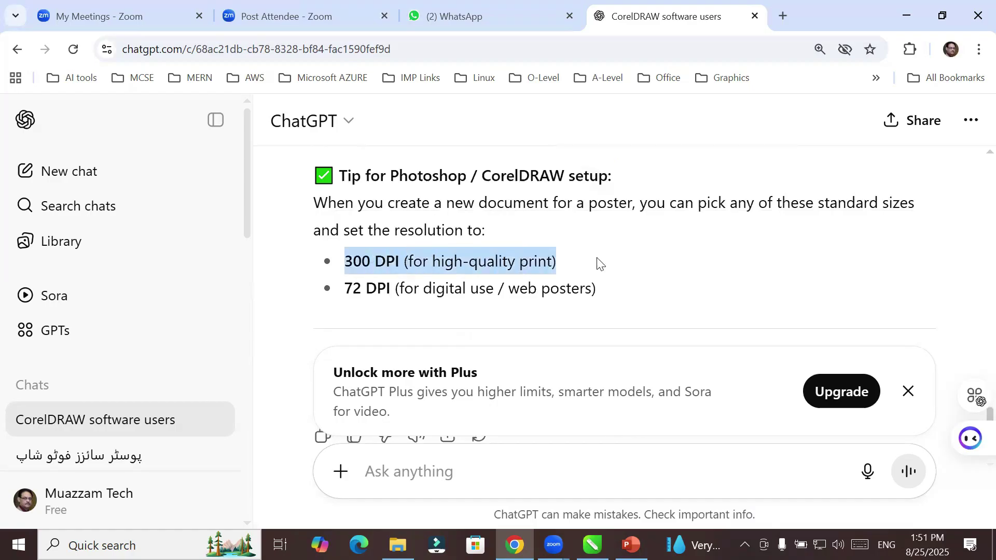
left_click_drag(346, 288, 643, 292)
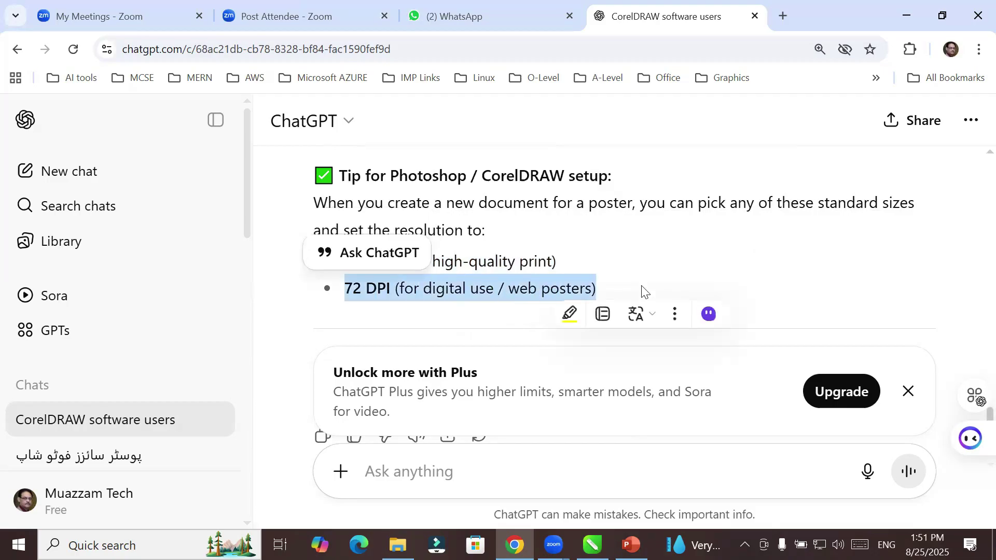
left_click(636, 276)
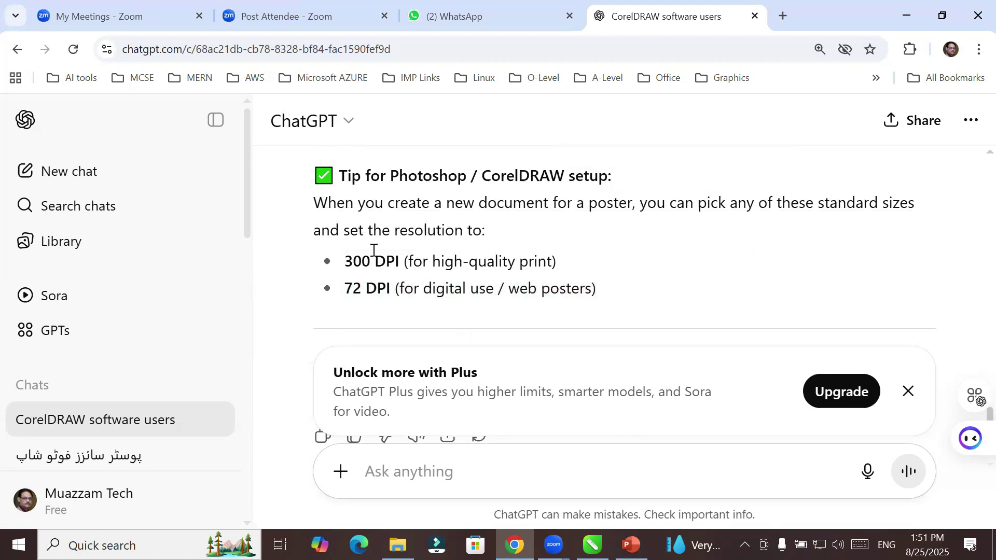
left_click_drag(345, 259, 450, 261)
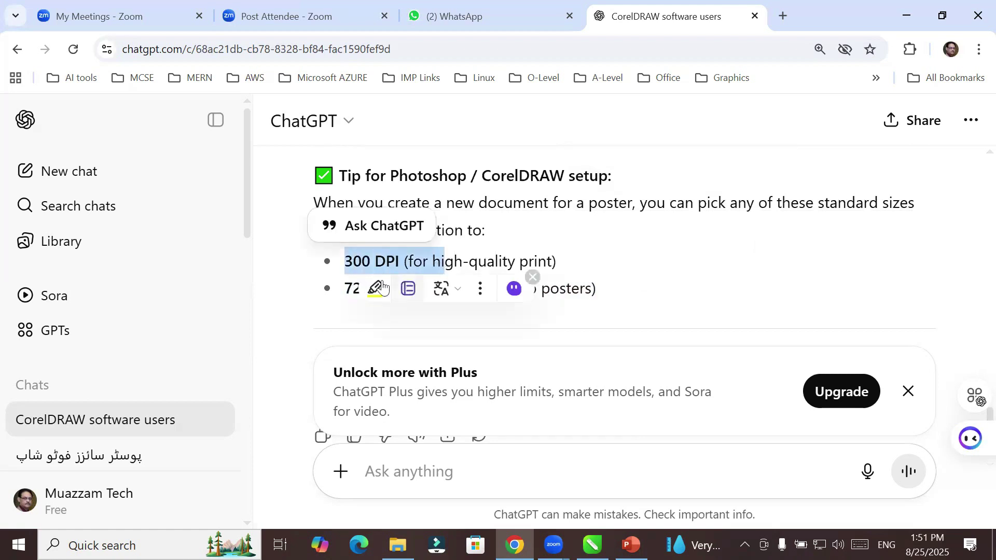
left_click_drag(345, 288, 444, 288)
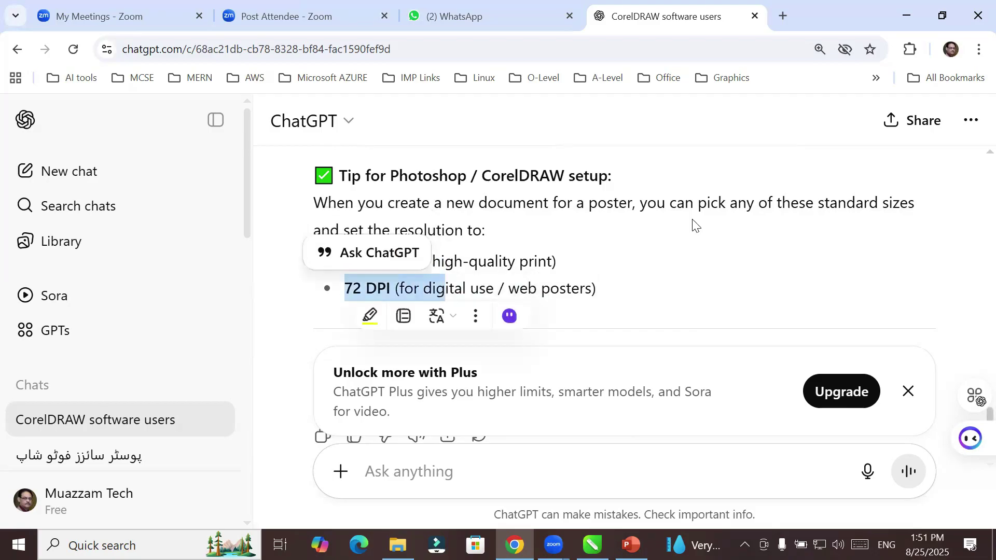
scroll(693, 224, "down", 3)
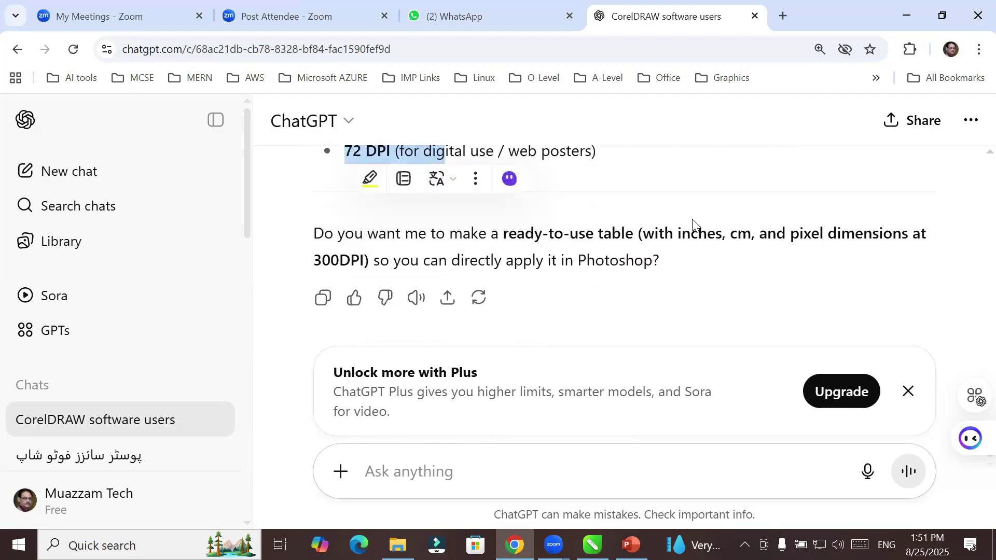
Step: Switch to CorelDRAW and start a new document named "Eid Milad poster"
left_click(592, 545)
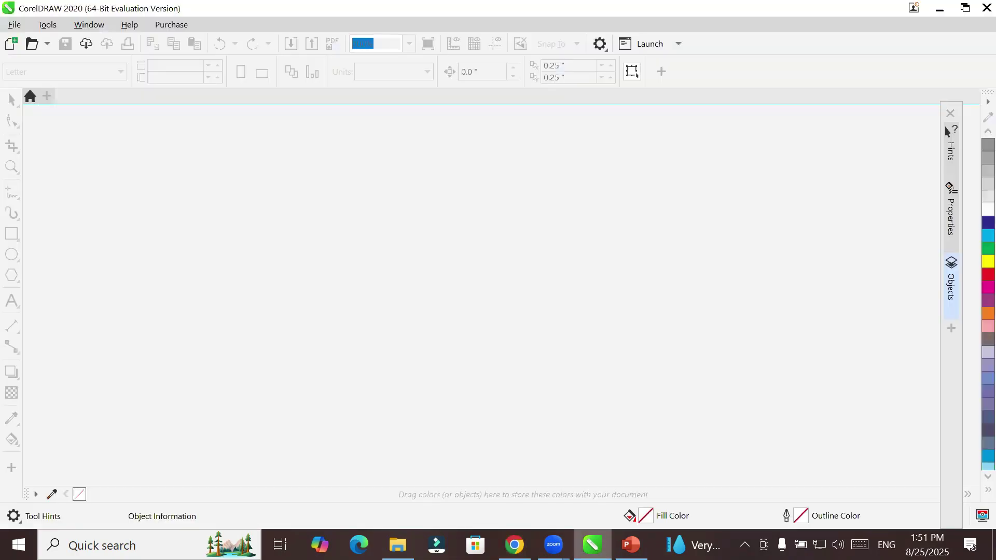
left_click(15, 25)
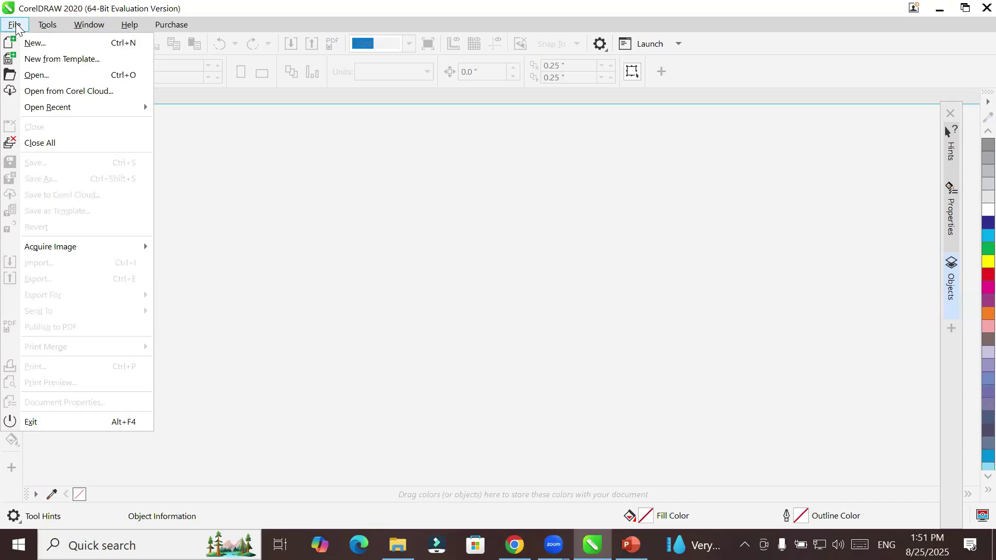
left_click(34, 45)
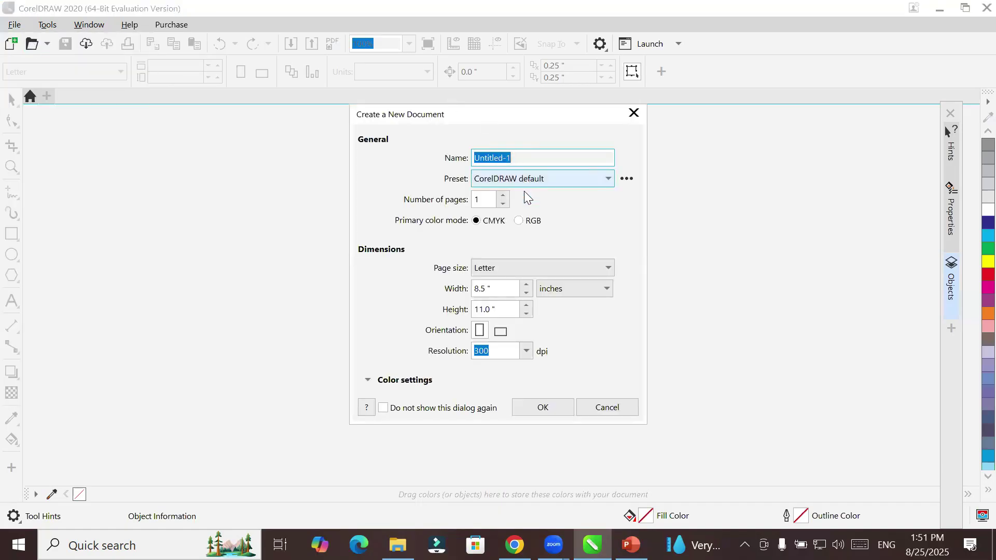
left_click(513, 157)
left_click_drag(513, 158, 380, 159)
type("E")
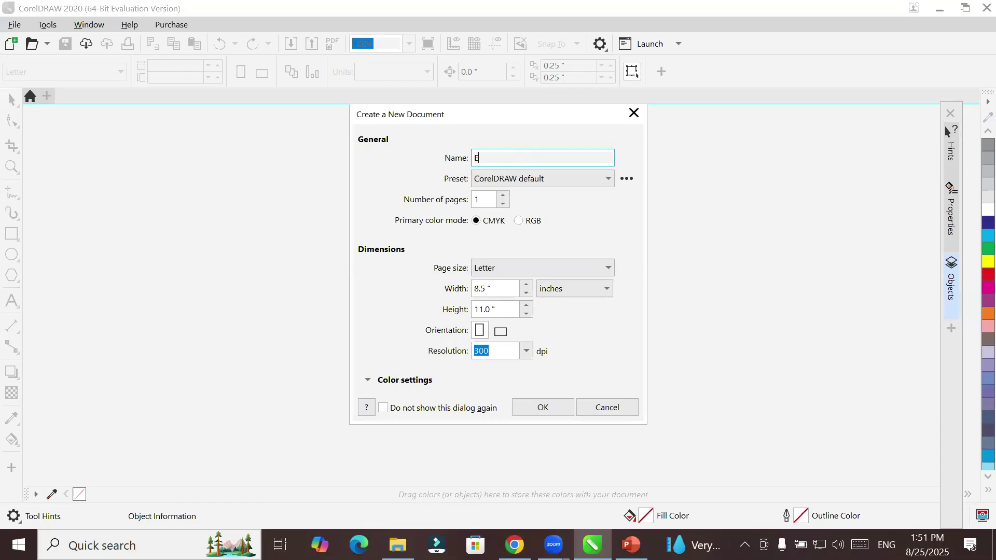
type("id Milad poster")
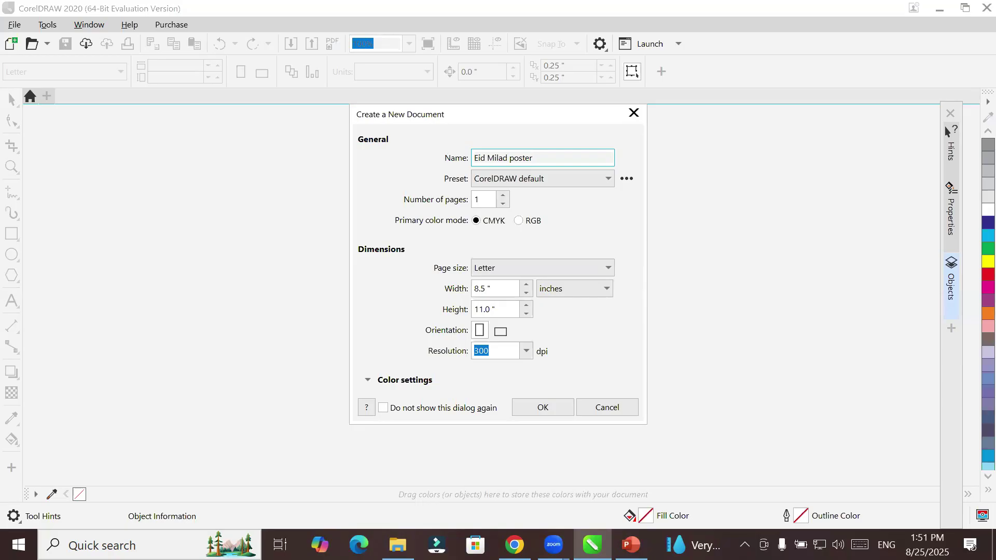
Step: Set the new document to 5 pages with CMYK as the primary color mode
left_click(503, 195)
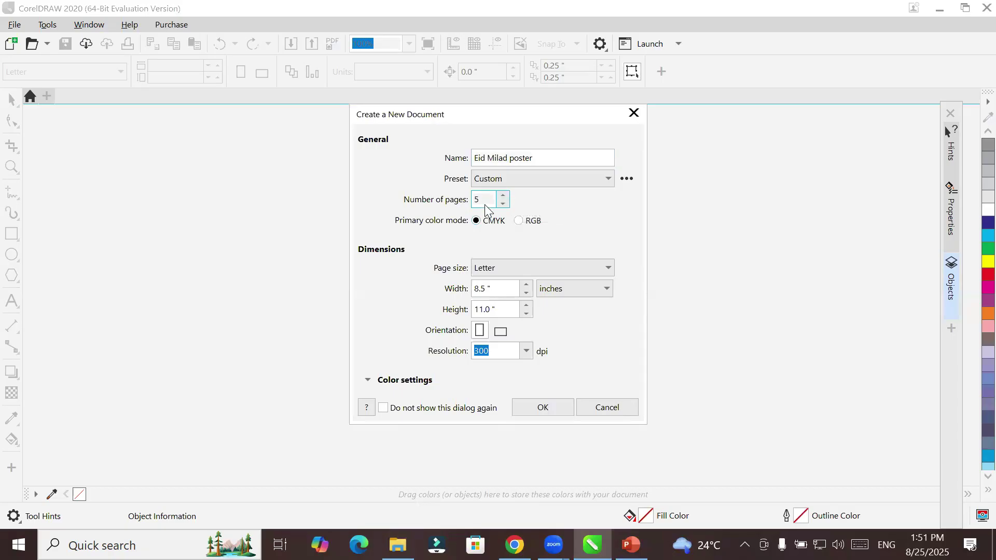
left_click(520, 222)
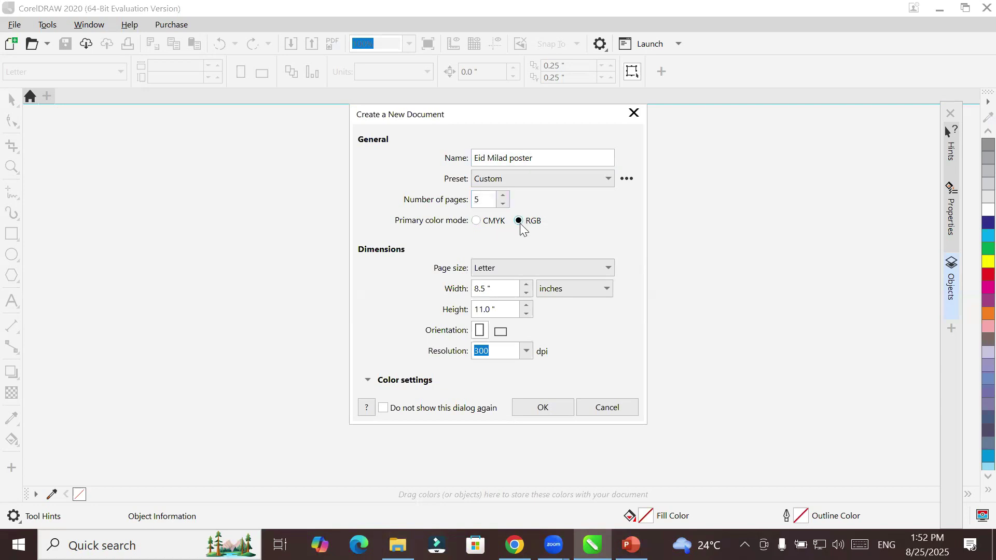
left_click(476, 220)
Step: Choose A4 as the page size of the new document
left_click(561, 267)
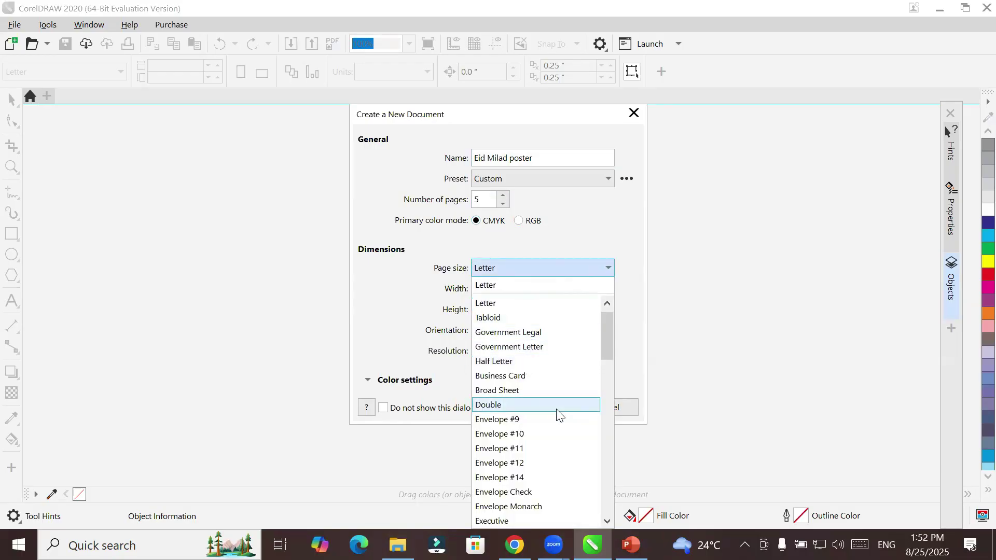
scroll(559, 415, "down", 6)
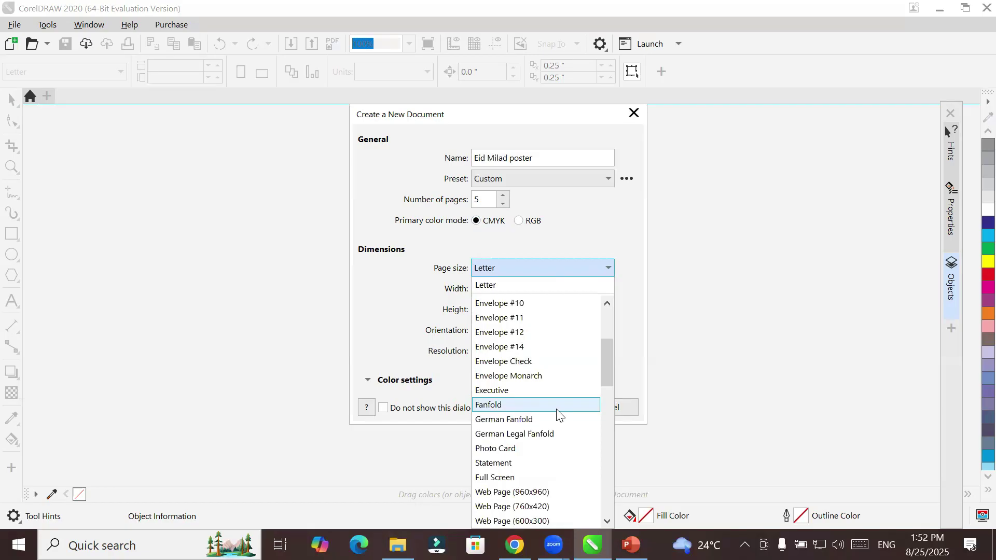
scroll(558, 415, "down", 2)
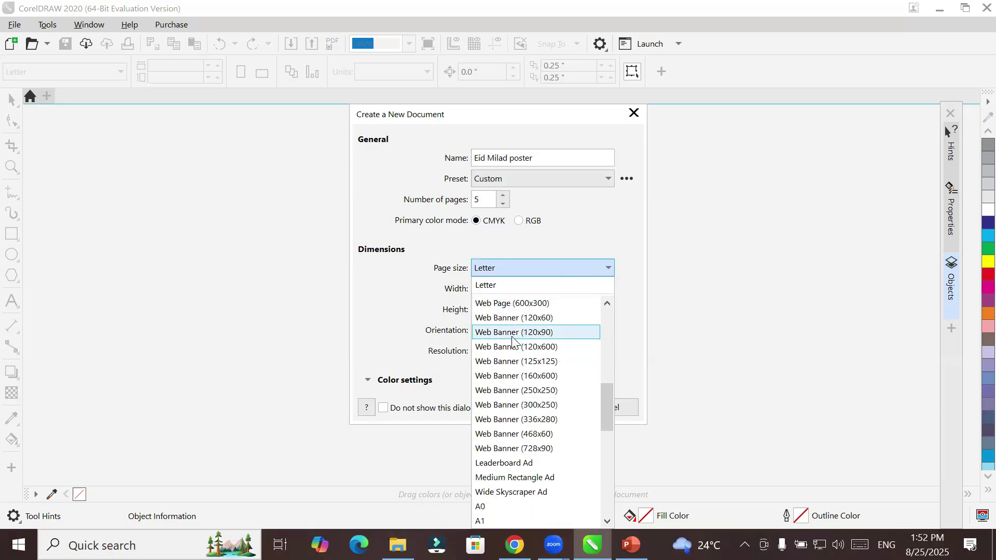
scroll(514, 342, "down", 4)
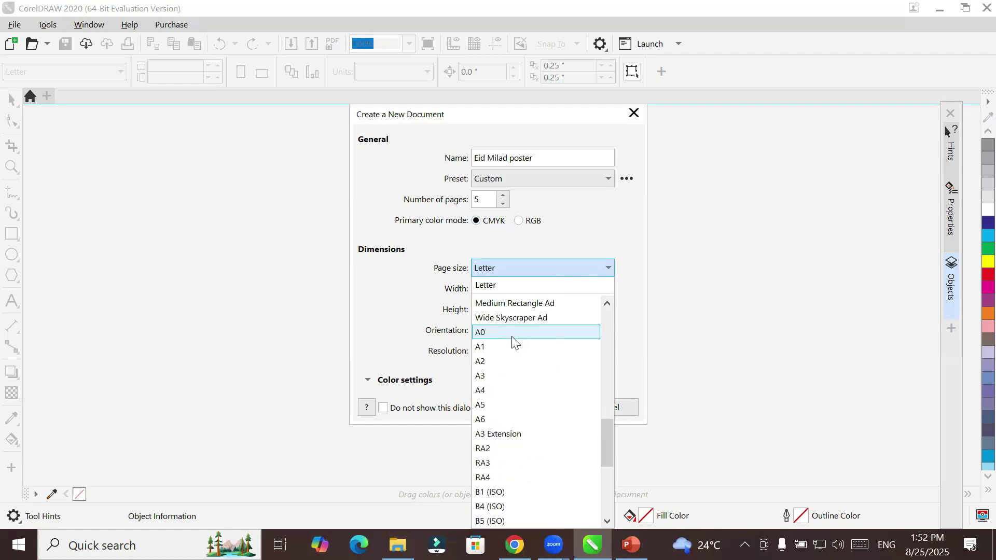
left_click(508, 390)
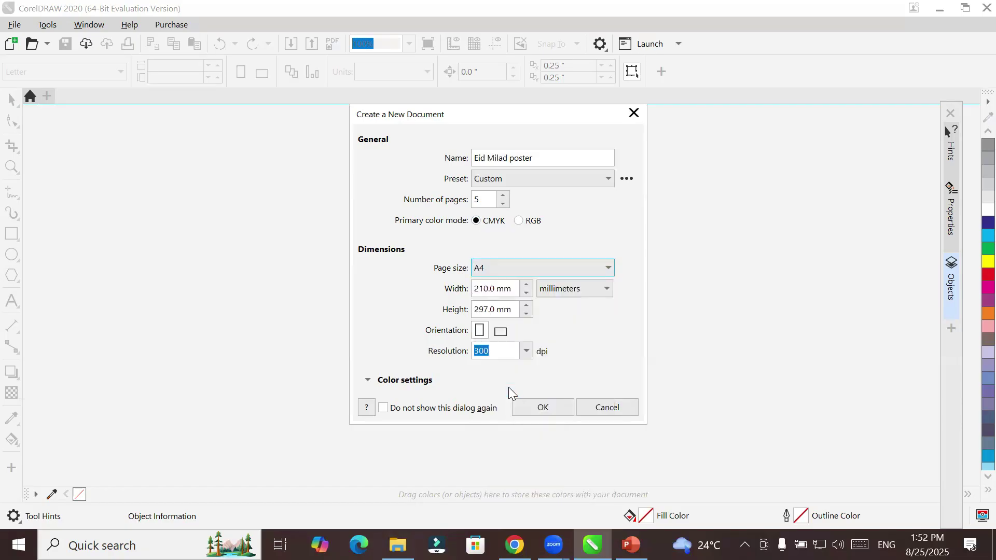
Step: Try inches and centimeters as the page dimension units, finishing with inches
left_click(498, 288)
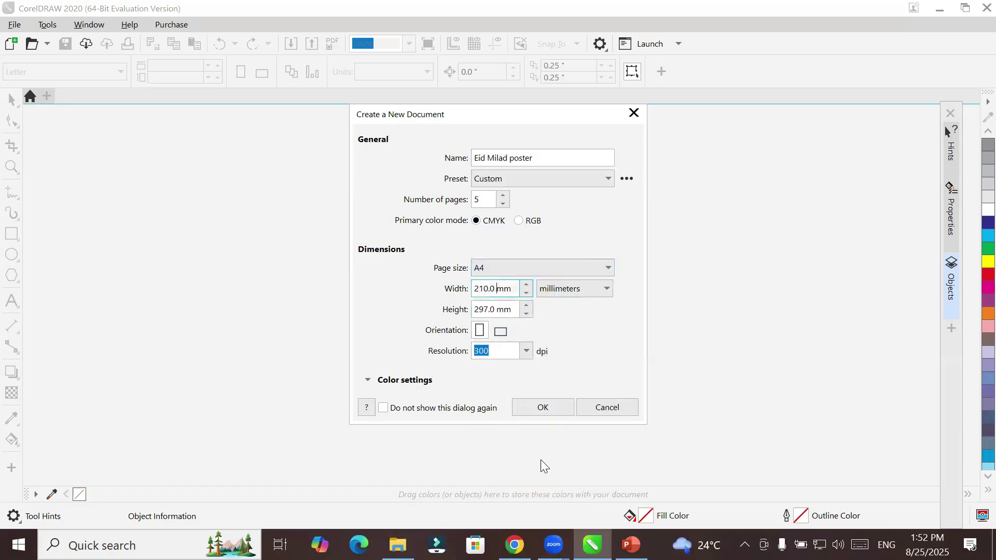
left_click(581, 288)
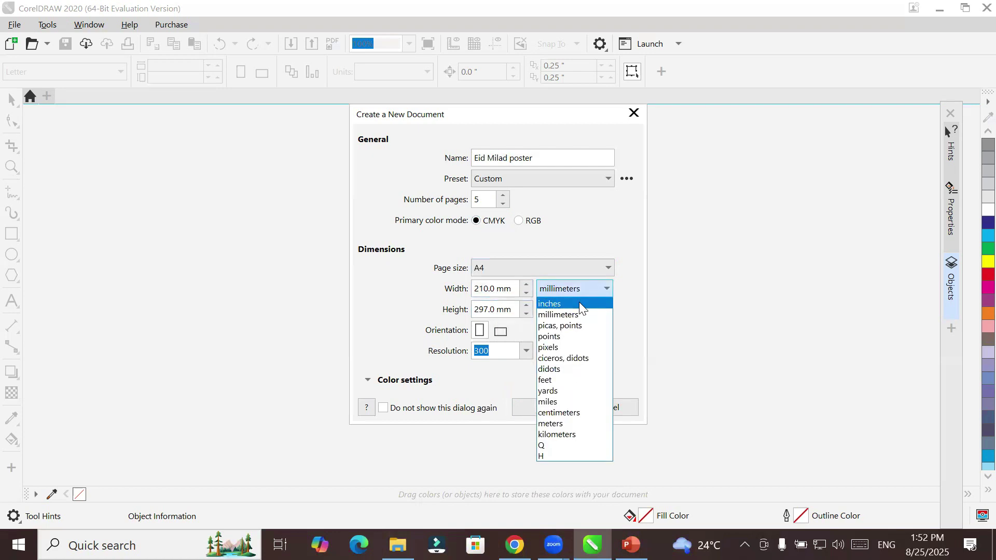
left_click(580, 304)
left_click(579, 281)
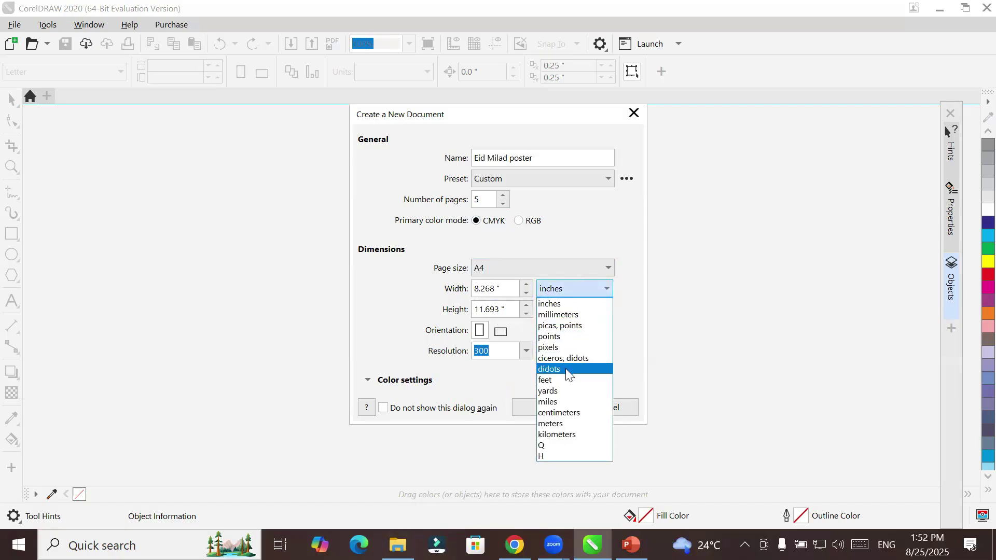
left_click(573, 411)
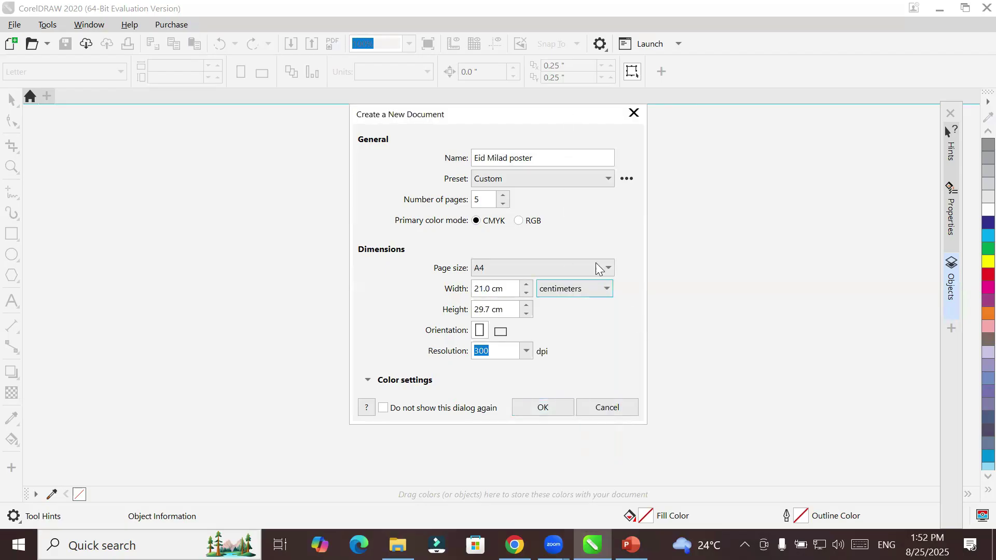
left_click(601, 290)
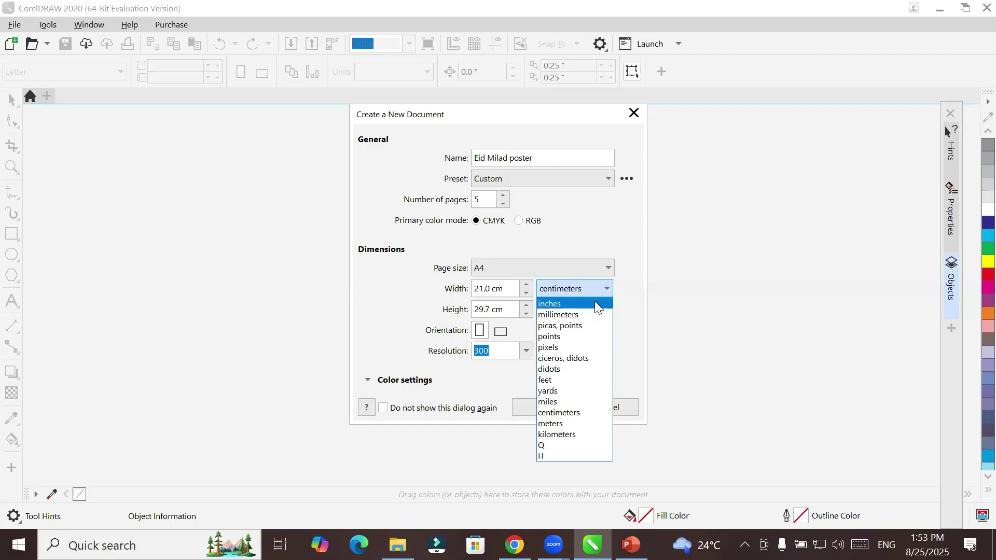
left_click(594, 305)
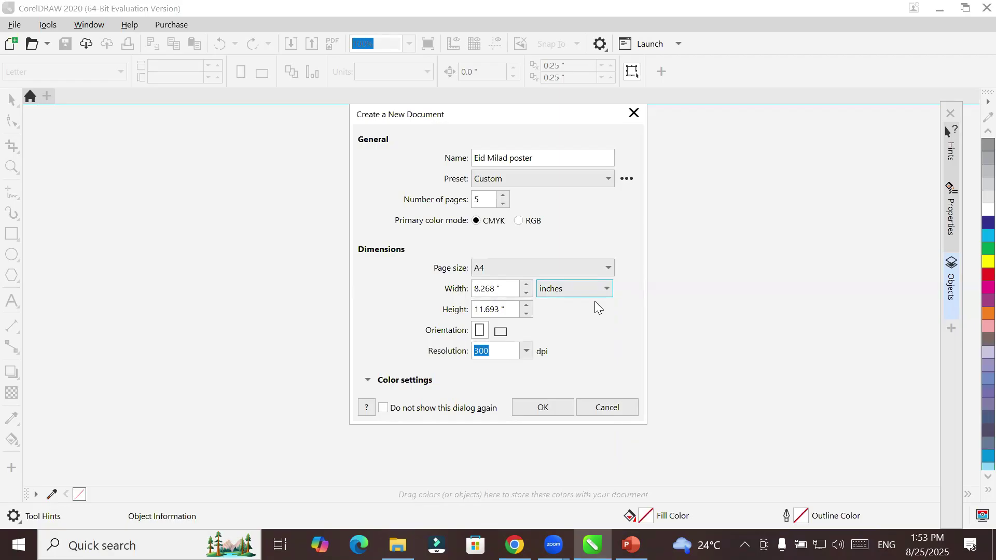
Step: Compare landscape and portrait orientation, keep portrait, and create the document
left_click(481, 333)
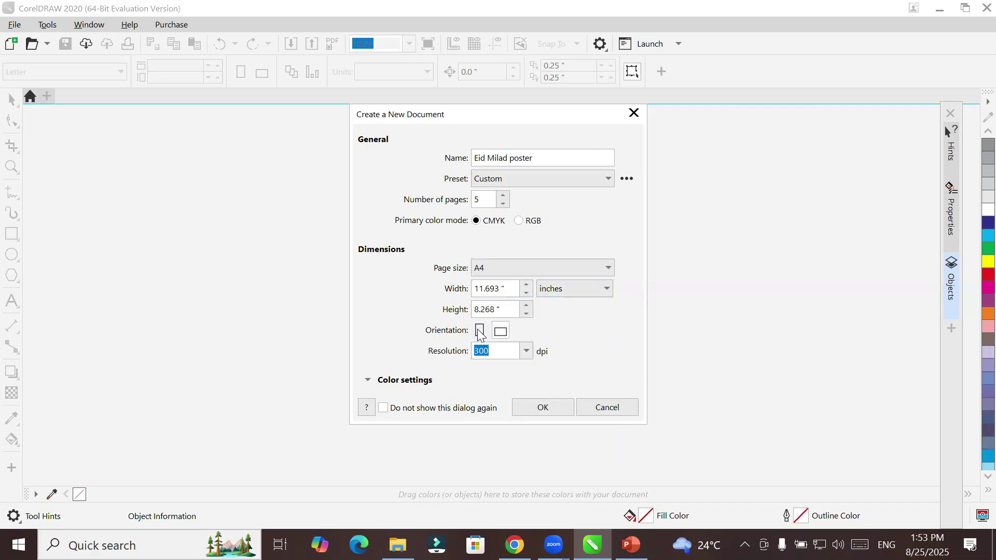
left_click(480, 332)
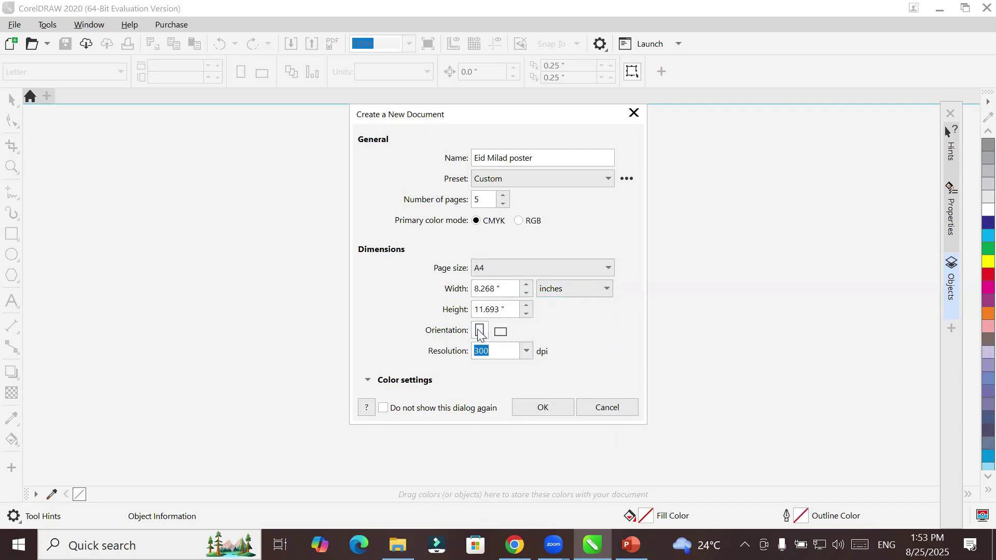
left_click(500, 332)
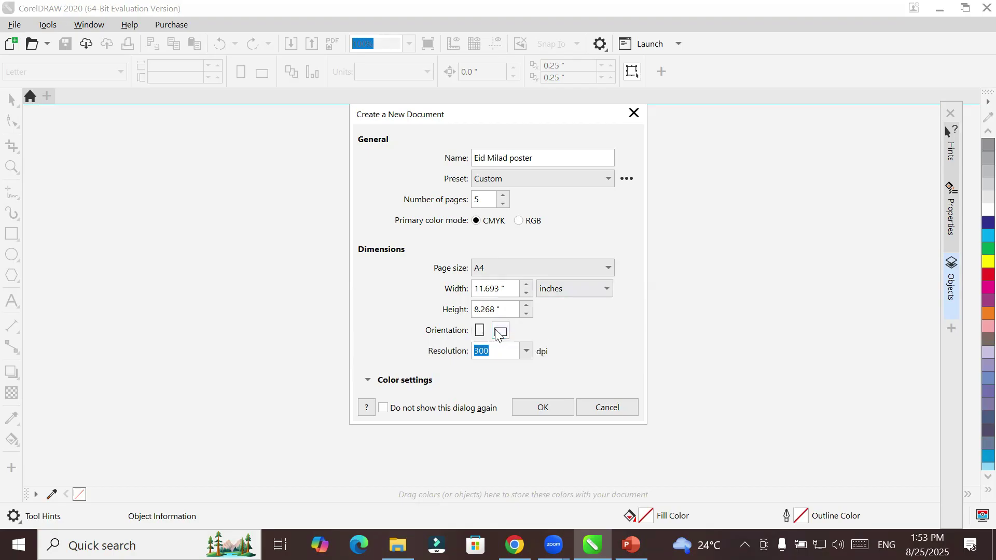
left_click(480, 331)
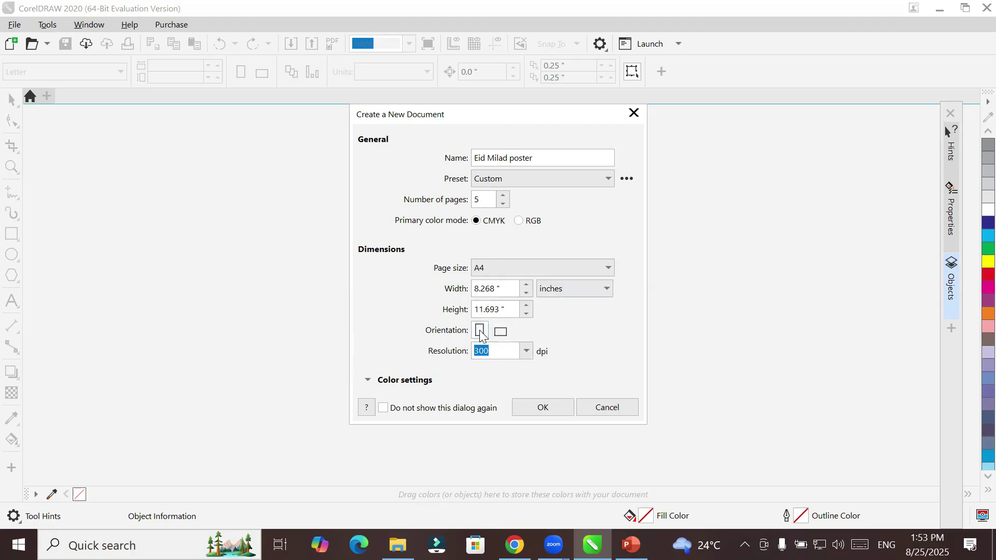
left_click(543, 408)
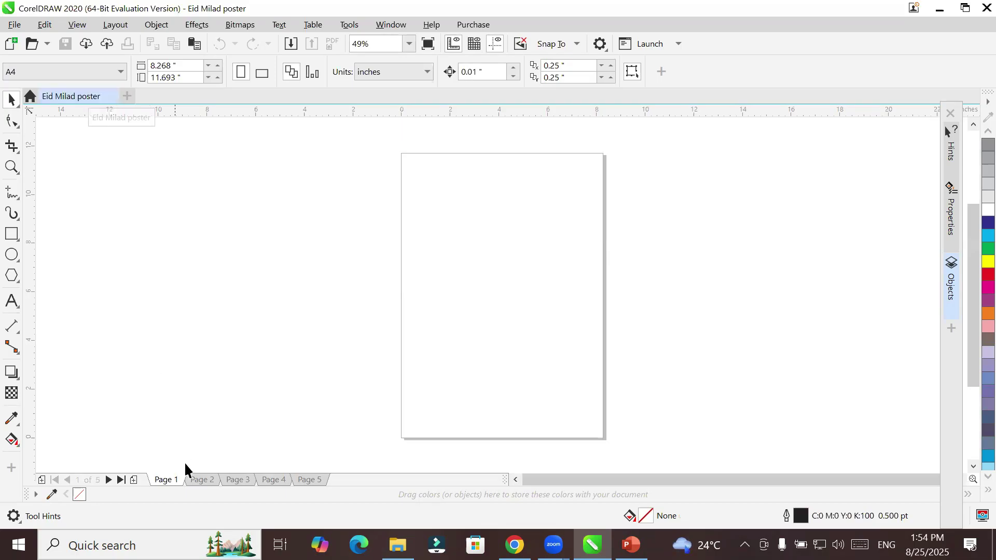
Step: View pages 2 through 5 of the poster document in turn and return to Page 1
left_click(202, 481)
left_click(234, 479)
left_click(268, 478)
left_click(306, 485)
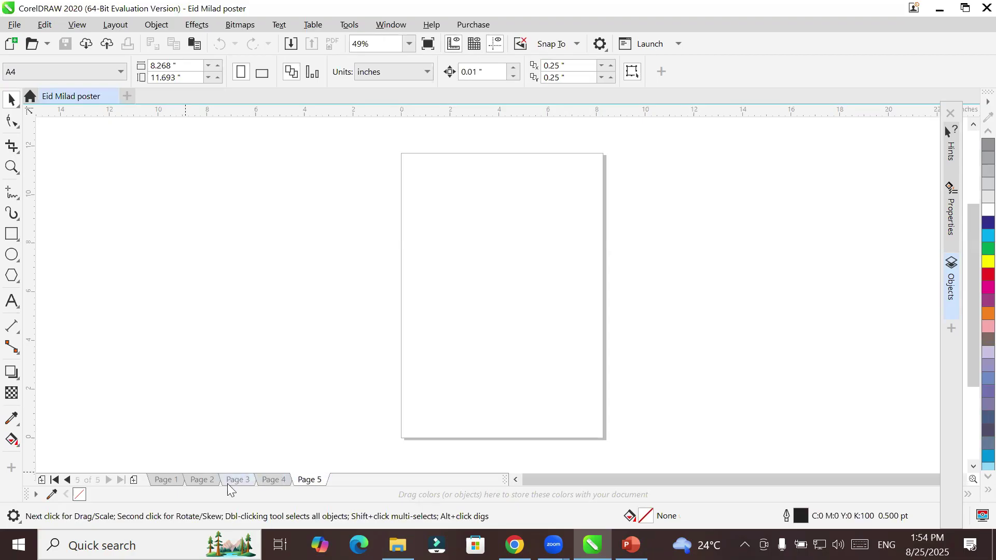
left_click(172, 480)
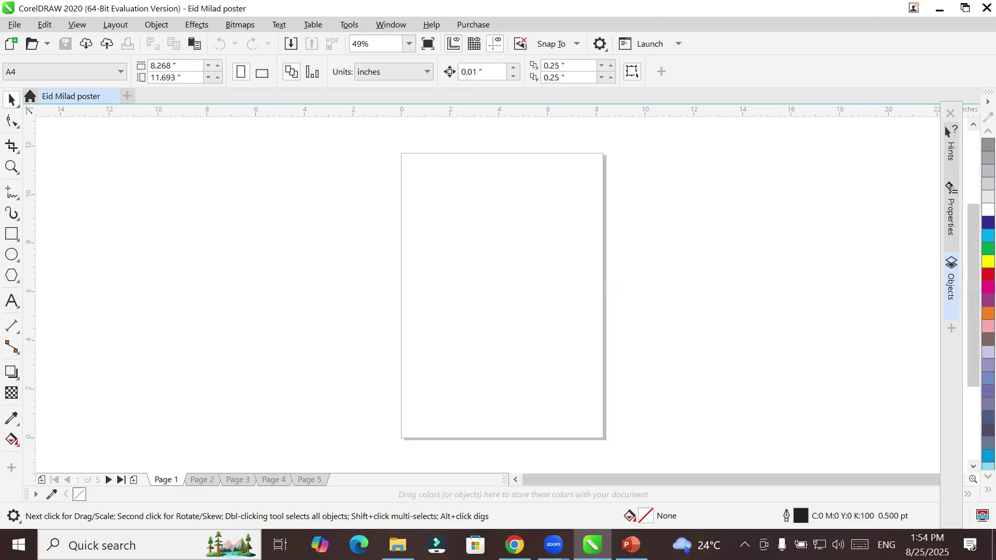
Step: Open Notepad and write the heading "how to change size of poster?" followed by a new line
left_click(104, 545)
type("notepad")
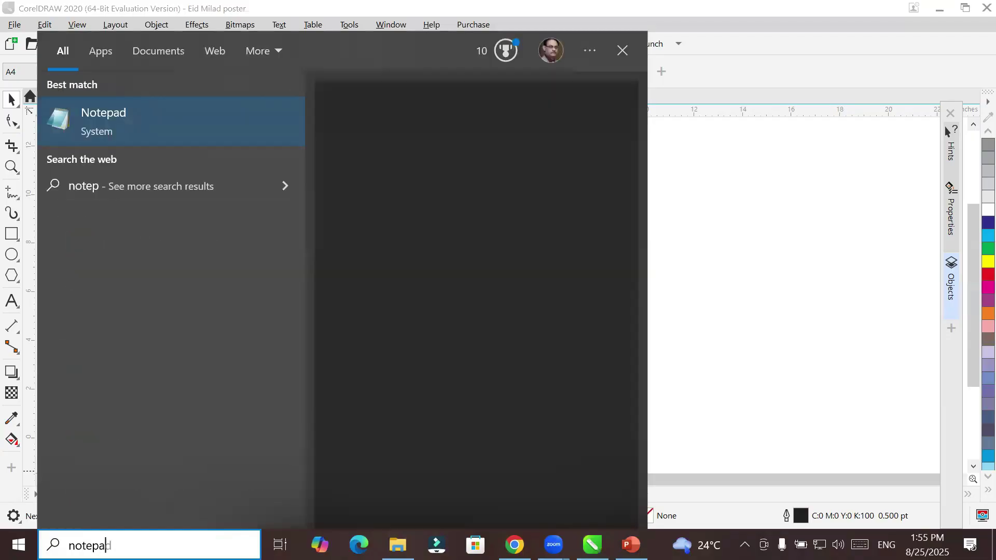
key("Return")
type("how to ")
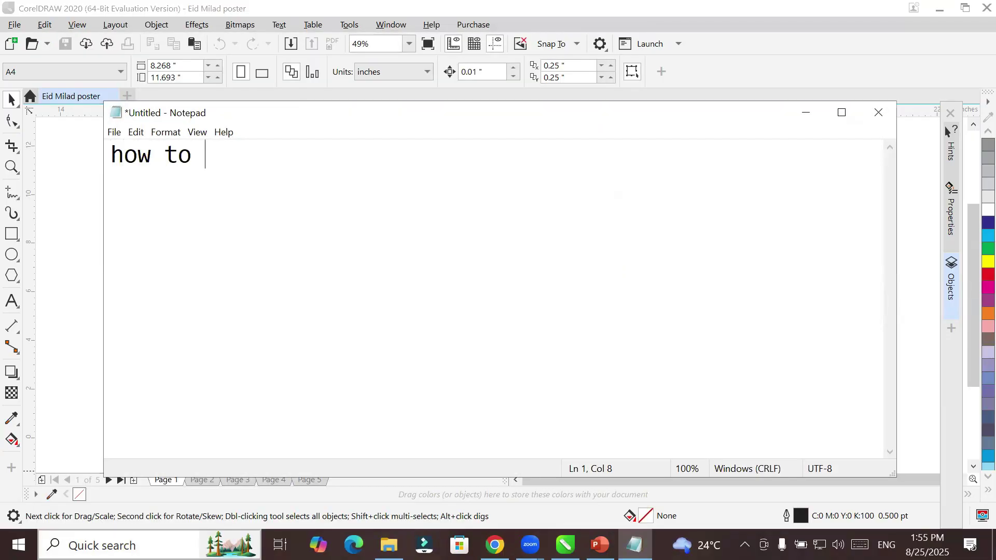
type("change size of poster?")
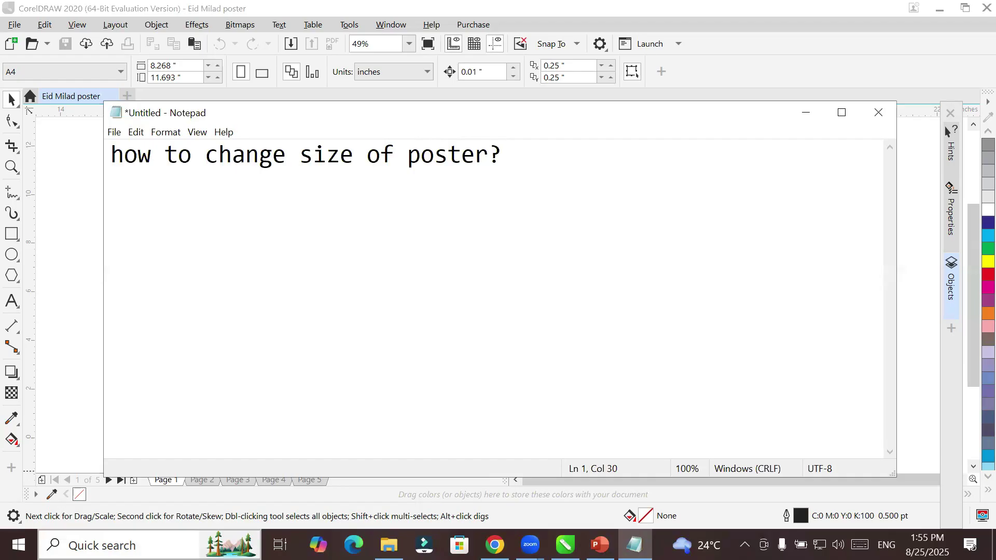
key("Return")
Step: Return to CorelDRAW and examine the poster's page width and height values
left_click(63, 273)
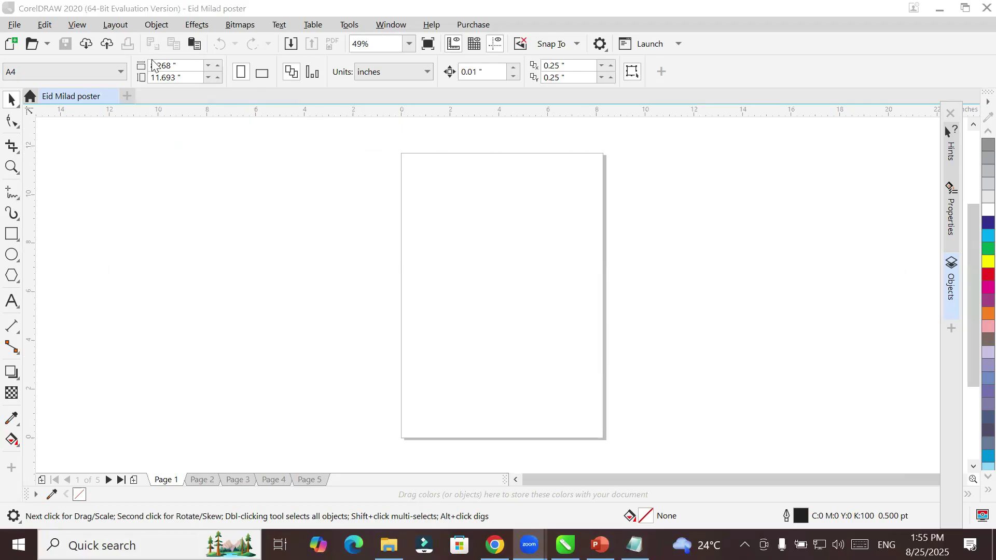
left_click_drag(182, 65, 132, 67)
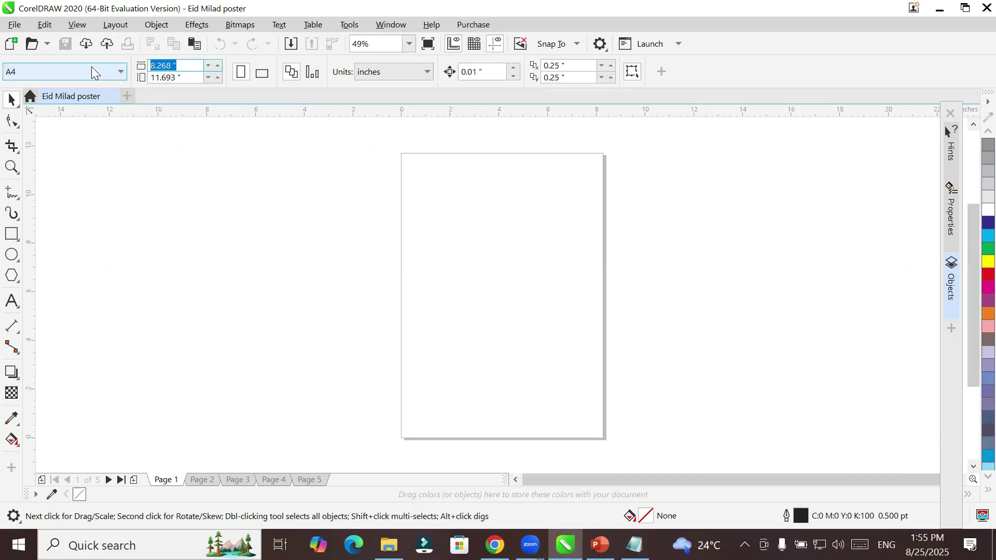
left_click(188, 76)
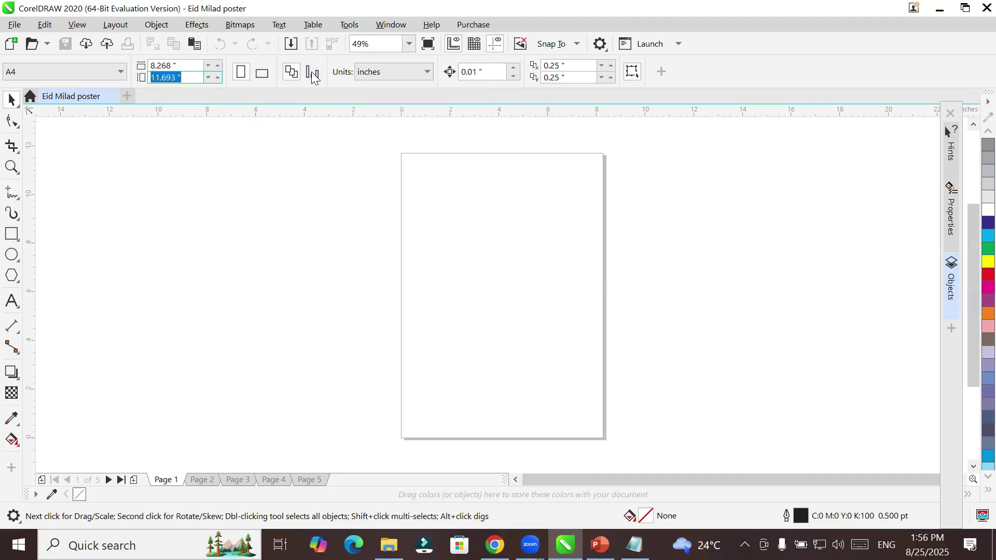
left_click(513, 95)
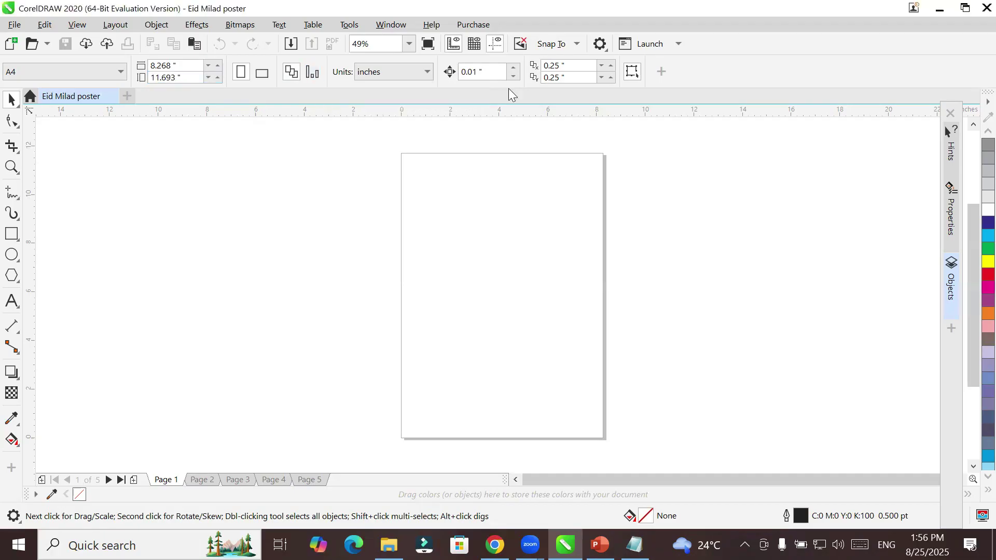
Step: Switch to Notepad and write "1) to change size of current page" under the heading, followed by a new line
key("alt+Tab")
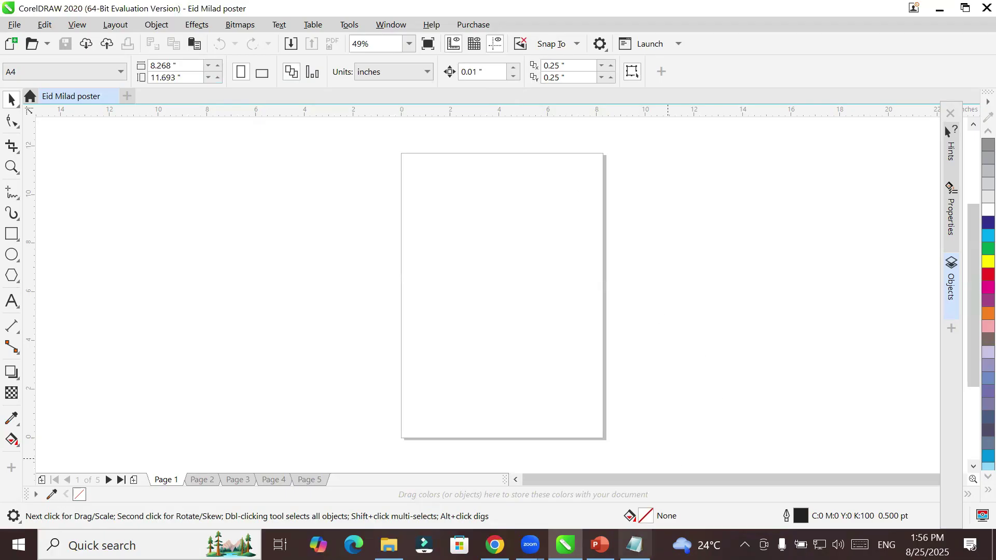
type("1) to ")
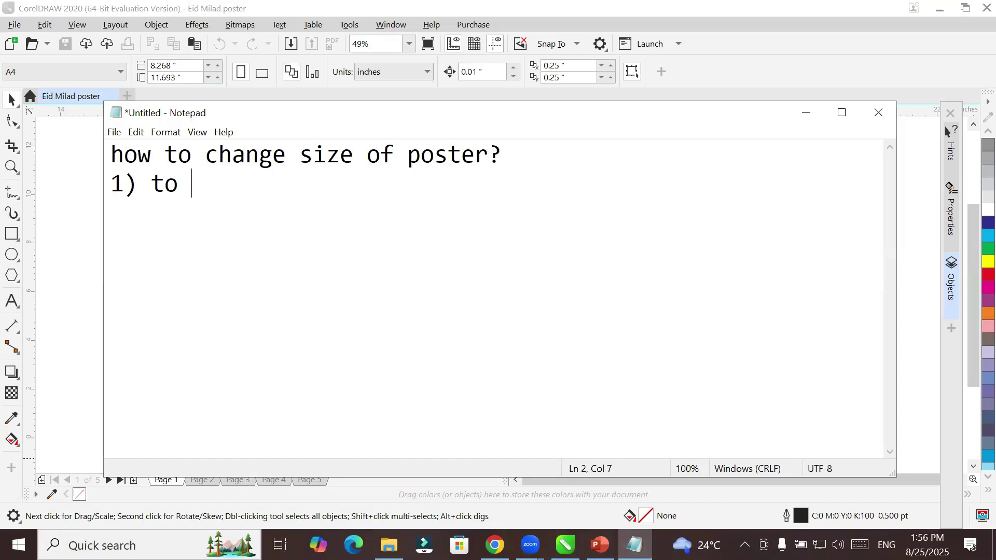
type("chan")
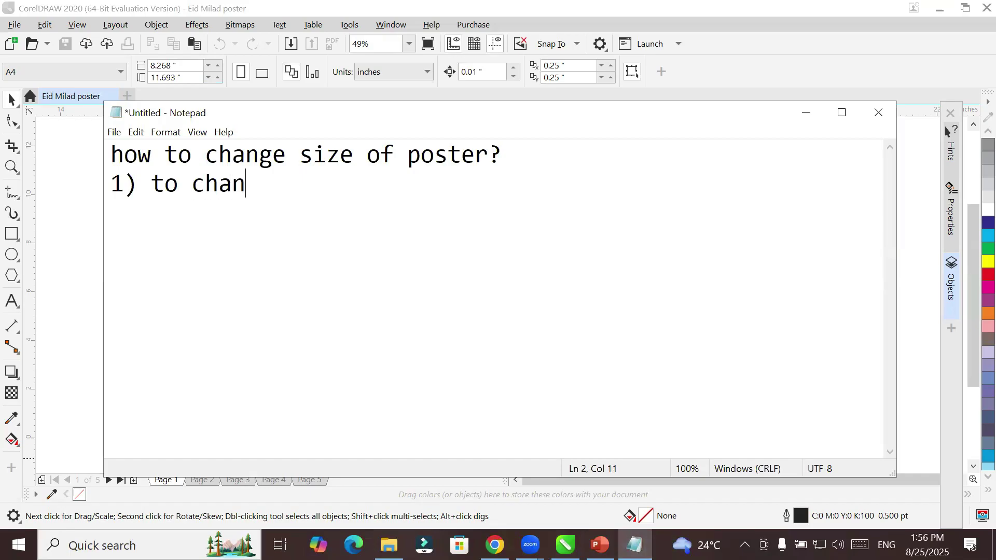
type("ge size ")
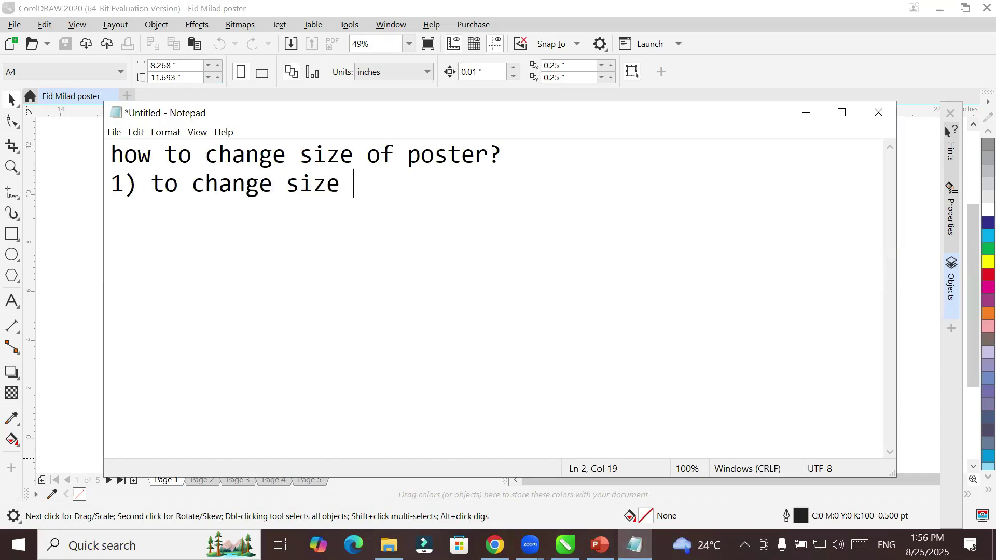
type("of current")
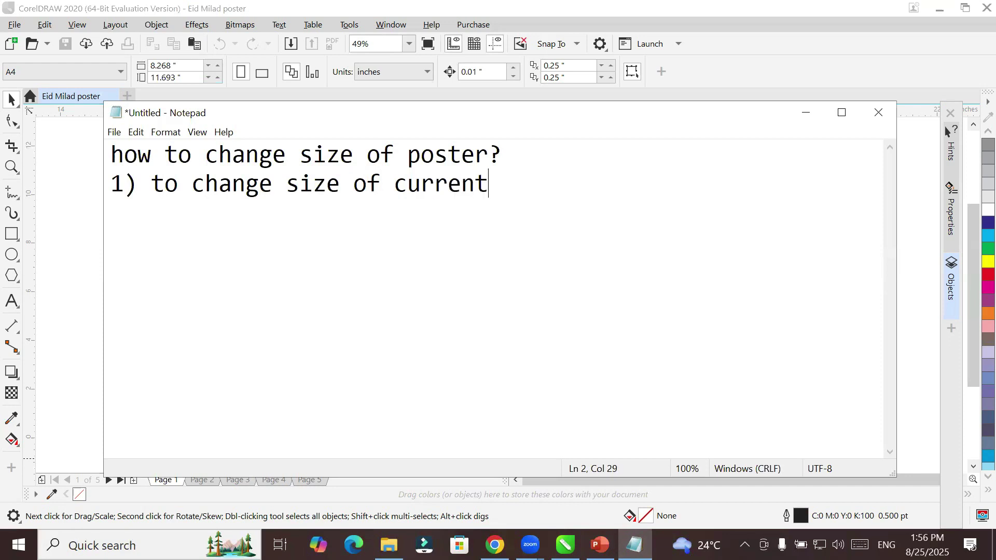
type(" page")
key("Return")
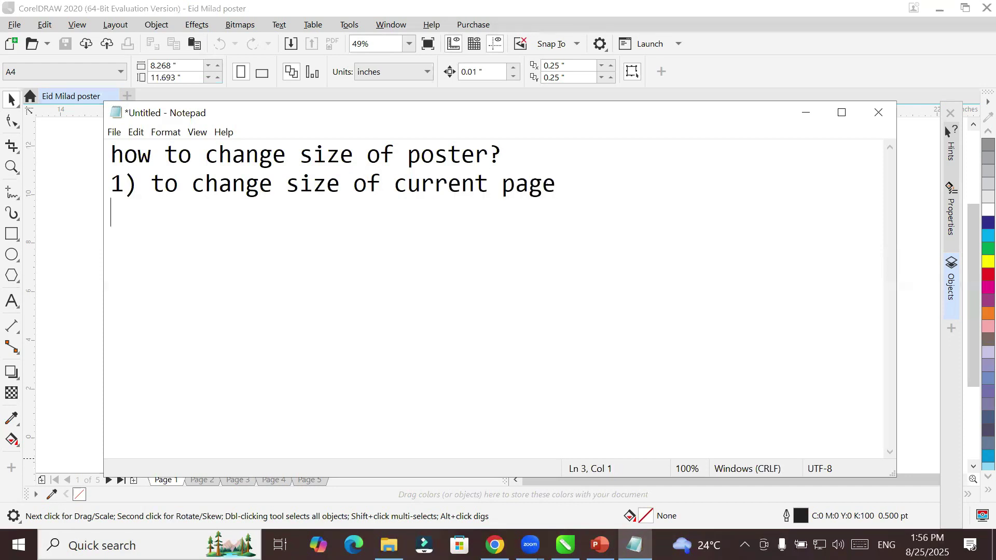
Step: Append "/All pages" to the end of the first numbered line
key("Up")
left_click(609, 177)
type("/All pag")
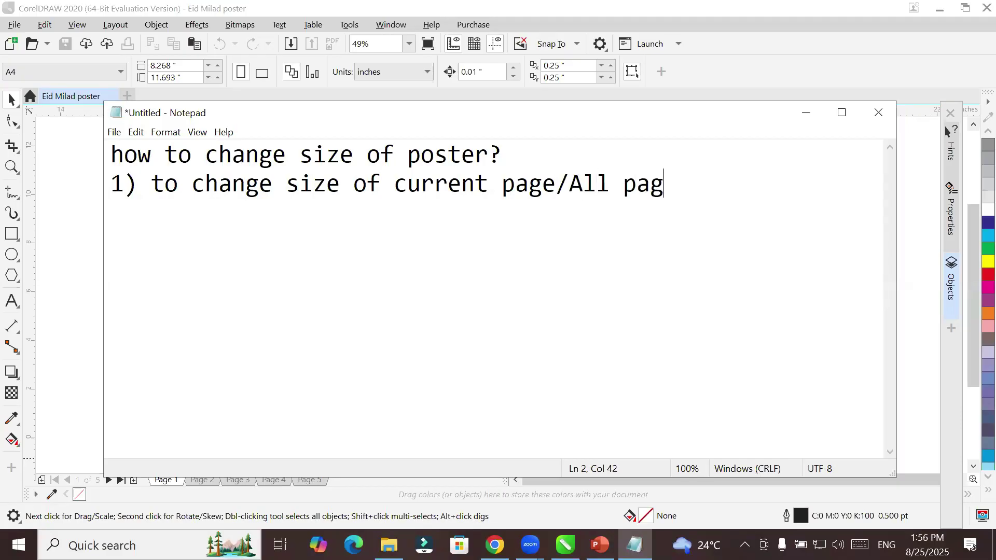
type("es")
Step: Return to CorelDRAW and resize only the current page, Page 1, to 12 inches wide and 13 inches high
left_click(78, 208)
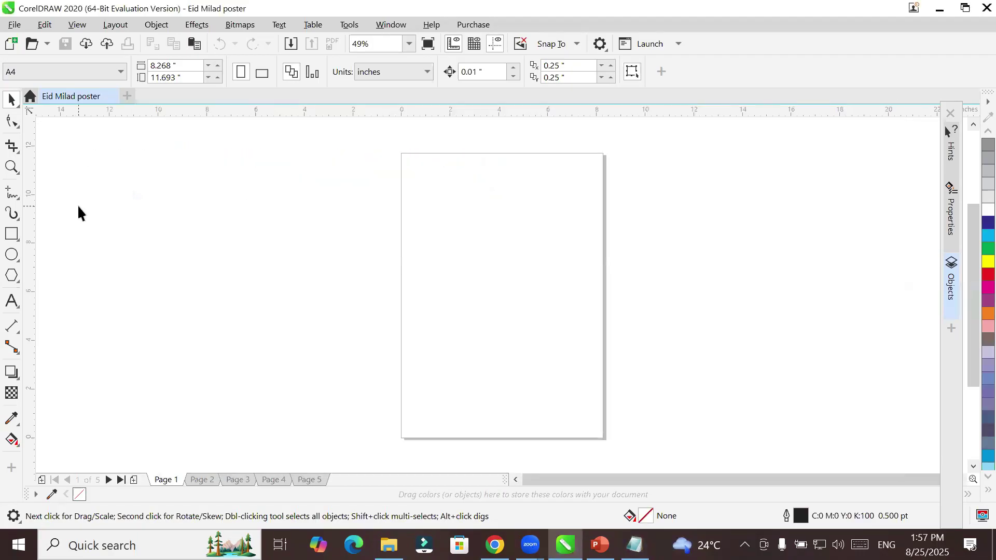
left_click(183, 66)
left_click(179, 77)
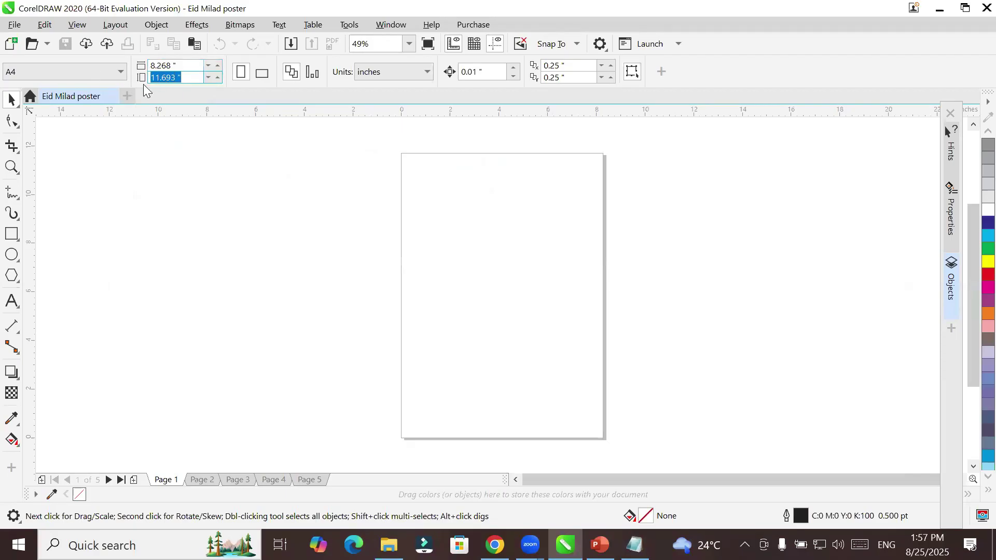
left_click(312, 73)
left_click(182, 63)
type("1")
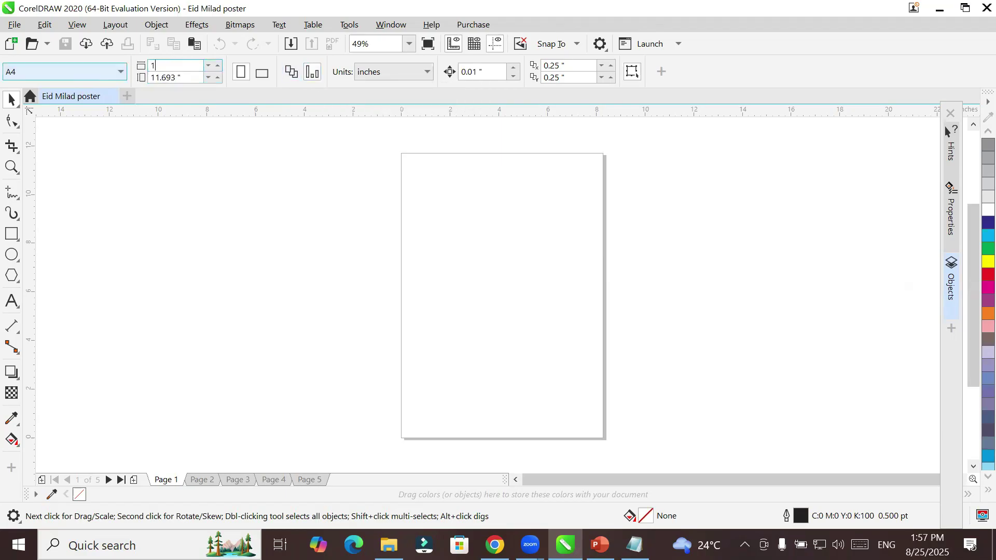
type("2")
key("Tab")
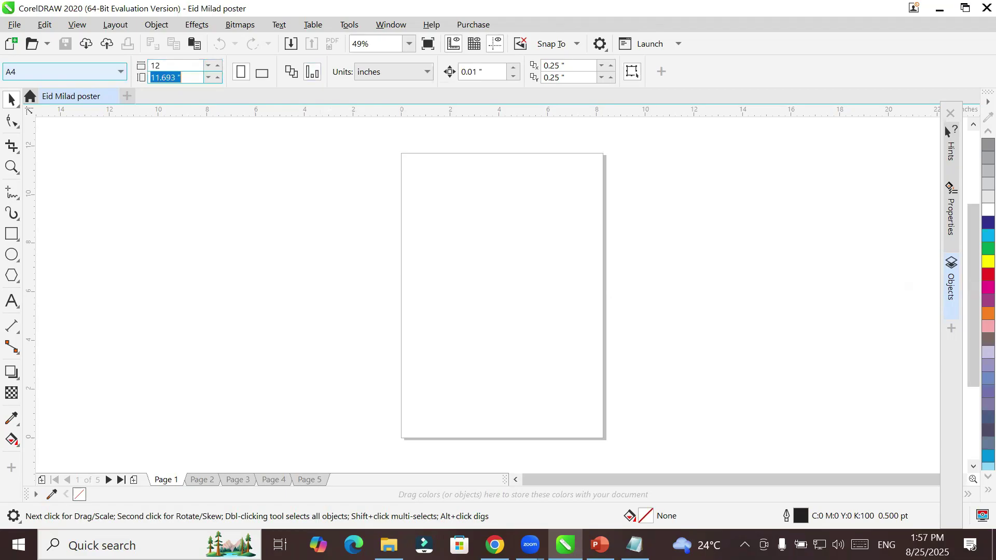
type("13")
key("Return")
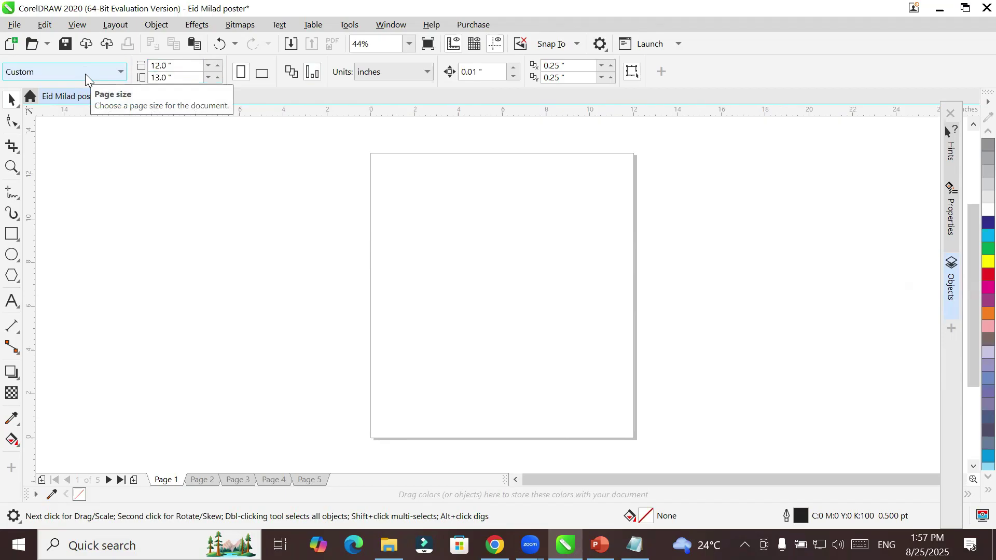
Step: View pages 2 to 5 and compare their sizes with Page 1, finishing on Page 4
left_click(200, 480)
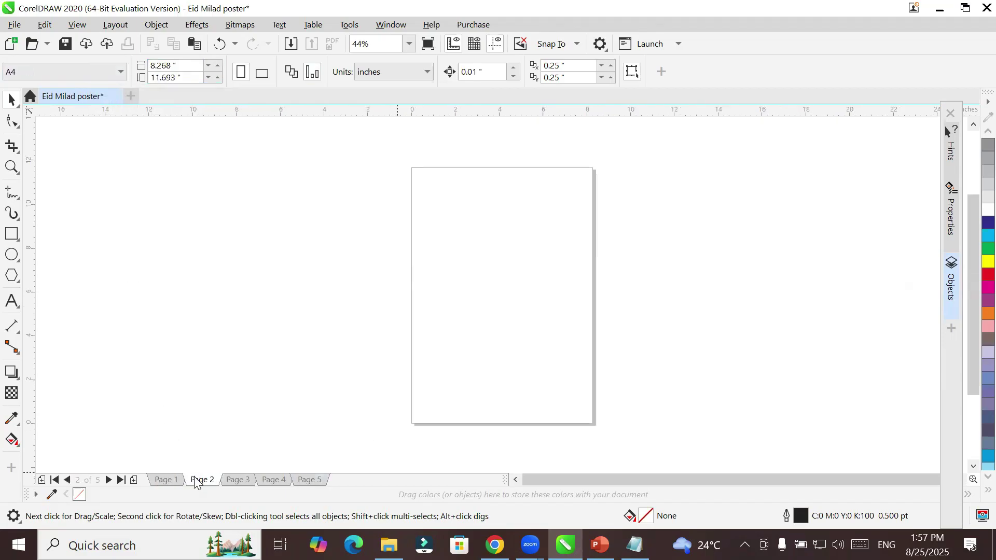
left_click(241, 479)
left_click(265, 477)
left_click(306, 475)
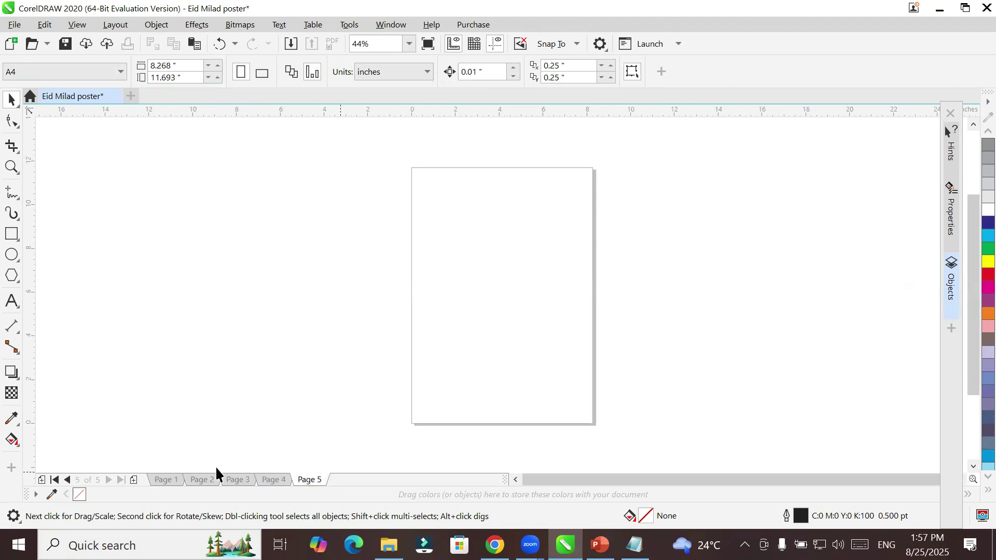
left_click(162, 483)
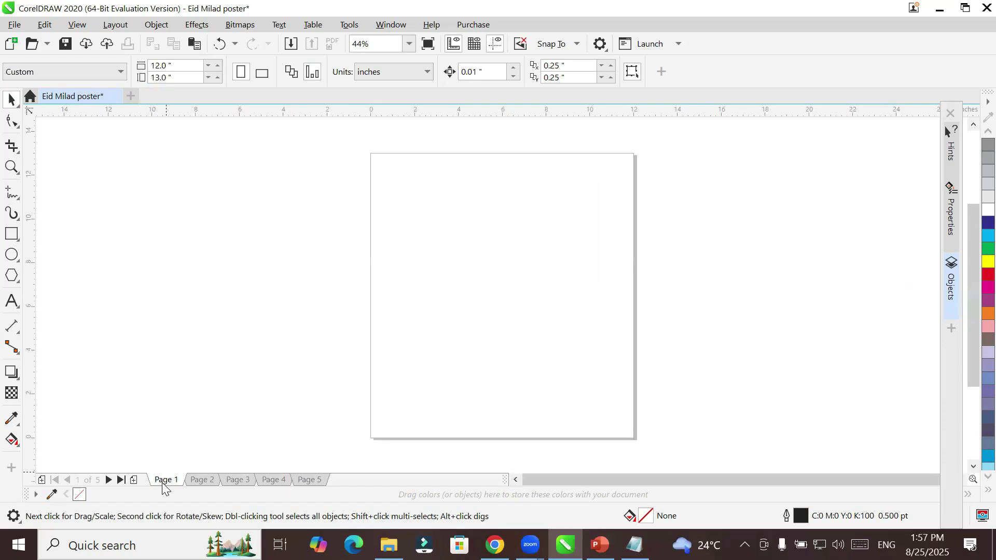
left_click(203, 480)
left_click(243, 480)
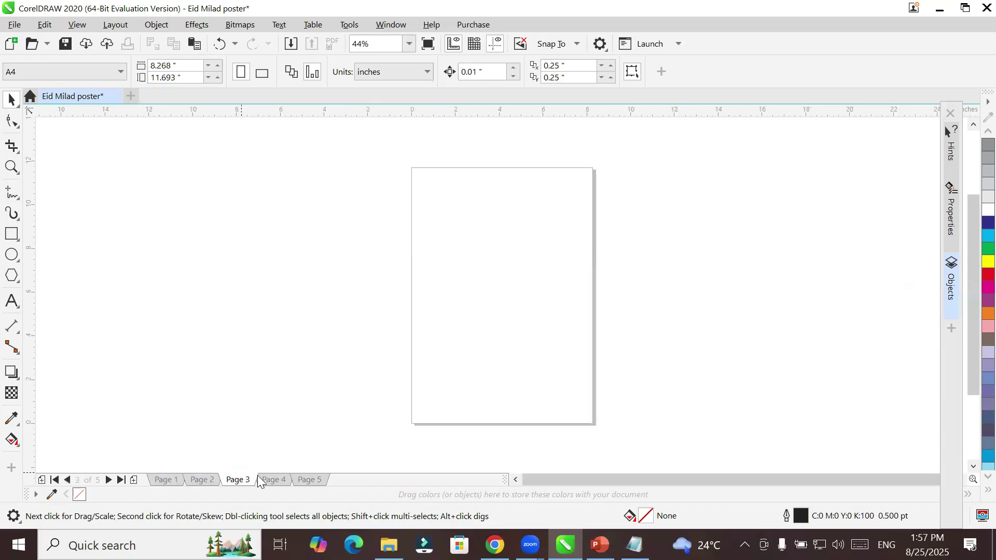
left_click(271, 481)
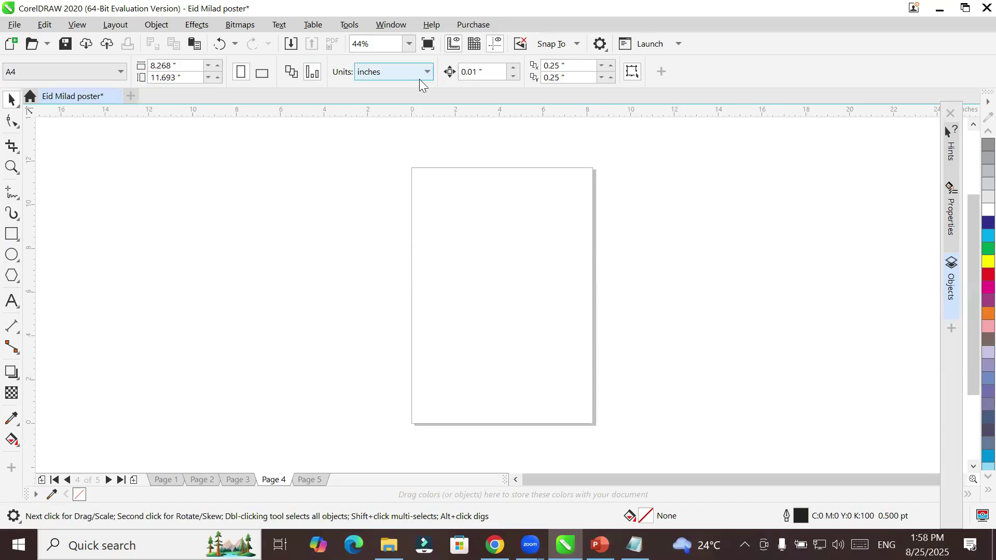
left_click(167, 65)
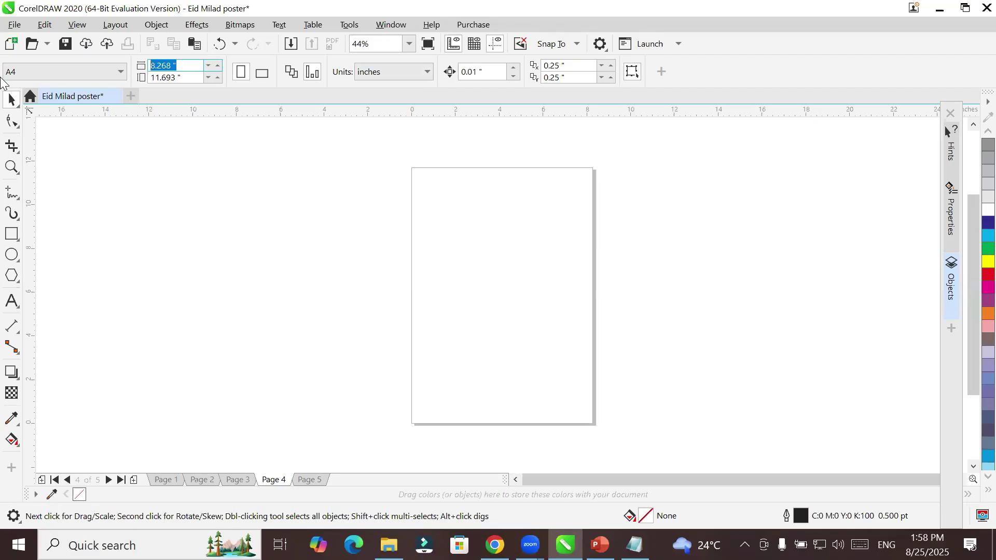
type("6")
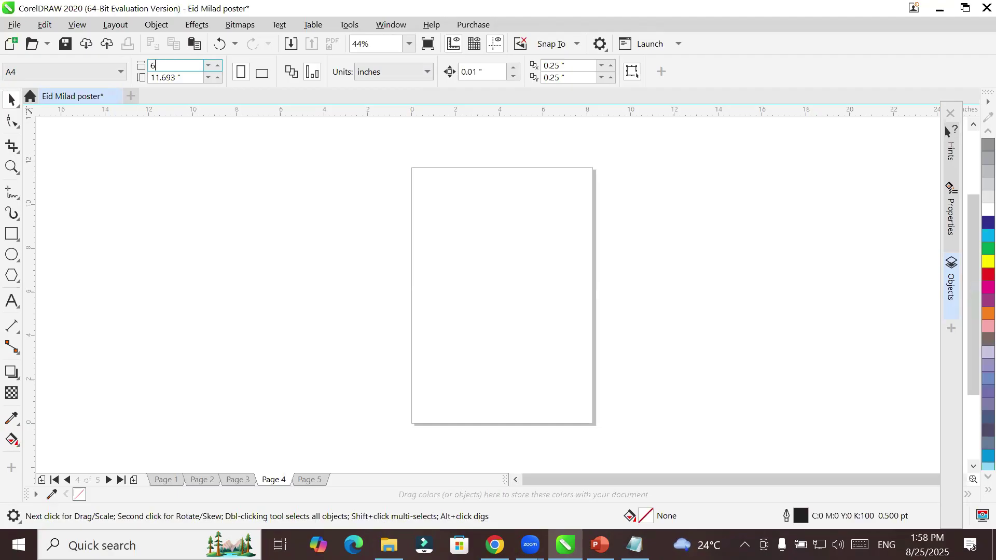
key("BackSpace")
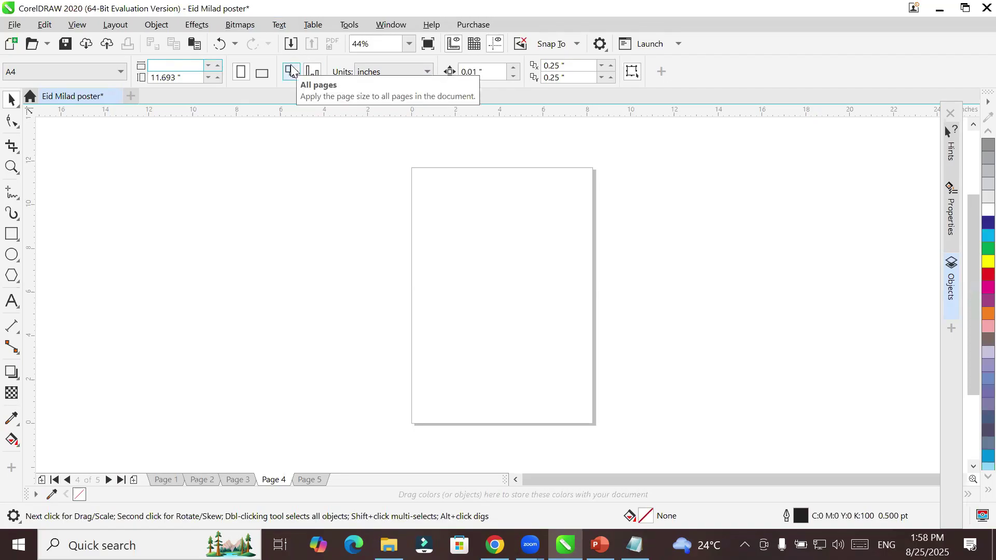
Step: Apply page sizing to all pages and set the dimensions to 5 inches wide and 6 inches high
left_click(313, 72)
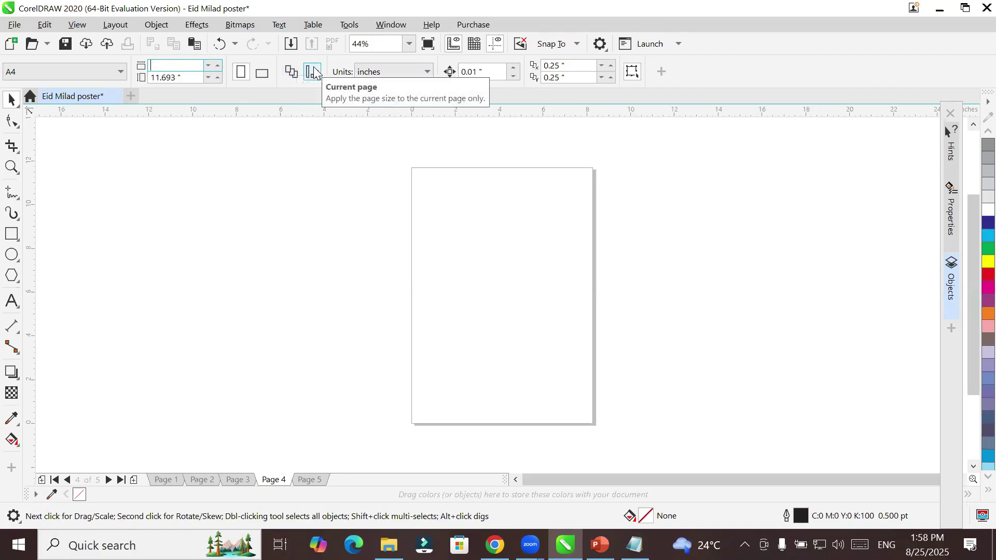
left_click(292, 72)
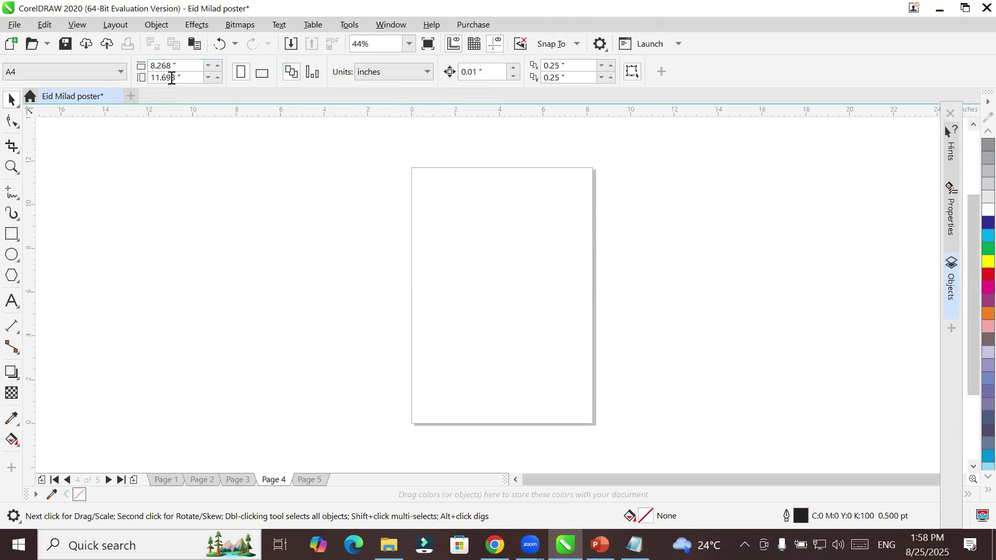
left_click(157, 65)
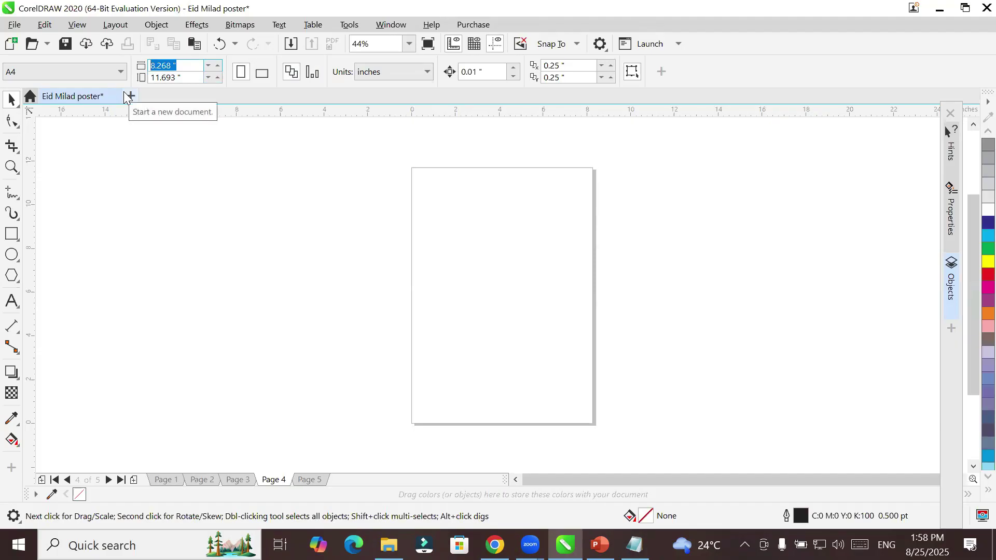
type("5")
key("Tab")
type("6")
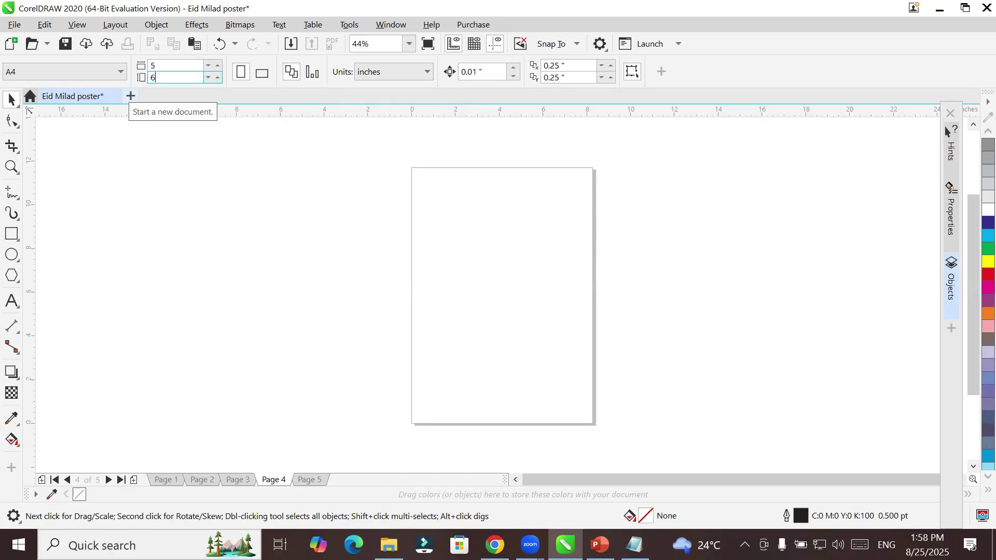
key("Return")
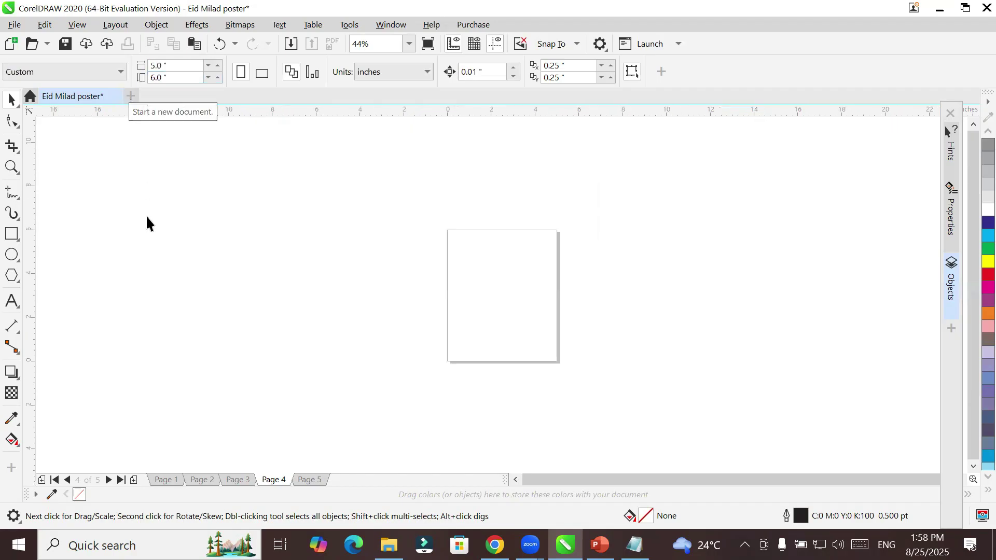
Step: View pages 1 through 5 in turn to check their size, and return to Page 1
left_click(165, 480)
left_click(200, 479)
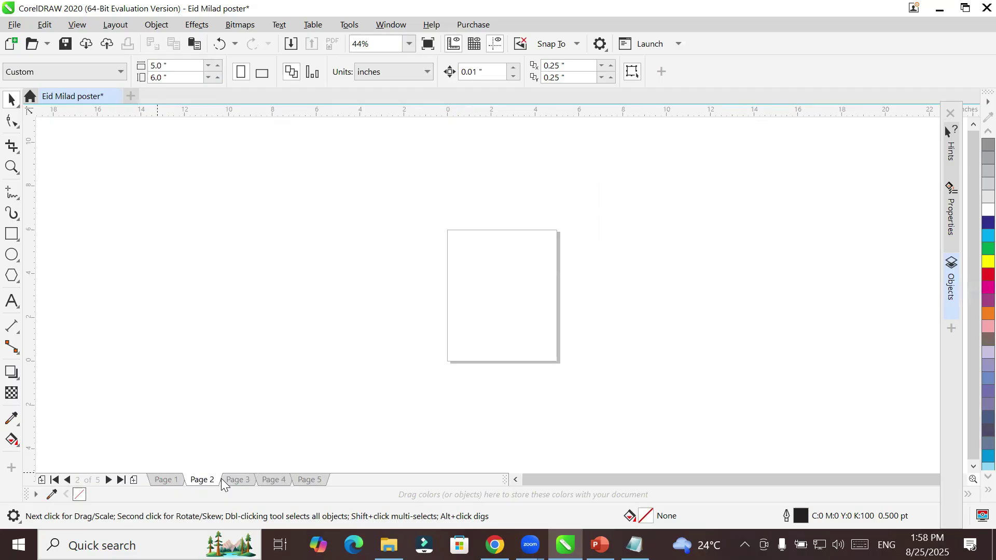
left_click(248, 480)
left_click(272, 479)
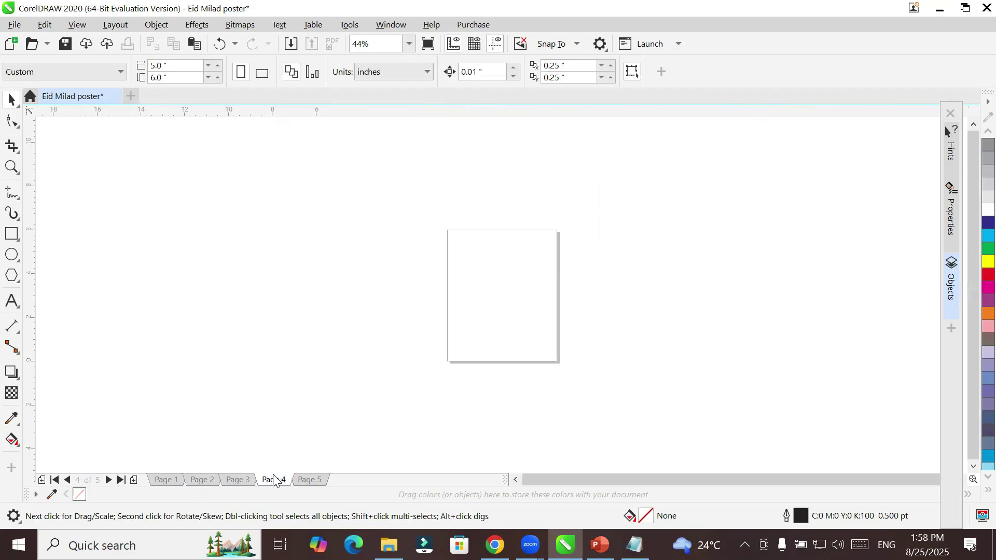
left_click(311, 480)
left_click(167, 480)
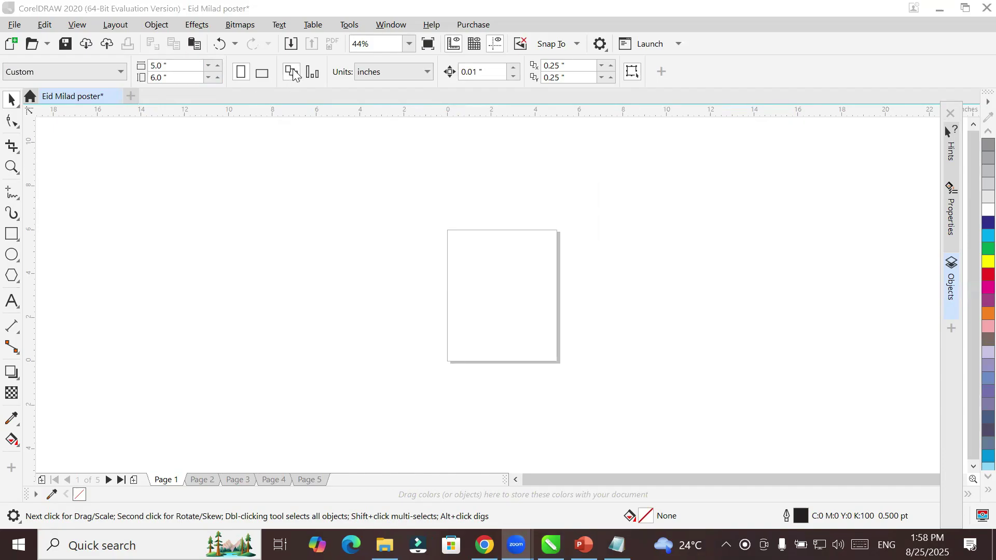
Step: Apply the Letter page size preset to all pages, and replace it with the Business Card preset
left_click(118, 71)
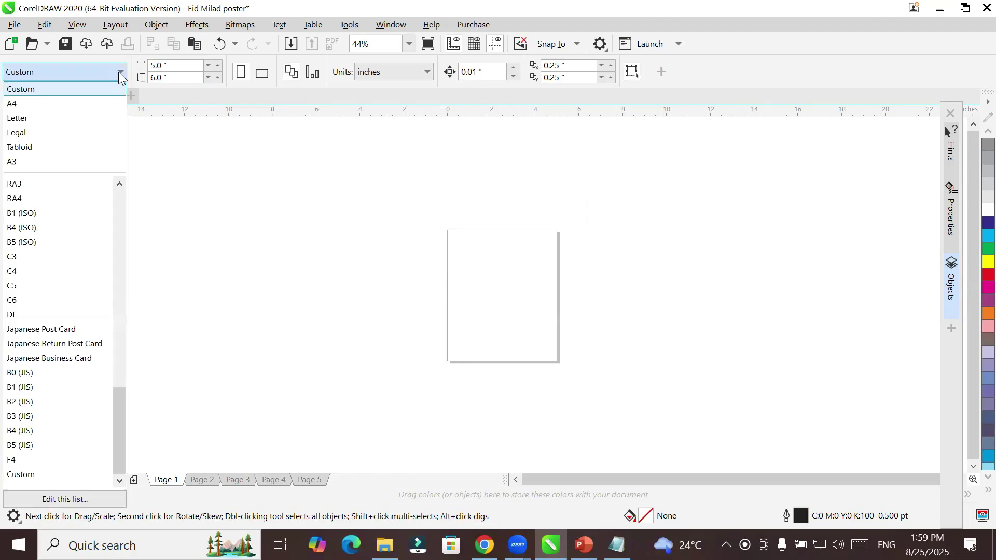
left_click(50, 120)
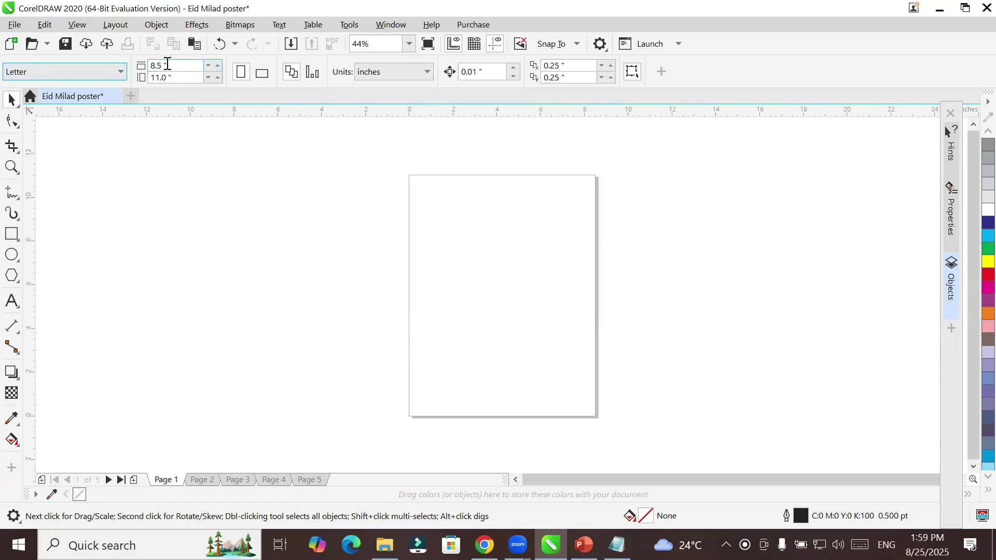
left_click(32, 75)
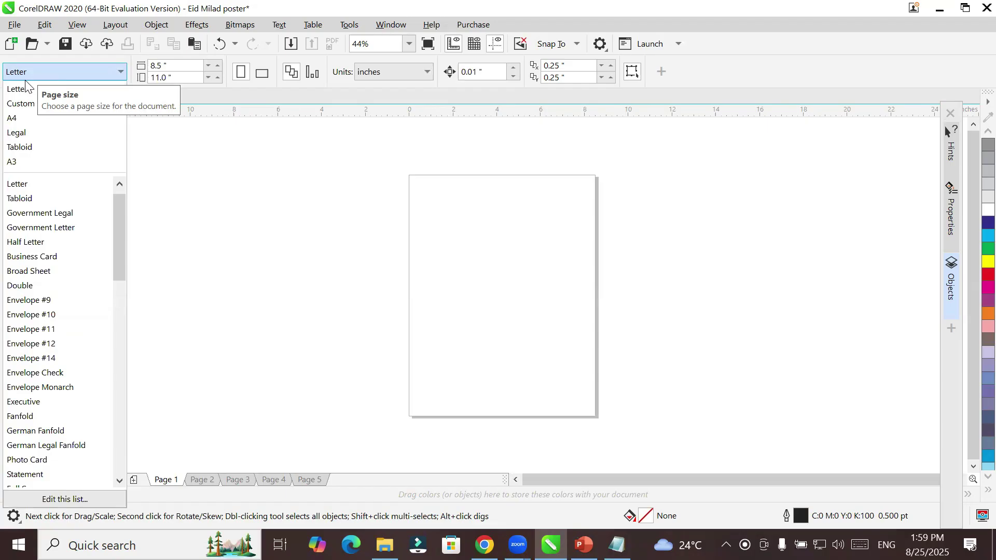
left_click(77, 259)
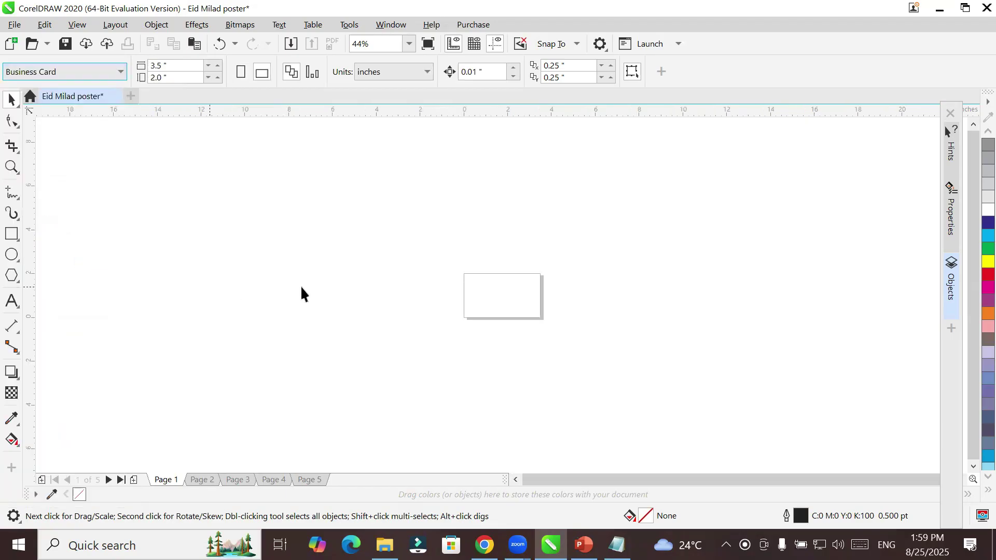
scroll(517, 300, "up", 4)
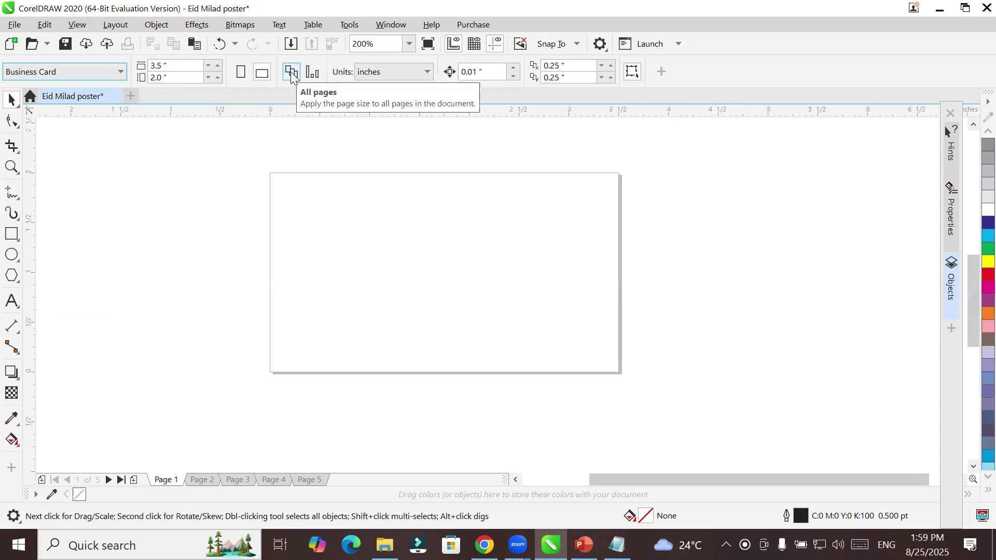
Step: Check the size of pages 2 and 3, return to Page 1 and examine its width and height values
left_click(202, 480)
left_click(224, 480)
left_click(165, 480)
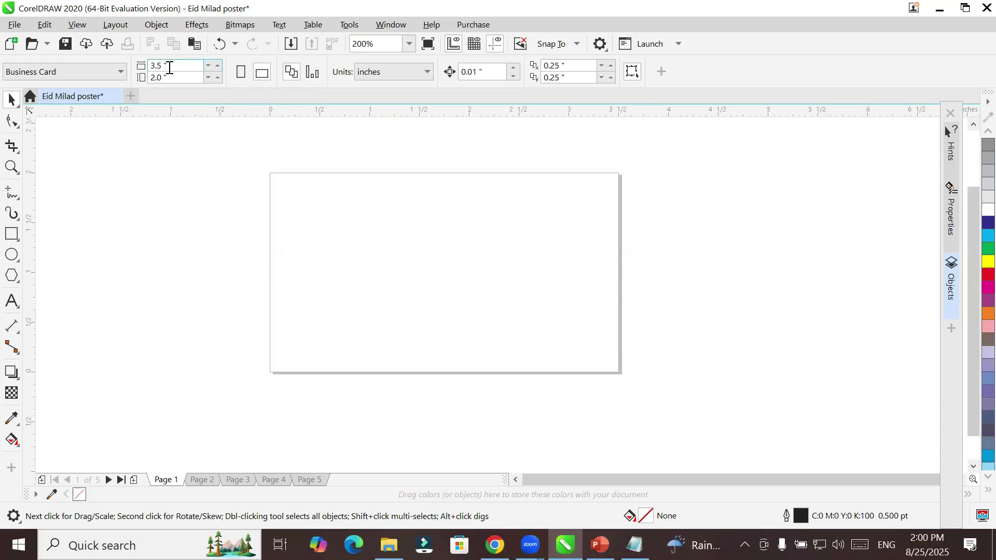
left_click(164, 62)
left_click(174, 77)
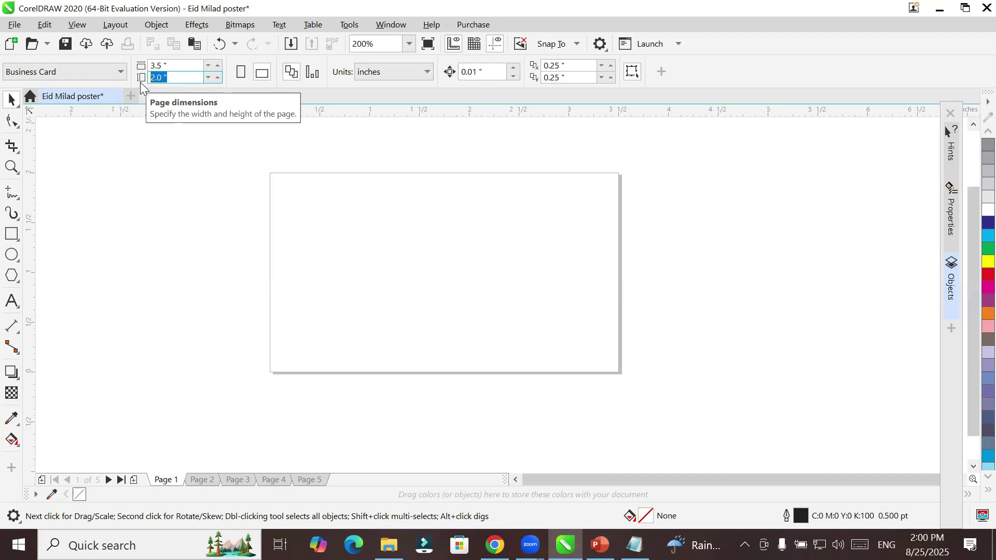
Step: Switch the drawing units to centimeters, and set them back to inches
left_click(426, 73)
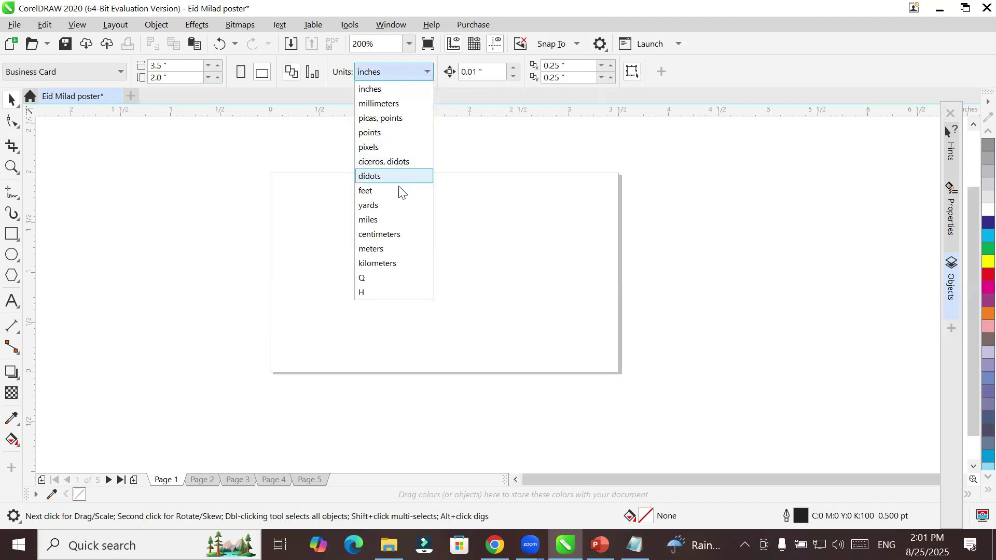
left_click(400, 235)
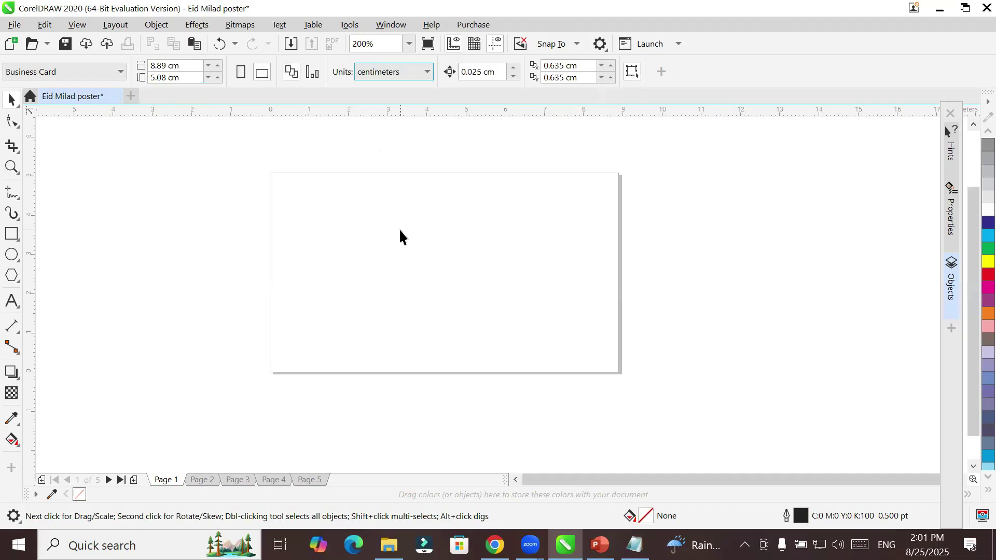
left_click(426, 71)
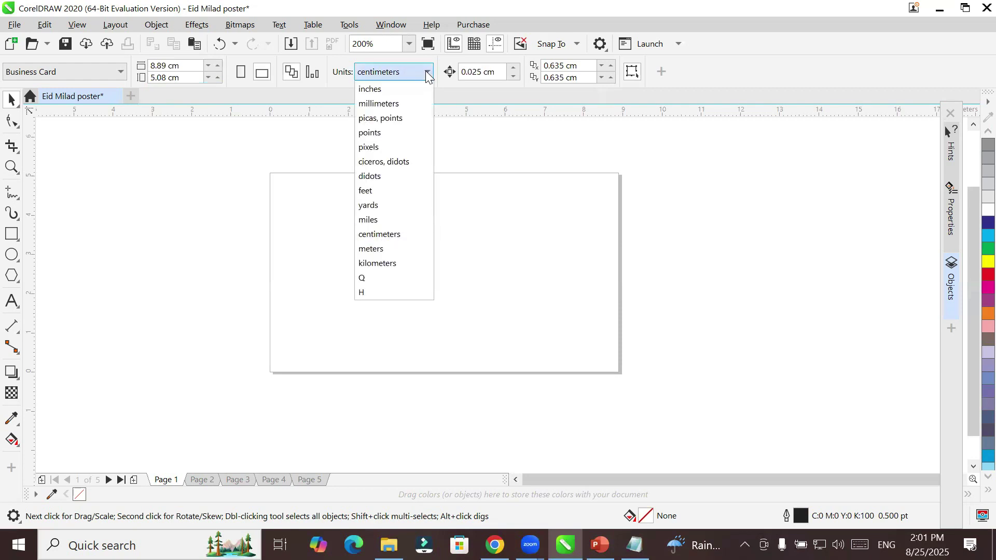
left_click(407, 85)
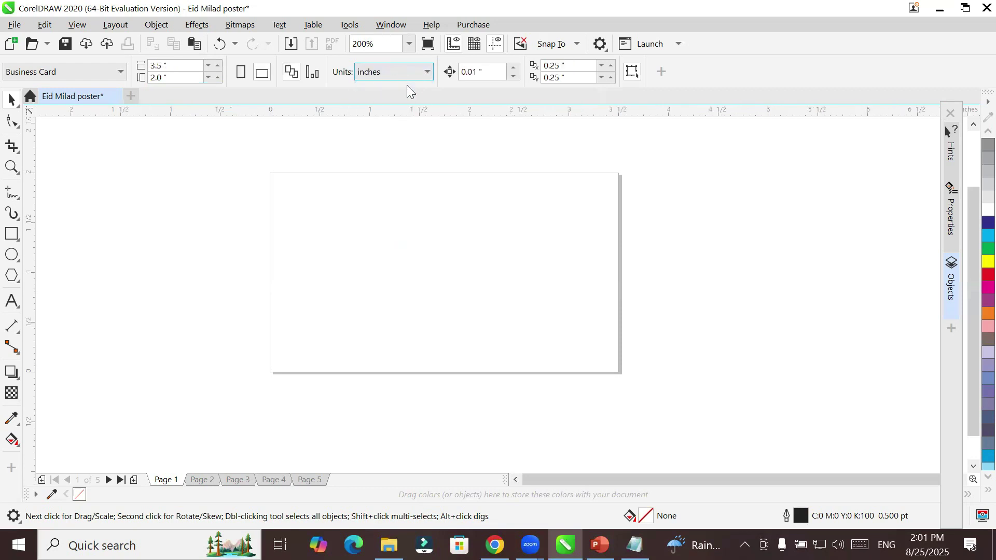
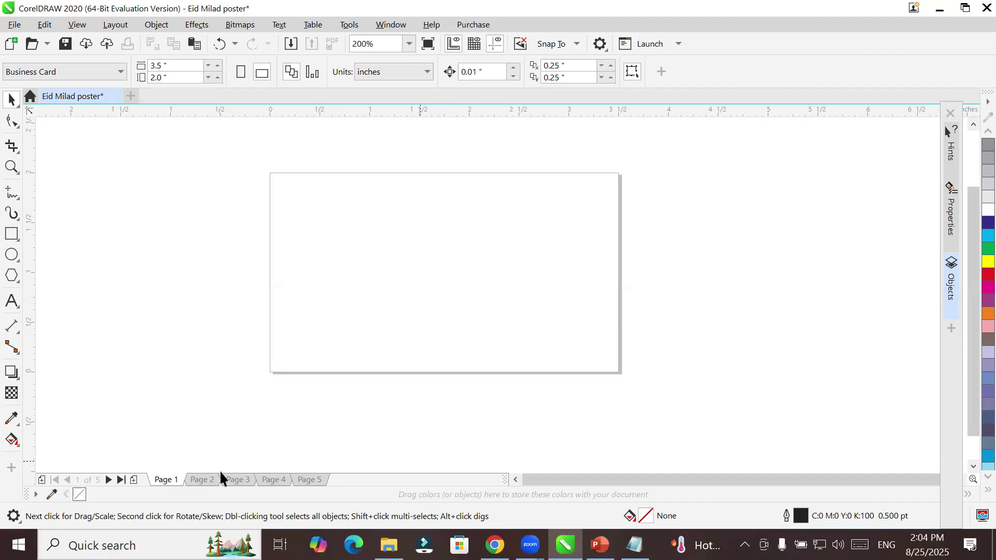
Step: Create a new CMYK document with 10 pages, Letter page size and 300 dpi resolution
left_click(529, 545)
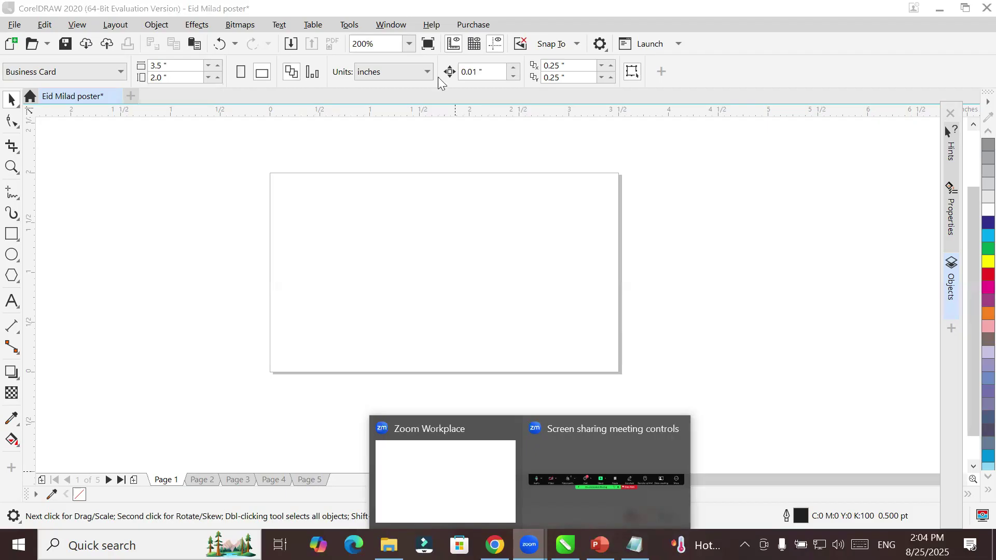
left_click(19, 22)
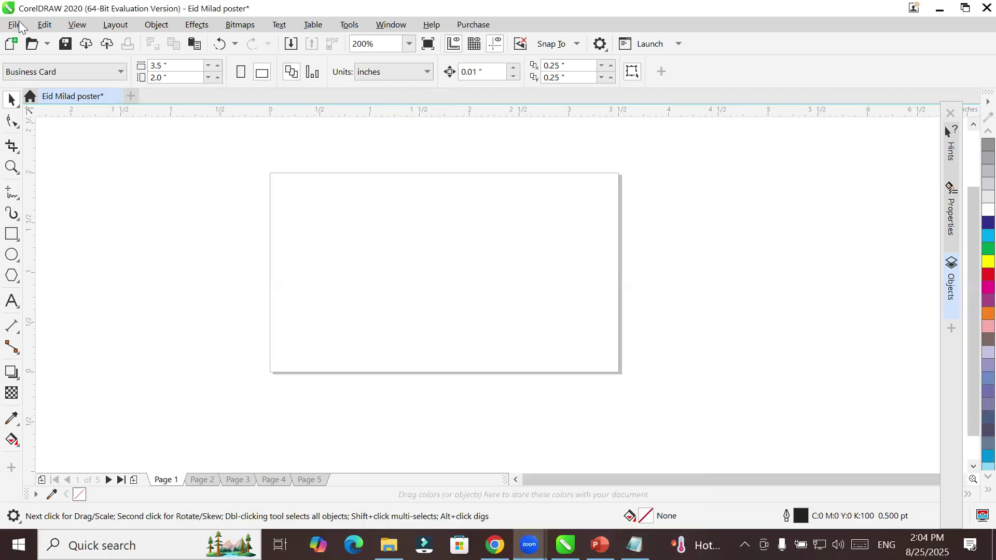
left_click(21, 44)
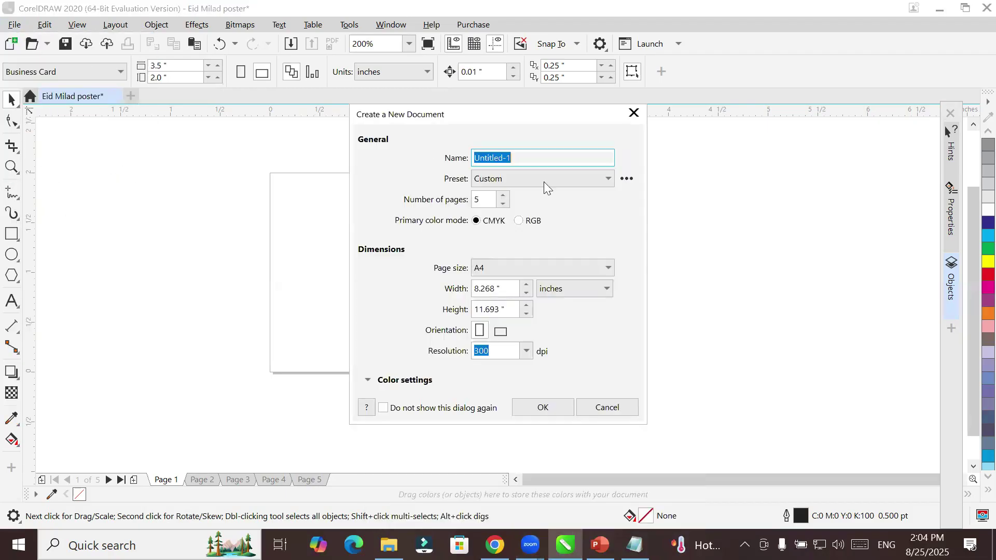
double_click(504, 195)
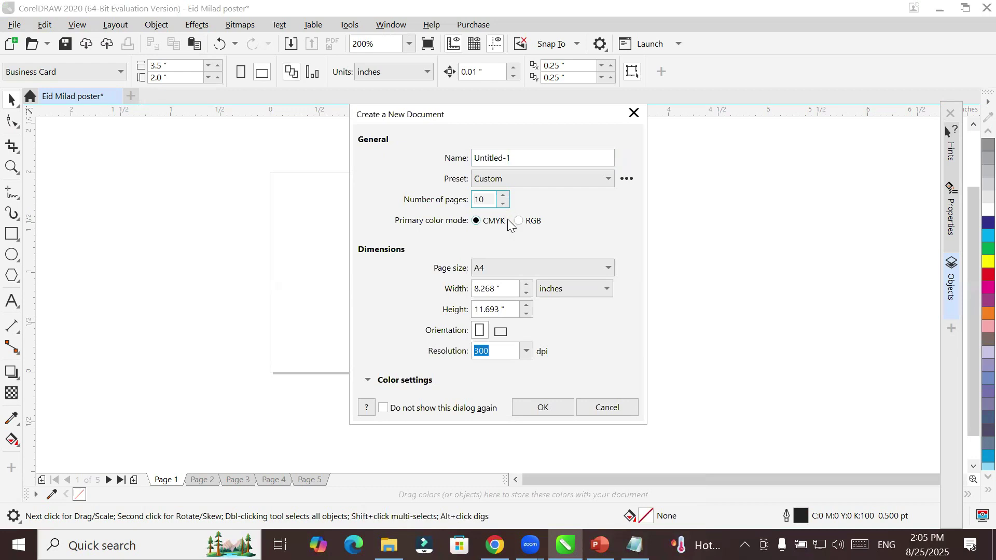
left_click(524, 267)
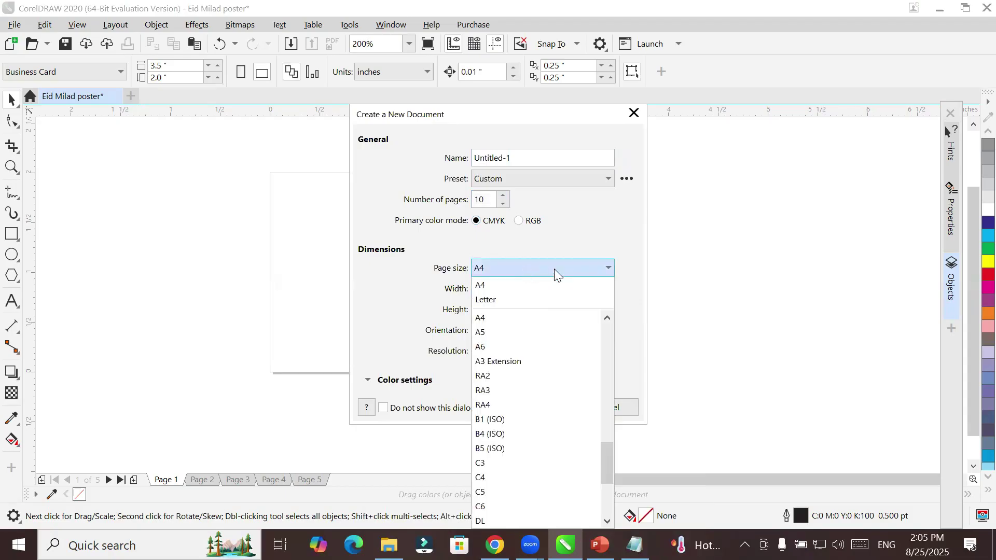
left_click(539, 300)
double_click(507, 349)
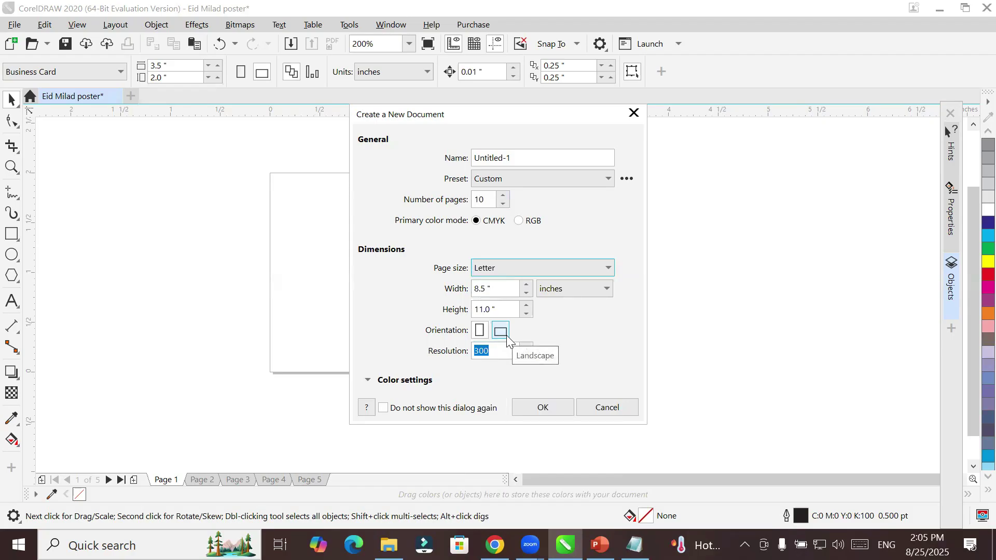
left_click(541, 408)
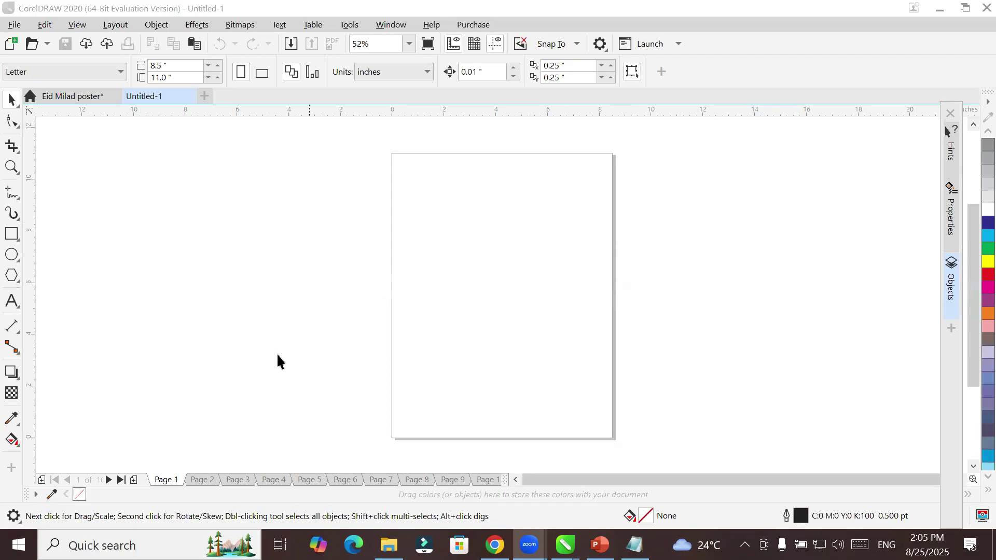
Step: Apply page sizing to the current page only and set Page 1 to 9 inches wide and 11.5 inches high
left_click(173, 480)
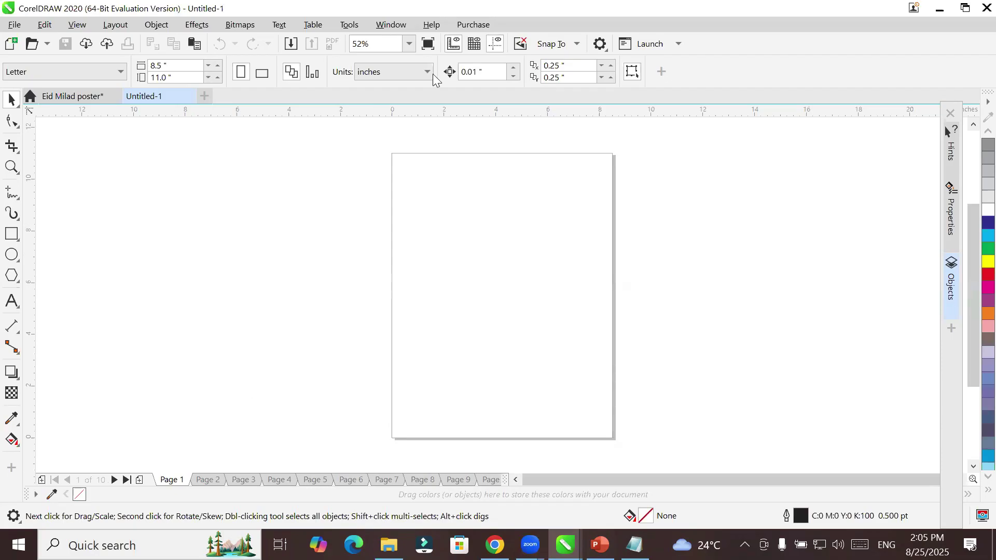
left_click(165, 65)
left_click_drag(186, 77, 139, 84)
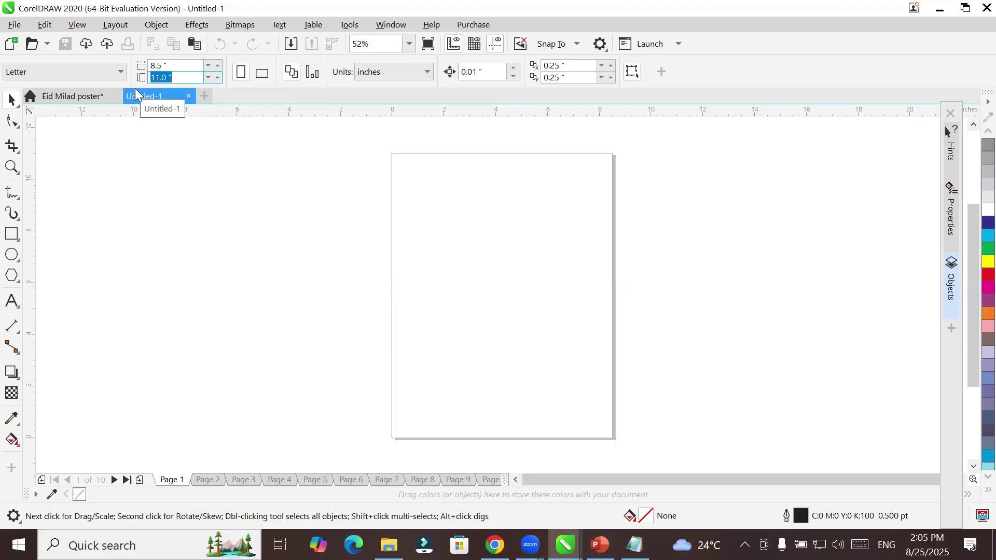
left_click(313, 76)
left_click(171, 65)
type("9")
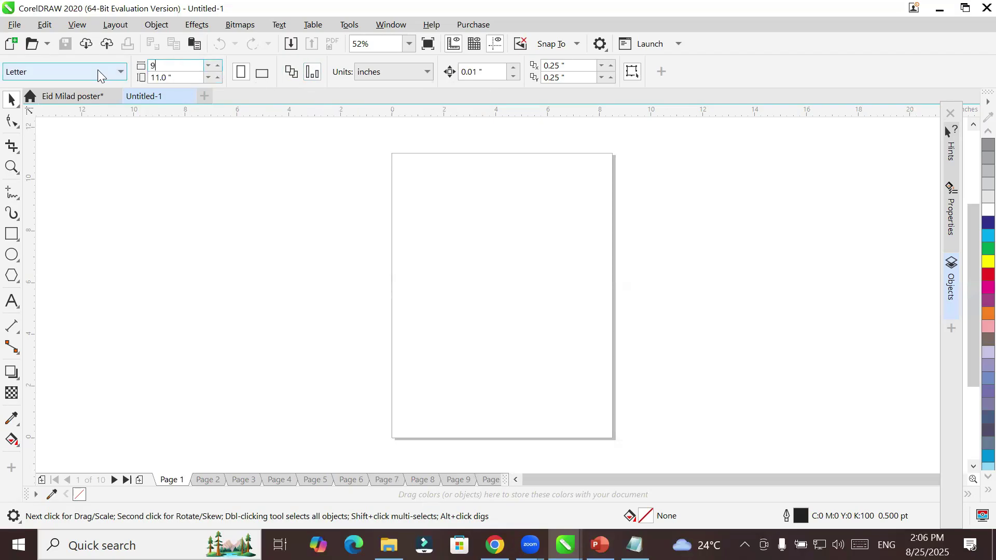
key("Tab")
type("11.5")
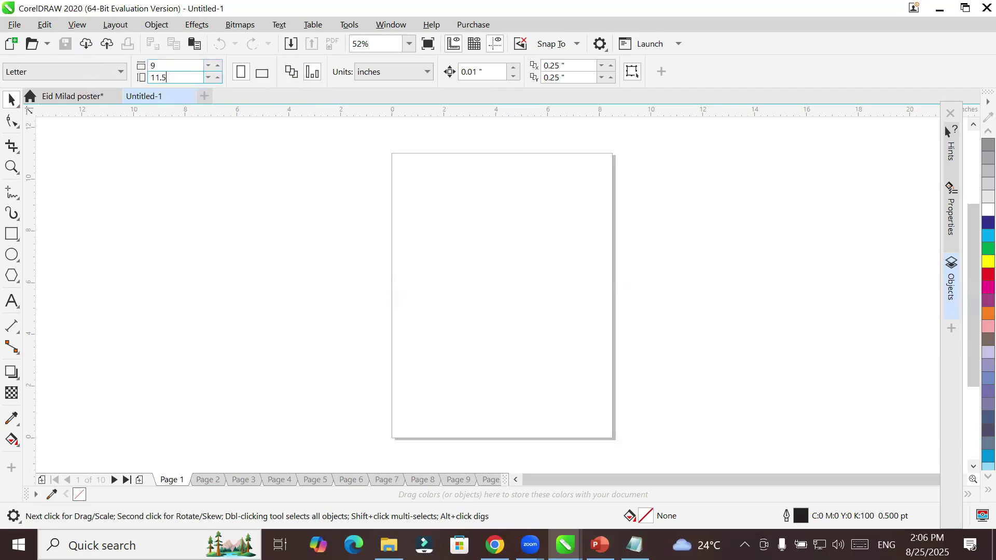
key("Return")
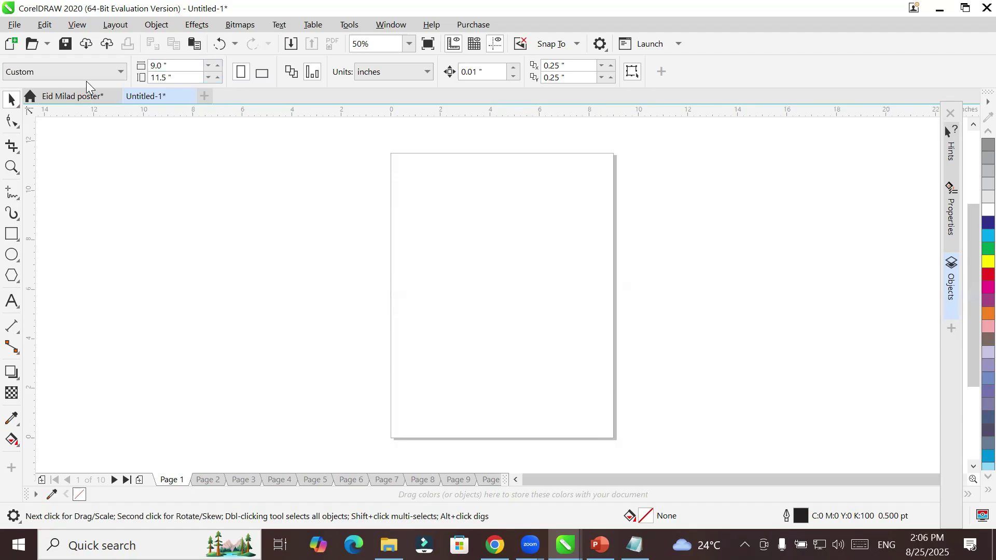
Step: Check the size of pages 2 and 3, and go to Page 10
left_click(208, 477)
key("Page_Down")
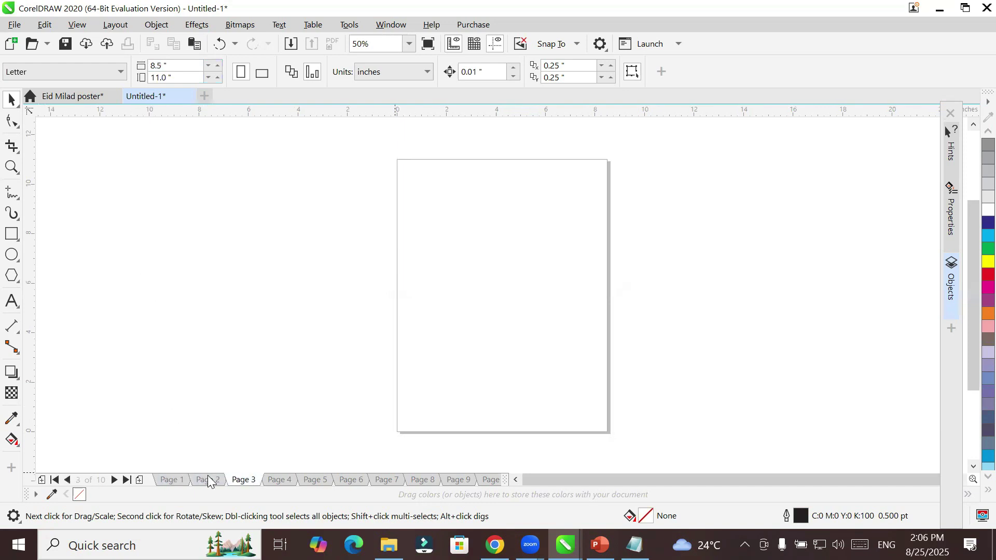
left_click(491, 477)
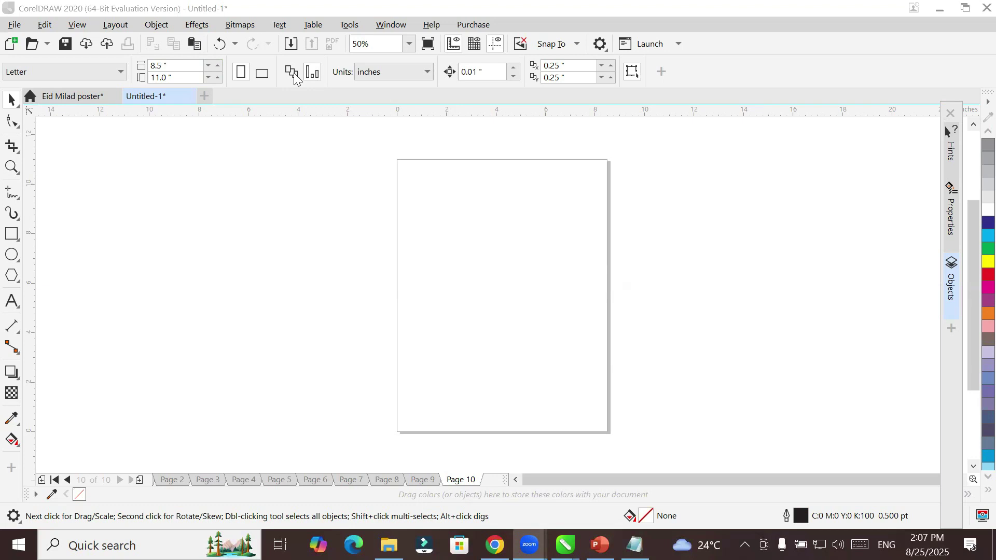
Step: Set Page 10's dimensions to 9 inches wide and 11.5 inches high
left_click(179, 65)
type("9")
key("Tab")
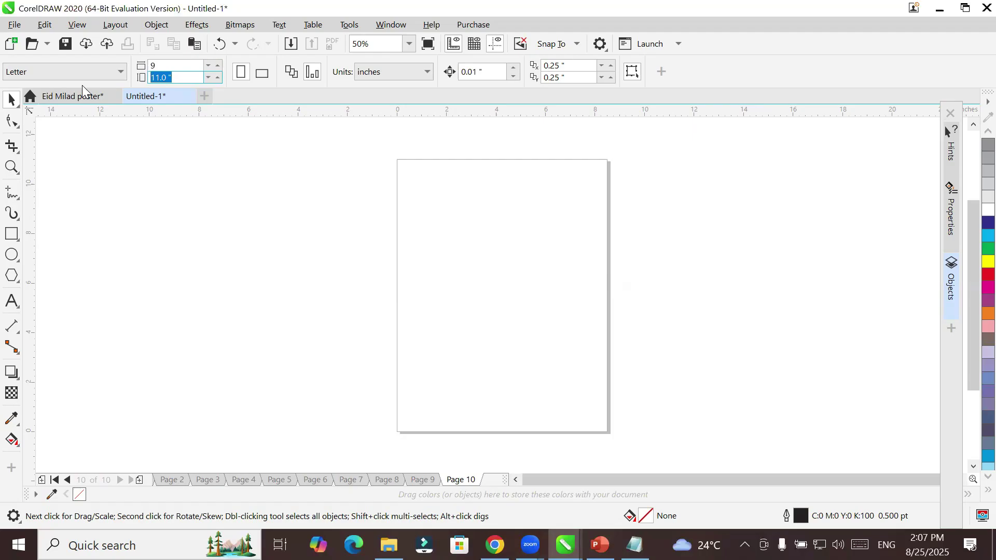
type("11.5")
key("Return")
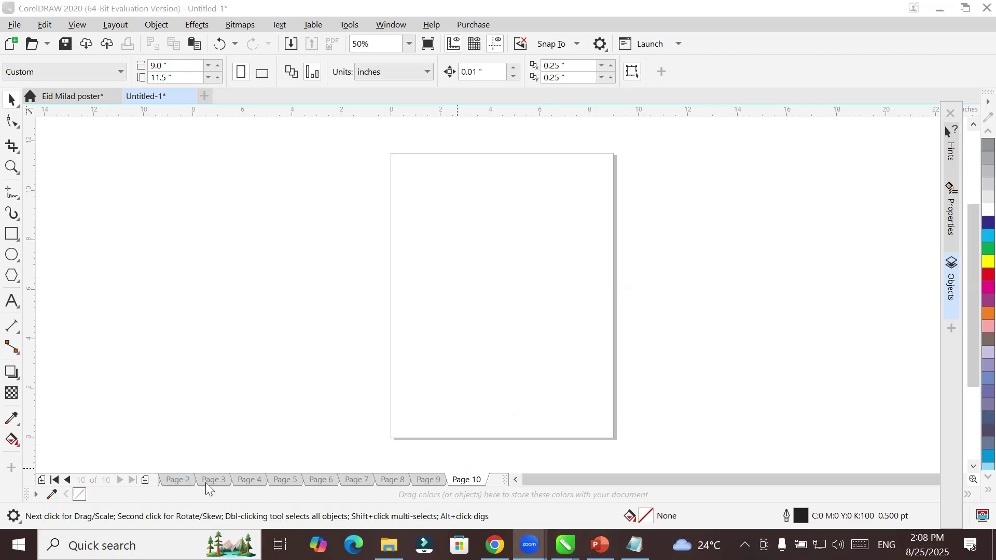
Step: Step back one page at a time from Page 10 to Page 1, checking each page's size
left_click(66, 480)
left_click(66, 480)
left_click(66, 479)
left_click(66, 480)
left_click(66, 480)
left_click(66, 479)
left_click(66, 479)
left_click(66, 479)
left_click(66, 479)
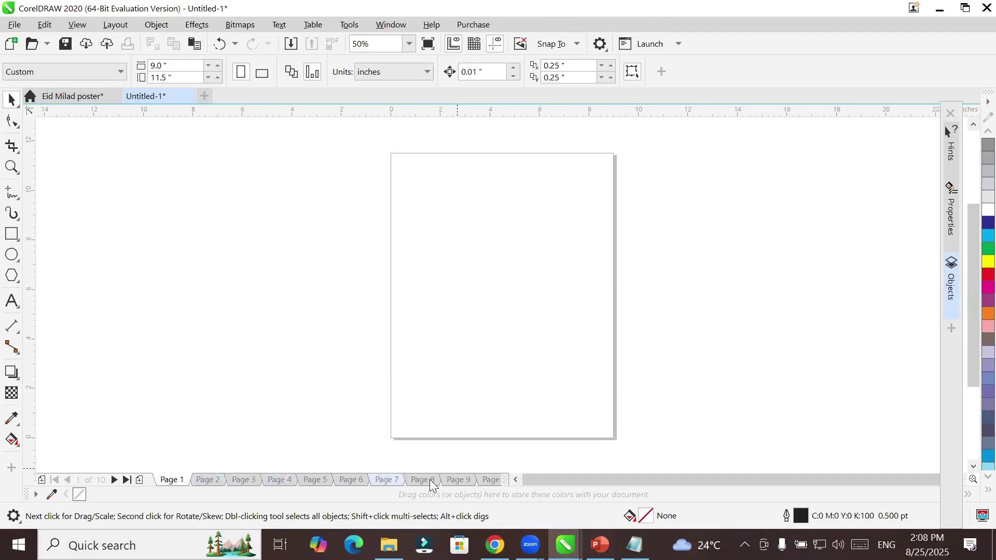
Step: Go to Page 10, step back three pages to Page 7 and step forward again to Page 10
left_click(493, 481)
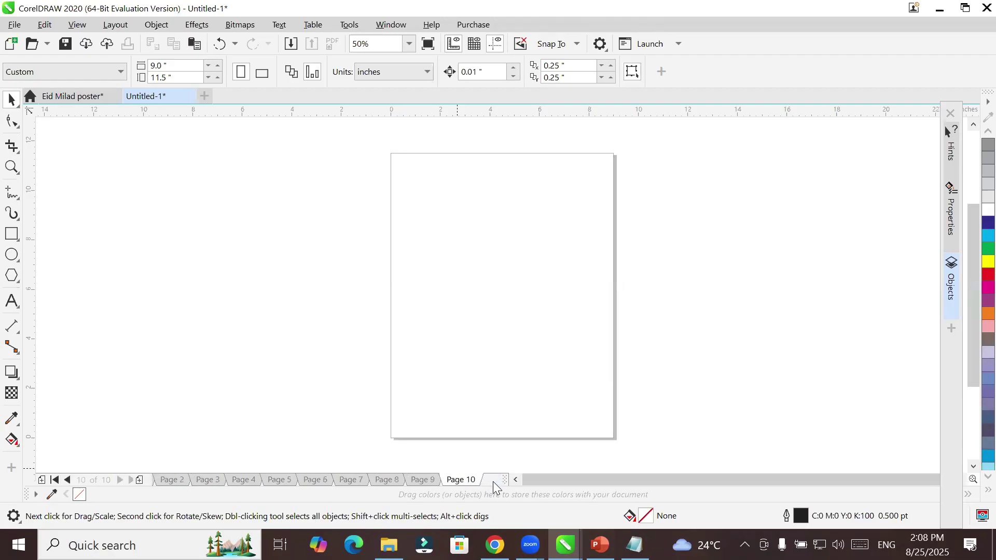
left_click(67, 480)
left_click(67, 479)
left_click(67, 479)
left_click(115, 479)
left_click(115, 480)
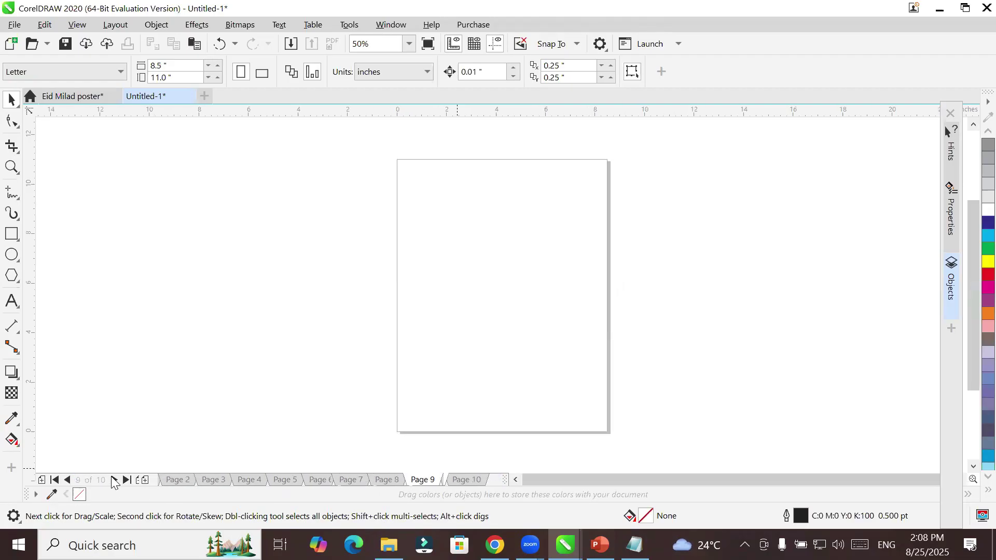
left_click(115, 480)
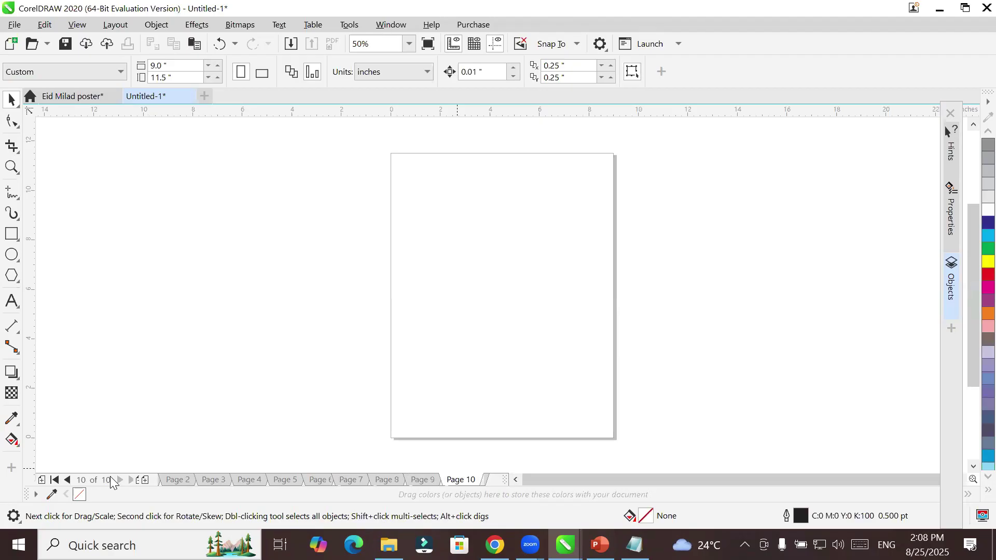
Step: Jump to the first page, to the last page and back to the first
left_click(54, 480)
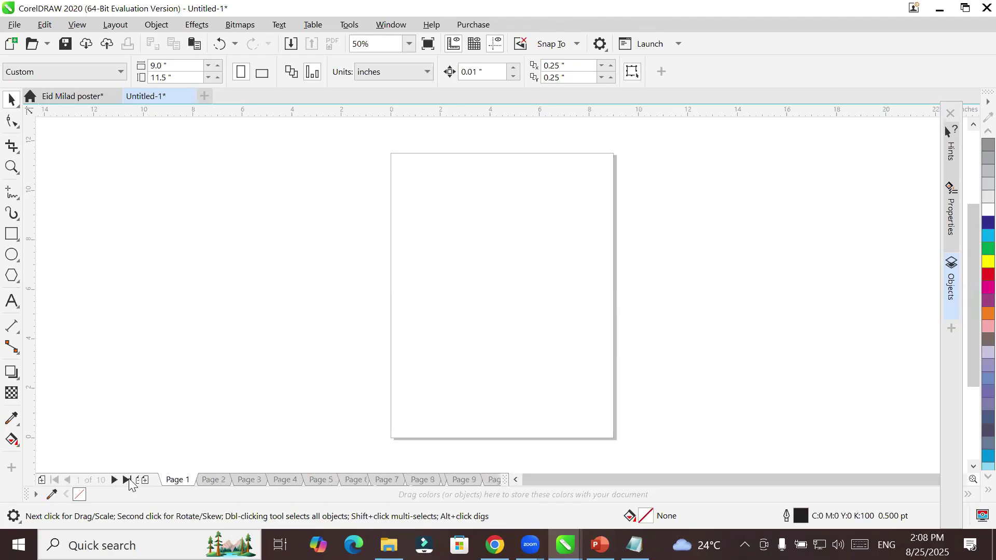
left_click(127, 479)
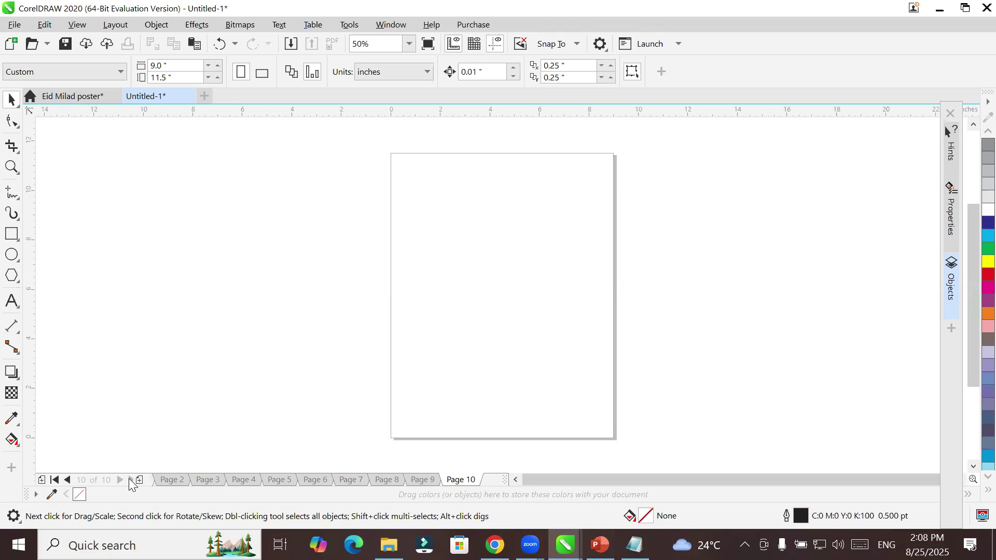
left_click(55, 480)
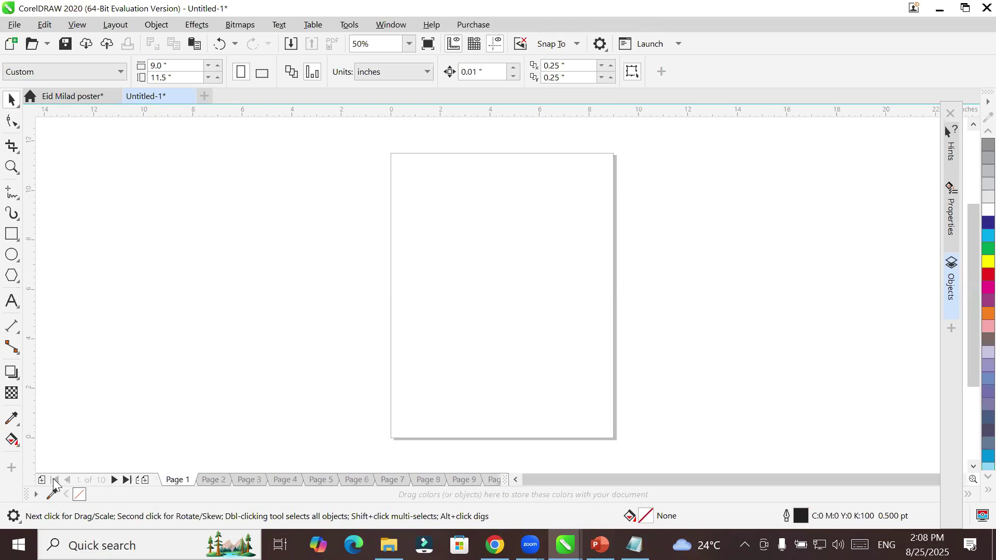
Step: Step forward from Page 1 to Page 6, and jump to the last page and back to Page 1
left_click(115, 479)
left_click(115, 480)
left_click(115, 480)
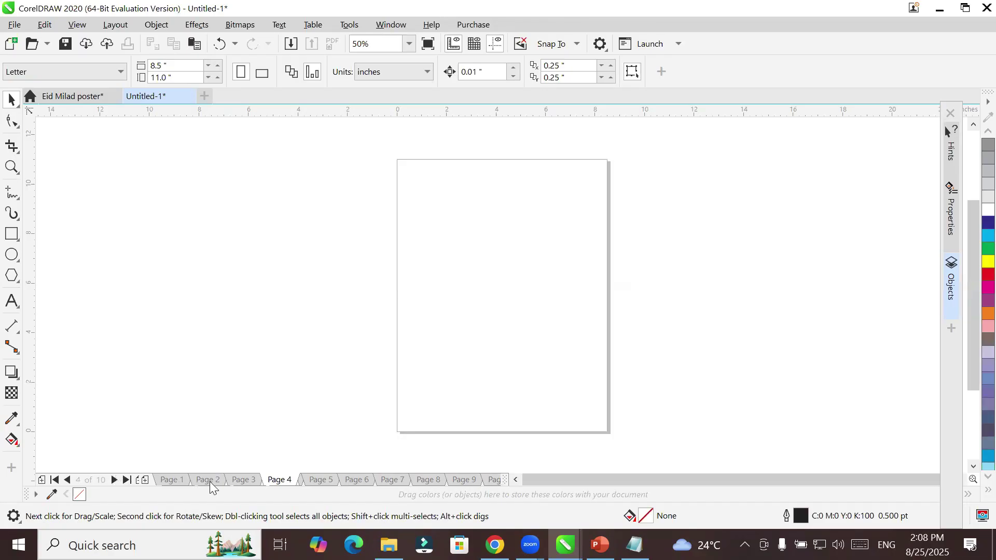
left_click(114, 480)
left_click(114, 480)
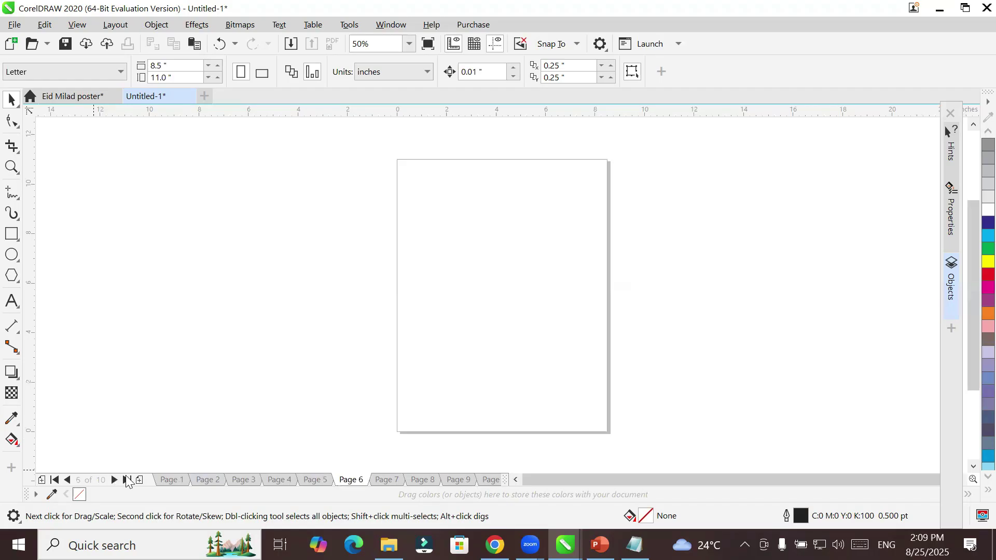
left_click(128, 480)
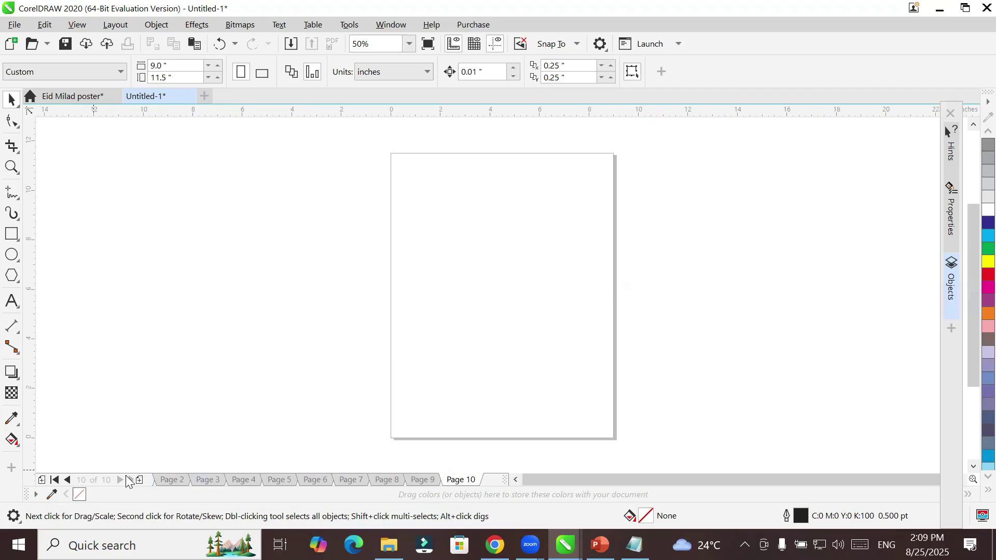
left_click(55, 480)
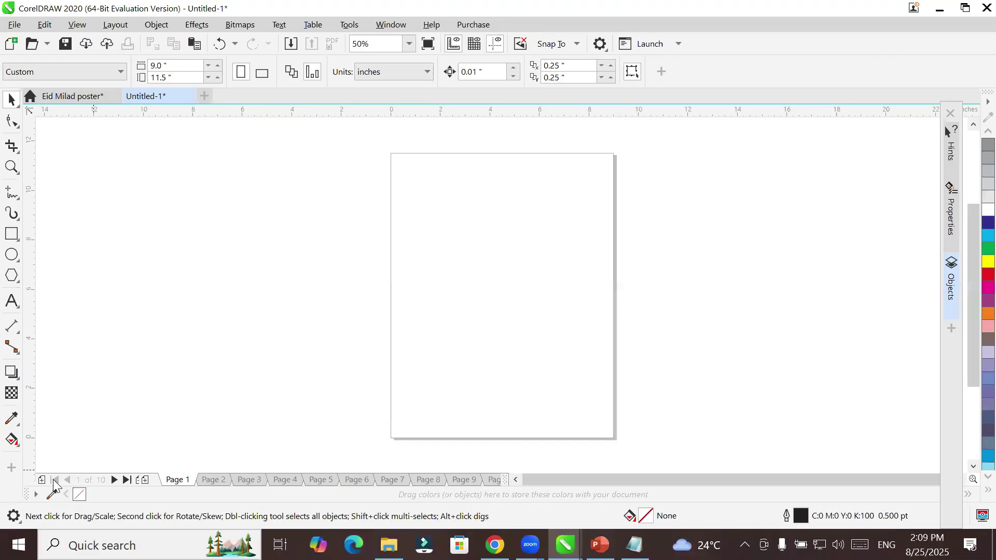
Step: Go to the last page and add five new pages after Page 10
left_click(127, 480)
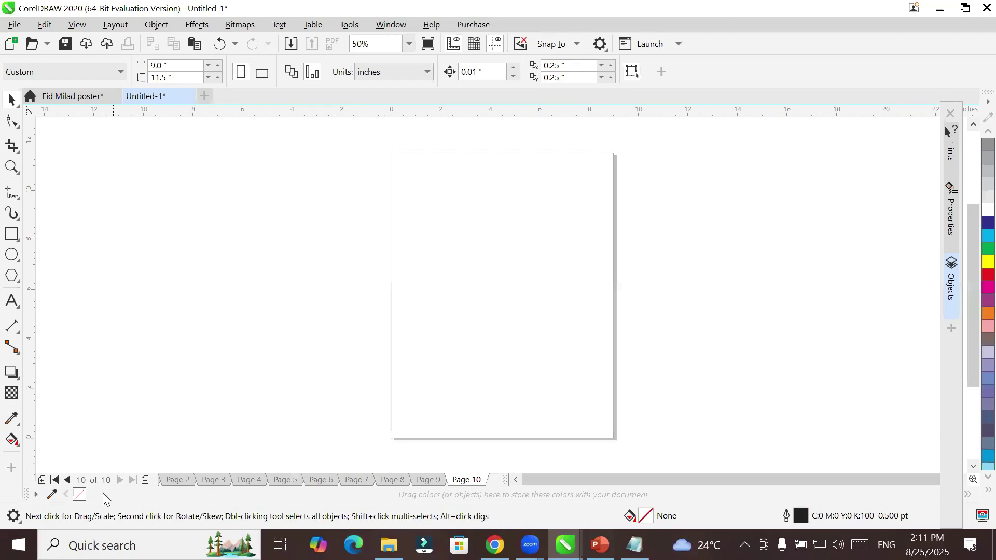
left_click(146, 480)
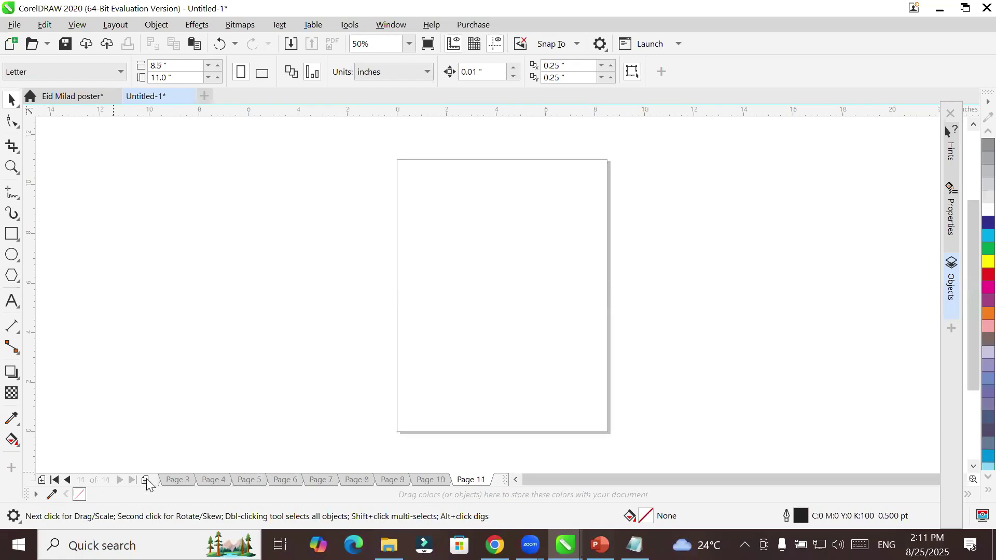
left_click(146, 480)
left_click(146, 481)
left_click(146, 481)
left_click(146, 480)
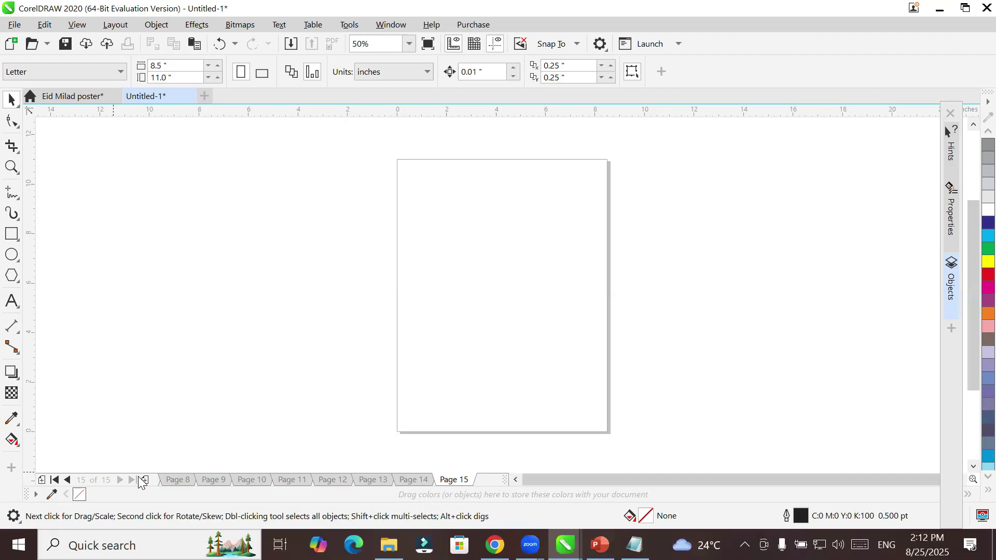
Step: Delete Page 15, switch between Pages 12 and 14, and end on Page 12
right_click(449, 480)
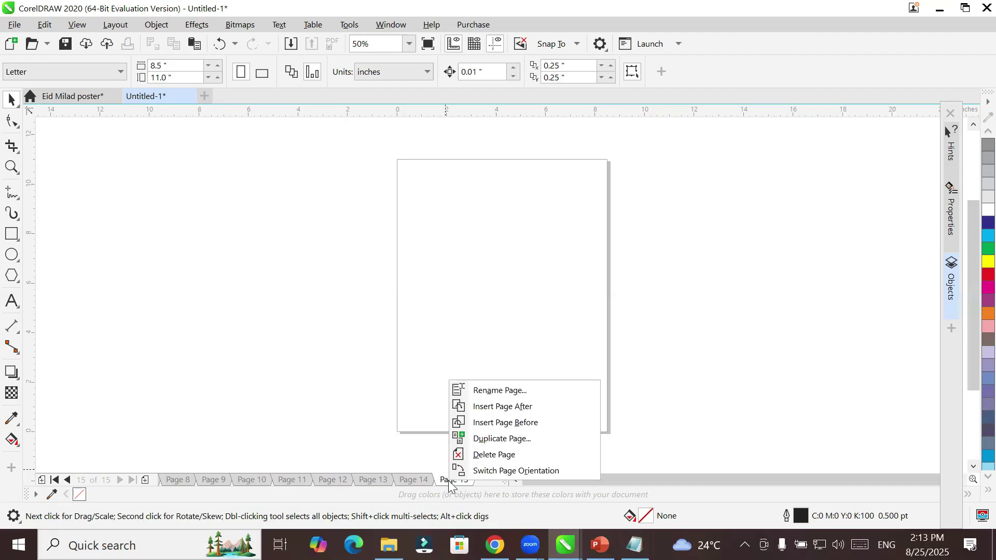
left_click(506, 455)
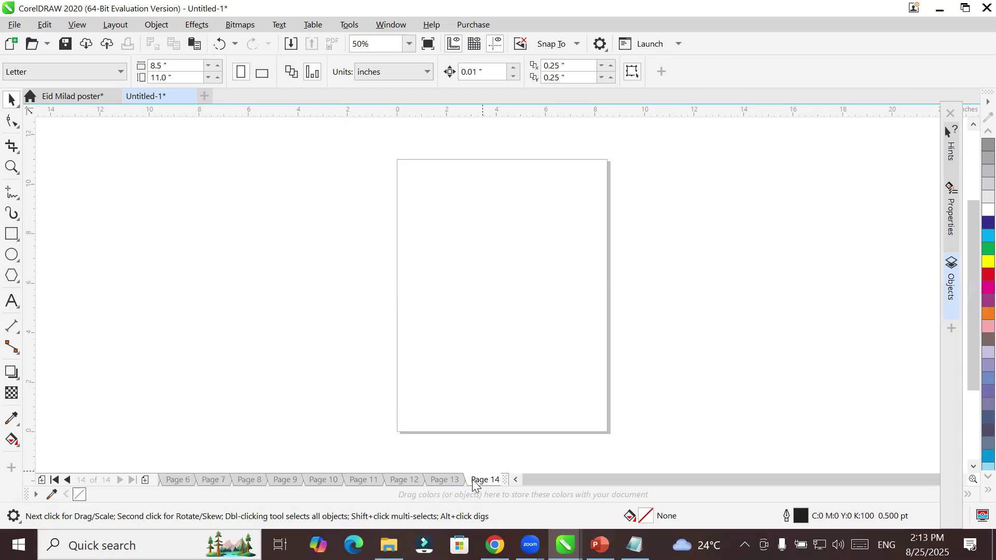
left_click(400, 480)
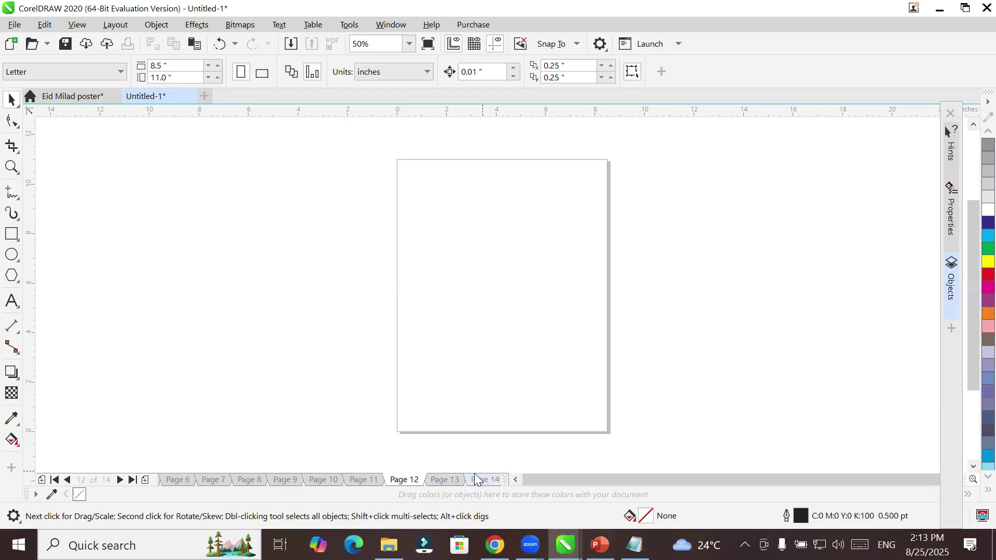
left_click(486, 481)
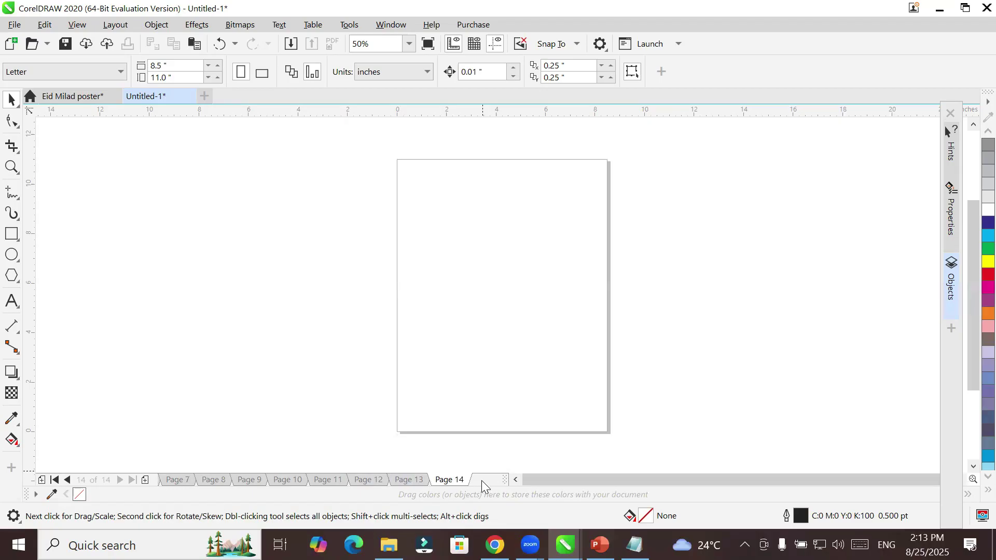
left_click(379, 480)
mouse_move(389, 545)
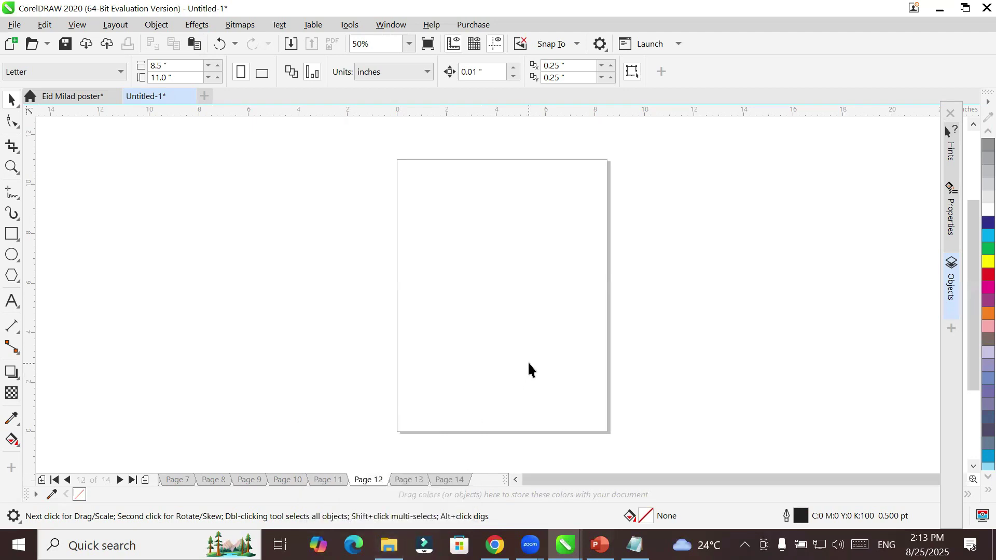
Step: Delete pages 3 through 10 inclusive in a single operation
left_click(116, 26)
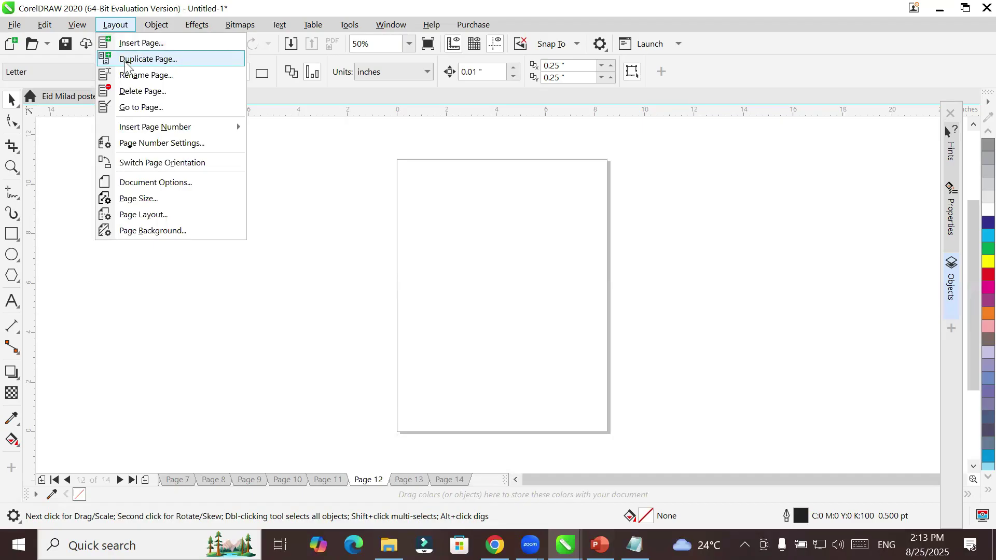
left_click(173, 91)
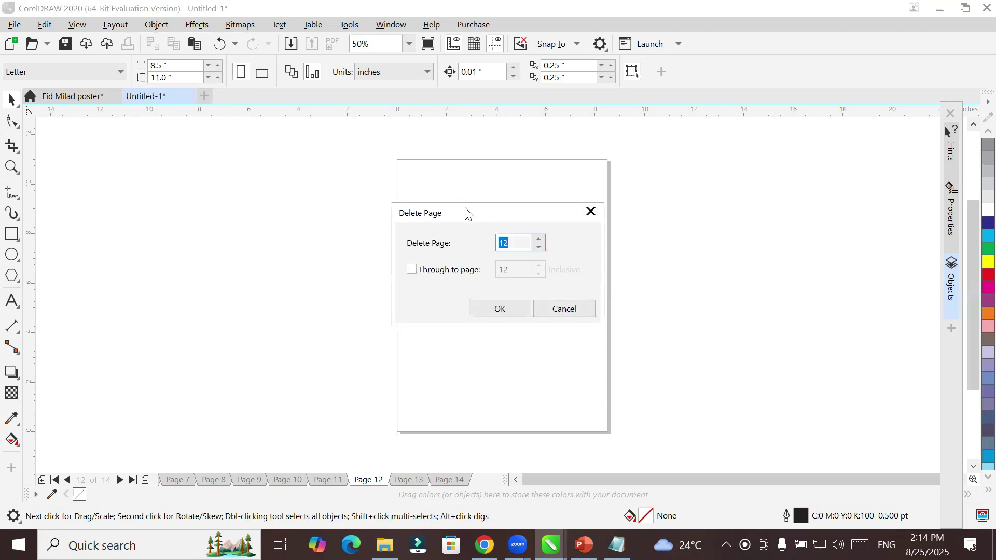
left_click_drag(472, 214, 361, 179)
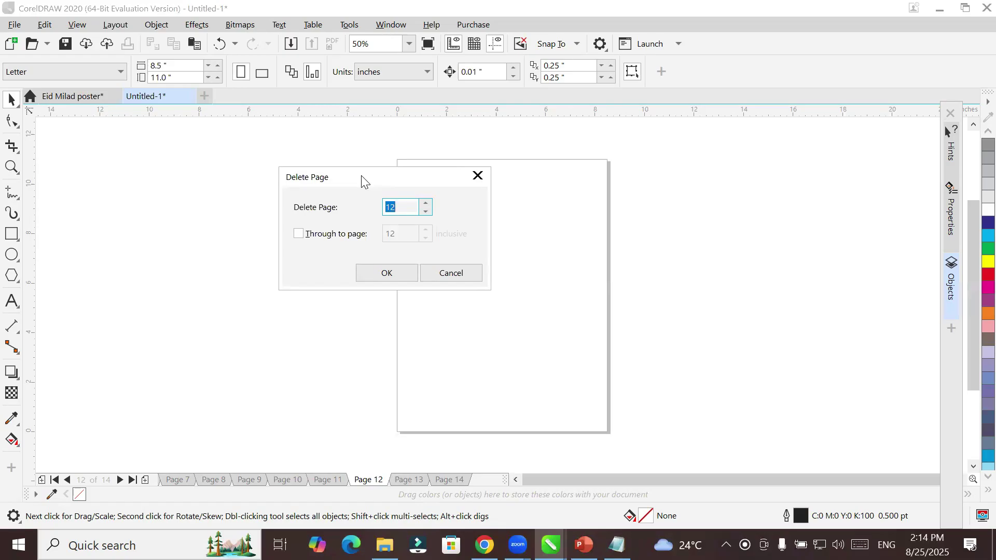
left_click(402, 208)
left_click(306, 235)
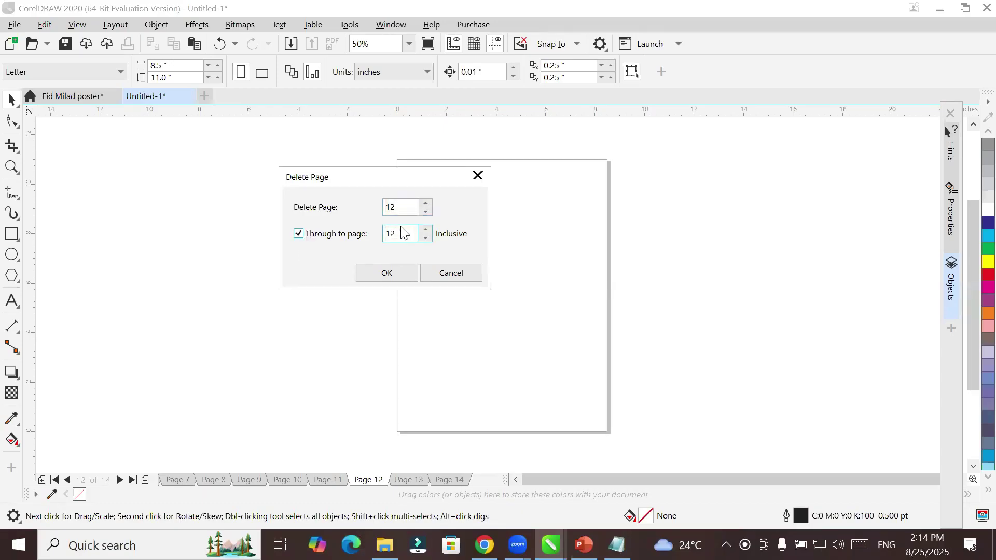
left_click(426, 230)
left_click(426, 231)
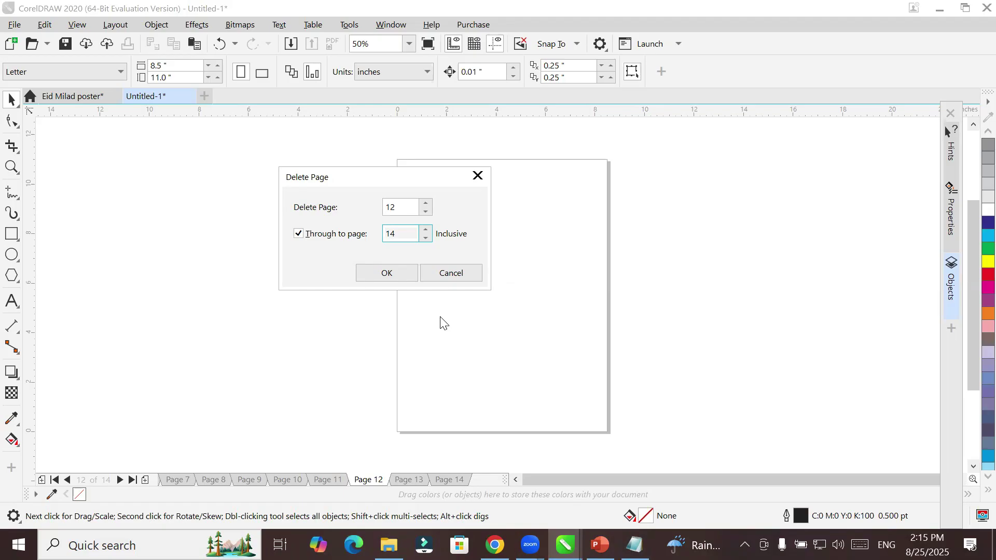
left_click(407, 208)
type("3")
key("Tab")
type("10")
left_click(397, 275)
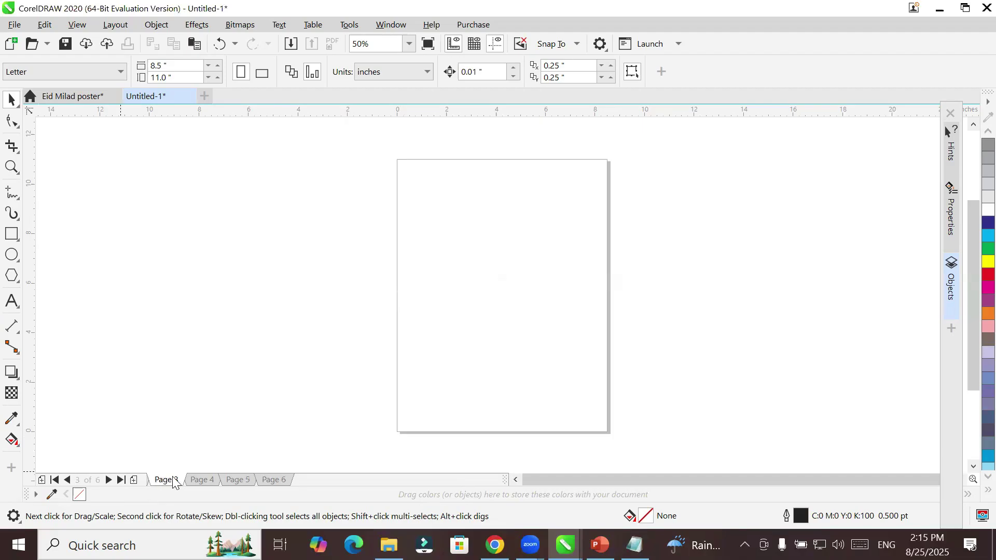
Step: Look through the remaining Pages 3 to 6 and review the page commands available for Page 6
left_click(200, 480)
left_click(236, 478)
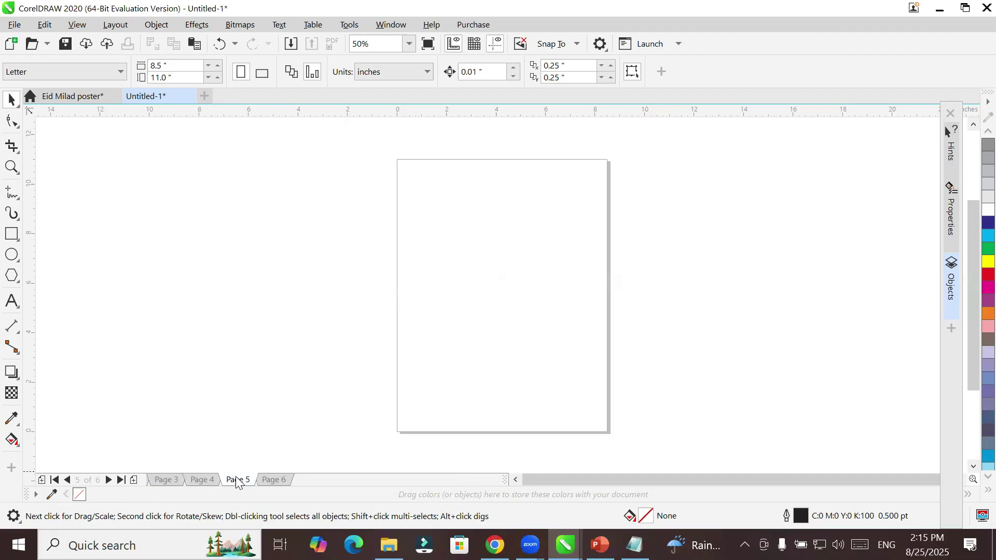
left_click(270, 480)
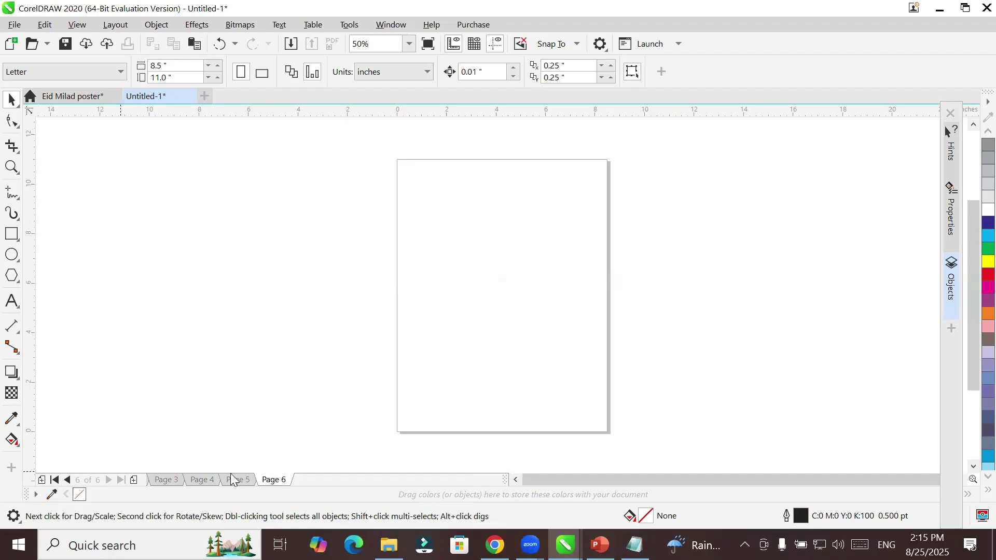
left_click(158, 481)
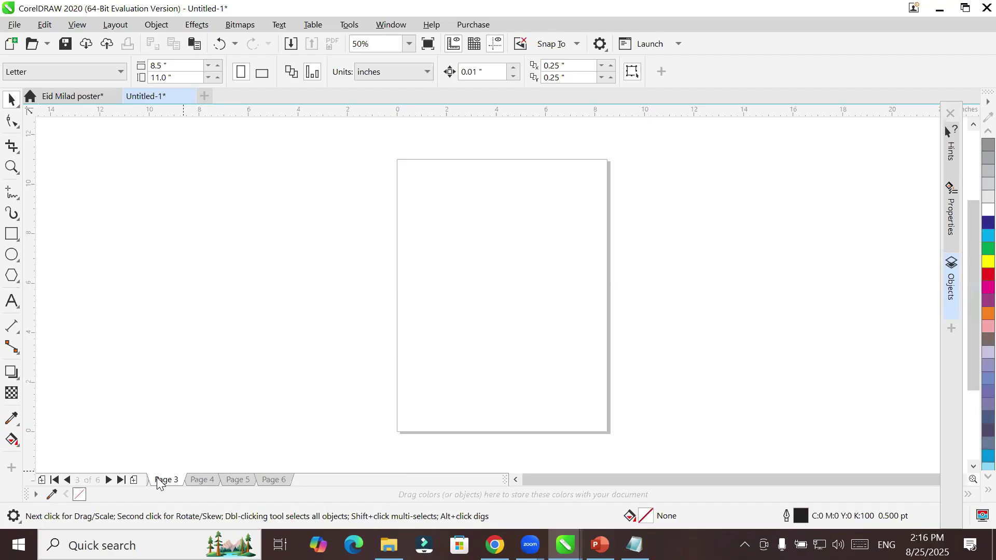
left_click(272, 483)
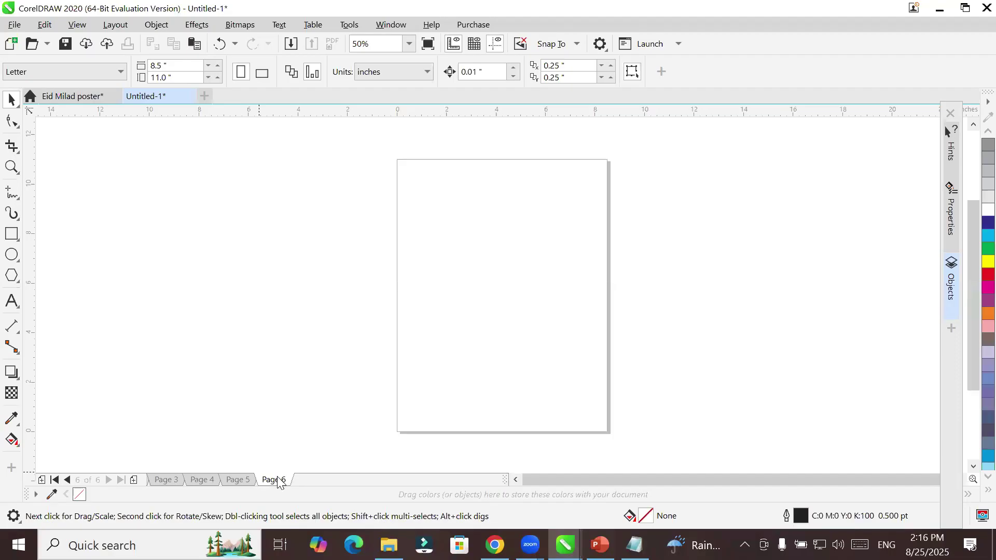
right_click(278, 484)
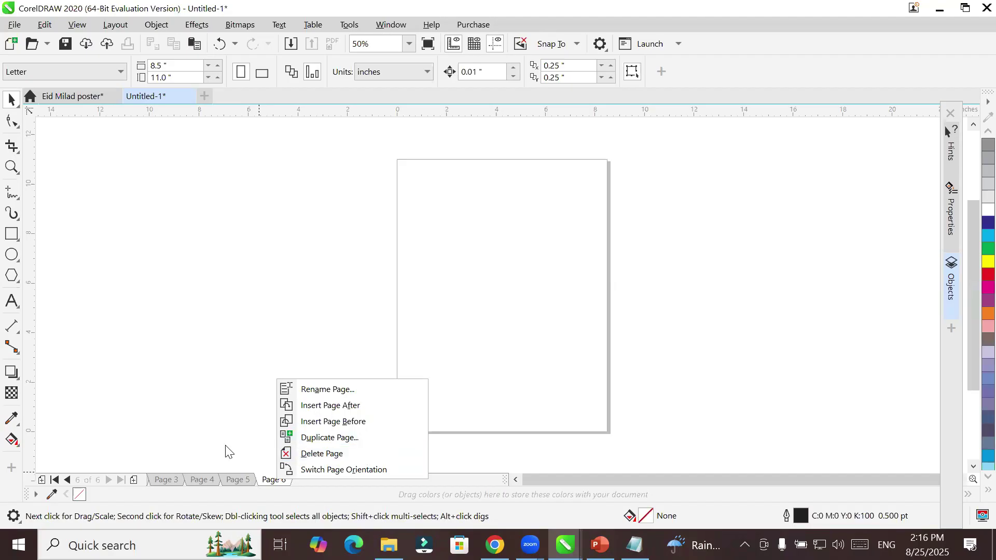
left_click(264, 487)
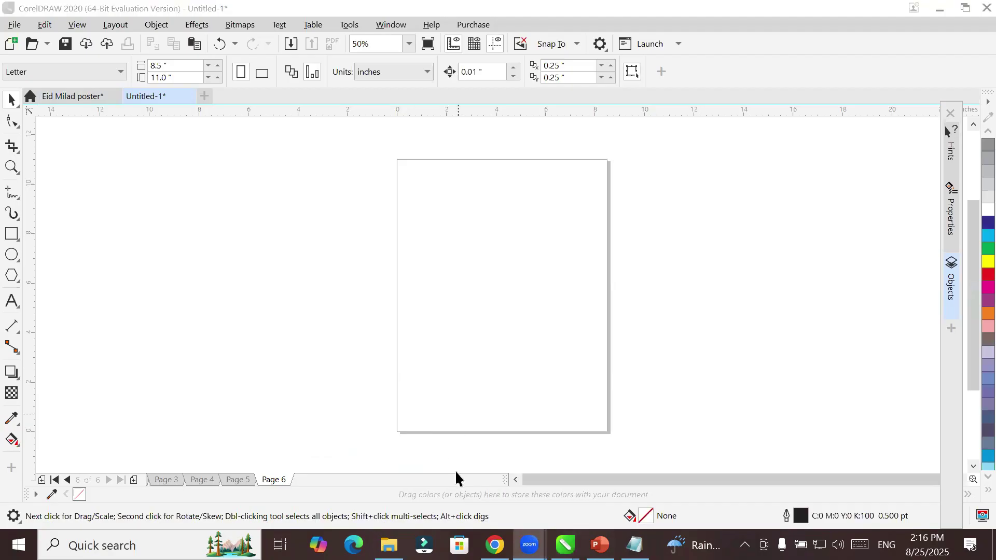
Step: Go to Page 3 and toggle its orientation between landscape and portrait, ending in landscape
left_click(171, 481)
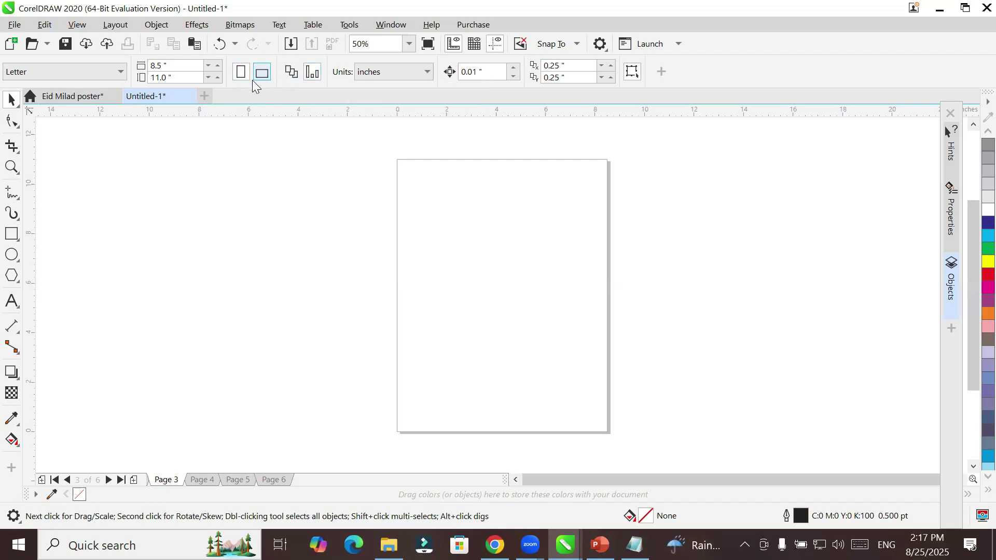
left_click(263, 73)
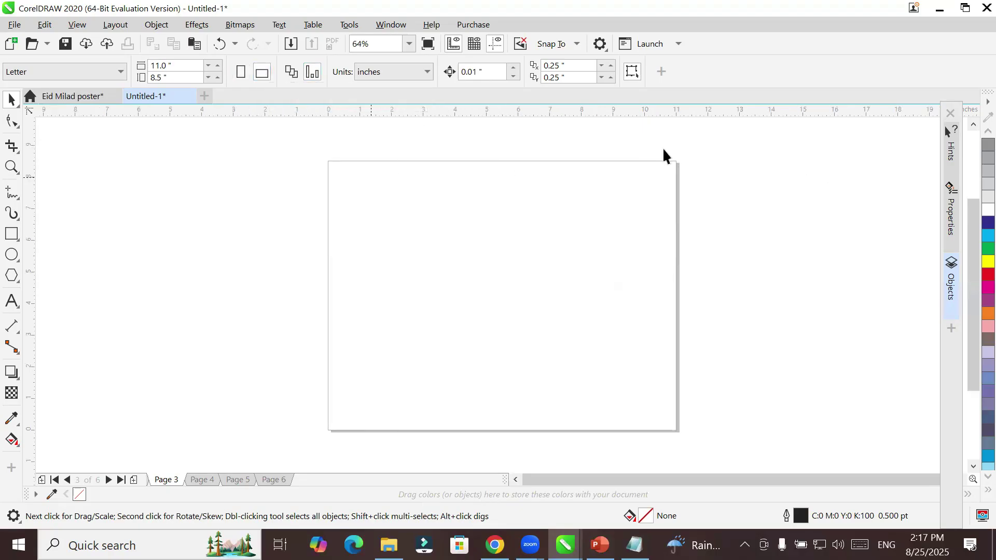
left_click(241, 73)
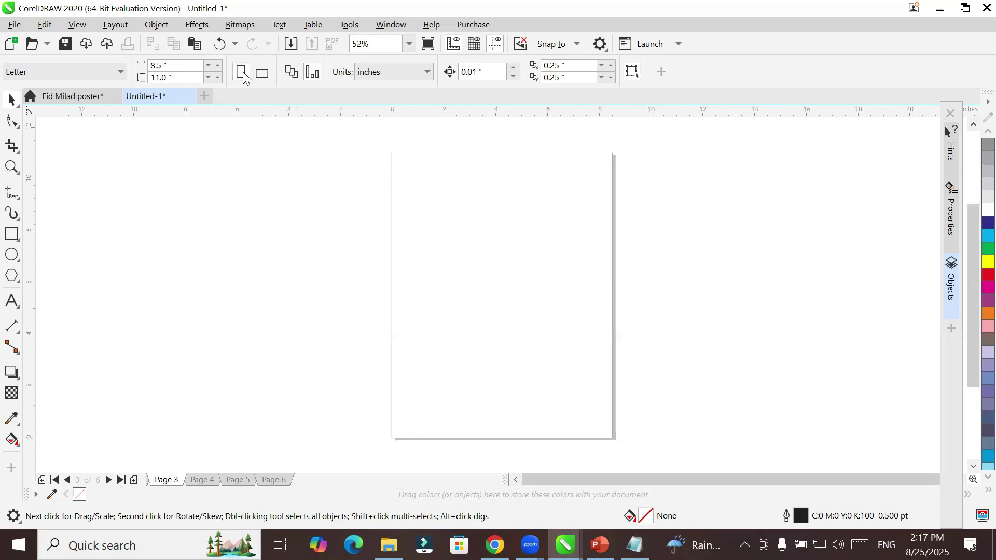
left_click(263, 74)
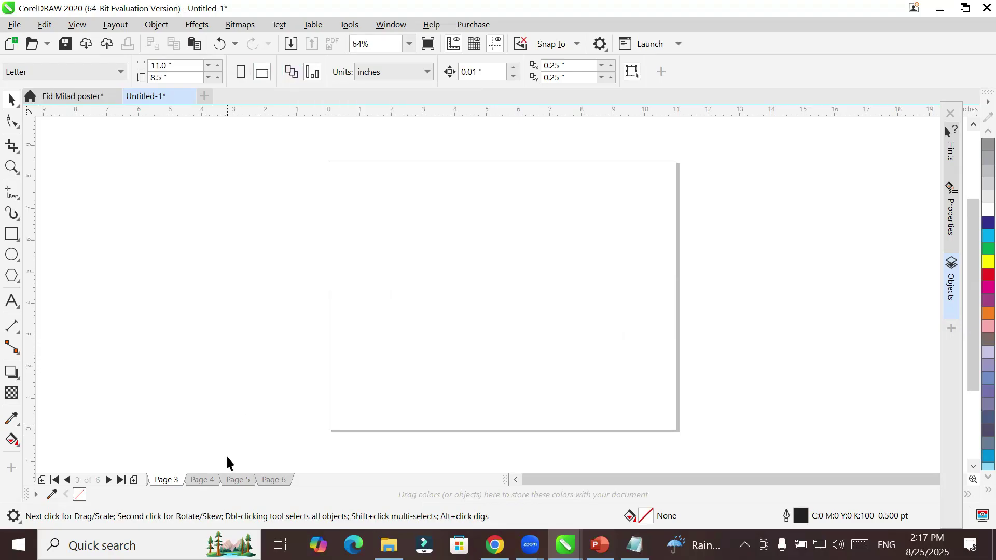
Step: View Pages 4, 5 and 6 to compare their orientation with Page 3, and return to Page 3
left_click(211, 475)
left_click(237, 477)
left_click(271, 481)
left_click(238, 478)
left_click(205, 478)
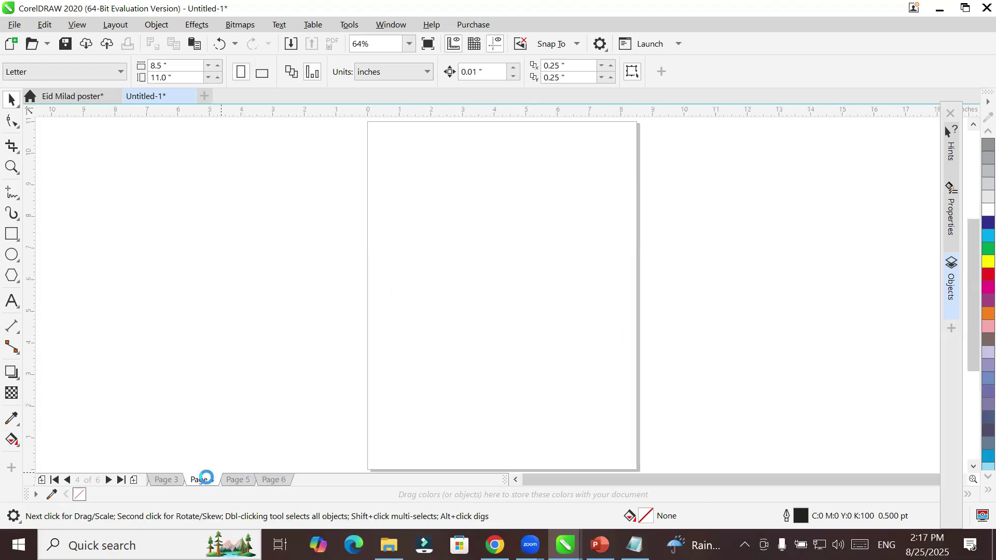
left_click(175, 481)
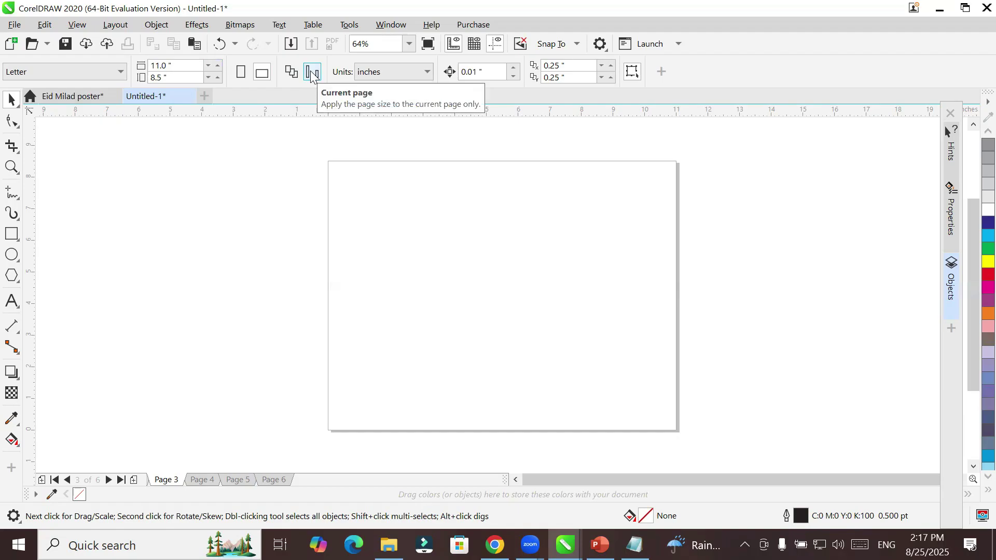
Step: Set Page 3 back to portrait and draw a rectangle about 0.80 by 0.88 inches near the page's top-left corner
left_click(242, 74)
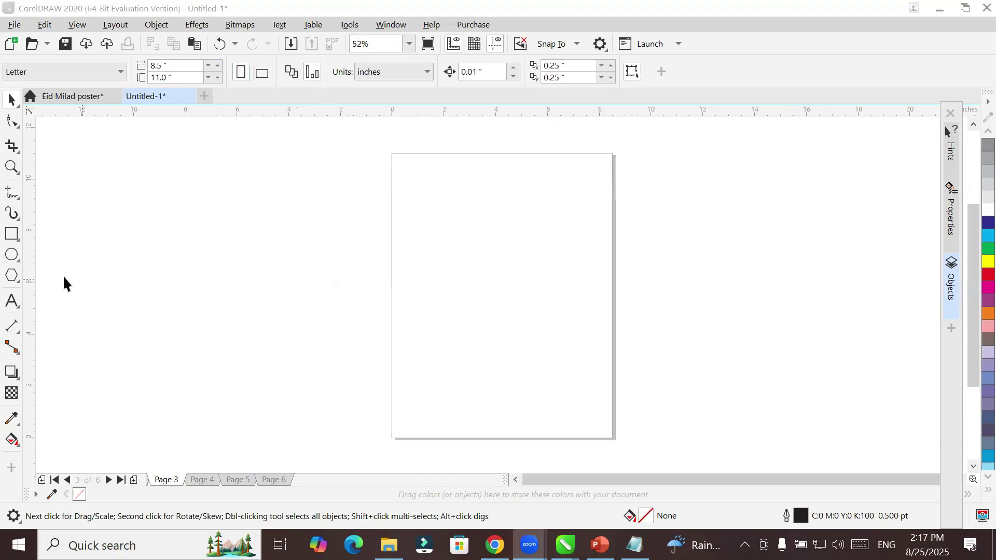
left_click(11, 234)
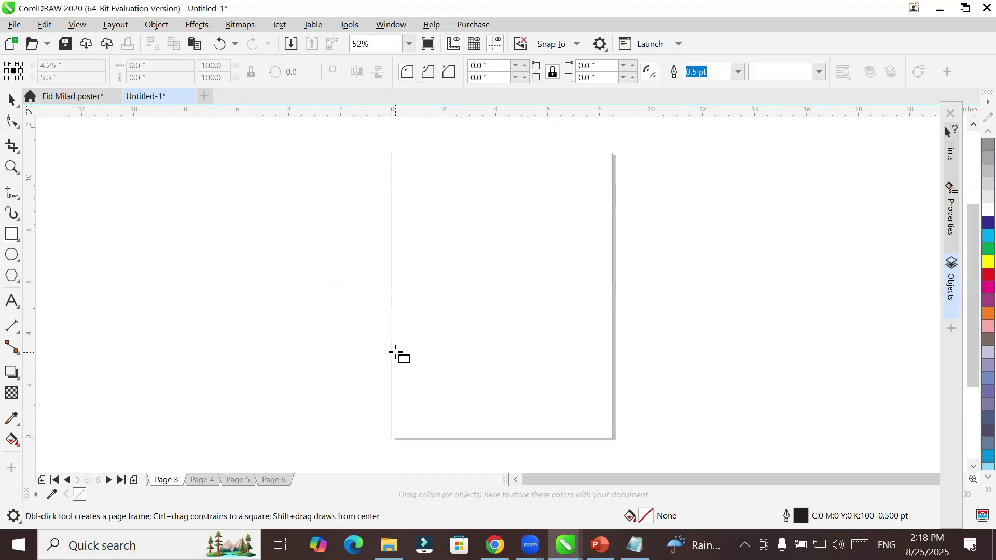
left_click_drag(404, 163, 424, 186)
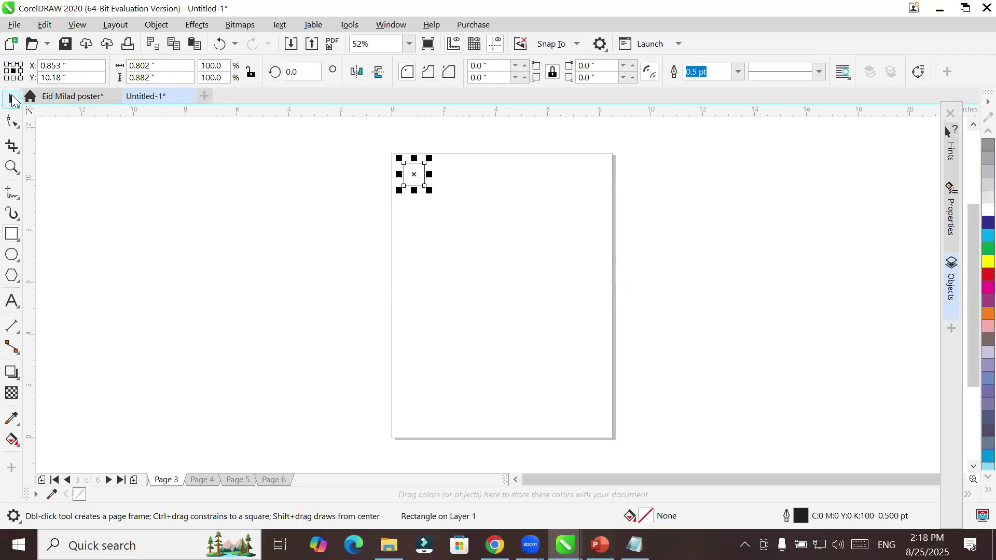
left_click(12, 98)
left_click(484, 135)
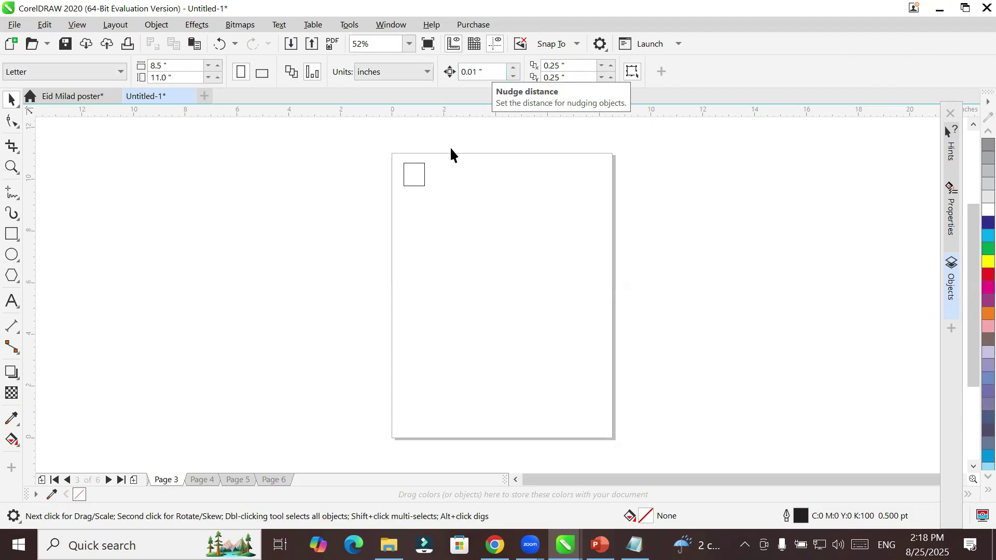
Step: Nudge the rectangle horizontally to the right until its centre is at about X 1.66 inches
left_click(417, 185)
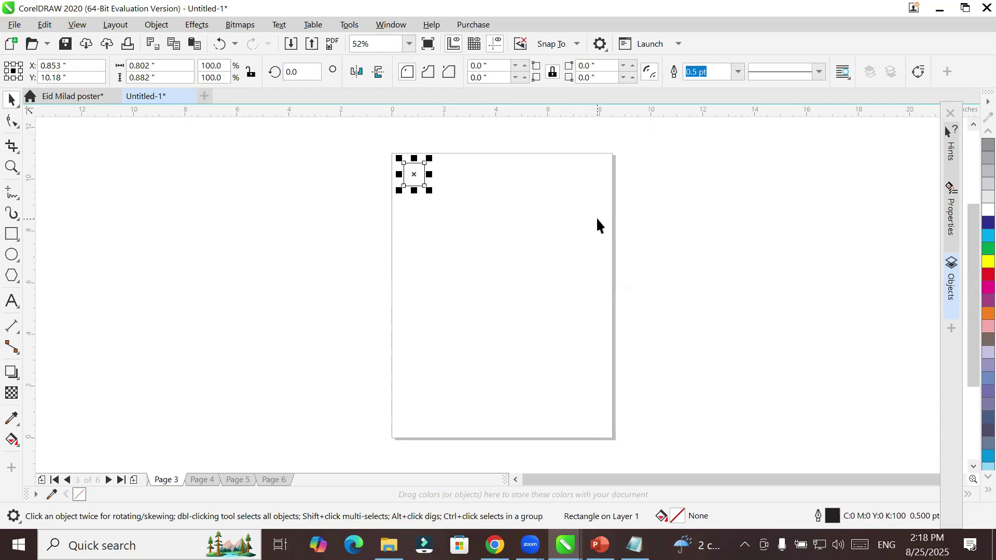
key("Right")
key("Right")
key("Right")
key("Right")
key("Right")
key("Right")
key("Right")
key("Right")
key("Right")
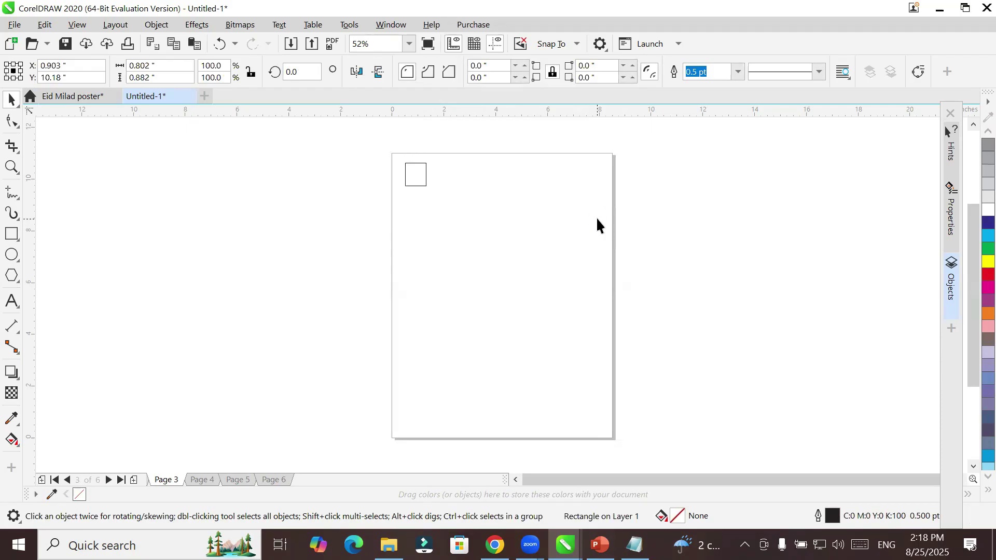
key("Right")
key("Right")
key("Right")
key("Right")
key("Right")
key("Right")
key("Right")
key("Right")
key("Right")
key("Right")
key("Right")
key("Right")
key("Right")
key("Right")
key("Right")
key("Right")
key("Right")
key("Right")
key("Right")
key("Right")
key("Right")
key("Right")
key("Right")
key("Right")
key("Right")
key("Right")
key("Right")
key("Right")
key("Right")
key("Right")
key("Right")
key("Right")
key("Right")
key("Right")
key("Right")
key("Right")
key("Right")
key("Right")
key("Right")
key("Right")
Step: Nudge the rectangle down the page until its centre is at about Y 9.67 inches
key("Down")
key("Down")
key("Down")
key("Down")
key("Down")
key("Down")
key("Down")
key("Down")
key("Down")
key("Down")
key("Down")
key("Down")
key("Down")
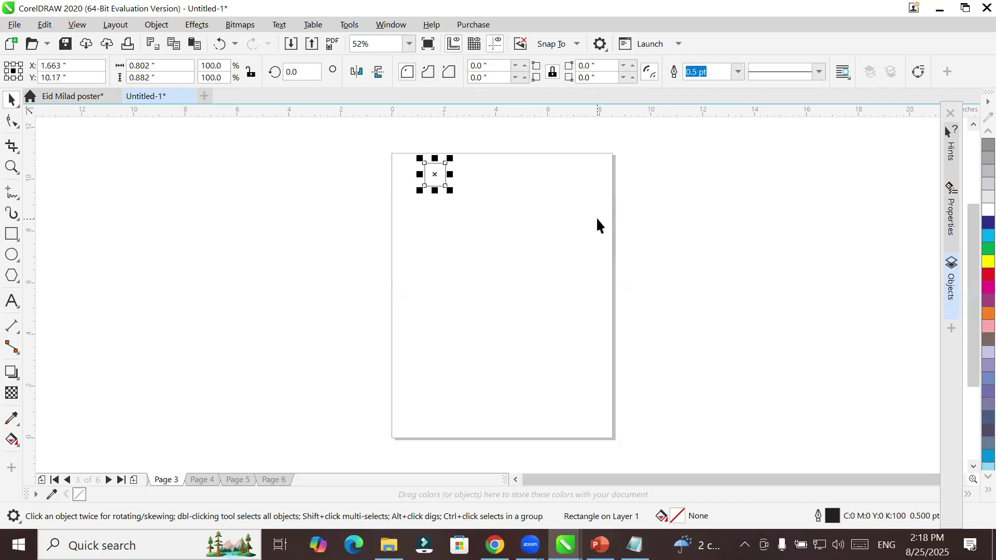
key("Down")
key("Down")
key("Down")
key("Down")
key("Down")
key("Down")
key("Down")
key("Down")
key("Down")
key("Down")
key("Down")
key("Down")
key("Down")
key("Down")
key("Down")
key("Down")
key("Down")
key("Down")
key("Down")
key("Down")
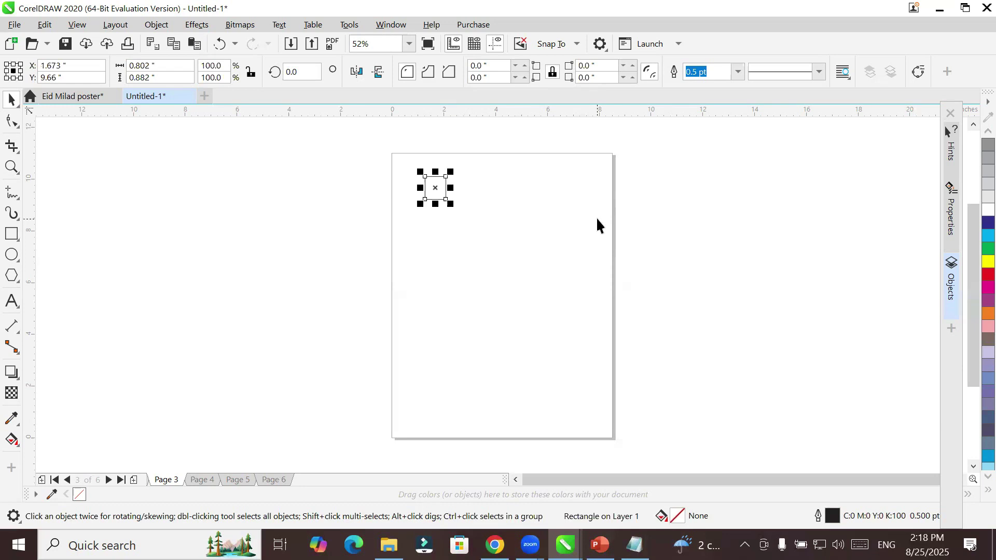
key("Down")
Step: Nudge the rectangle further right in 0.01-inch steps to about X 1.77 inches while viewing it up close
scroll(437, 188, "up", 5)
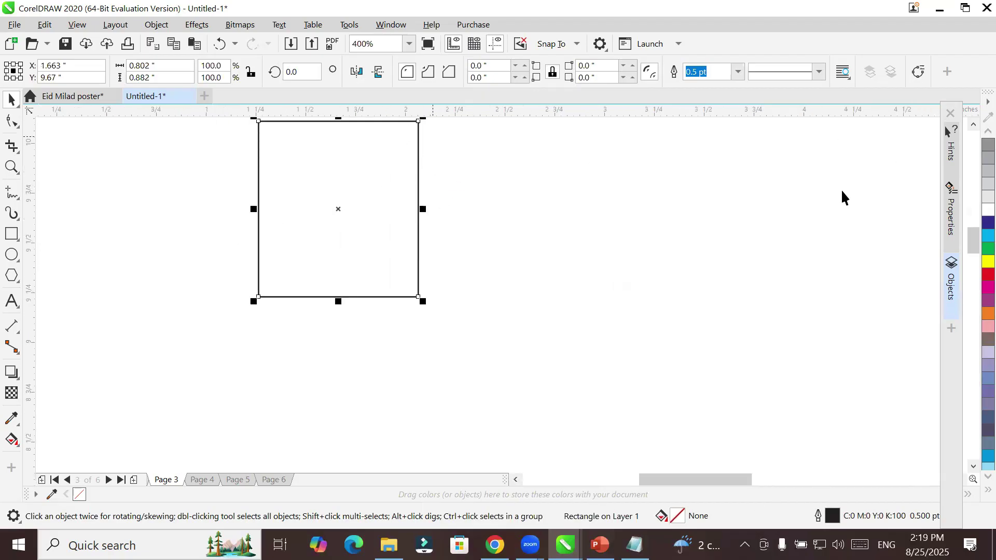
key("Right")
key("Right")
key("Right")
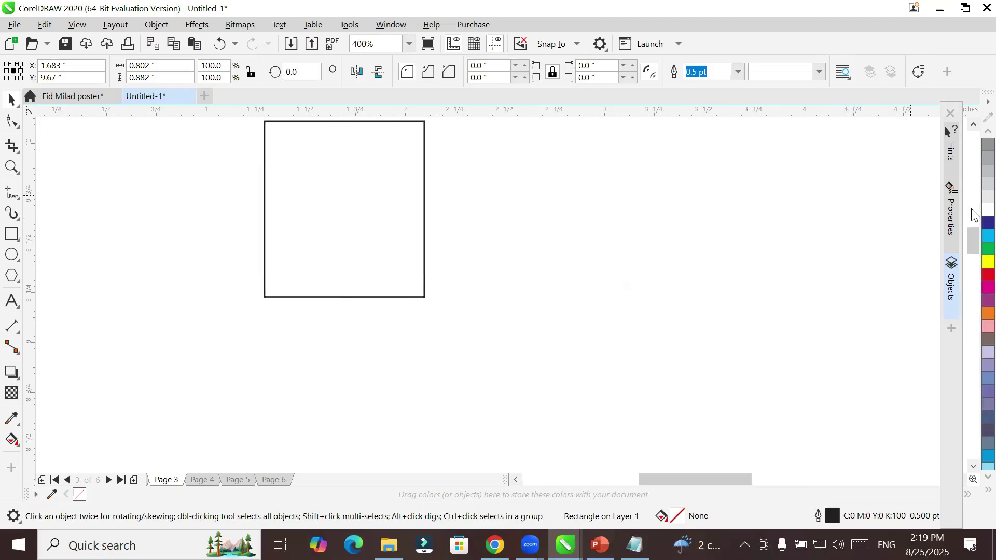
key("Right")
key("Right")
key("Right")
key("Right")
key("Right")
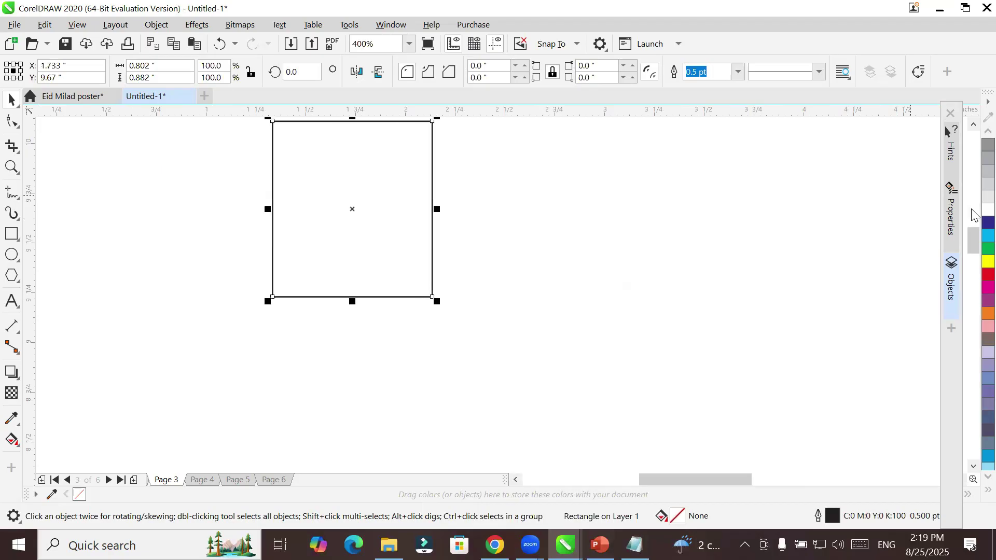
key("Right")
key("Right")
key("Right")
key("Right")
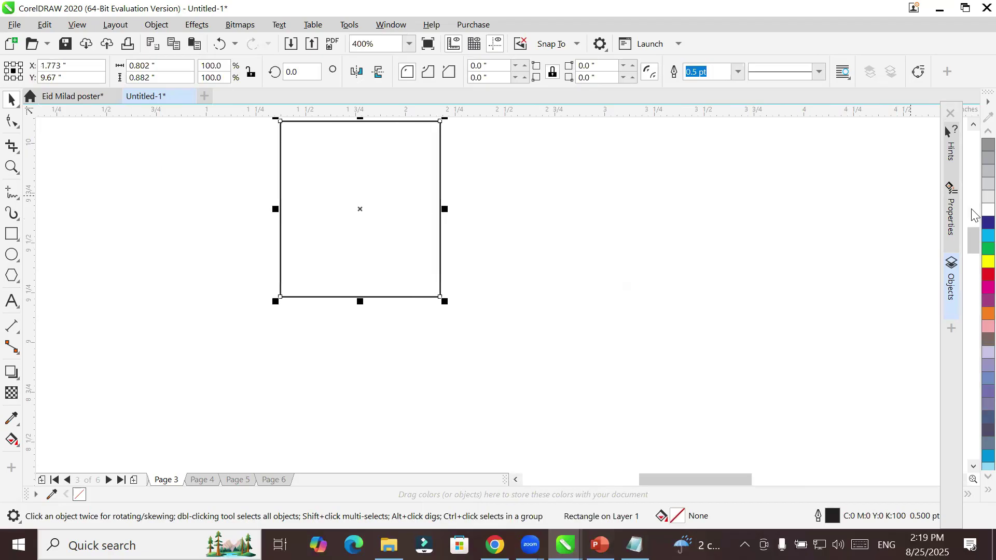
Step: Nudge the rectangle in 0.01-inch steps until its centre is at about X 1.82 and Y 9.65 inches
key("Right")
key("Right")
key("Right")
key("Down")
key("Down")
key("Down")
key("Down")
key("Down")
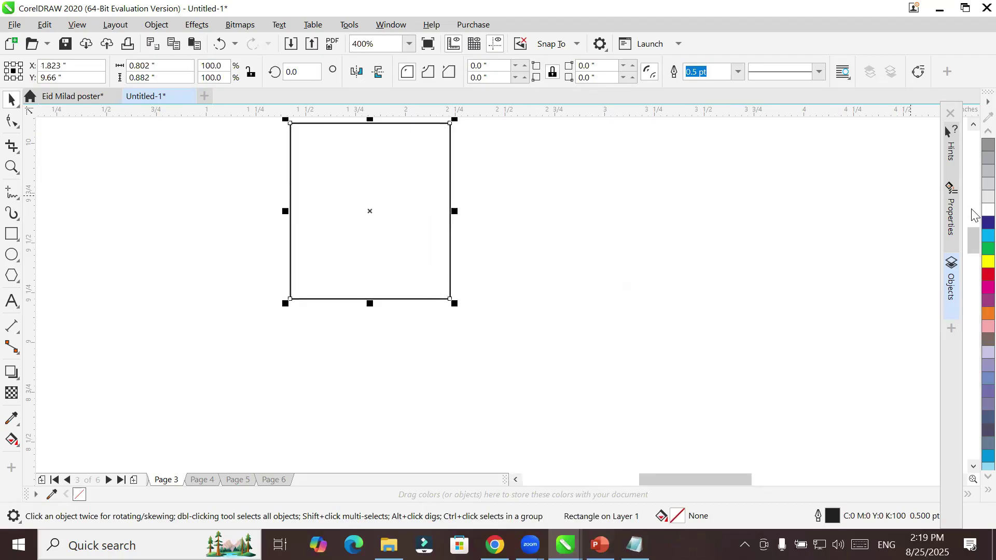
key("Left")
key("Left")
key("Up")
key("Up")
key("Up")
key("Right")
key("Right")
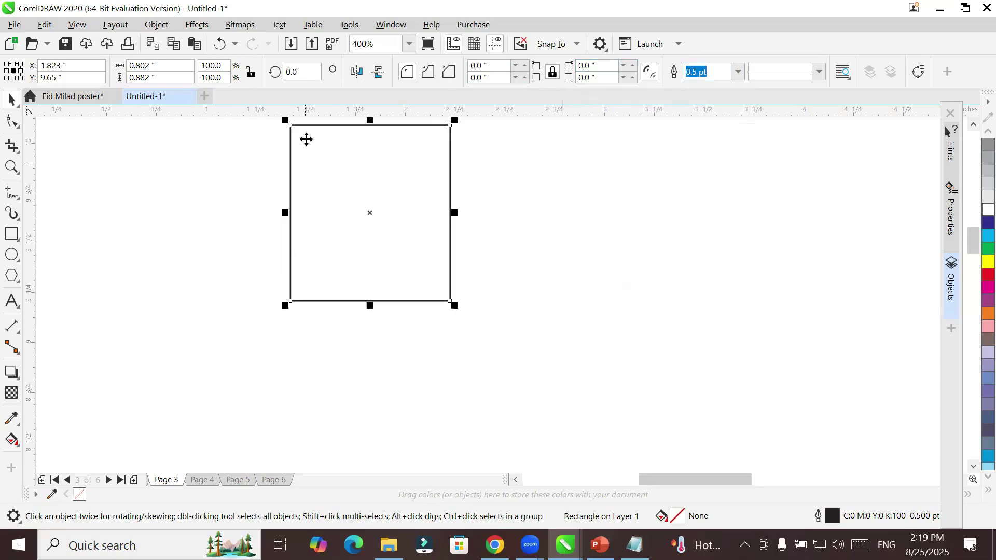
Step: Set the document's nudge distance to 1 inch and reselect the rectangle on Page 3
left_click(575, 150)
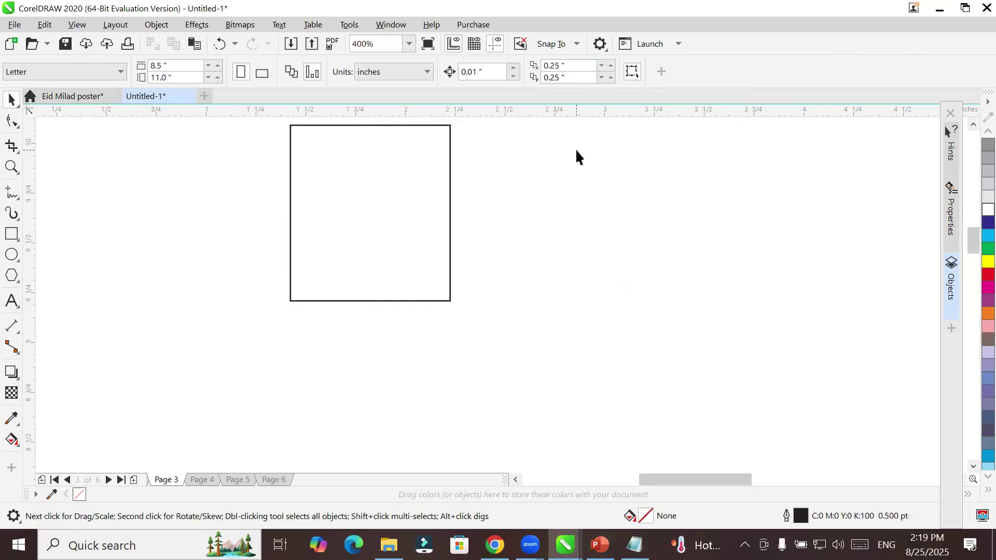
left_click(493, 72)
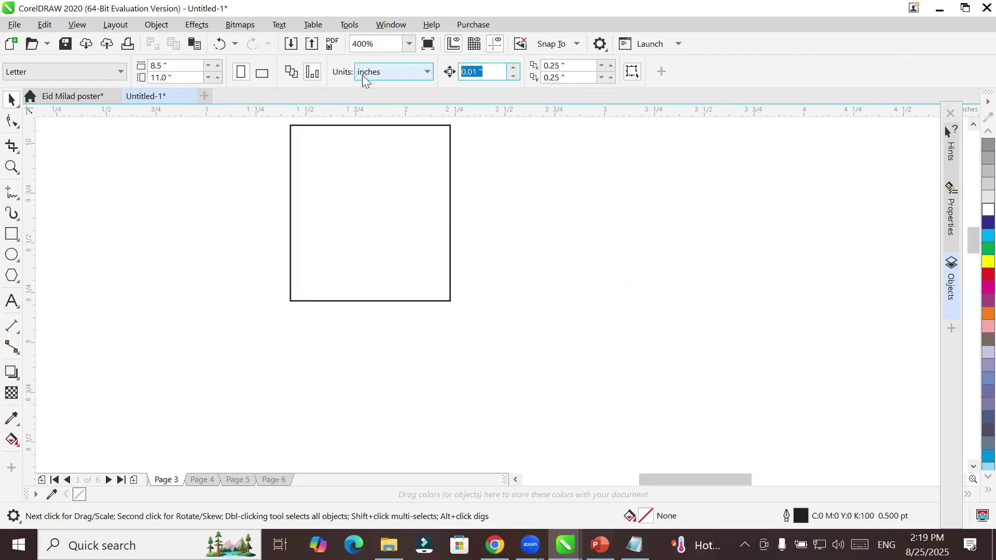
type("1")
key("Return")
left_click(450, 142)
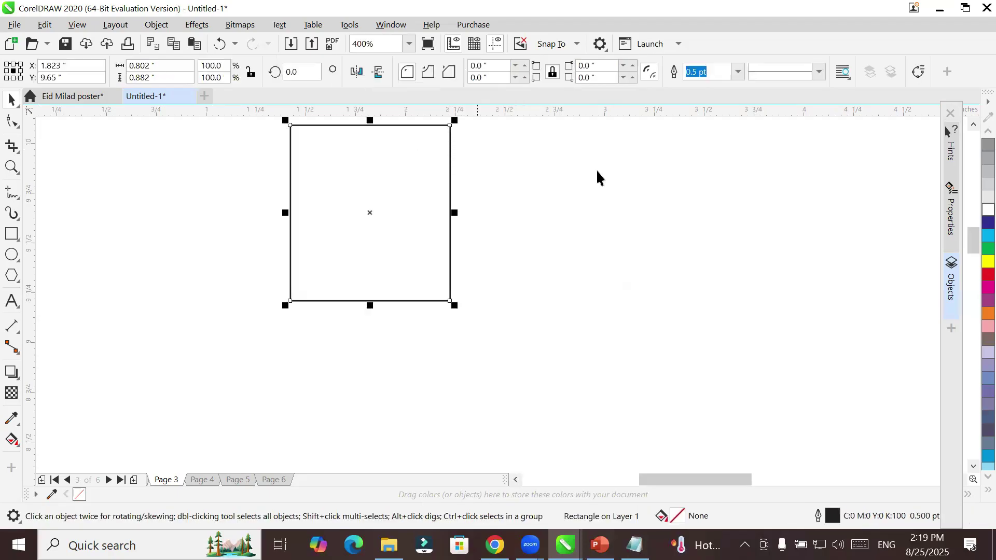
Step: Nudge the rectangle horizontally back and forth in 1-inch steps, ending at its starting position
key("Right")
key("Left")
key("Left")
key("Right")
key("Right")
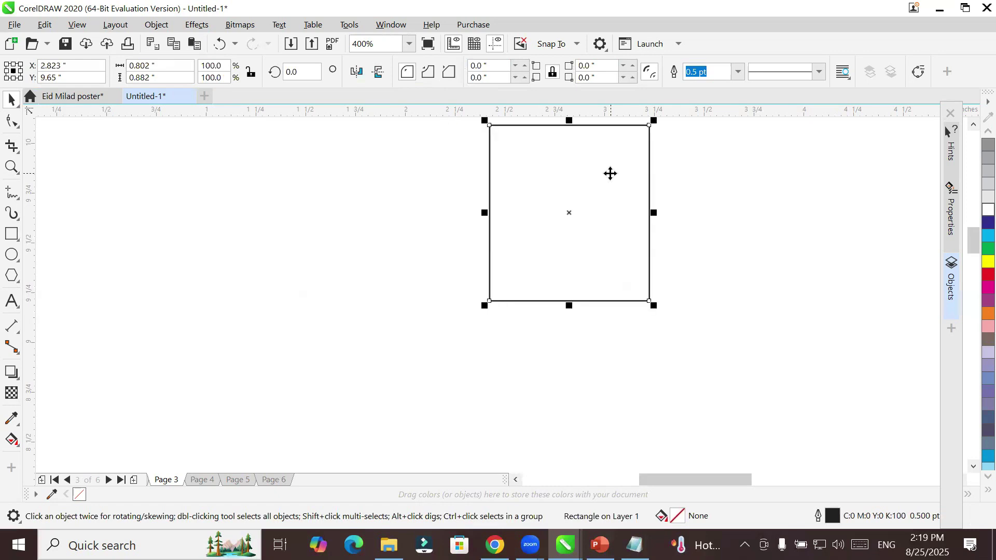
key("Left")
key("Right")
key("Left")
key("Right")
key("Left")
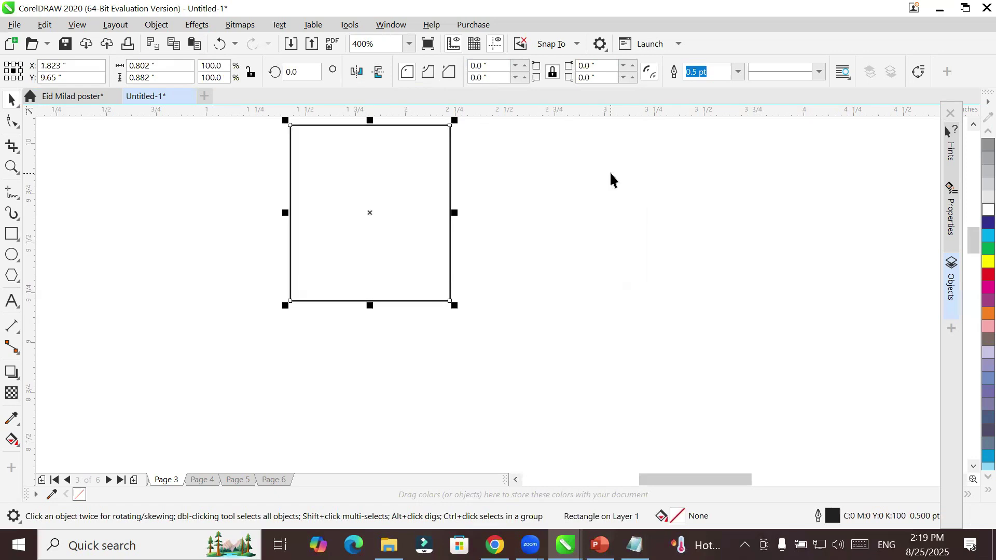
key("Right")
key("Left")
key("Right")
key("Left")
Step: Nudge the rectangle down, up, right and left in 1-inch steps, returning it to X 1.823 and Y 9.65 inches
key("Down")
key("Up")
key("Down")
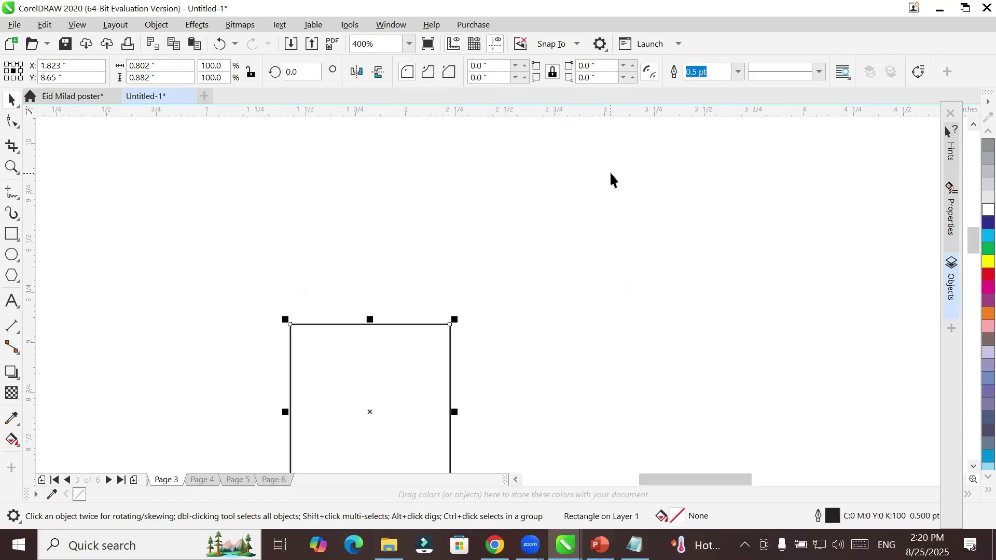
key("Up")
key("Right")
key("Right")
key("Left")
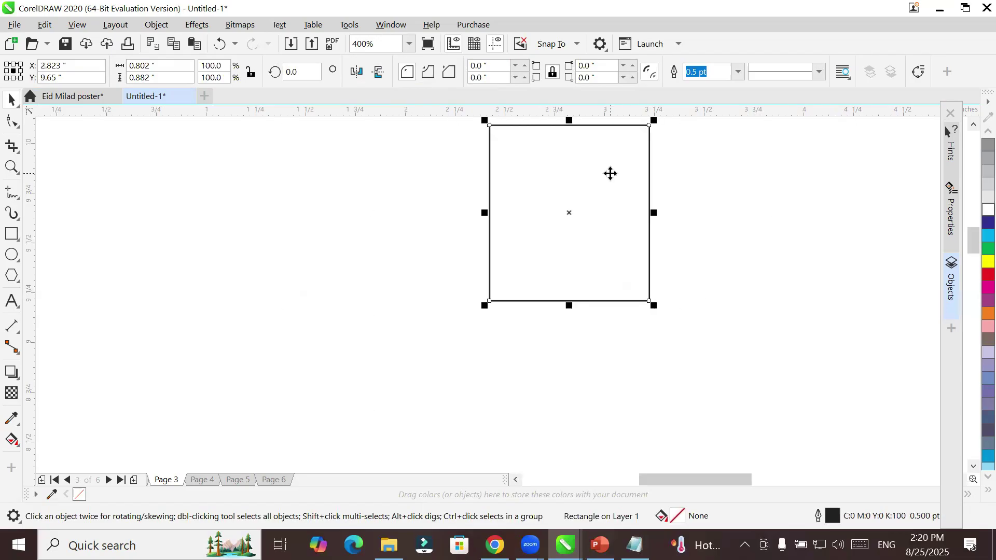
key("Left")
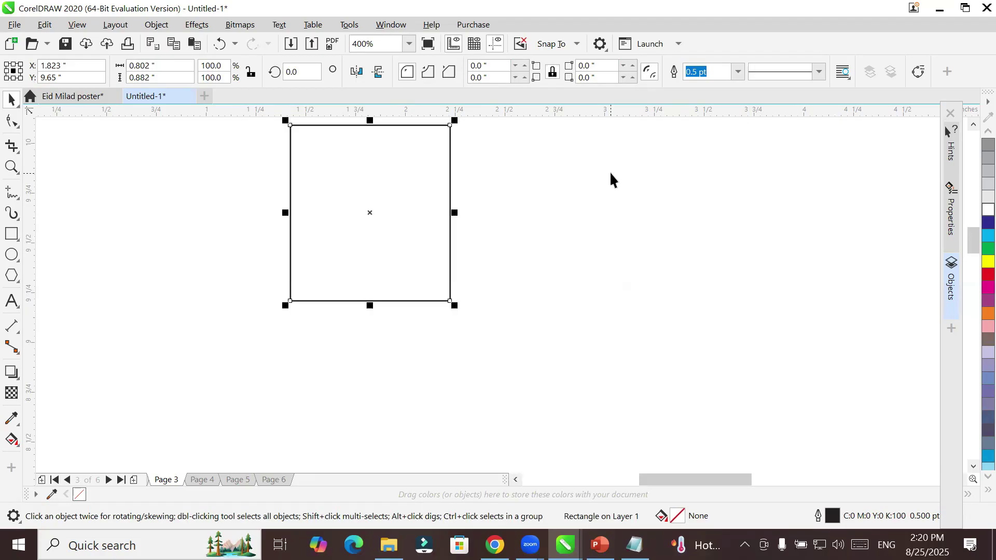
key("Down")
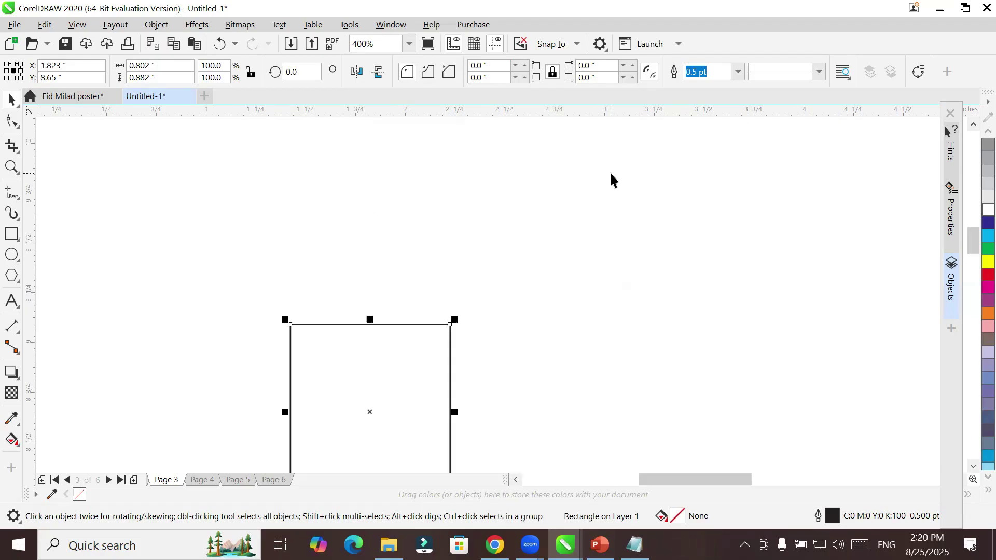
key("Up")
key("Left")
key("Right")
key("Right")
key("Down")
key("Up")
key("Left")
key("Down")
key("Left")
key("Up")
key("Right")
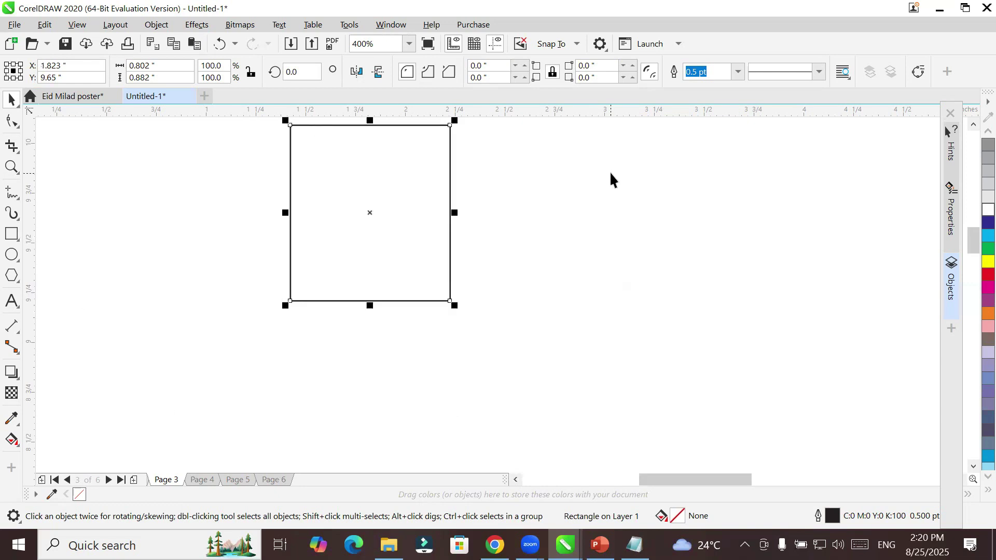
key("Down")
key("Up")
key("Right")
key("Down")
key("Left")
key("Up")
key("Down")
key("Up")
Step: Switch to the Notepad notes and add the line "2) Orientation" below the first point
left_click(634, 545)
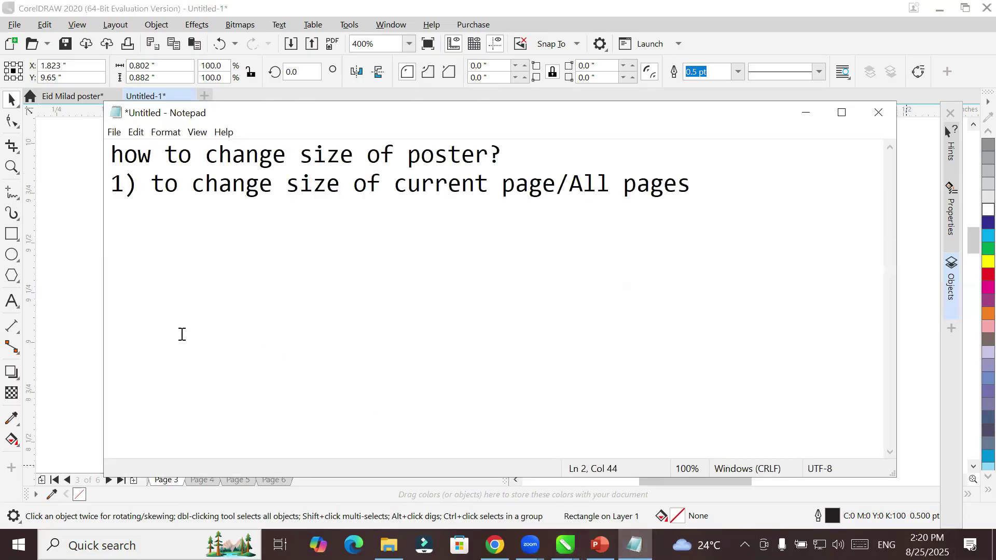
key("Return")
type("2) Orienc")
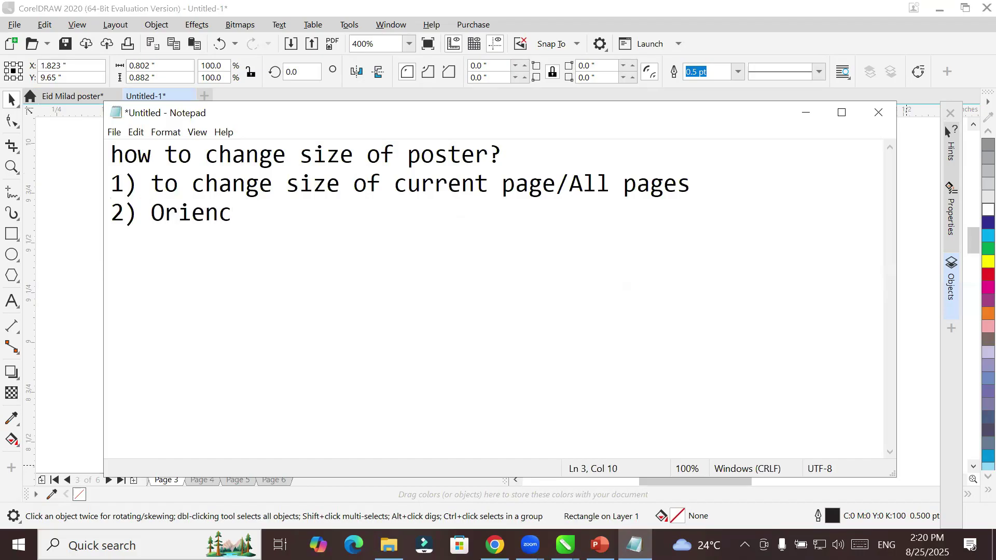
key("BackSpace")
type("tation")
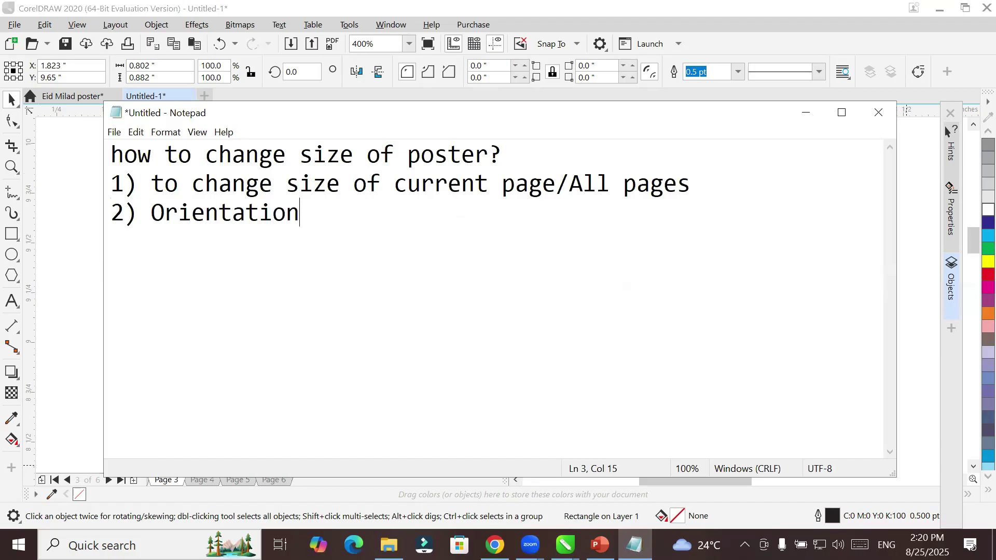
Step: Add a third line to the notes reading "3) Nudge distance 0.01 micro nudge, Super nudge"
key("Return")
type("3) Nudge distance ")
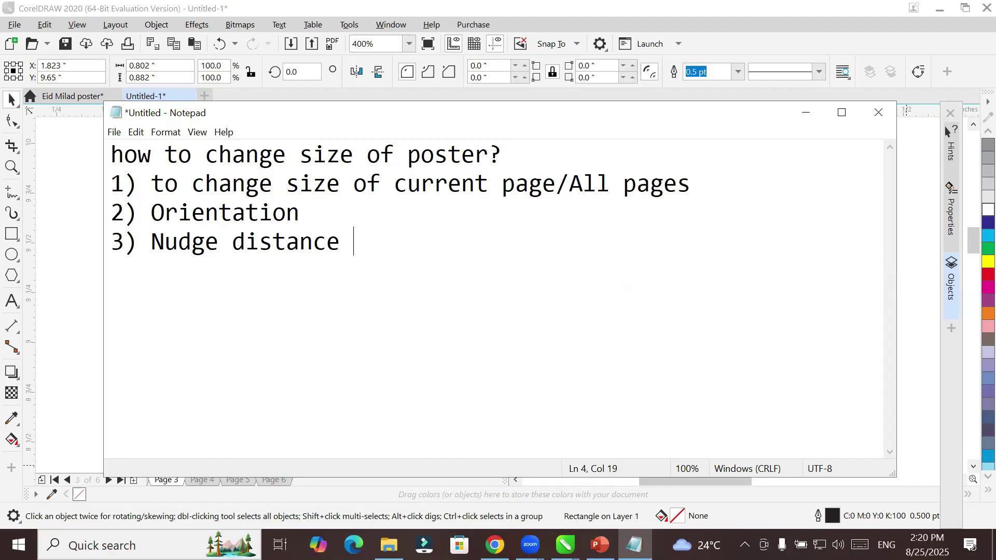
type("0.01 m")
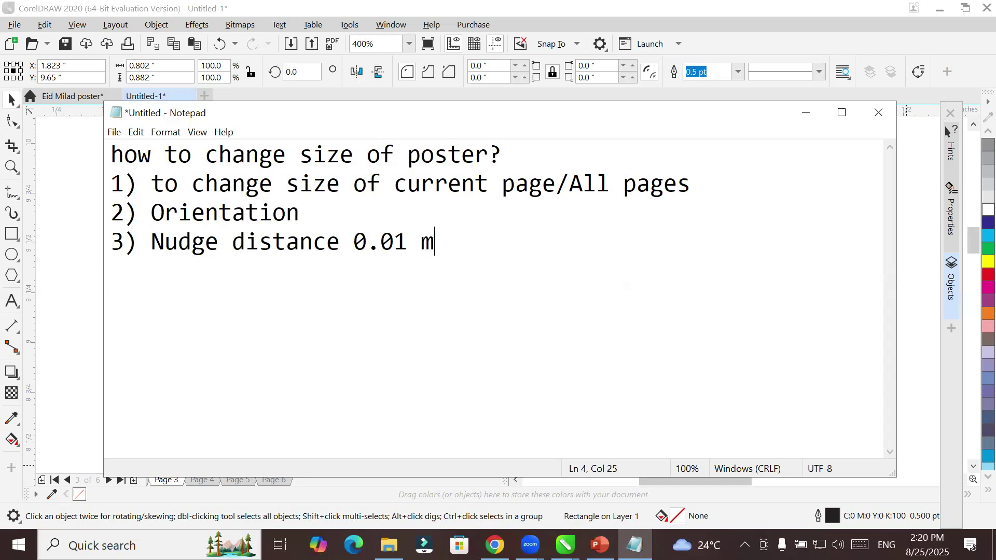
type("icro nug")
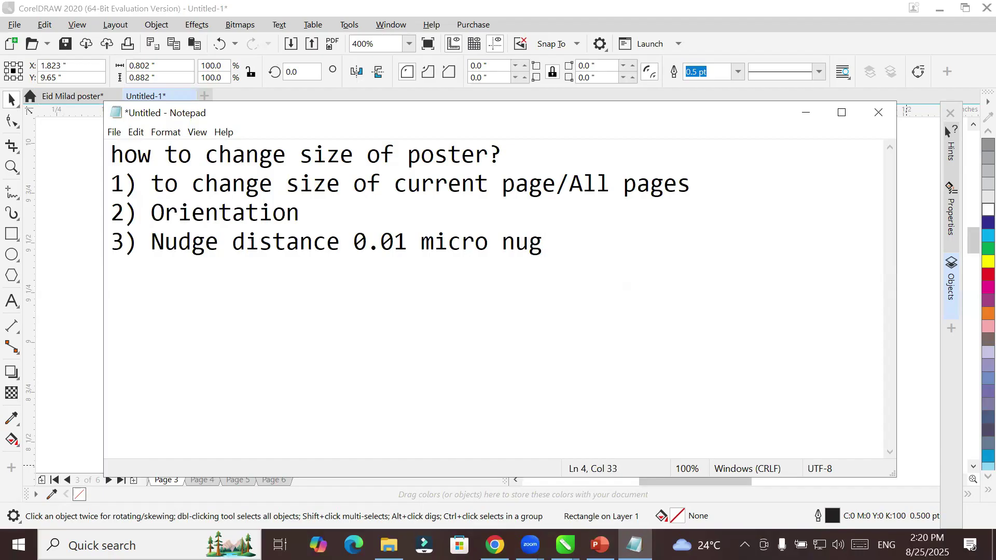
key("BackSpace")
type("dge")
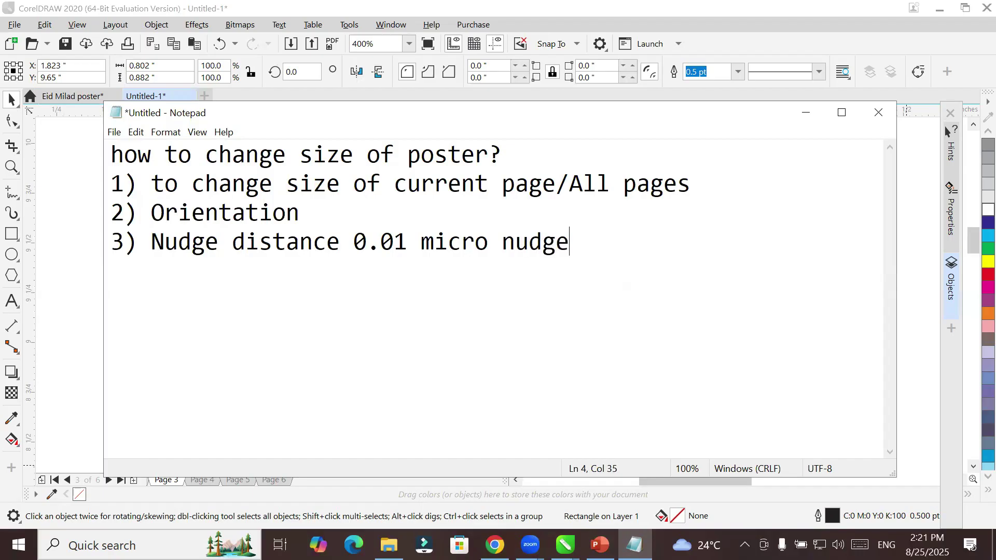
type(", Sup")
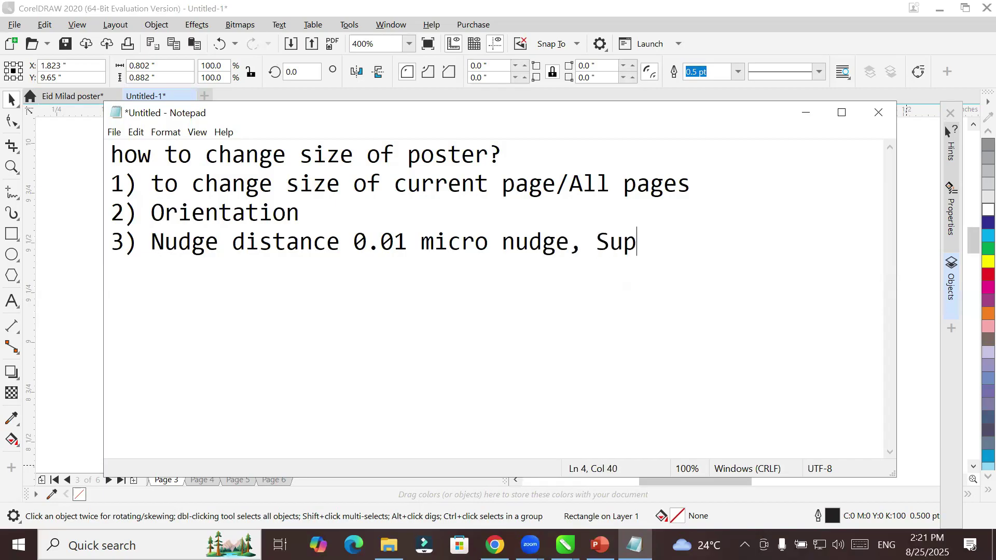
type("er nud")
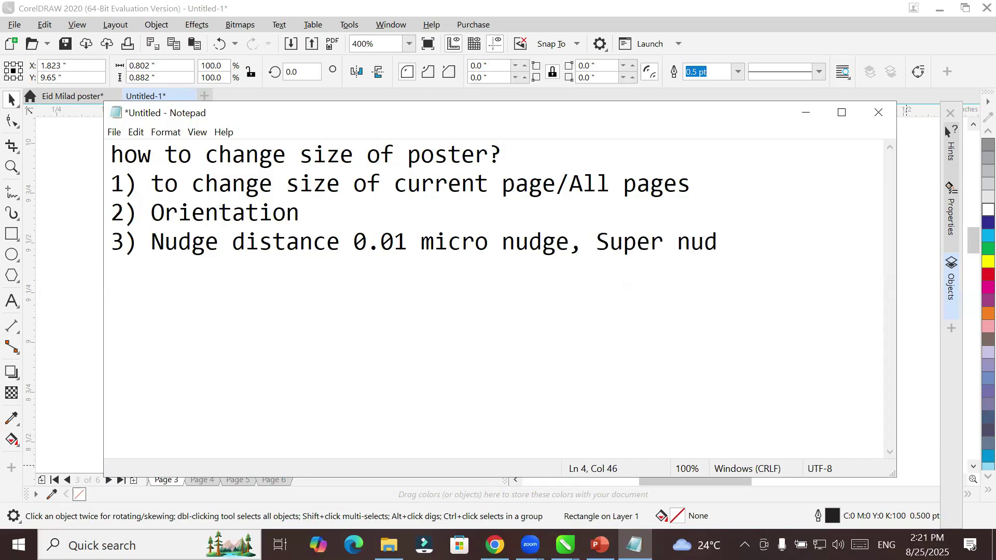
type("ge")
Step: Insert "(arrow keys)" after 0.01 and put "micro nudge, Super nudge" on its own indented line
left_click(406, 244)
type("(R")
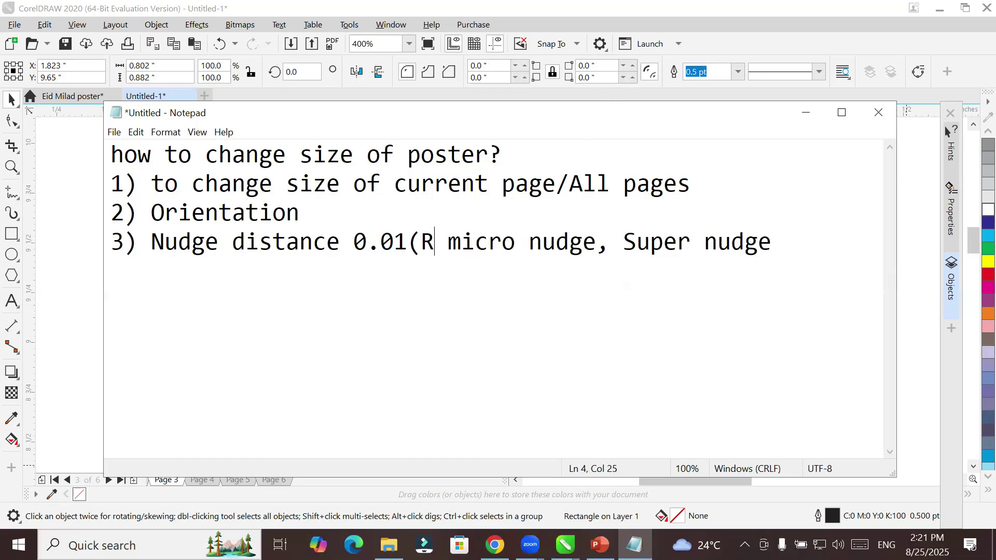
key("BackSpace")
type("arrow keys")
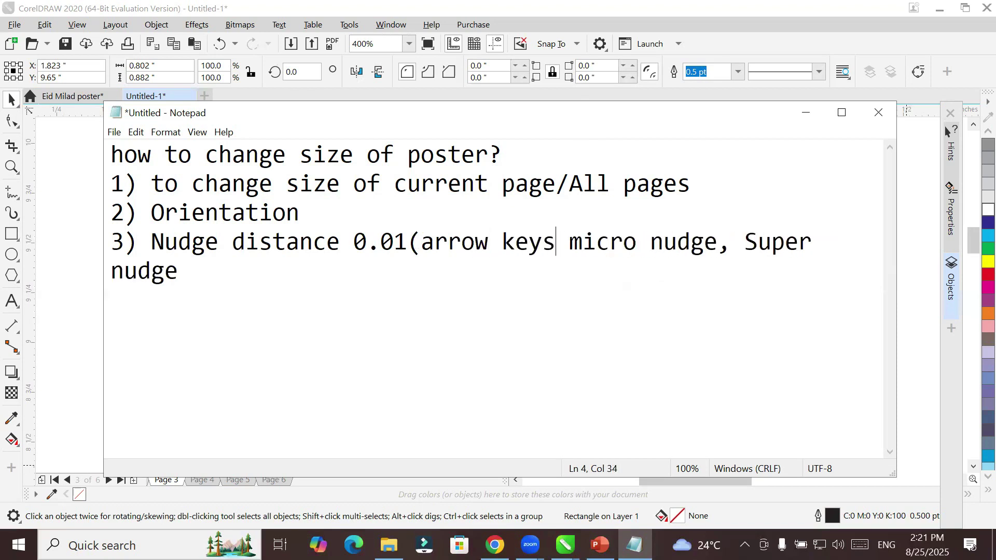
type(")")
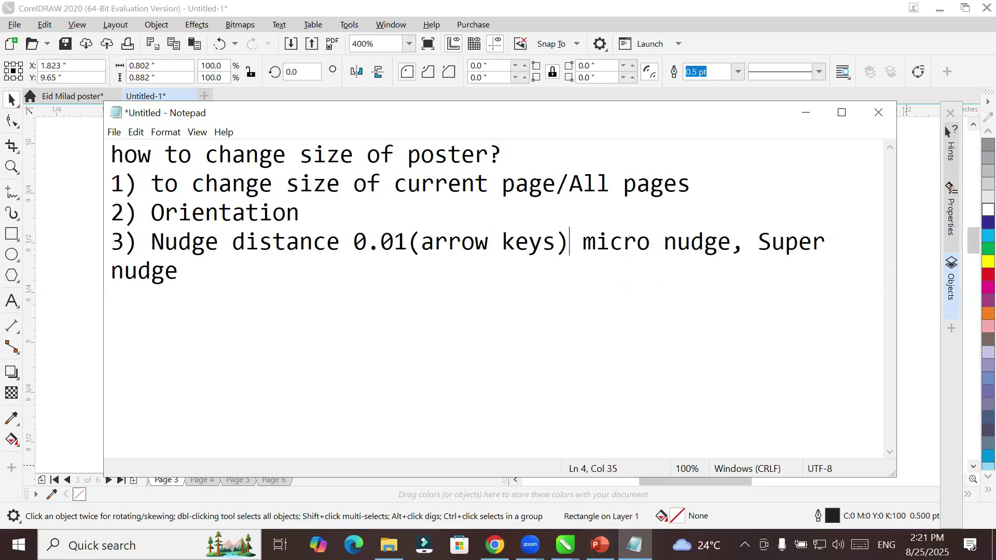
key("Return")
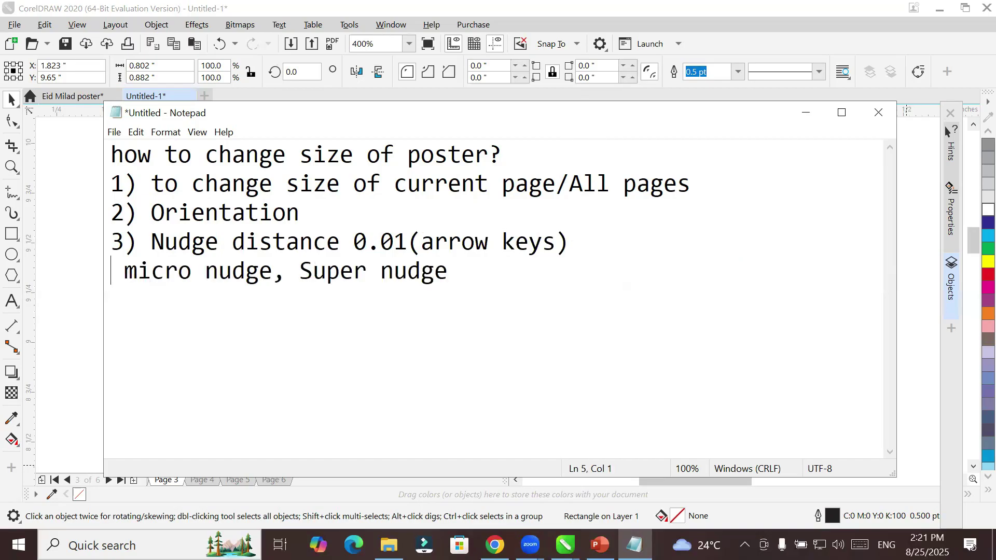
key("Tab")
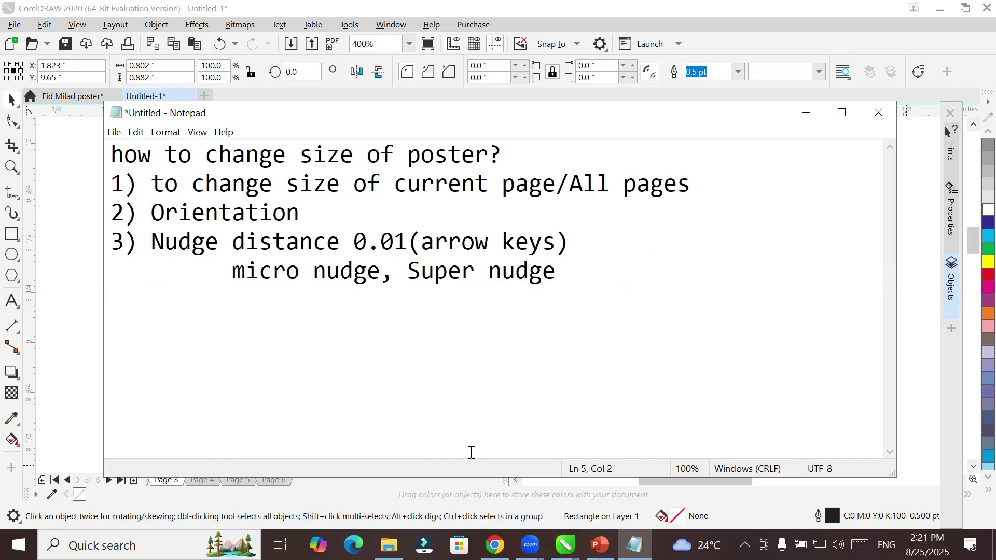
Step: Switch back to the Untitled-1 document in CorelDRAW and nudge the rectangle right and left, ending at X 1.823 inches
mouse_move(529, 544)
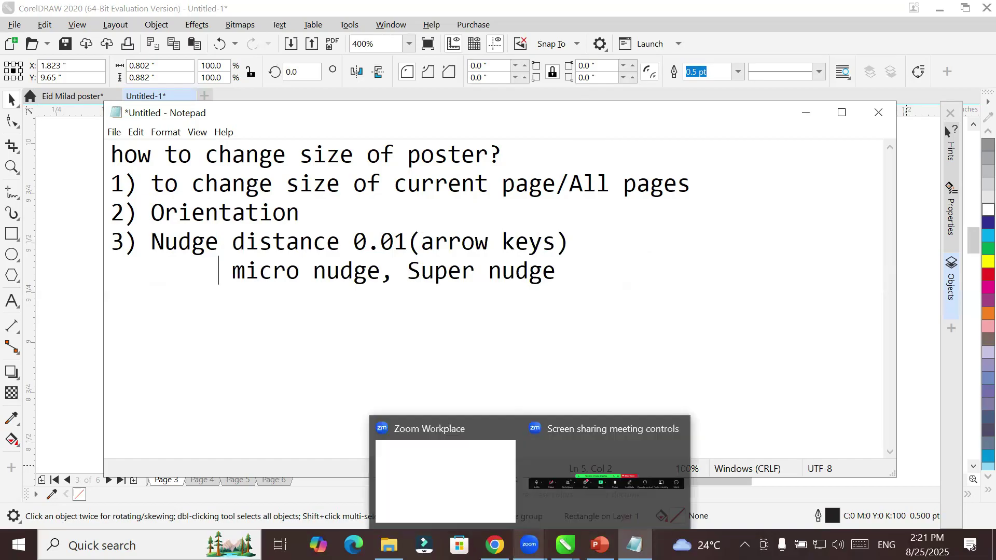
mouse_move(565, 545)
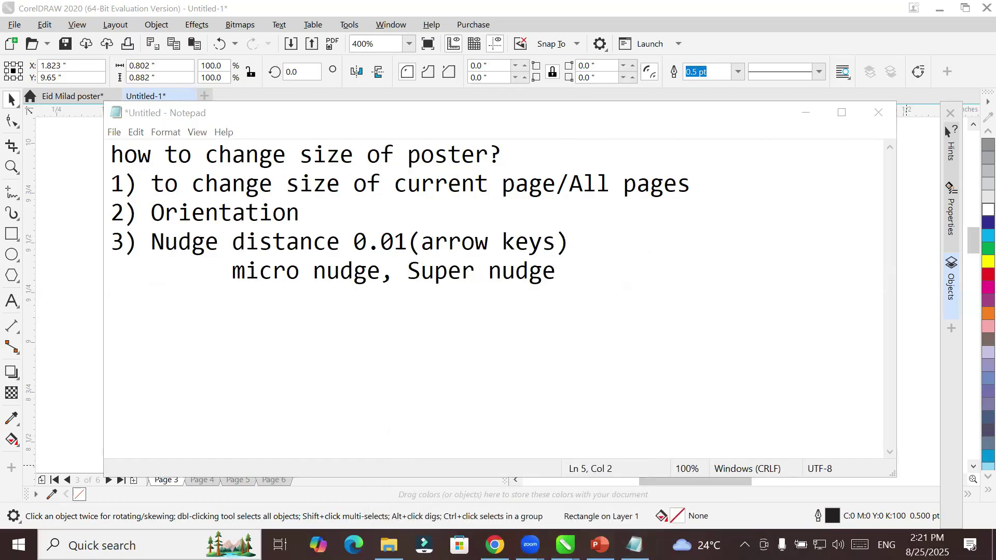
mouse_move(566, 545)
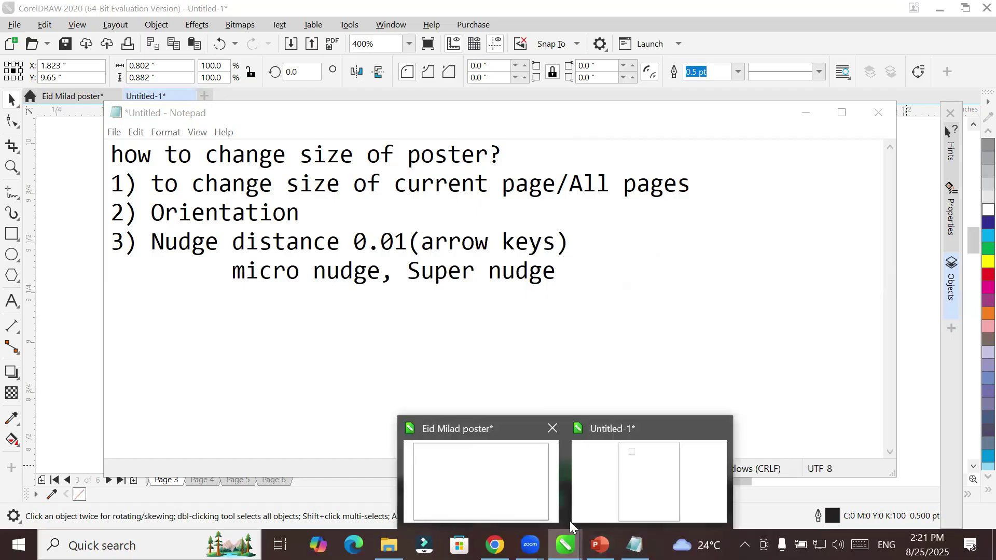
left_click(651, 462)
key("Right")
key("Right")
key("Left")
key("Left")
key("Left")
key("Right")
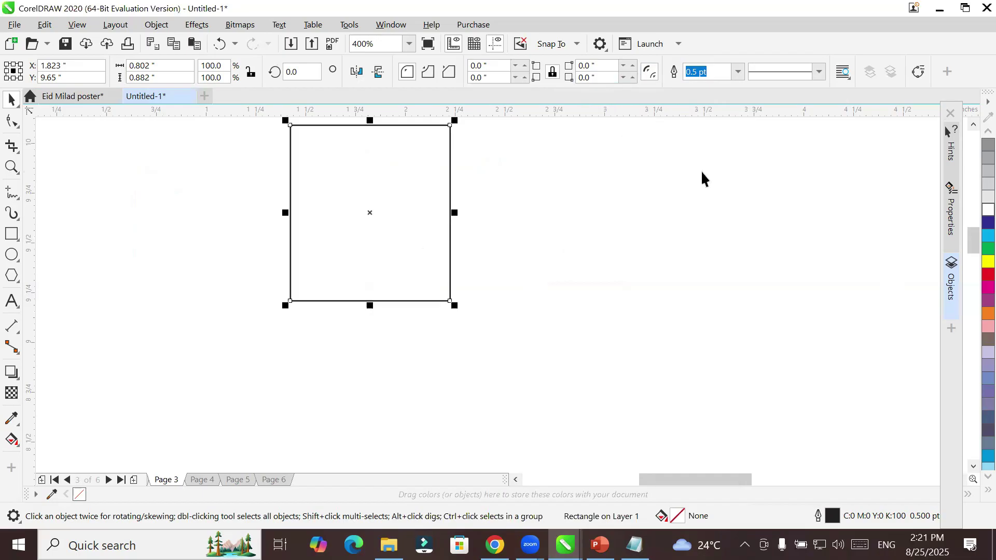
Step: Open the program options and look for the nudge settings in the General, Tablet Mode, Display and Edit pages
left_click(599, 46)
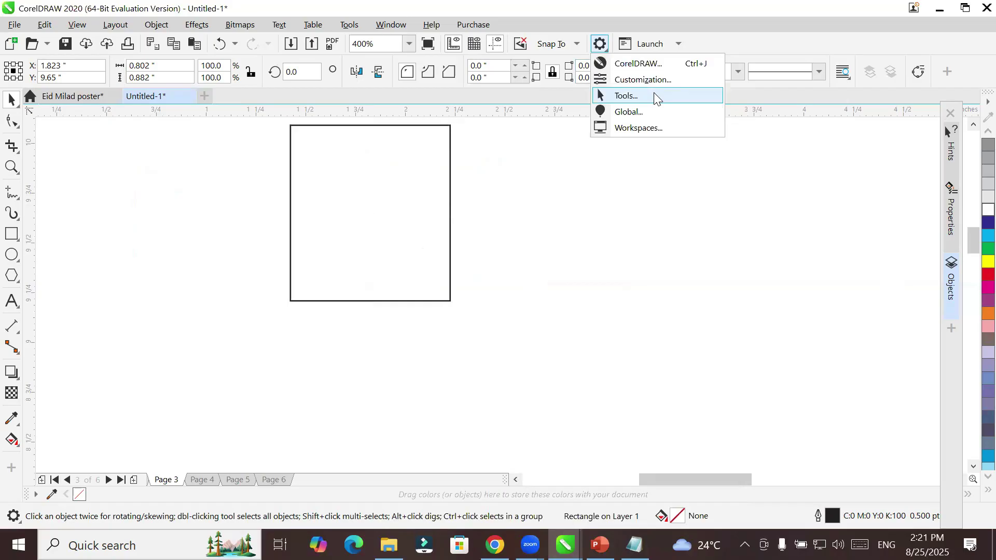
left_click(655, 95)
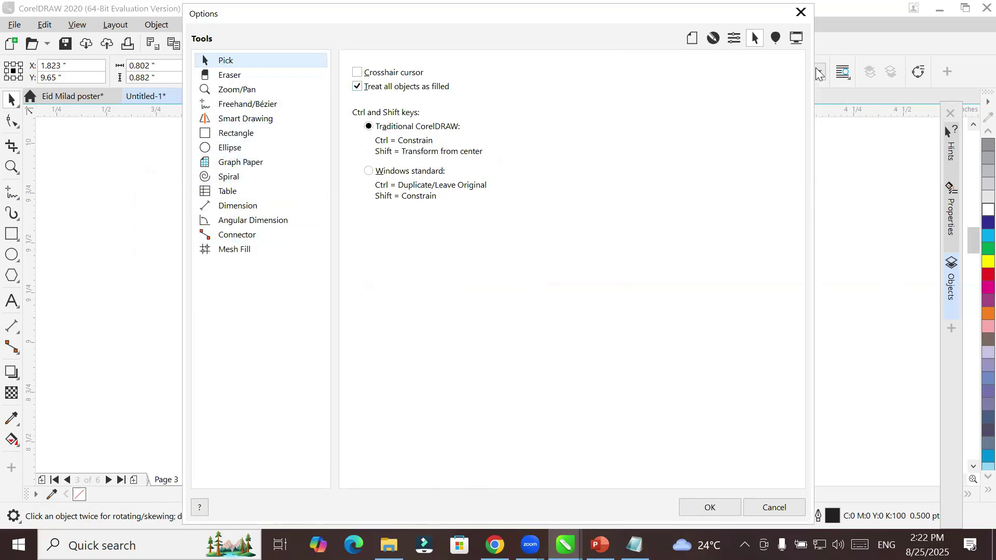
left_click(715, 38)
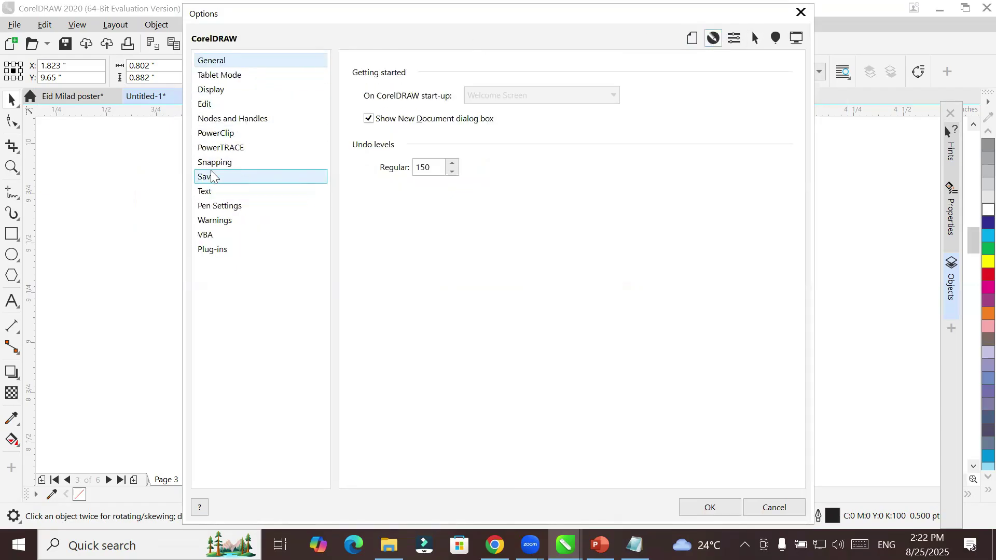
left_click(210, 104)
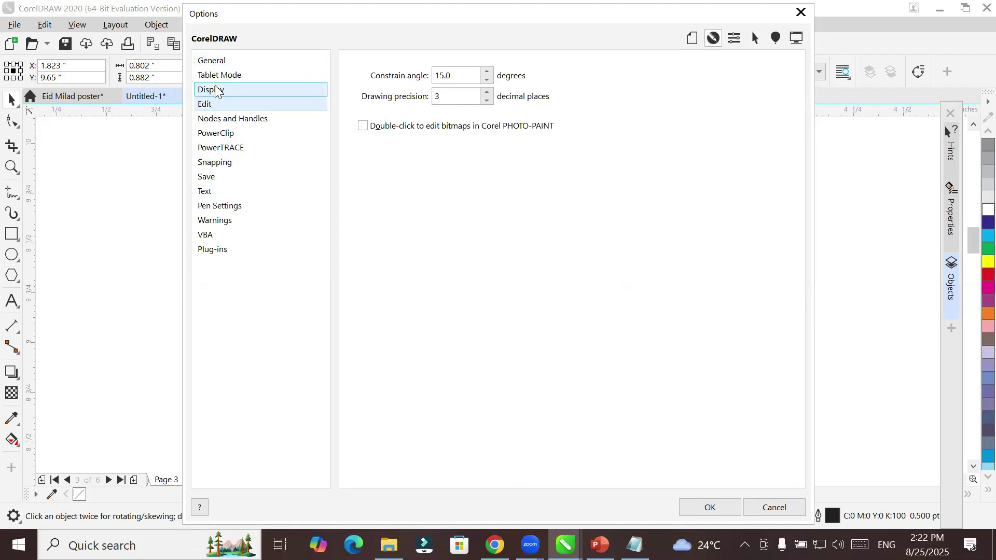
left_click(224, 61)
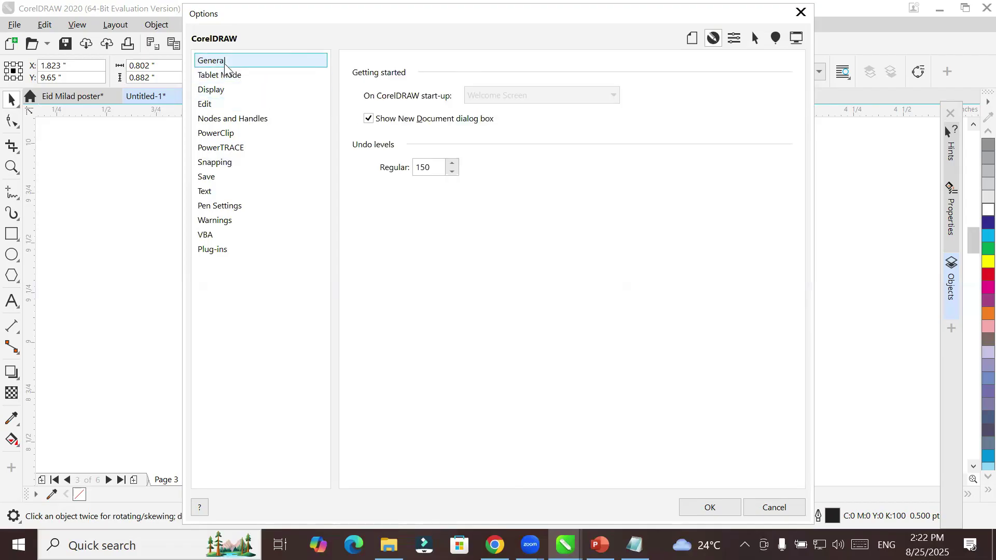
left_click(223, 76)
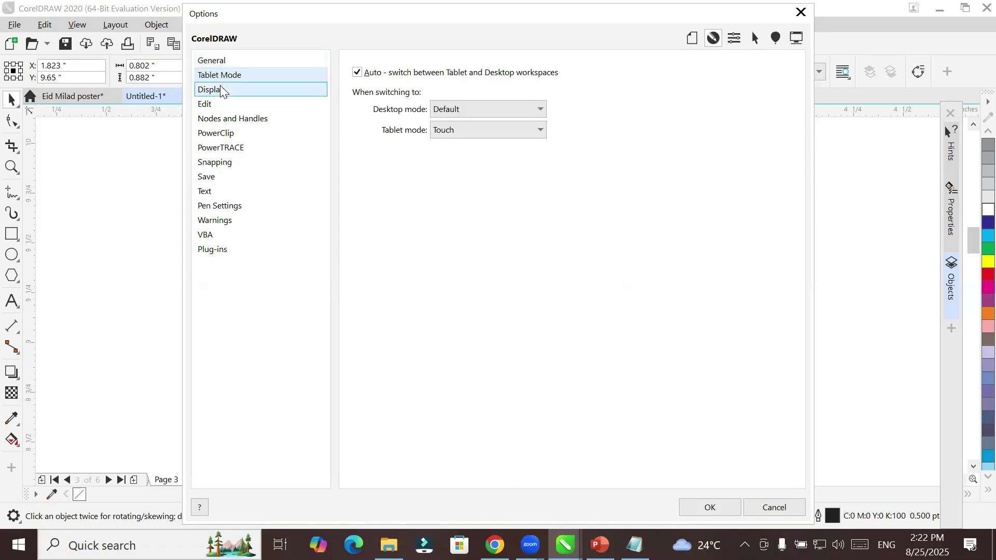
left_click(222, 91)
left_click(222, 104)
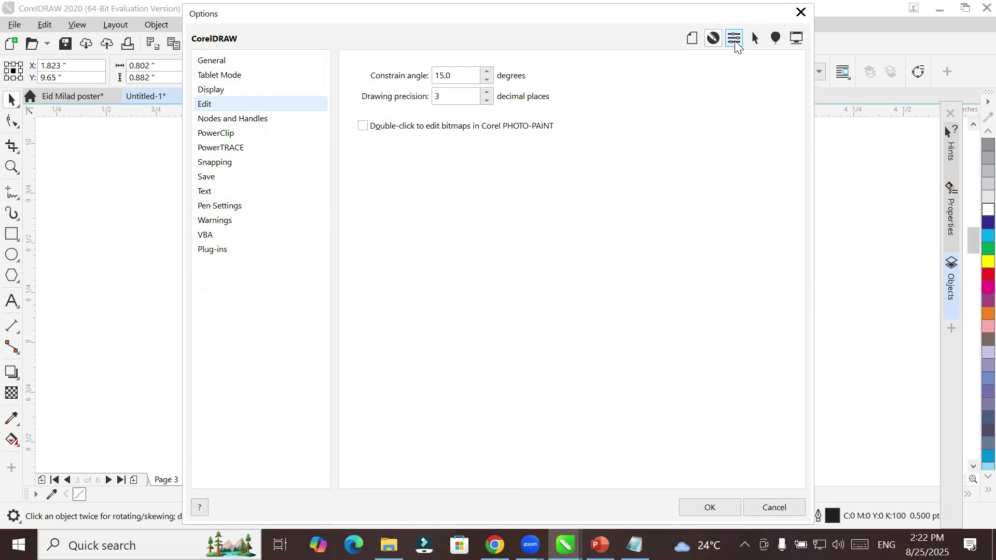
Step: Look through the tool options one by one, from Pick and Eraser to Angular Dimension and Connector
left_click(753, 39)
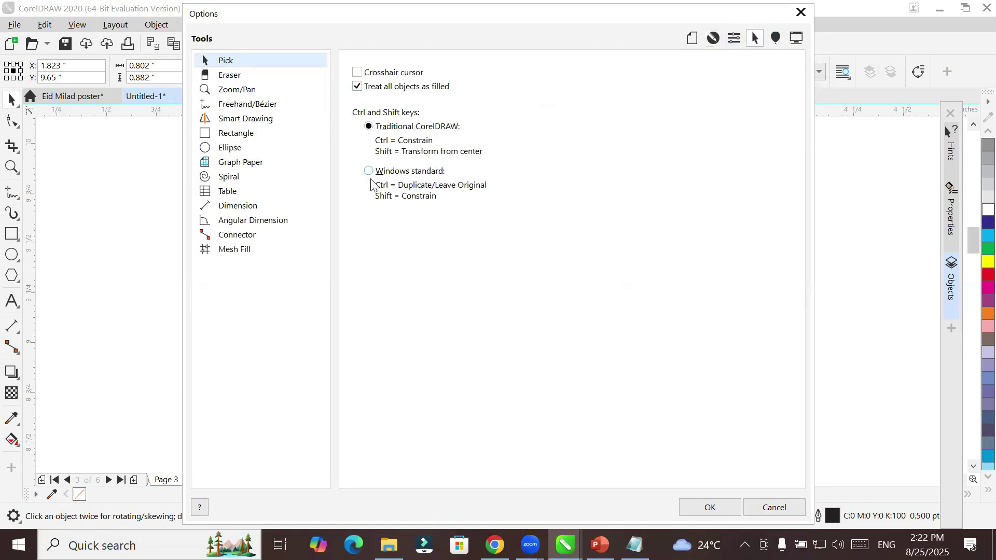
left_click(234, 76)
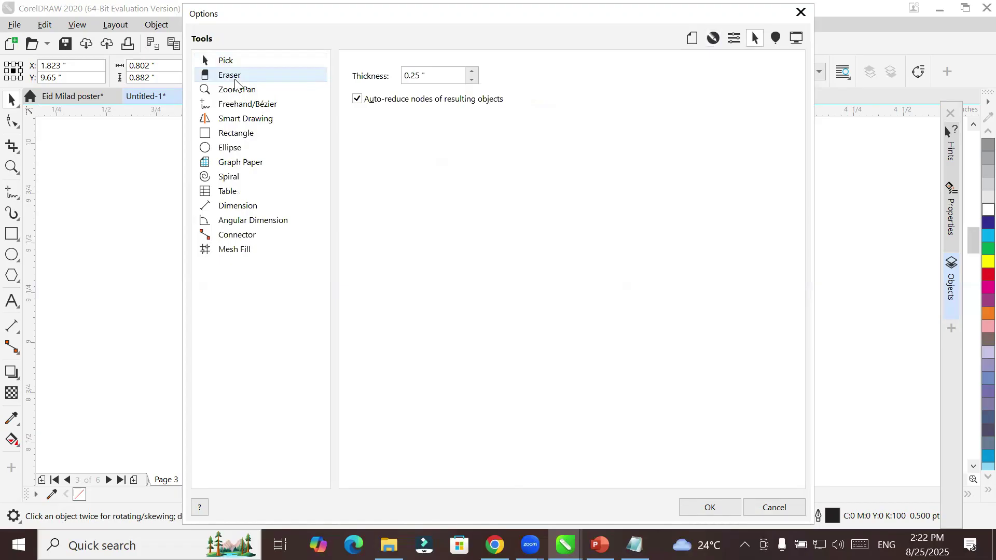
key("Down")
key("Down")
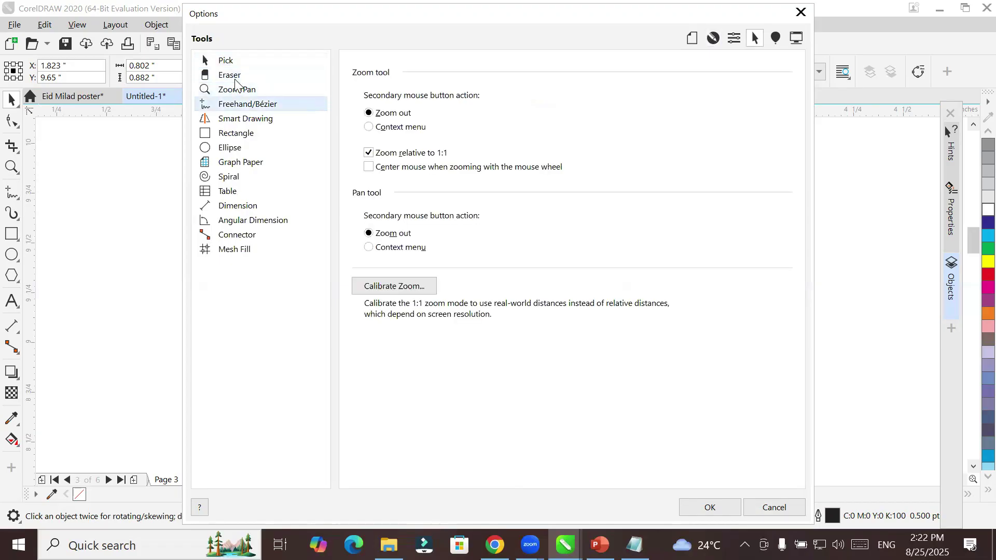
key("Down")
key("Down")
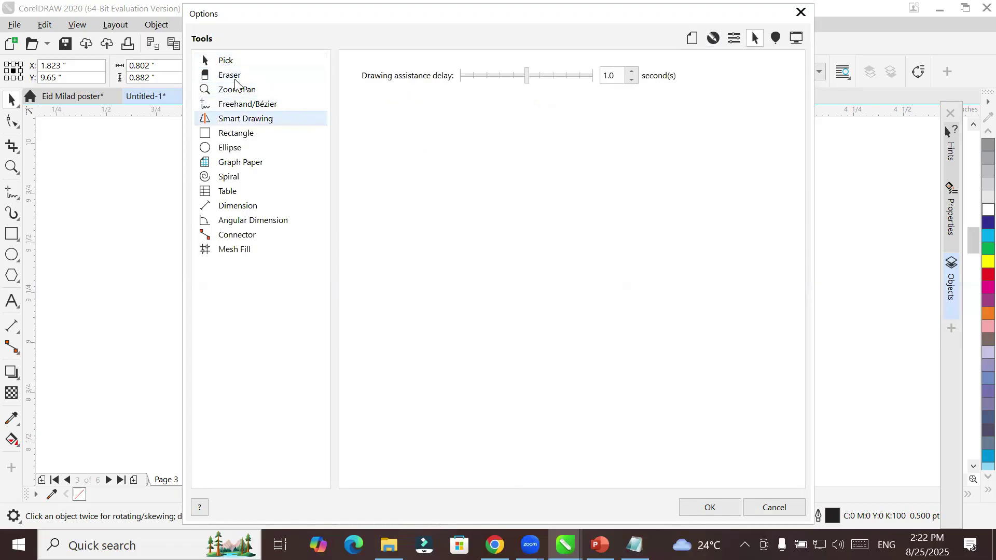
key("Down")
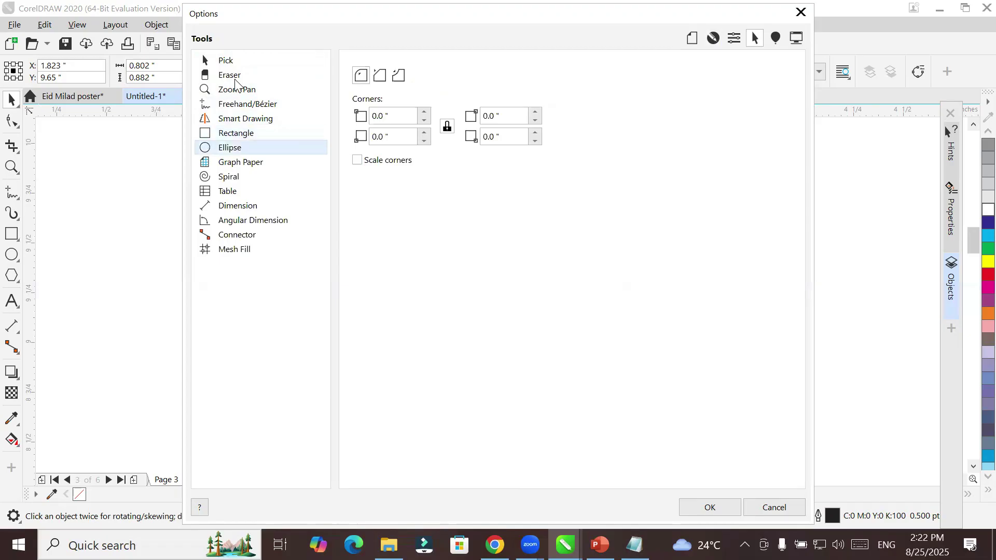
key("Down")
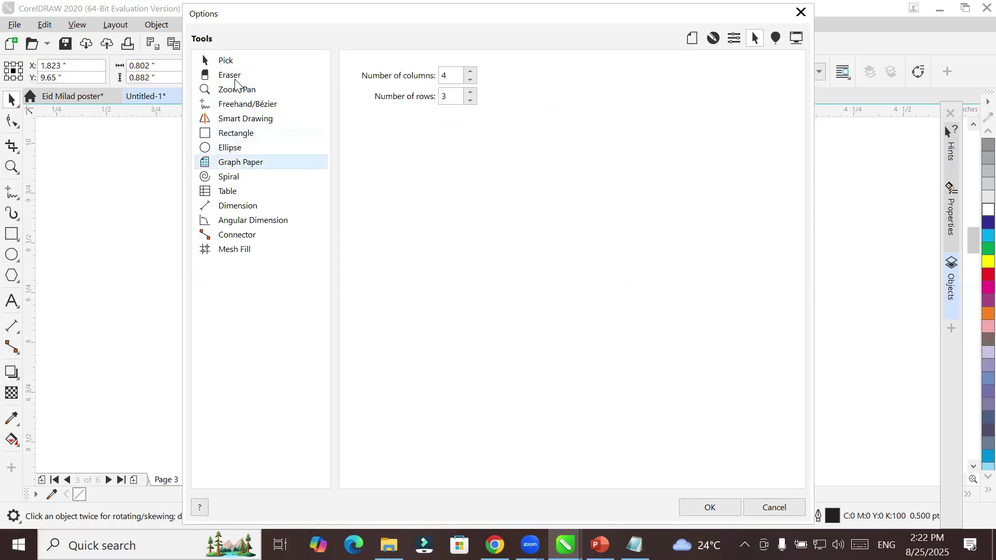
key("Down")
key("Down")
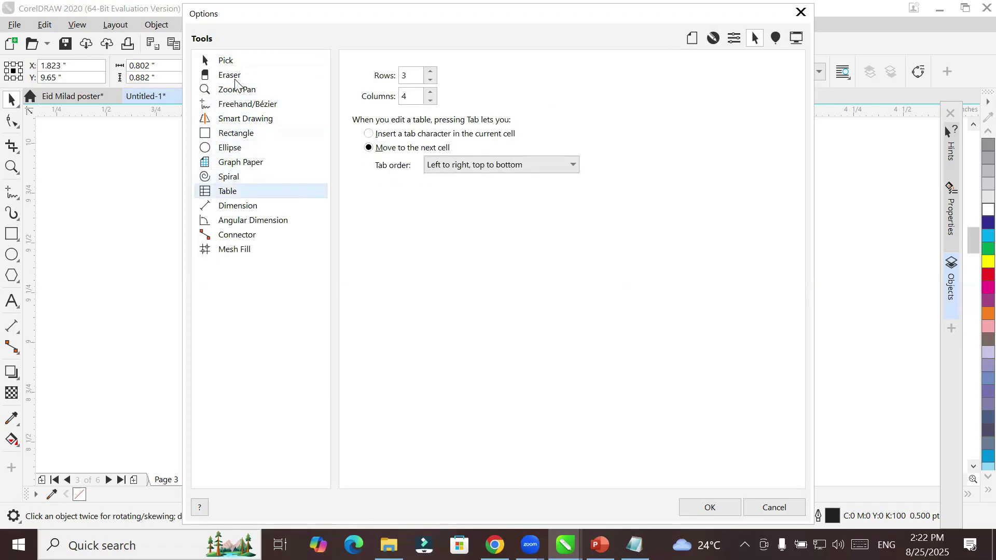
key("Down")
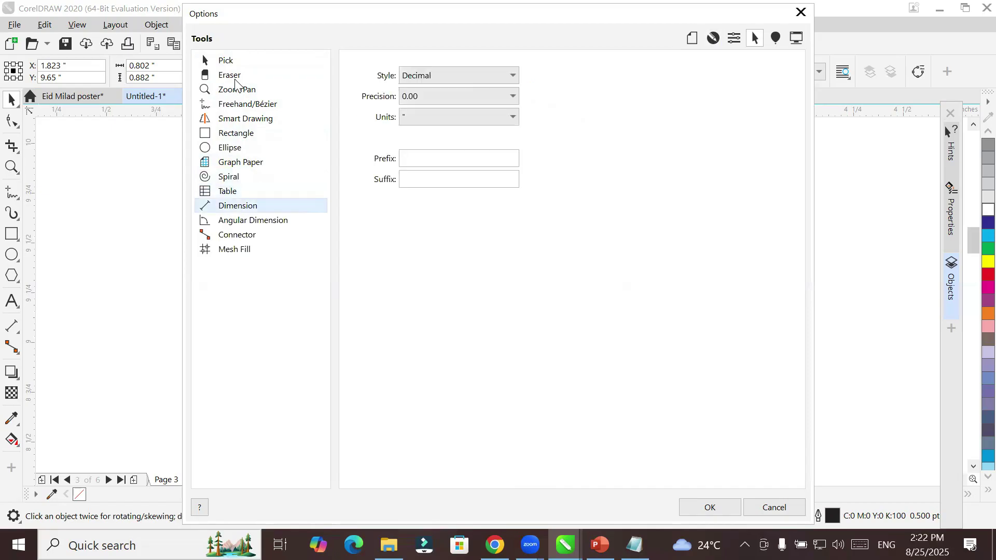
key("Down")
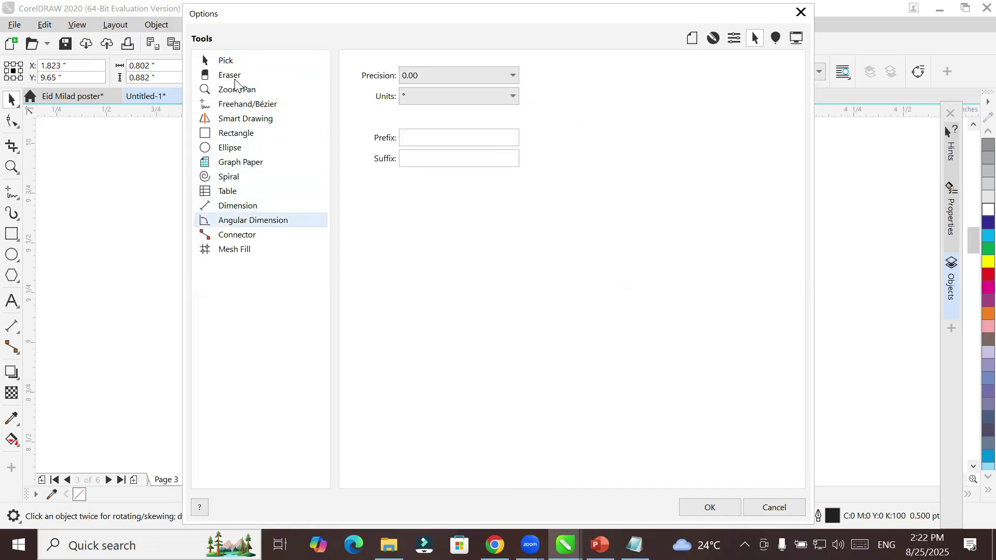
key("Down")
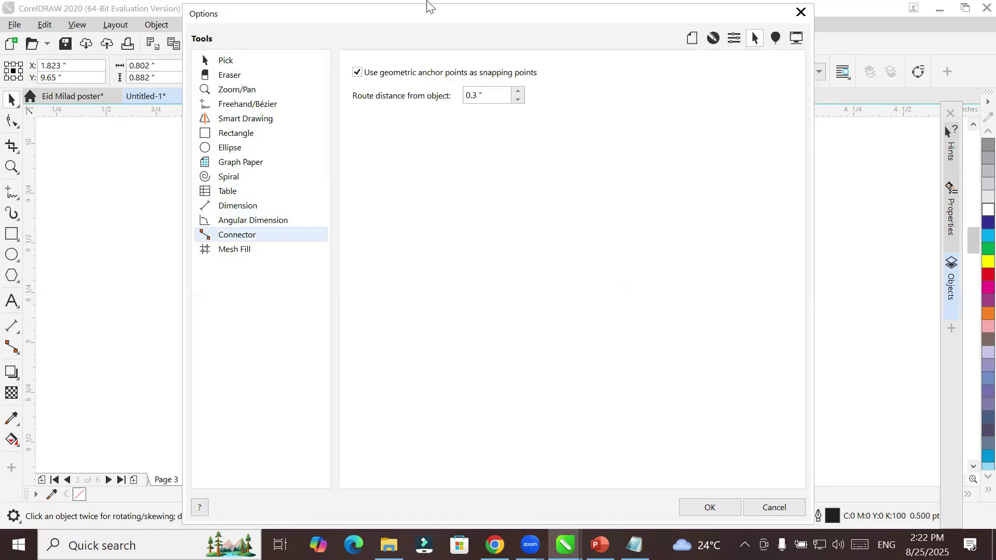
Step: Compare the option categories and look through the document settings for Page Size, Layout, Background, Guidelines and Grid
left_click(692, 38)
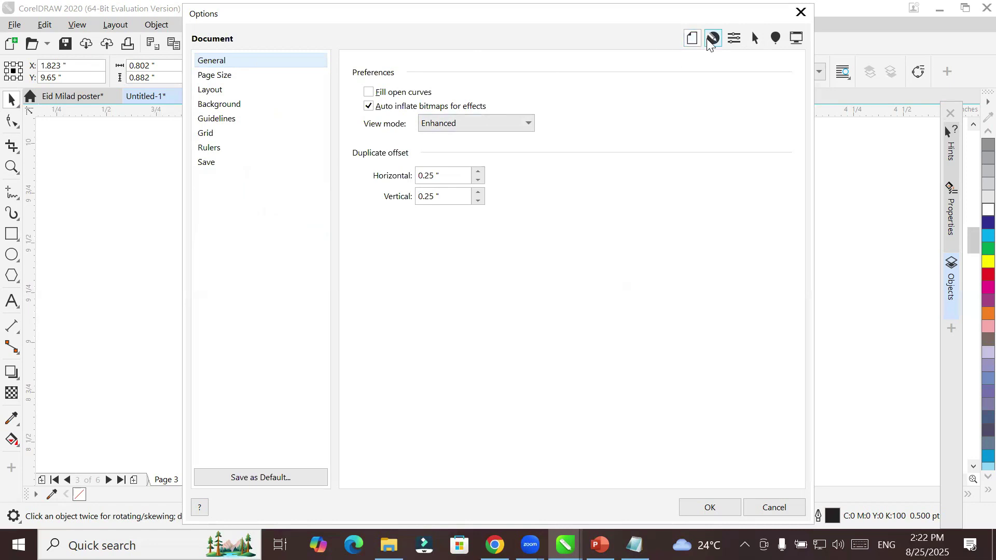
left_click(713, 38)
left_click(734, 39)
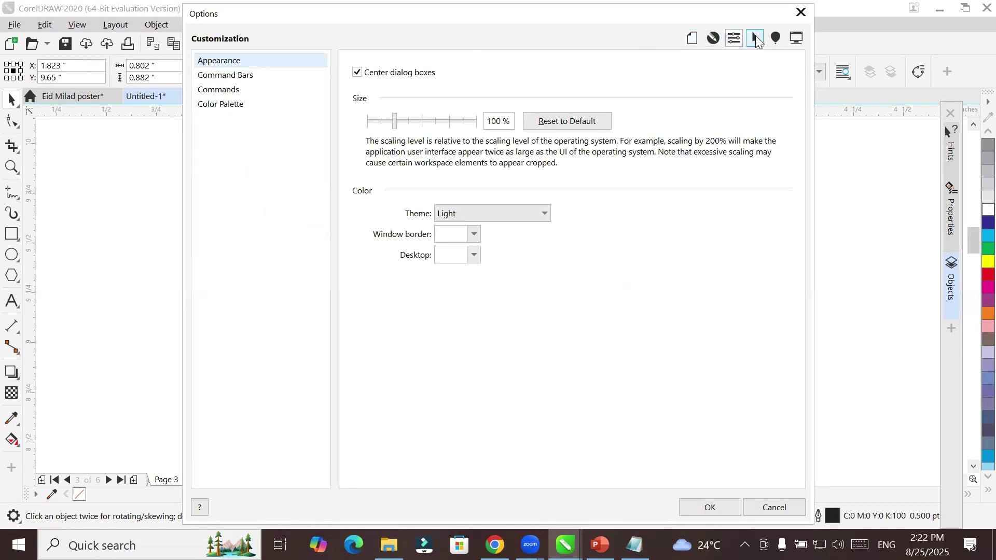
left_click(753, 38)
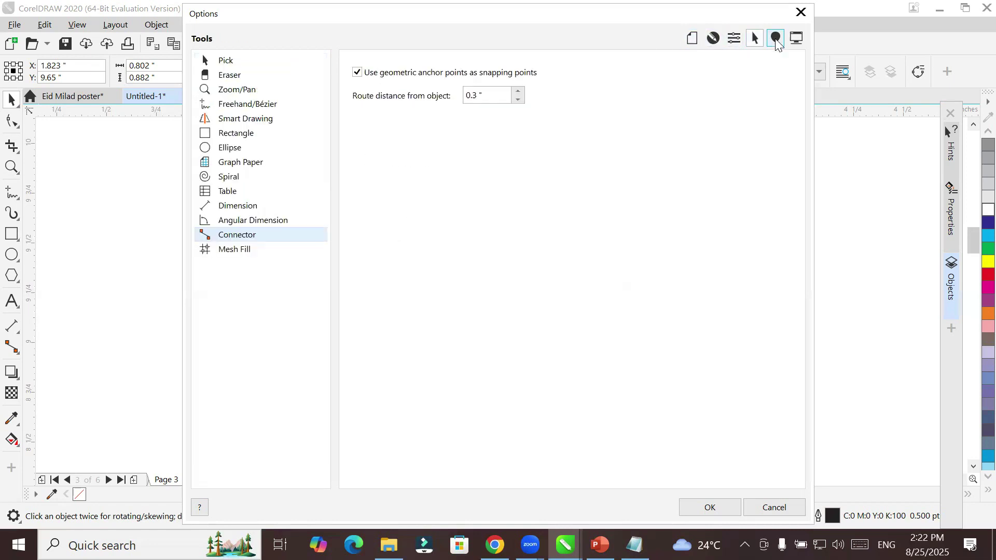
left_click(692, 39)
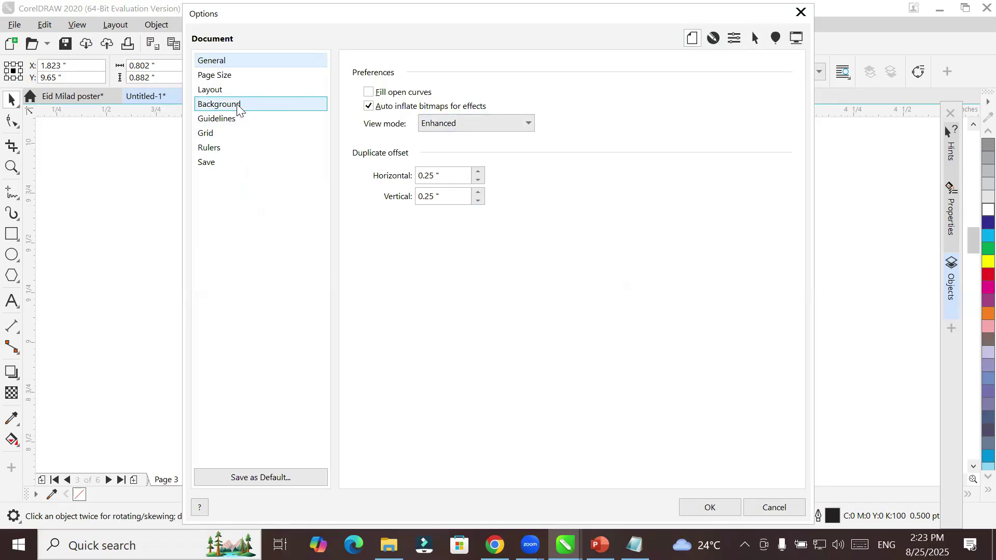
left_click(236, 77)
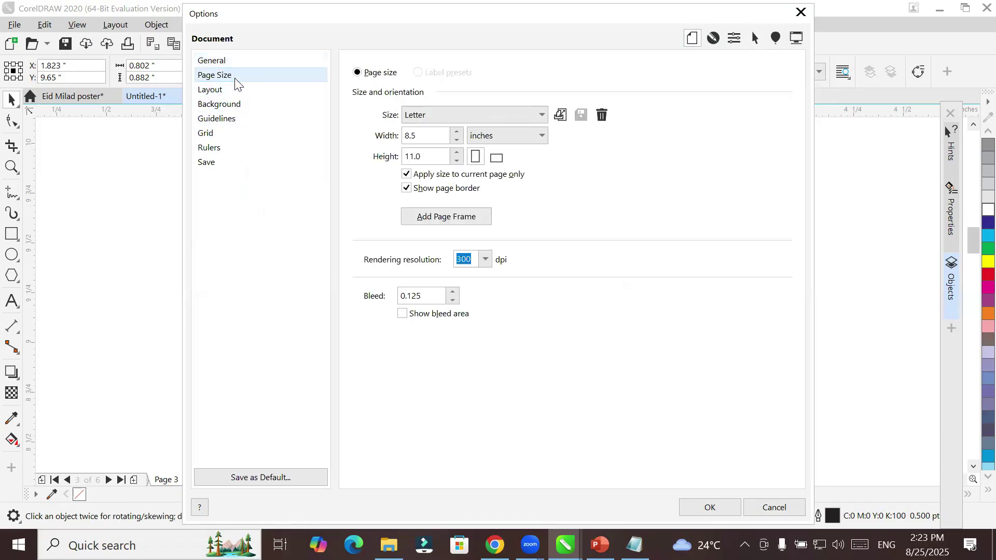
key("Down")
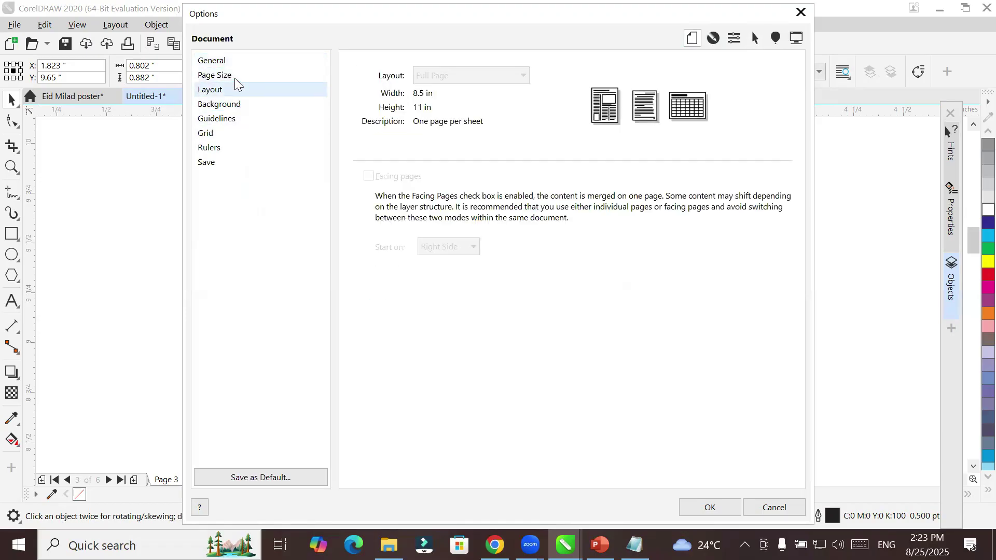
key("Down")
key("Down")
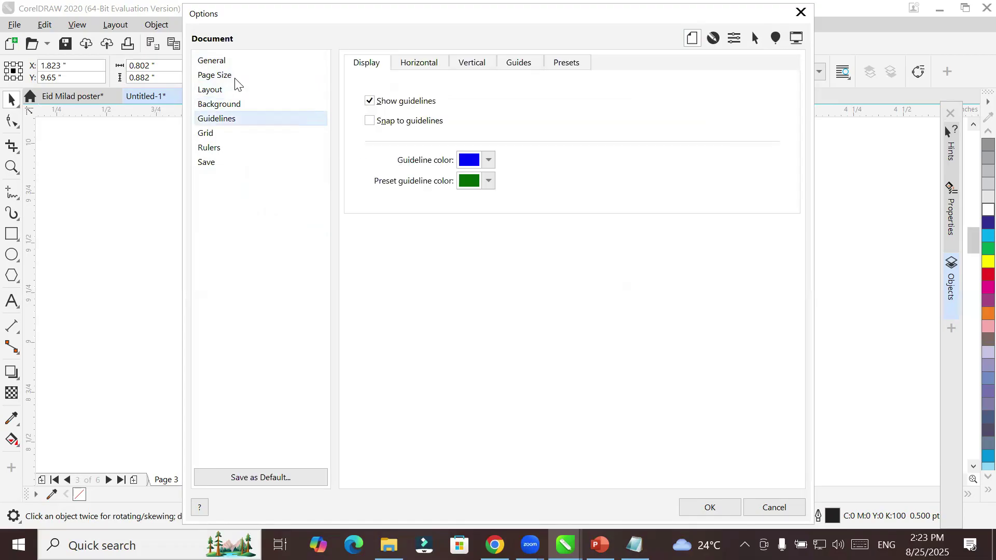
key("Down")
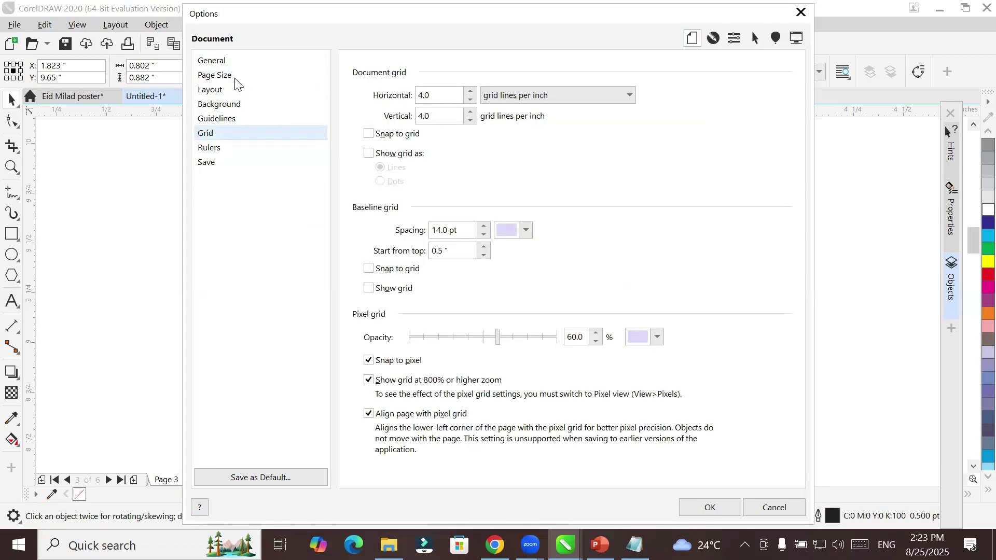
Step: Examine the nudge distance in the document's ruler settings and close the options
left_click(210, 151)
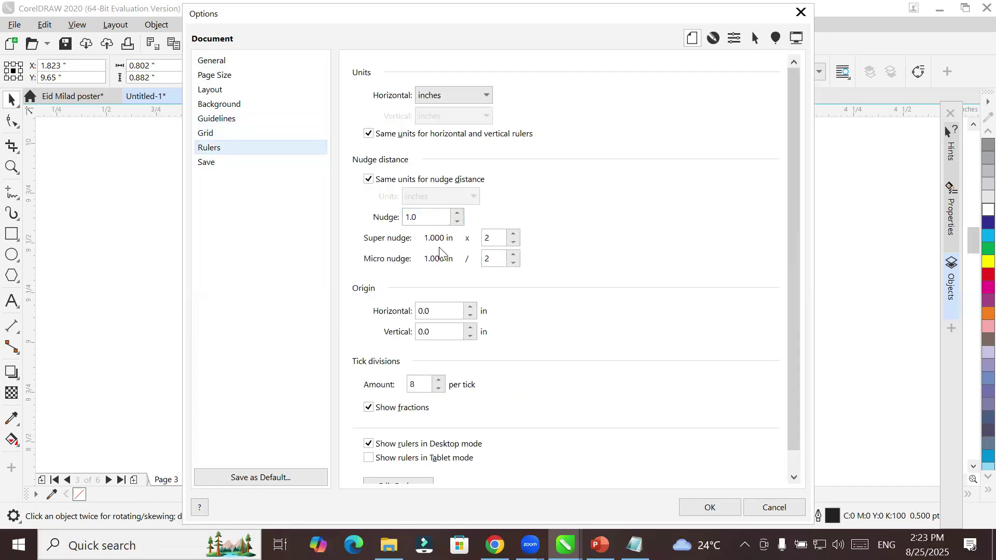
left_click_drag(435, 218, 382, 216)
left_click(413, 217)
left_click(800, 13)
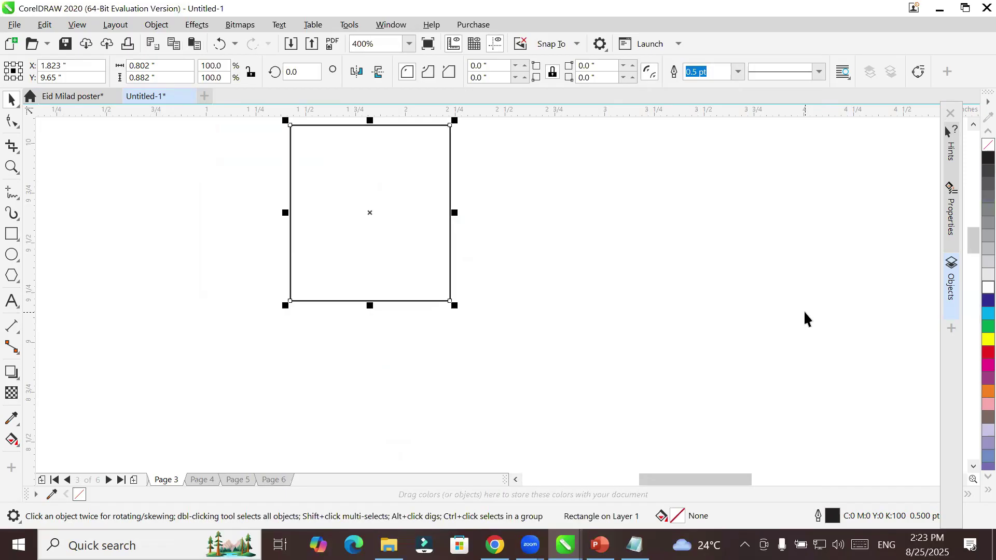
Step: Reopen the options at the document's ruler settings and examine the base nudge distance
left_click(599, 46)
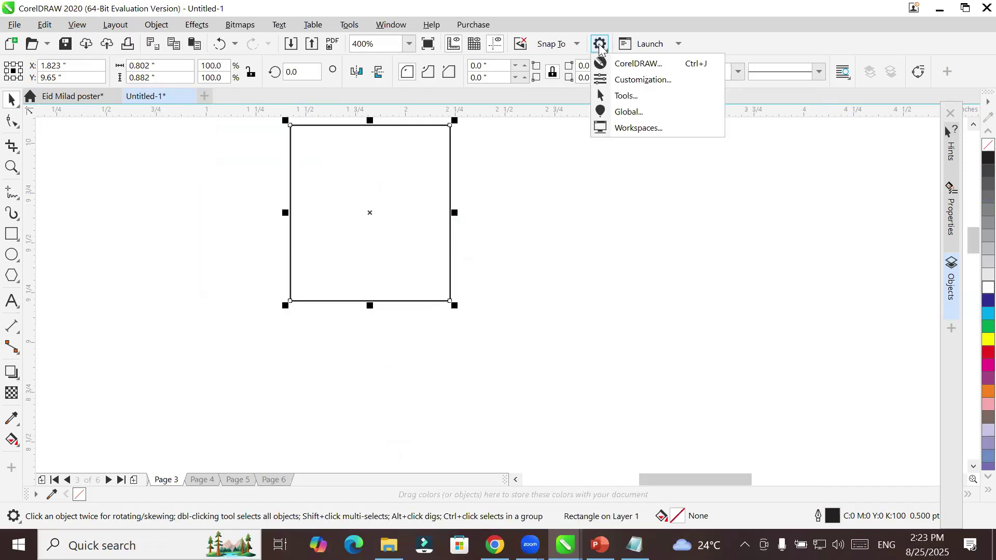
left_click(622, 65)
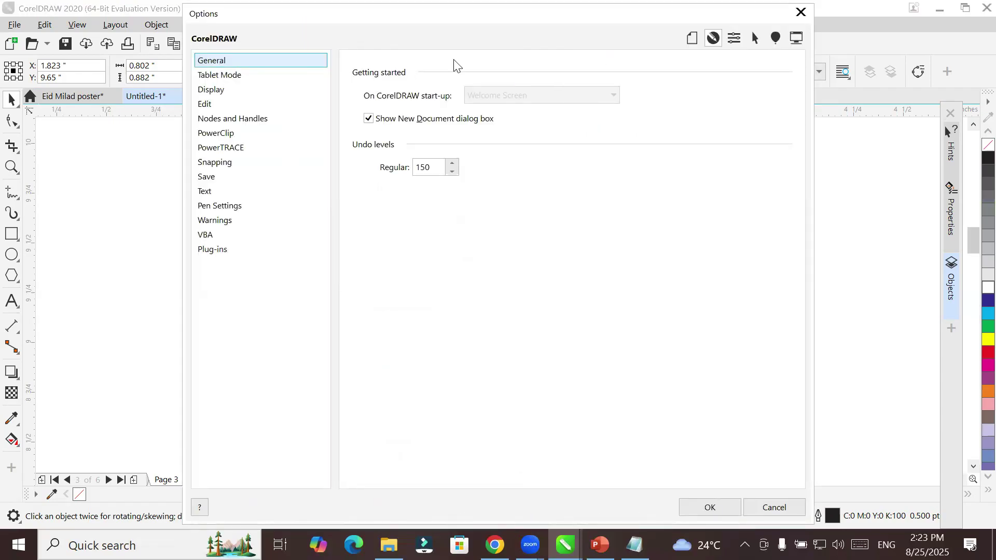
left_click(691, 44)
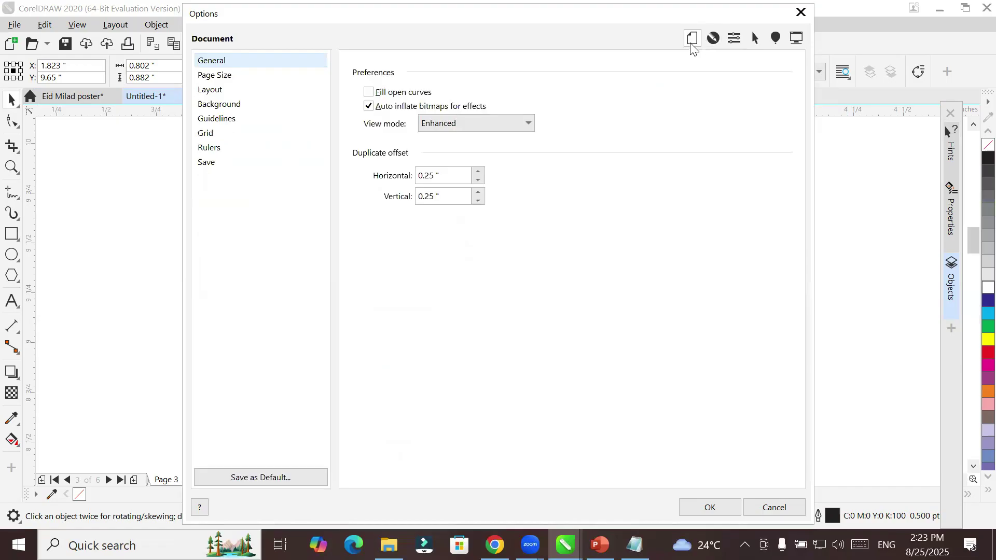
left_click(224, 149)
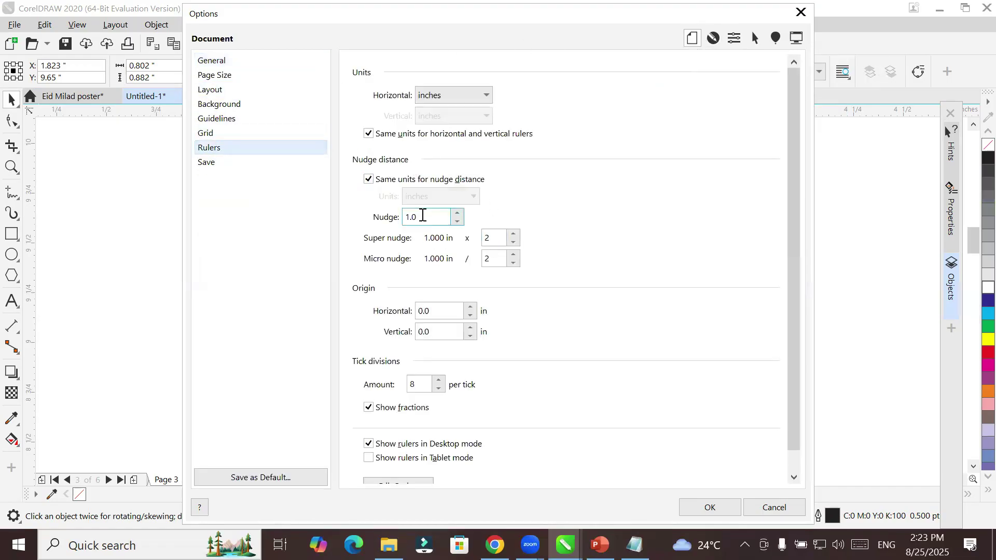
double_click(429, 216)
left_click(442, 216)
Step: Examine the super nudge multiplier and the micro nudge divisor in the ruler settings
left_click(497, 242)
left_click(500, 247)
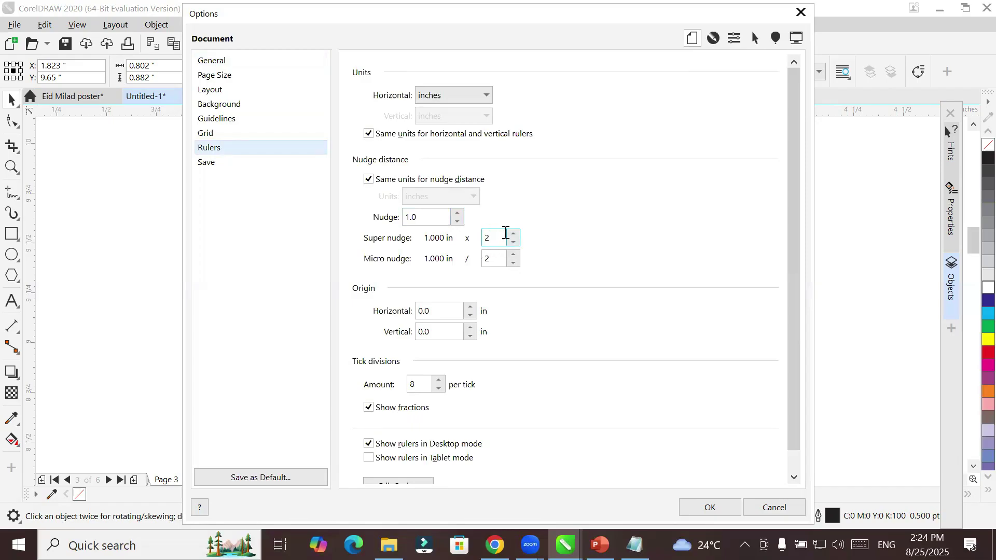
left_click(493, 258)
left_click(494, 261)
double_click(494, 261)
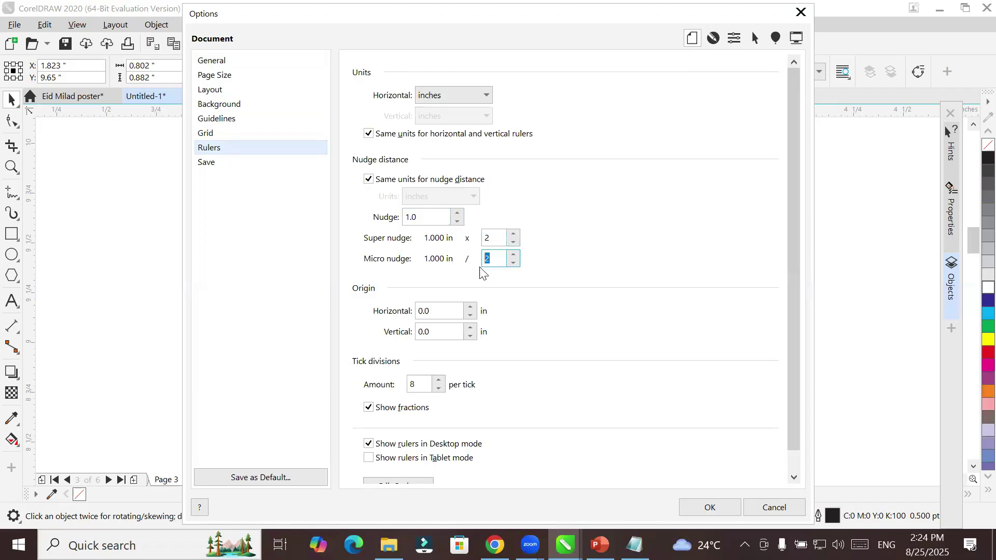
left_click(501, 260)
double_click(495, 238)
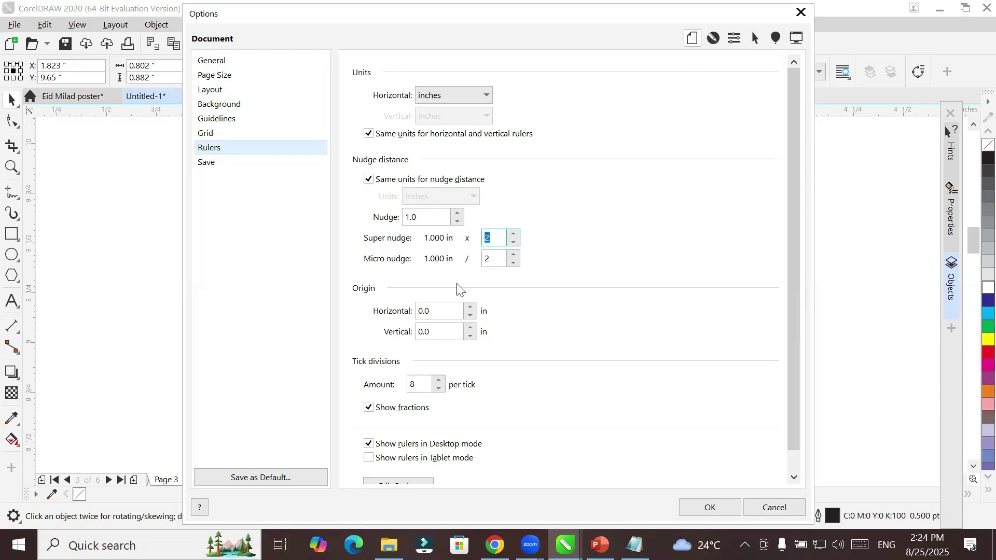
double_click(499, 257)
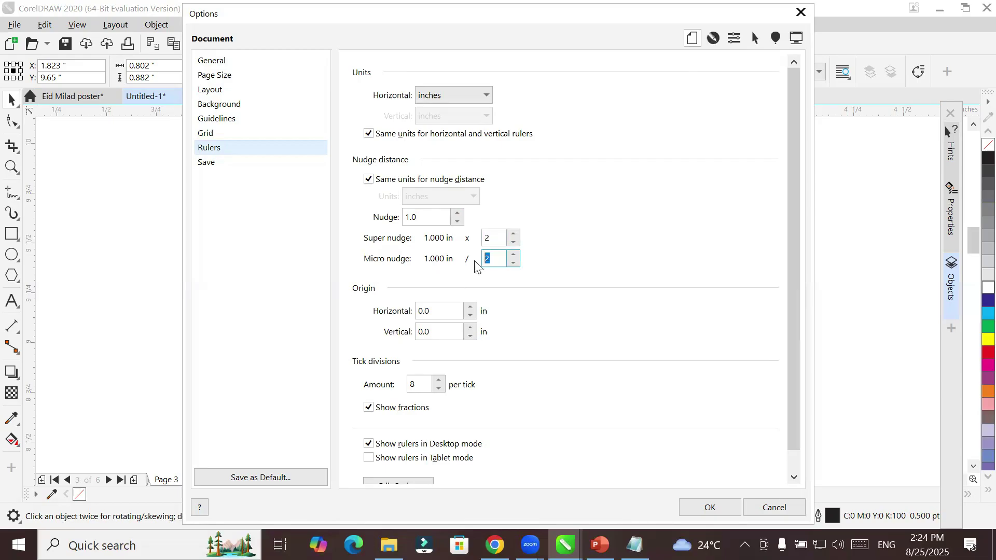
Step: Close the options and nudge the rectangle right and left in 1-inch steps
left_click(802, 12)
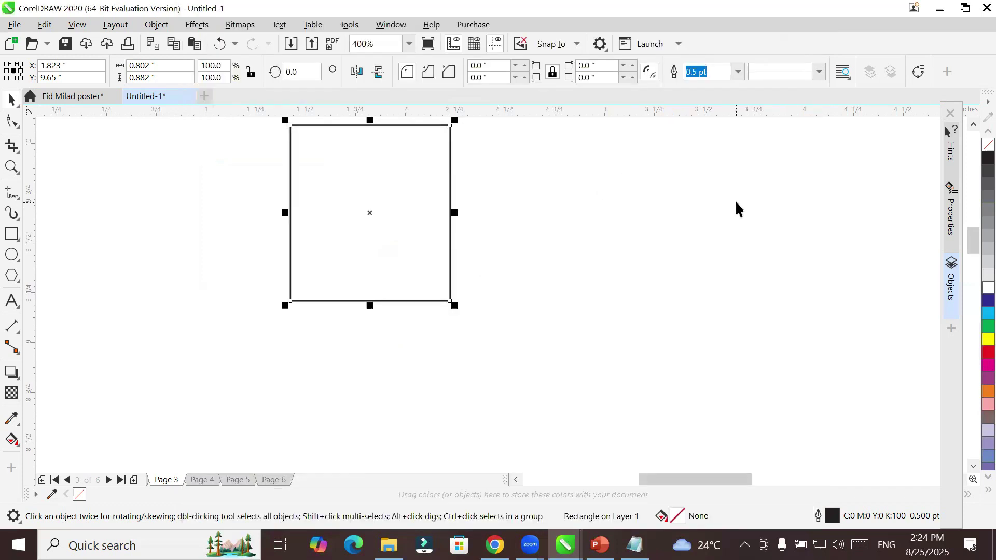
key("Right")
key("Left")
key("Right")
key("Left")
key("Right")
key("Left")
key("Right")
key("Left")
key("Left")
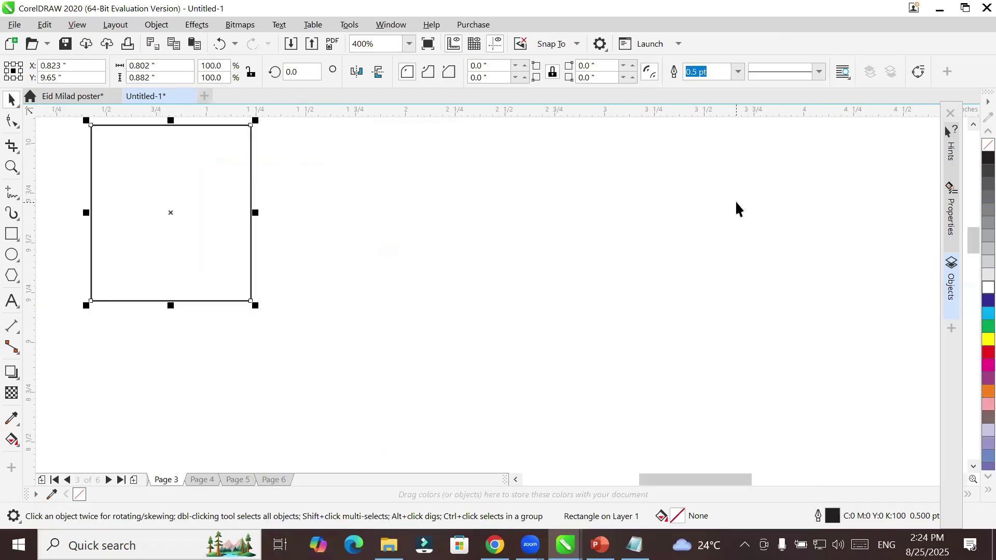
Step: Super nudge the rectangle right and left repeatedly in 2-inch steps
key("Right")
key("Right")
key("Left")
key("Left")
key("Right")
key("Right")
key("Left")
key("Left")
key("Right")
key("Right")
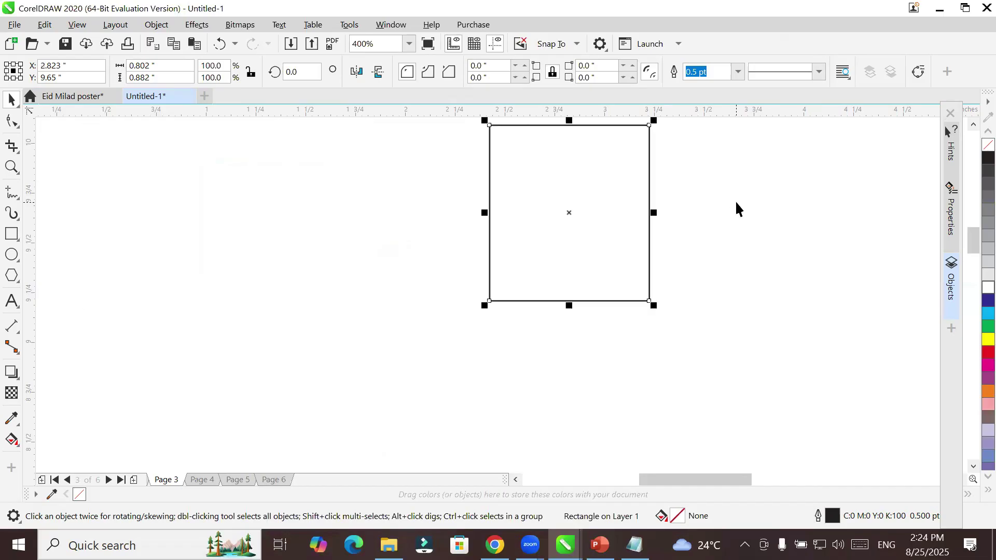
key("Left")
key("Left")
key("Right")
key("Left")
key("Right")
key("Right")
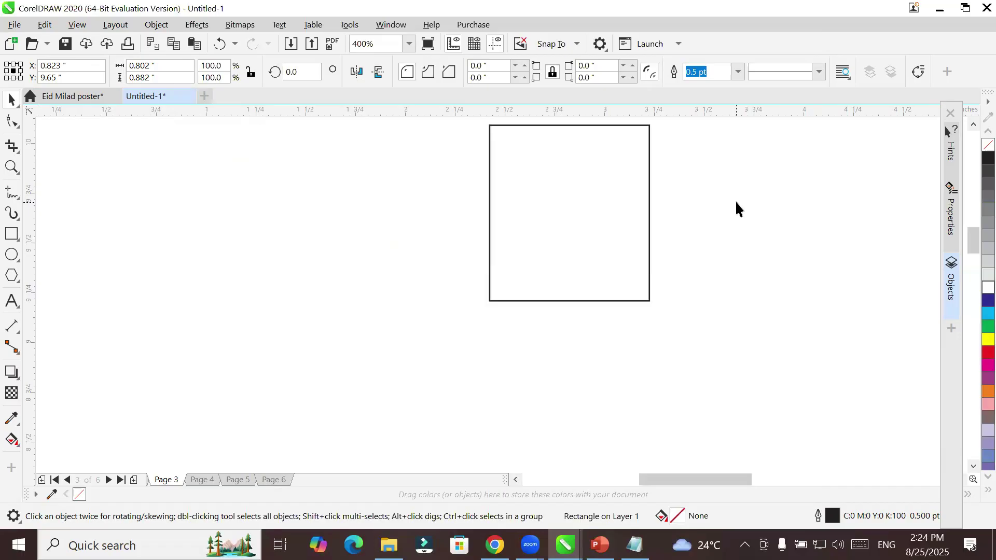
key("Left")
key("Left")
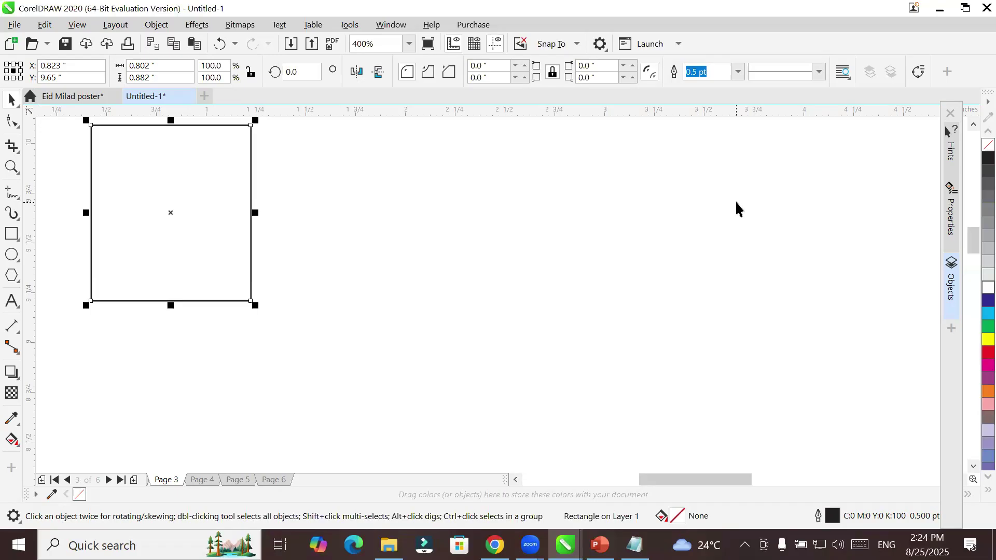
Step: Move the rectangle with 0.5-inch micro nudges and 2-inch super nudges, returning it to X 0.823 inches
key("Right")
key("Right")
key("Right")
key("Right")
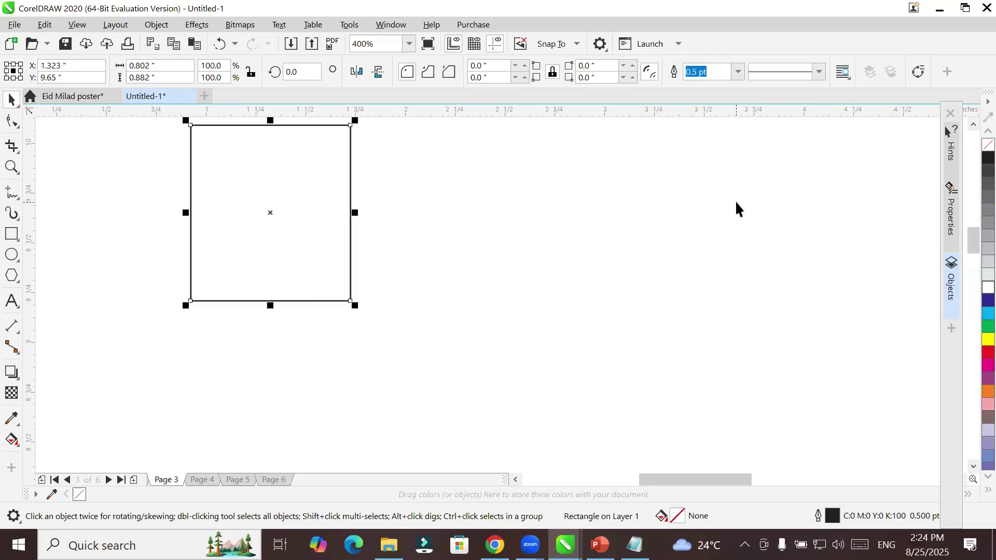
key("Right")
key("Right")
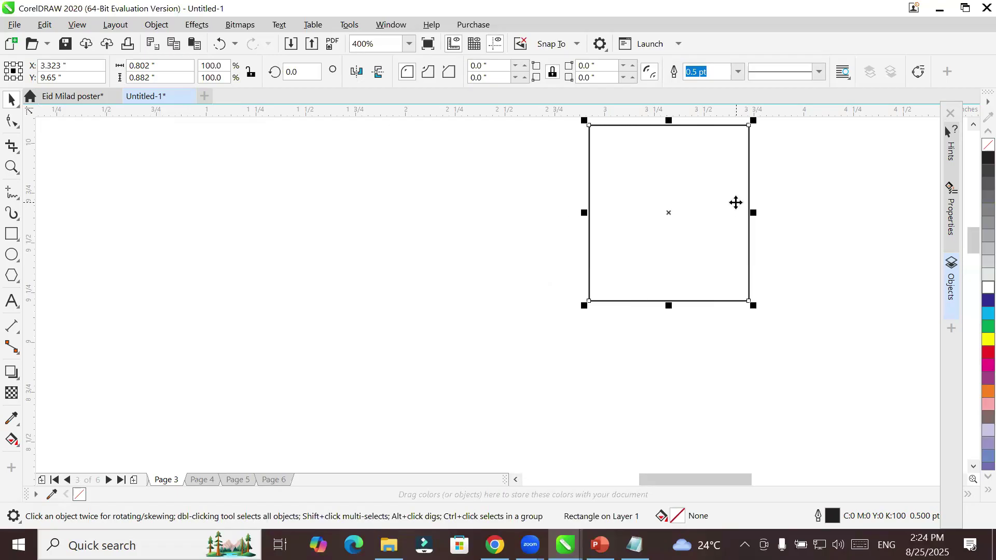
key("Left")
key("Left")
key("Left")
key("Left")
key("Down")
key("Down")
key("Up")
key("Left")
key("Left")
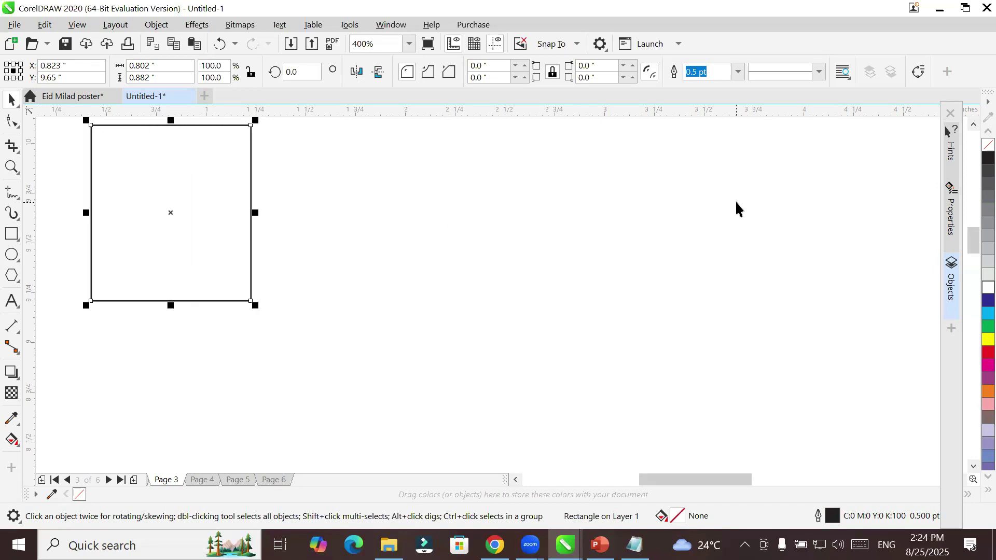
Step: Micro nudge the rectangle right and left repeatedly, ending 0.5 inch further right
key("Right")
key("Right")
key("Left")
key("Left")
key("Right")
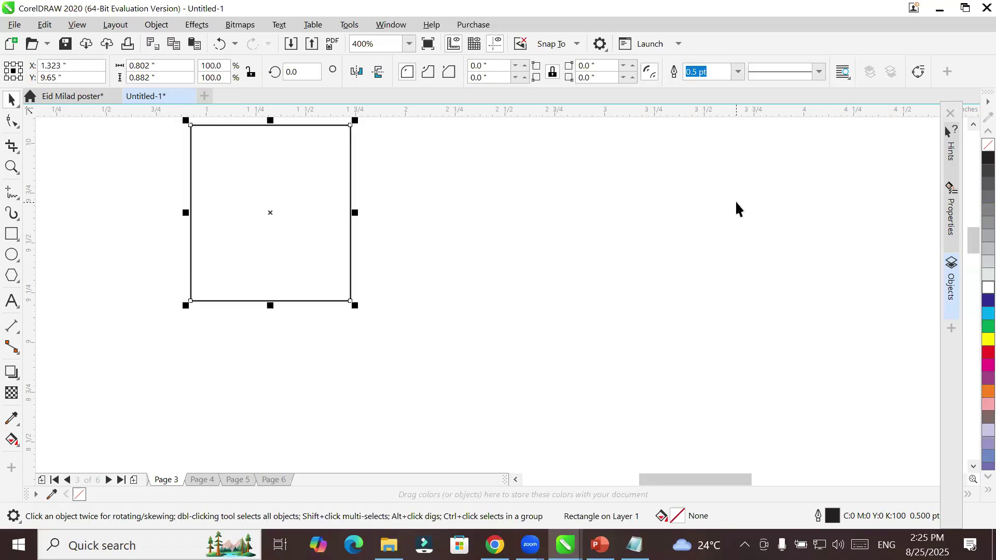
key("Right")
key("Right")
key("Right")
key("Right")
key("Left")
key("Left")
key("Left")
key("Left")
key("Right")
key("Right")
key("Right")
key("Right")
key("Left")
key("Left")
key("Left")
key("Left")
Step: Draw two small ellipses side by side to the right of the rectangle, the second about 0.22 by 0.23 inches
left_click(12, 254)
left_click_drag(417, 181, 476, 243)
left_click_drag(523, 185, 570, 240)
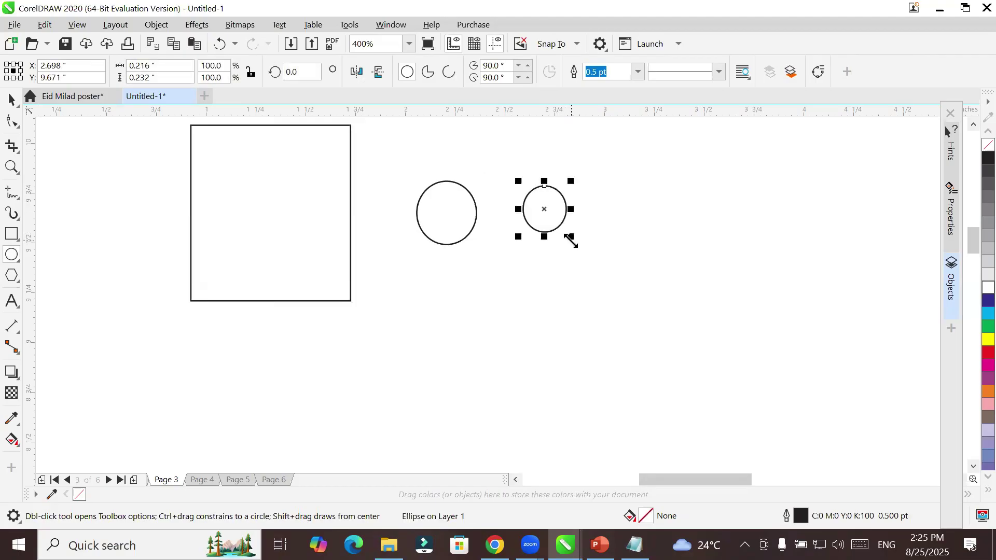
Step: Select the rectangle and both ellipses and nudge them together left, right, down and up in 1-inch steps
scroll(571, 240, "down", 1)
left_click(11, 99)
left_click_drag(334, 159, 631, 291)
key("Left")
key("Left")
key("Left")
key("Right")
key("Right")
key("Right")
key("Down")
key("Up")
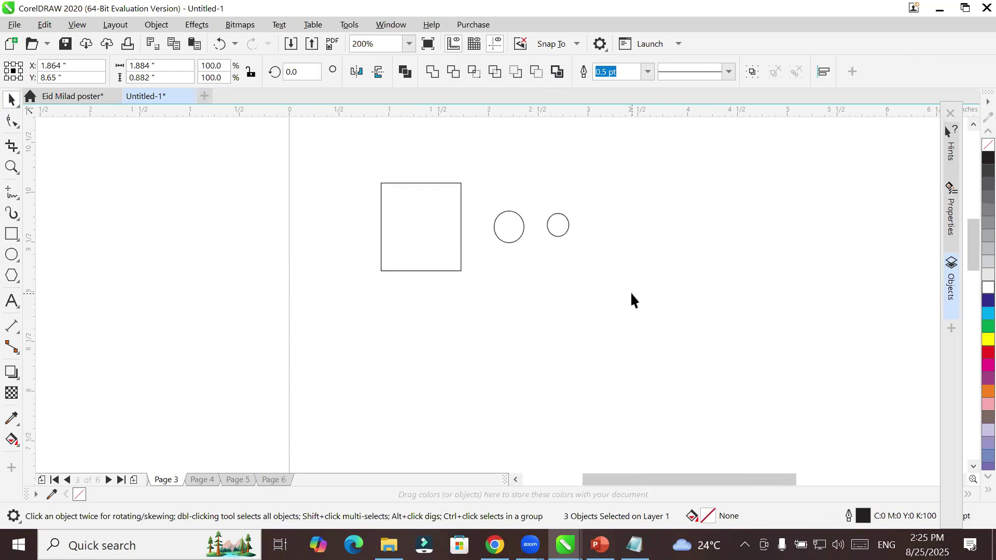
key("Left")
key("Left")
key("Right")
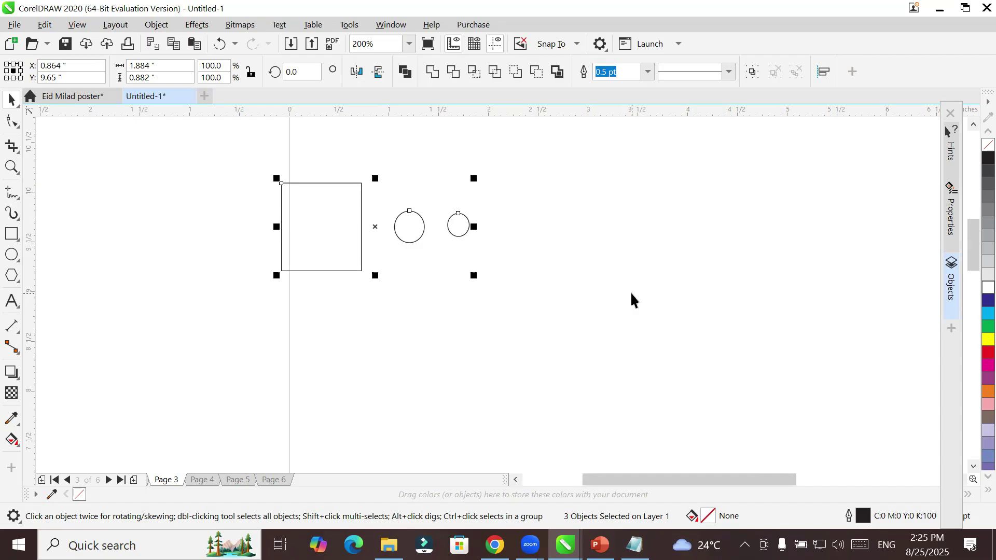
key("Right")
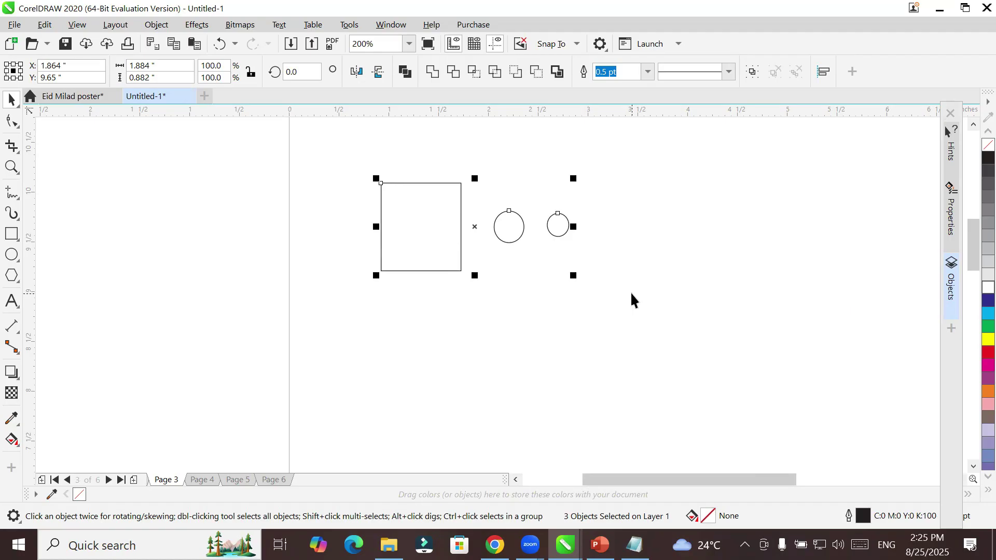
Step: Deselect the shapes and examine the document's nudge distance setting
left_click(648, 155)
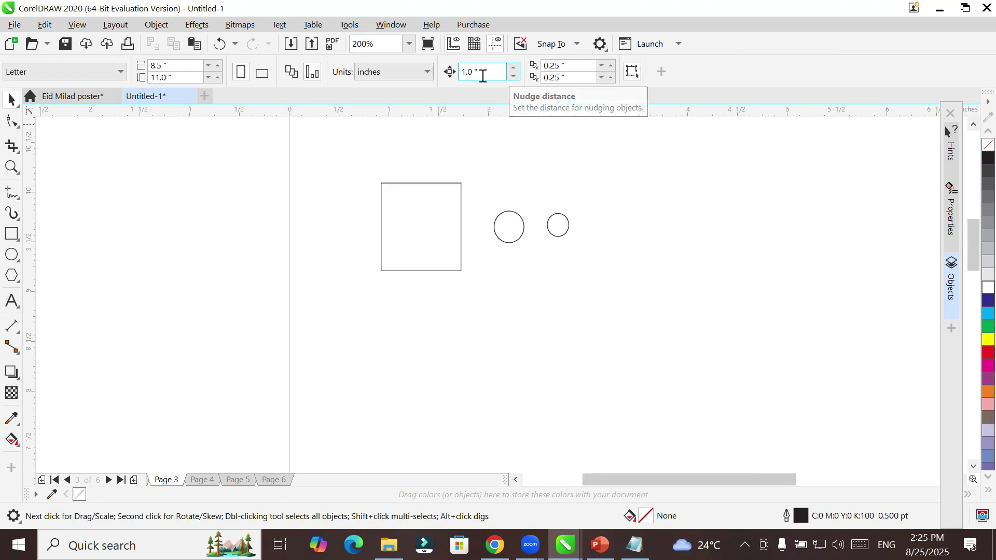
double_click(485, 73)
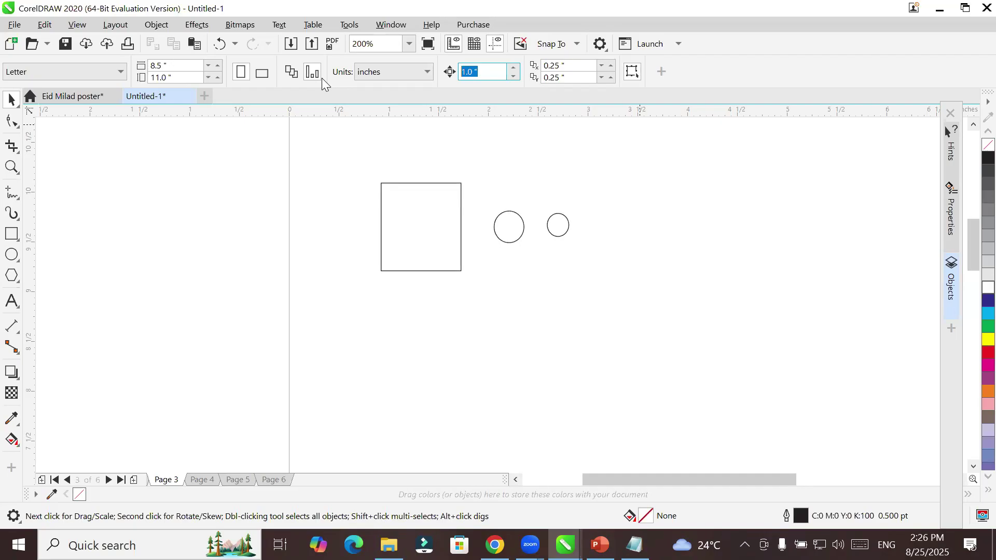
Step: Move the three shapes to the upper middle of the page and nudge them around, ending 3 inches lower
scroll(394, 124, "down", 2)
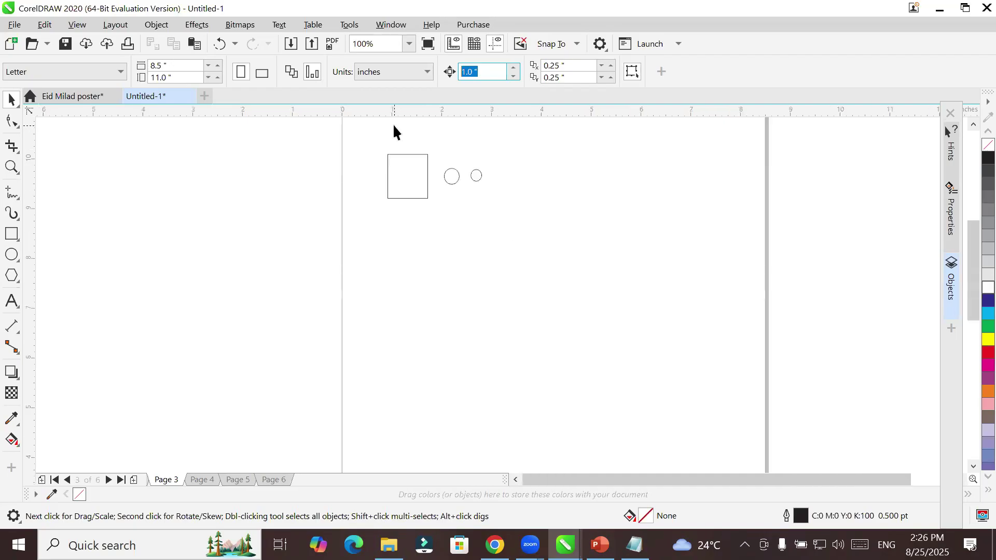
left_click_drag(378, 134, 461, 151)
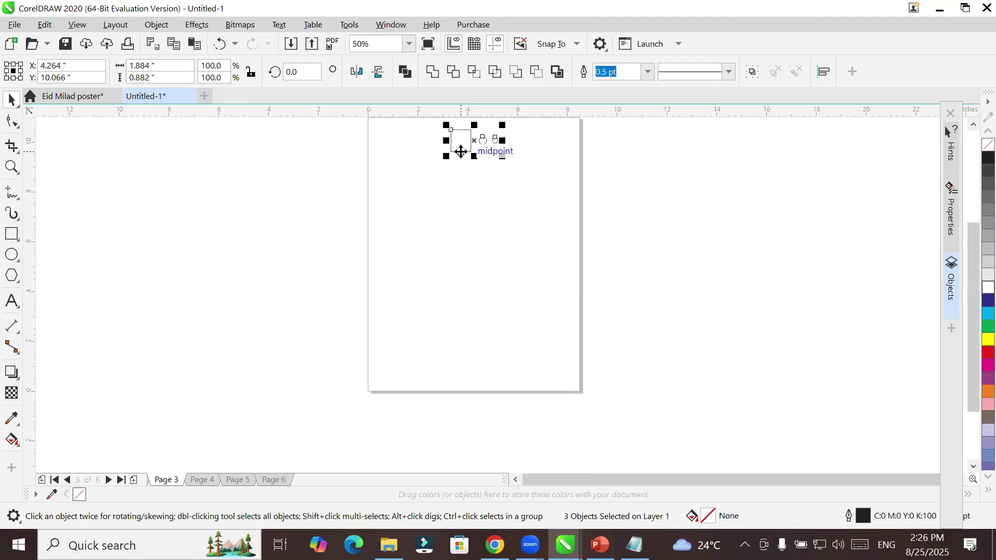
key("Down")
key("Down")
key("Down")
key("Down")
key("Down")
key("Down")
key("Left")
key("Left")
key("Left")
key("Right")
key("Right")
key("Right")
key("Down")
key("Down")
key("Down")
key("Up")
key("Up")
key("Up")
key("Up")
key("Up")
key("Up")
key("Up")
key("Down")
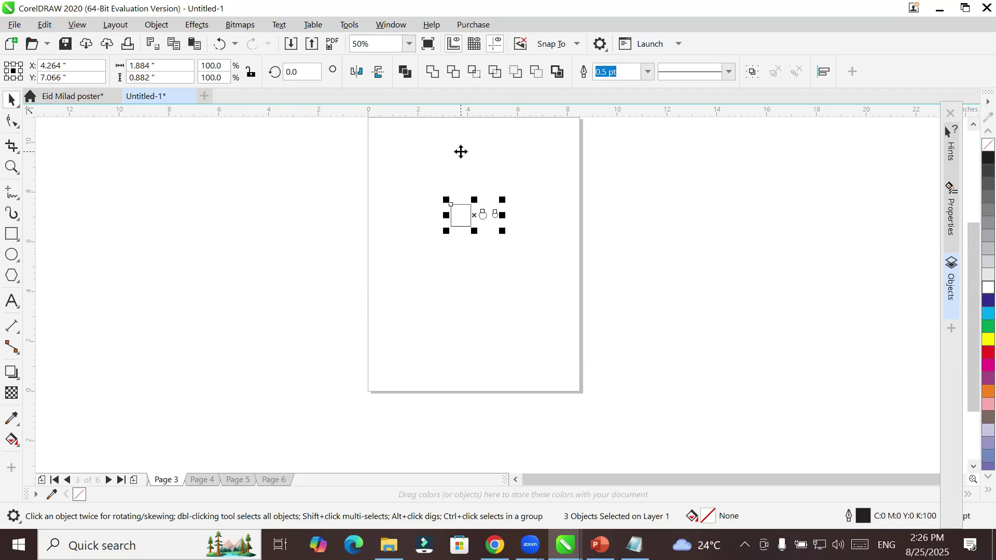
Step: Deselect the shapes and set the nudge distance to 2 inches
left_click(459, 150)
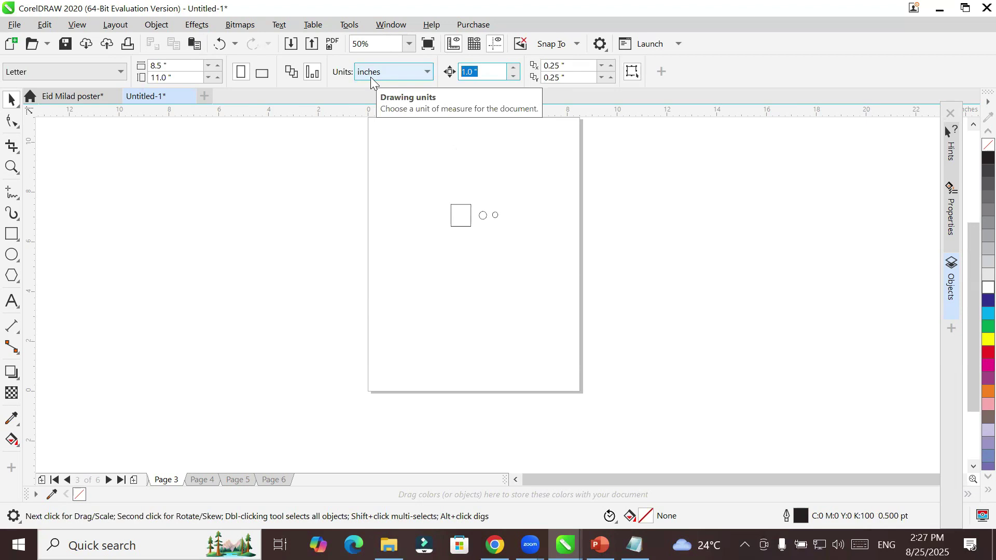
type("2")
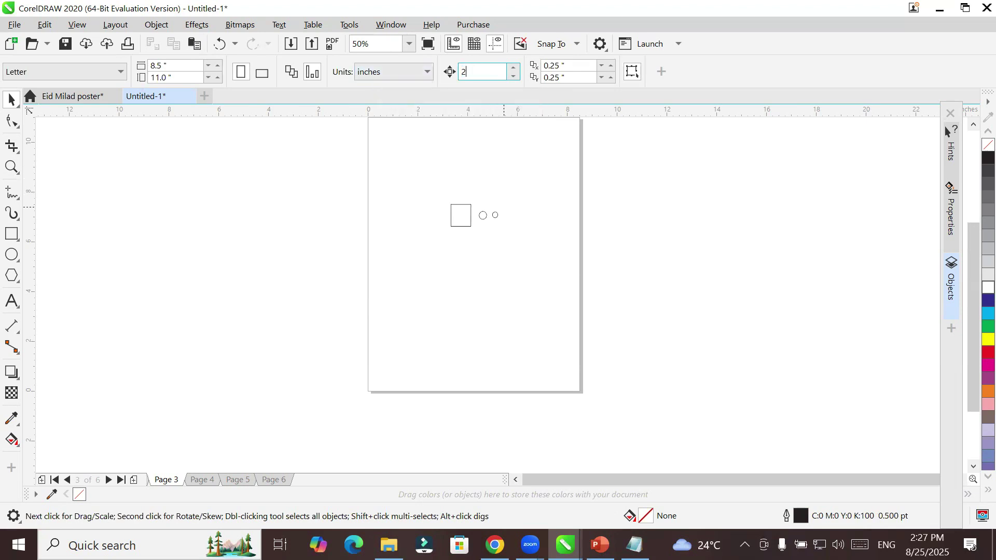
key("Return")
Step: Select all three shapes and nudge them in 2-inch steps, ending 4 inches further left and 2 inches higher
left_click_drag(437, 199, 524, 244)
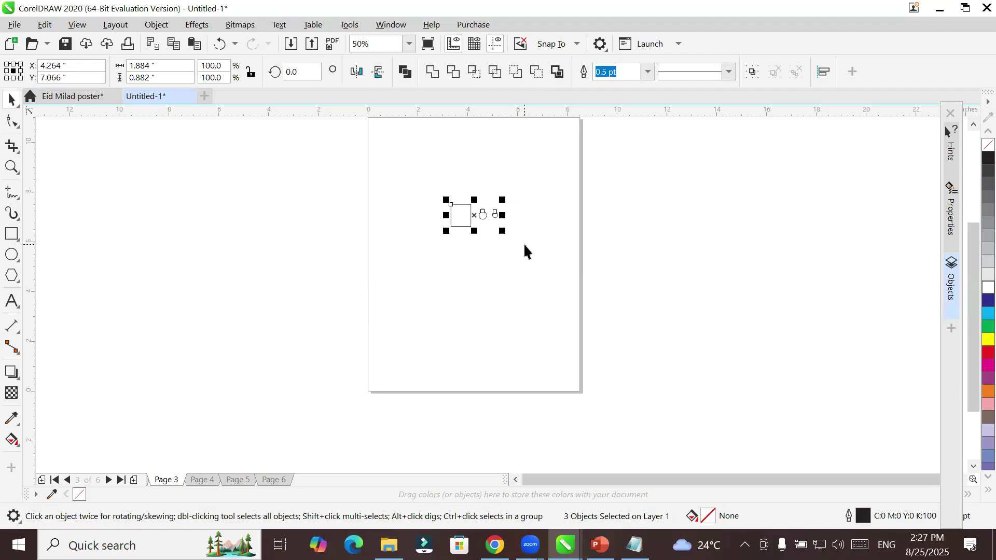
key("Down")
key("Up")
key("Up")
key("Left")
key("Right")
key("Left")
key("Right")
key("Left")
key("Right")
key("Right")
key("Right")
key("Left")
key("Left")
key("Down")
key("Down")
key("Up")
key("Up")
key("Left")
key("Left")
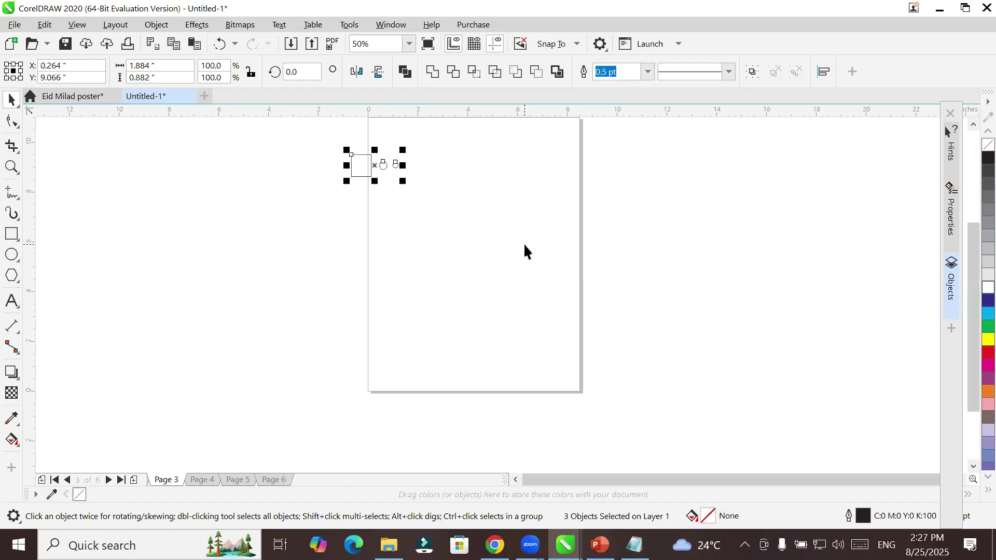
Step: Super nudge the three shapes right twice in 4-inch steps and back again
key("Right")
key("Right")
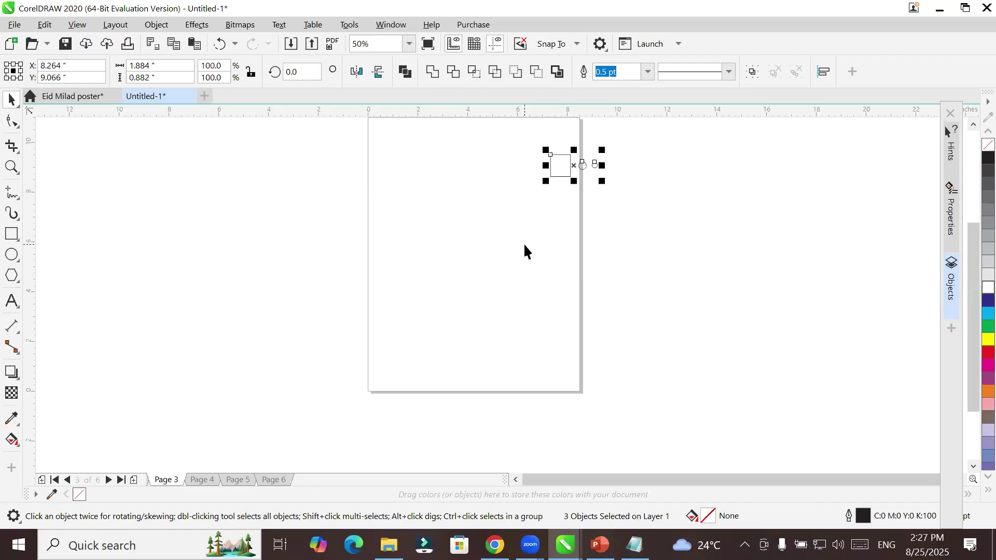
key("Left")
key("Left")
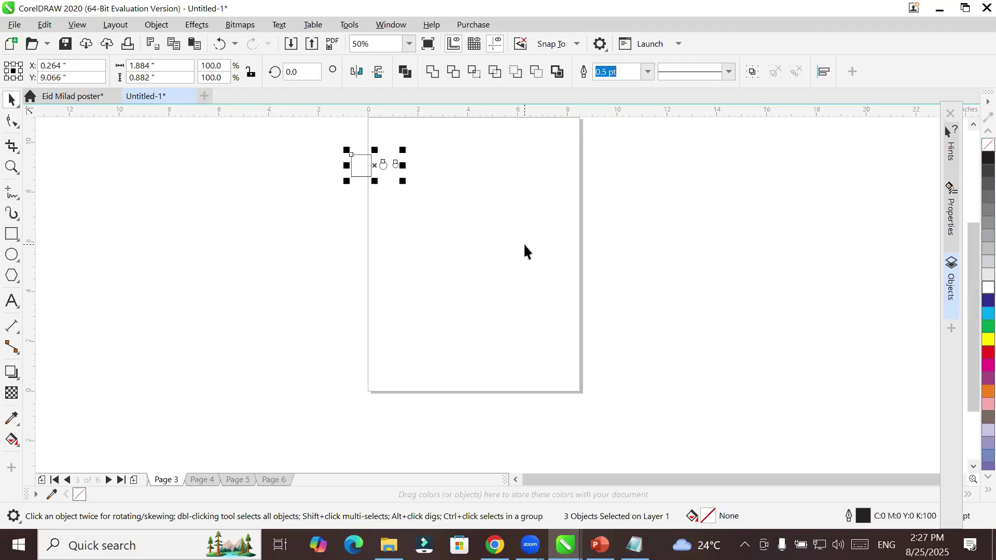
Step: Nudge the three shapes around the page: down, right, up and back left to the starting position
key("Down")
key("Down")
key("Down")
key("Down")
key("Right")
key("Right")
key("Up")
key("Up")
key("Up")
key("Up")
key("Left")
key("Left")
Step: Super nudge the three shapes sideways in 4-inch steps, ending 4 inches further right, and move them 2 inches down
key("shift+Right")
key("shift+Left")
key("shift+Right")
key("shift+Left")
key("shift+Right")
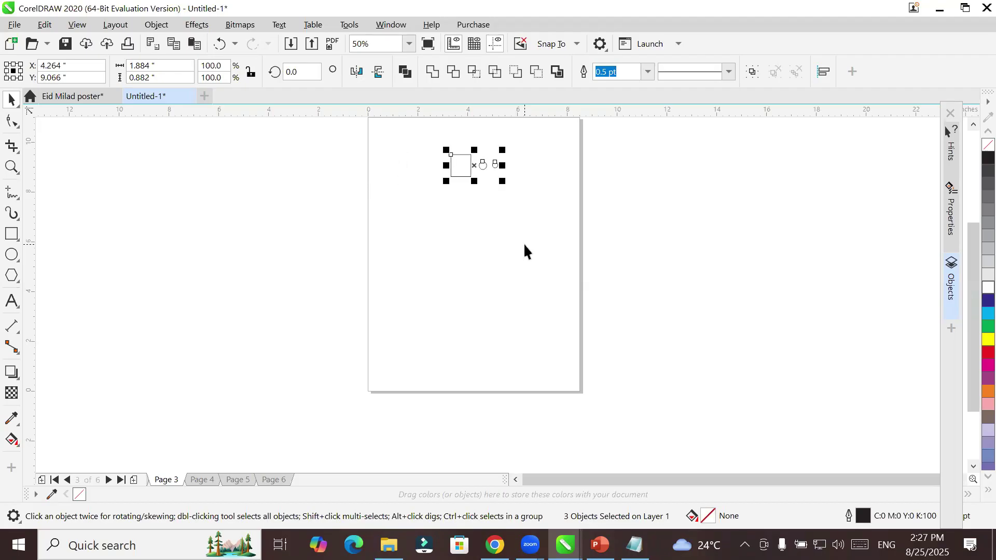
key("Down")
key("Down")
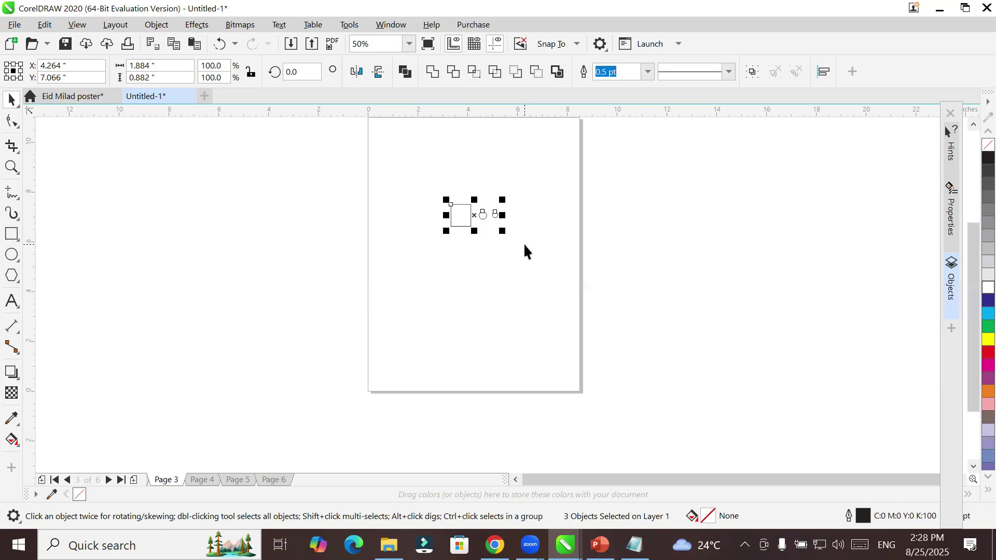
Step: Nudge the three shapes up, down and left in 2-inch steps, ending 2 inches further left and 2 inches higher
key("Down")
key("Down")
key("Up")
key("Up")
key("Up")
key("Left")
key("Down")
key("Down")
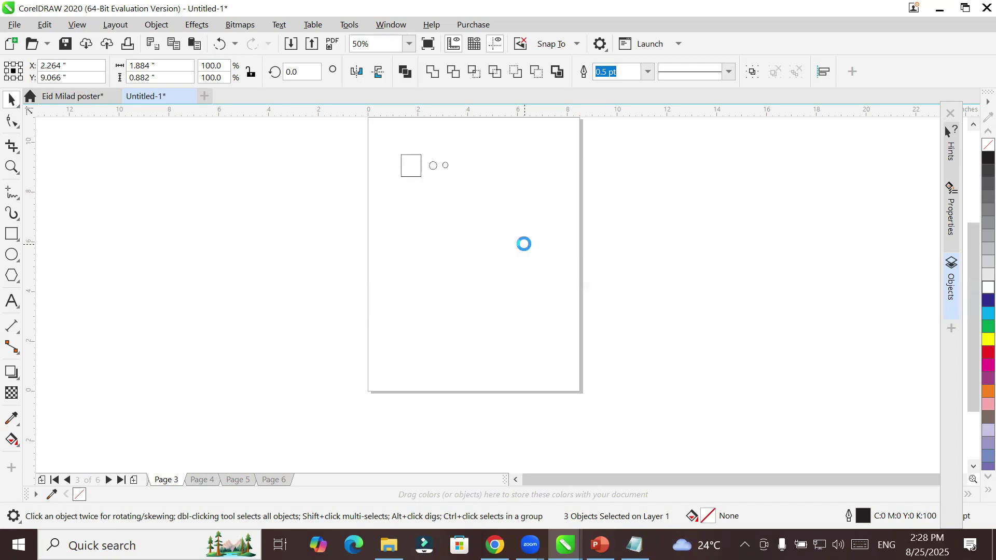
key("Up")
key("Up")
key("Down")
key("Down")
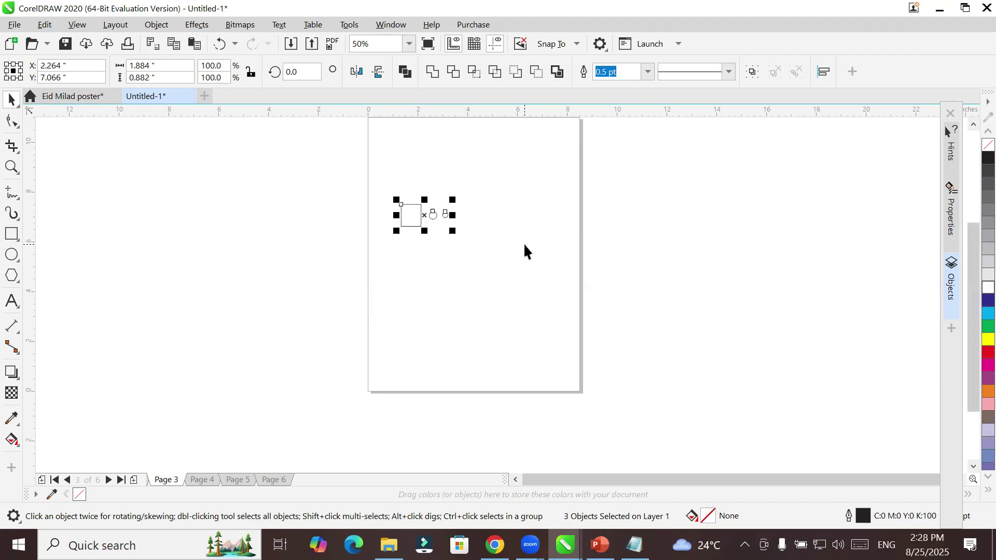
key("Up")
key("Up")
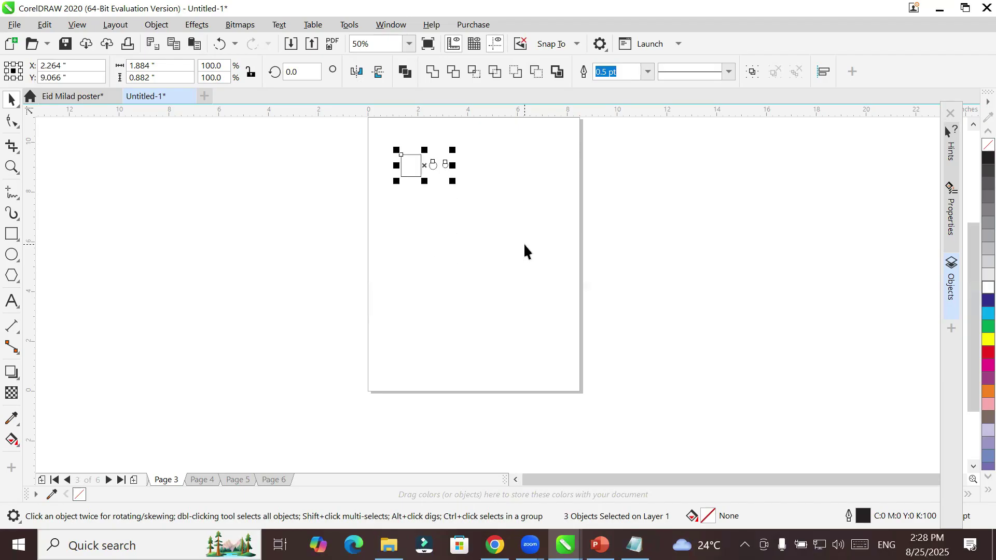
Step: Nudge the three shapes up and down the page, ending 3 inches lower
key("Down")
key("Down")
key("Up")
key("Up")
key("Down")
key("Down")
key("Up")
key("Up")
key("Down")
key("Down")
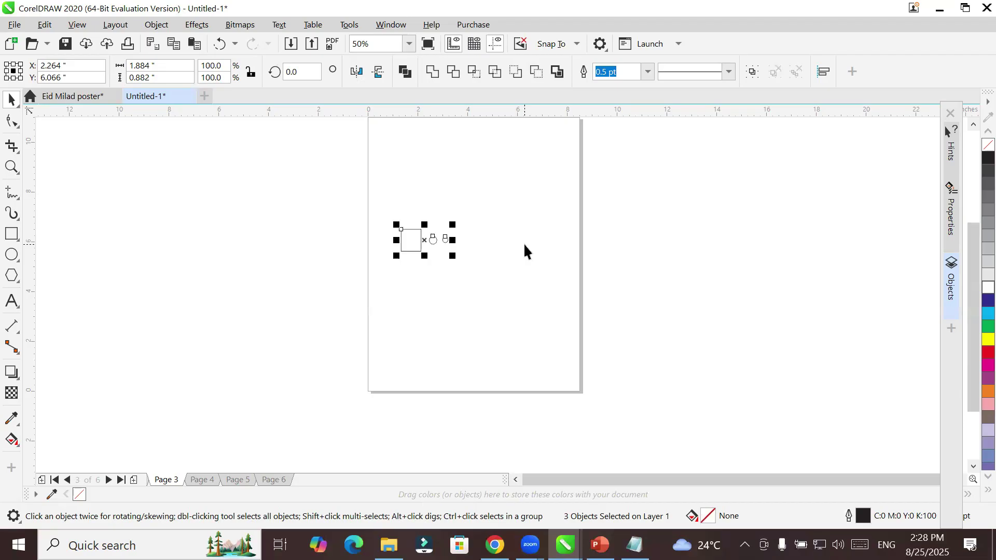
Step: Move the three shapes 10 inches left off the page, keeping their vertical position
key("Down")
key("Down")
key("Left")
key("Left")
key("Left")
key("Left")
key("Left")
key("Up")
key("Up")
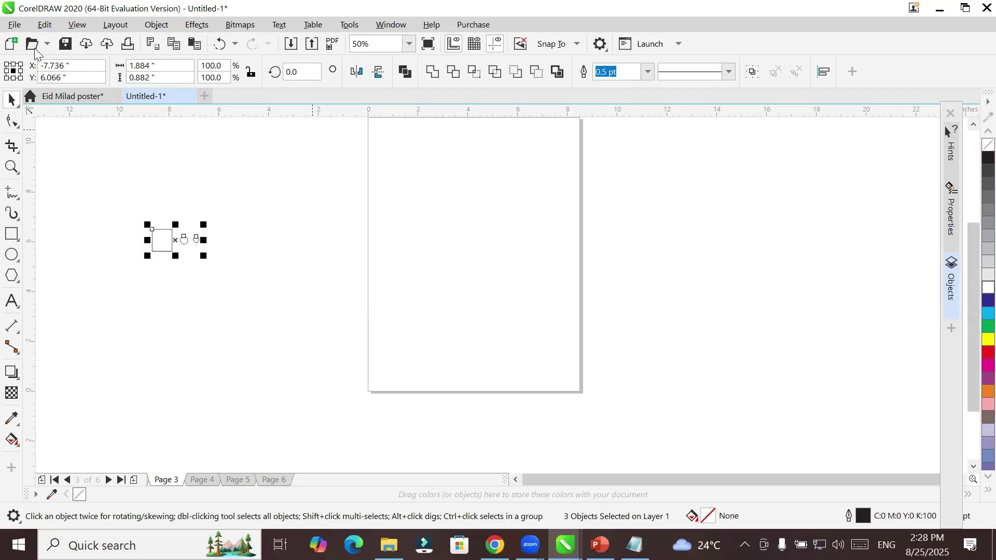
Step: Duplicate the three shapes 15 times to form a diagonal row rising to the right beside the page
left_click(45, 25)
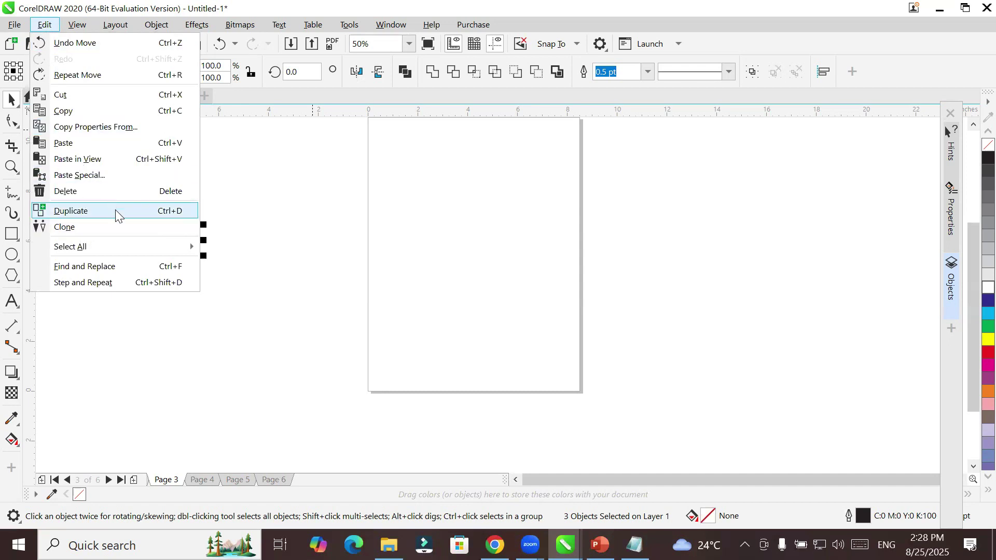
left_click(803, 196)
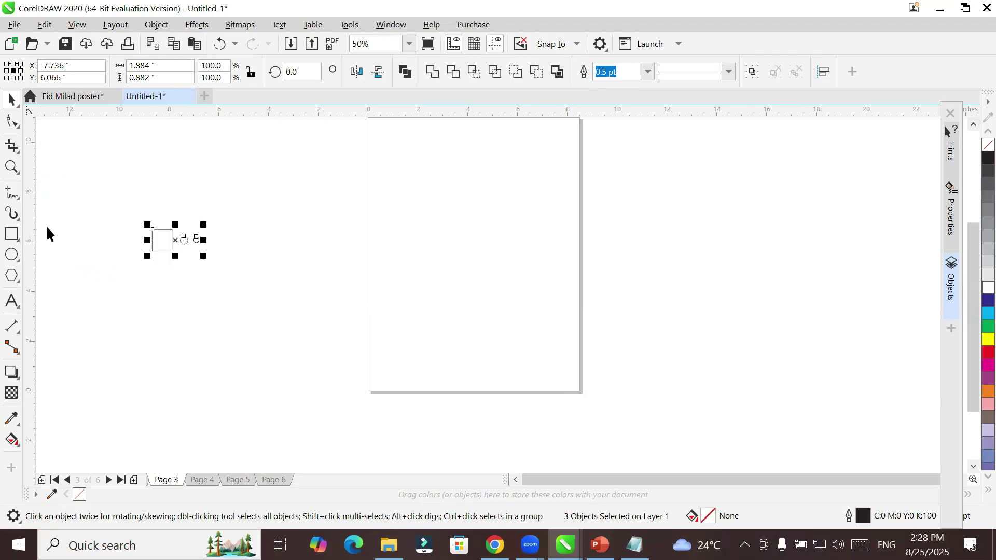
left_click_drag(136, 206, 249, 284)
key("ctrl+d")
key("ctrl+d")
key("ctrl+d")
key("ctrl+d")
key("ctrl+d")
key("ctrl+d")
key("ctrl+d")
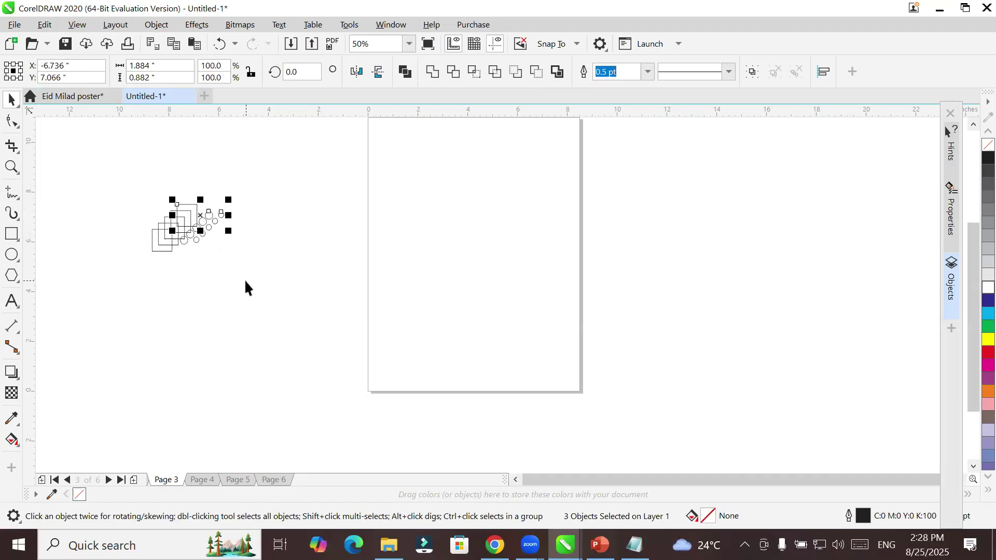
key("ctrl+d")
key("ctrl+d")
key("ctrl+d")
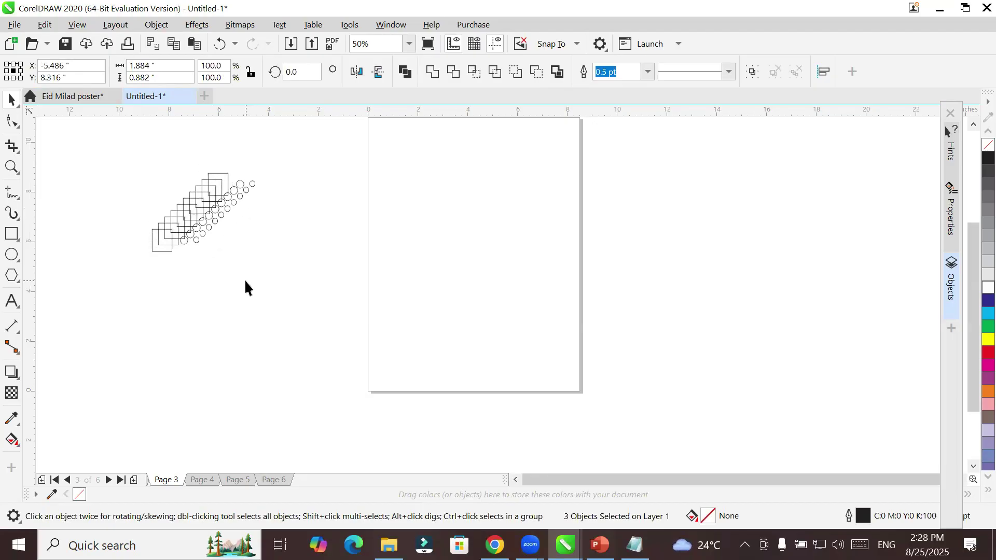
key("ctrl+d")
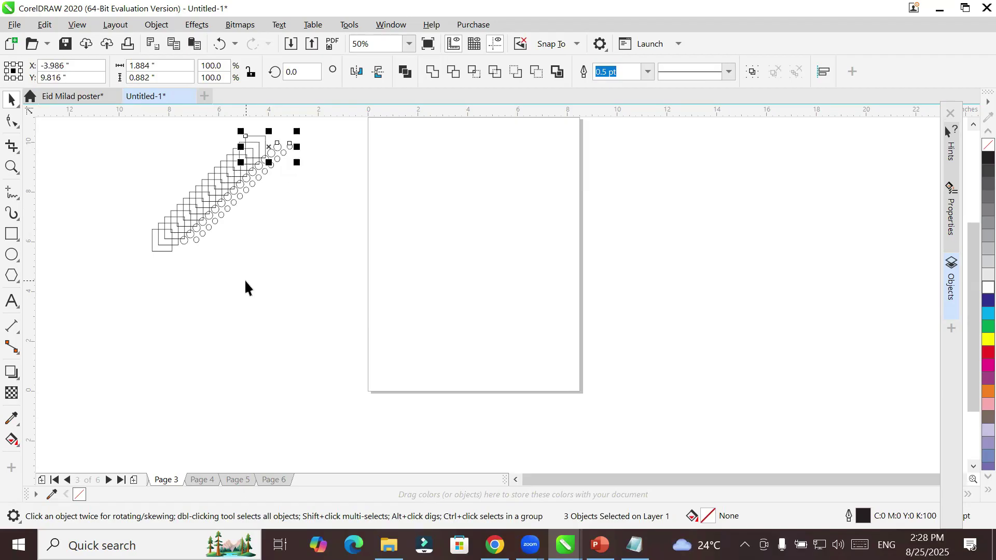
Step: Add the artistic text "Trainings" near the lower-left corner of the page
left_click(12, 301)
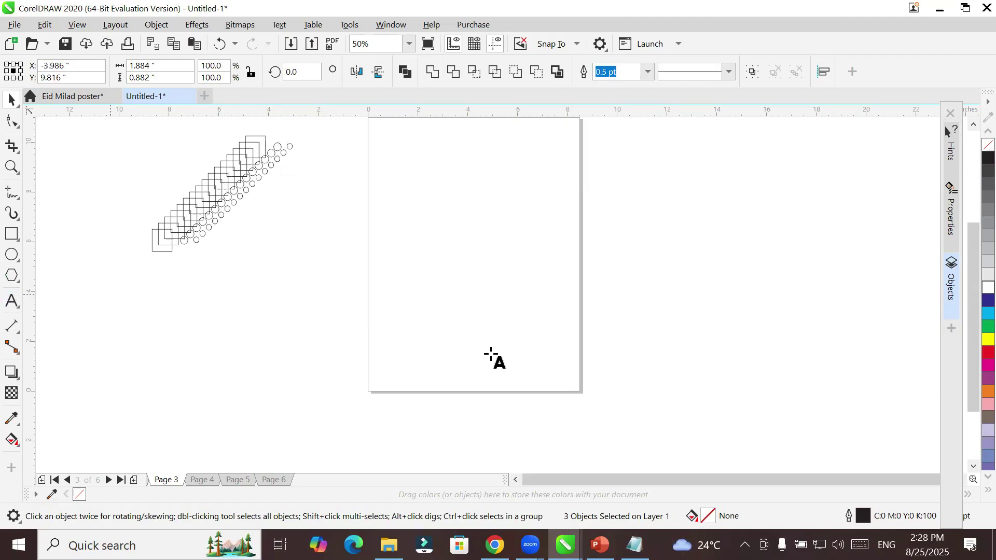
left_click(384, 342)
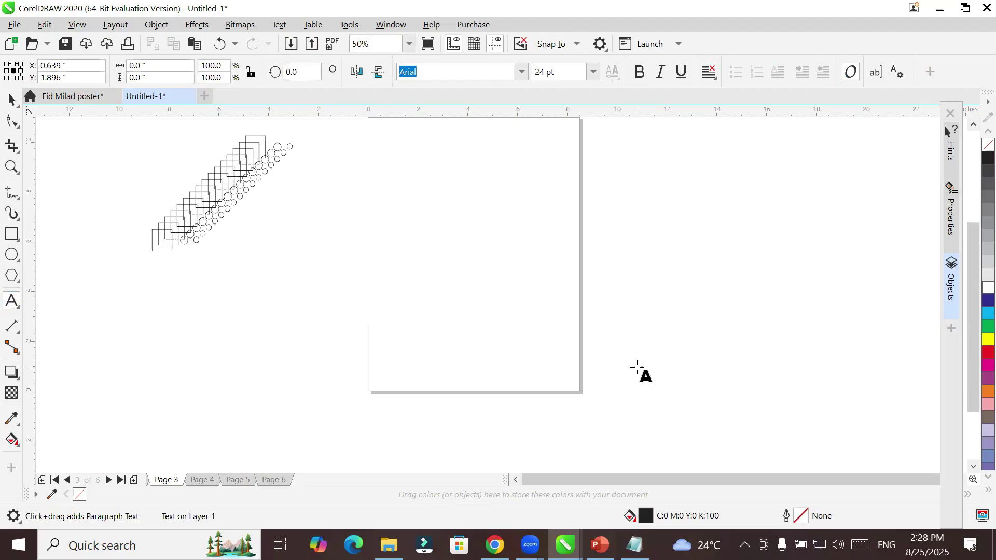
type("Tra")
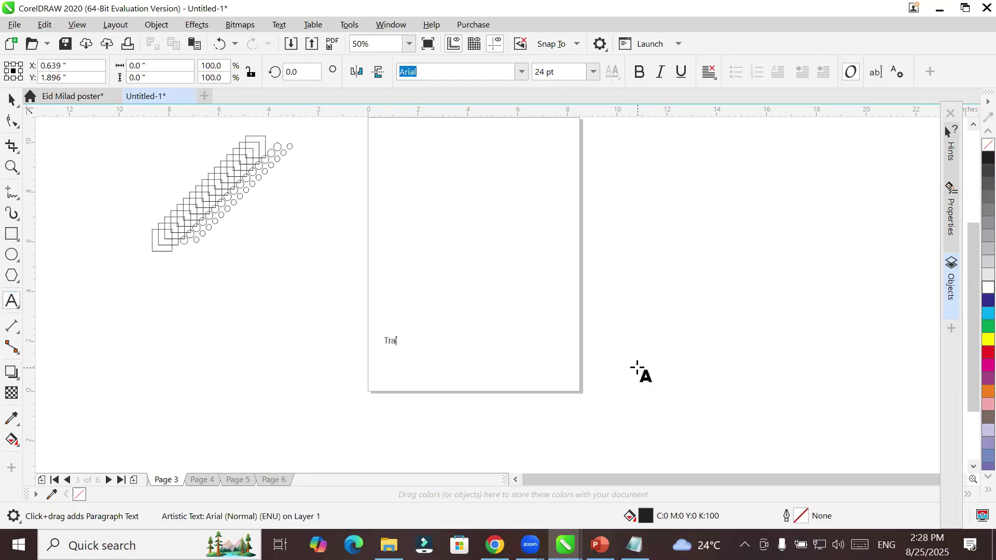
type("inings")
key("ctrl+space")
Step: Duplicate the "Trainings" text 23 times into a diagonal row rising across the page
key("ctrl+d")
key("ctrl+d")
key("ctrl+d")
key("ctrl+d")
key("ctrl+d")
key("ctrl+d")
key("ctrl+d")
key("ctrl+d")
key("ctrl+d")
key("ctrl+d")
key("ctrl+d")
key("ctrl+d")
key("ctrl+d")
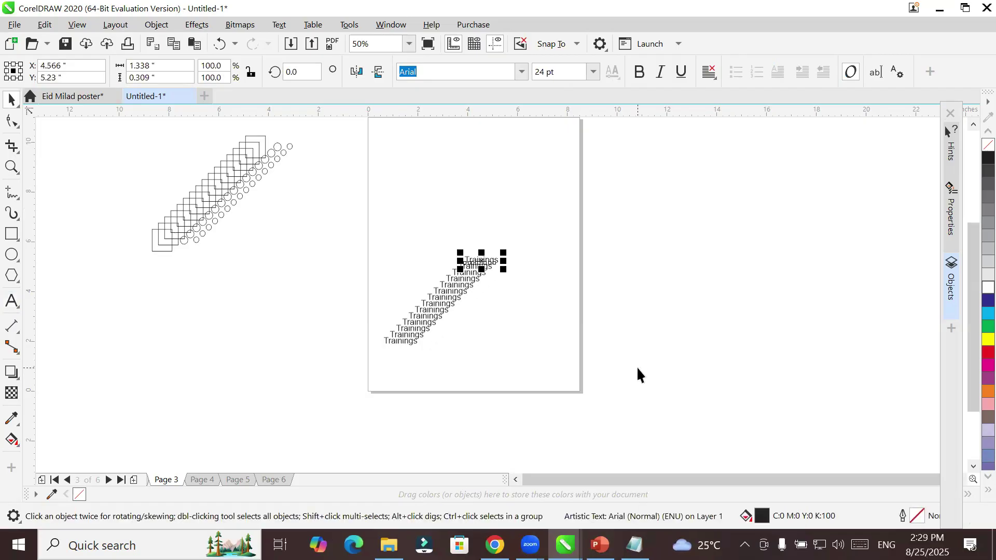
key("ctrl+d")
key("ctrl+d")
key("ctrl+d")
key("ctrl+d")
key("ctrl+d")
key("ctrl+d")
key("ctrl+d")
key("ctrl+d")
key("ctrl+d")
key("ctrl+d")
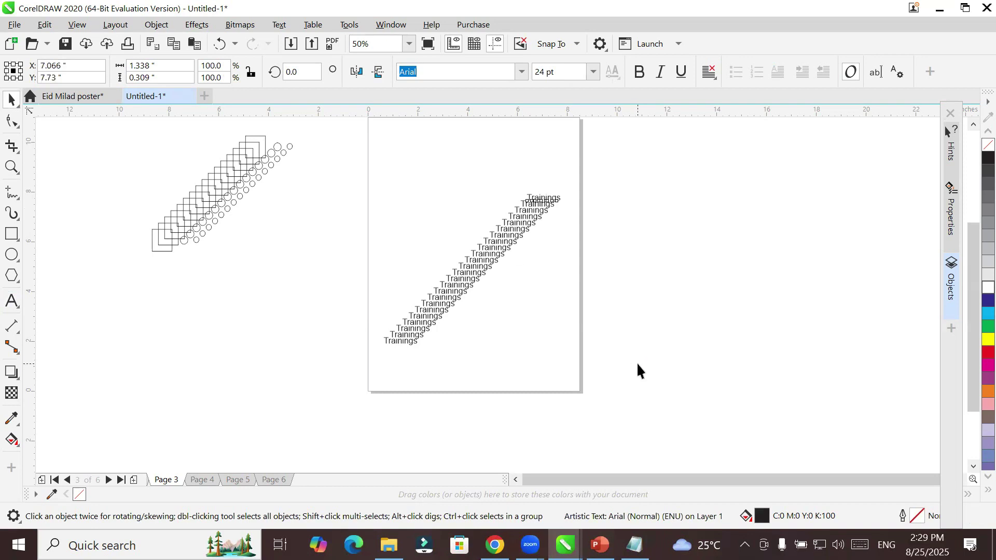
left_click(638, 343)
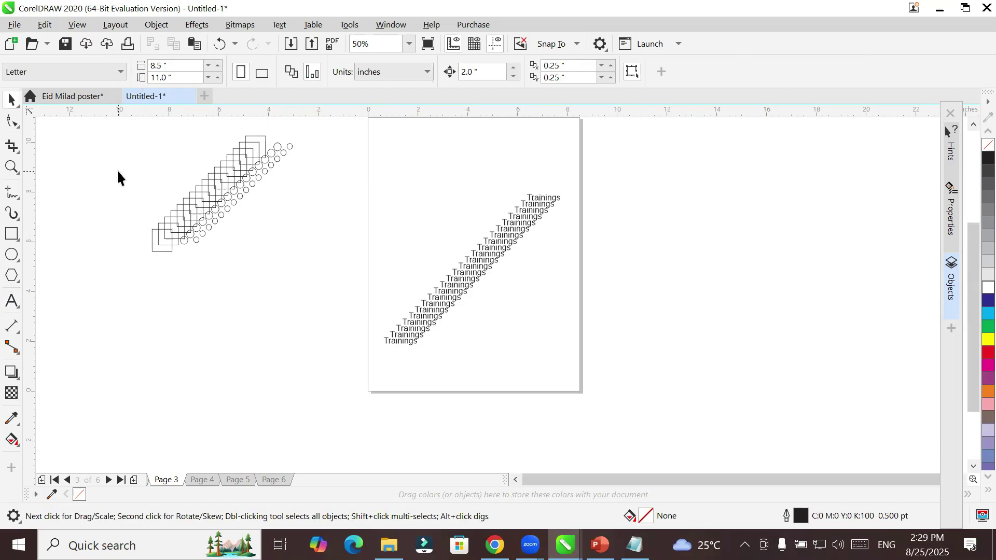
Step: Undo all the duplicates of the "Trainings" text so only the original remains
key("ctrl+z")
key("ctrl+z")
key("ctrl+z")
key("ctrl+z")
key("ctrl+z")
key("ctrl+z")
key("ctrl+z")
key("ctrl+z")
key("ctrl+z")
key("ctrl+z")
key("ctrl+z")
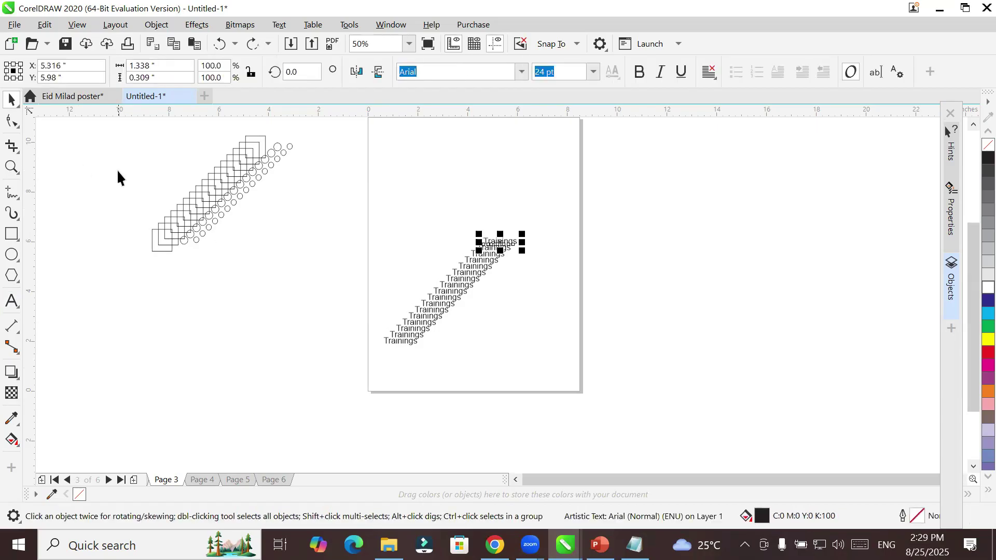
key("ctrl+z")
key("ctrl+z")
key("ctrl+z")
key("ctrl+z")
key("ctrl+z")
key("ctrl+z")
key("ctrl+z")
key("ctrl+z")
key("ctrl+z")
key("ctrl+z")
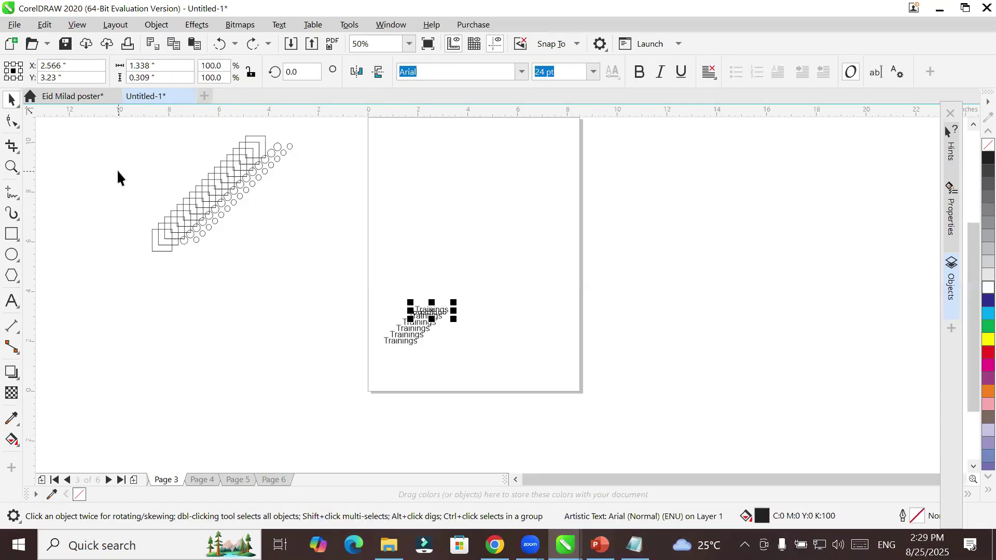
key("ctrl+z")
key("ctrl+z")
key("ctrl+z")
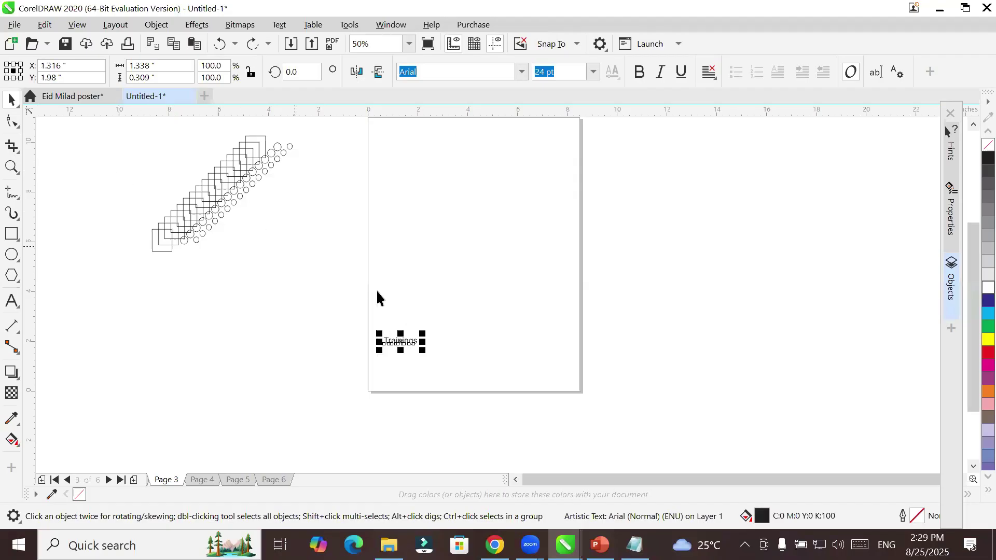
Step: Move the "Trainings" text up to the page's left edge, at about X 0.58 and Y 5.88 inches
left_click_drag(399, 342, 384, 219)
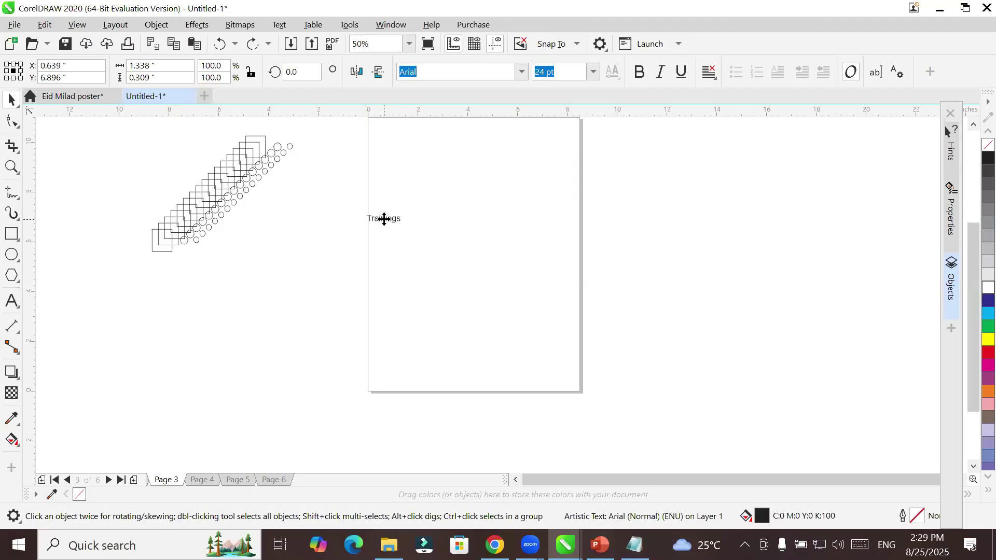
left_click(973, 126)
left_click_drag(371, 256, 369, 288)
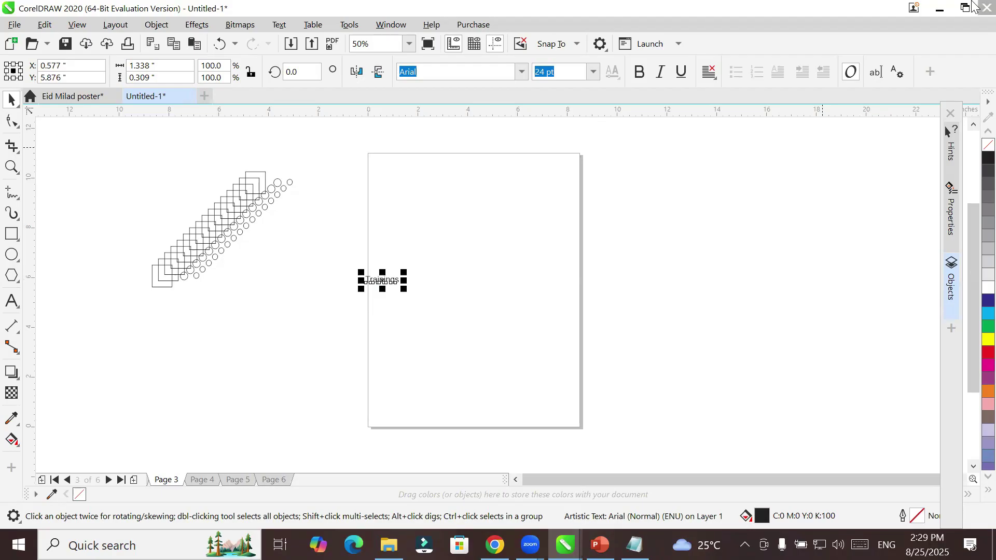
Step: Duplicate the repositioned "Trainings" text 19 times into a diagonal row rising to the page's upper edge
key("ctrl+d")
key("ctrl+d")
key("ctrl+d")
key("ctrl+d")
key("ctrl+d")
key("ctrl+d")
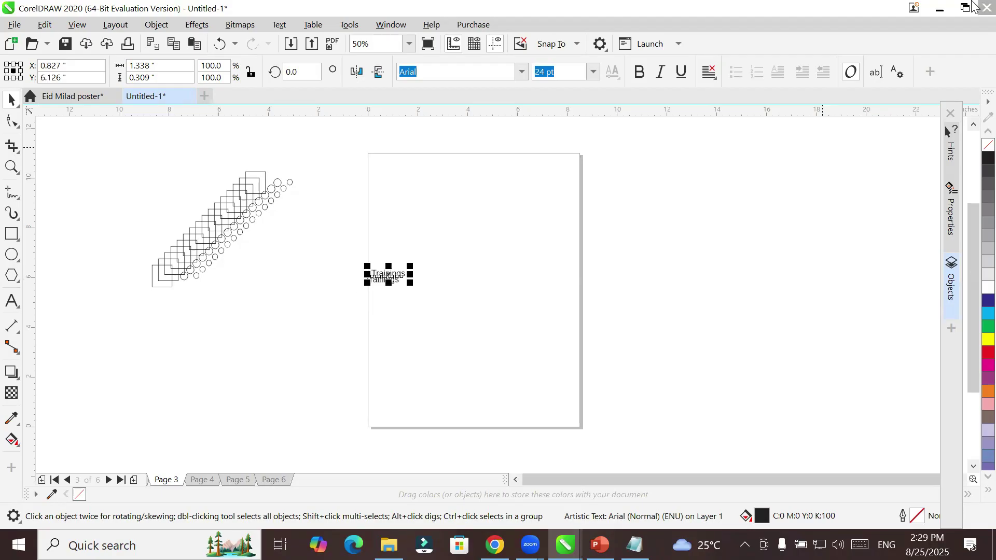
key("ctrl+d")
key("ctrl+d")
key("ctrl+d")
key("ctrl+d")
key("ctrl+d")
key("ctrl+d")
key("ctrl+d")
key("ctrl+d")
key("ctrl+d")
key("ctrl+d")
key("ctrl+d")
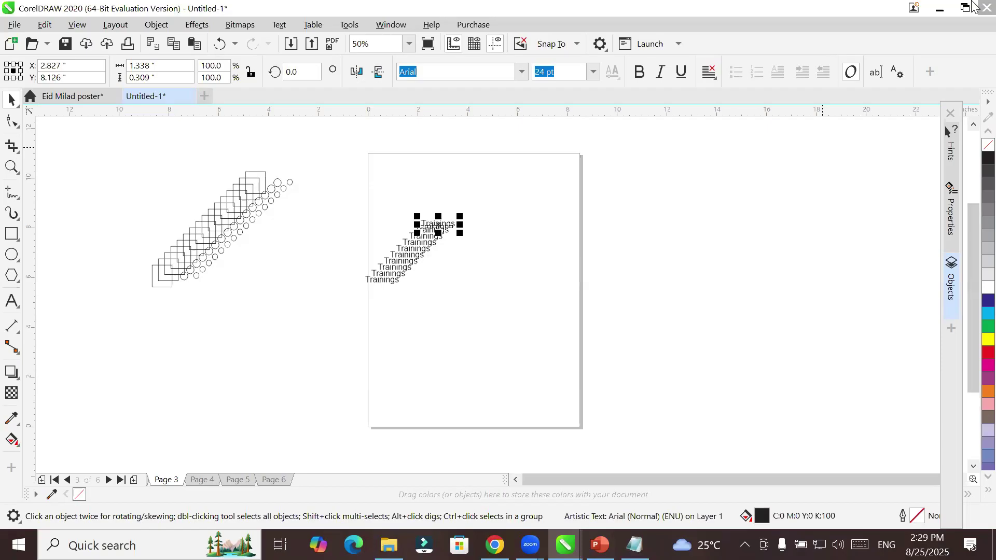
key("ctrl+d")
key("ctrl+d")
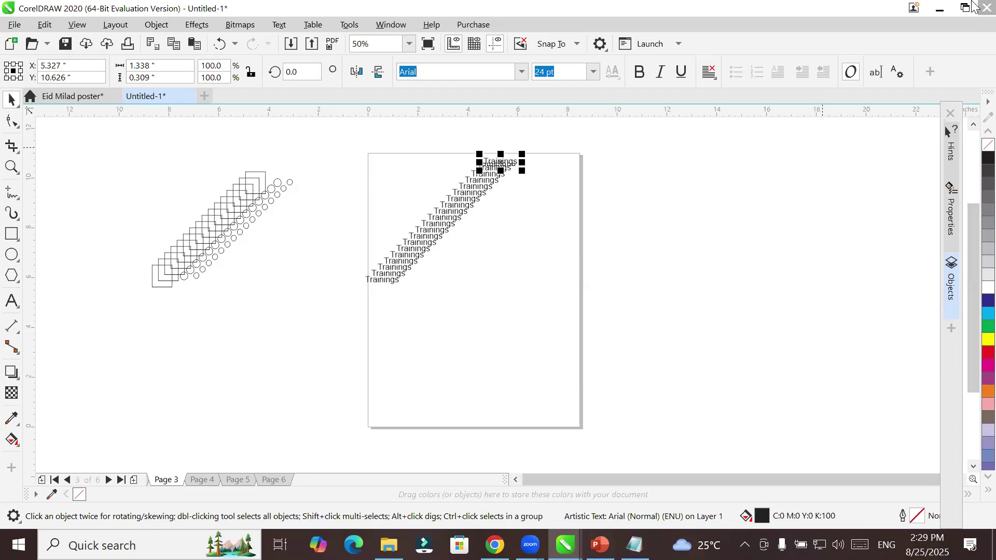
Step: Set the vertical duplicate distance to -0.25 inch, keeping the horizontal distance at 0.25 inch
left_click(387, 277)
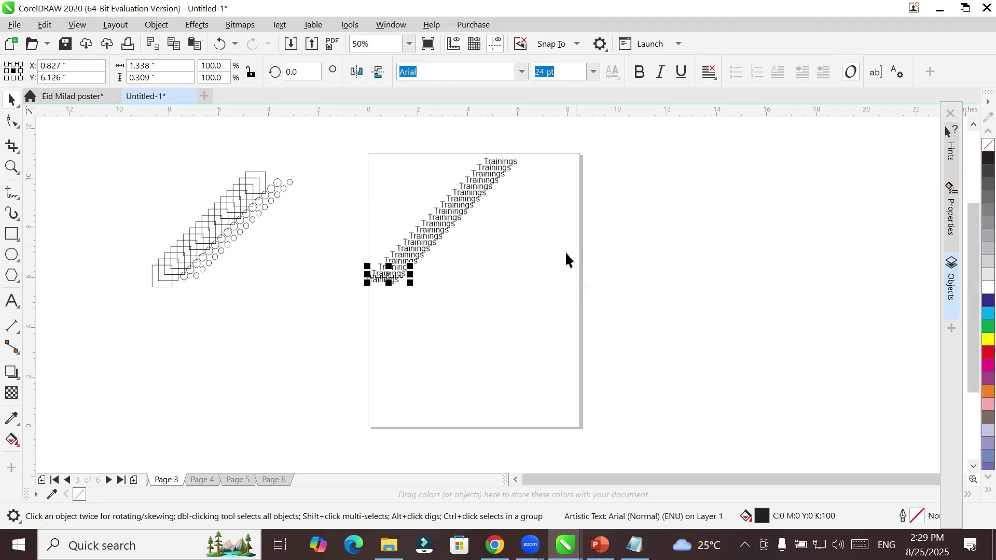
left_click(601, 239)
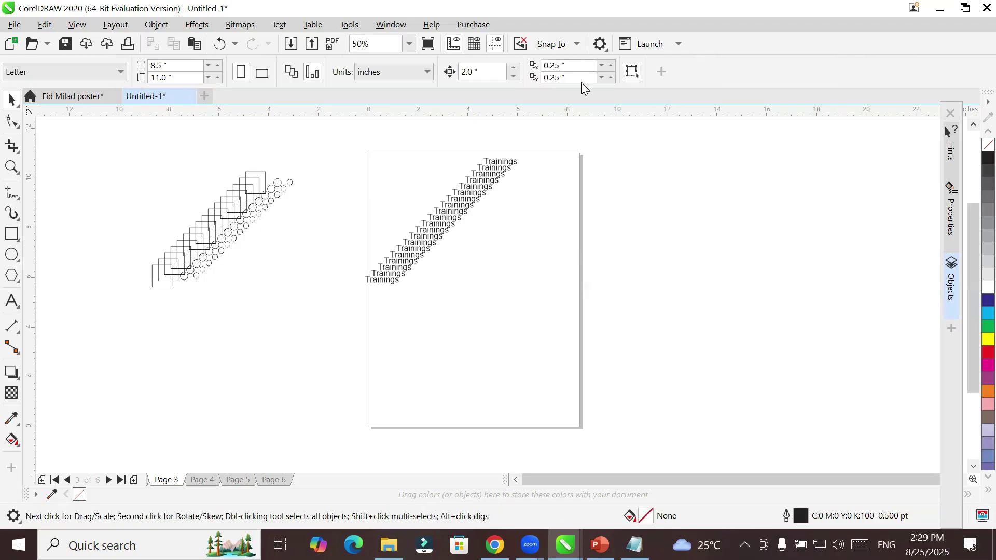
left_click(576, 65)
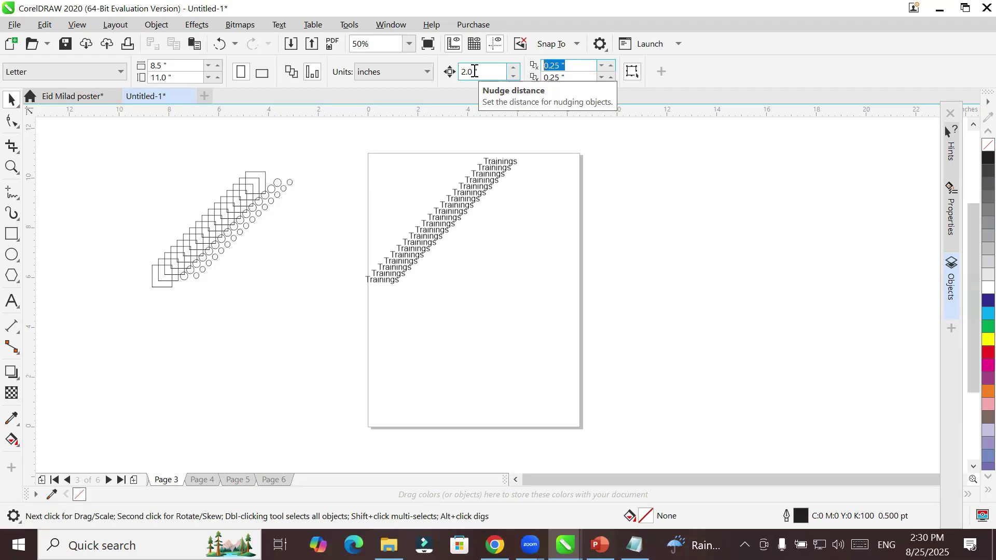
key("Return")
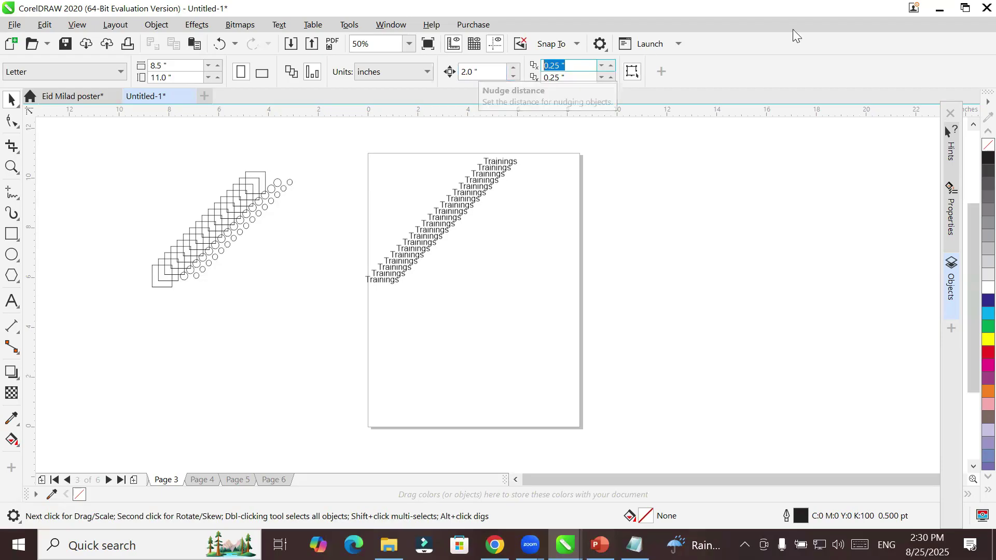
left_click(569, 77)
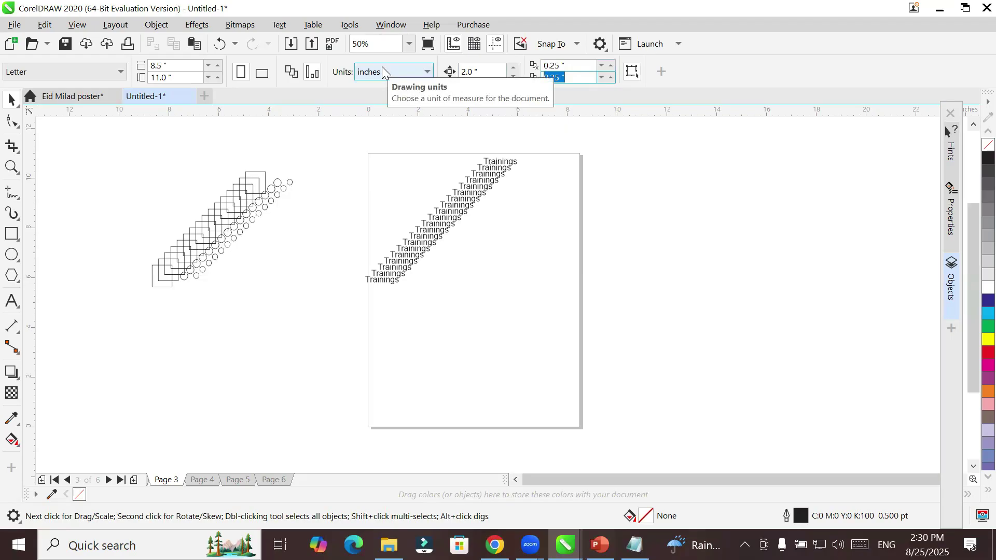
key("BackSpace")
type(".25")
key("Return")
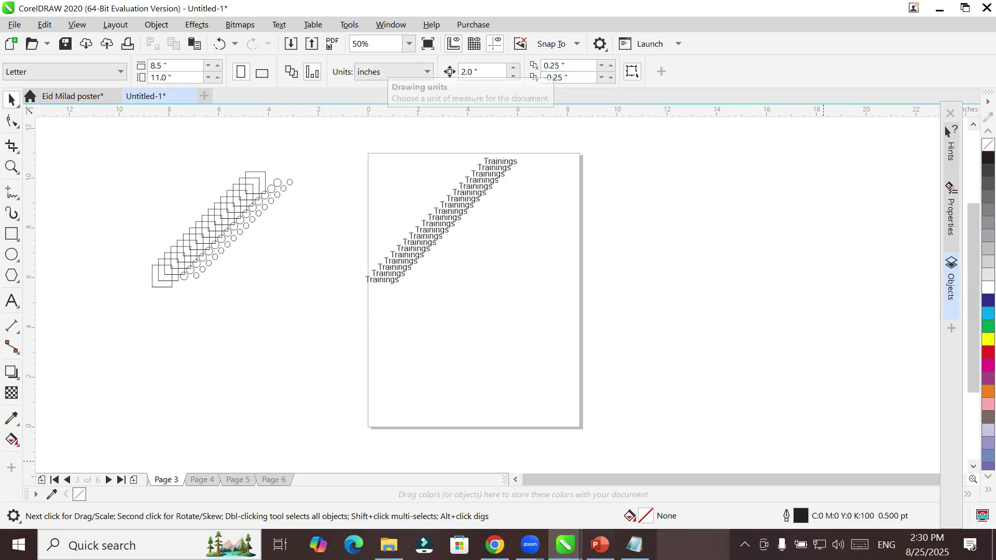
Step: Duplicate the lowest "Trainings" text 19 times into a diagonal row descending to the right, and select the last copy
left_click(373, 281)
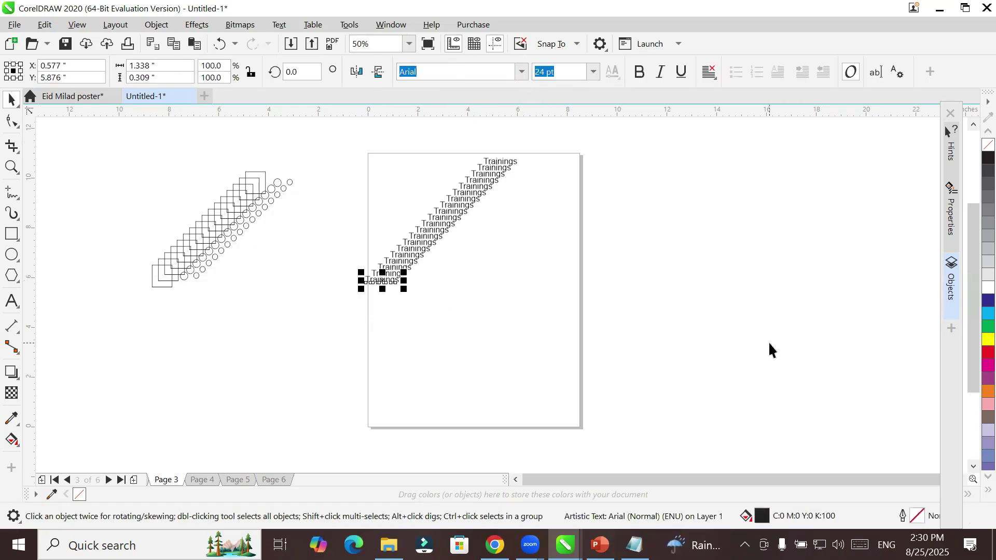
key("ctrl+d")
key("ctrl+d")
key("ctrl+d")
key("ctrl+d")
key("ctrl+d")
key("ctrl+d")
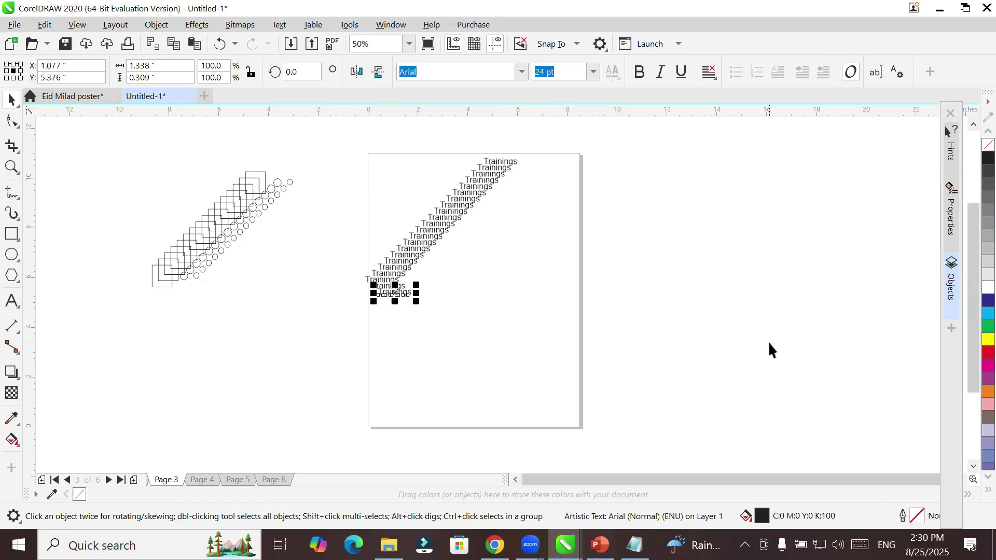
key("ctrl+d")
key("ctrl+d")
key("ctrl+d")
key("ctrl+d")
key("ctrl+d")
key("ctrl+d")
key("ctrl+d")
key("ctrl+d")
key("ctrl+d")
key("ctrl+d")
key("ctrl+d")
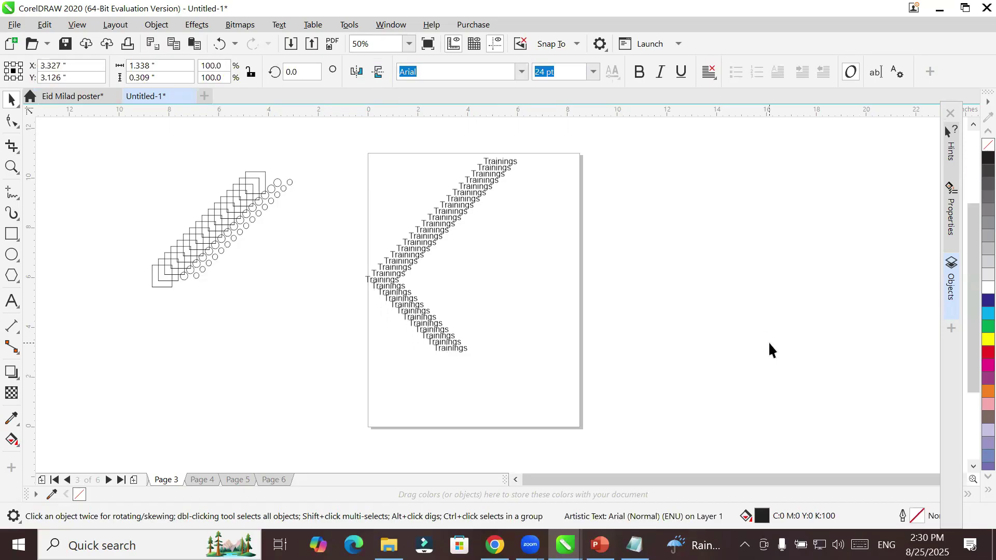
key("ctrl+d")
key("ctrl+d")
left_click(768, 341)
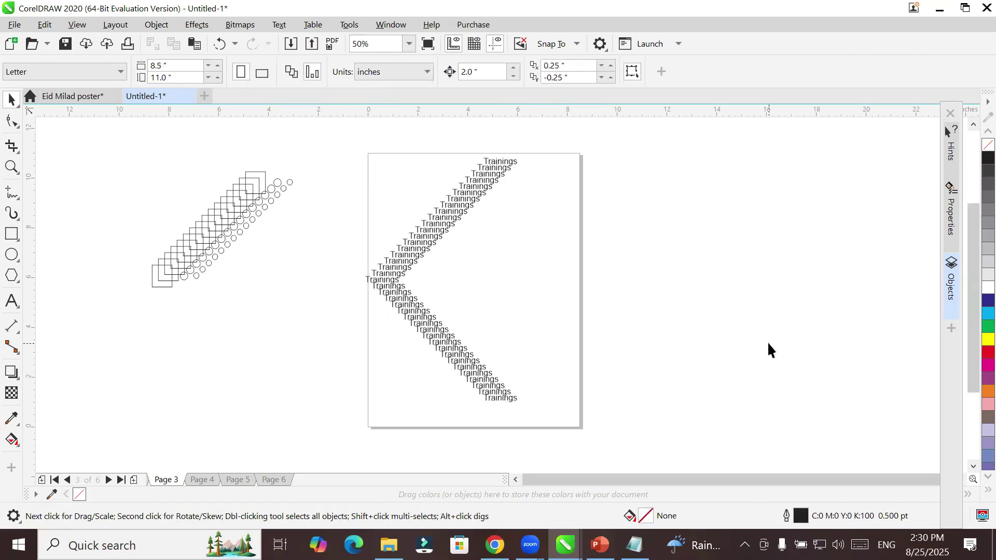
left_click(489, 395)
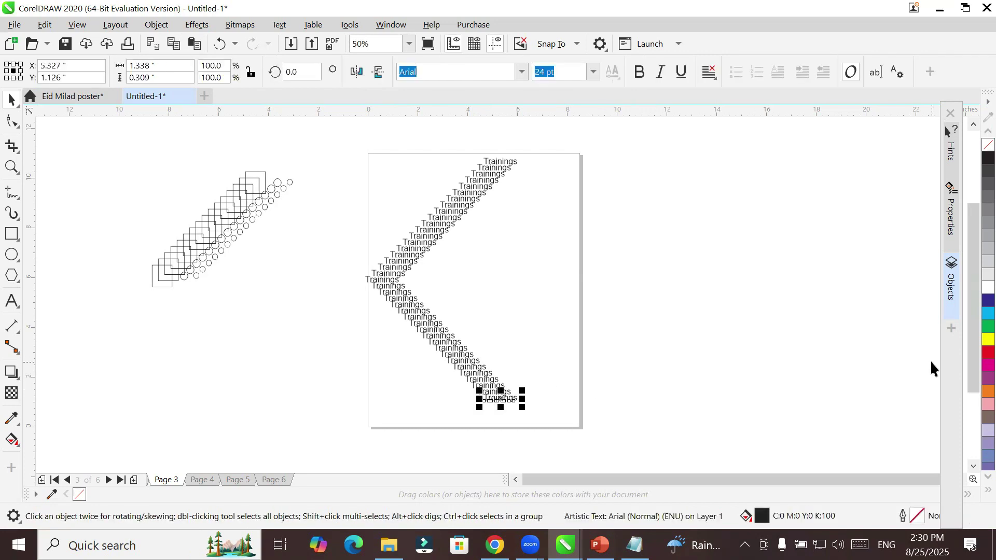
Step: Duplicate the last "Trainings" text four more times, continuing the descending diagonal row to the page's lower edge
key("ctrl+d")
key("ctrl+d")
key("ctrl+d")
key("ctrl+d")
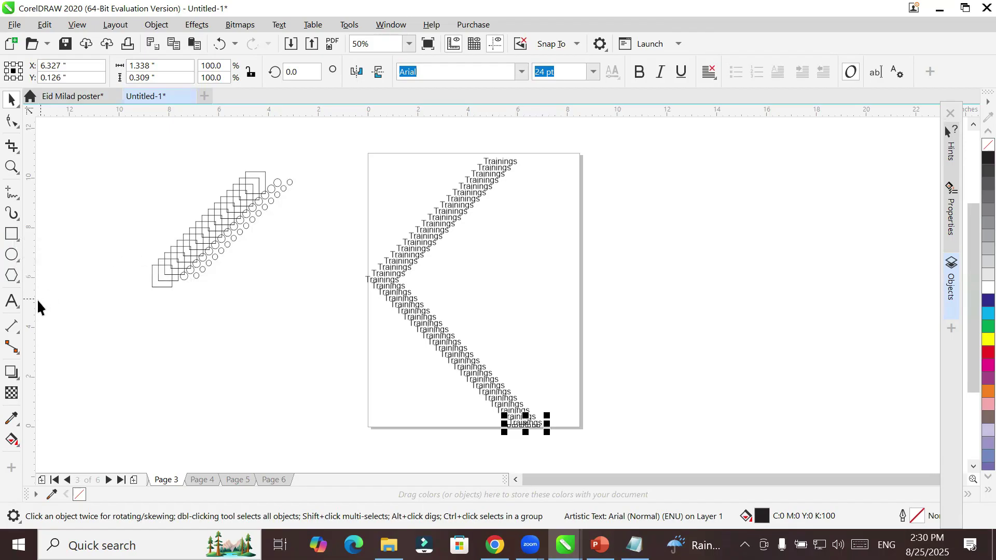
left_click(608, 291)
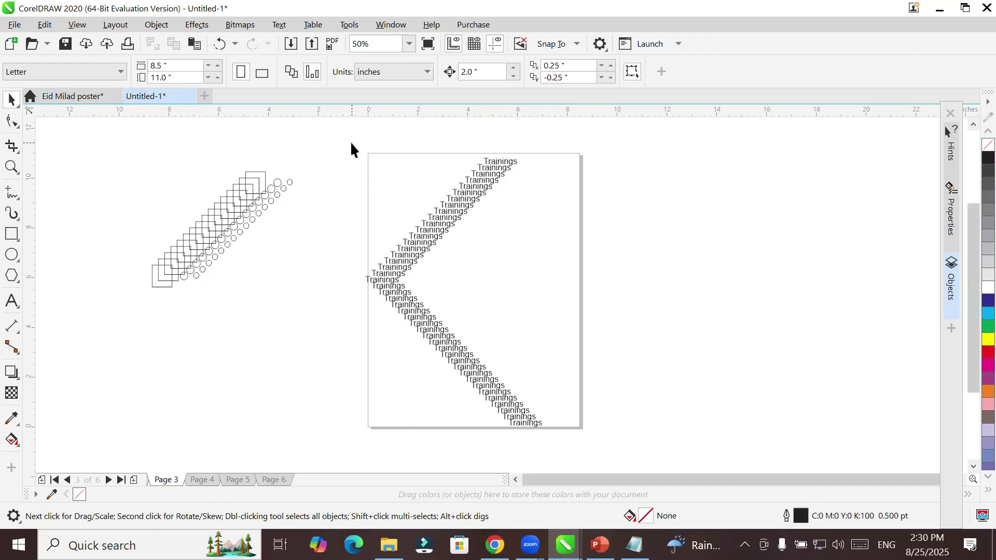
left_click_drag(354, 151, 575, 431)
Step: On page 4, draw a square of about 0.75 inch at the page's upper-left corner and fill it with red
left_click(200, 480)
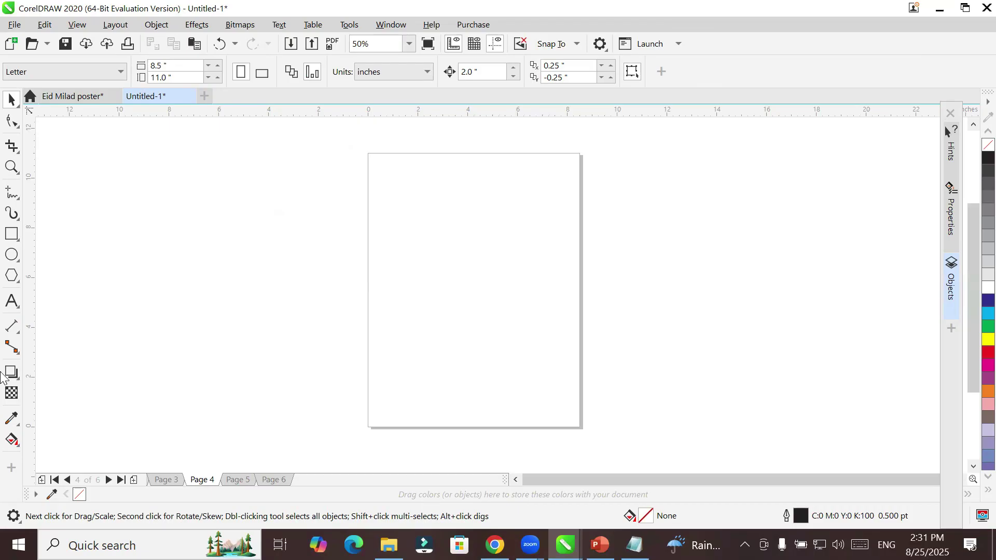
left_click(13, 234)
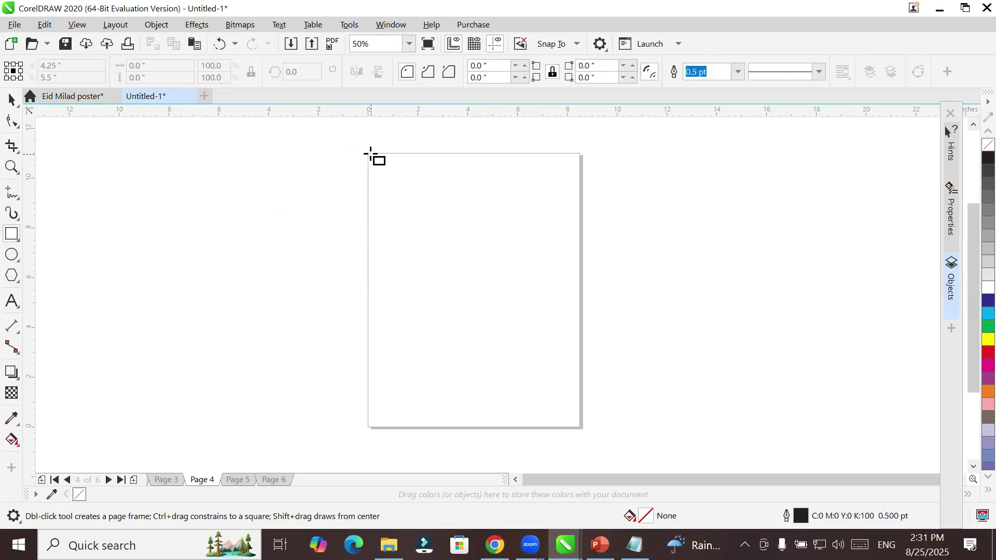
left_click_drag(370, 155, 390, 173)
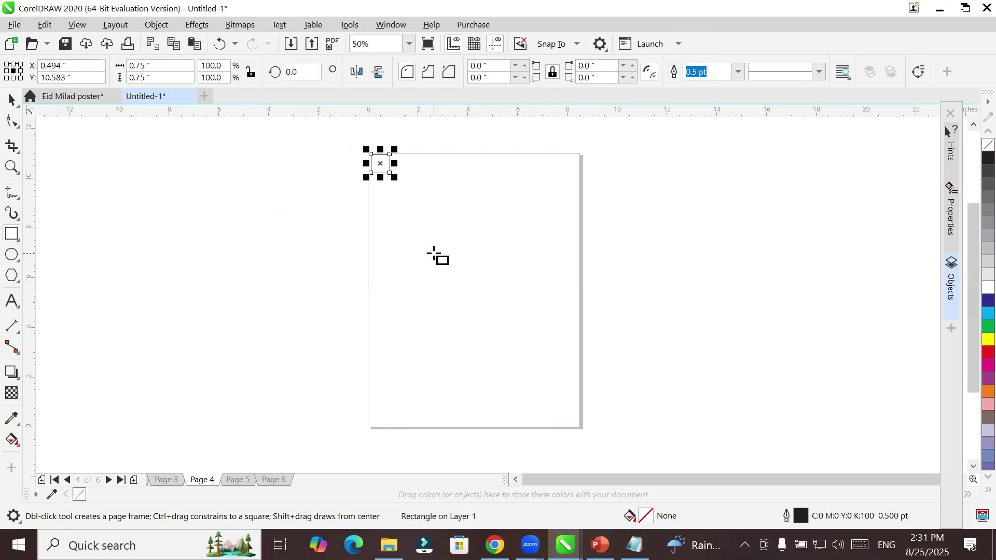
left_click(988, 352)
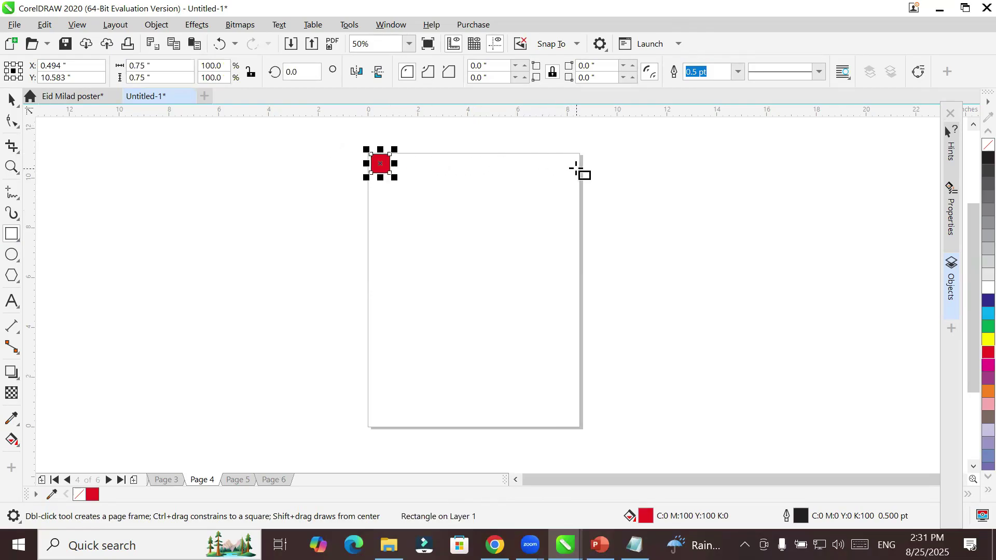
Step: Move the red square against the page's left edge and set its width and height to 1 inch
left_click(11, 99)
key("Left")
key("Right")
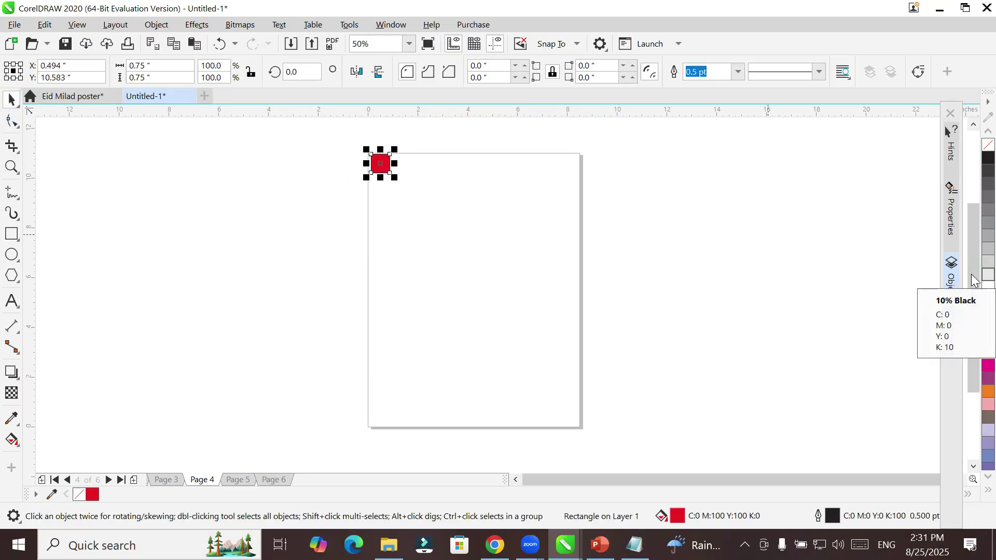
scroll(567, 176, "up", 1)
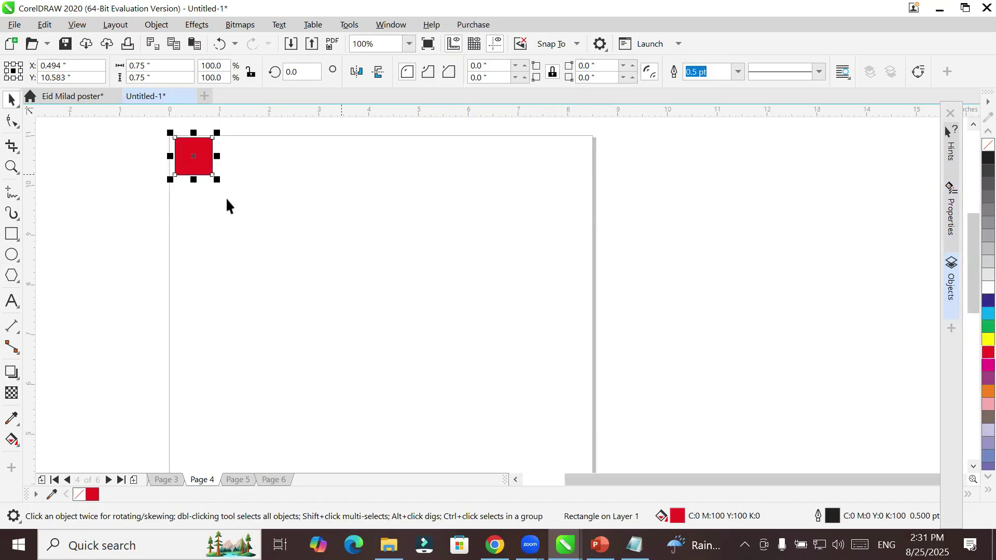
left_click_drag(196, 163, 190, 167)
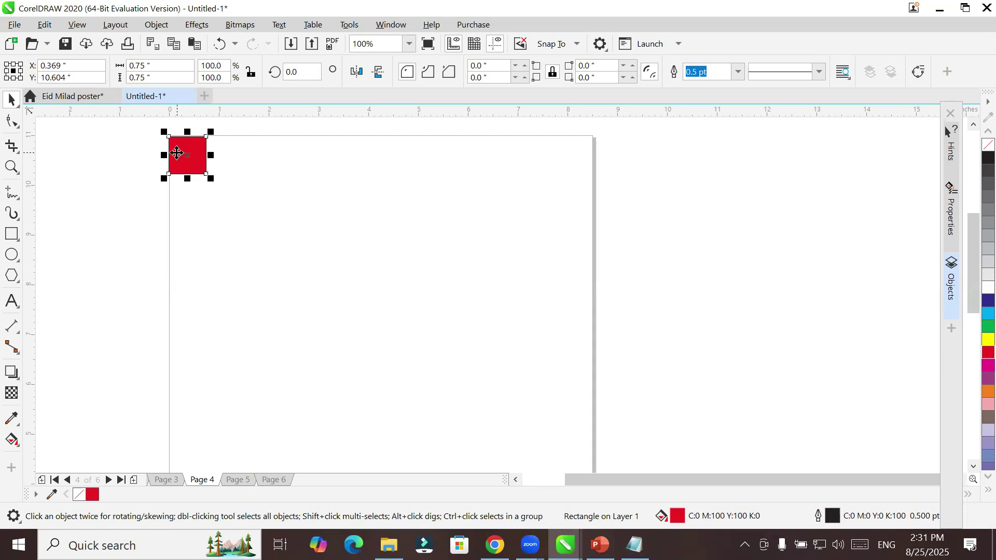
left_click(164, 66)
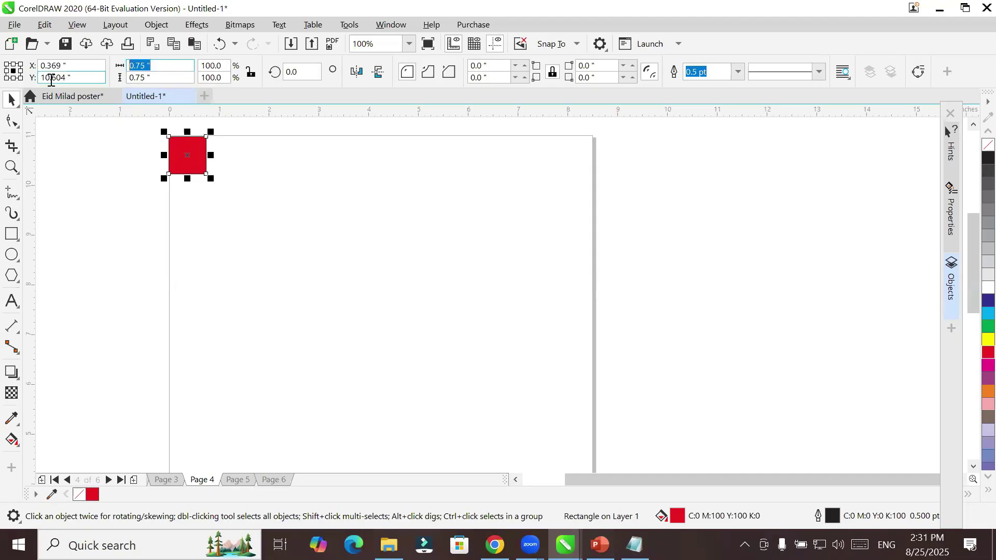
type("1")
key("Tab")
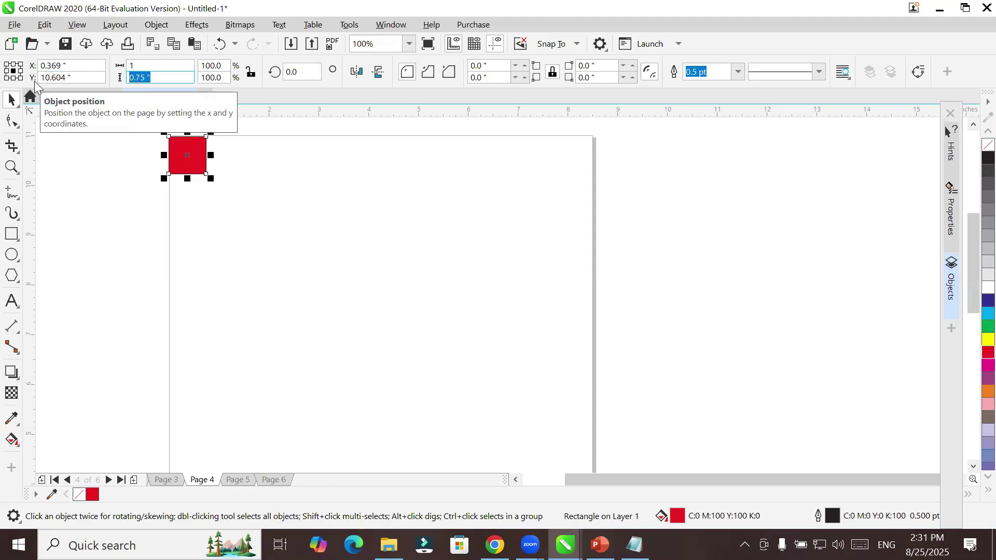
type("1")
key("Return")
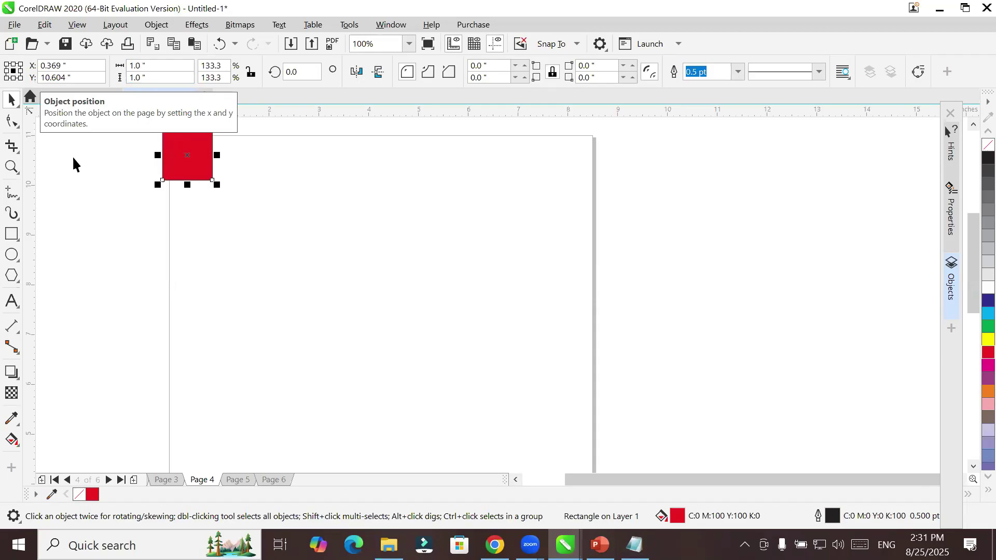
Step: Fit the enlarged red square into the page's upper-left corner, at about X 0.515 and Y 10.531 inches
left_click_drag(198, 164, 204, 172)
key("Up")
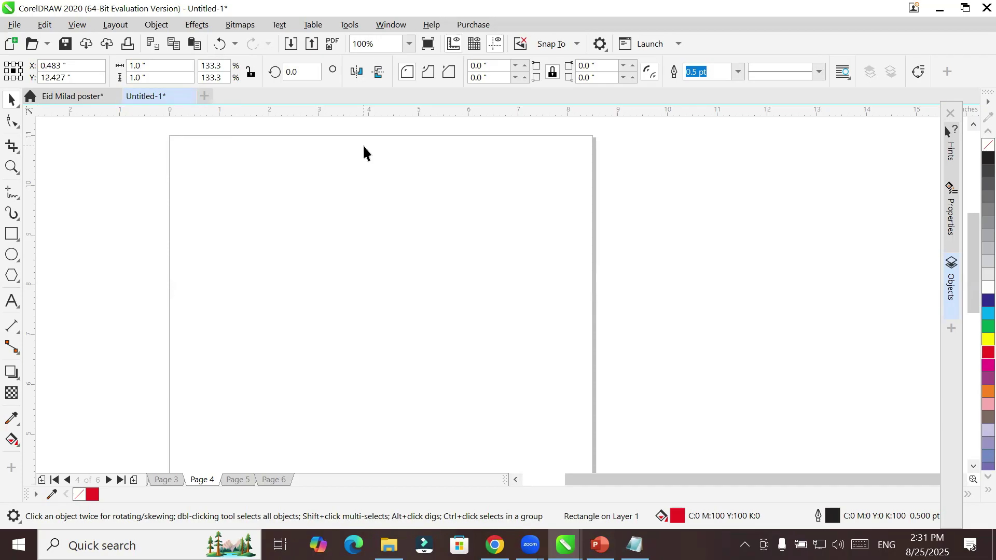
key("Down")
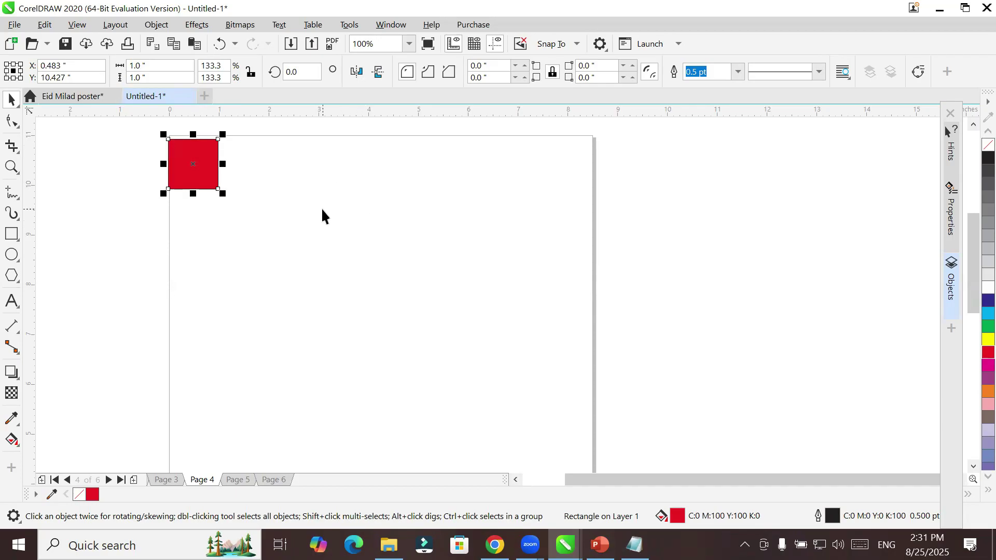
left_click_drag(198, 178, 201, 175)
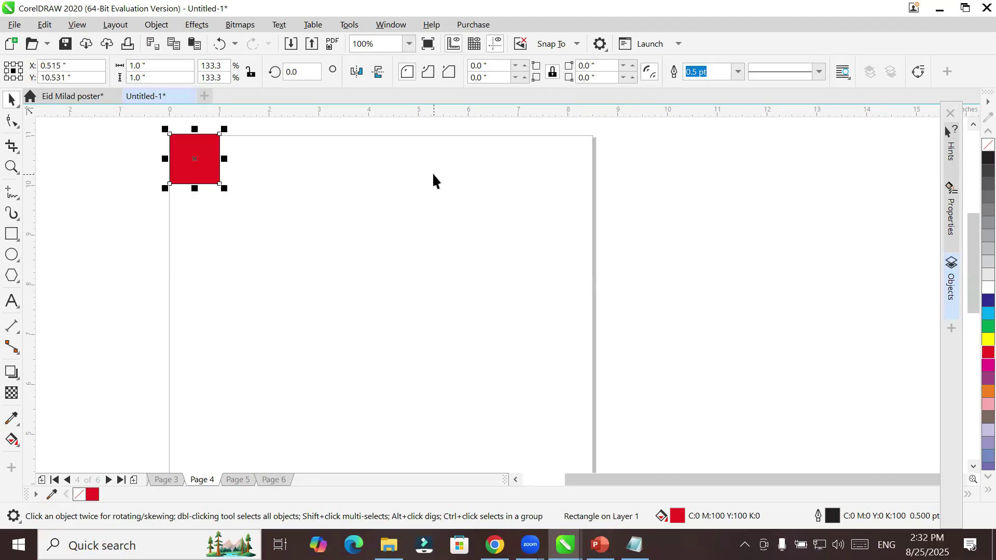
Step: Duplicate the red square eight times into a diagonal row descending to the right
left_click(973, 126)
left_click(973, 126)
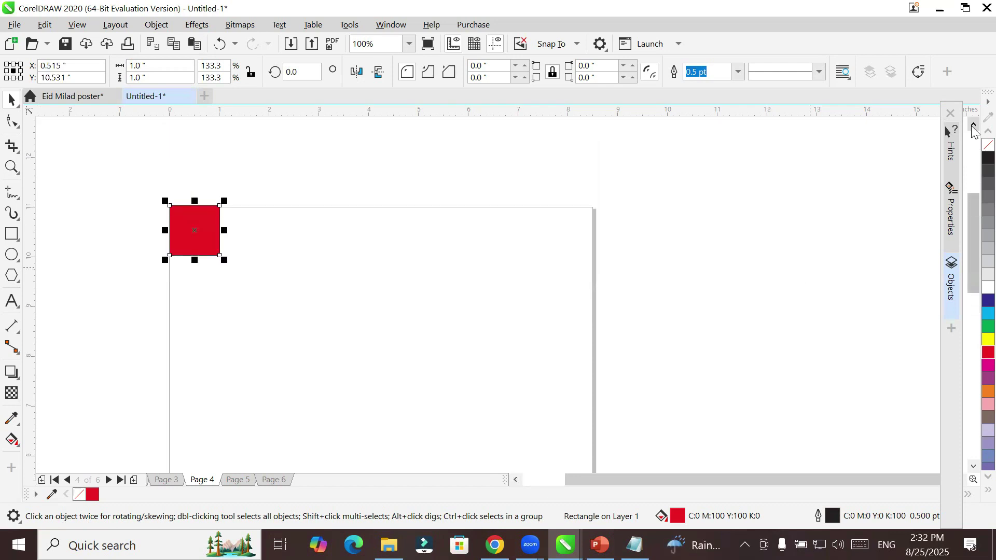
key("ctrl+d")
key("ctrl+d")
key("ctrl+d")
key("ctrl+d")
key("ctrl+d")
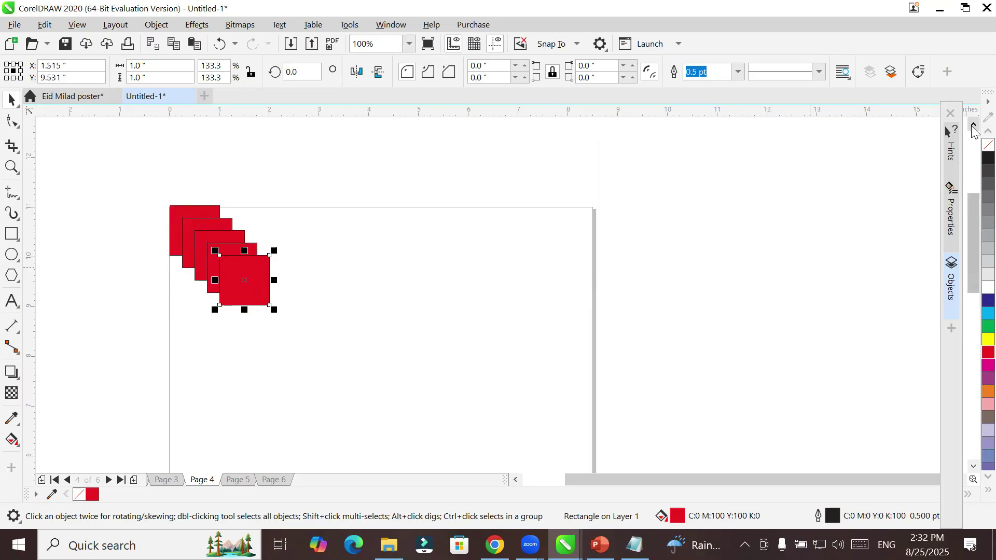
key("ctrl+d")
key("ctrl+d")
key("ctrl+d")
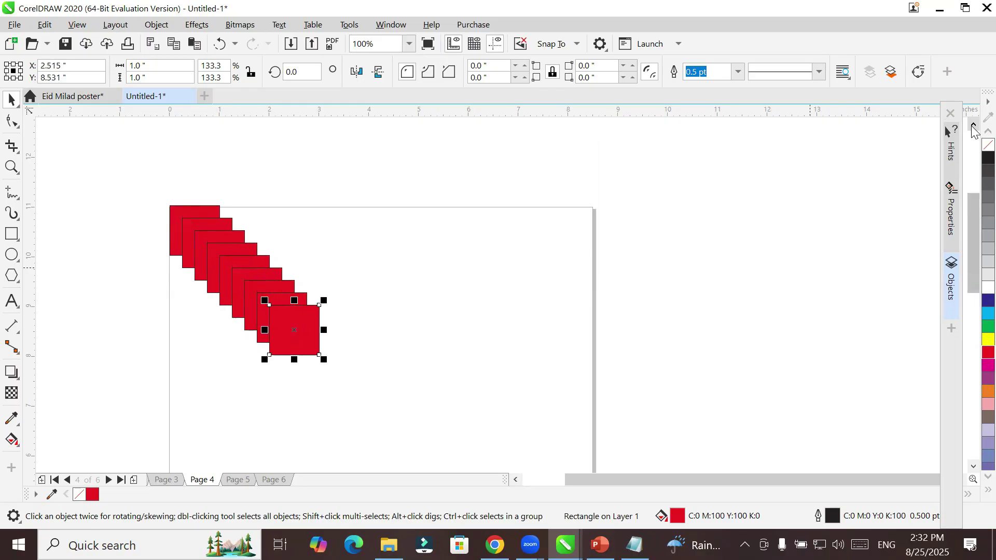
Step: Undo all the duplicates of the red square, leaving only the original in the page corner
key("ctrl+z")
key("ctrl+z")
key("ctrl+z")
key("ctrl+z")
key("ctrl+z")
key("ctrl+z")
key("ctrl+z")
key("ctrl+z")
key("ctrl+z")
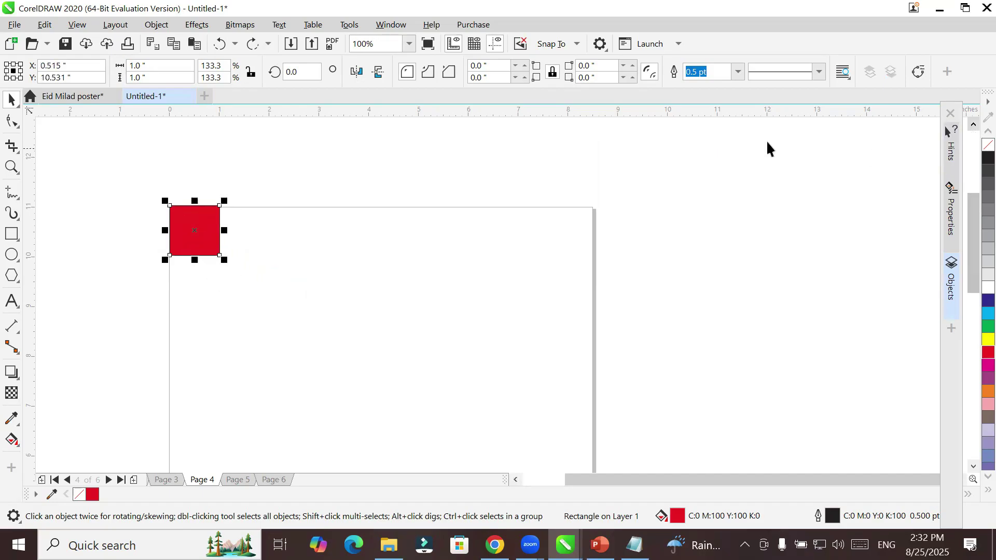
Step: Deselect the red square and open the vertical duplicate distance for editing
left_click(314, 187)
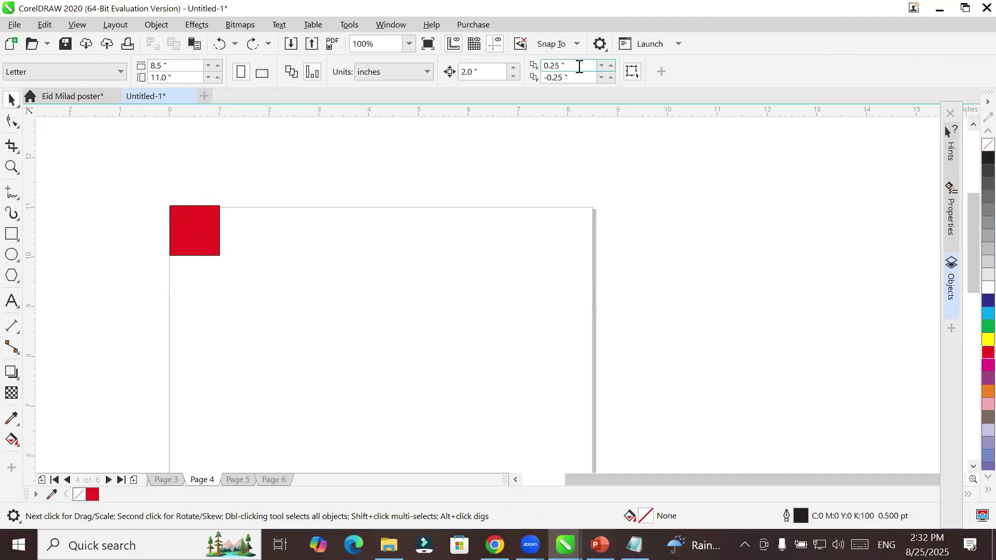
double_click(579, 66)
left_click(576, 77)
double_click(576, 77)
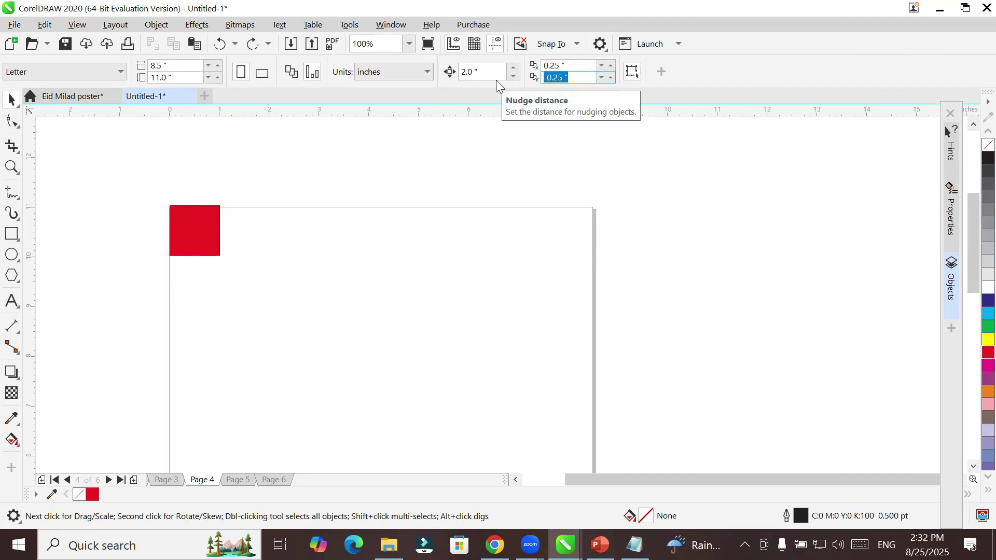
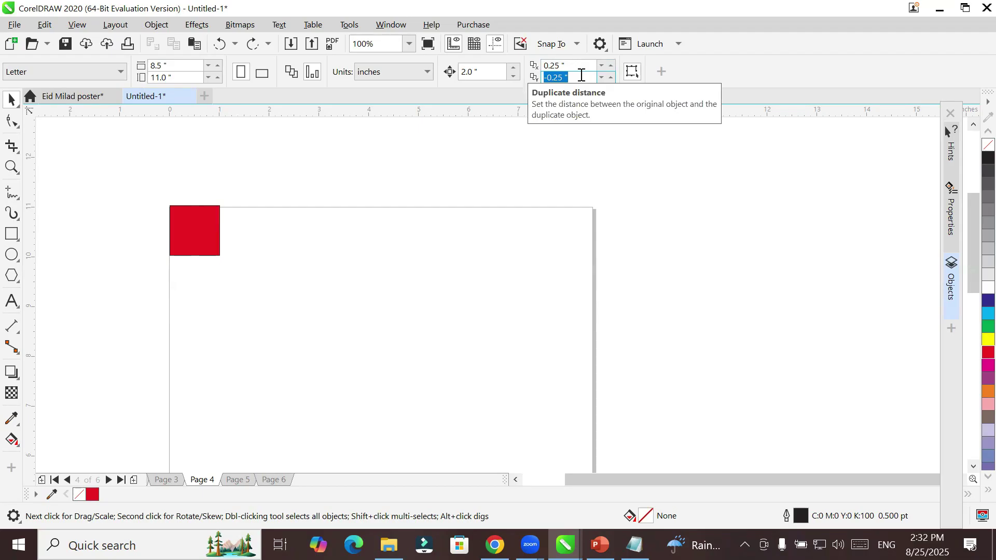
Step: Set the duplicate distance to 1 inch horizontally and 0 inches vertically
type("0")
key("shift+Tab")
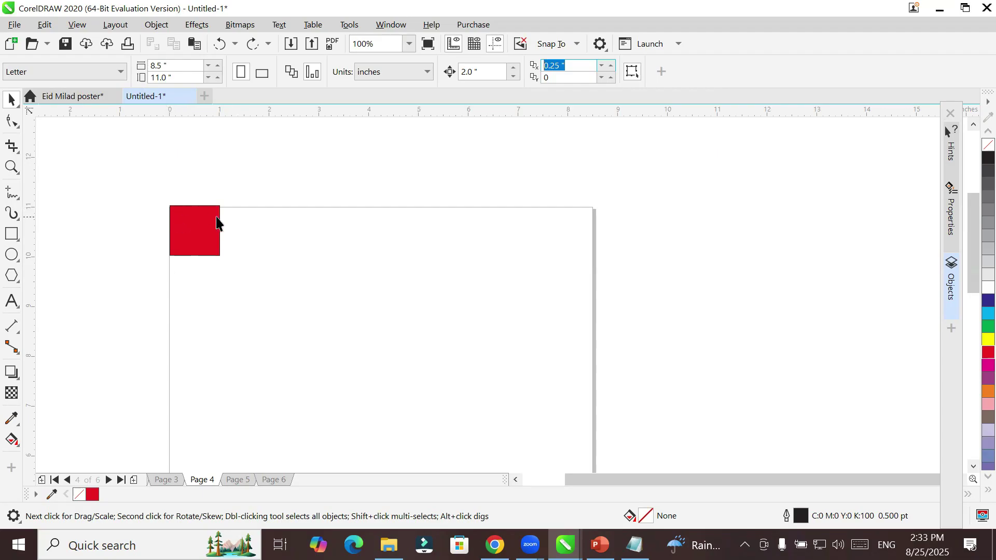
type("1")
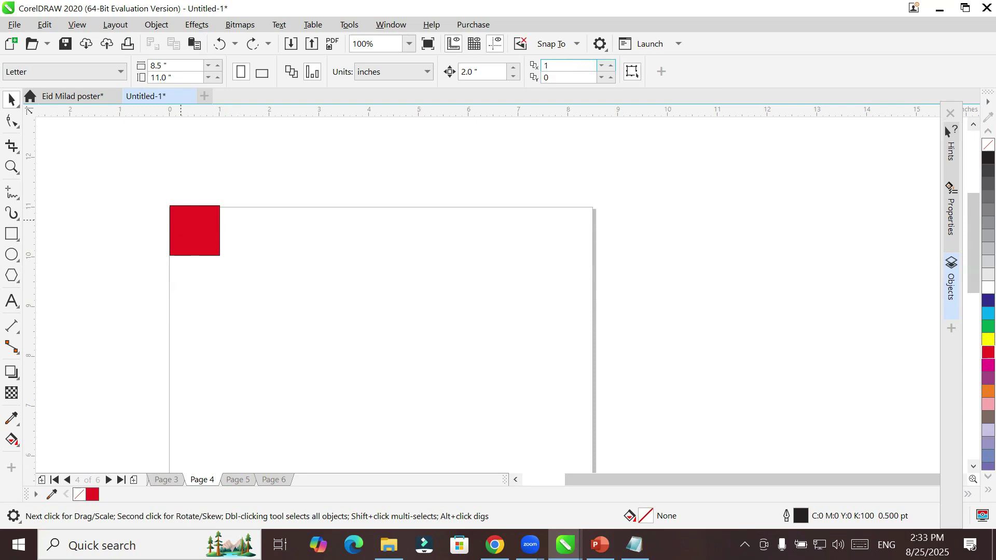
key("Return")
Step: Duplicate the red square eight times so the copies form a row along the page's upper edge
left_click(180, 222)
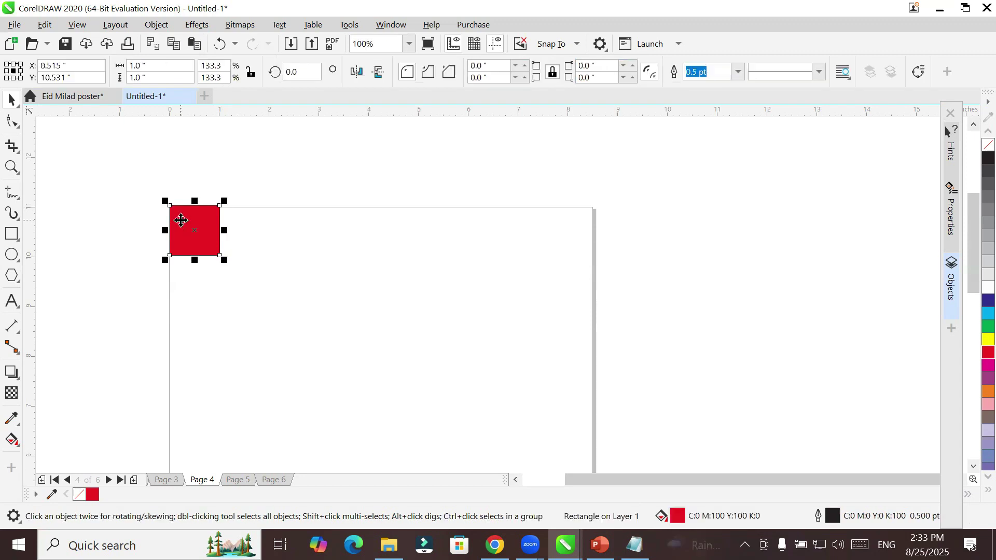
key("ctrl+d")
key("ctrl+d")
key("ctrl+d")
key("ctrl+d")
key("ctrl+d")
key("ctrl+d")
key("ctrl+d")
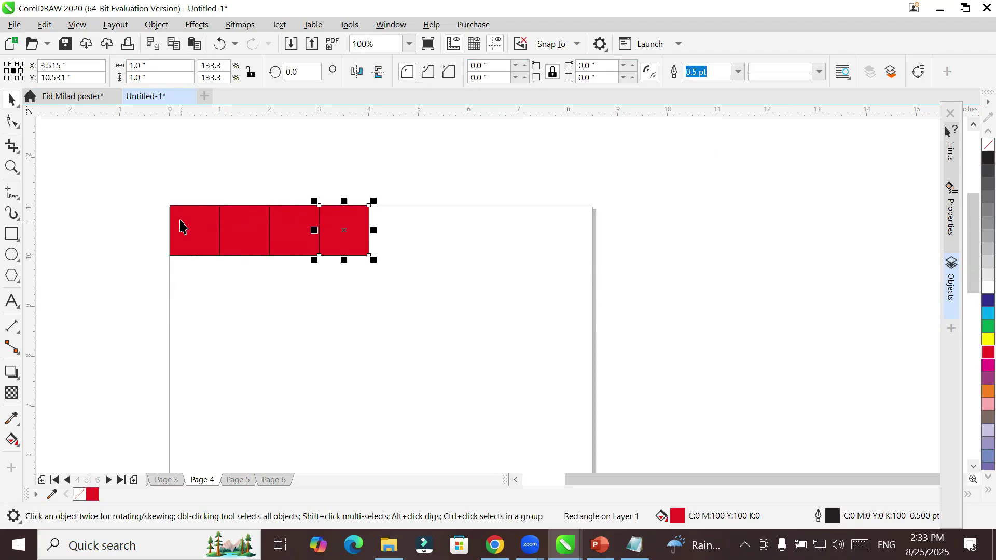
key("ctrl+d")
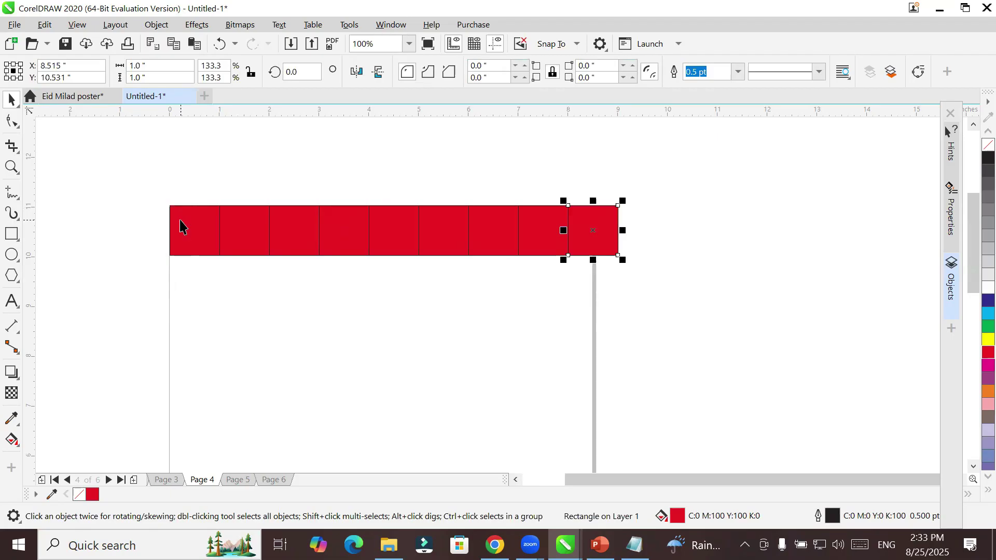
Step: Undo the eight duplications of the red square
key("ctrl+z")
key("ctrl+z")
key("ctrl+z")
key("ctrl+z")
key("ctrl+z")
key("ctrl+z")
key("ctrl+z")
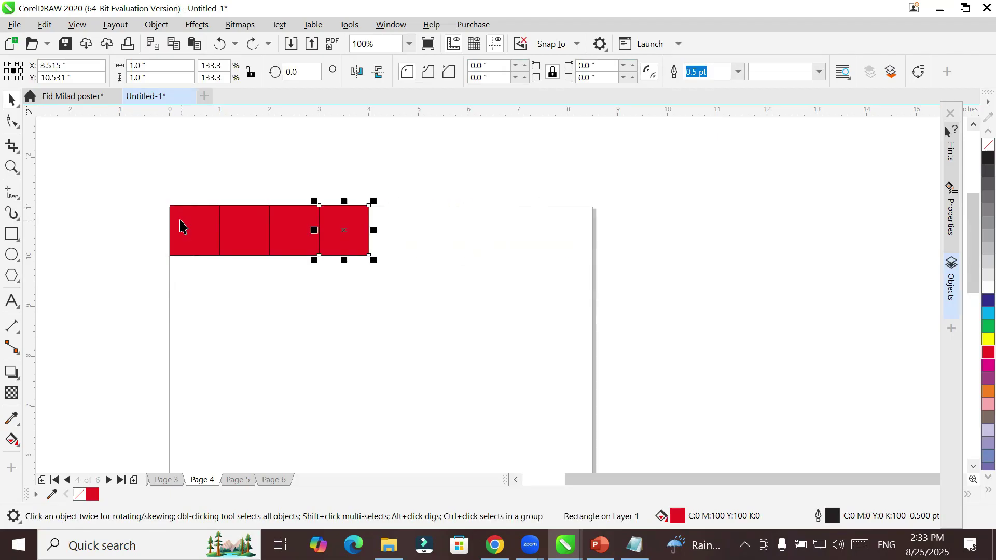
key("ctrl+z")
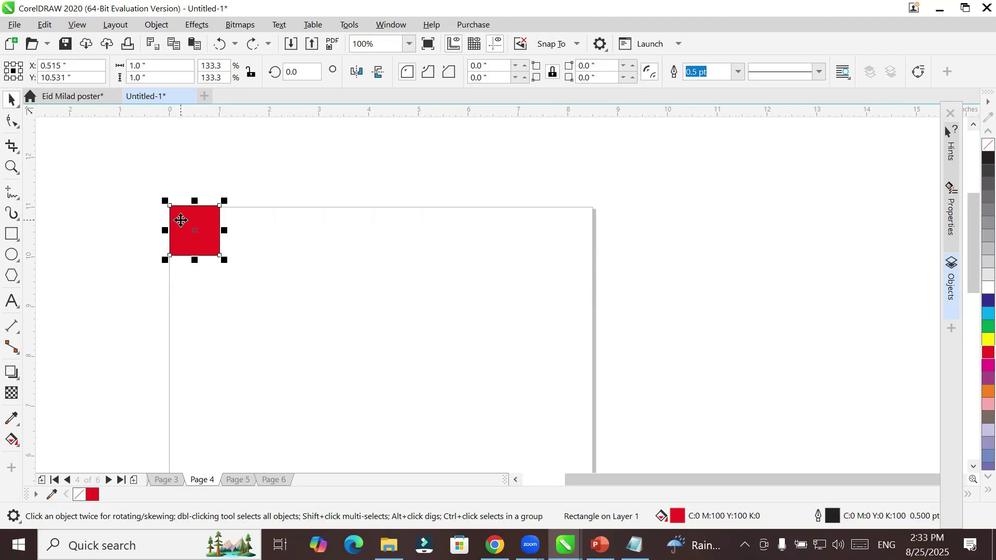
Step: Check the horizontal and vertical duplicate distances against the red square's width
left_click(375, 156)
left_click(566, 65)
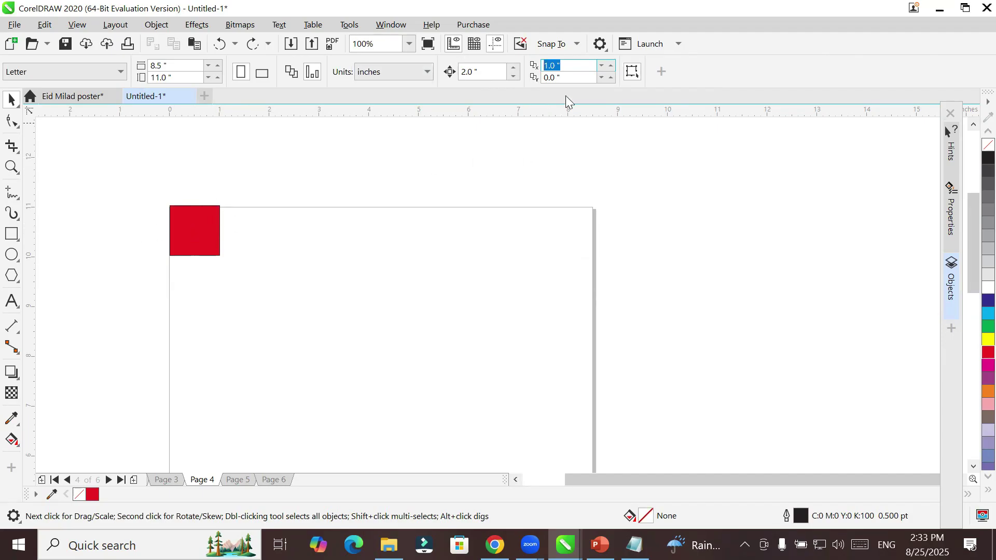
left_click(580, 66)
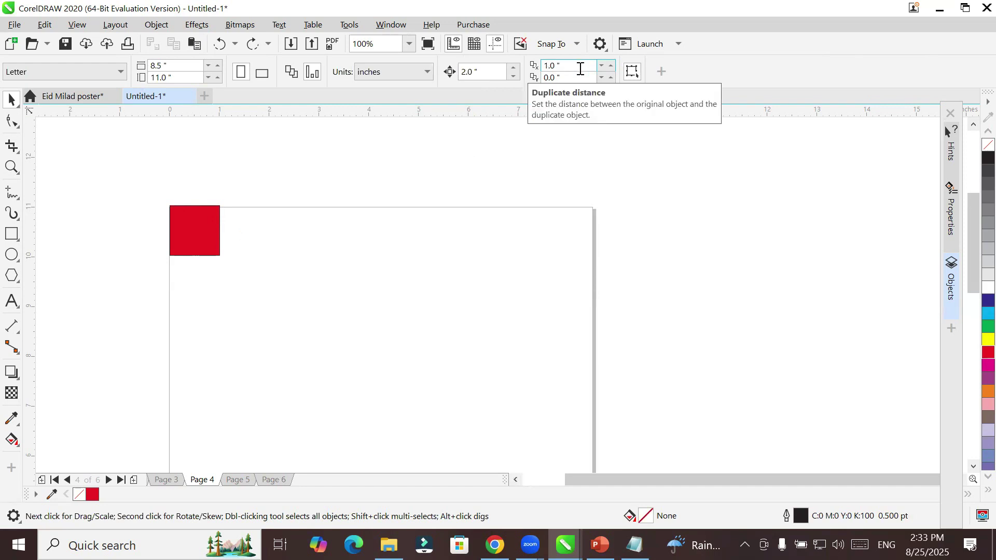
key("Tab")
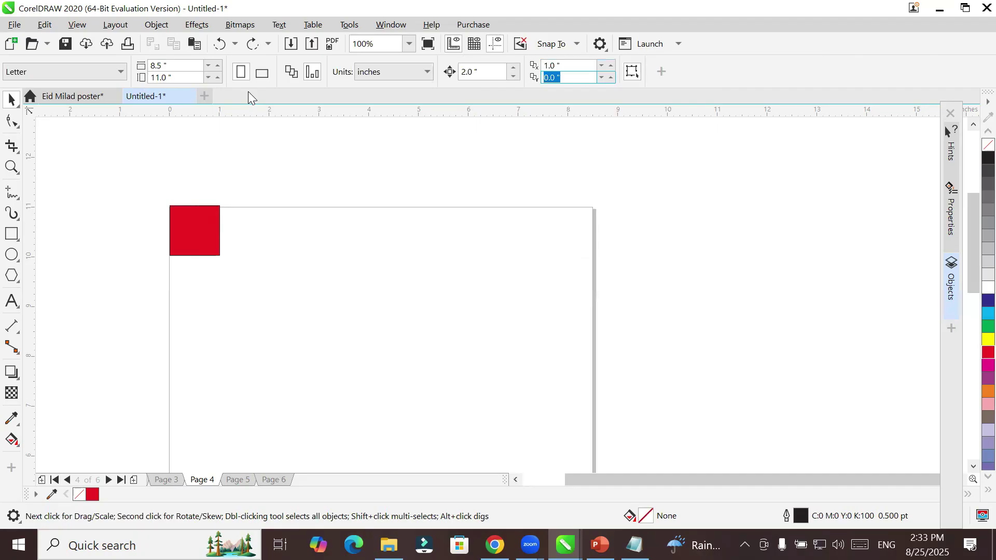
key("Return")
left_click(195, 239)
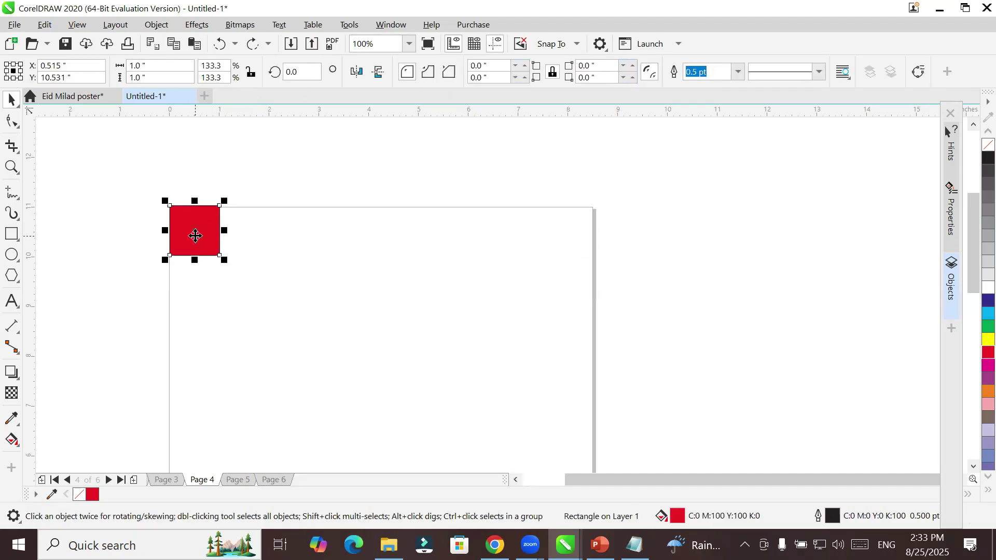
left_click(171, 66)
Step: Duplicate the red square seven times to build a row of eight squares along the page's upper edge
left_click(209, 245)
left_click(196, 251)
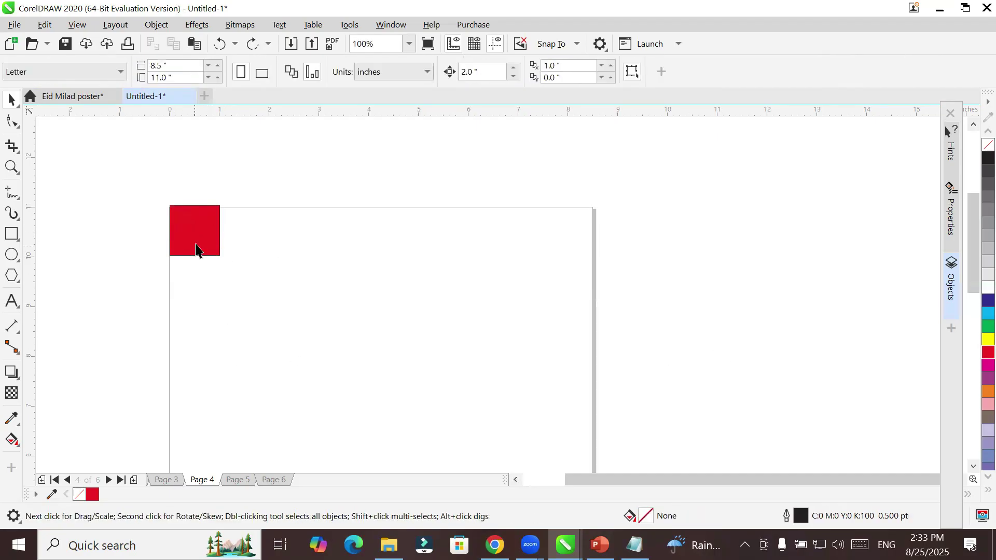
key("ctrl+d")
key("ctrl+d")
key("ctrl+d")
key("ctrl+d")
key("ctrl+d")
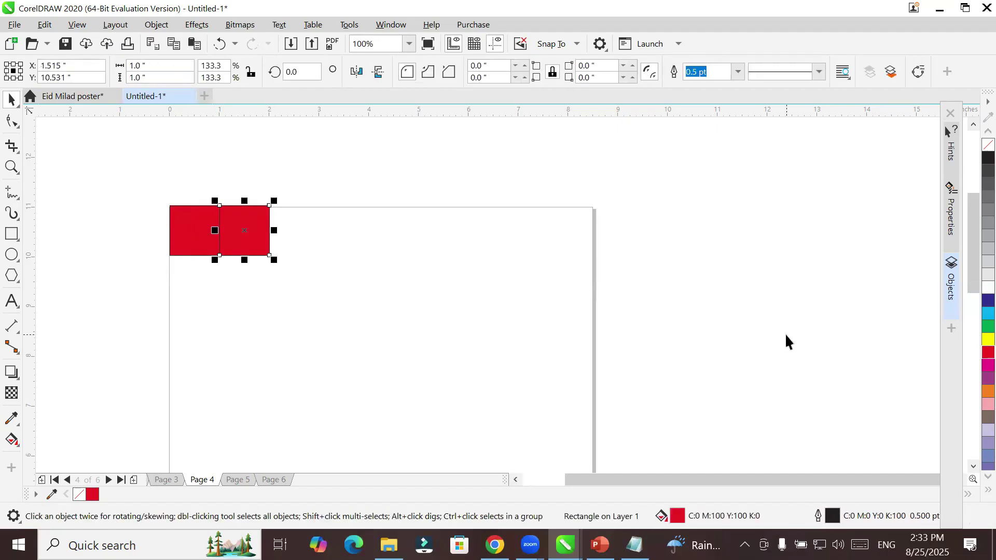
key("ctrl+d")
key("ctrl+d")
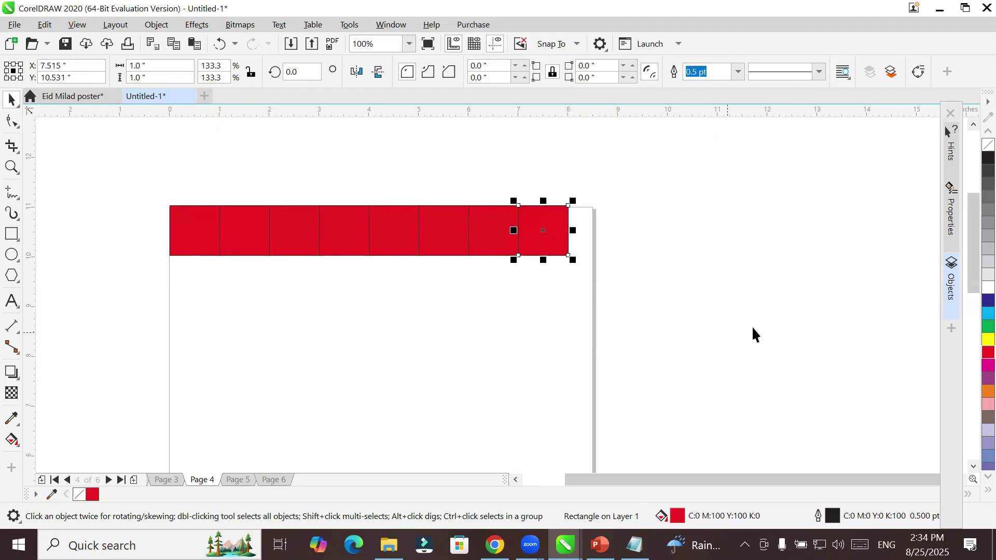
Step: Set the duplicate distance to 0 inches horizontally and 1 inch vertically
left_click(544, 243)
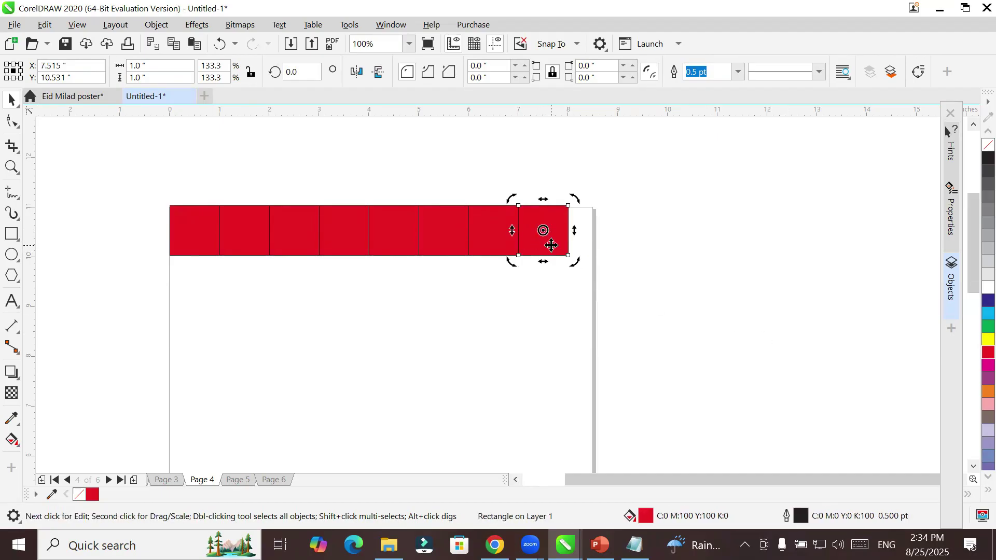
left_click(551, 244)
scroll(617, 287, "down", 3)
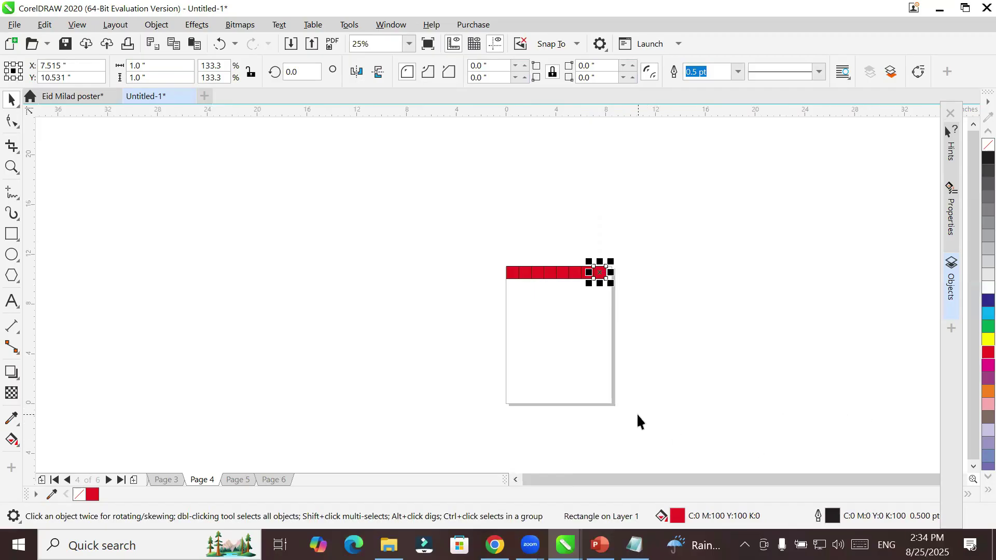
key("h")
left_click_drag(611, 389, 458, 264)
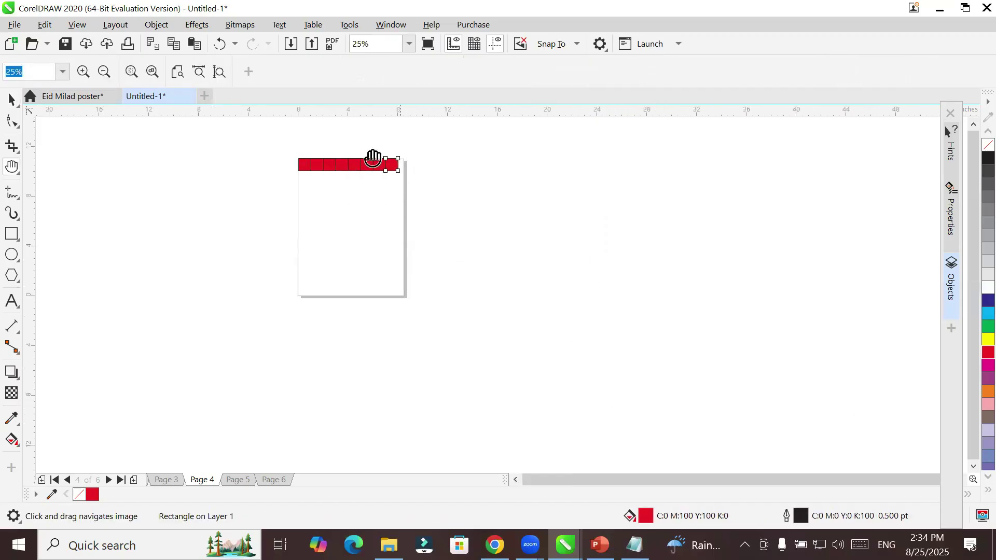
scroll(344, 145, "up", 1)
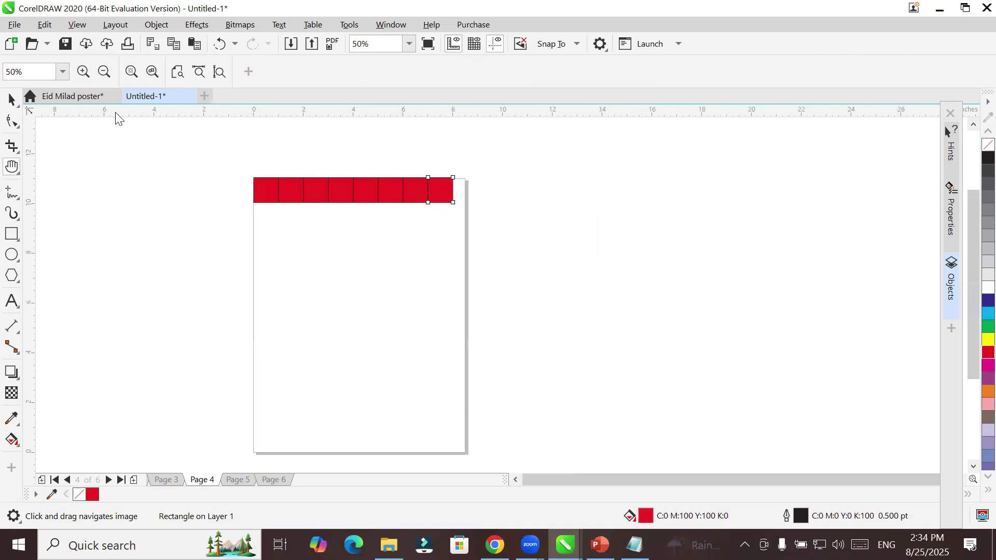
key("space")
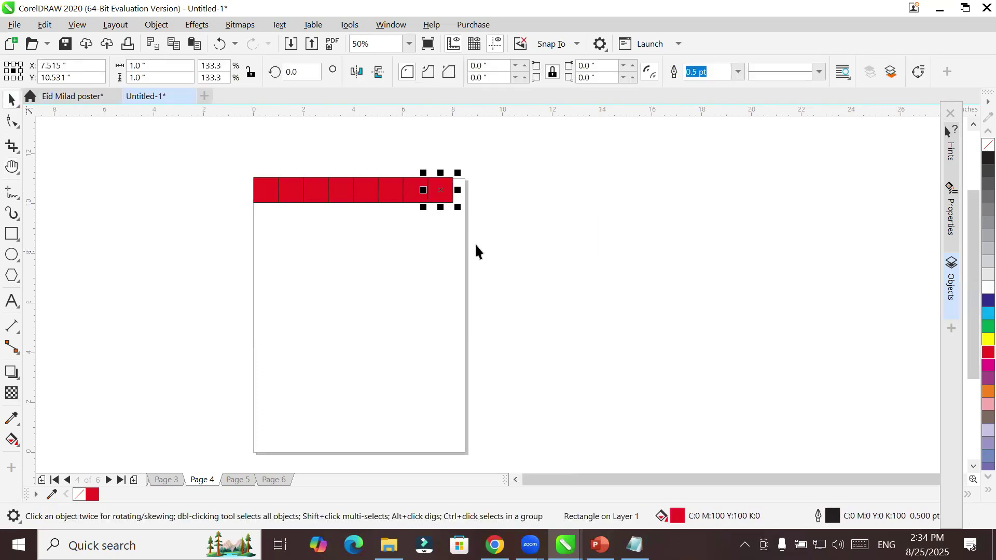
left_click(528, 200)
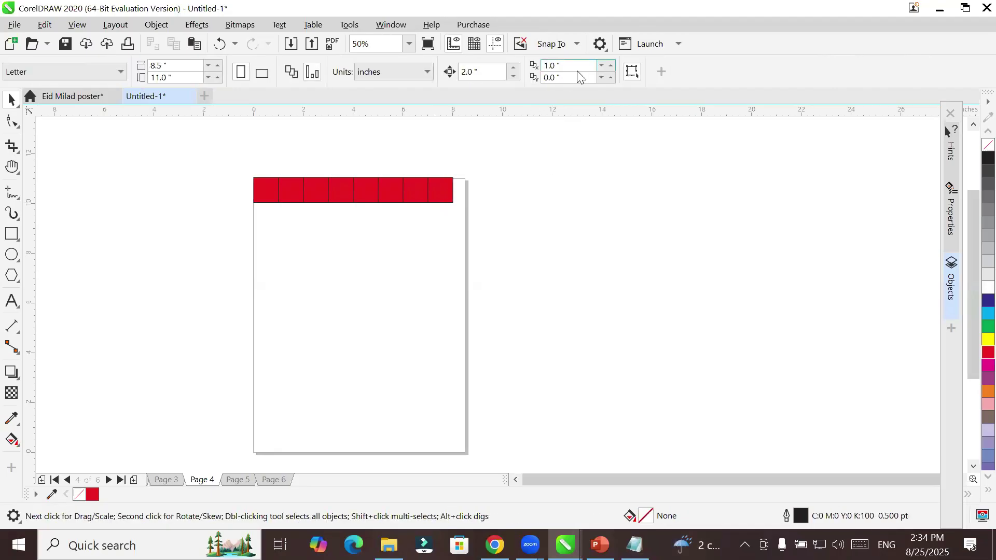
left_click(547, 67)
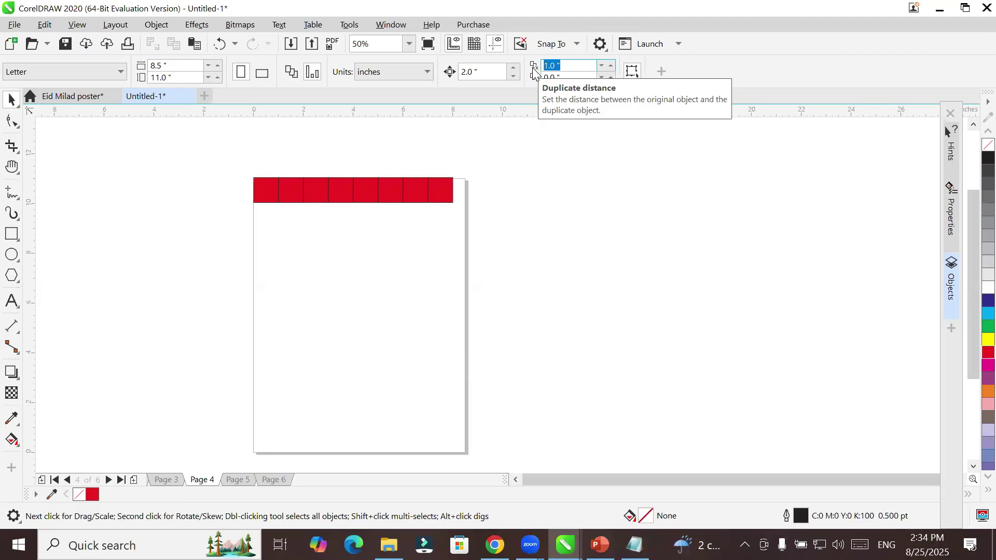
type("0")
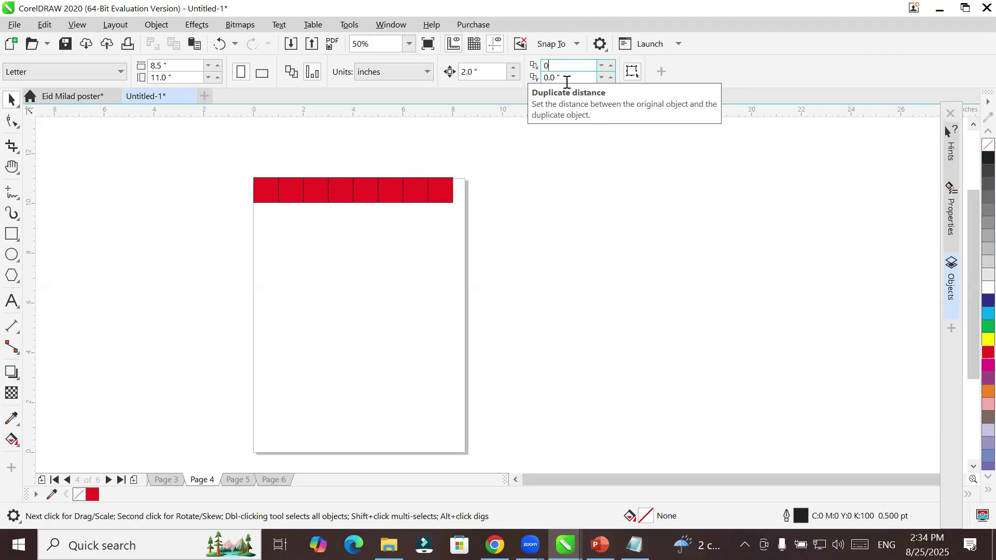
double_click(567, 78)
type("1")
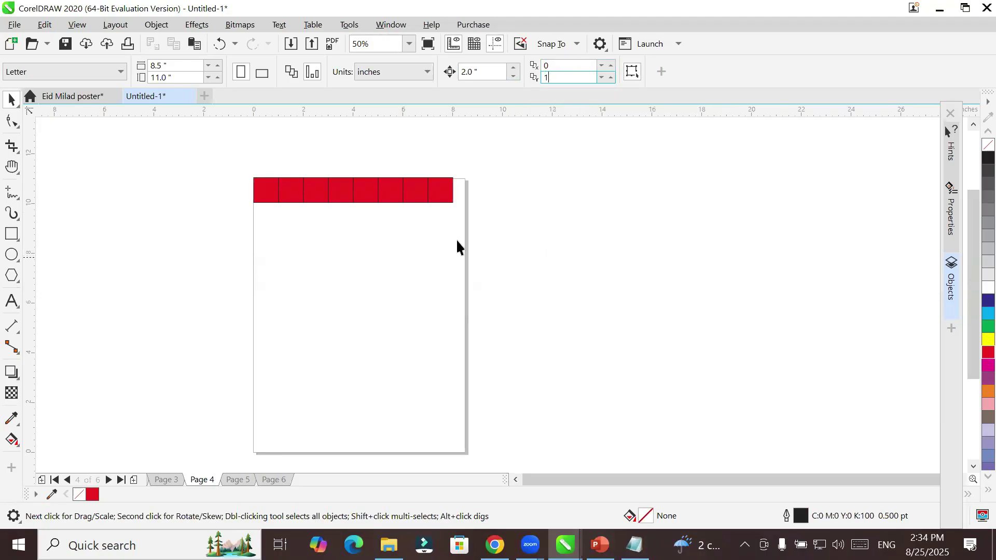
Step: Select all eight red squares and move the row slightly inward and down from the page's upper-left corner
left_click(444, 191)
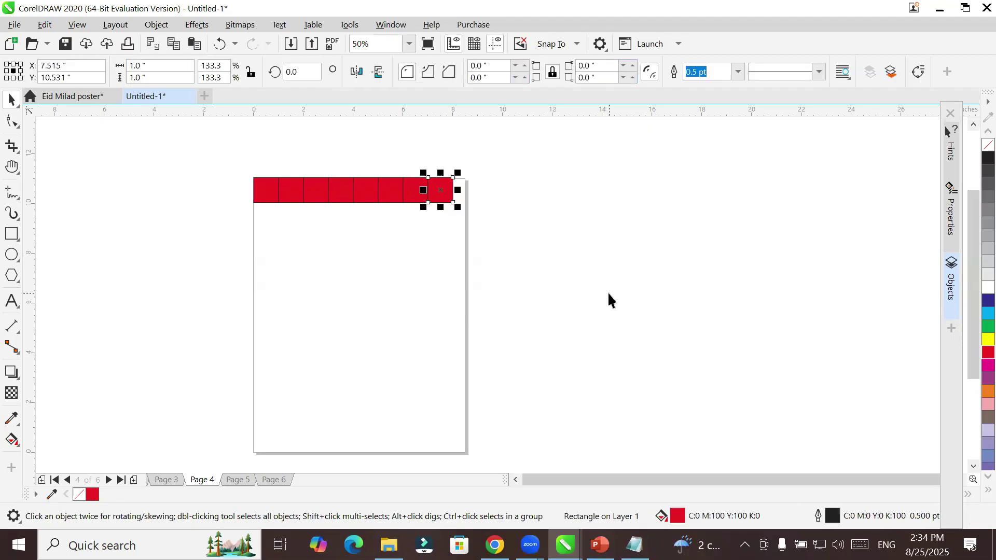
left_click_drag(212, 159, 493, 227)
left_click_drag(439, 193, 444, 192)
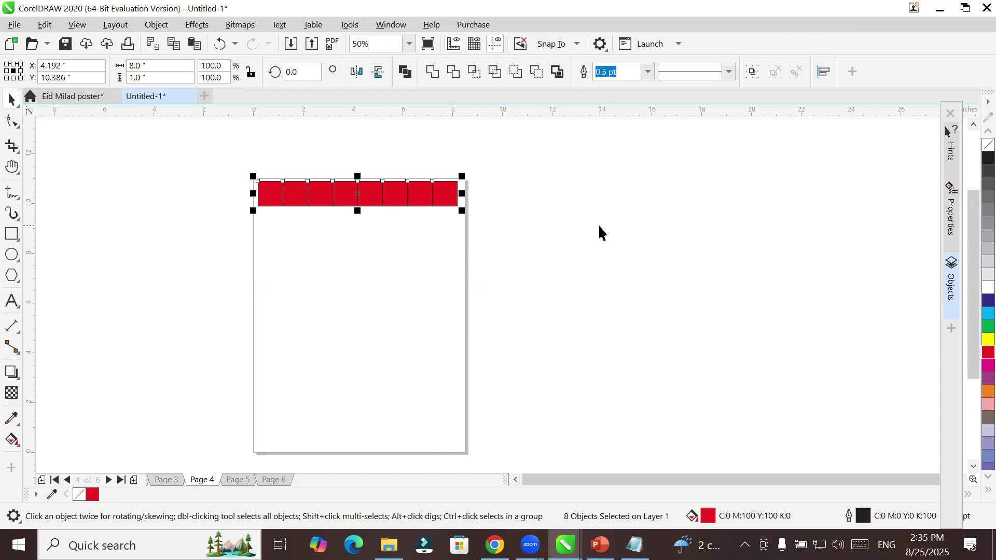
Step: Try duplicating the row of eight squares with the 1-inch vertical distance and undo the copy
key("Up")
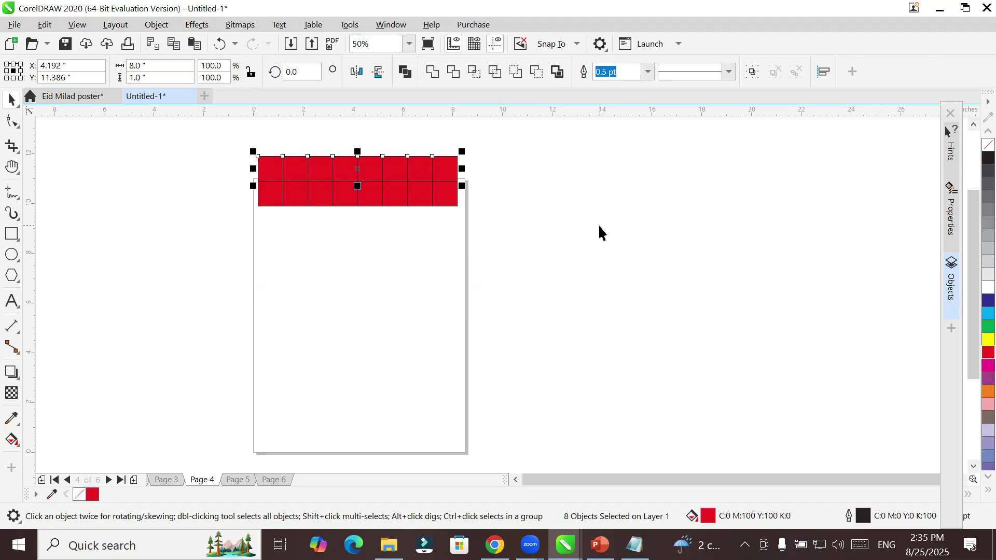
key("ctrl+z")
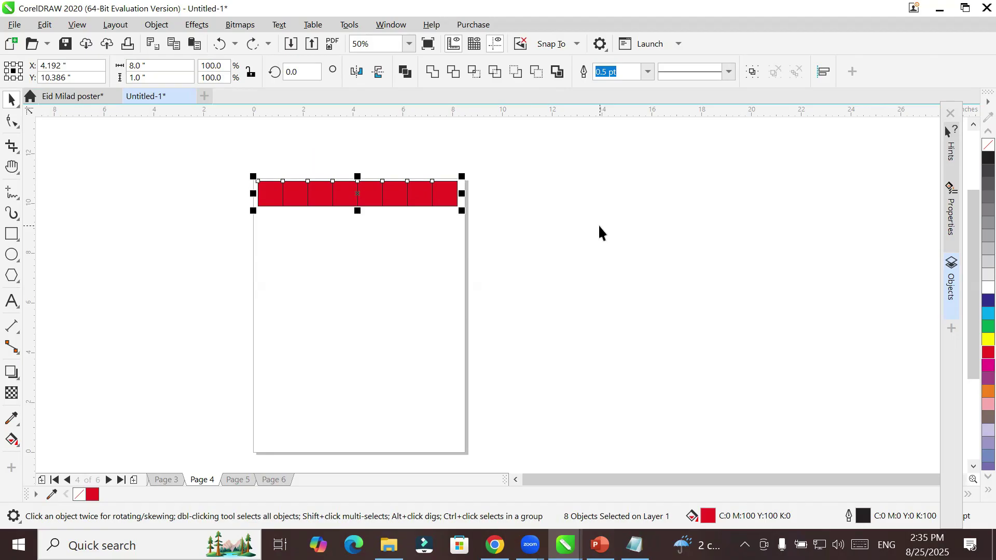
Step: Set the vertical duplicate distance to -1 inch
left_click(545, 187)
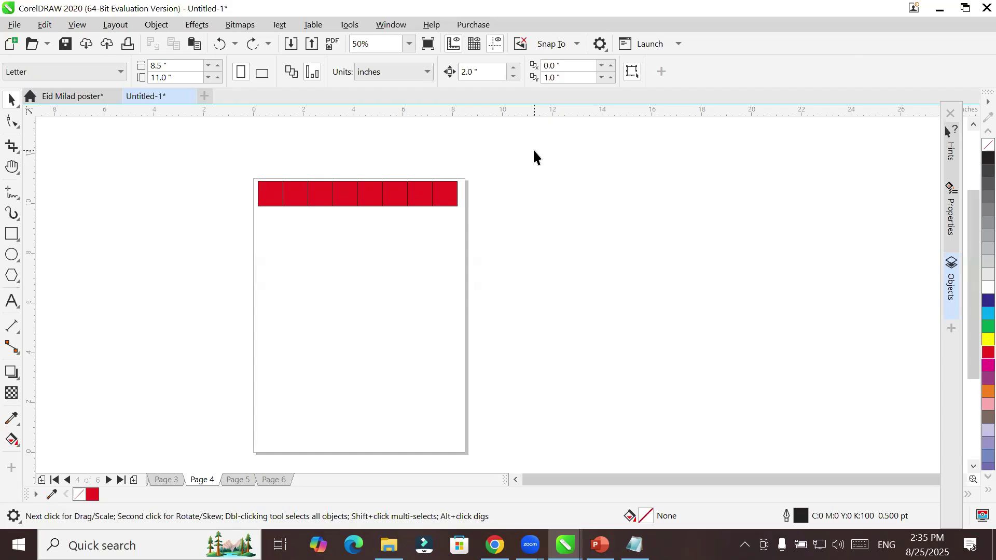
left_click(567, 78)
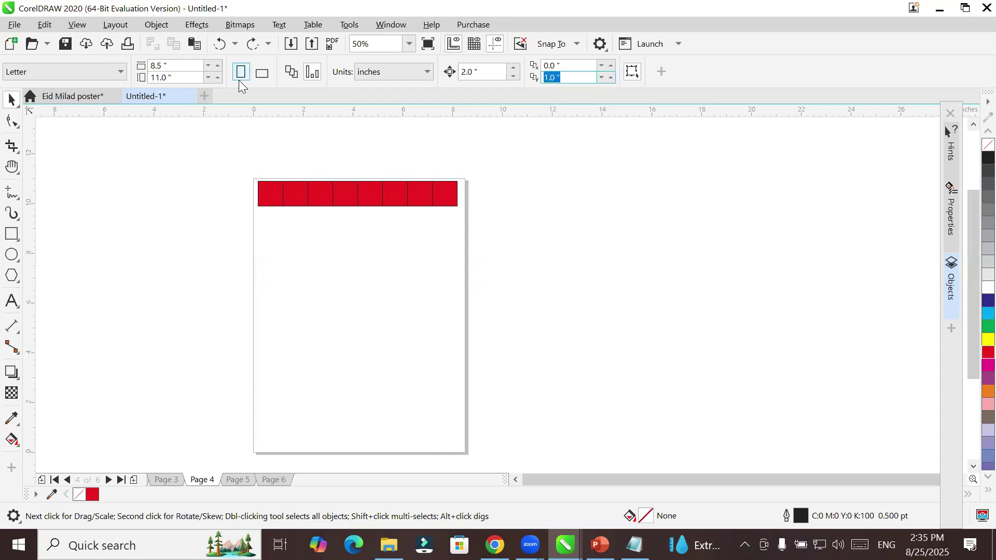
type("-1")
key("Return")
Step: Duplicate the whole row of eight red squares ten times downward to fill the page with a grid
left_click(447, 197)
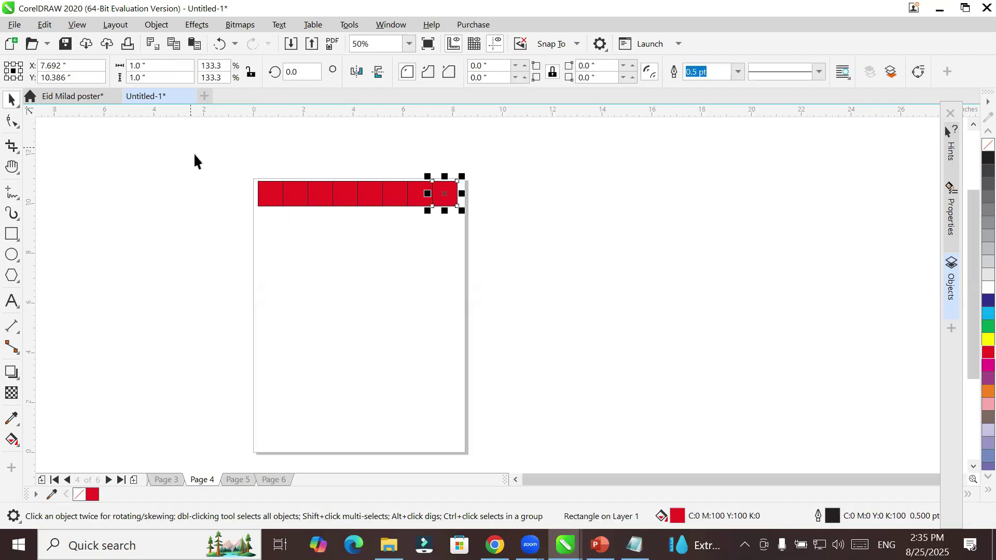
left_click_drag(196, 167, 496, 224)
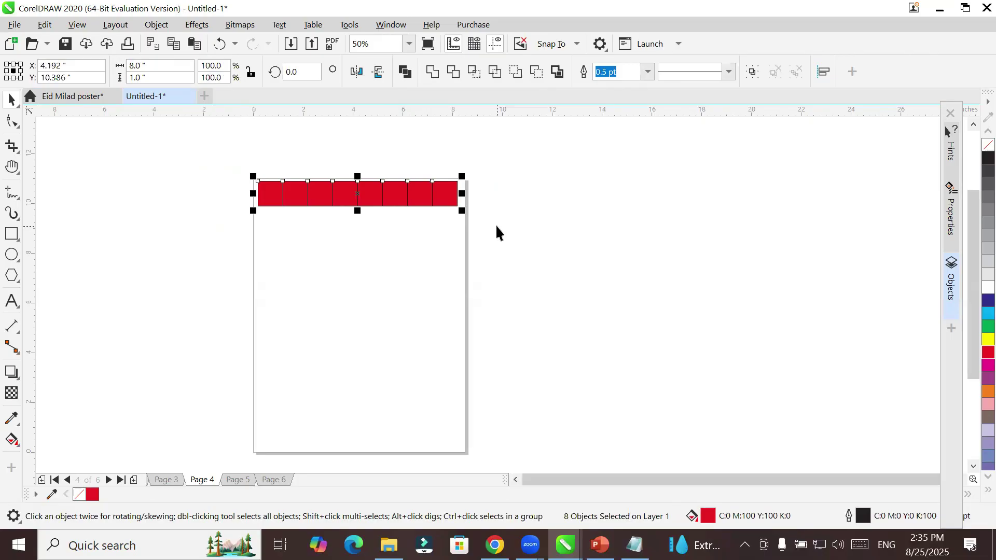
key("ctrl+d")
key("ctrl+d")
key("ctrl+d")
key("ctrl+d")
key("ctrl+d")
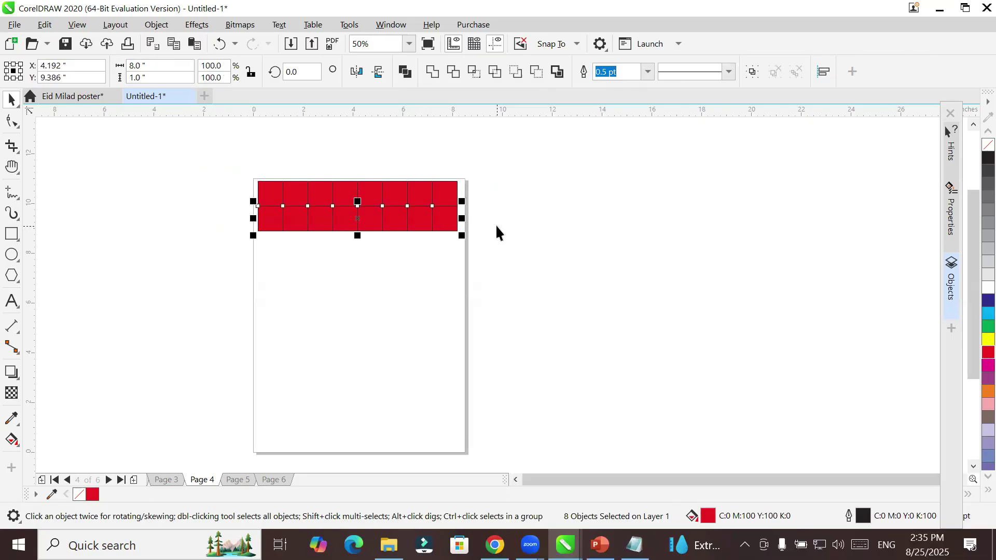
key("ctrl+d")
key("ctrl+d")
key("ctrl+d")
key("ctrl+d")
key("ctrl+d")
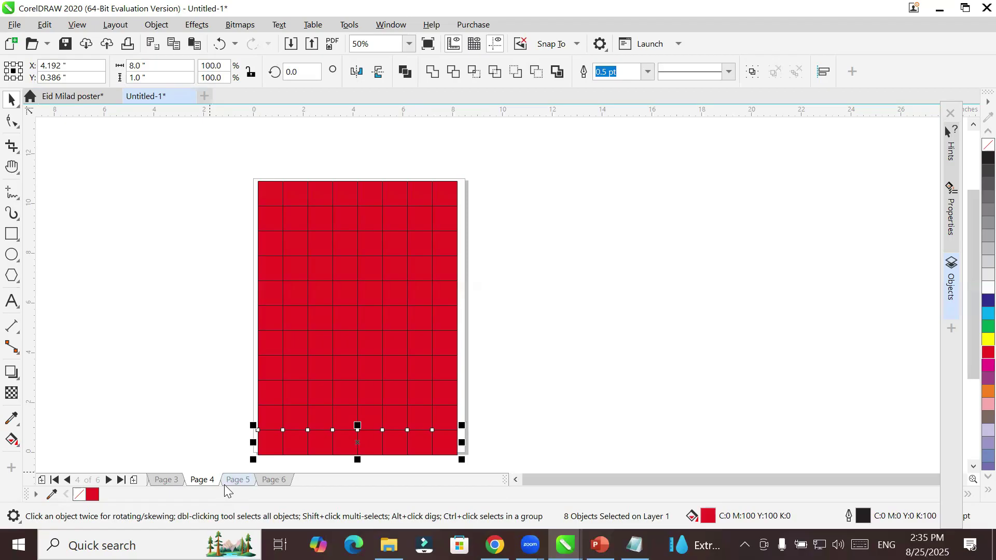
Step: On page 5, draw a five-sided polygon near the page's upper-left corner and size it 0.5 by 0.5 inch
left_click(237, 480)
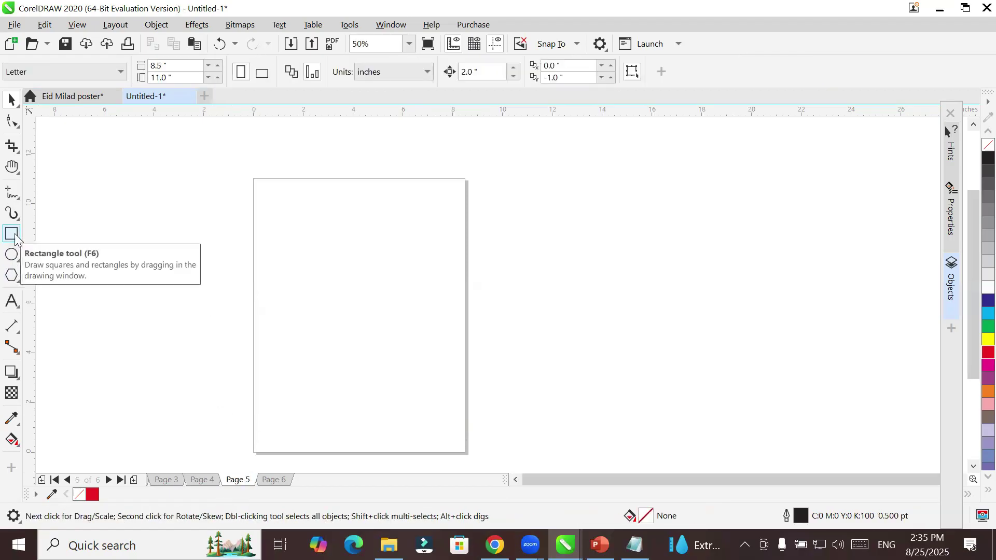
left_click(11, 276)
left_click_drag(261, 187, 280, 208)
left_click(164, 61)
type(".5")
key("Tab")
type(".5")
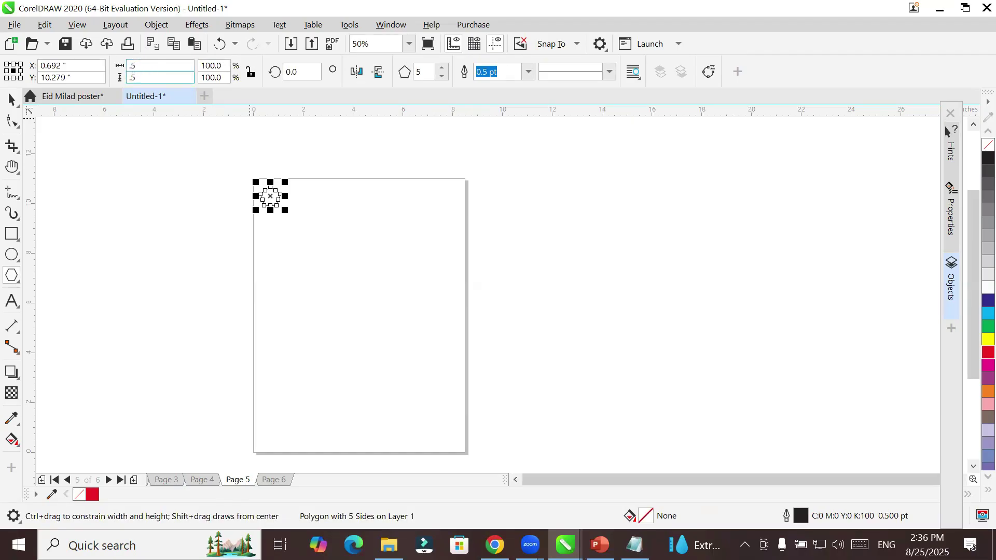
key("Return")
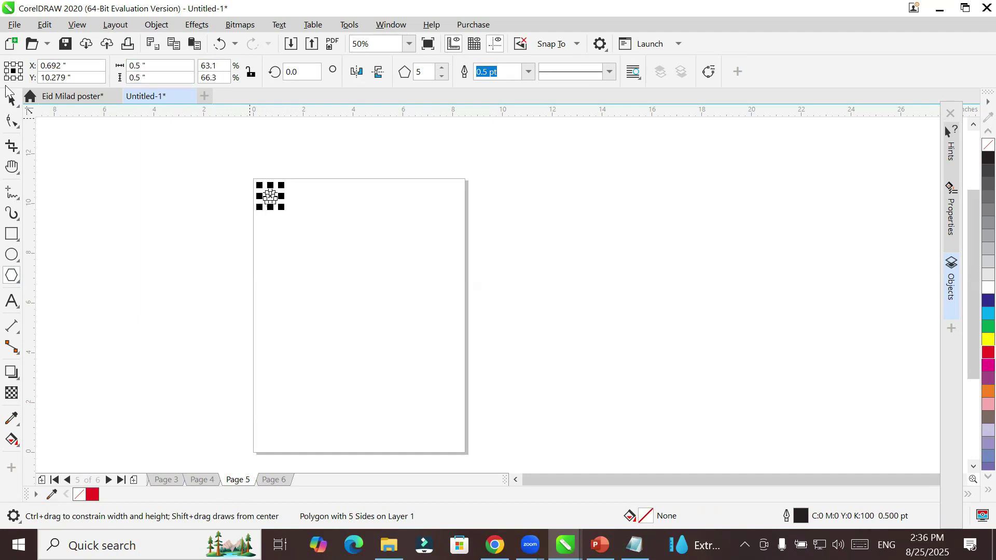
Step: Change the polygon to six sides and fill it with blue
scroll(255, 216, "up", 2)
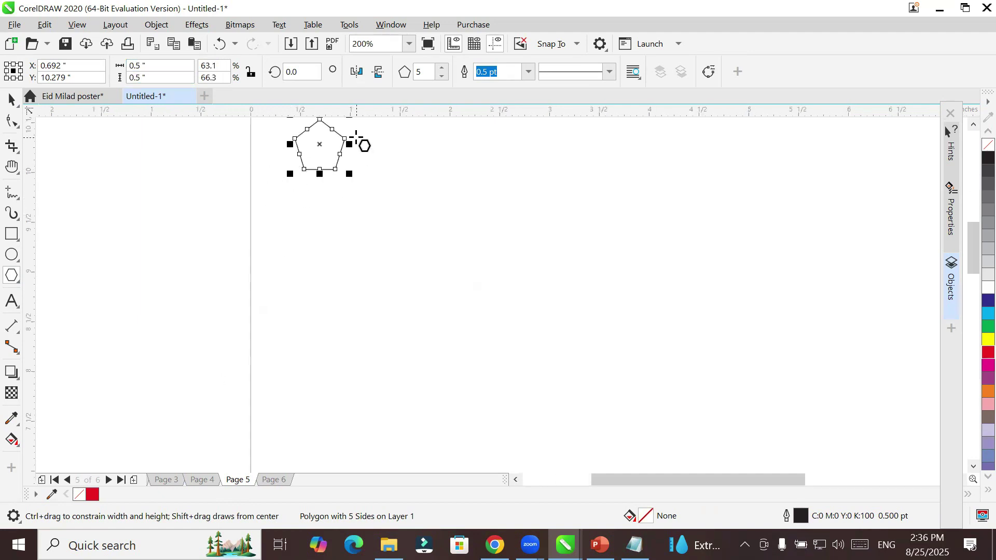
left_click(442, 68)
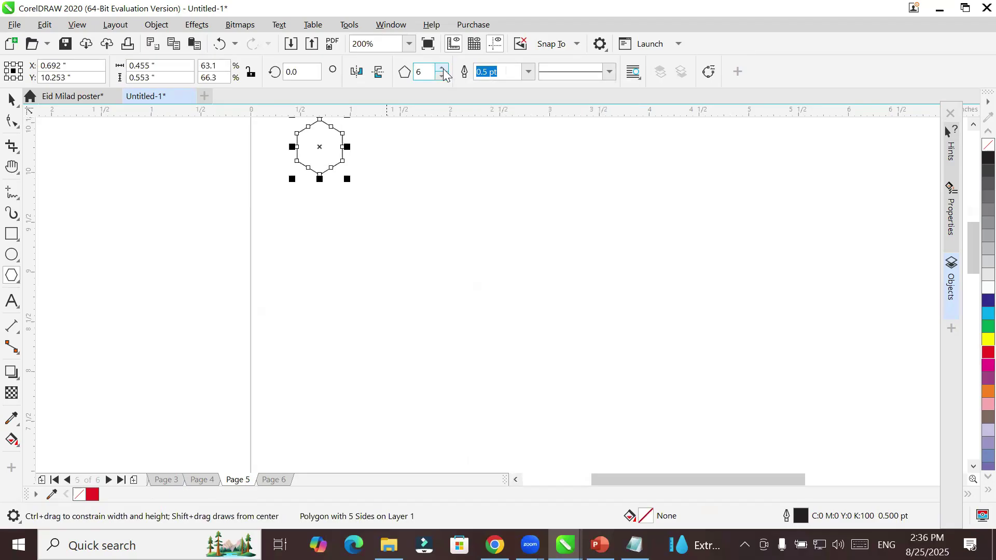
left_click(443, 69)
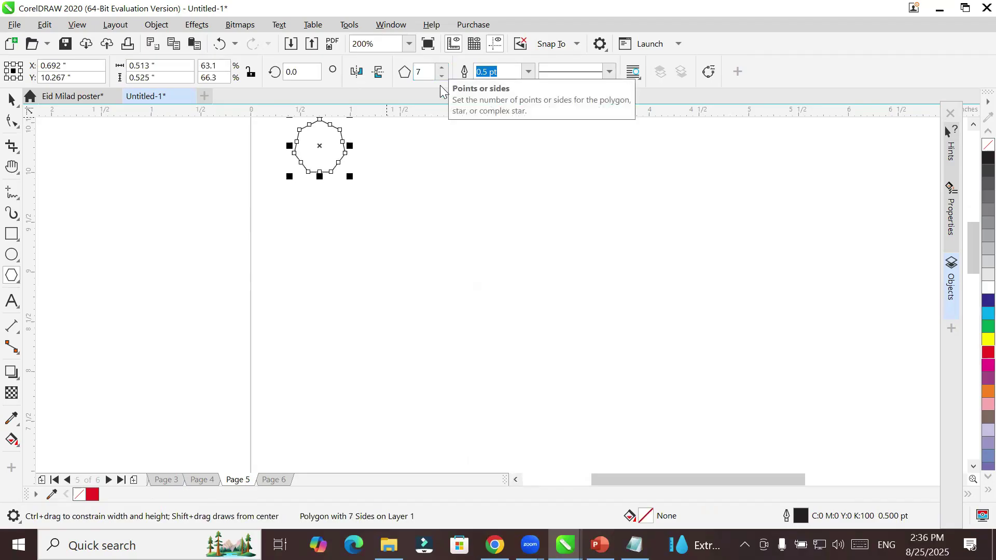
left_click(442, 76)
scroll(473, 244, "down", 1)
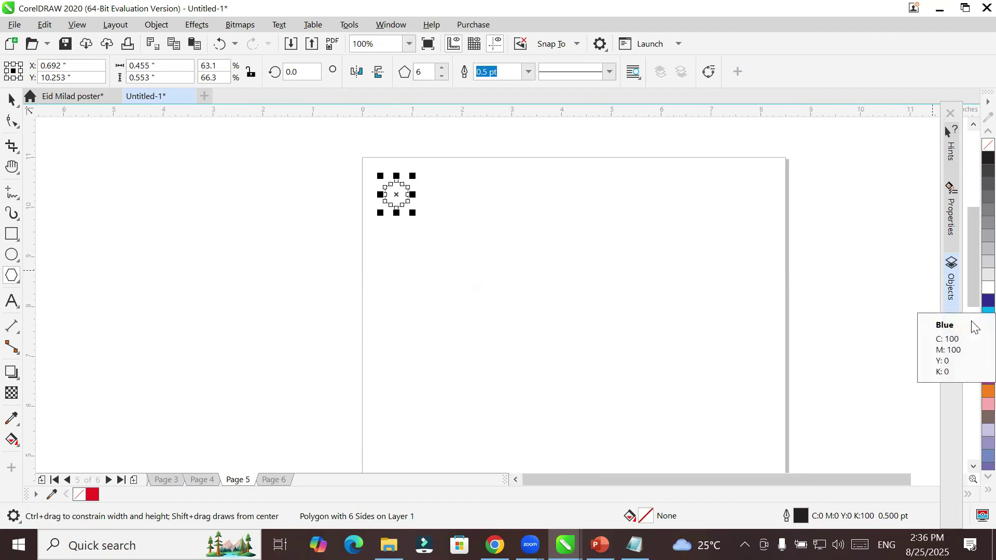
left_click(988, 301)
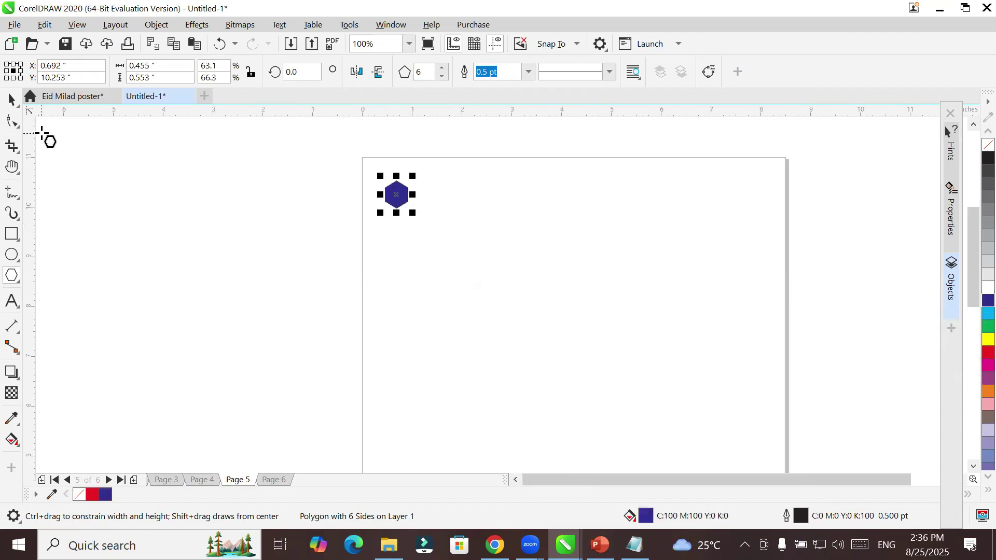
Step: Move the blue hexagon against the page's left edge, close to the upper corner
left_click(11, 99)
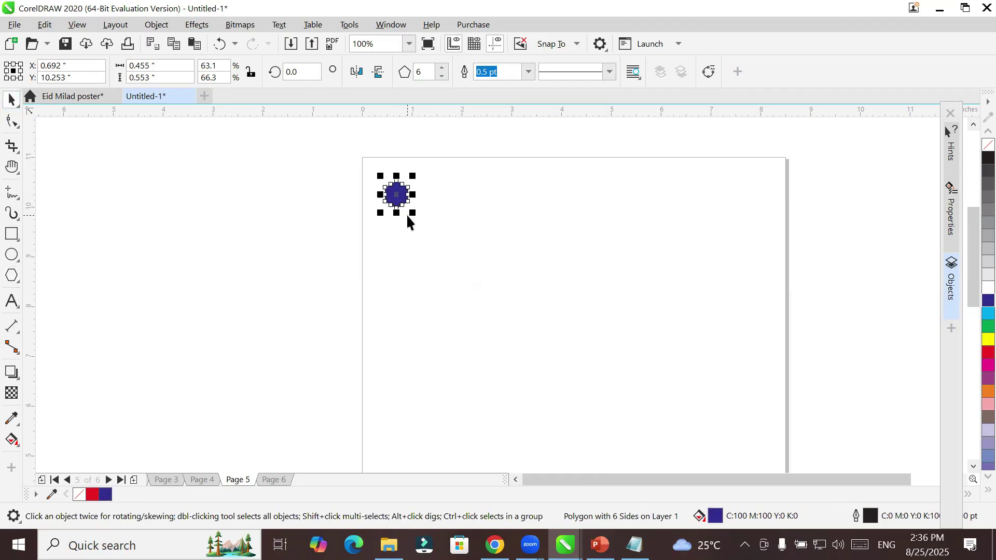
scroll(409, 222, "up", 1)
left_click_drag(397, 175, 354, 162)
scroll(369, 172, "up", 1)
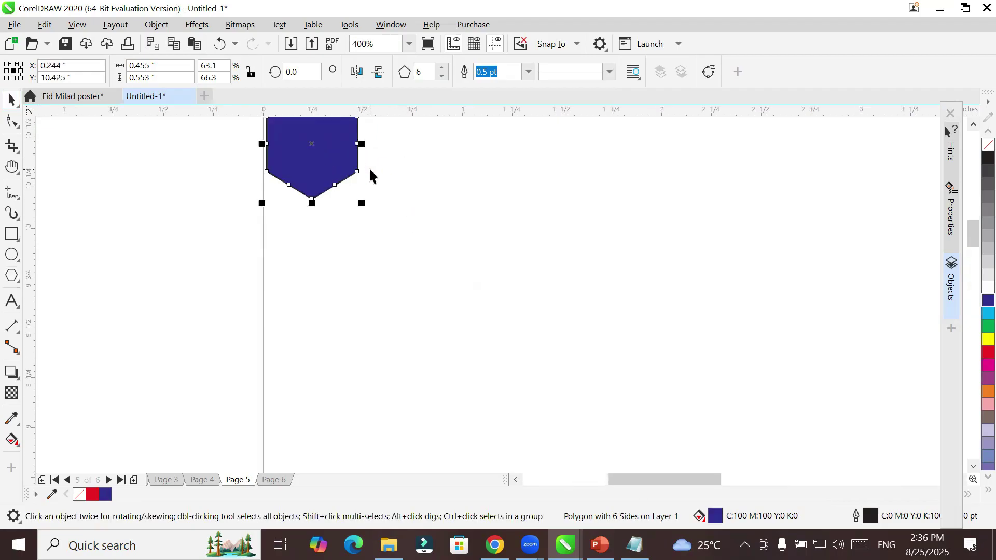
scroll(371, 174, "down", 2)
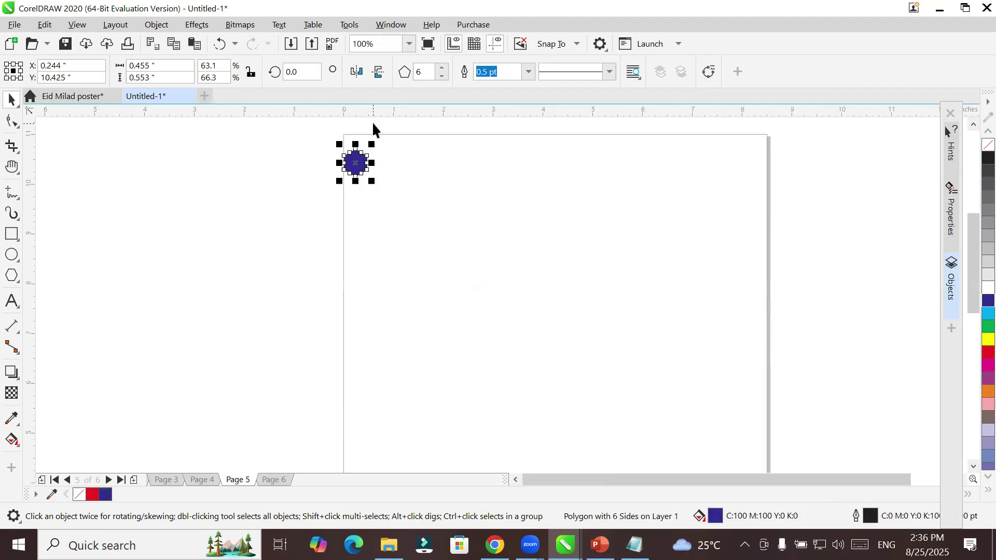
Step: Set the document's nudge distance to 0.01 inch
left_click(527, 136)
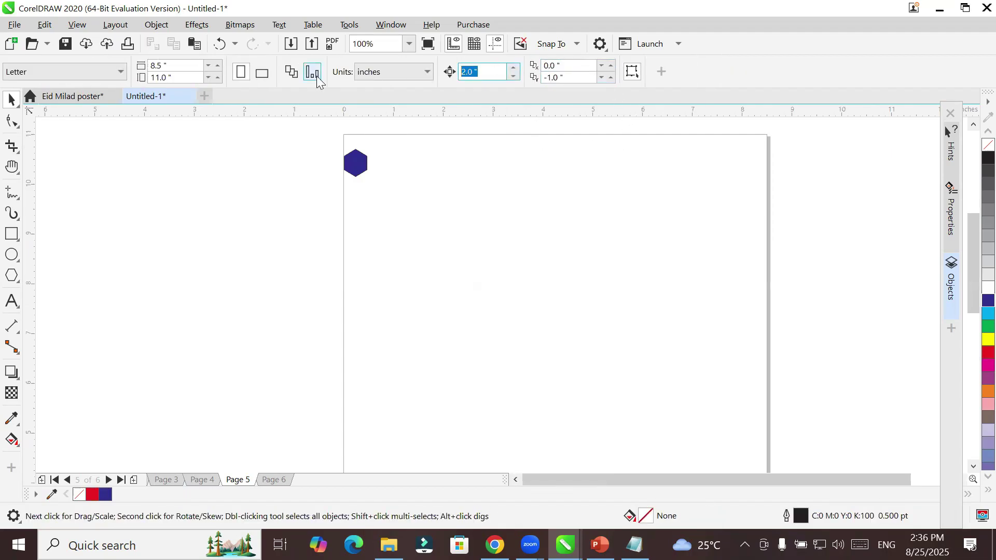
key("BackSpace")
type(".01")
key("Return")
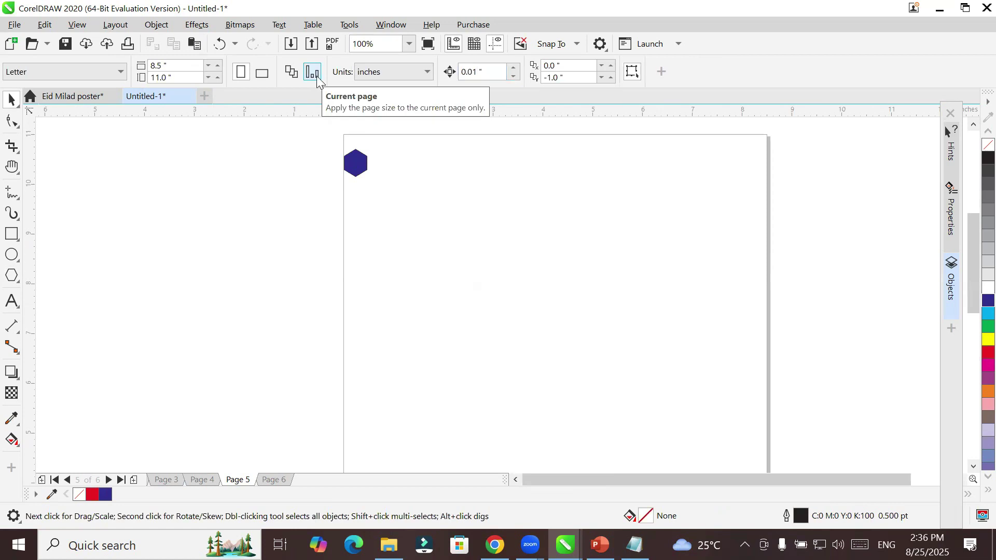
Step: Nudge the blue hexagon upward in small increments until it sits just below the page's top edge
left_click(359, 172)
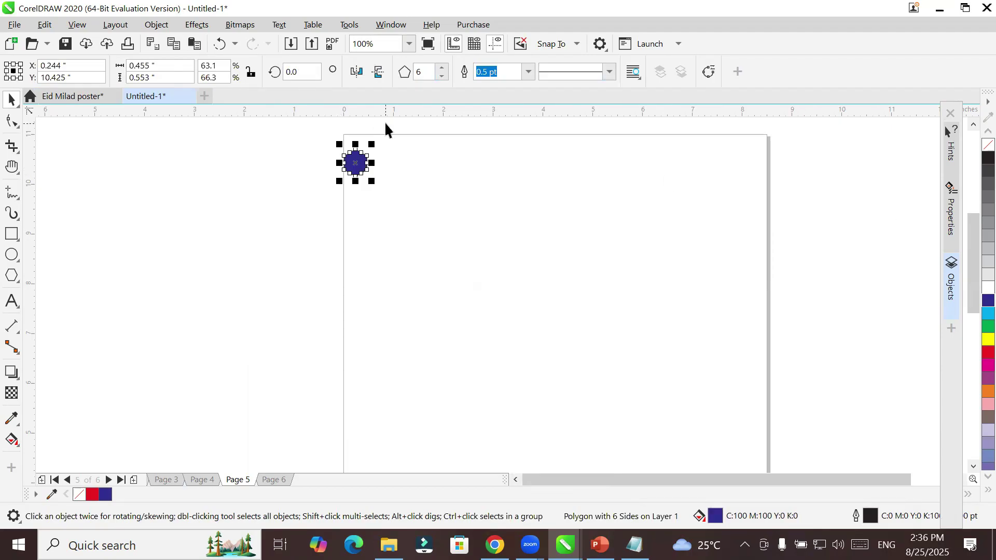
scroll(385, 129, "up", 1)
scroll(385, 128, "up", 1)
key("Up")
key("Up")
key("Up")
key("Up")
key("Up")
key("Up")
key("Up")
key("Up")
key("Up")
key("Up")
key("Up")
key("Up")
key("Up")
key("Up")
key("Up")
key("Up")
key("Up")
key("Up")
key("Up")
key("Up")
key("Up")
key("Up")
key("Up")
key("Up")
key("Up")
key("Up")
key("Up")
key("Up")
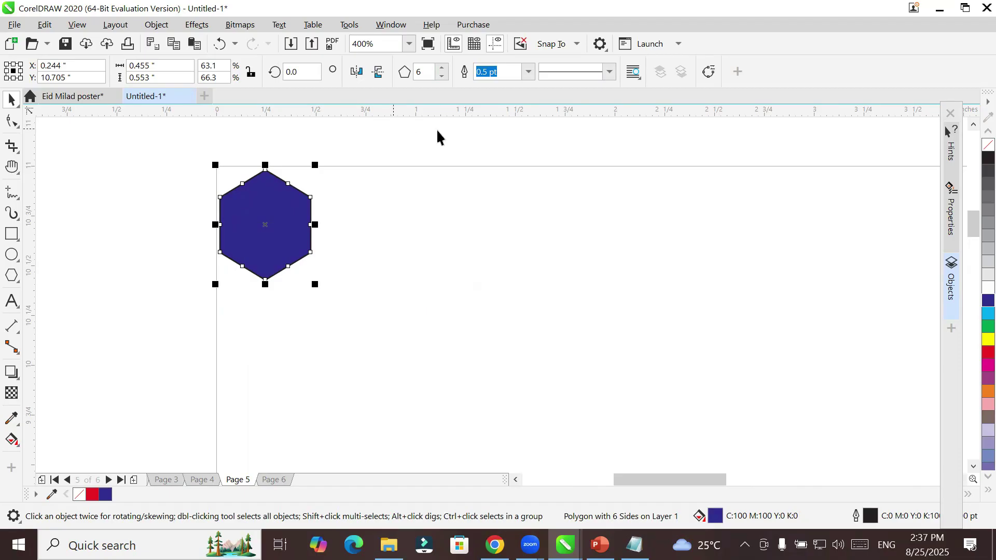
Step: Give the hexagon a 1.0 pt outline, trying yellow and settling on green for its colour
left_click(527, 73)
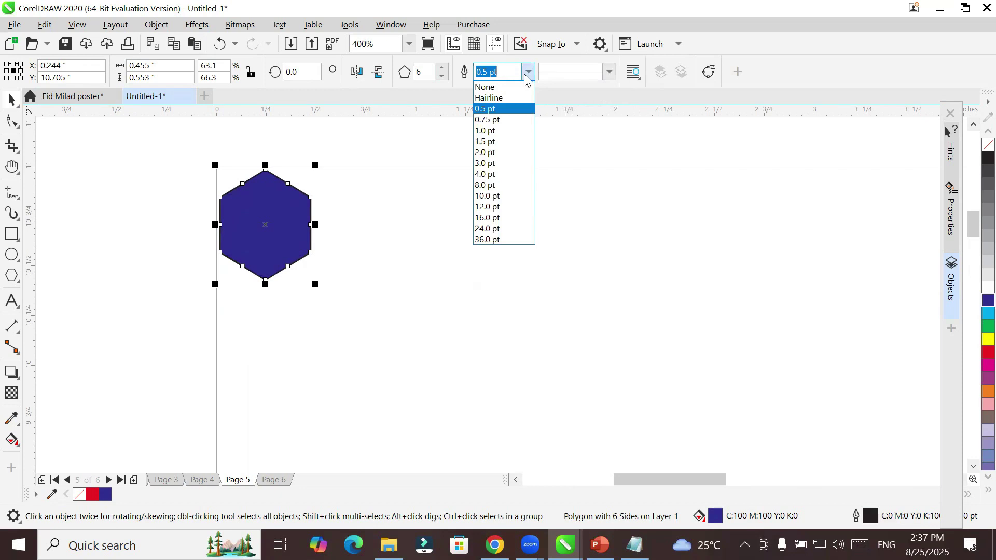
left_click(512, 131)
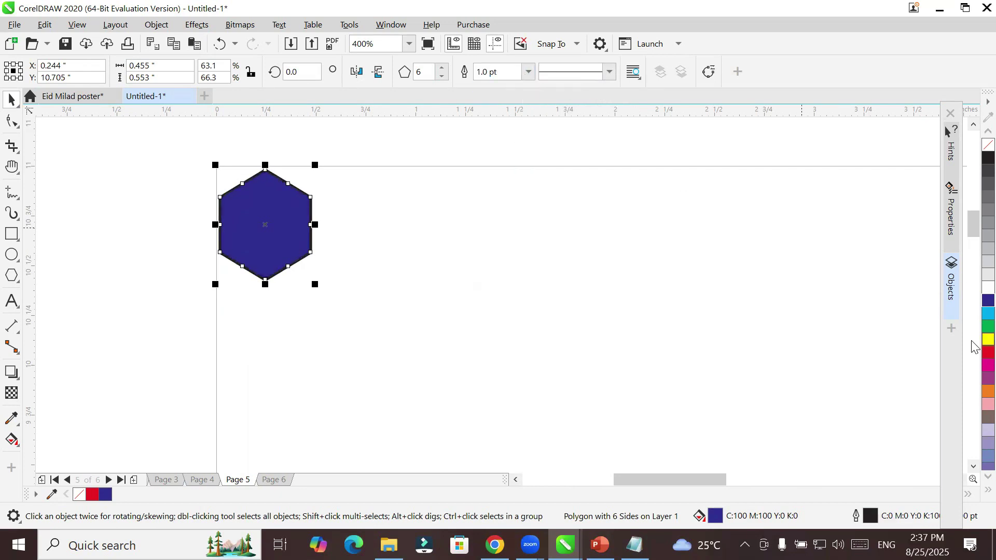
right_click(987, 339)
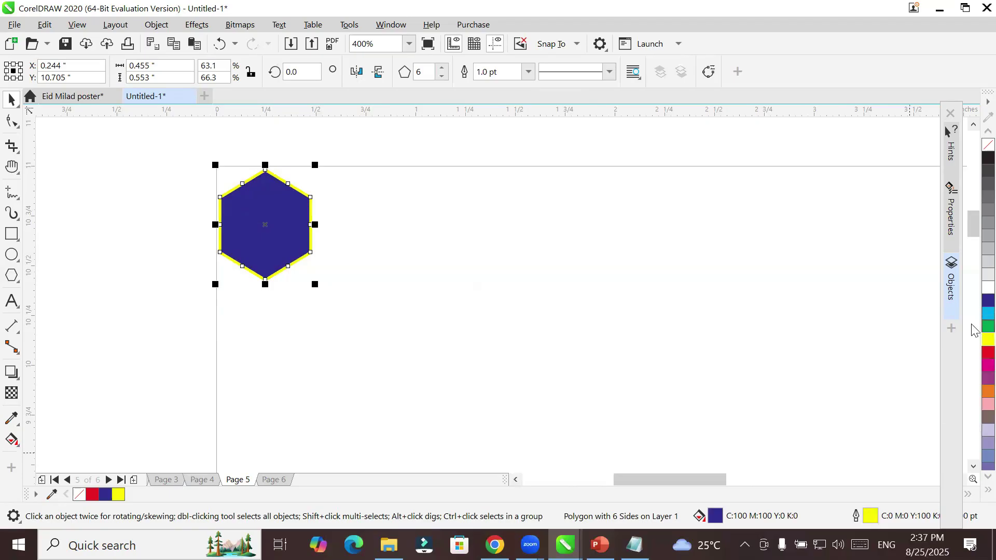
right_click(988, 326)
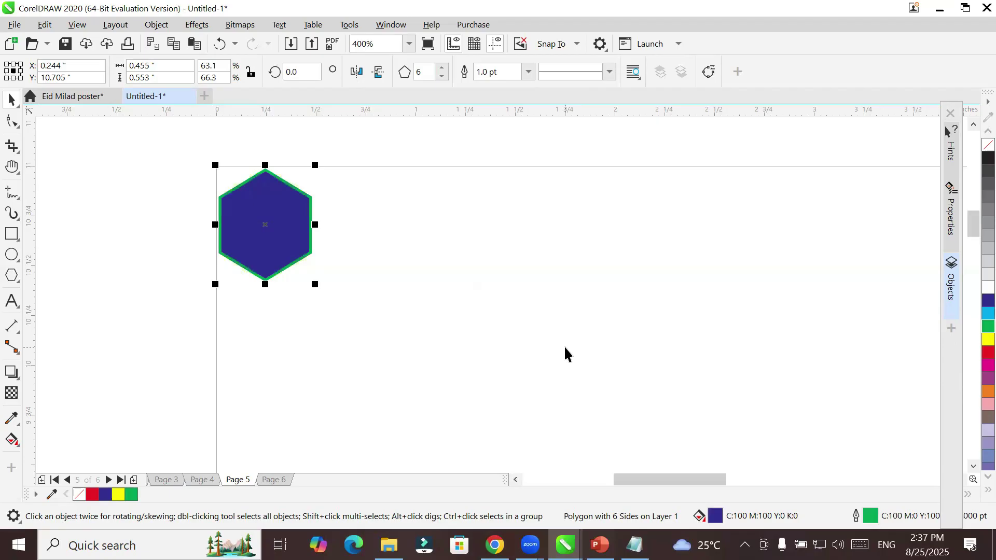
scroll(272, 195, "up", 4)
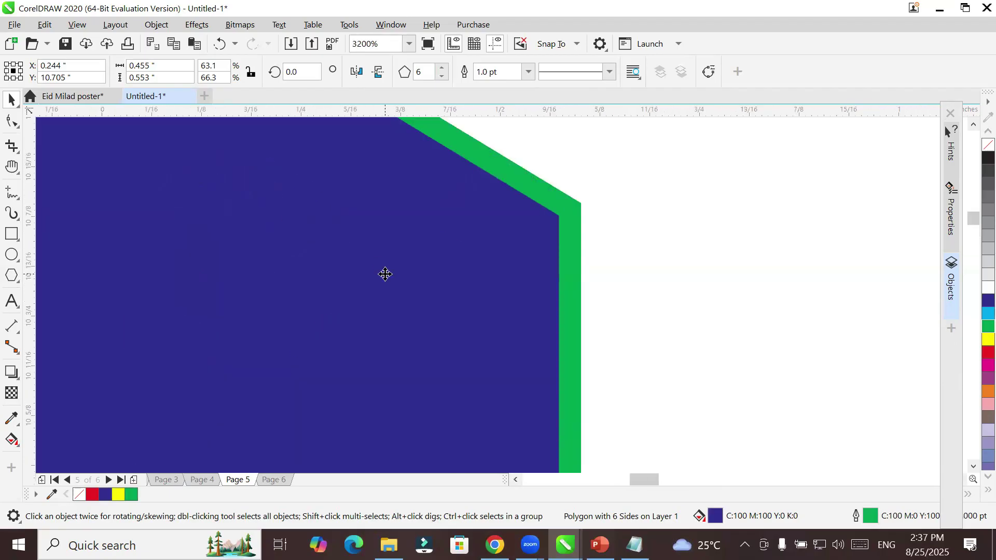
scroll(385, 274, "down", 2)
scroll(385, 274, "down", 1)
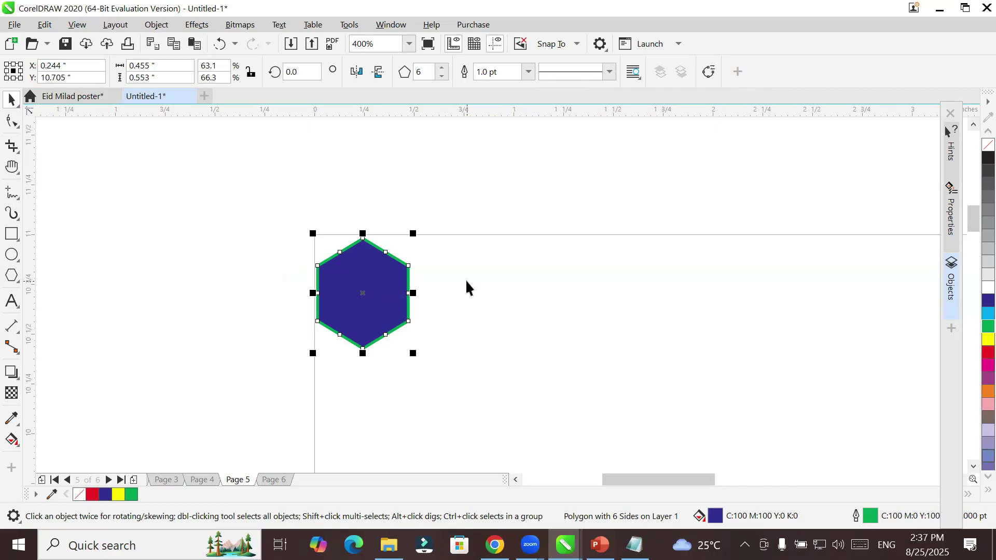
Step: Resize the hexagon to 0.5 inch wide and 0.5 inch high
key("h")
left_click_drag(472, 285, 307, 207)
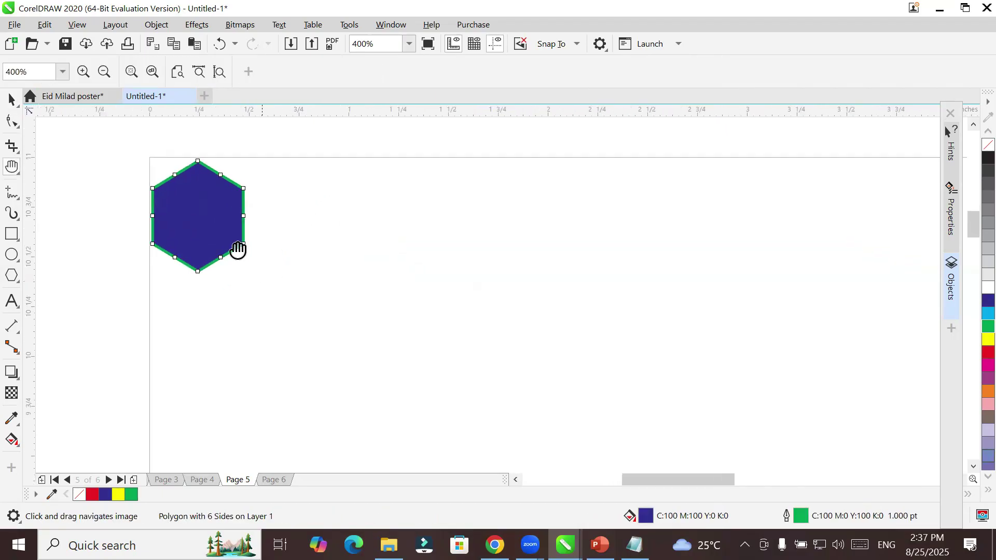
left_click(12, 98)
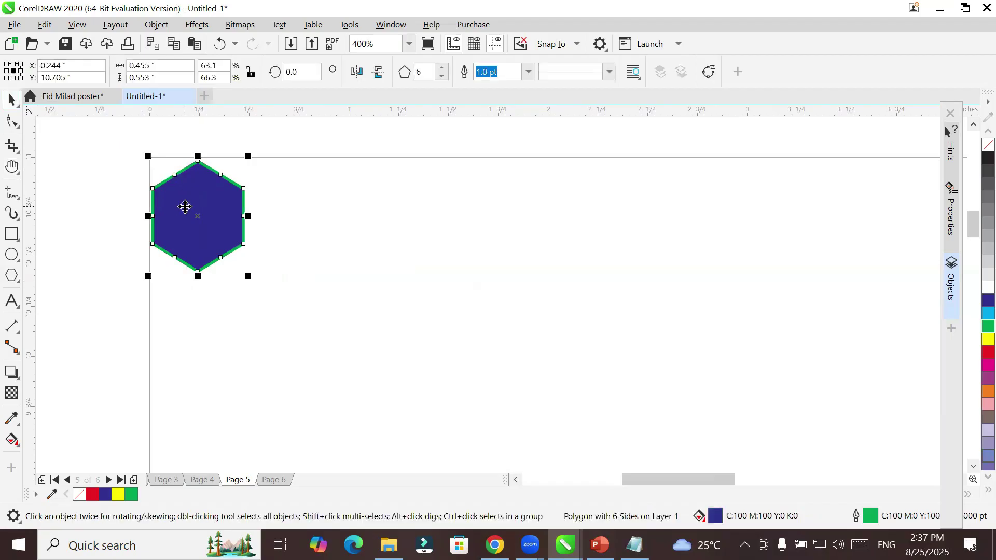
left_click(185, 207)
left_click(156, 65)
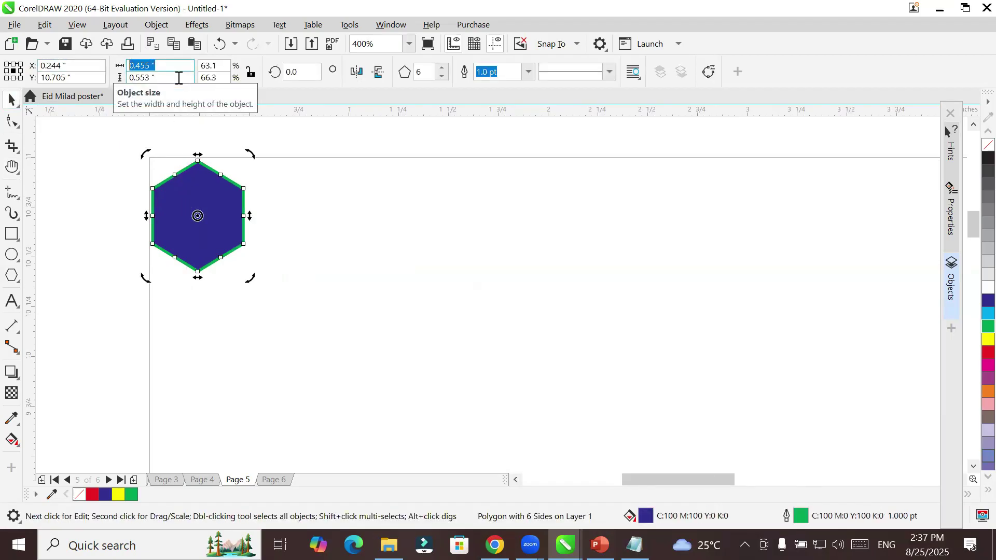
type(".5")
key("Tab")
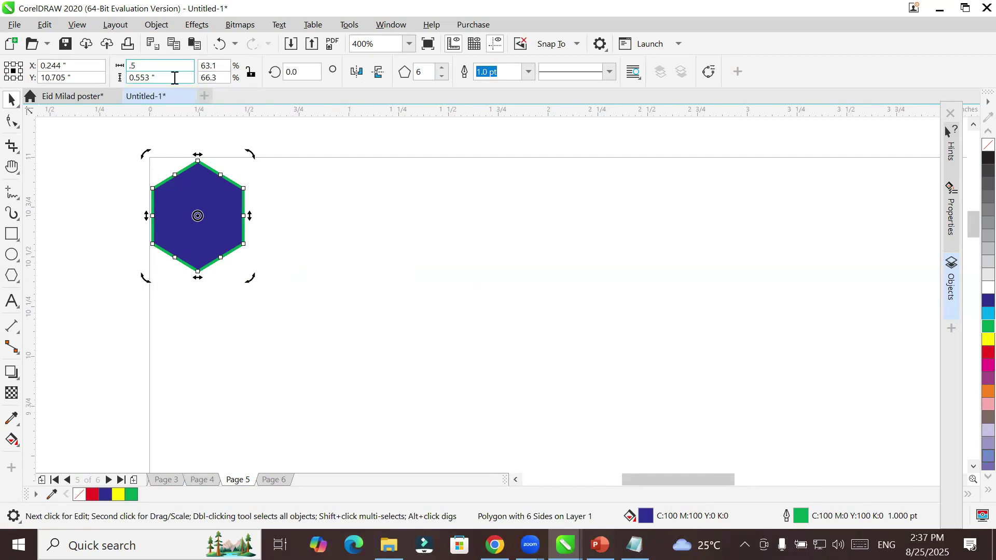
type(".5")
key("Return")
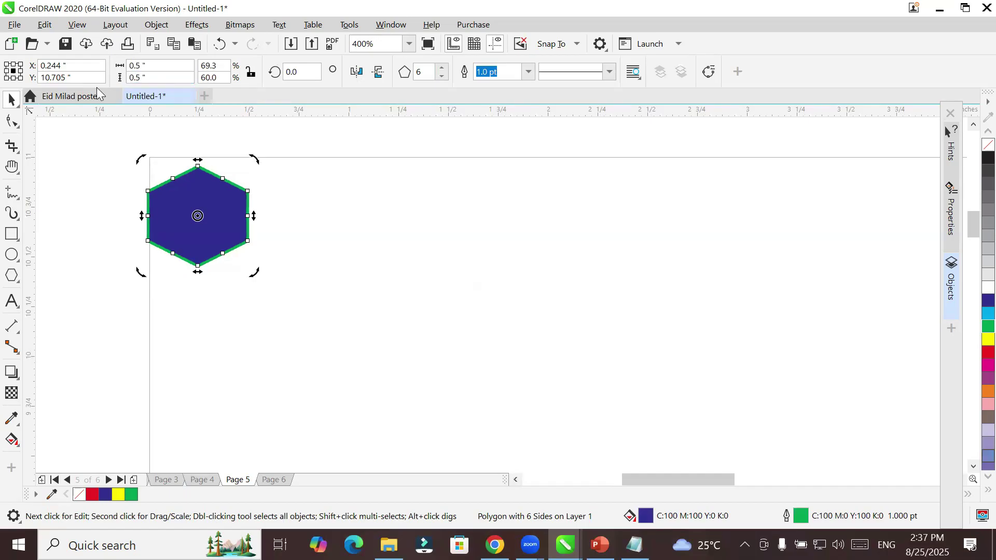
left_click(206, 224)
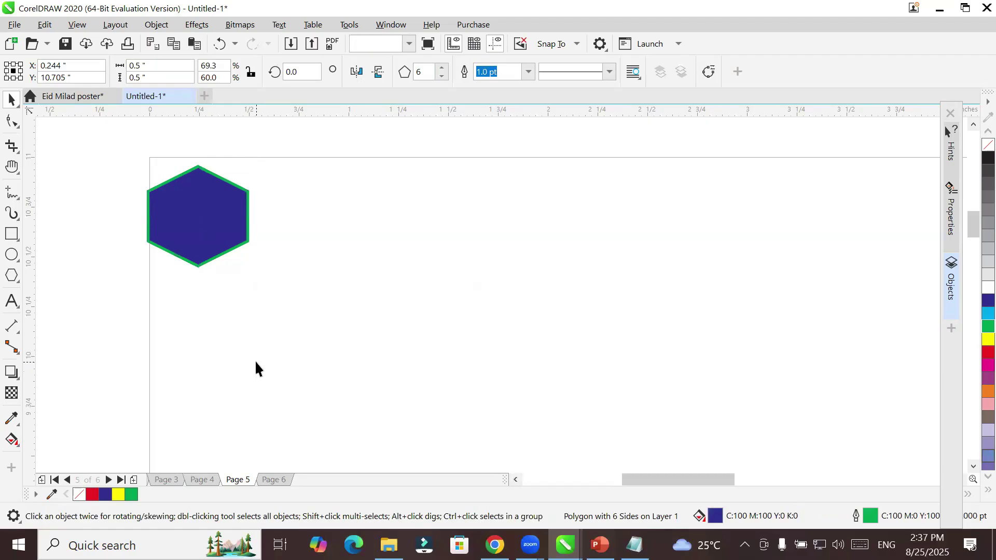
left_click(252, 368)
left_click(228, 233)
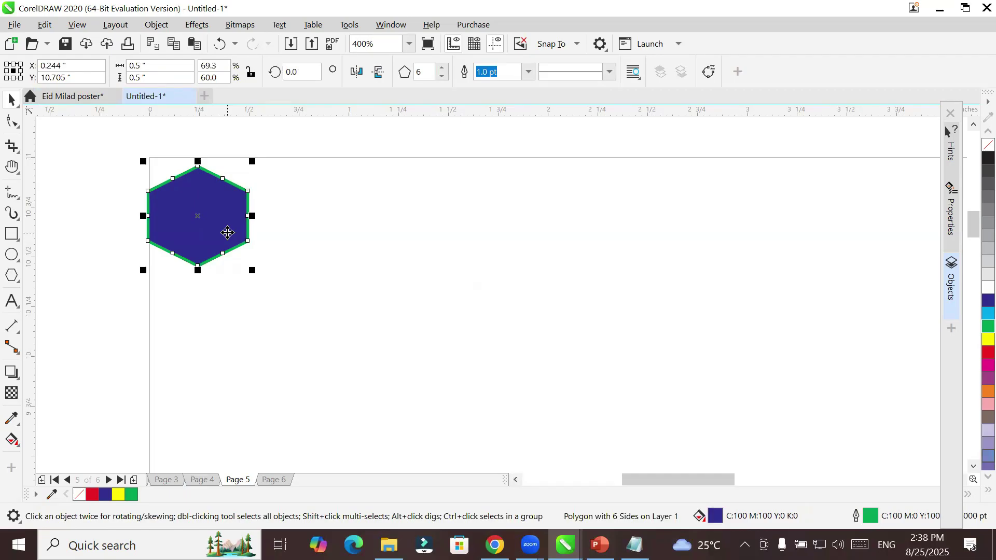
Step: Set the duplicate distance to 0.5 inch horizontally and 0 vertically
left_click(339, 206)
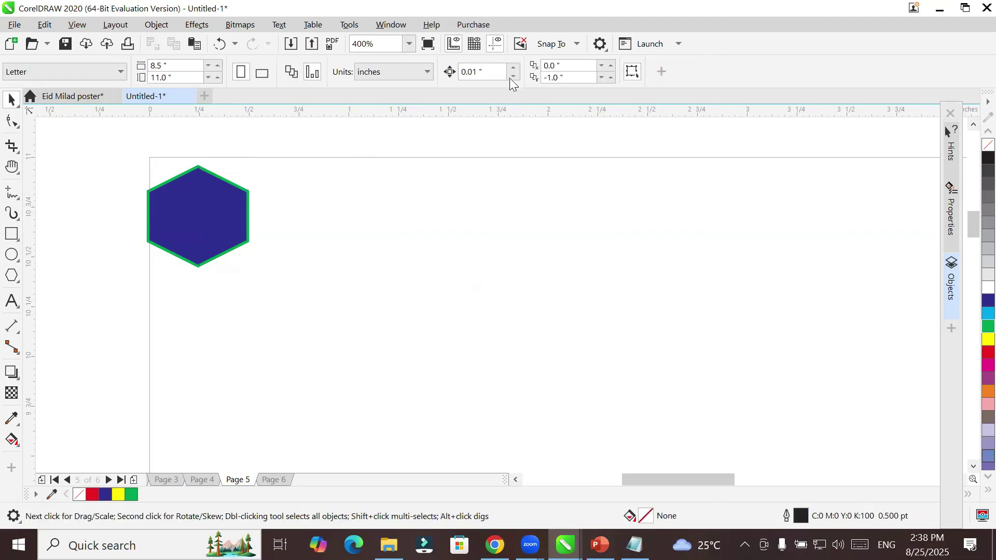
left_click(568, 65)
type(".5")
left_click(589, 77)
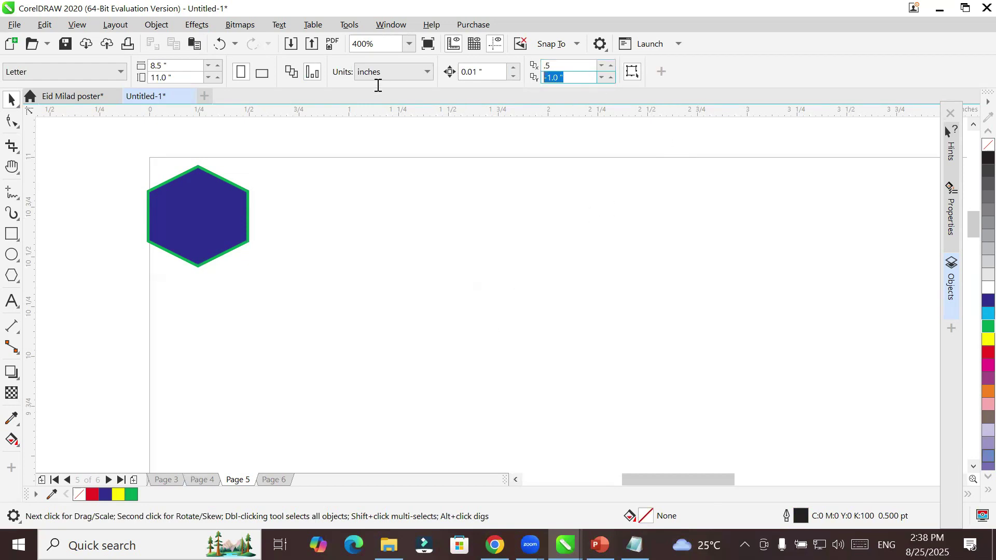
type("0")
Step: Duplicate the hexagon repeatedly along the page's top edge until the row spans the full page width
scroll(453, 307, "down", 1)
left_click_drag(464, 312, 228, 231)
key("h")
left_click(11, 98)
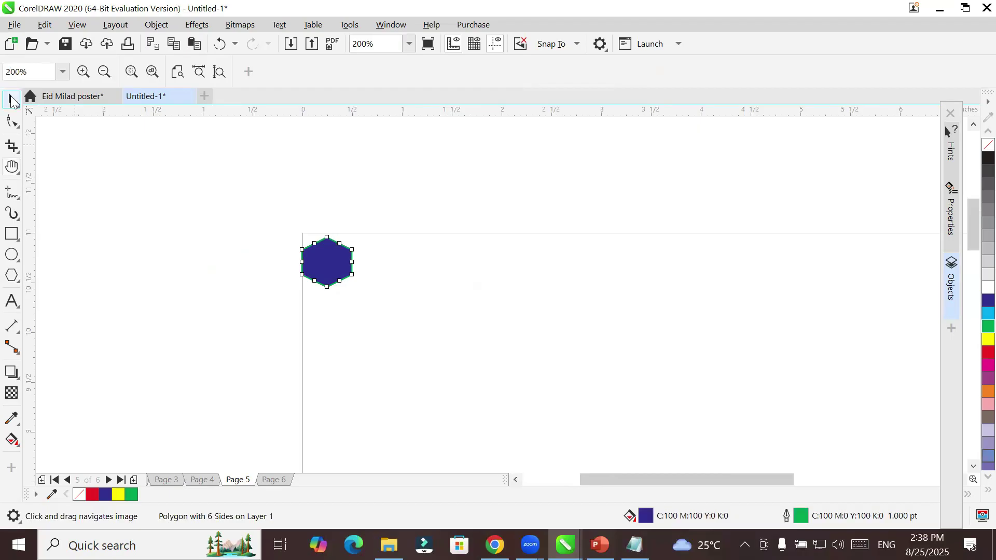
key("h")
left_click_drag(525, 282, 337, 213)
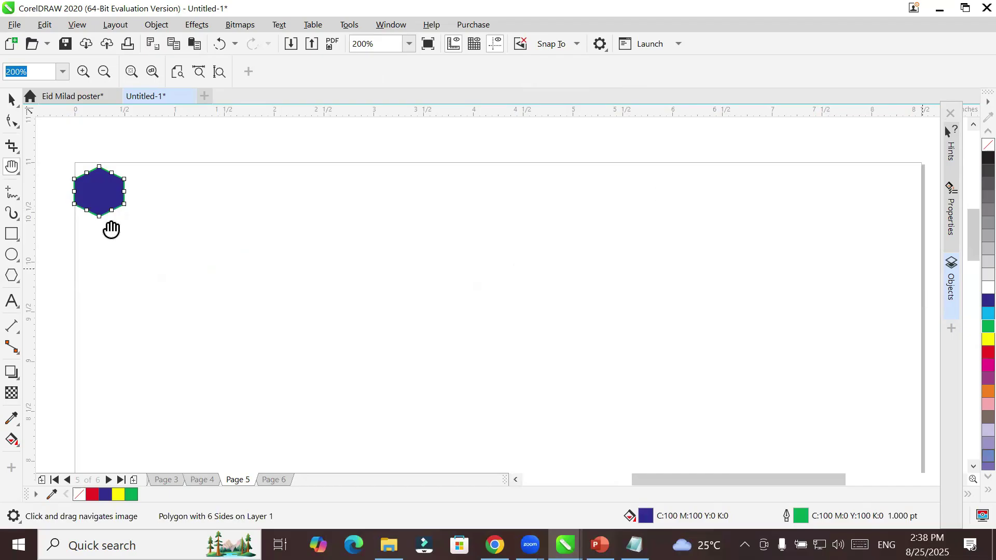
left_click(12, 99)
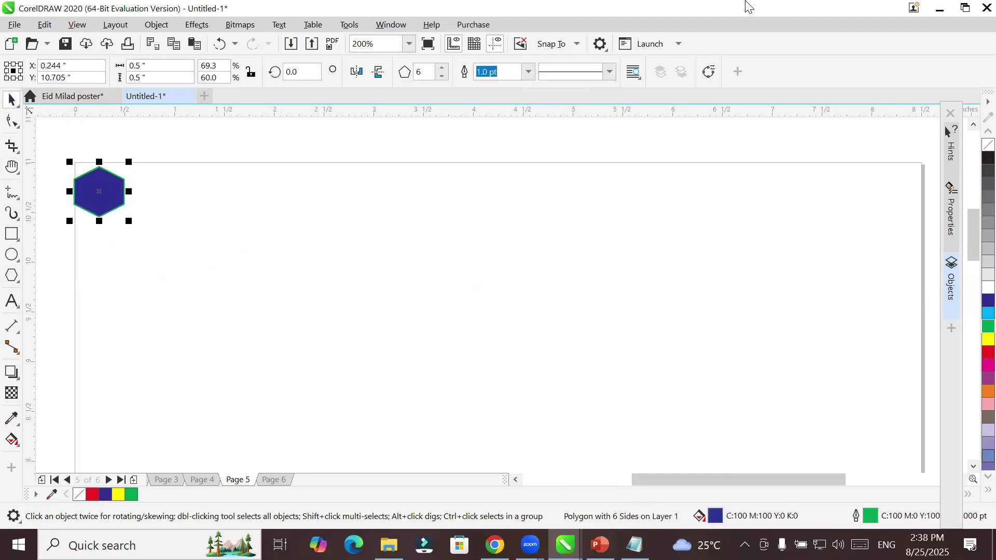
key("ctrl+d")
key("ctrl+d")
key("ctrl+d")
key("ctrl+d")
key("ctrl+d")
key("ctrl+d")
key("ctrl+d")
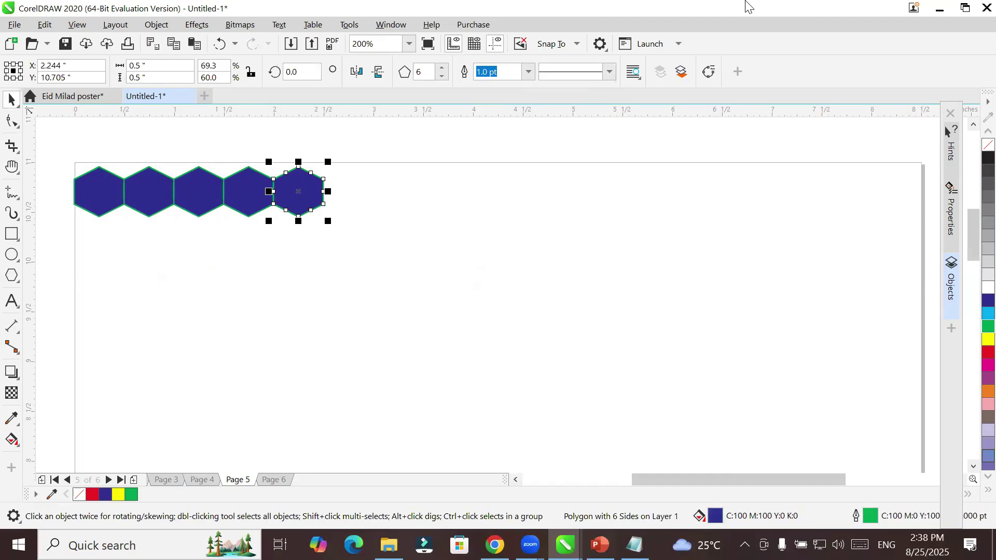
key("ctrl+d")
key("ctrl+d")
key("ctrl+d")
key("ctrl+d")
key("ctrl+d")
key("ctrl+d")
key("ctrl+d")
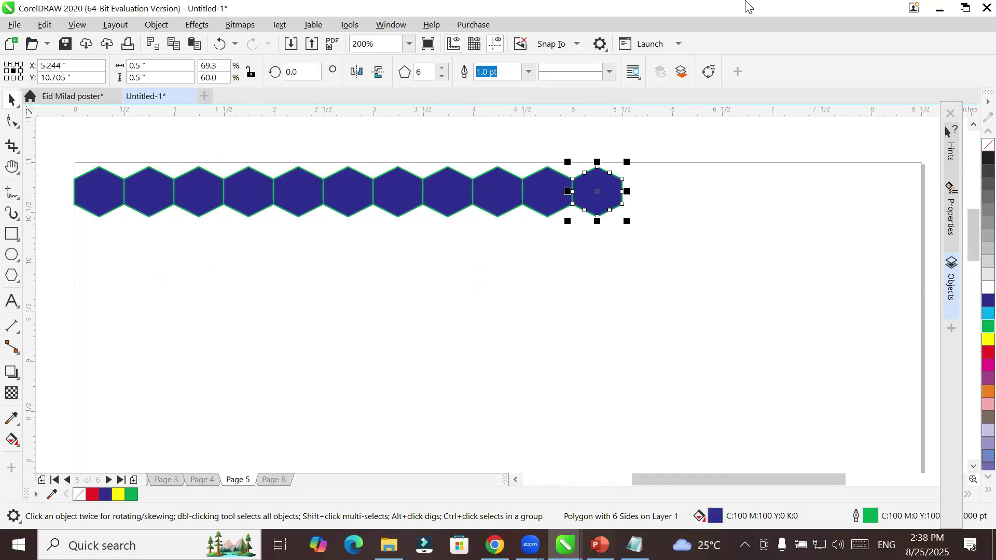
key("ctrl+d")
key("ctrl+d")
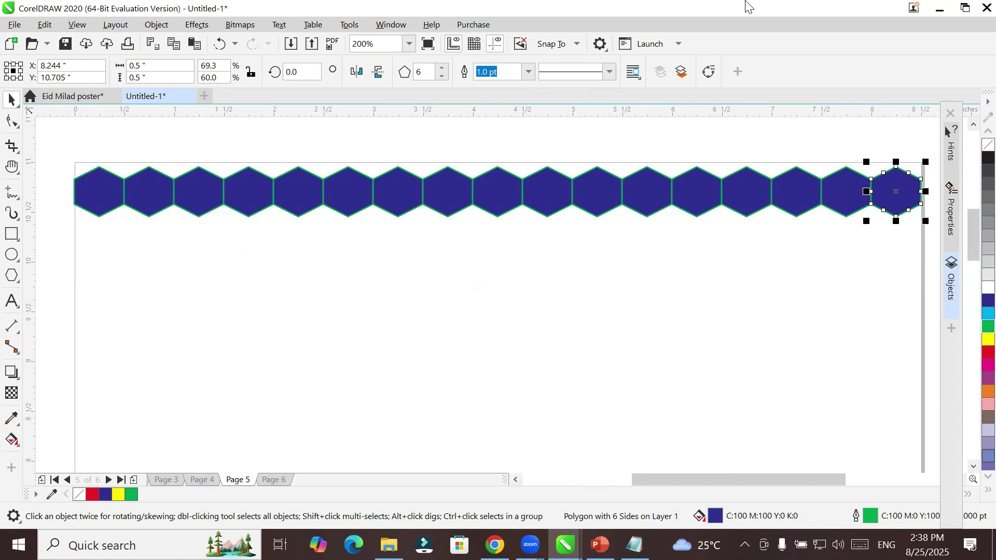
left_click(898, 158)
left_click(899, 179)
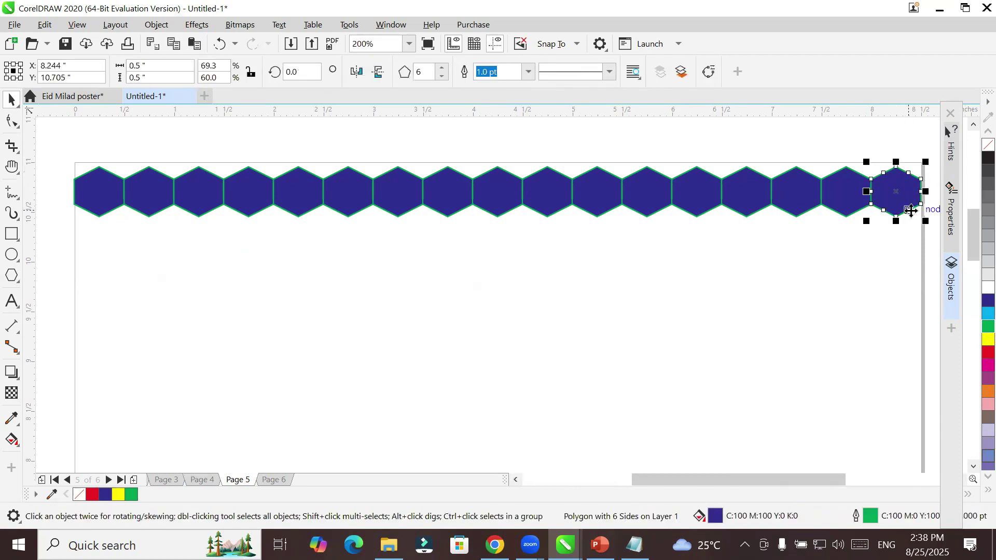
Step: Set the duplicate distance to 0 horizontally and -0.5 inch vertically
left_click(886, 146)
left_click(565, 65)
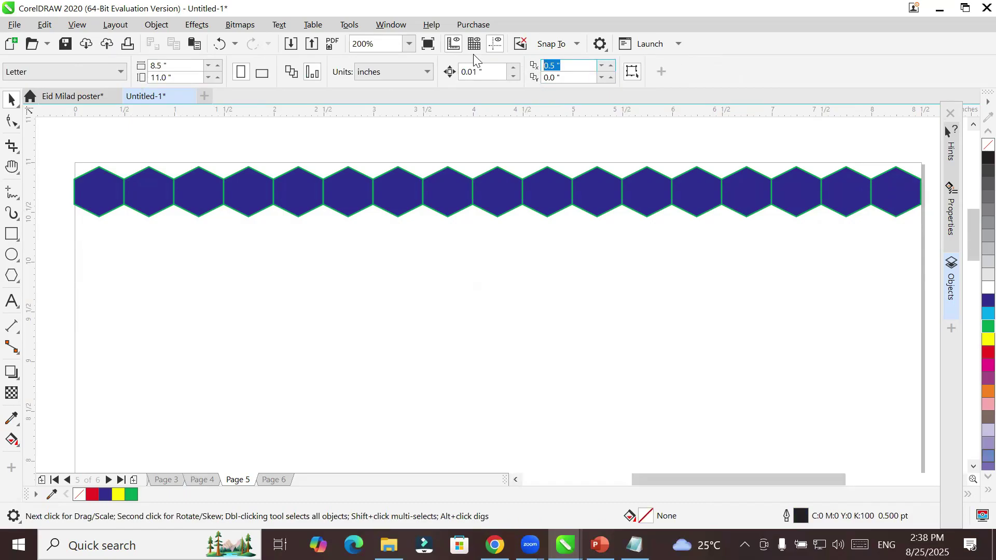
type("0")
key("Tab")
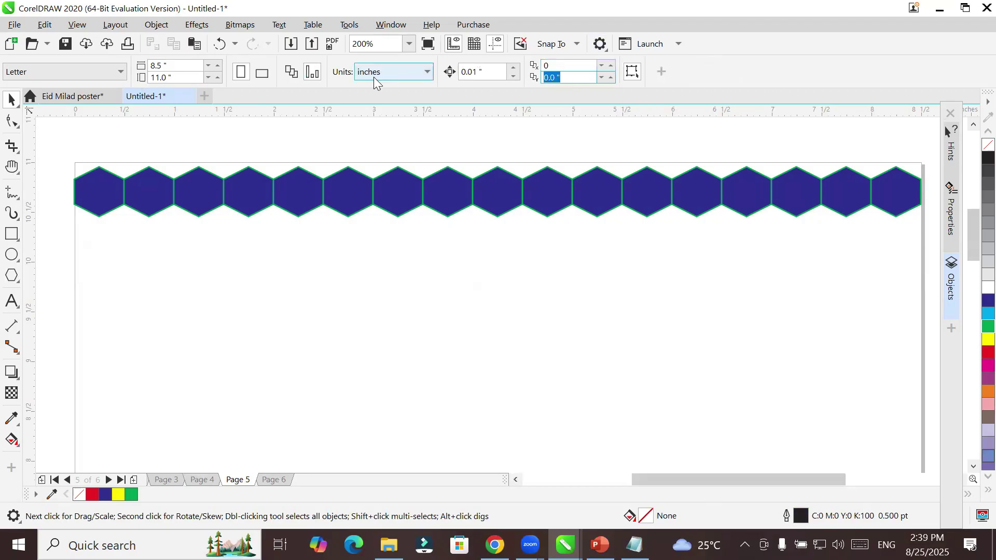
type(".")
left_click(373, 77)
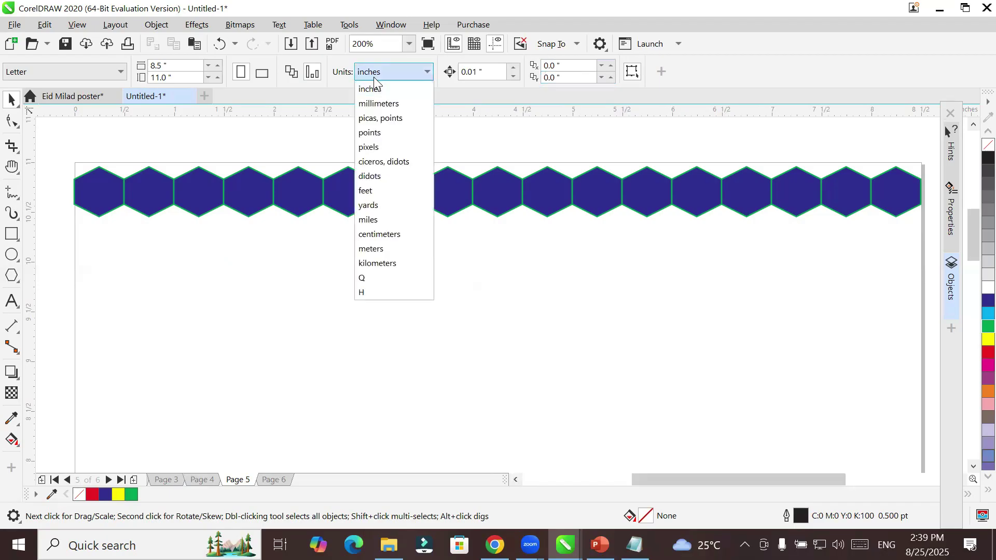
left_click(588, 77)
left_click(588, 77)
type("-.5")
key("Return")
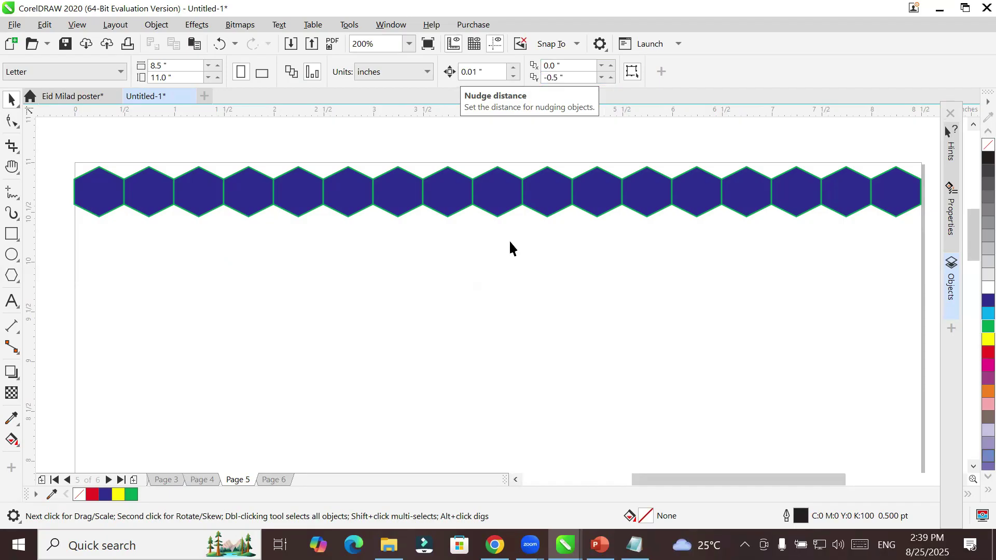
Step: Duplicate the top row's last hexagon repeatedly down the page's right edge until the column reaches the bottom corner
left_click(902, 192)
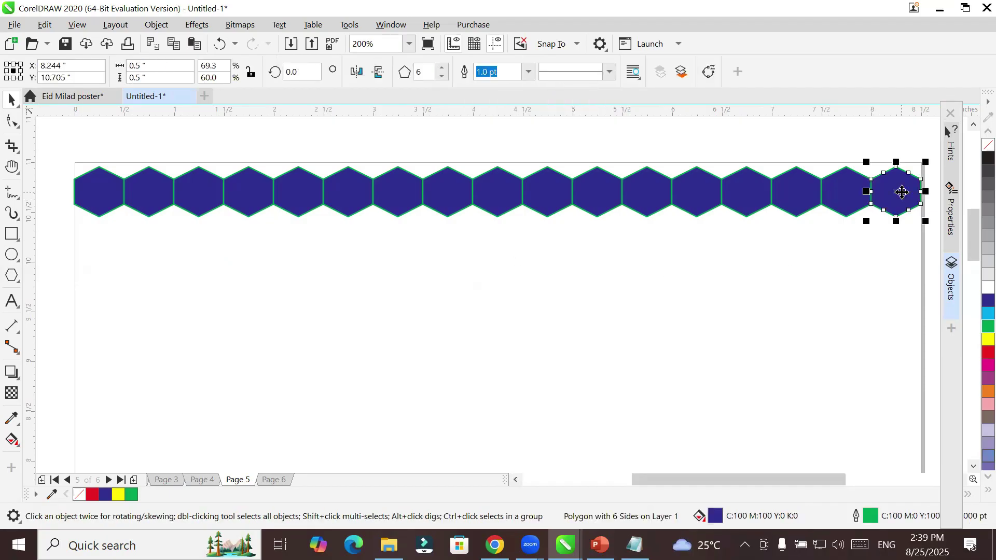
scroll(904, 336, "down", 2)
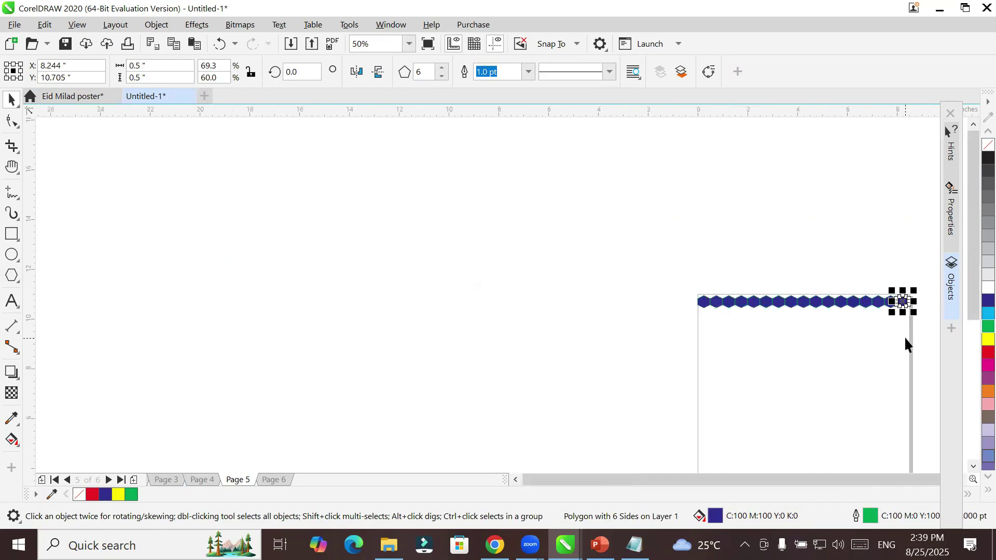
key("h")
left_click_drag(901, 351, 550, 185)
key("KP_Add")
key("Down")
key("KP_Add")
key("Down")
key("KP_Add")
key("Down")
key("KP_Add")
key("Down")
key("KP_Add")
key("Down")
key("KP_Add")
key("Down")
key("KP_Add")
key("Down")
key("KP_Add")
key("Down")
key("KP_Add")
key("Down")
key("KP_Add")
key("Down")
key("KP_Add")
key("Down")
key("KP_Add")
key("Down")
key("KP_Add")
key("Down")
key("KP_Add")
key("Down")
key("KP_Add")
key("Down")
key("KP_Add")
key("Down")
key("KP_Add")
key("Down")
key("KP_Add")
key("Down")
key("KP_Add")
key("Down")
key("KP_Add")
key("Down")
key("KP_Add")
key("Down")
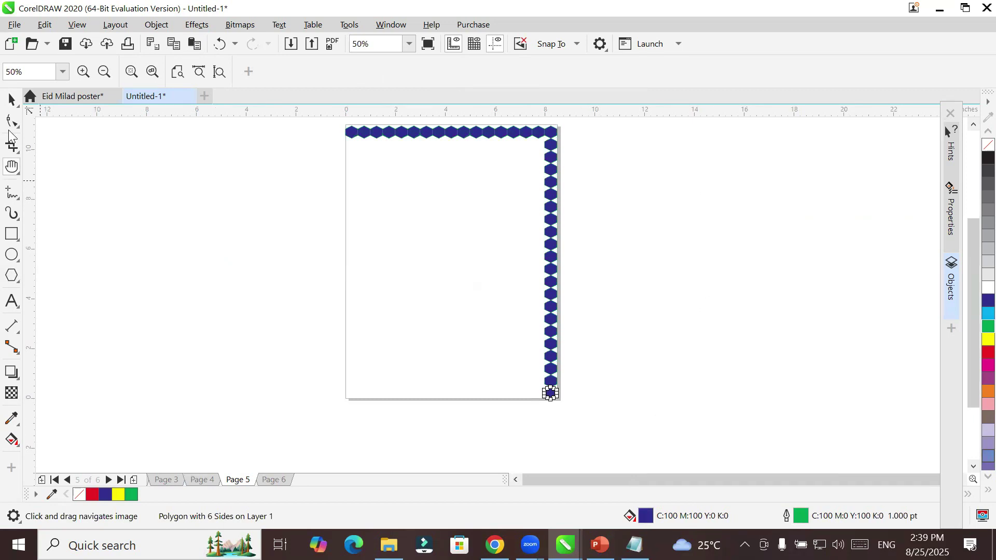
left_click(11, 99)
Step: Set the duplicate distance to -0.5 inch horizontally and 0 vertically
left_click(683, 385)
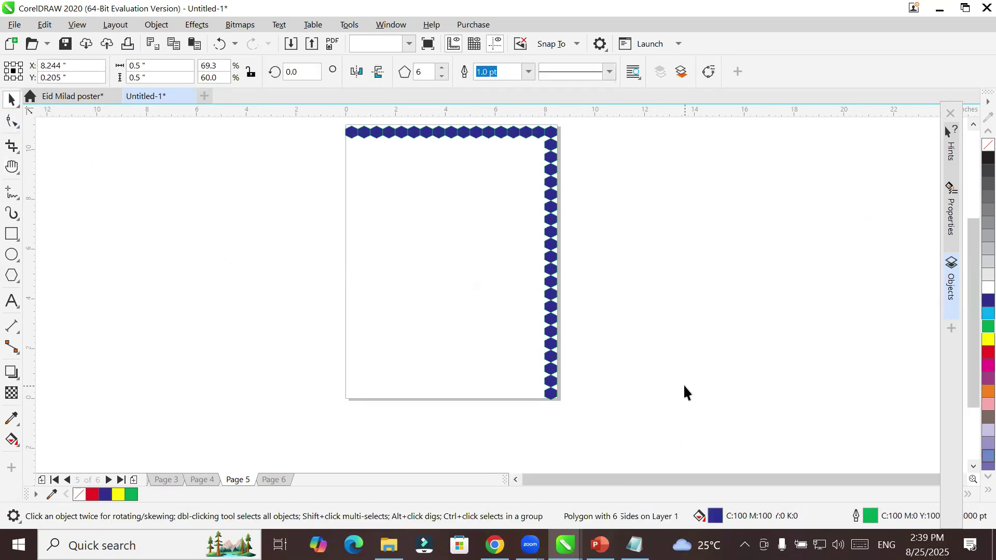
left_click(571, 66)
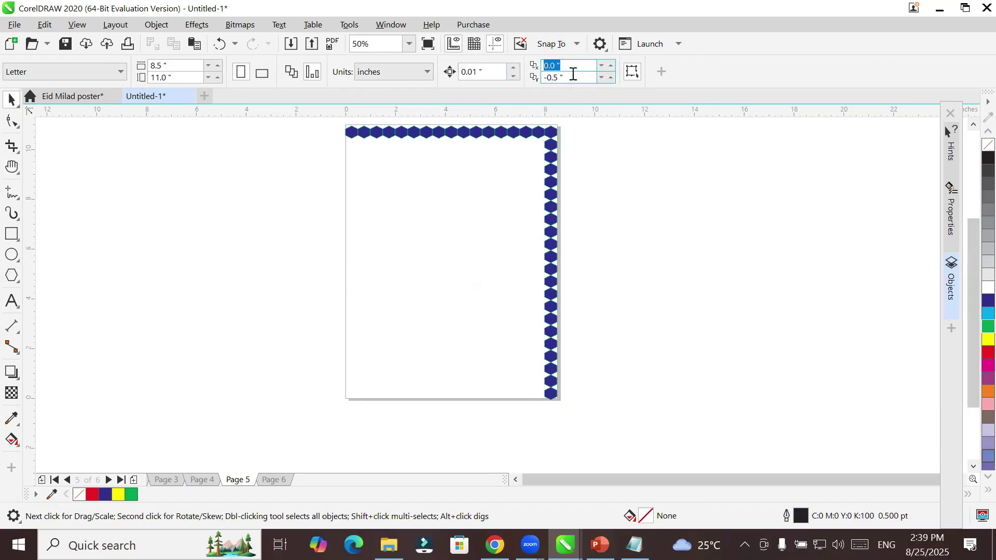
key("Tab")
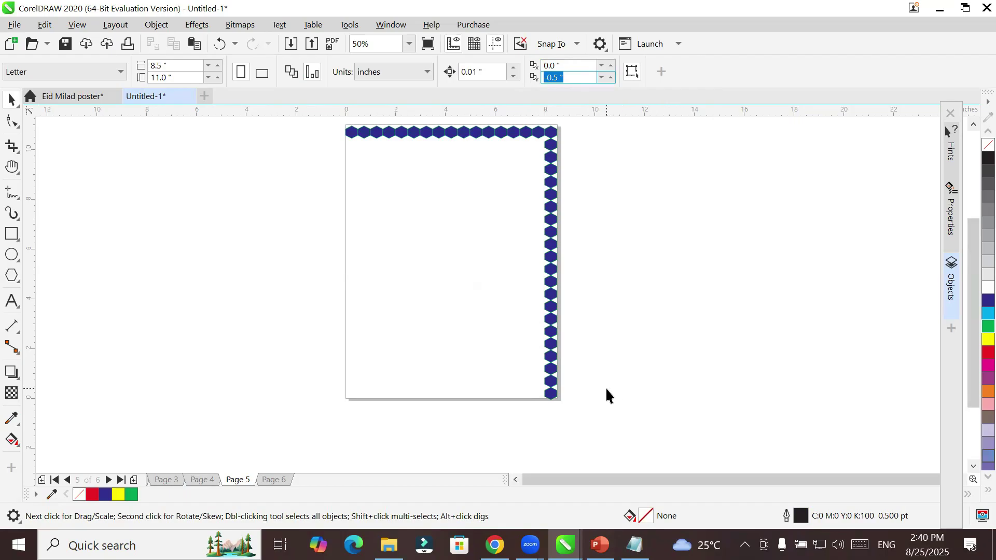
left_click(567, 66)
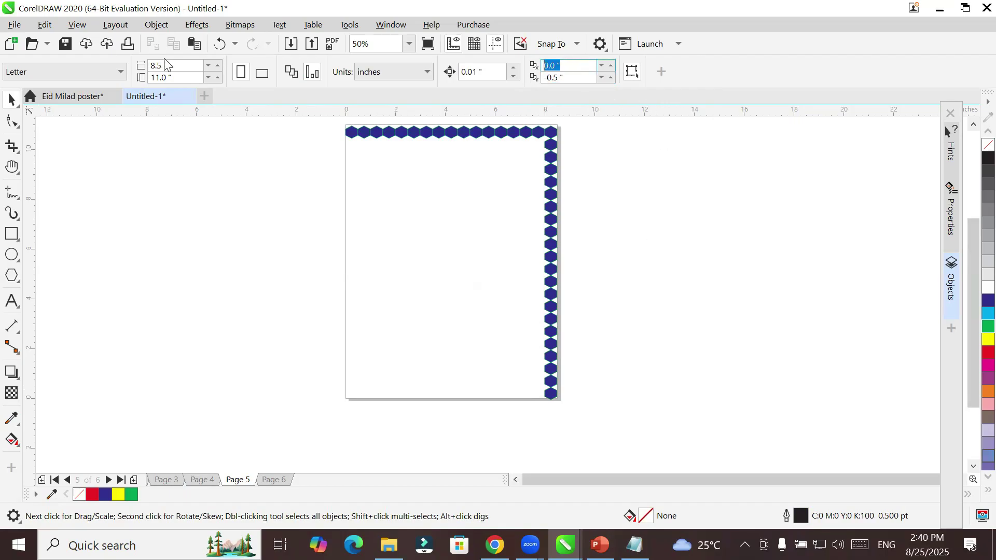
type("-.5")
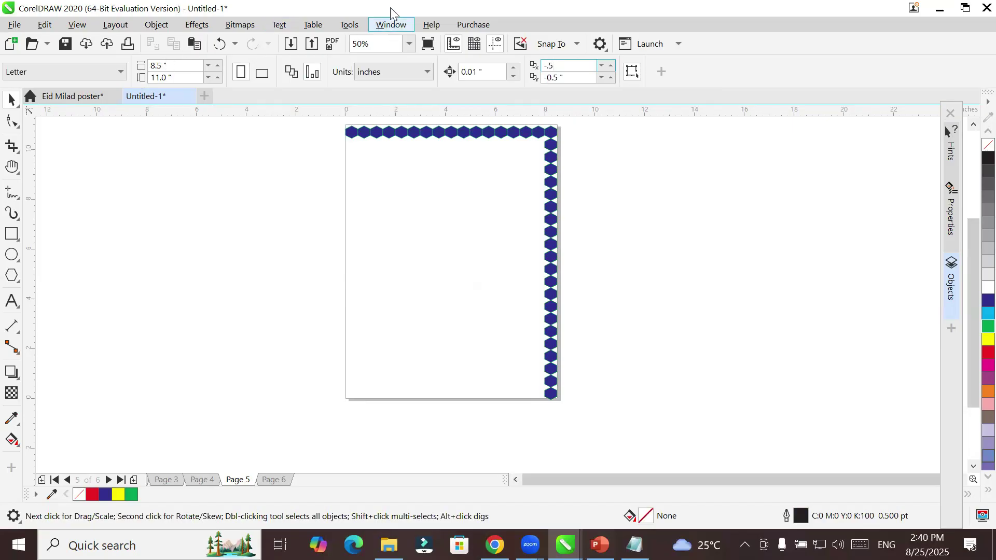
left_click(567, 78)
type("0")
key("Return")
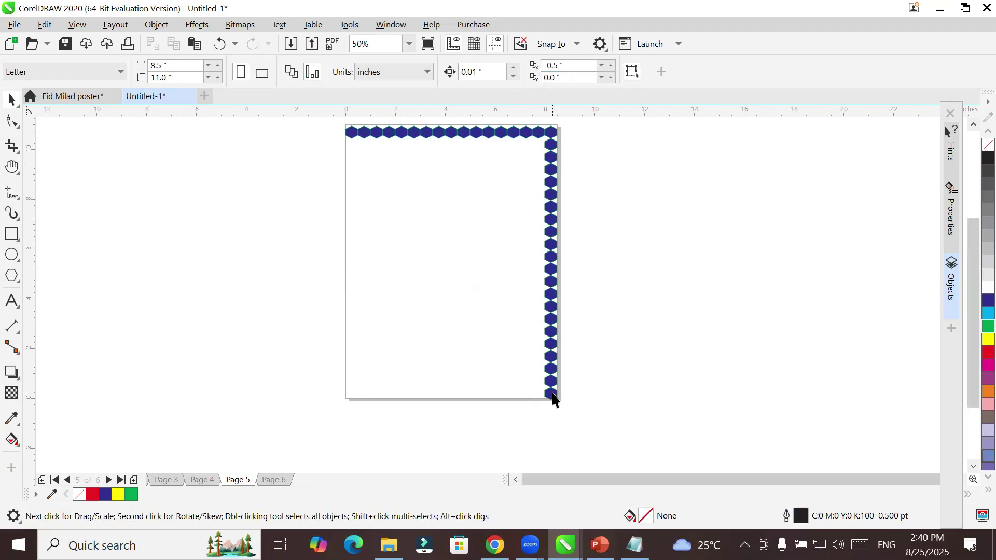
Step: Duplicate the bottom-right corner hexagon repeatedly along the page's bottom edge until the row reaches the left corner
left_click(551, 395)
key("ctrl+d")
key("ctrl+d")
key("ctrl+d")
key("ctrl+d")
key("ctrl+d")
key("ctrl+d")
key("ctrl+d")
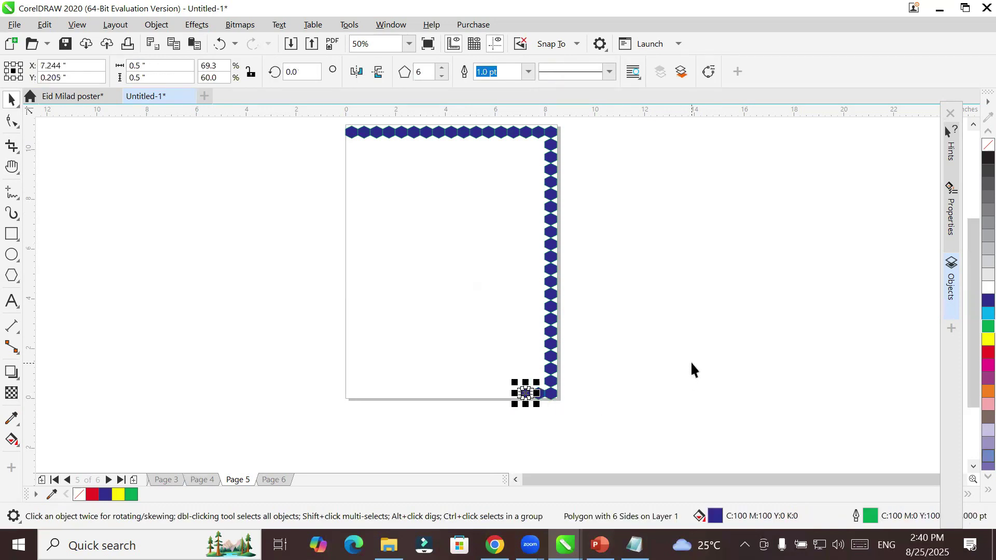
key("ctrl+d")
key("ctrl+d")
key("ctrl+d")
key("ctrl+d")
key("ctrl+d")
key("ctrl+d")
key("ctrl+d")
key("ctrl+d")
key("ctrl+d")
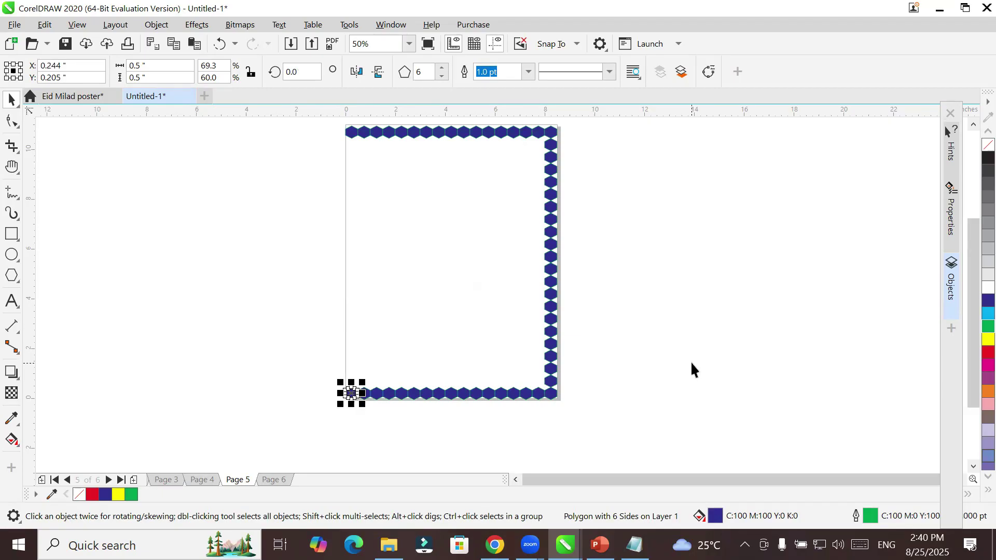
key("Escape")
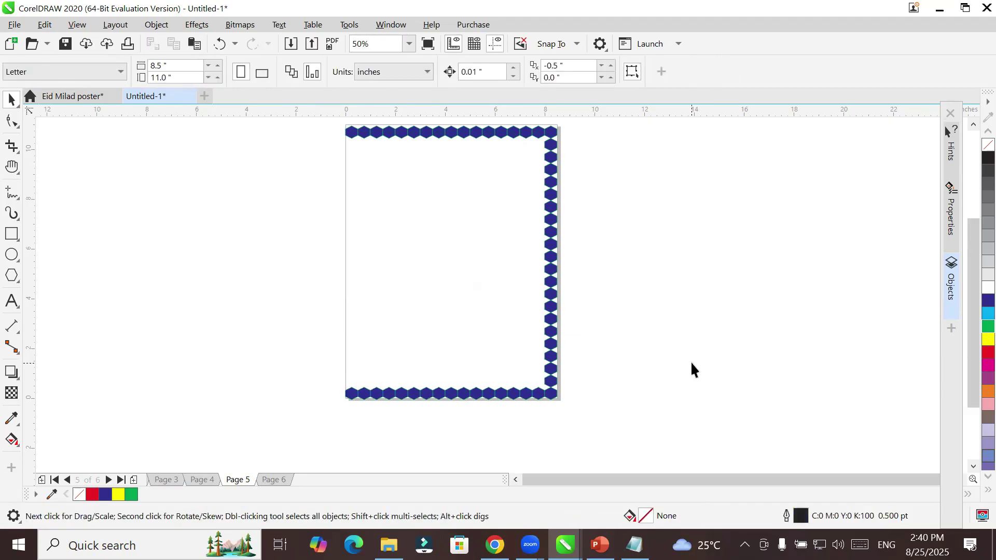
left_click(352, 394)
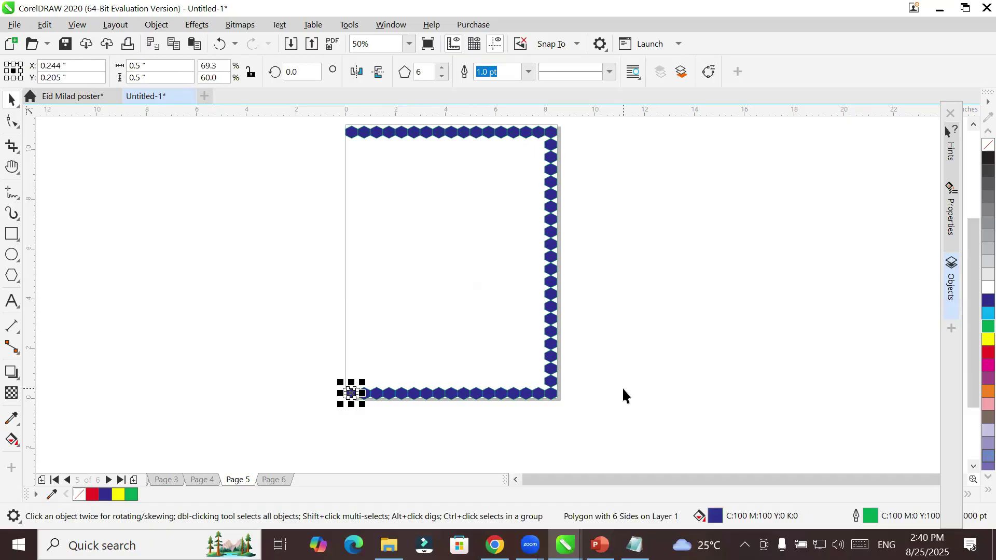
key("Escape")
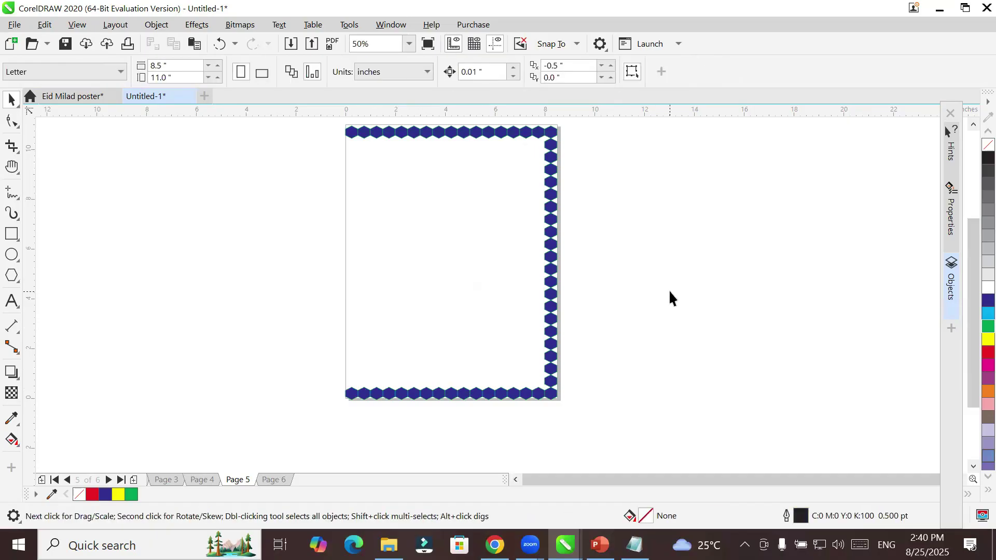
Step: Set the duplicate distance to 0 horizontally and 0.5 inch vertically
left_click(578, 64)
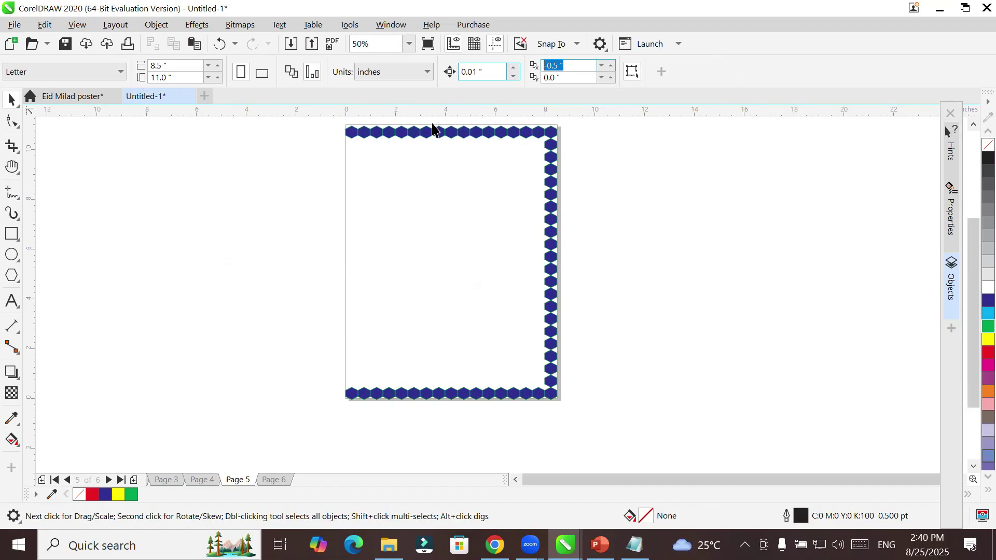
left_click(572, 79)
key("BackSpace")
type(".5")
left_click_drag(575, 66, 478, 79)
type("0")
key("Return")
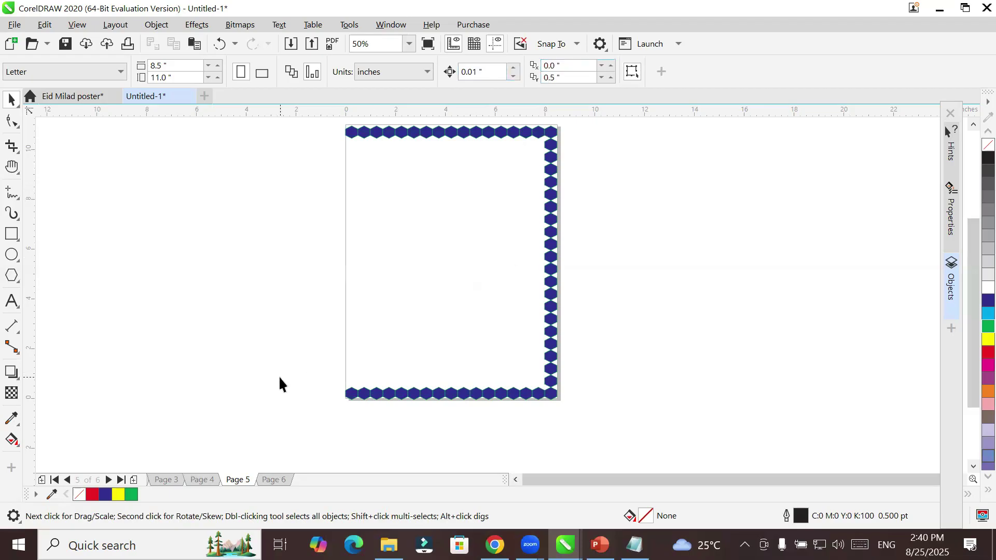
Step: Duplicate the bottom-left corner hexagon repeatedly up the page's left edge until the column meets the top row and closes the border
left_click(348, 395)
key("ctrl+d")
key("ctrl+d")
key("ctrl+d")
key("ctrl+d")
key("ctrl+d")
key("ctrl+d")
key("ctrl+d")
key("ctrl+d")
key("ctrl+d")
key("ctrl+d")
key("ctrl+d")
key("ctrl+d")
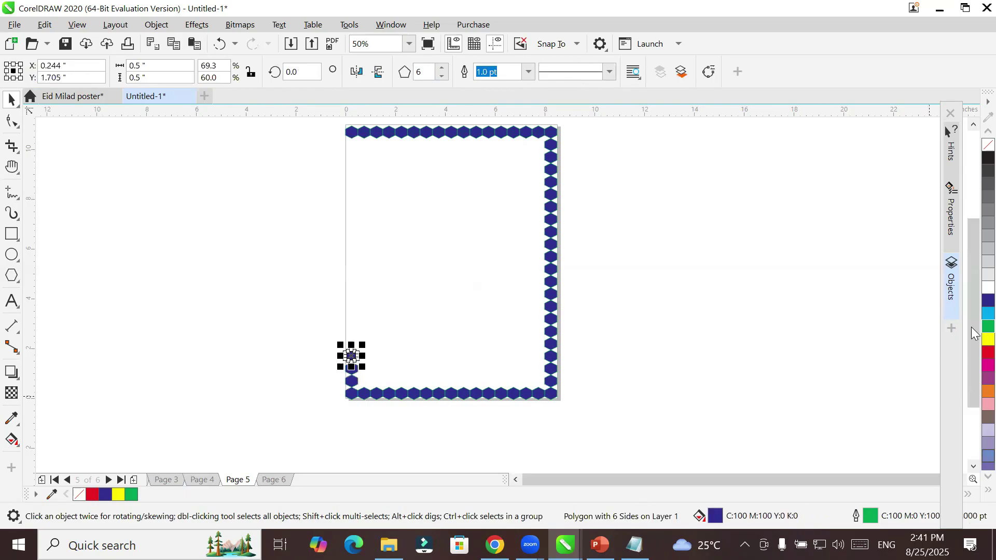
key("ctrl+d")
key("ctrl+d")
key("ctrl+d")
key("ctrl+d")
key("ctrl+d")
key("ctrl+d")
key("ctrl+d")
key("ctrl+d")
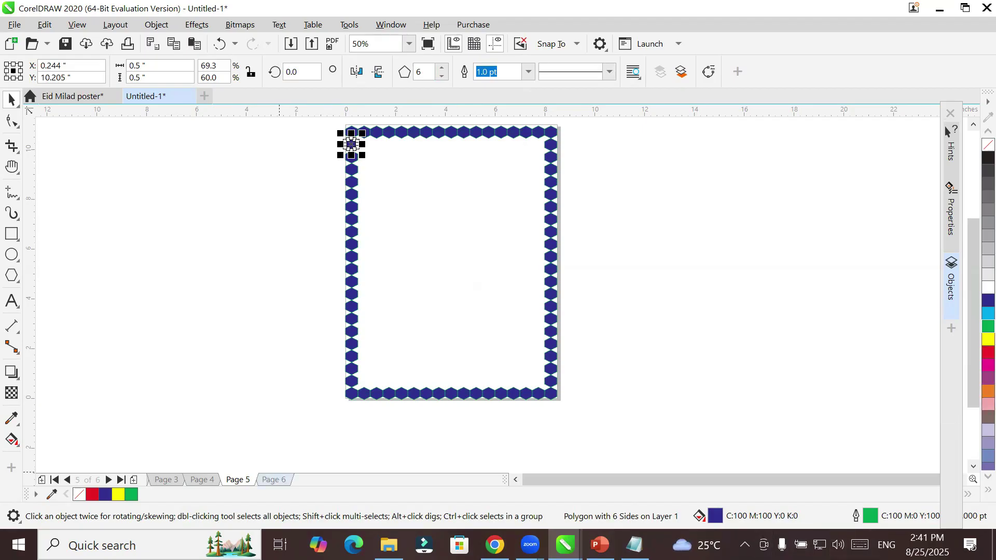
Step: On Page 6, draw a rectangle about 2.06 by 0.6 inch at the page's bottom-left corner and fill it blue
left_click(273, 479)
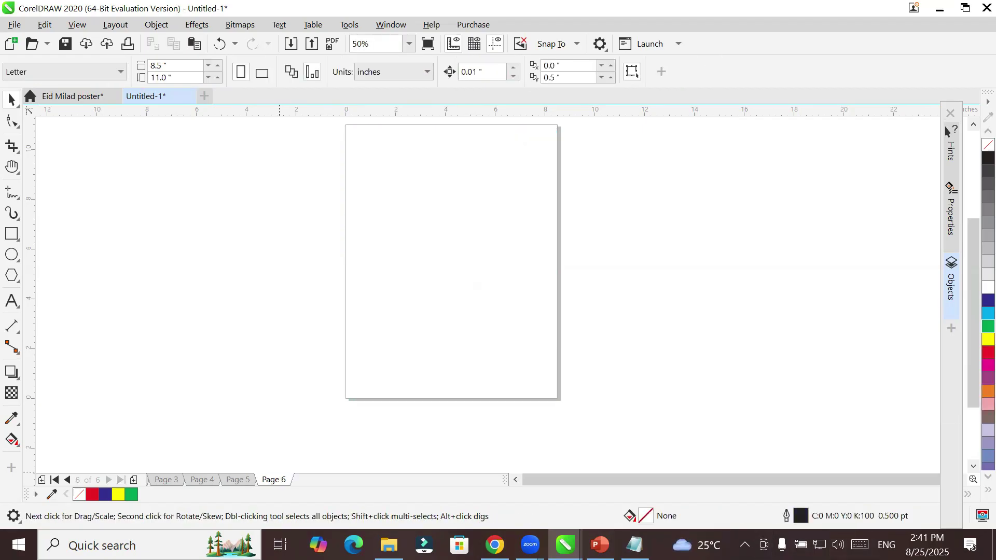
left_click(12, 236)
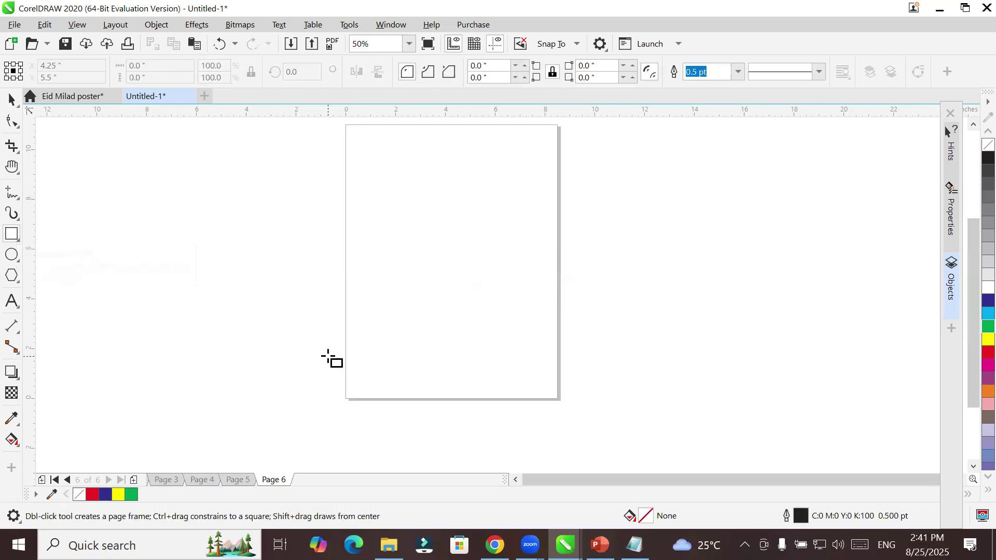
left_click_drag(346, 385, 397, 400)
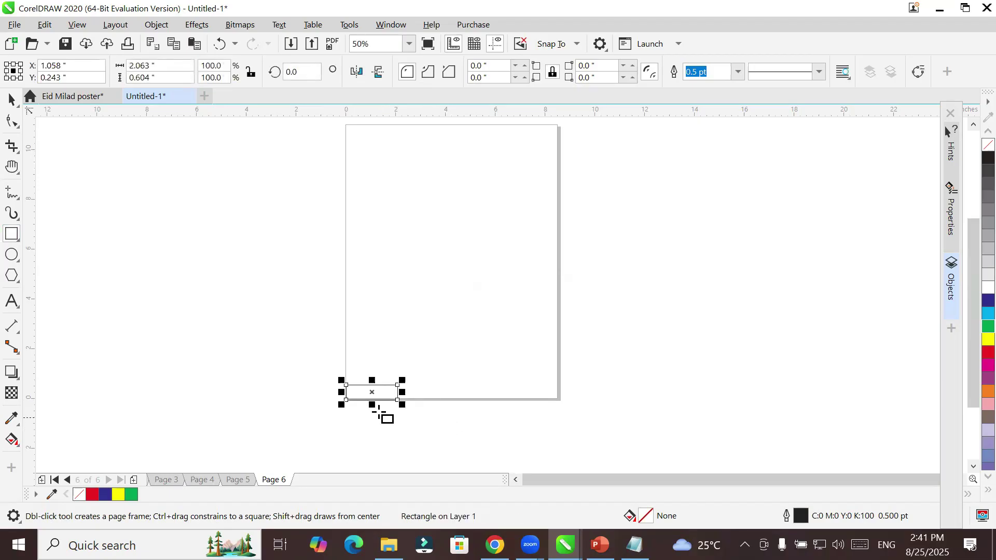
scroll(443, 433, "up", 2)
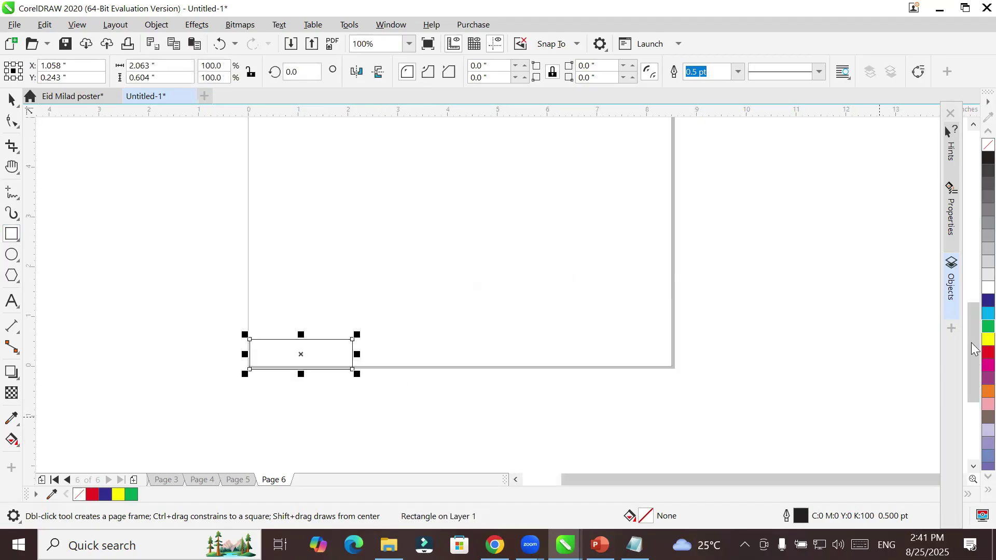
left_click(988, 301)
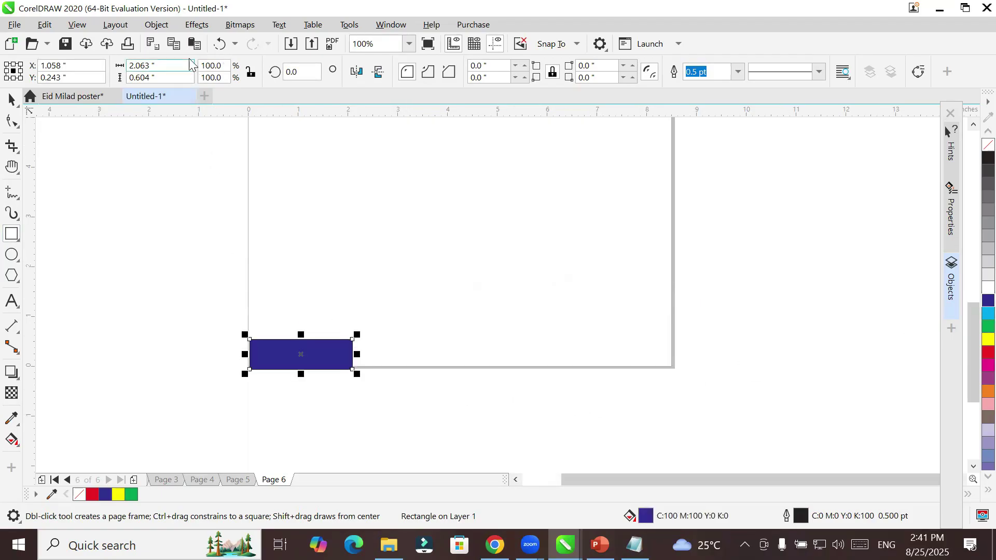
Step: Resize the blue rectangle to 2 inches wide and 0.5 inch high
left_click(177, 69)
type("2")
key("Tab")
type(".5")
key("Return")
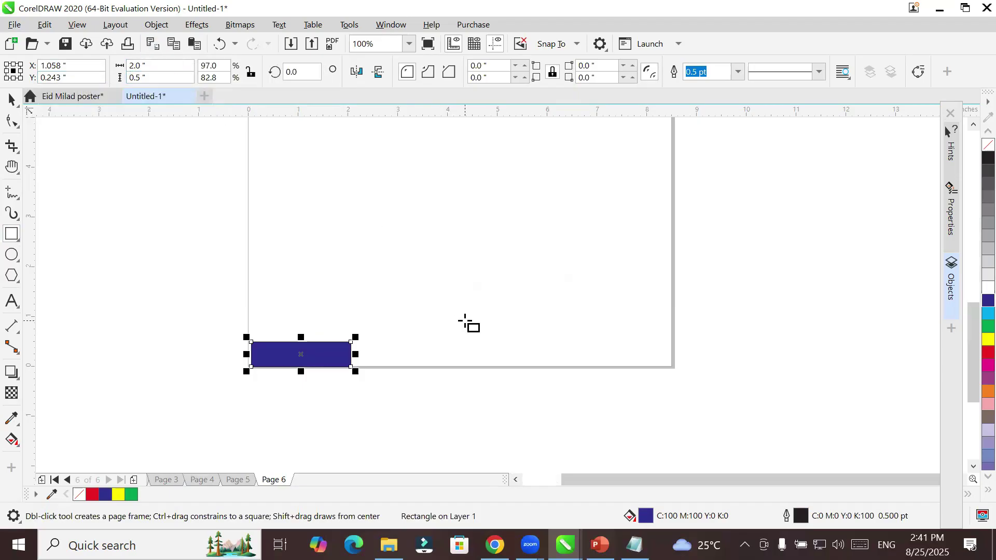
scroll(467, 322, "down", 2)
scroll(466, 323, "up", 1)
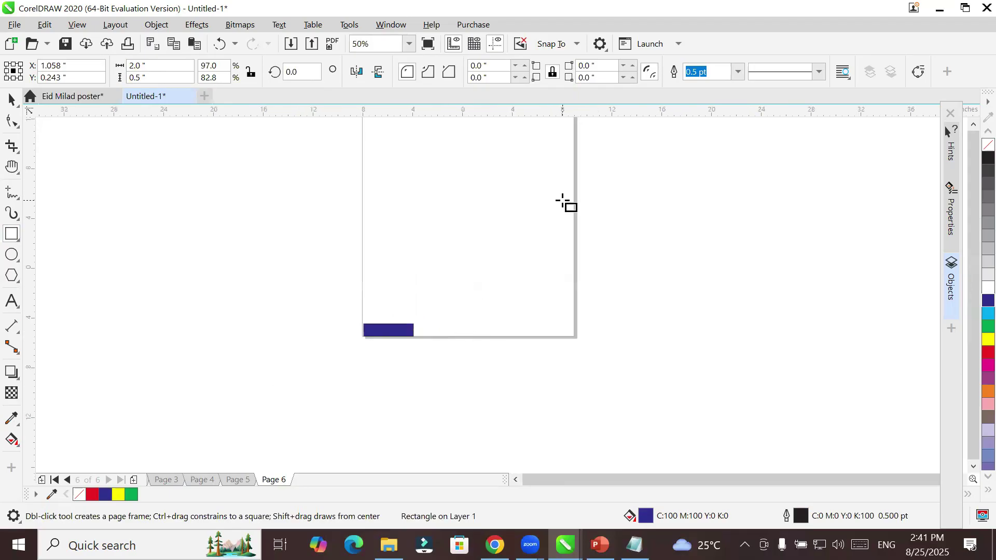
scroll(562, 202, "down", 1)
left_click(974, 125)
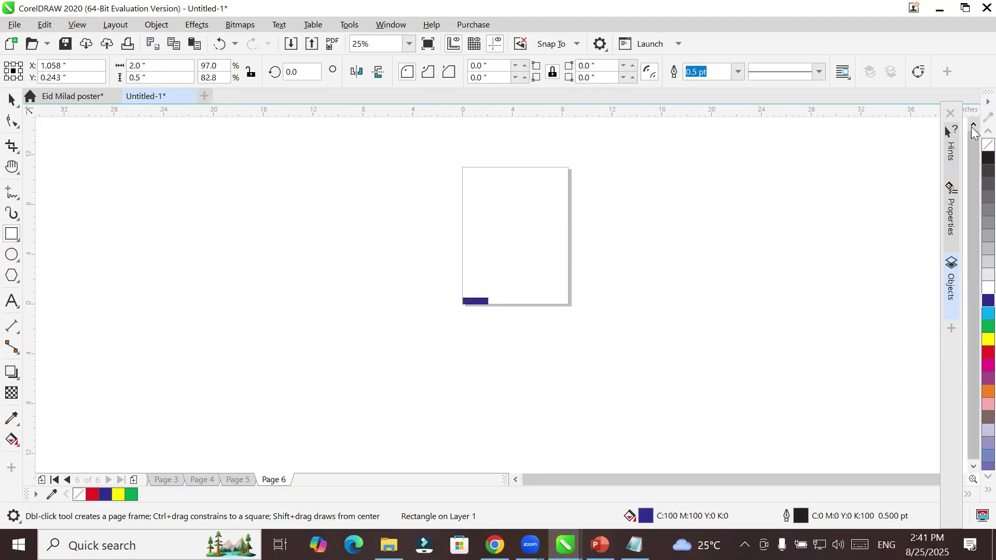
left_click(974, 126)
scroll(560, 326, "up", 1)
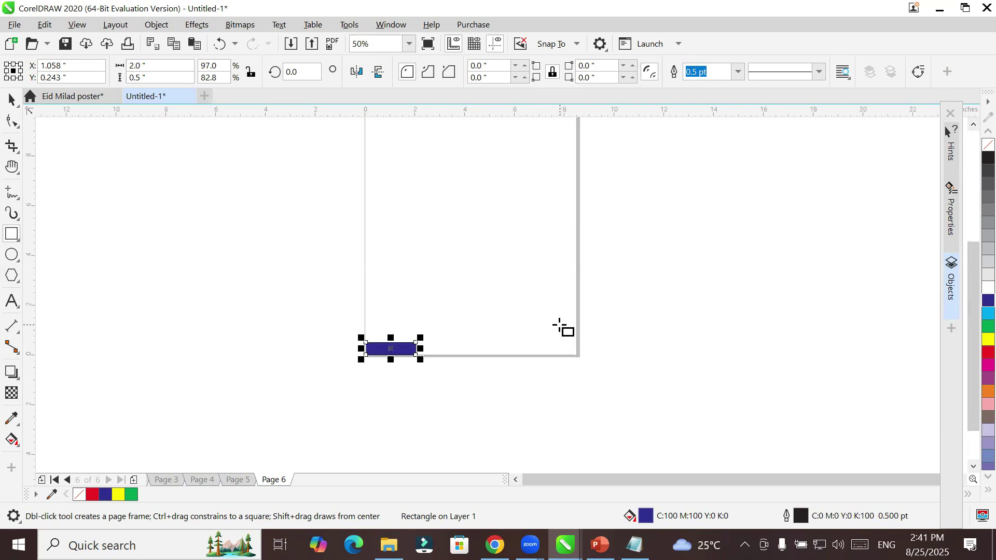
left_click(176, 66)
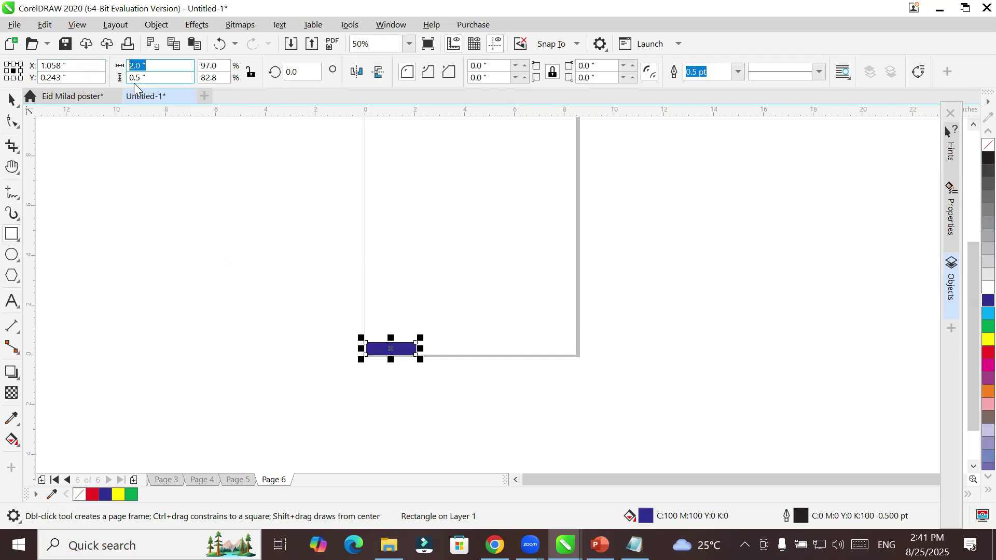
left_click(149, 78)
Step: Set the duplicate distance to 1 inch horizontally and 0.5 inch vertically
left_click(11, 98)
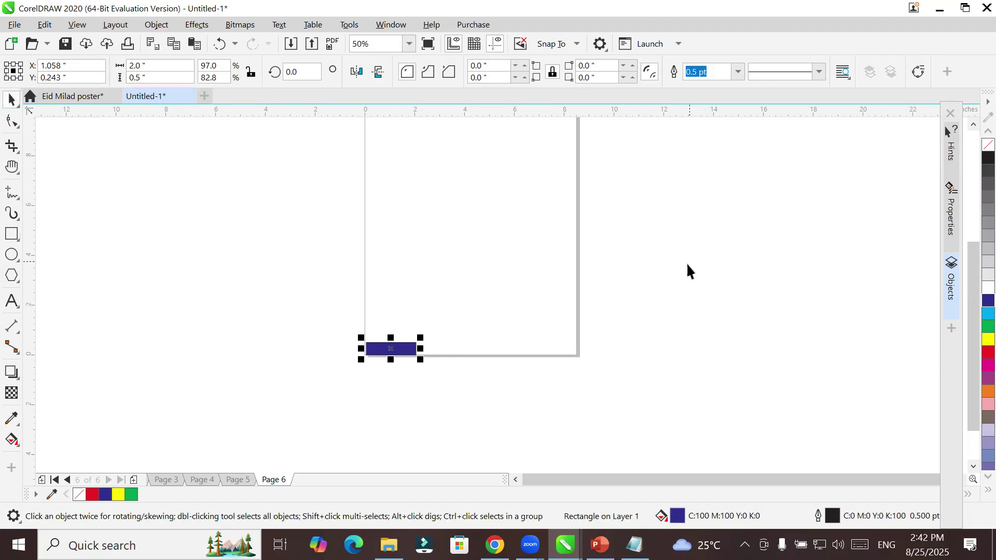
left_click(526, 301)
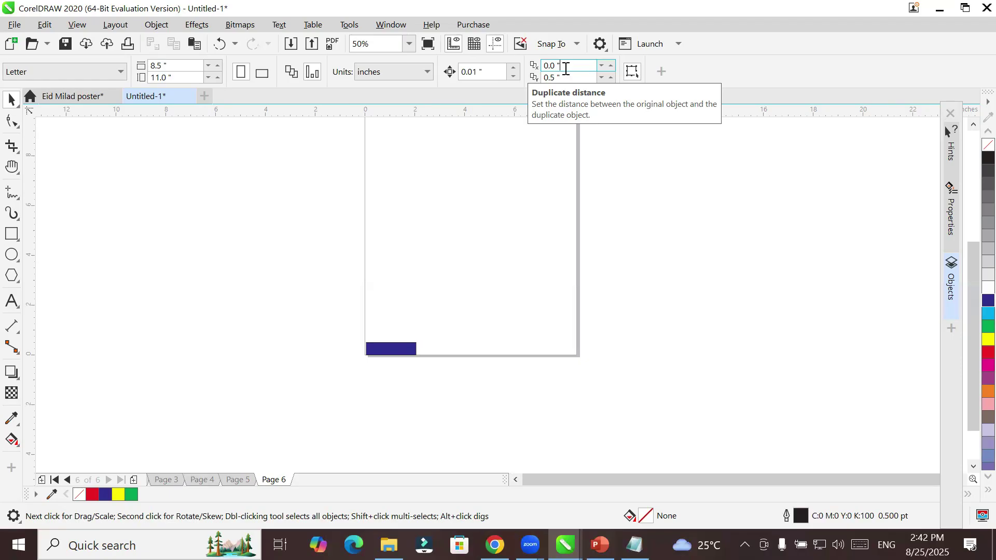
left_click_drag(567, 71, 521, 71)
type("1")
key("Tab")
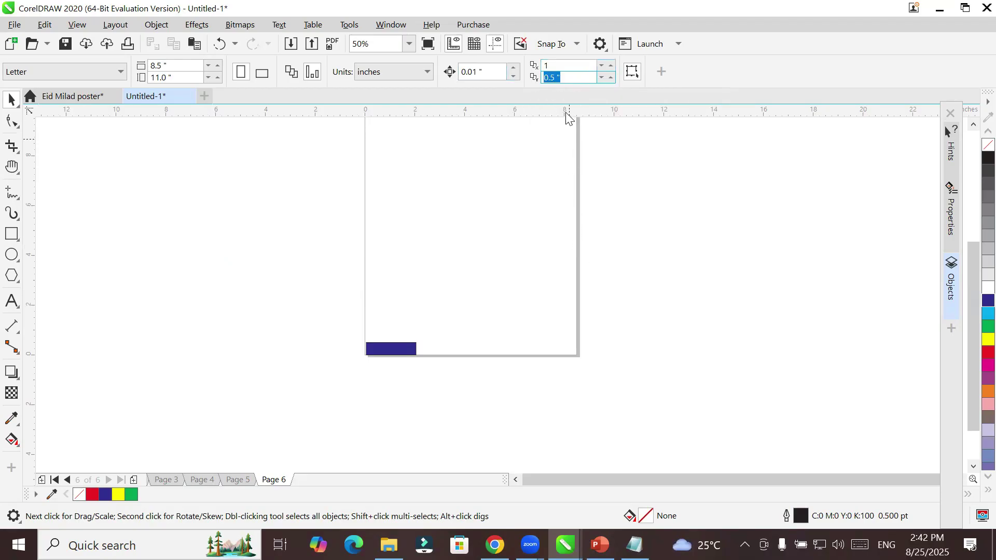
type(".5")
key("Return")
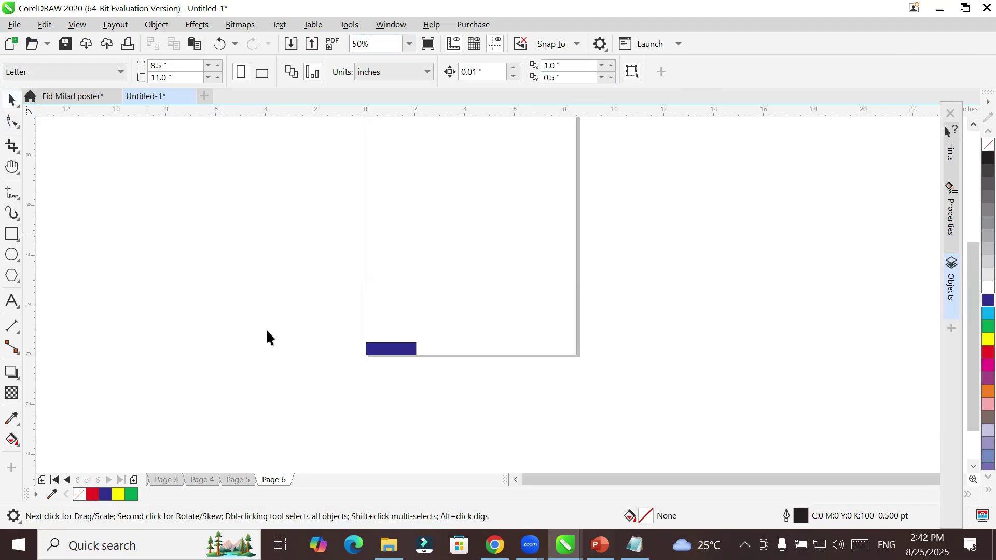
Step: Duplicate the blue rectangle seven times to build a rising staircase from the page's bottom-left corner to its right edge
left_click(385, 353)
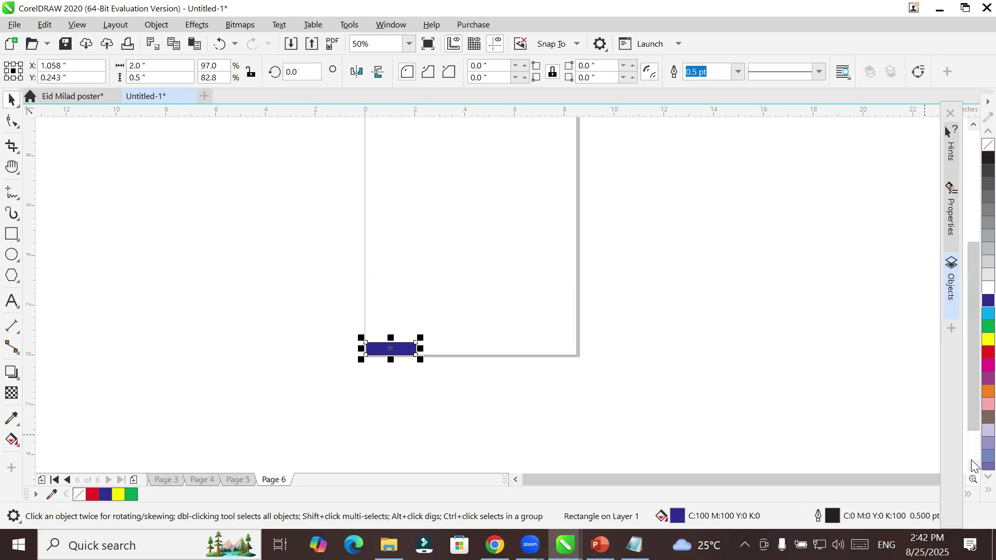
key("ctrl+d")
key("ctrl+d")
key("ctrl+d")
key("ctrl+d")
key("ctrl+d")
key("ctrl+d")
key("ctrl+d")
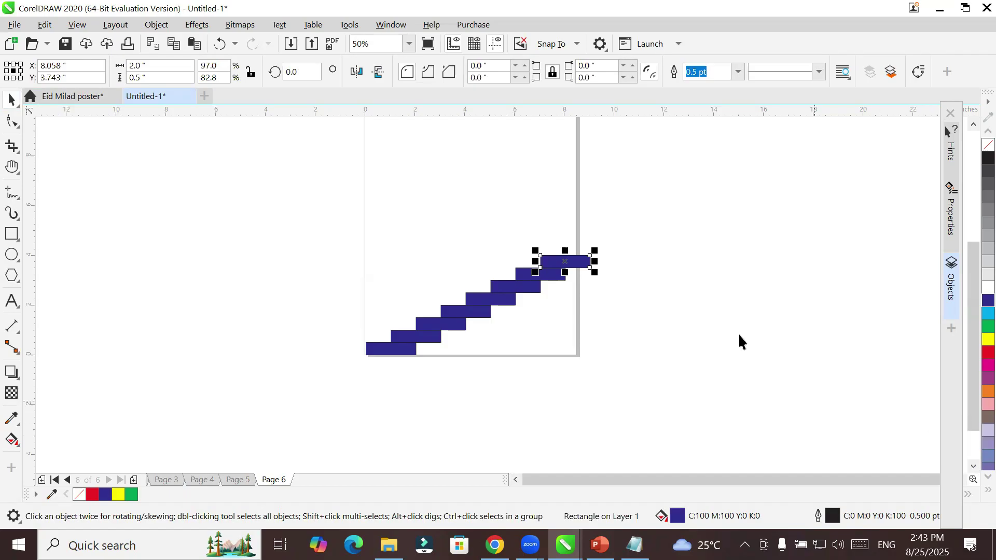
Step: Set the horizontal duplicate distance to -1 inch, keeping 0.5 inch vertically
left_click(673, 246)
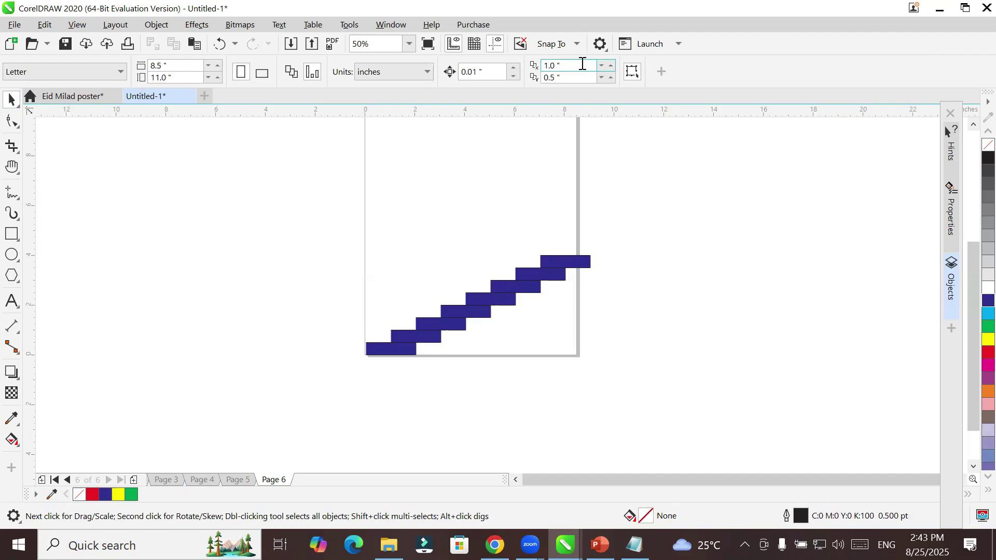
type("-1")
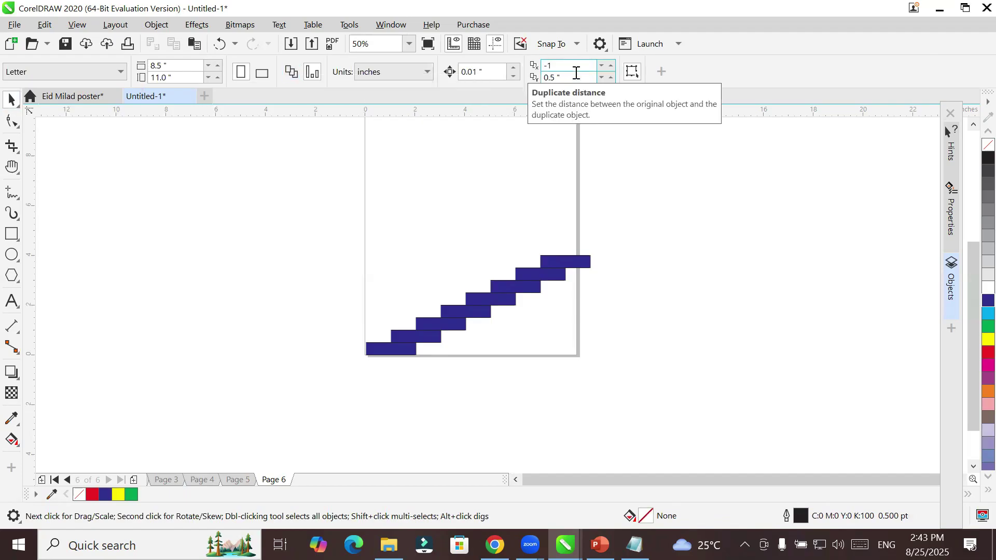
key("Tab")
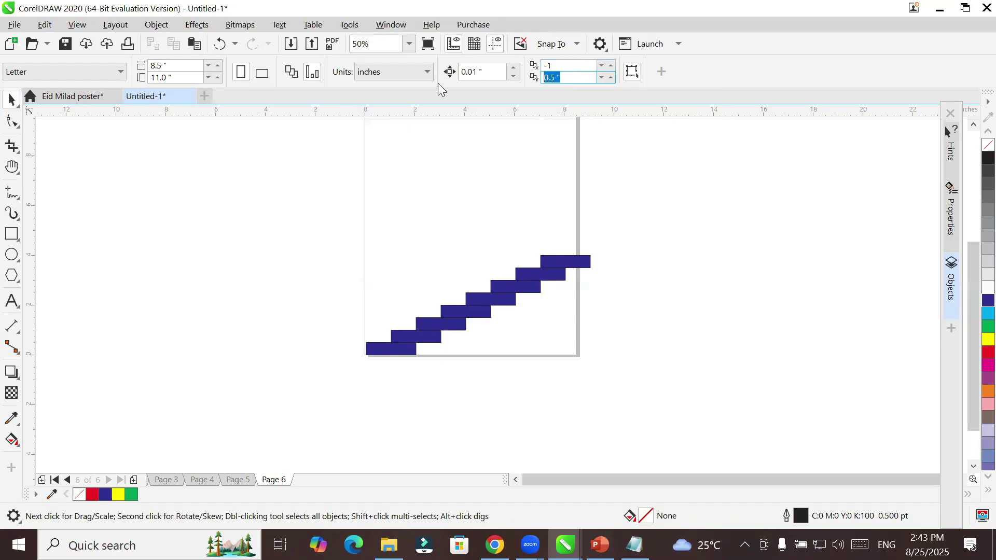
Step: Duplicate the staircase's topmost rectangle seven times so the steps rise back to the page's left edge
left_click(563, 262)
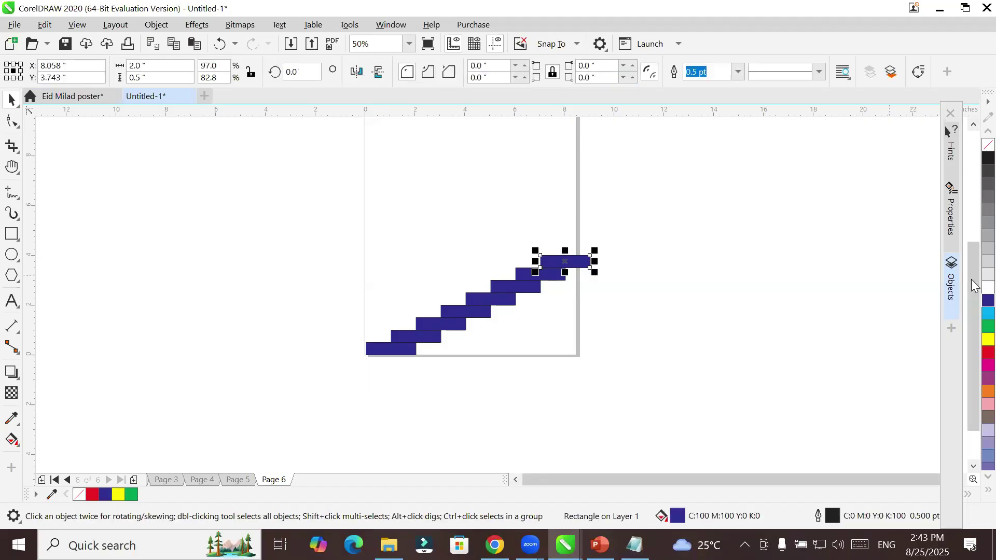
key("ctrl+d")
key("ctrl+d")
key("ctrl+d")
key("ctrl+d")
key("ctrl+d")
key("ctrl+d")
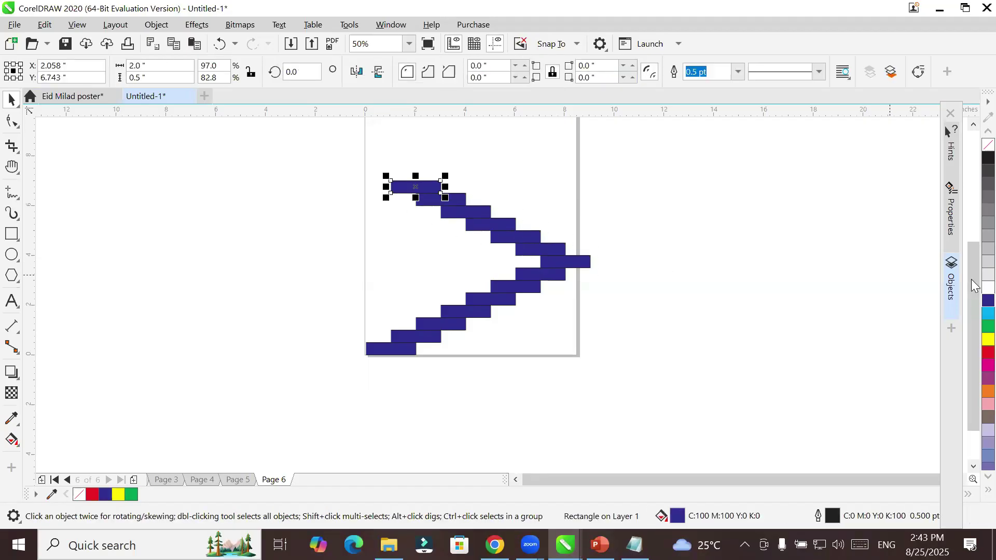
key("ctrl+d")
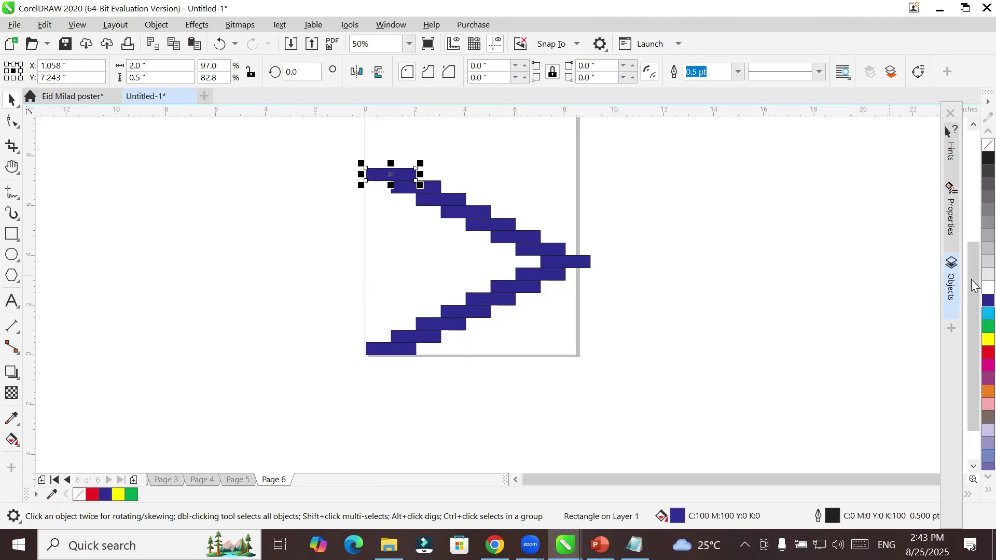
Step: Scale the whole 15-rectangle zigzag down to about 4.8 by 4 inches and place copies of it across Page 6
left_click(972, 125)
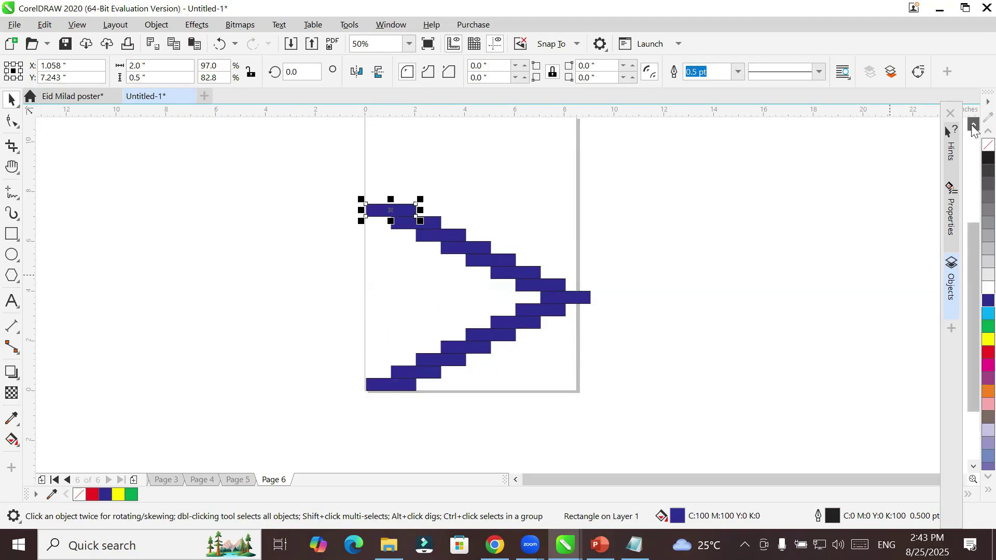
left_click(973, 125)
left_click(671, 242)
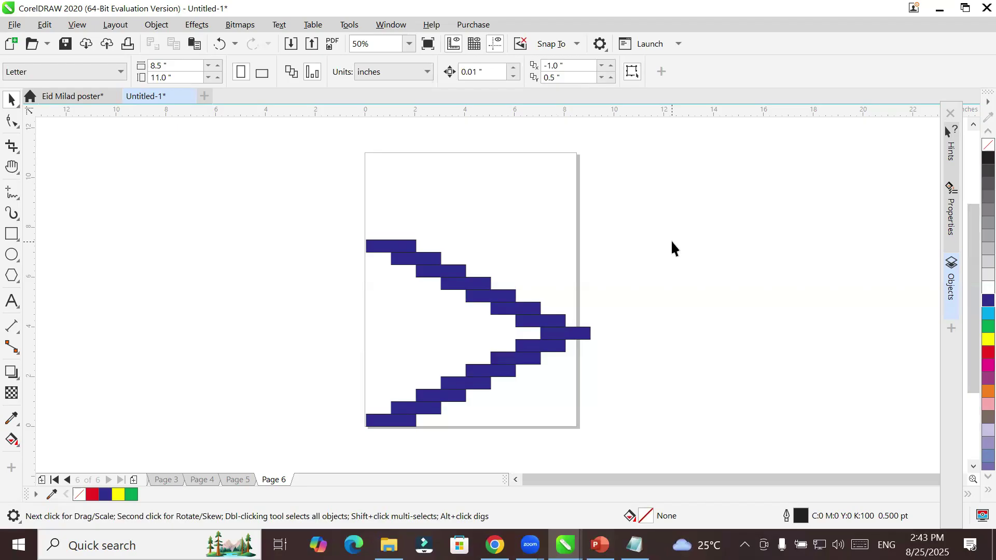
left_click_drag(326, 225, 650, 452)
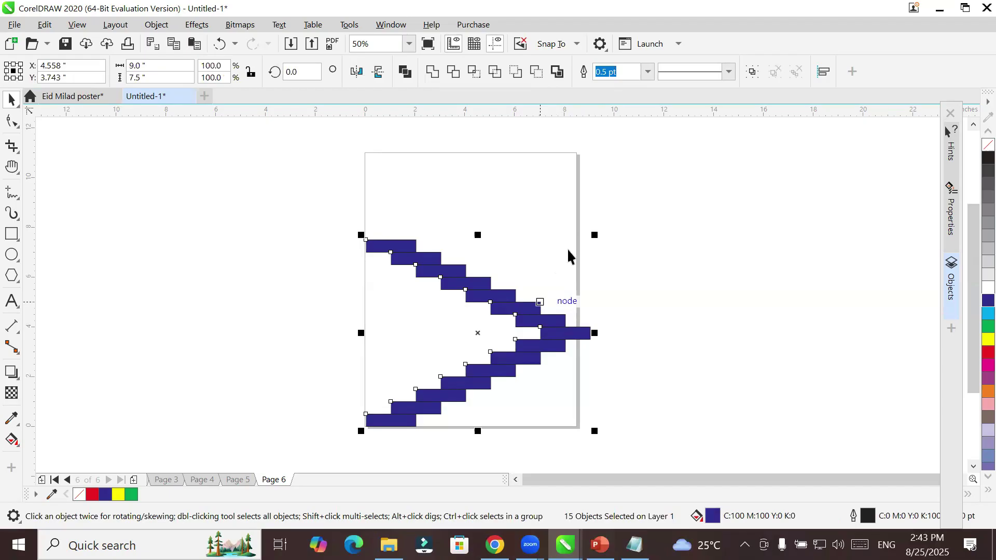
left_click_drag(362, 235, 457, 316)
left_click_drag(508, 354, 366, 238)
left_click_drag(384, 278, 371, 139)
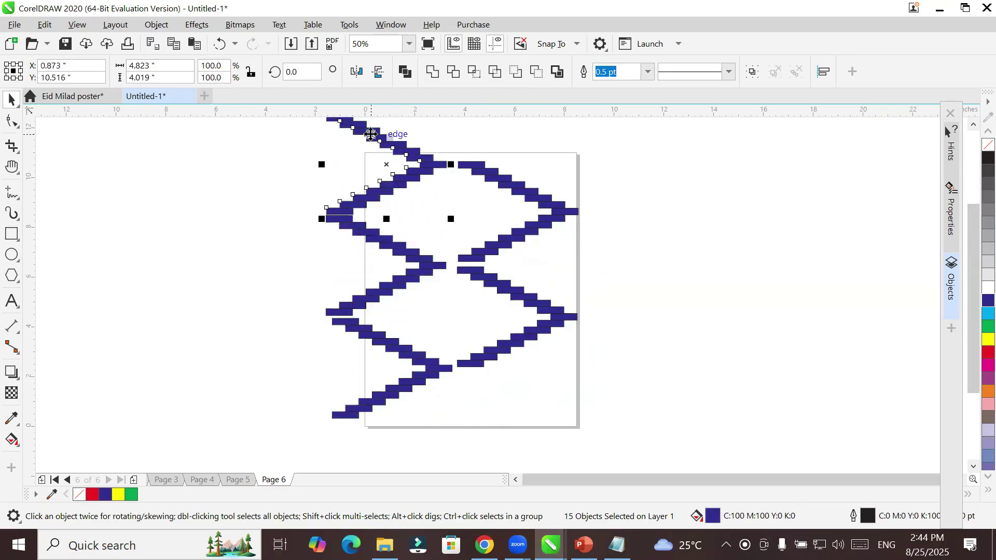
left_click(203, 258)
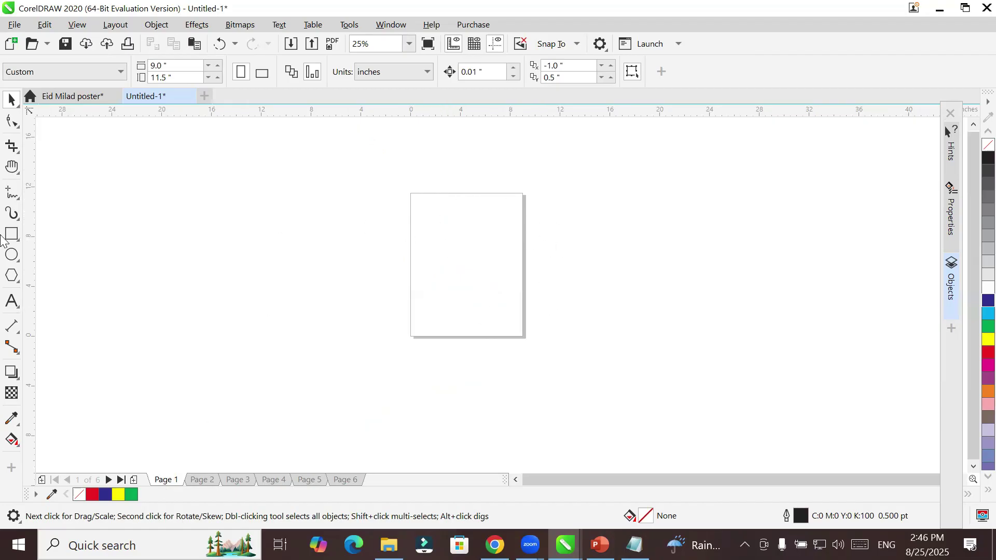
Step: Add a page-sized rectangle on Page 1 and fill it yellow
double_click(11, 234)
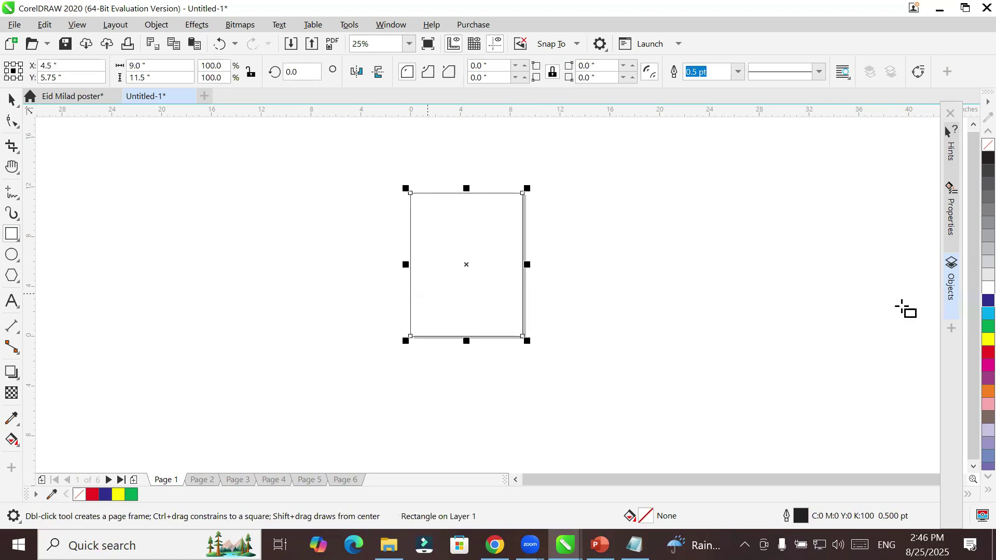
left_click(973, 340)
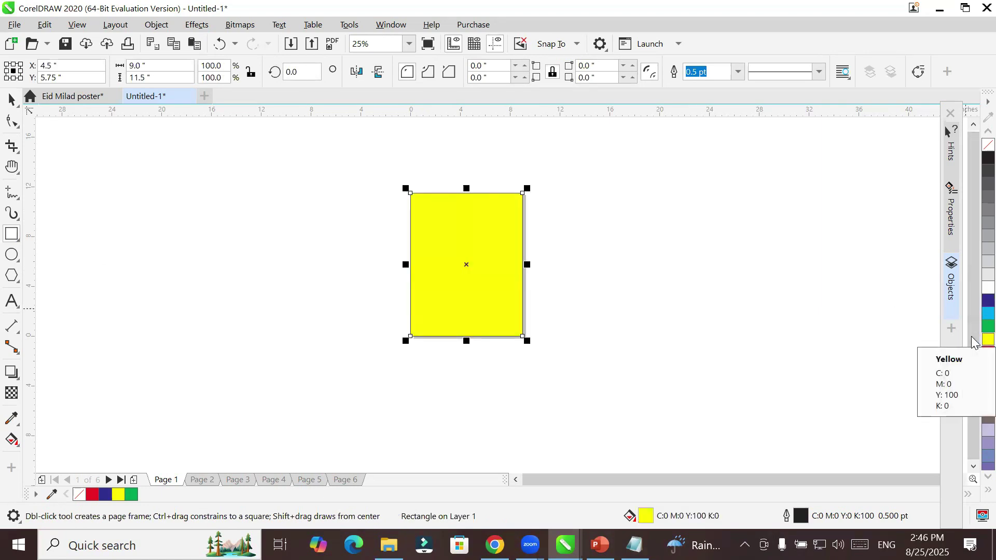
Step: Try cyan, grey and black fills on the page-sized rectangle
left_click(973, 316)
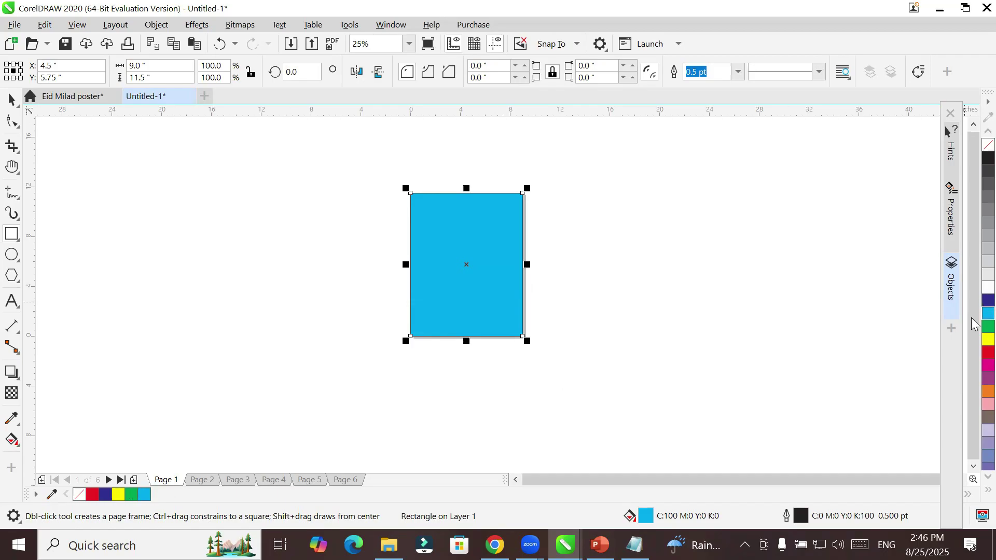
left_click(973, 251)
left_click(973, 218)
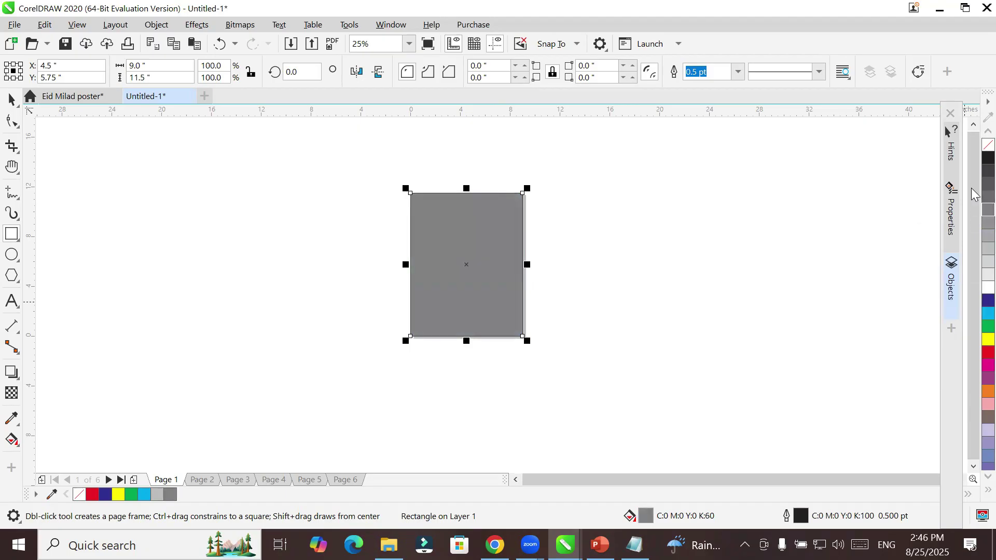
left_click(974, 163)
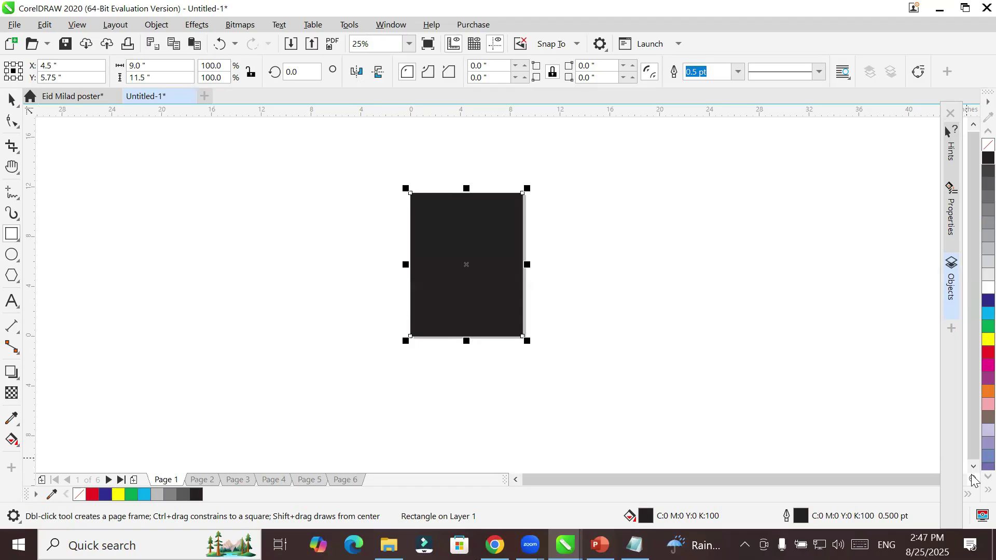
Step: Try a blue fill of C100 M20 from further down the palette, and finish the page-sized rectangle with magenta
scroll(974, 477, "down", 3)
scroll(973, 480, "down", 4)
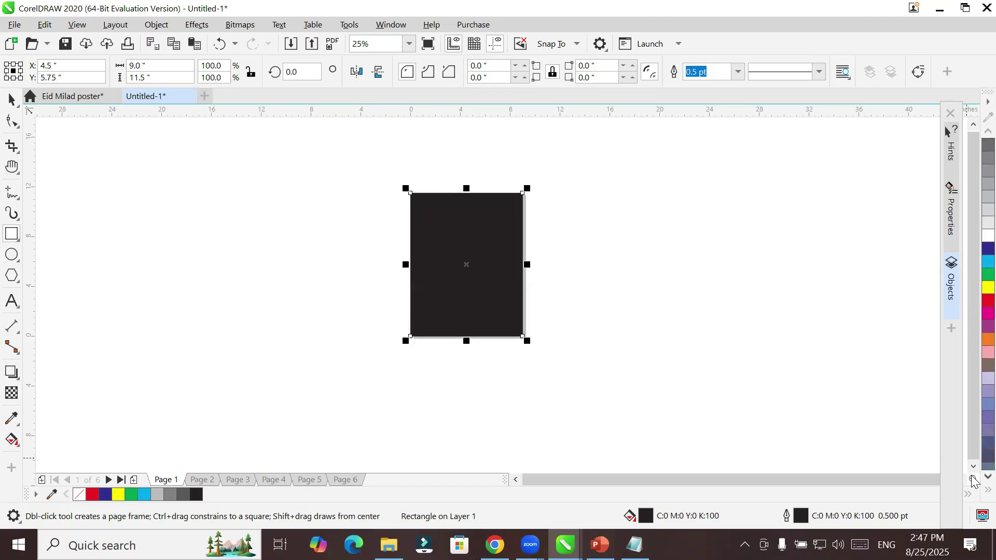
left_click(974, 444)
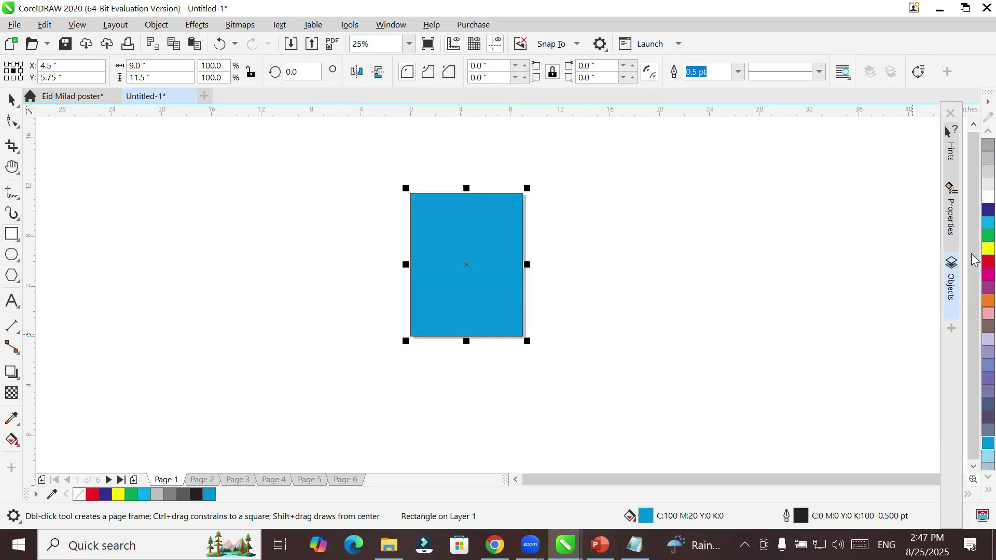
left_click(988, 274)
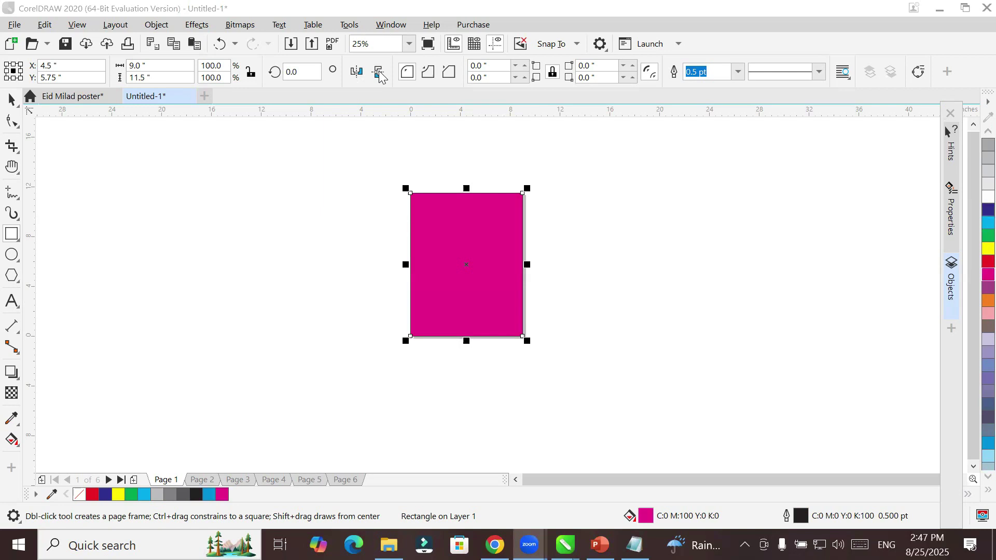
Step: Turn the Document Palette off and back on
left_click(391, 24)
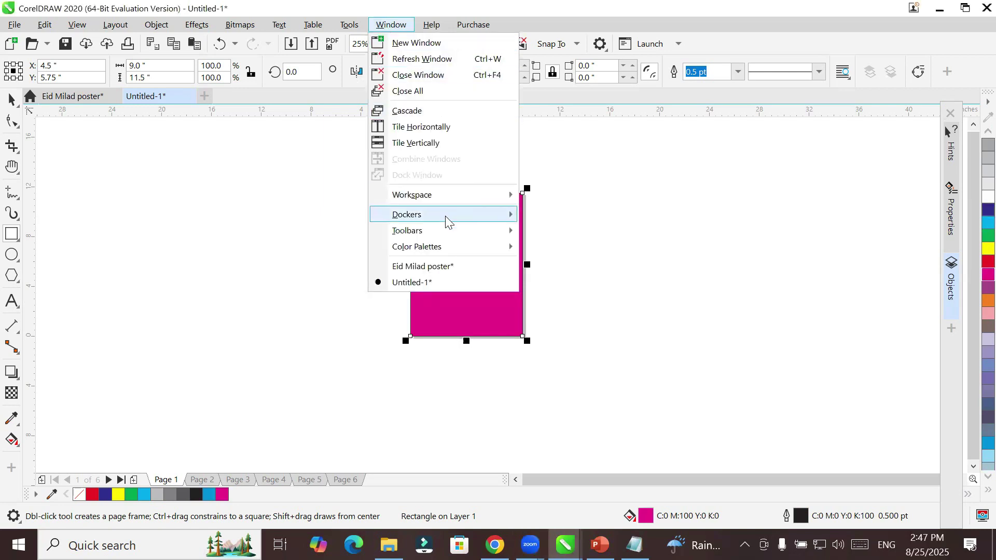
mouse_move(447, 217)
mouse_move(451, 251)
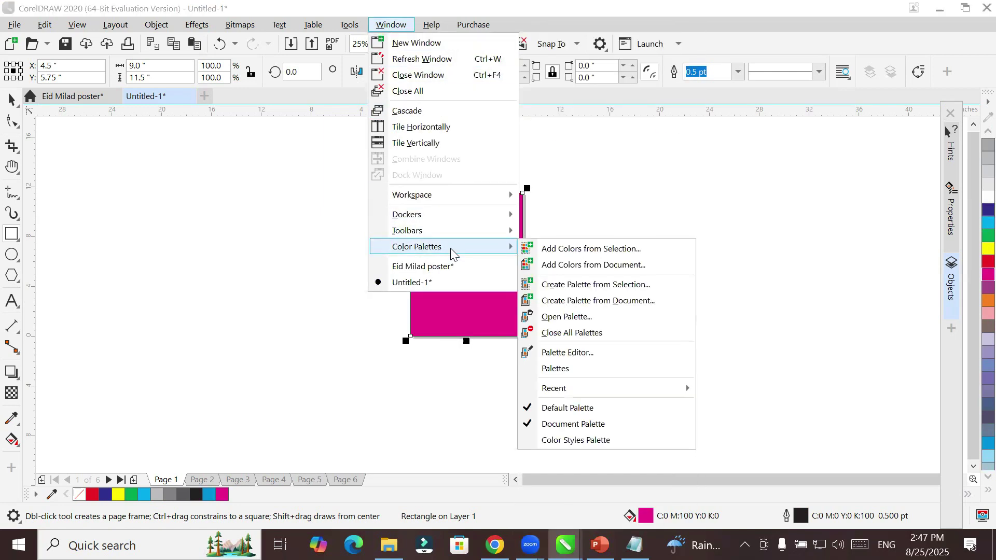
left_click(616, 422)
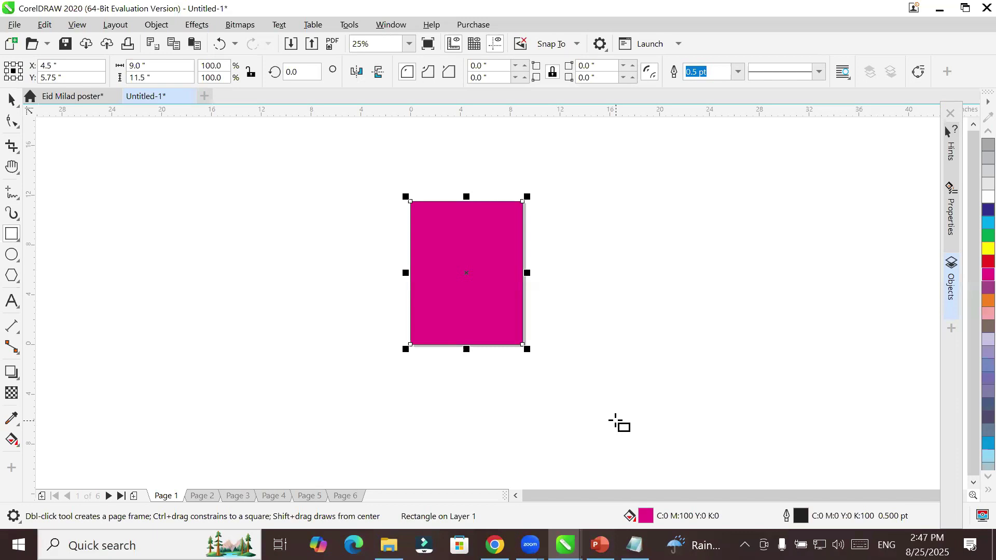
left_click(389, 29)
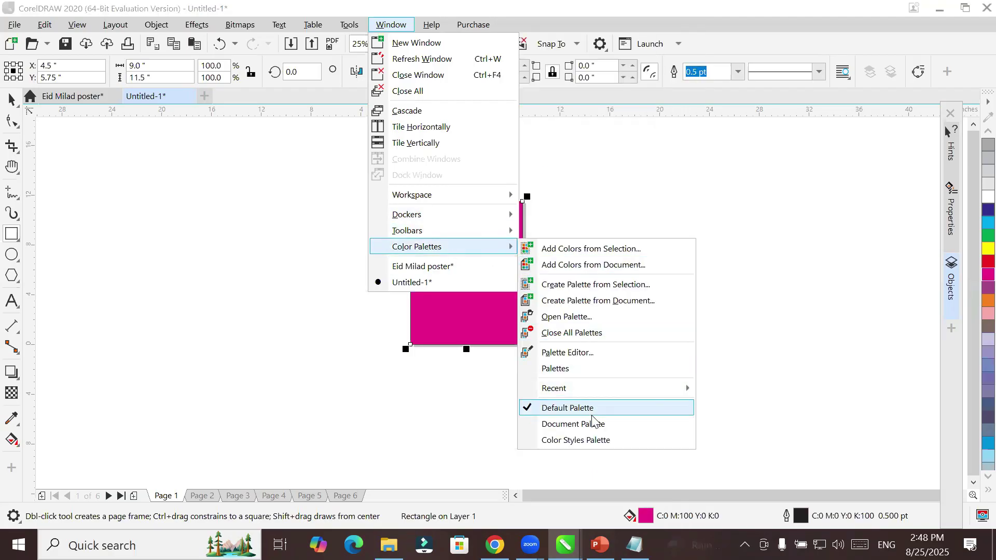
left_click(593, 423)
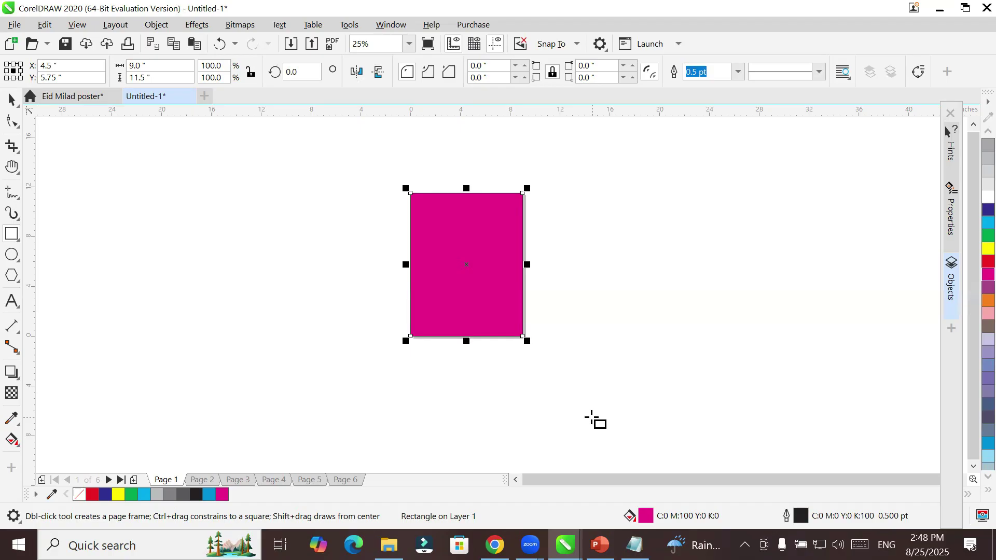
Step: Add a page-sized rectangle on Page 2 and fill it green
left_click(201, 480)
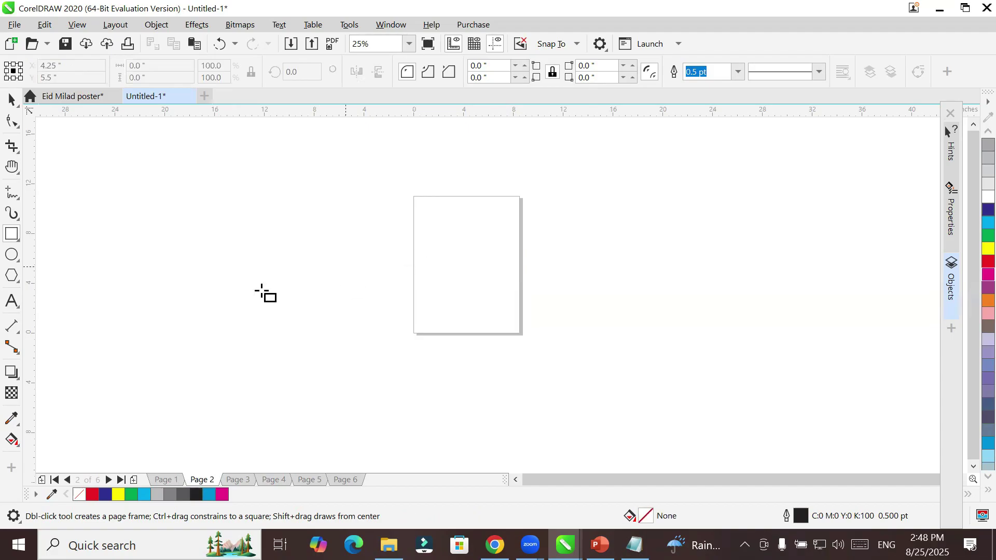
double_click(12, 233)
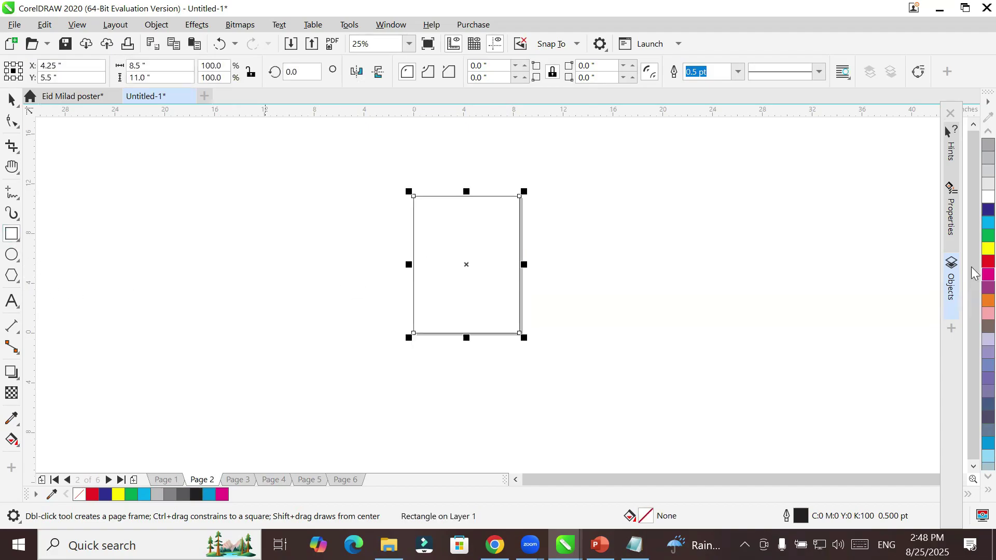
left_click(988, 236)
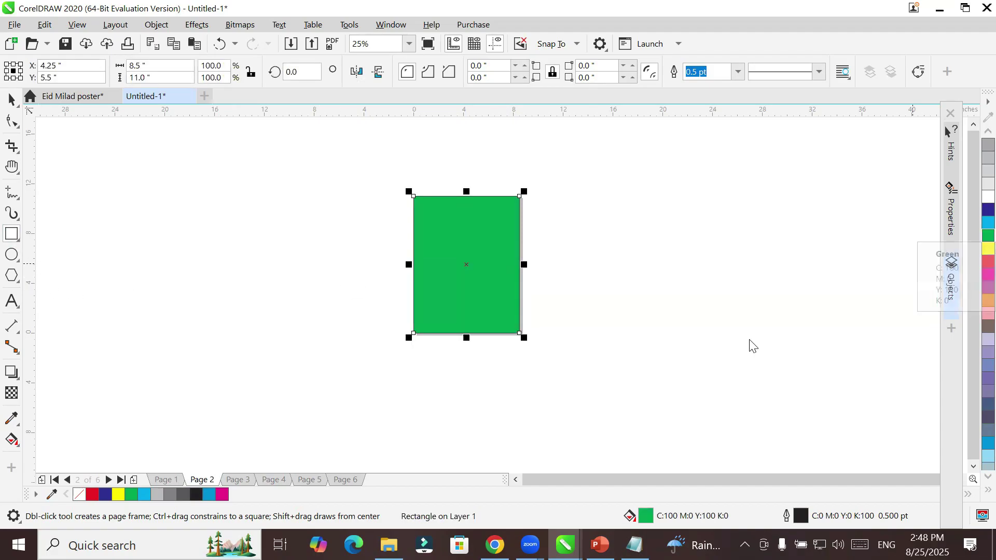
Step: Add a page-sized rectangle behind the pattern on Page 3, trying yellow, cyan and blue fills before choosing C40 M40 purple
left_click(238, 480)
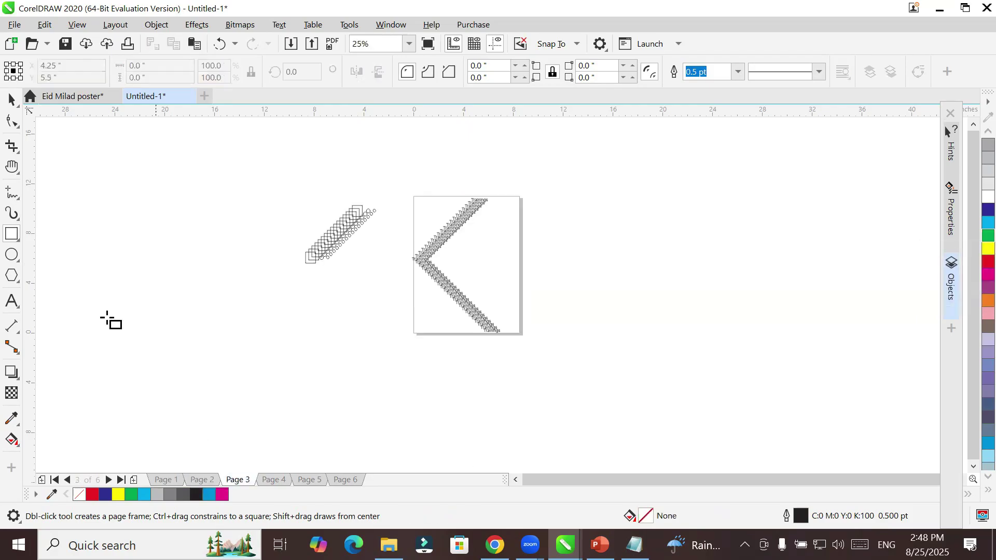
double_click(12, 234)
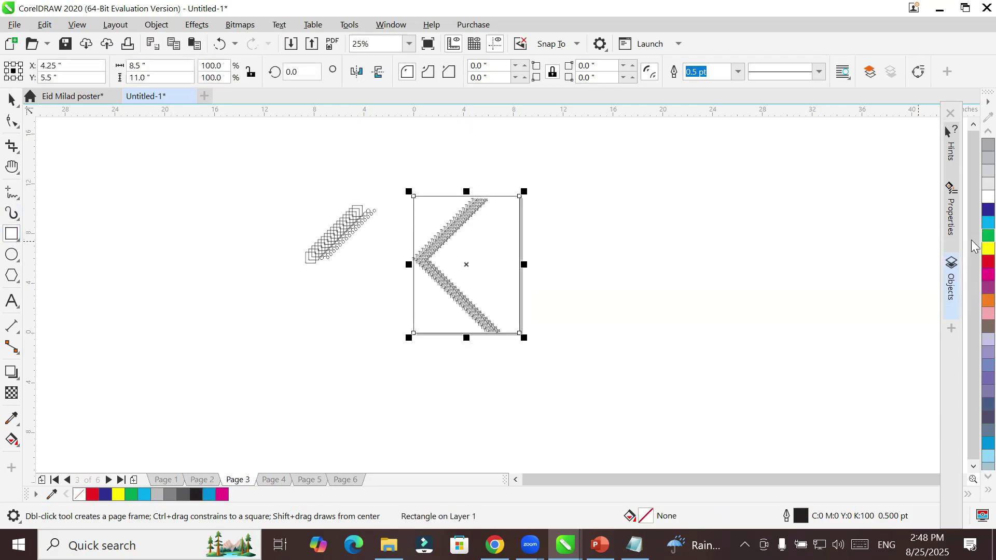
left_click(988, 249)
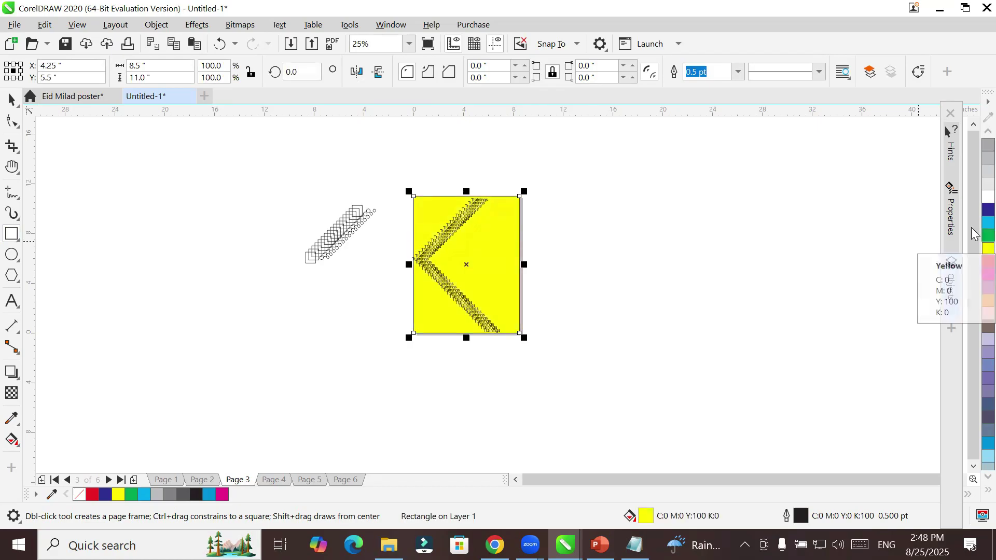
left_click(988, 222)
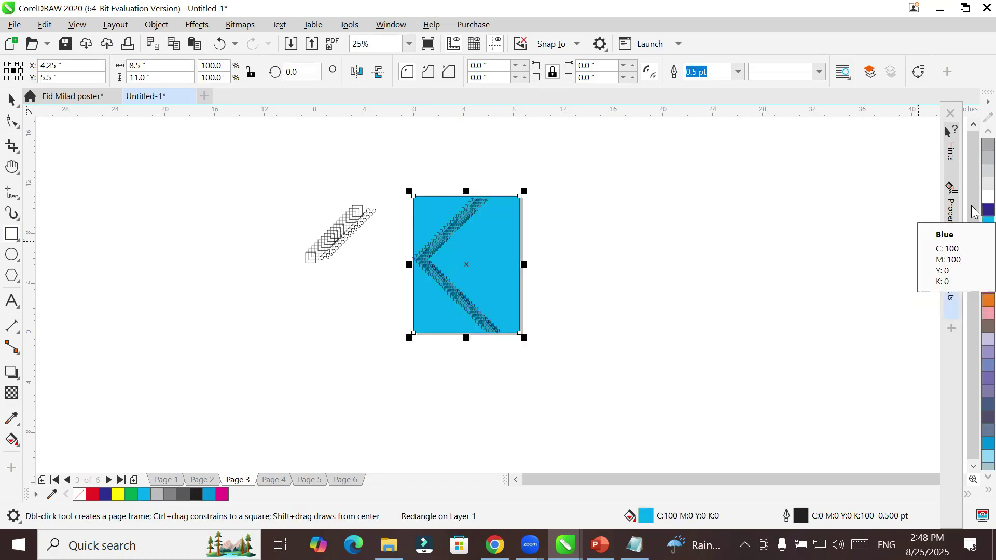
left_click(975, 210)
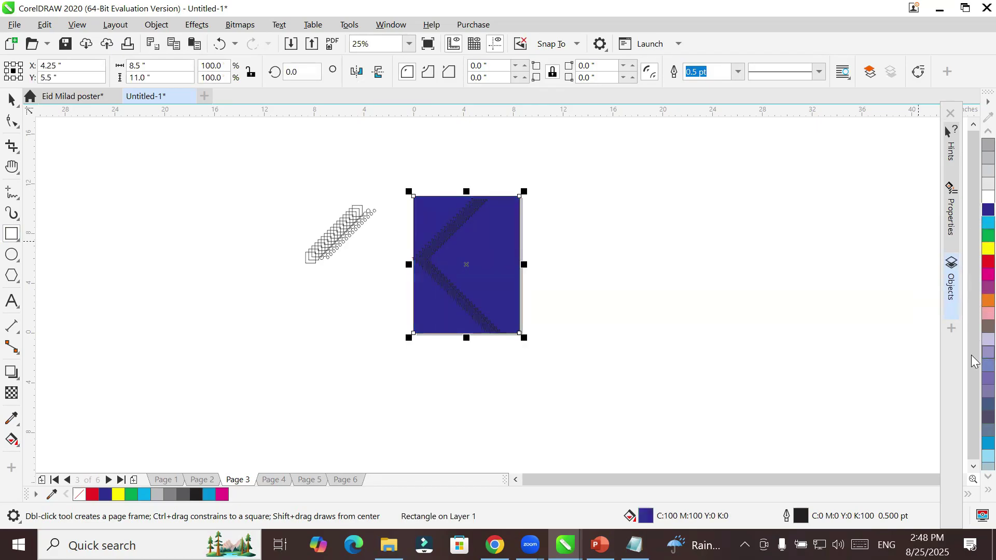
left_click(973, 357)
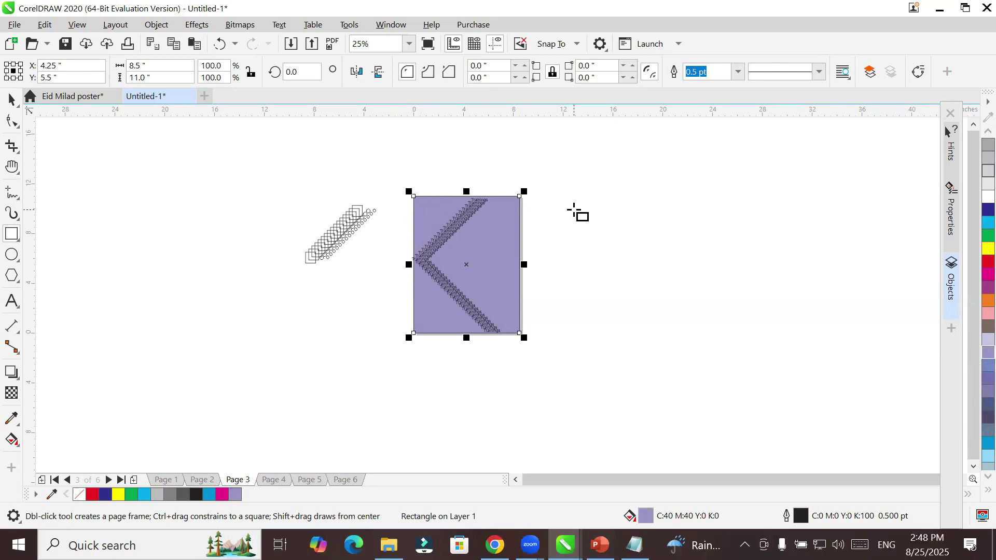
Step: Delete the page-sized rectangles from Pages 3, 2 and 1
left_click(18, 105)
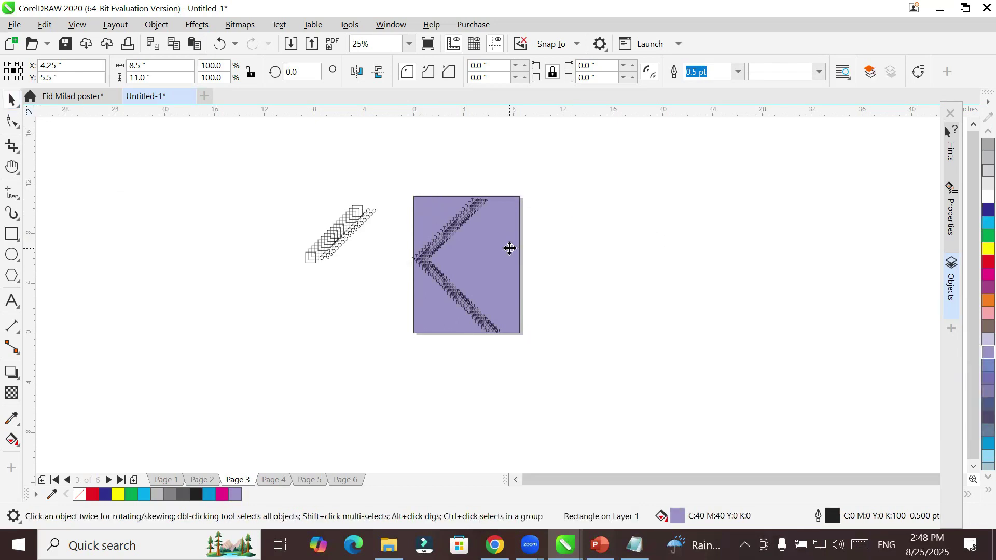
key("Delete")
left_click(199, 479)
left_click(435, 266)
key("Delete")
left_click(159, 481)
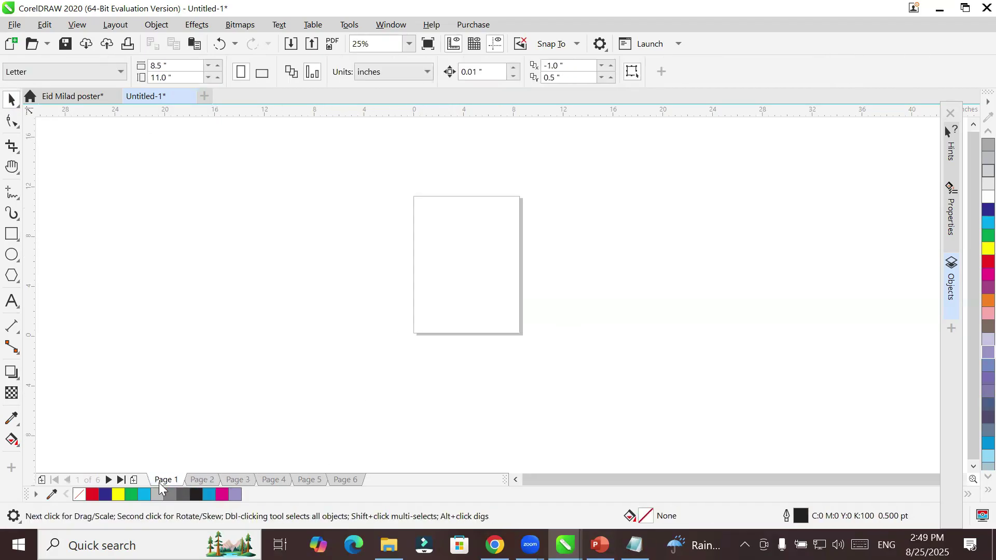
left_click(476, 245)
key("Delete")
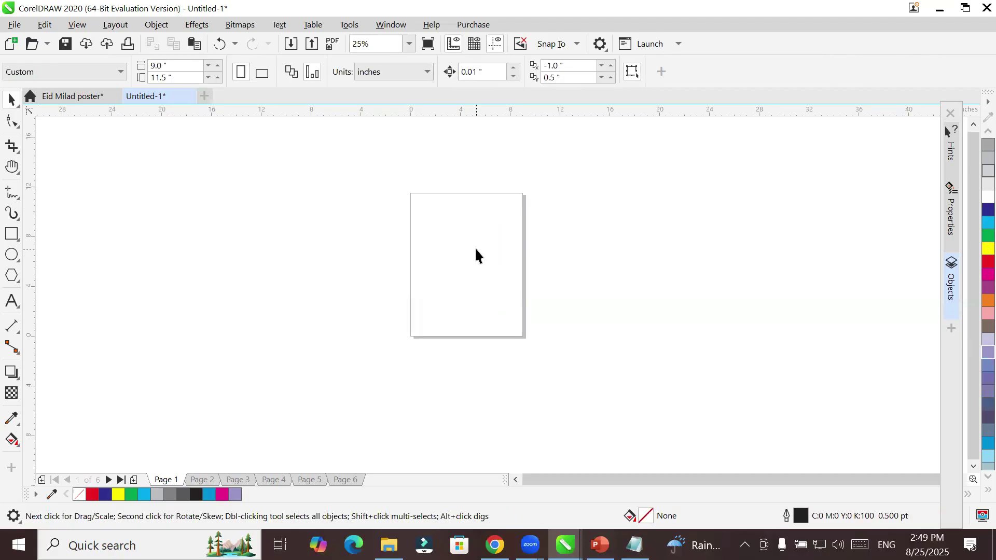
Step: Set the document's page background to a solid light yellow-green from the RGB Palette
left_click(113, 24)
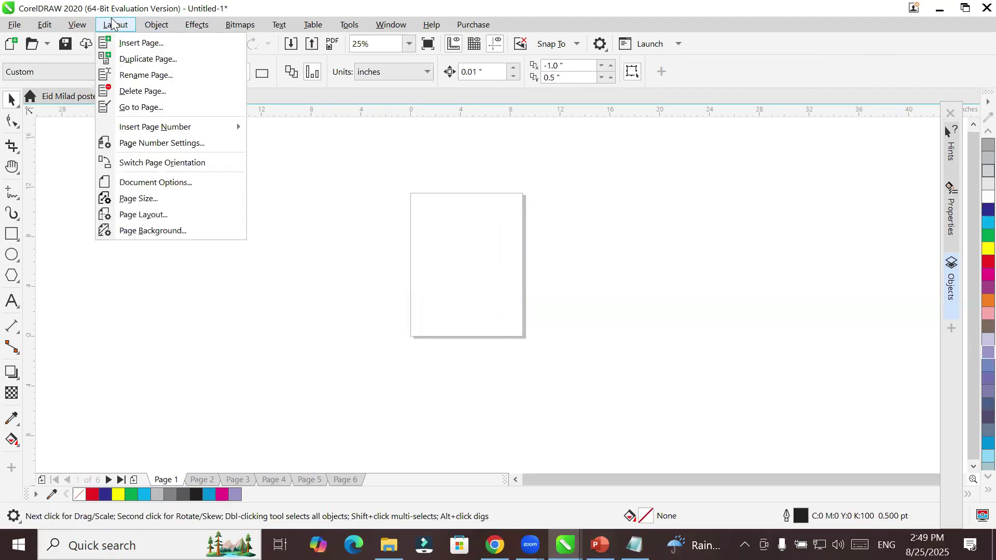
left_click(205, 237)
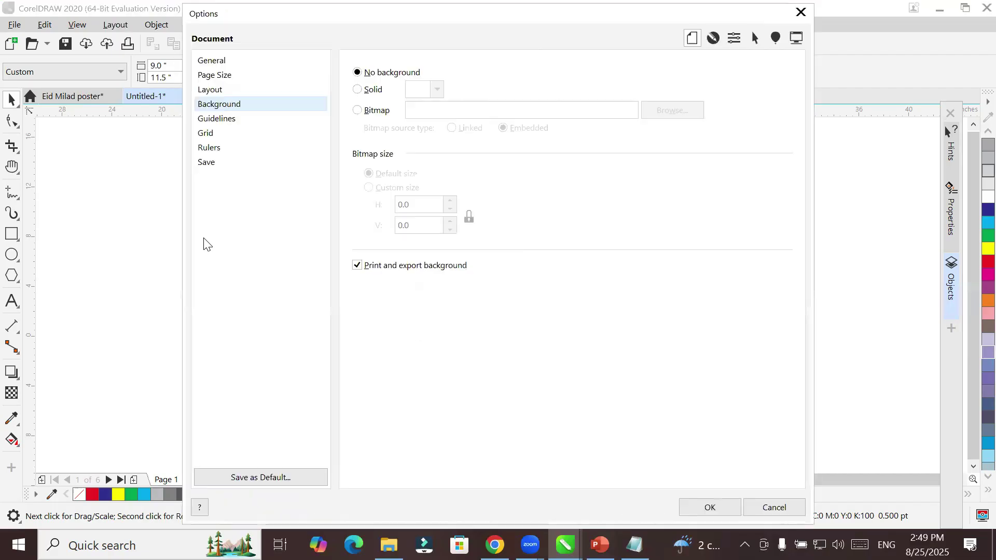
left_click_drag(445, 17, 541, 131)
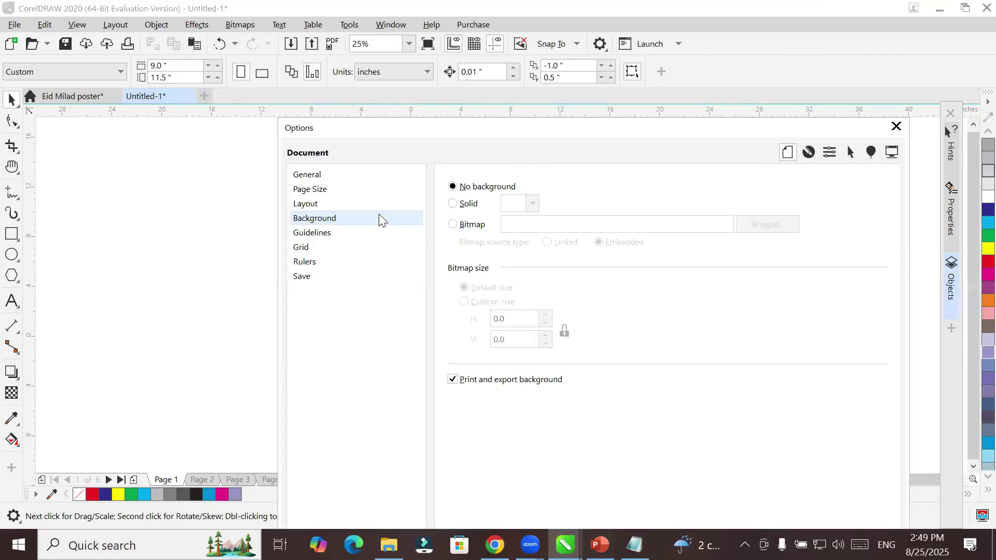
left_click(443, 219)
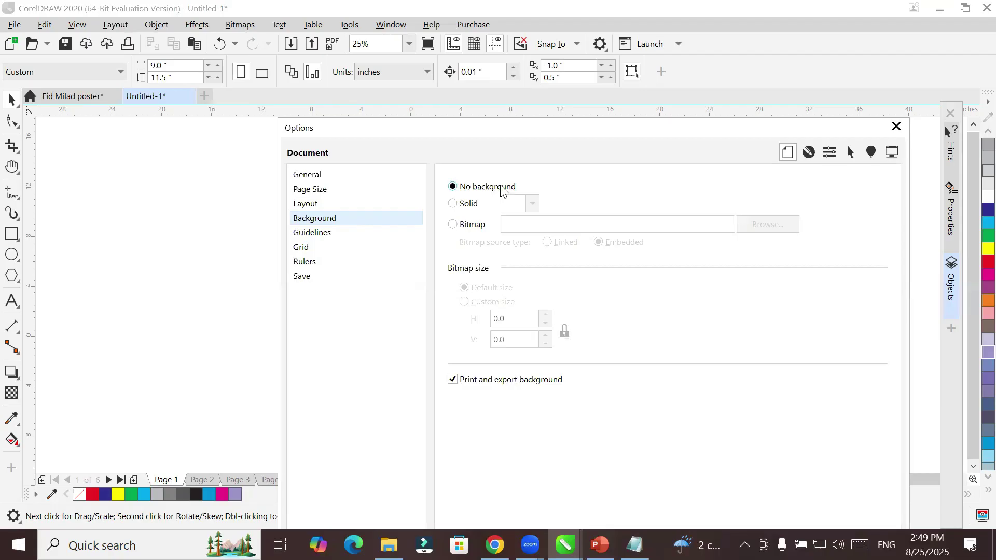
left_click(458, 203)
left_click(531, 205)
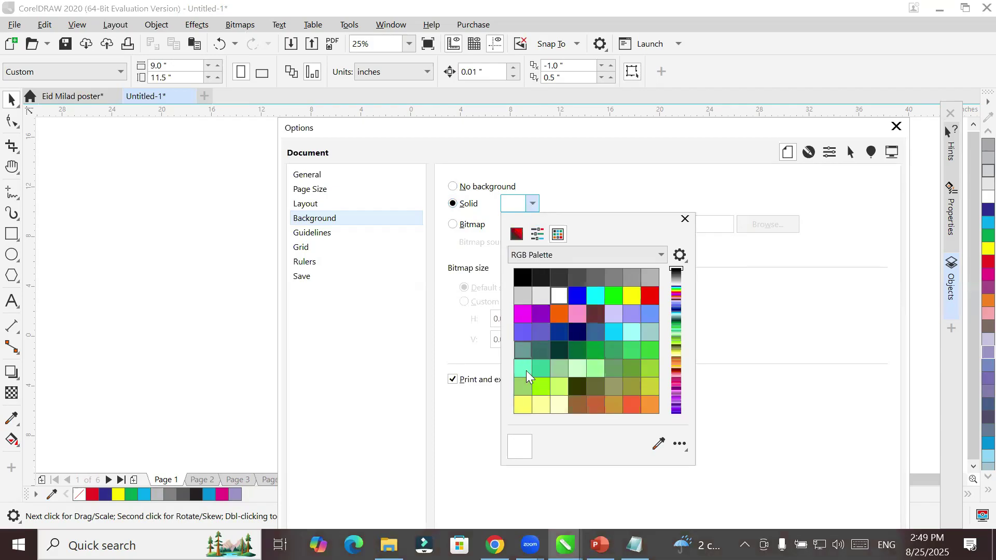
left_click(558, 384)
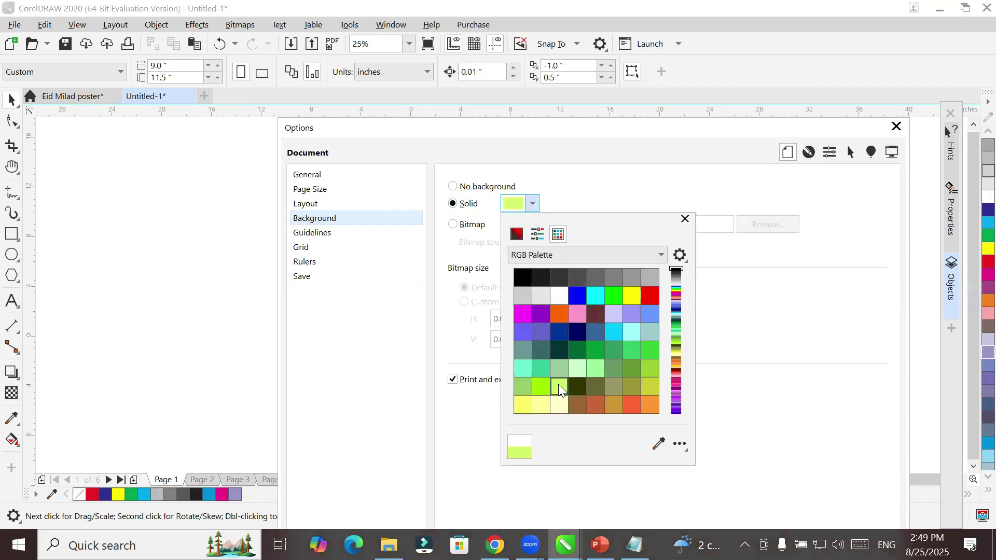
left_click(615, 162)
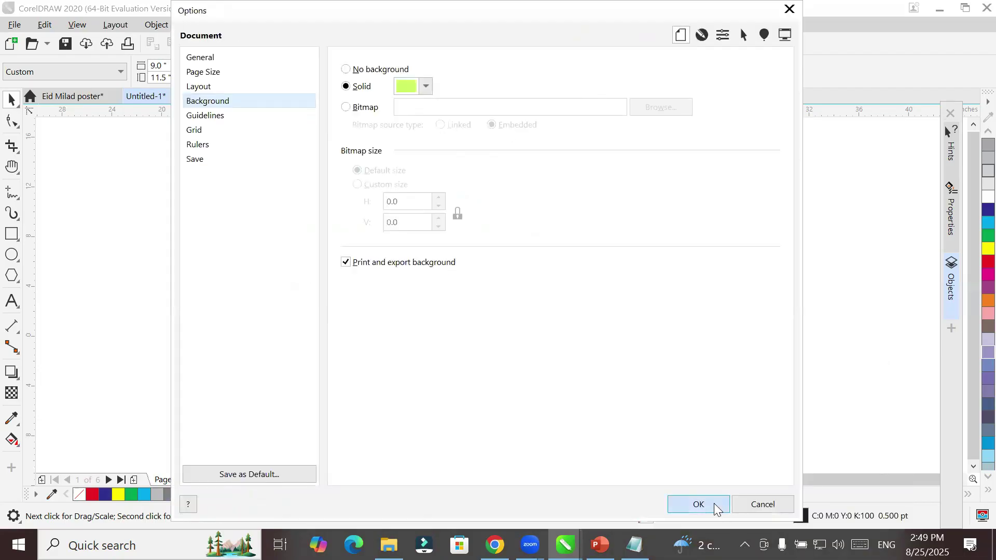
left_click(714, 504)
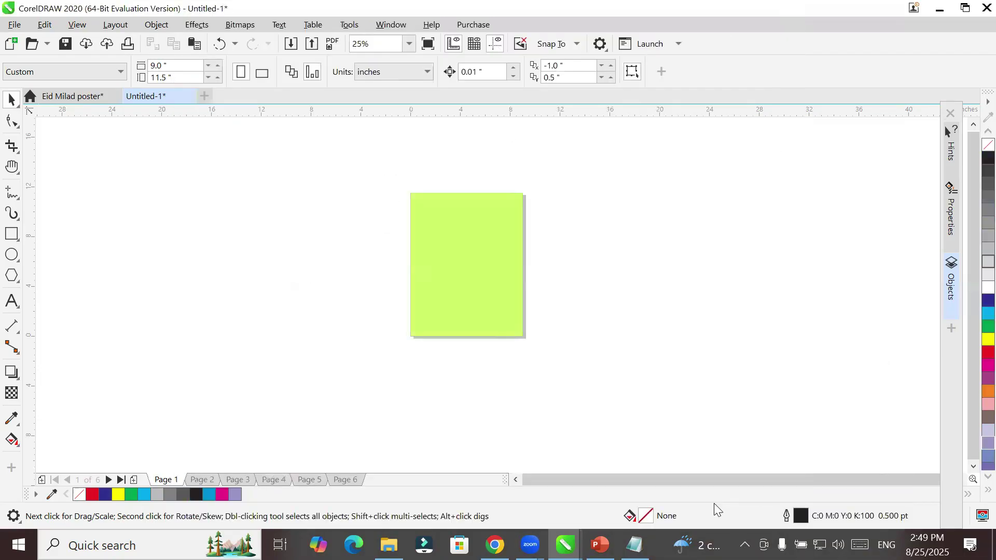
Step: Check the background on Pages 6, 5 and 4, and return to the first page
left_click(342, 481)
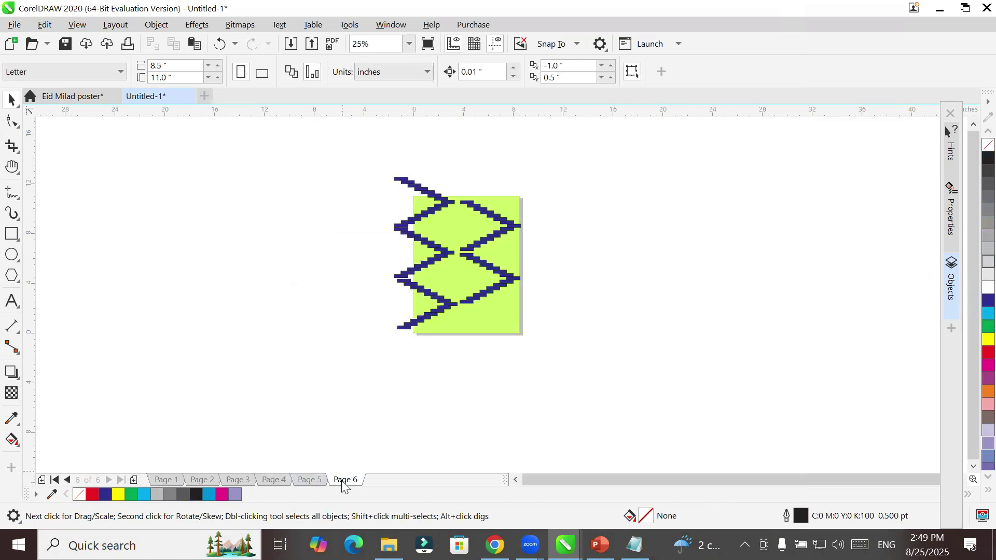
left_click(306, 481)
left_click(272, 479)
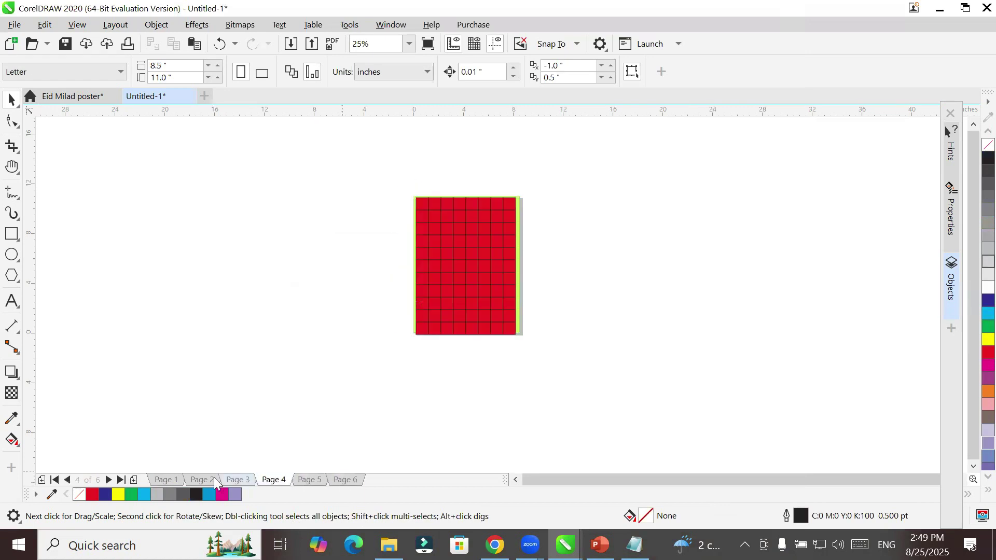
left_click(121, 480)
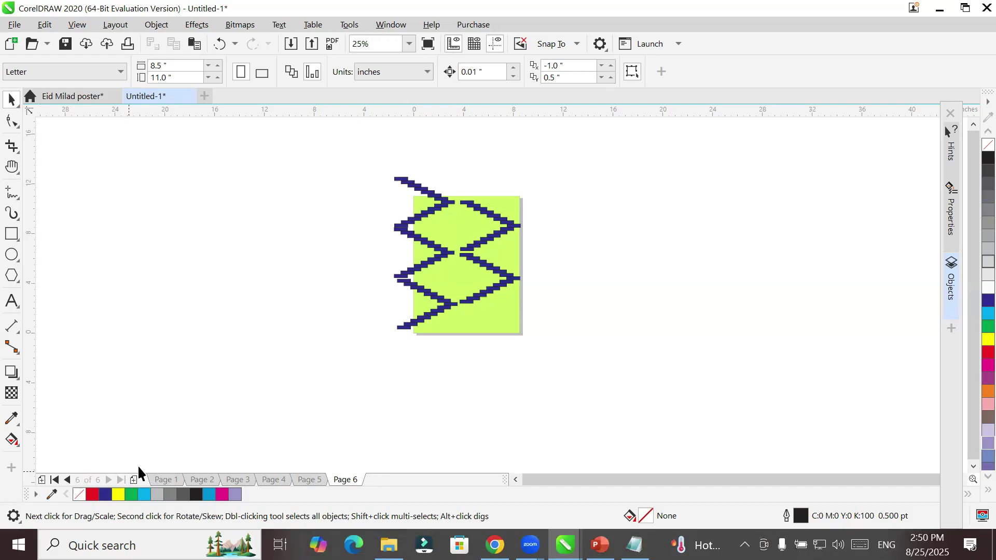
left_click(55, 480)
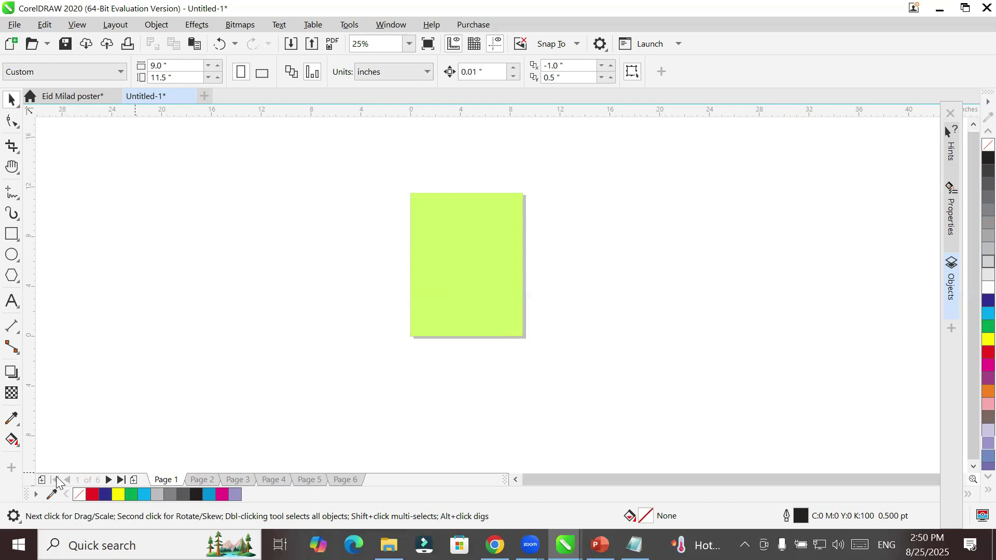
Step: Add page-sized rectangles on Page 1 and behind the zigzag pattern on Page 6, filling both with cyan
double_click(11, 238)
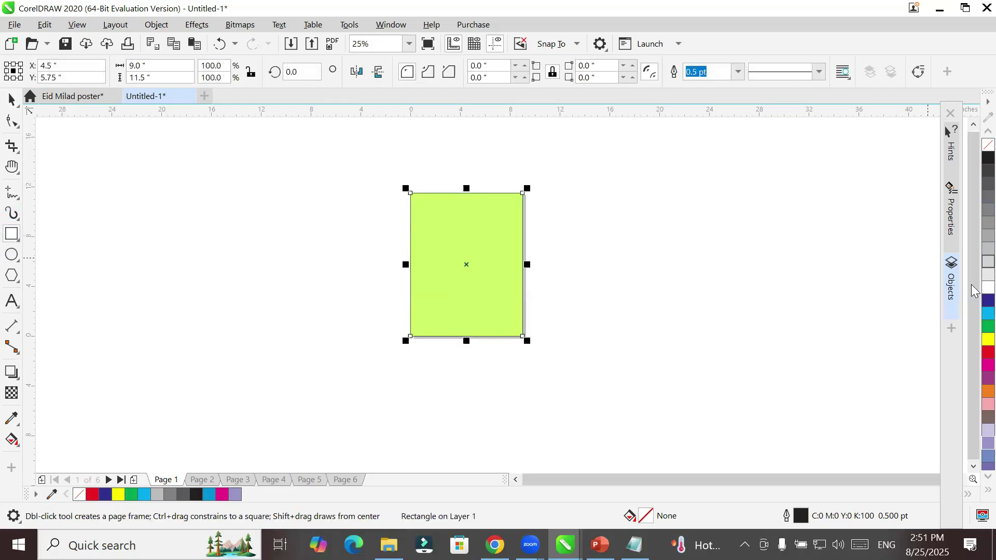
left_click(988, 313)
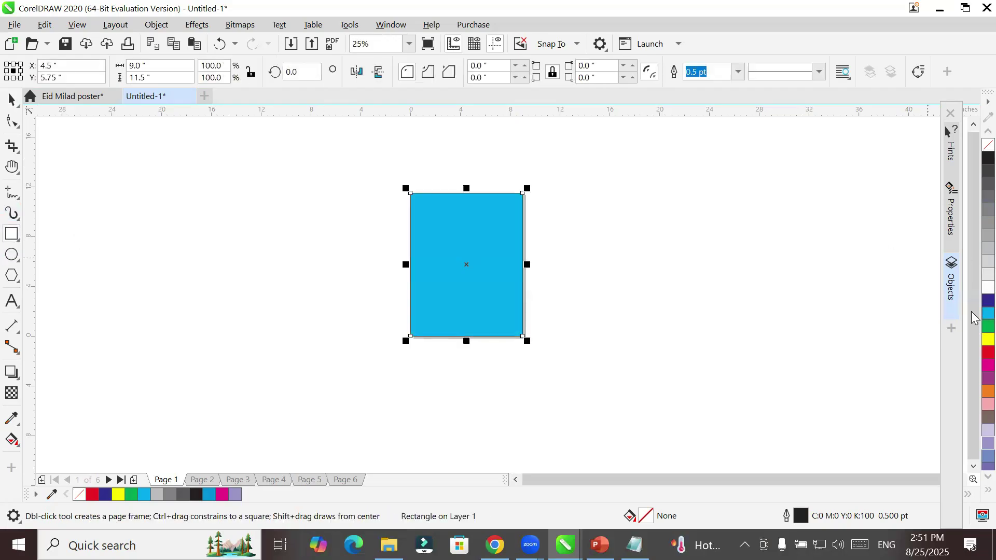
left_click(345, 480)
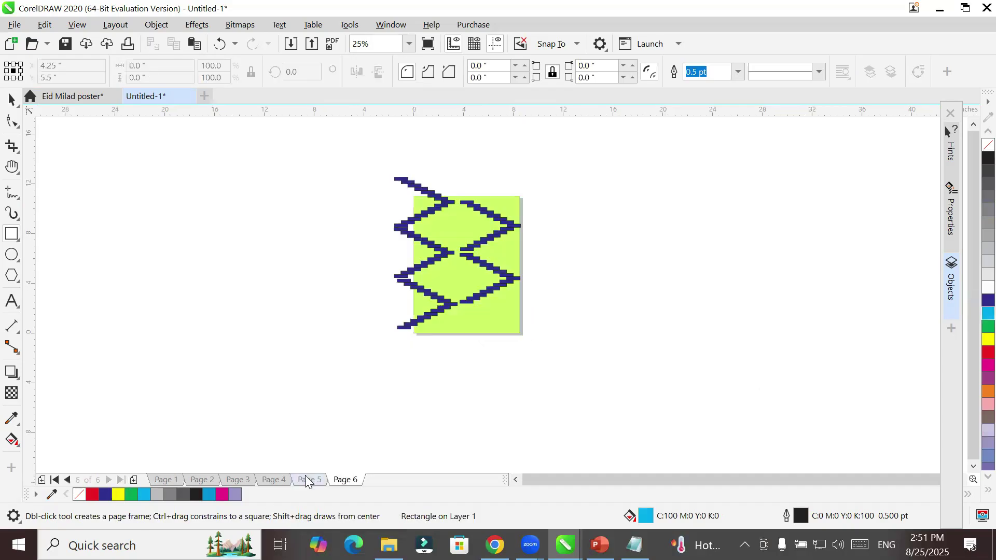
double_click(11, 235)
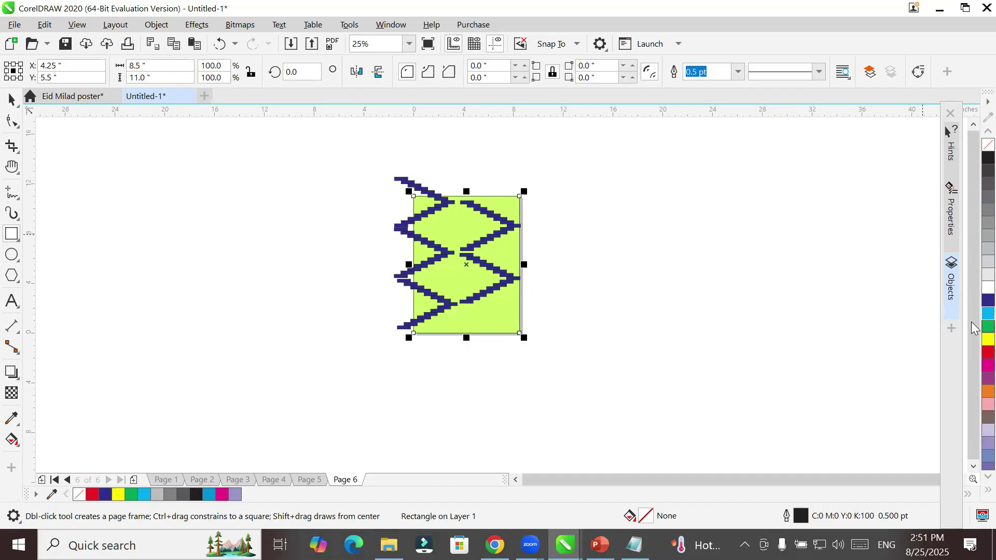
left_click(987, 313)
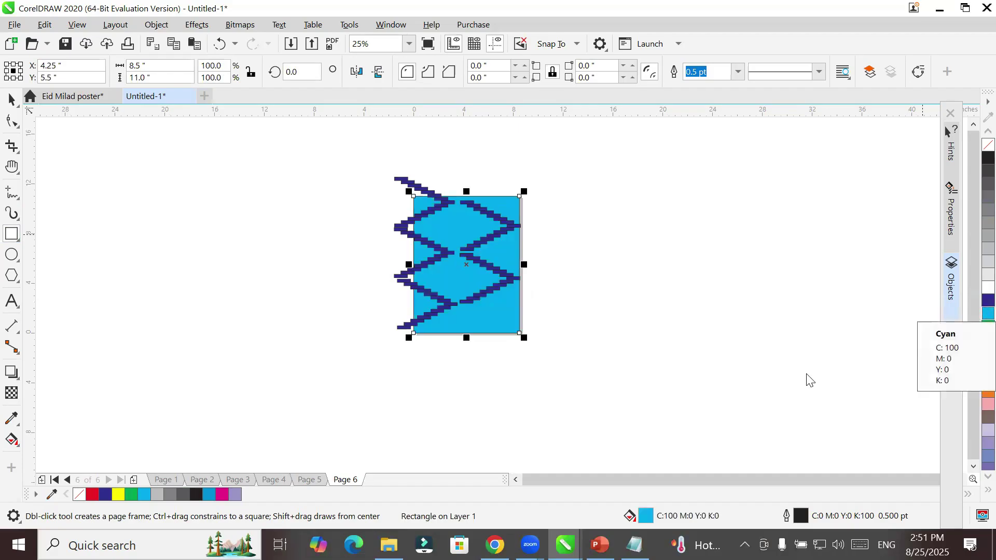
Step: Look through Pages 5 to 1 to compare the page backgrounds with the cyan rectangle
left_click(314, 480)
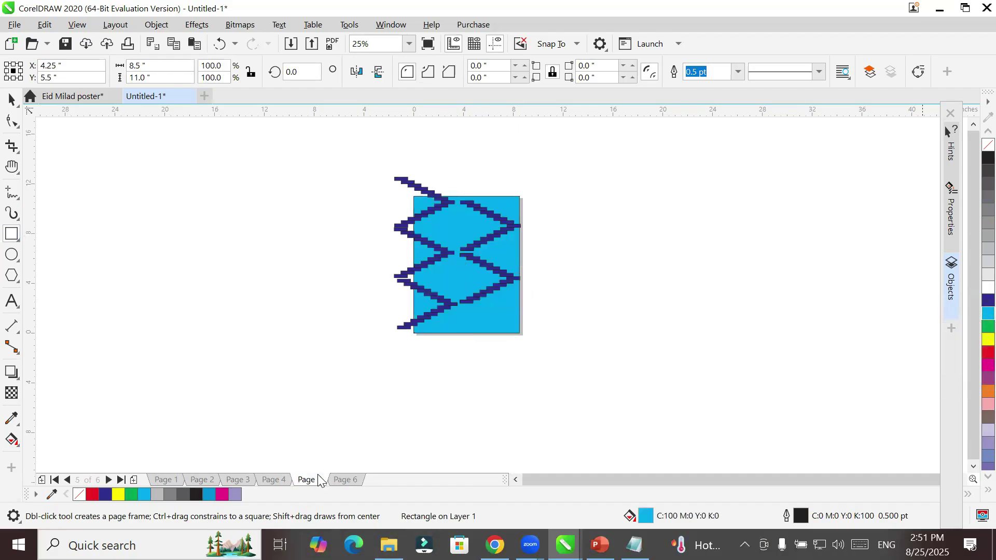
left_click(275, 480)
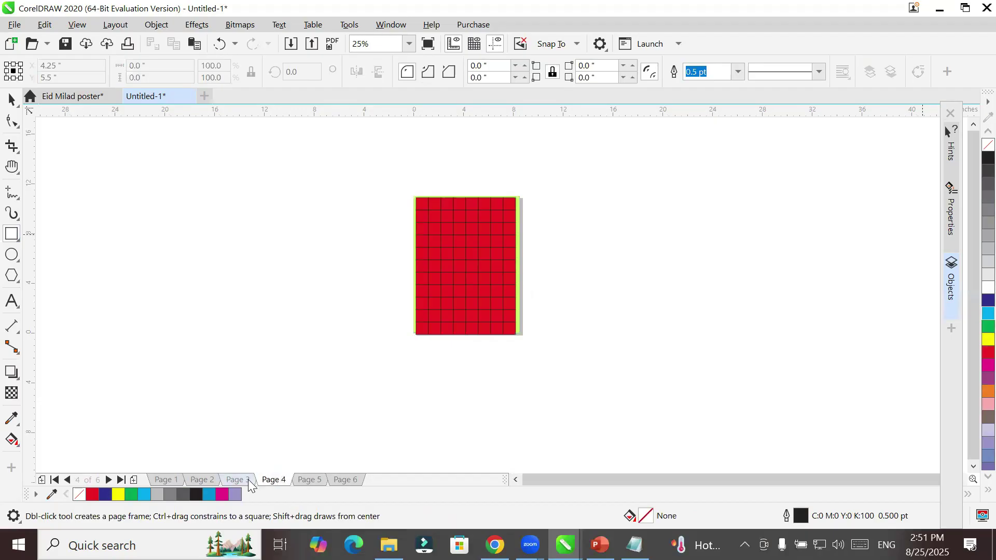
left_click(248, 481)
left_click(201, 482)
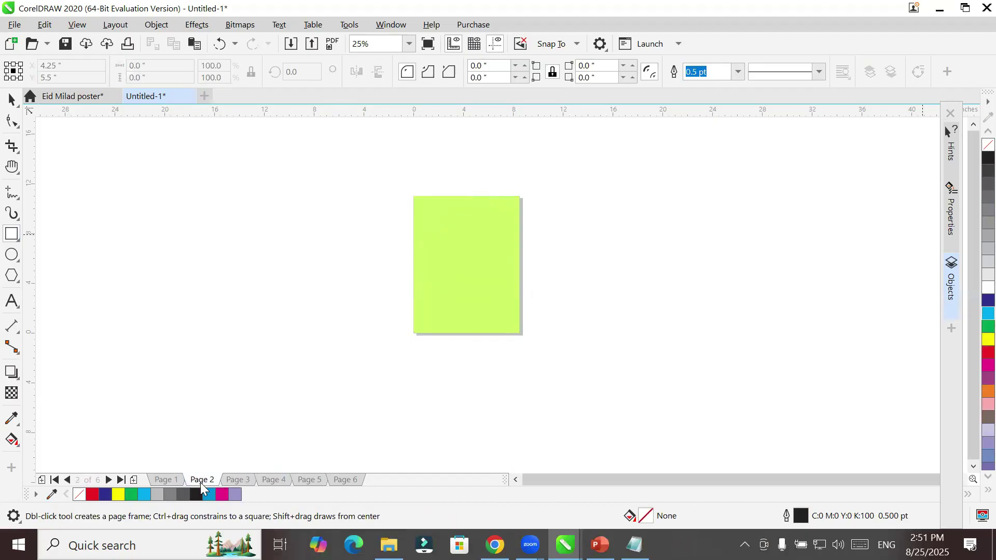
left_click(55, 481)
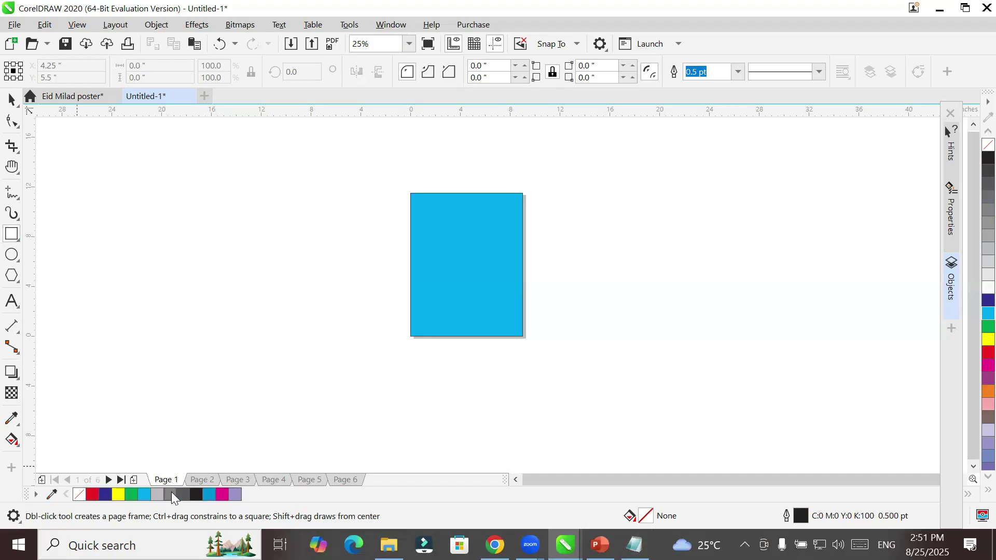
Step: Remove the document's solid page background by setting it to No background
left_click(192, 480)
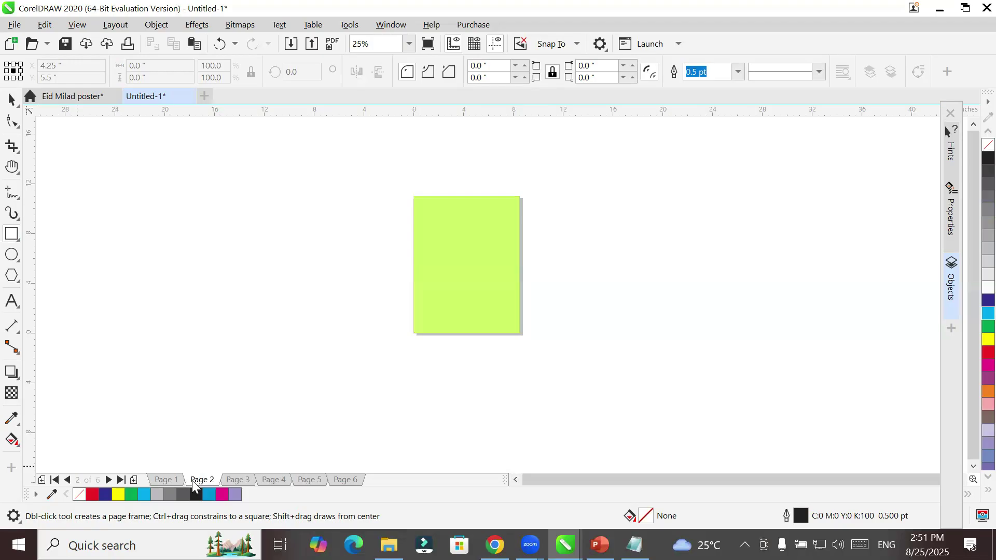
left_click(110, 25)
left_click(150, 232)
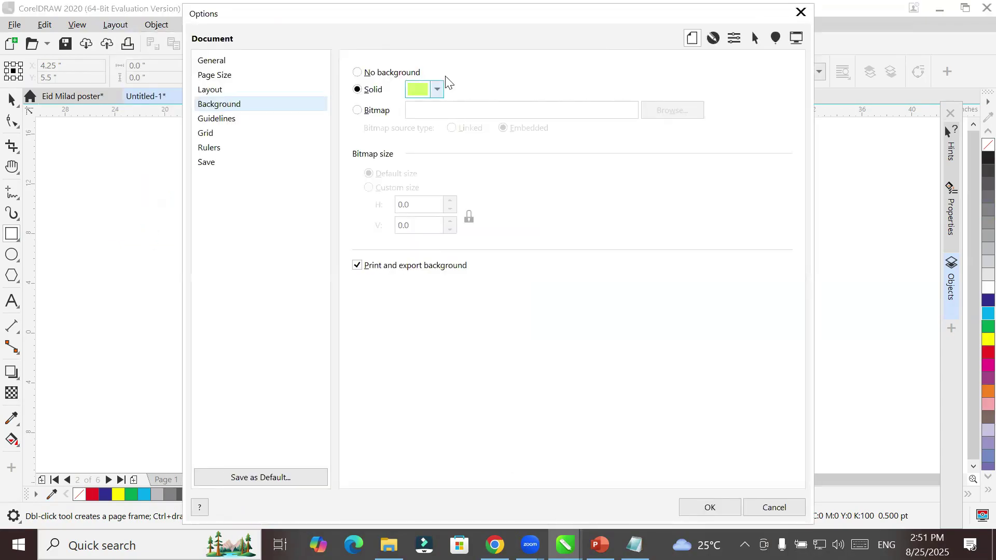
left_click(357, 74)
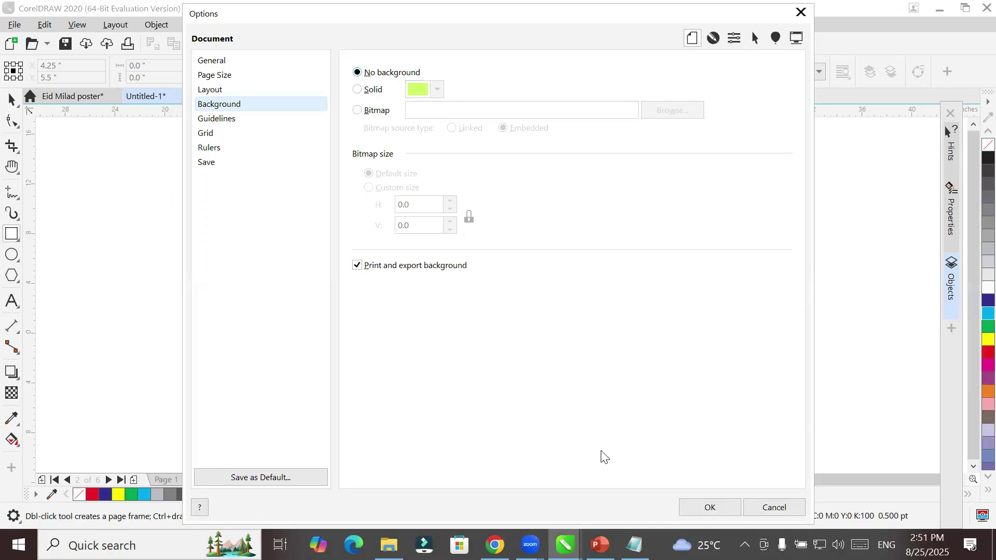
left_click(705, 513)
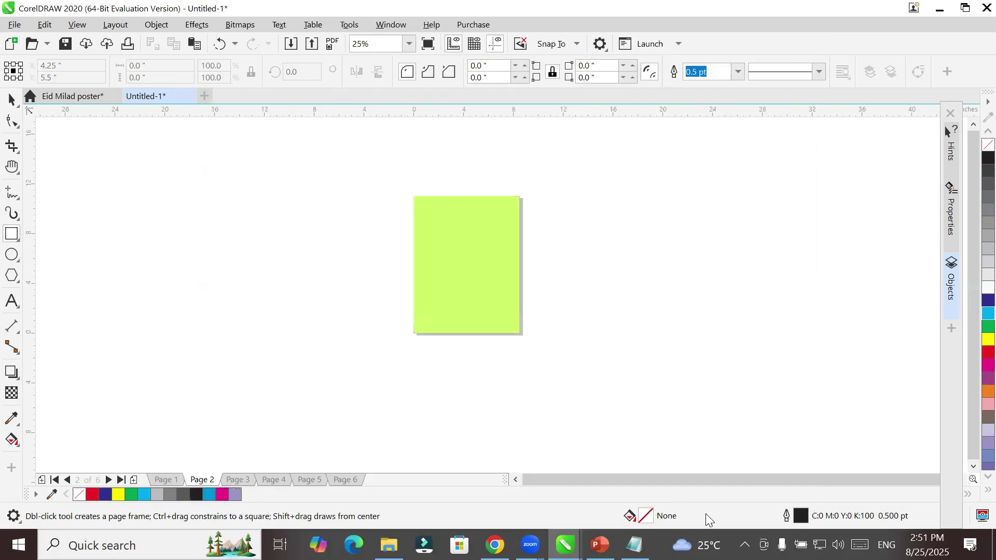
Step: Delete the cyan page-sized rectangles from Page 1 and from behind the zigzag pattern on Page 6
left_click(164, 481)
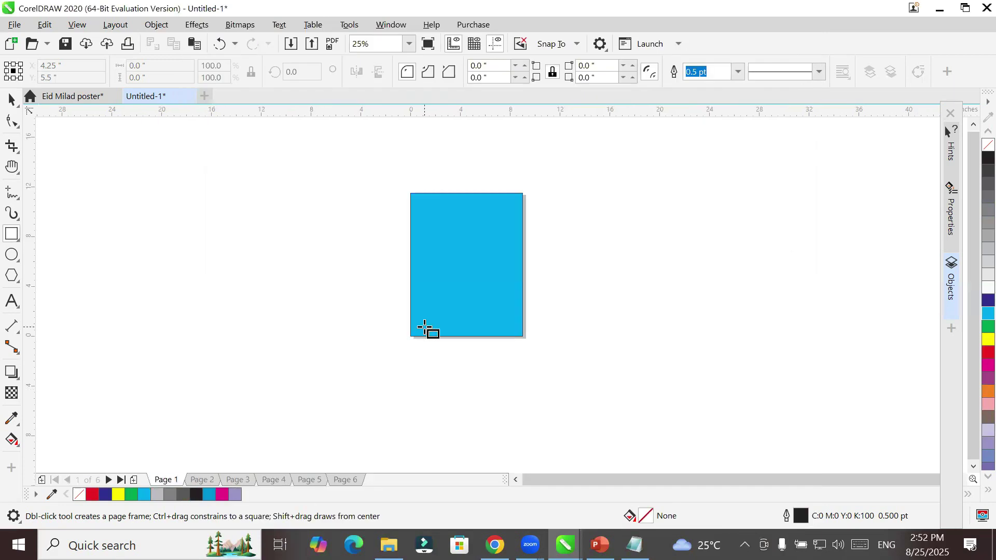
left_click(7, 101)
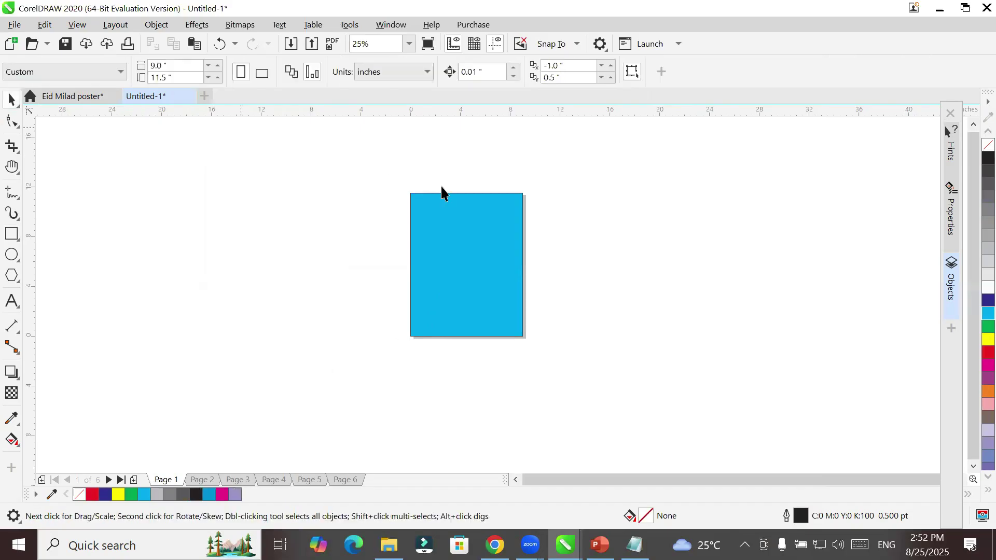
left_click(456, 244)
key("Delete")
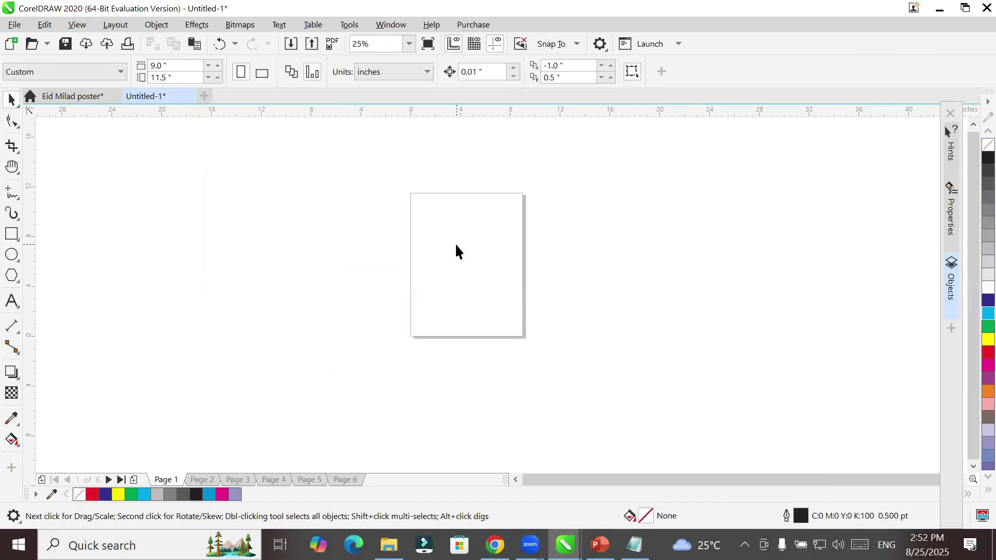
left_click(120, 480)
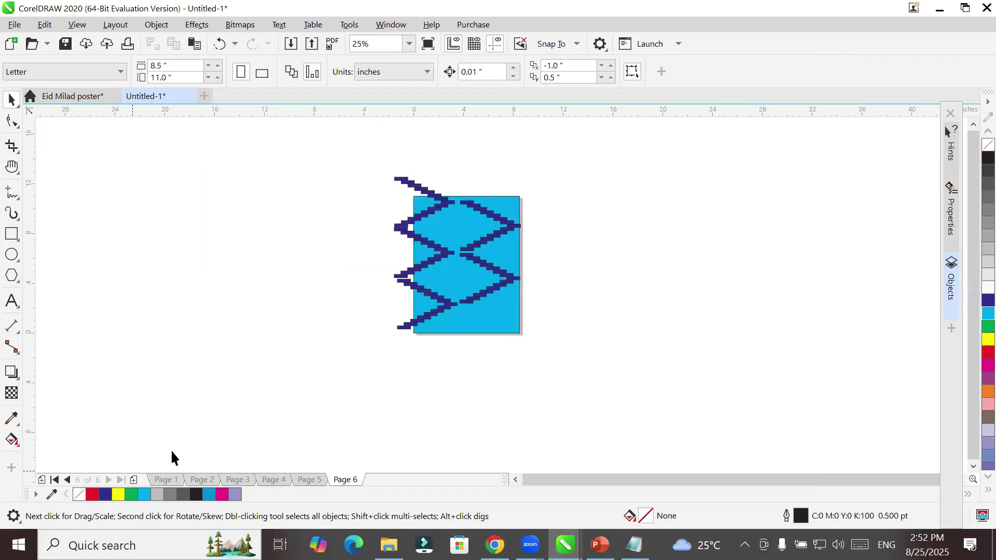
left_click(475, 322)
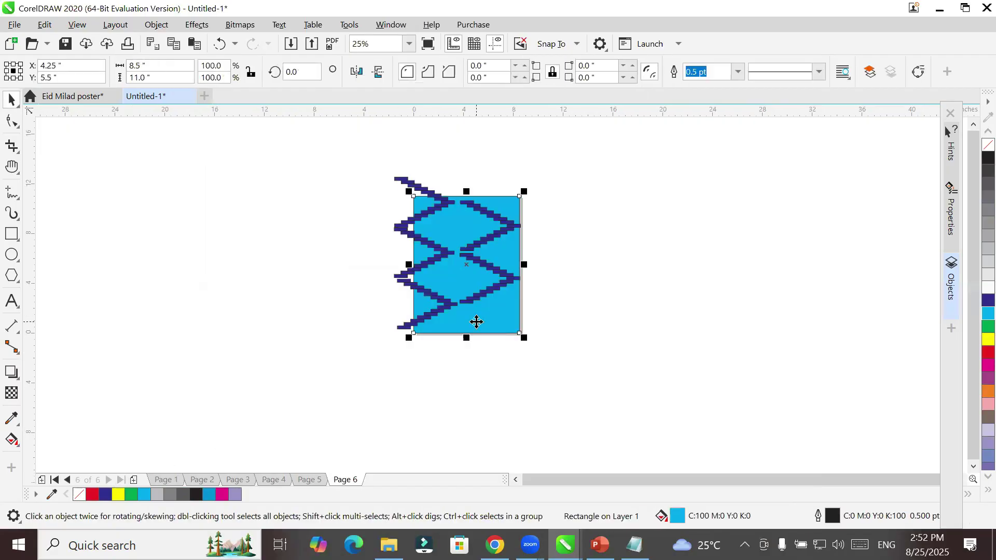
key("Delete")
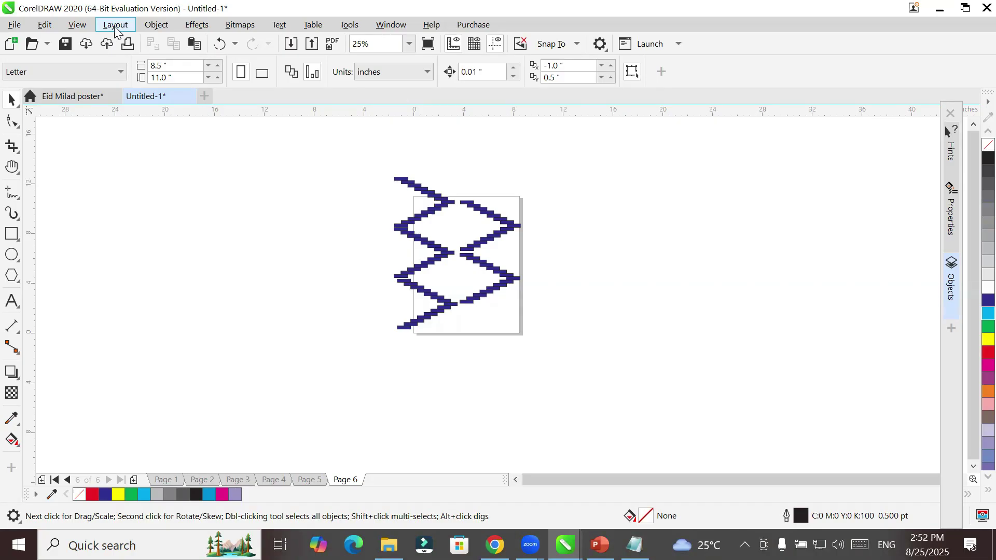
Step: Open the document's page background settings and choose Bitmap as the background type
left_click(111, 27)
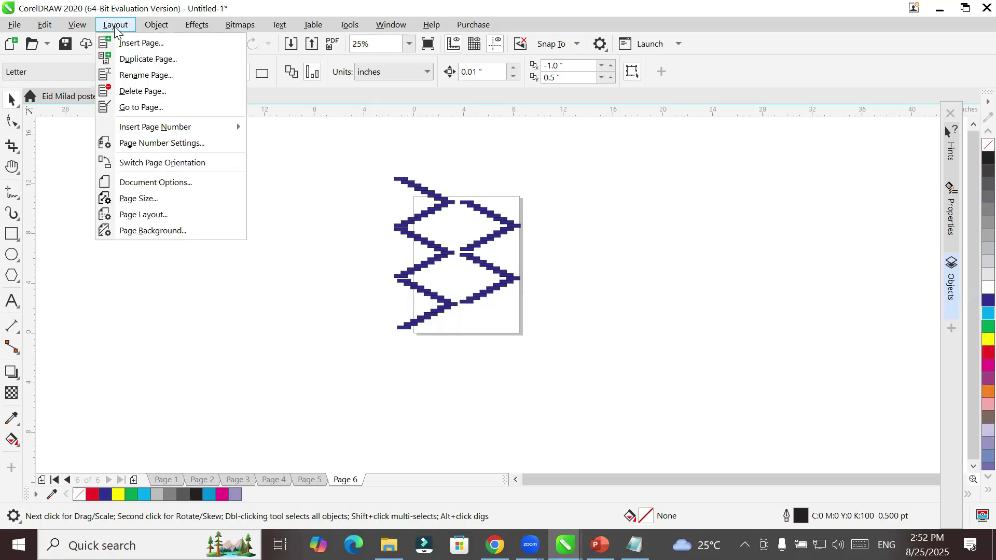
left_click(142, 235)
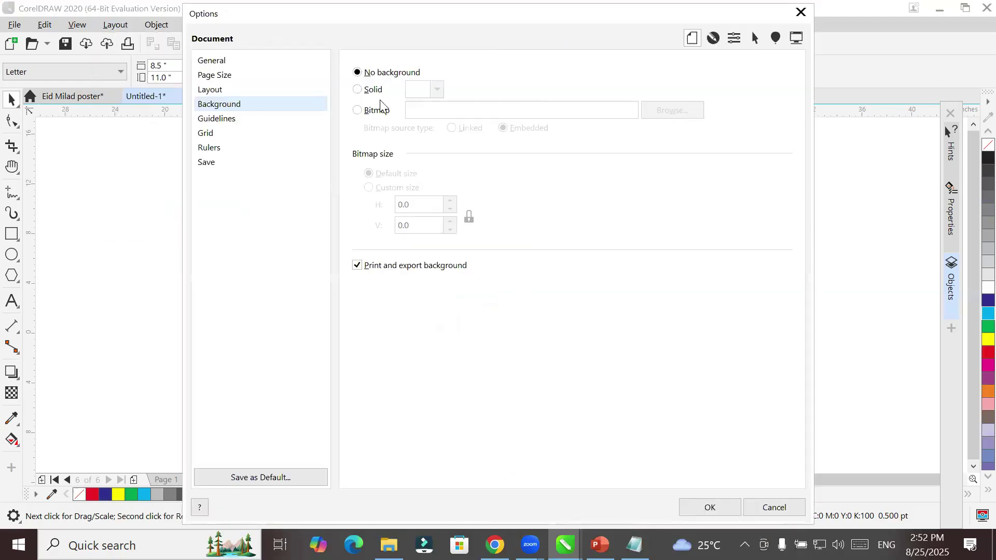
left_click(358, 110)
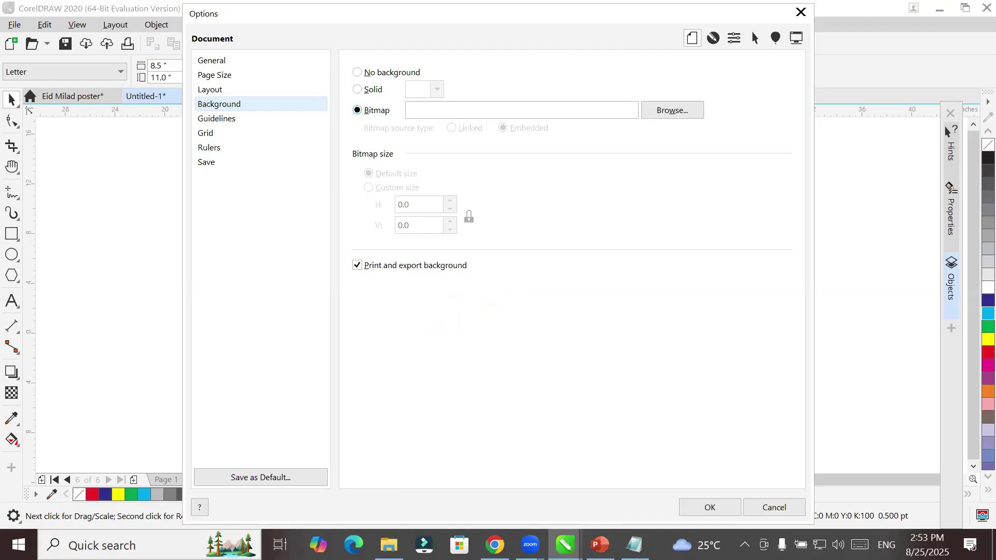
Step: Switch to WhatsApp in Chrome and download the newest logo photo from the Graphic Morning - (Boys) Jun-Jul'25 group
left_click(495, 545)
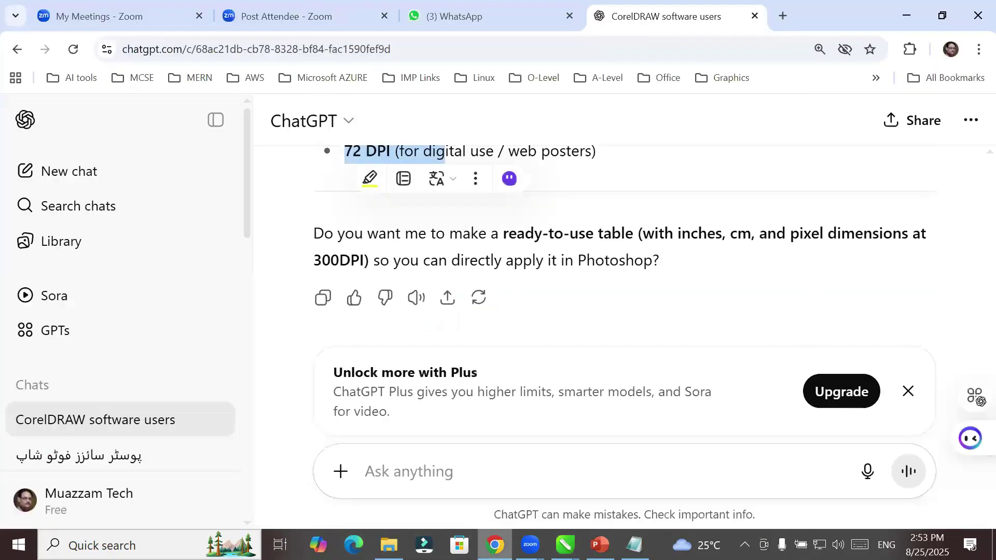
left_click(472, 16)
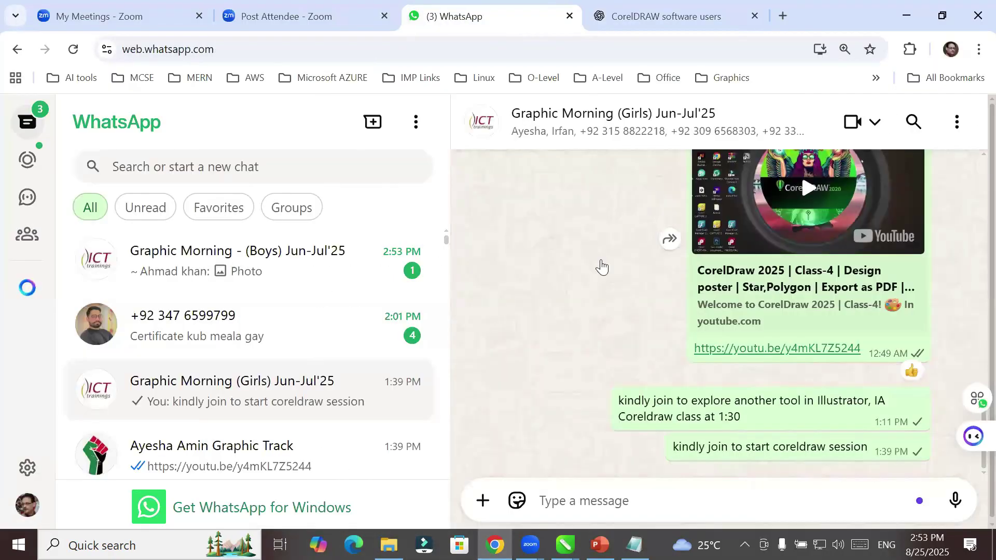
left_click(139, 264)
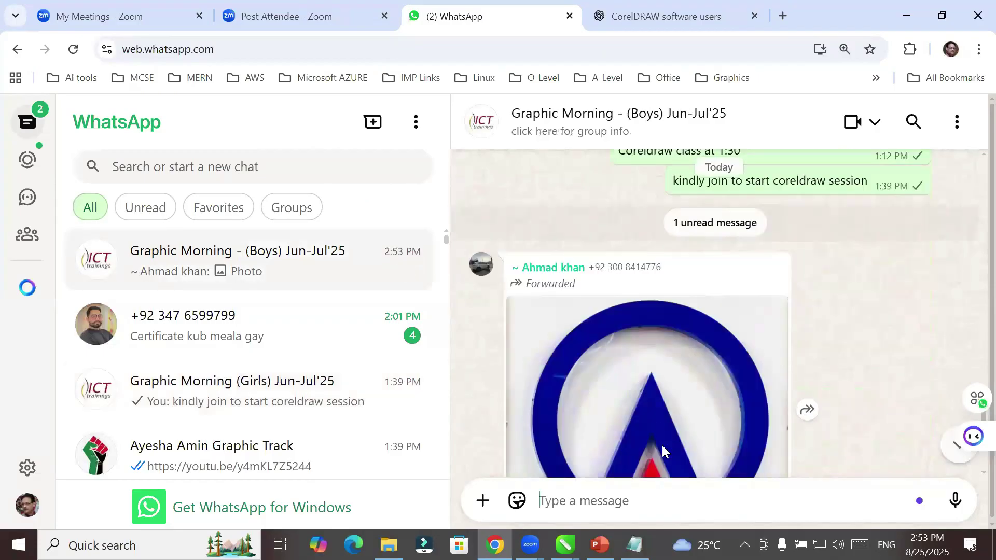
scroll(737, 430, "down", 2)
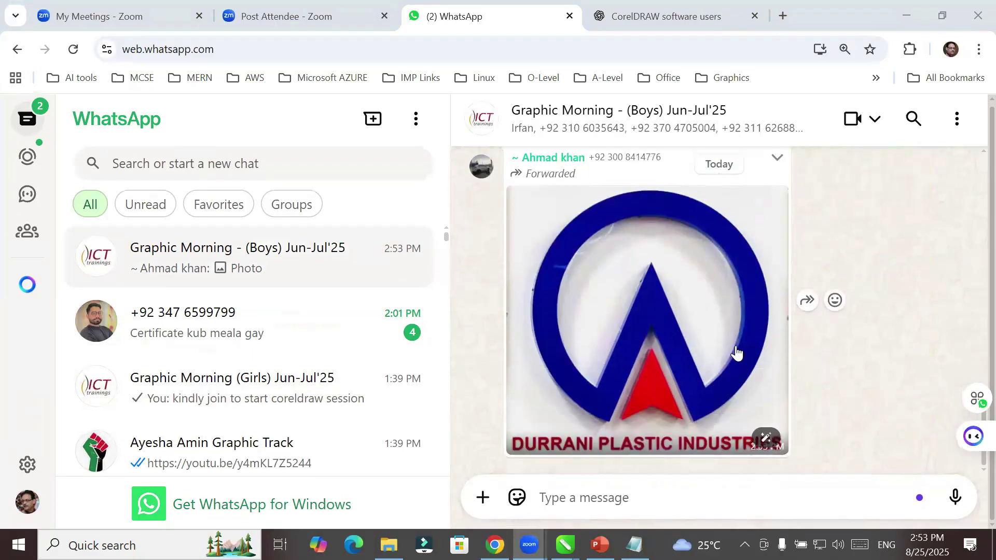
left_click(724, 323)
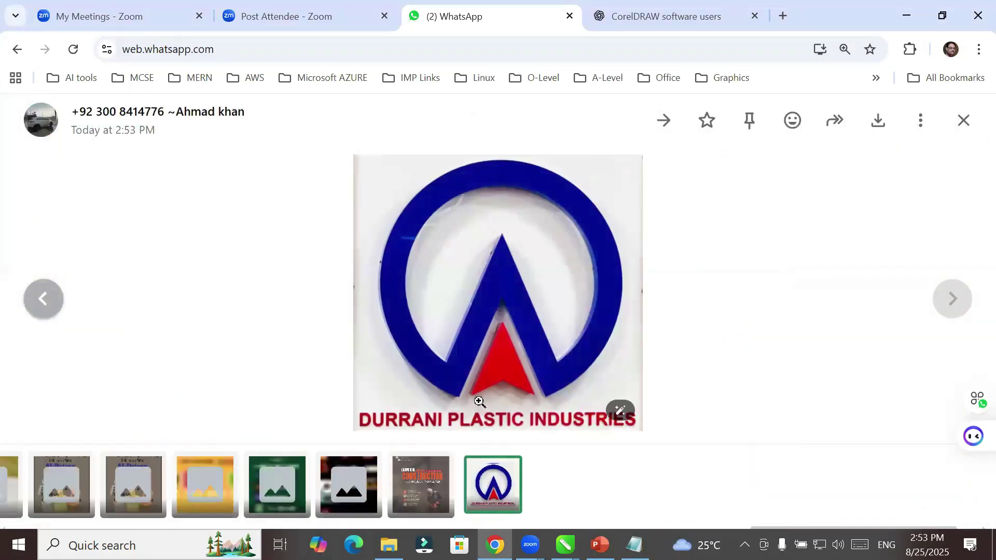
left_click(878, 120)
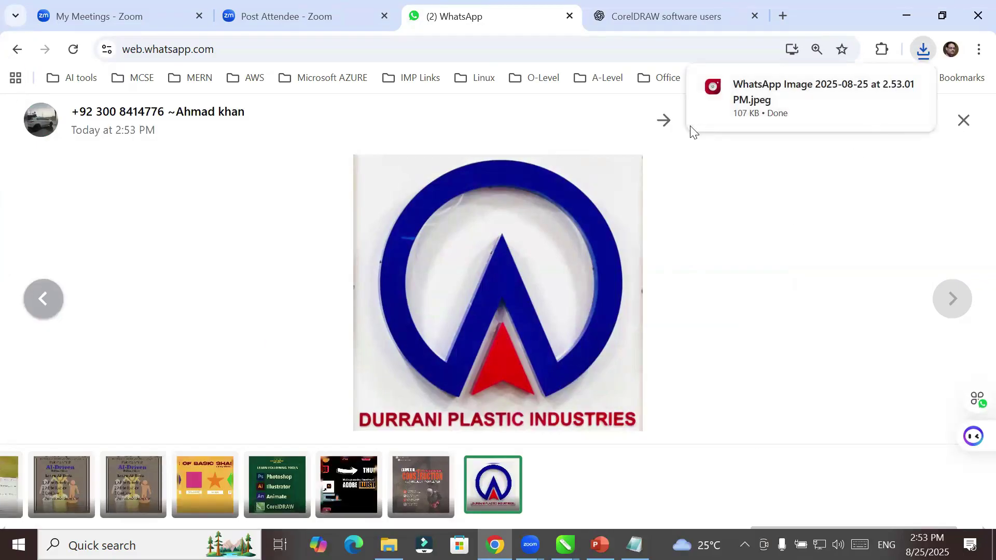
Step: Check the downloaded logo image in File Explorer's Downloads folder and return to CorelDRAW
left_click(389, 544)
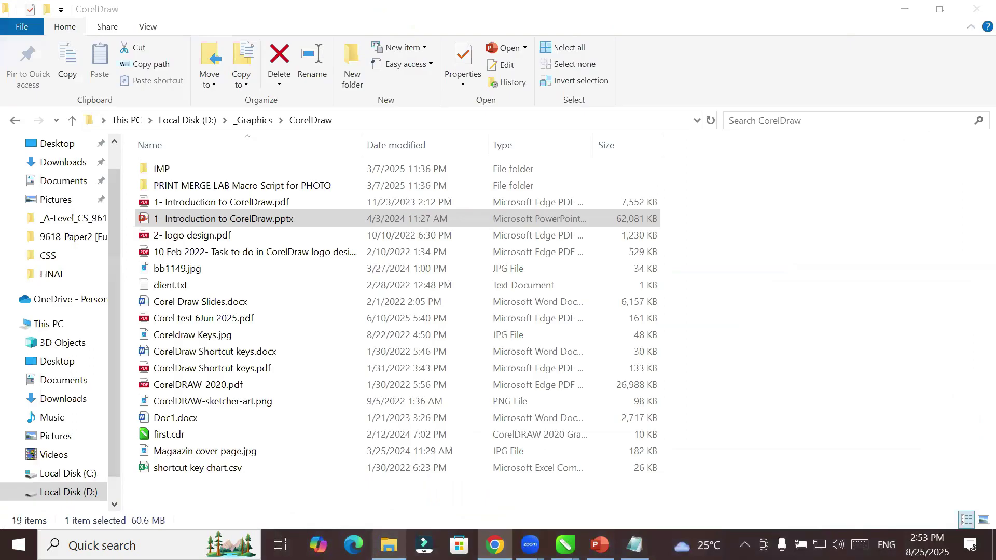
left_click(49, 162)
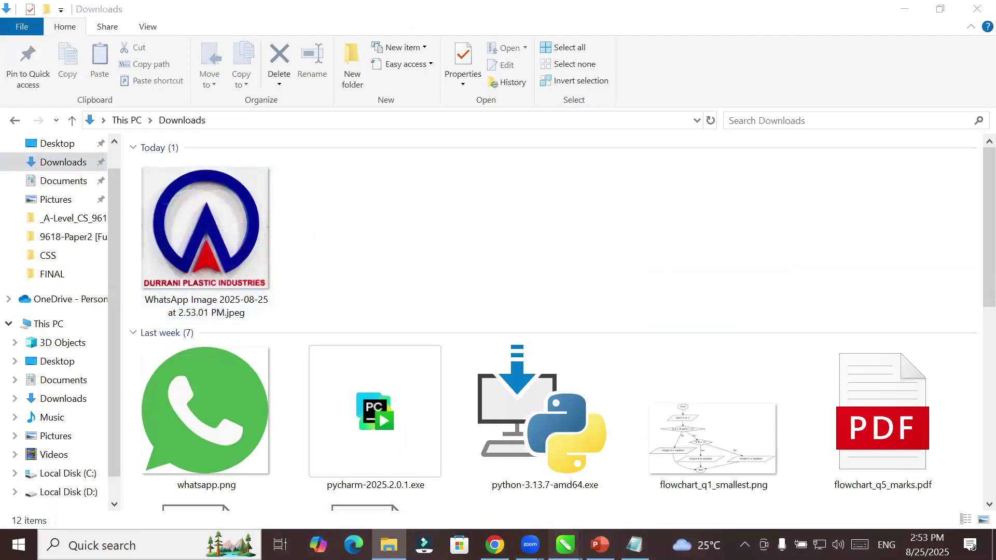
mouse_move(565, 545)
left_click(621, 488)
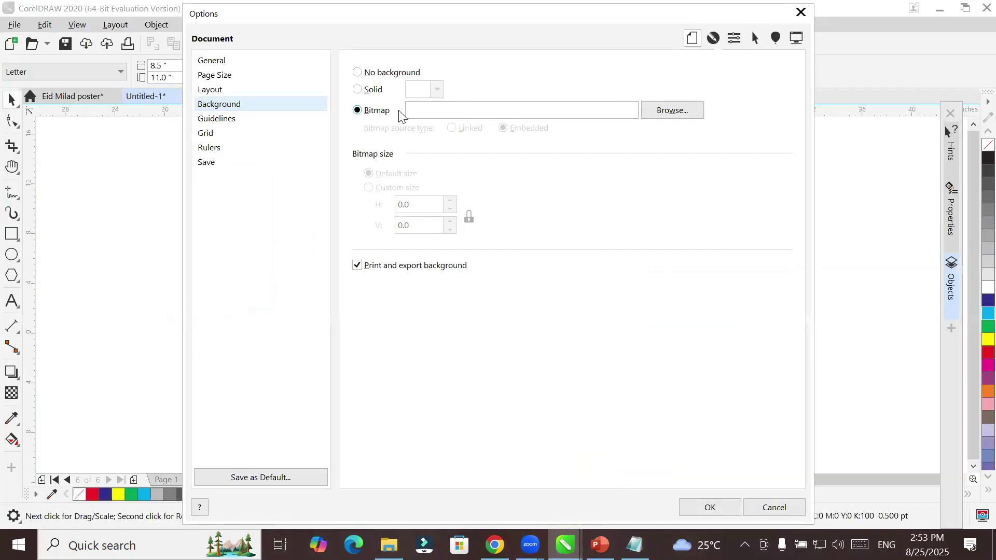
Step: Import WhatsApp Image 2025-08-25 at 2.53.01 PM.jpeg from the Downloads folder as the bitmap page background
left_click(420, 75)
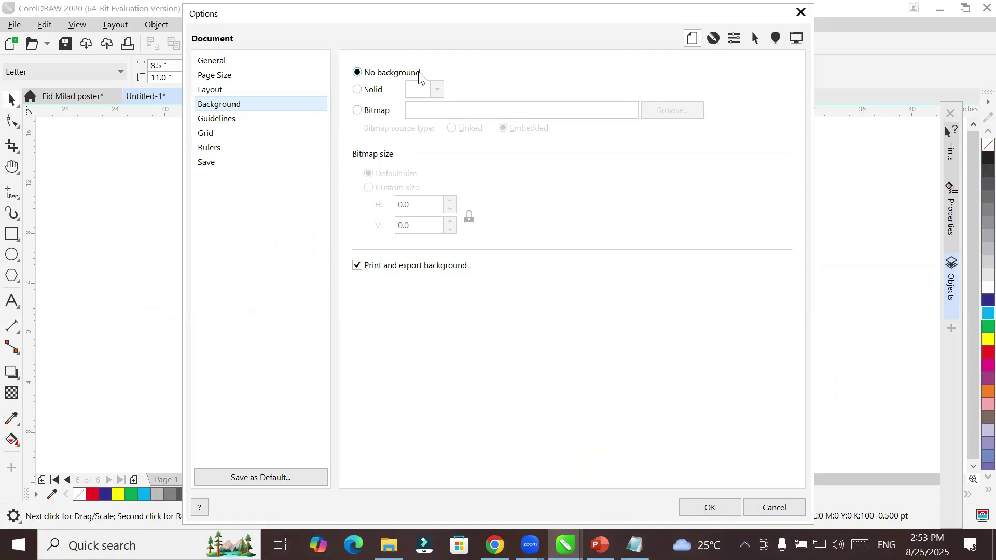
left_click(366, 92)
left_click(358, 111)
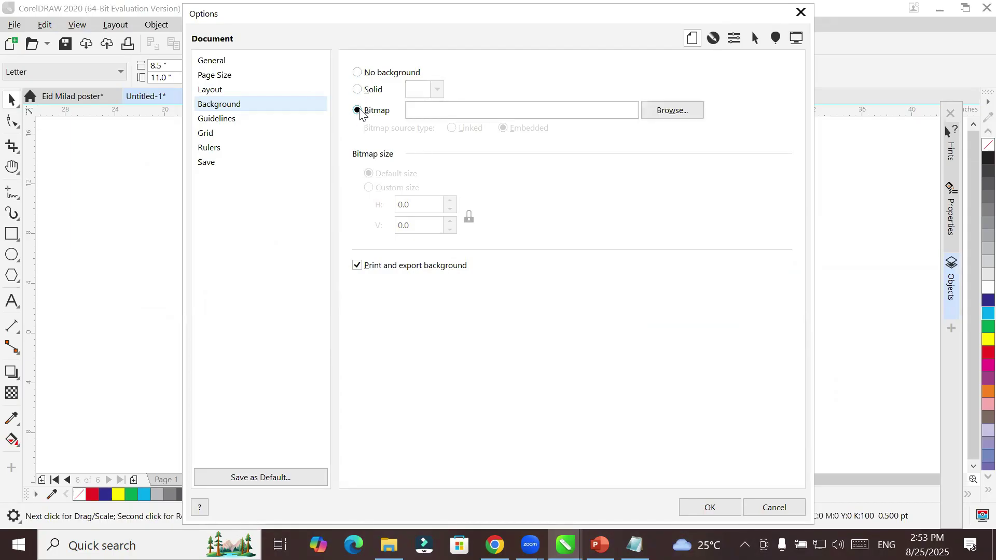
left_click(683, 115)
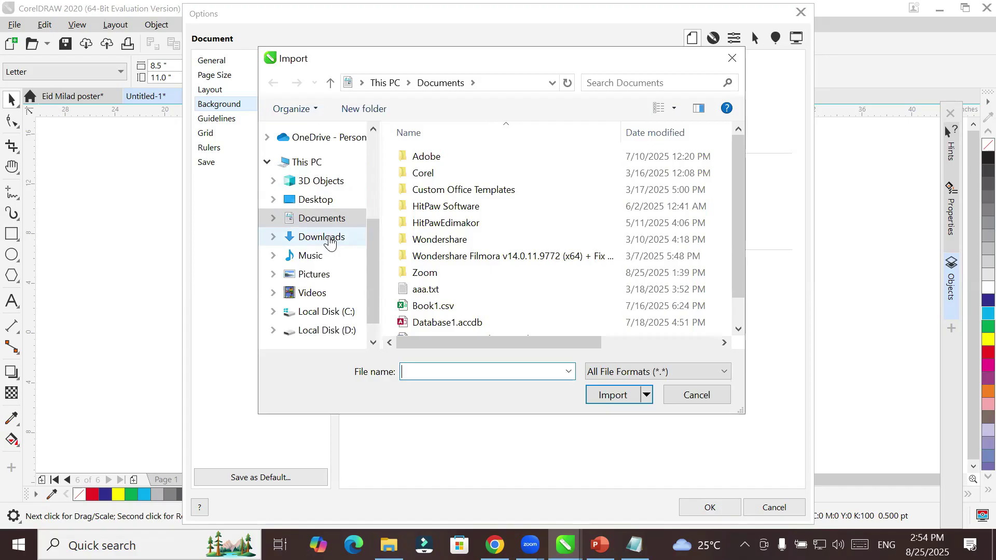
left_click(330, 242)
left_click(446, 192)
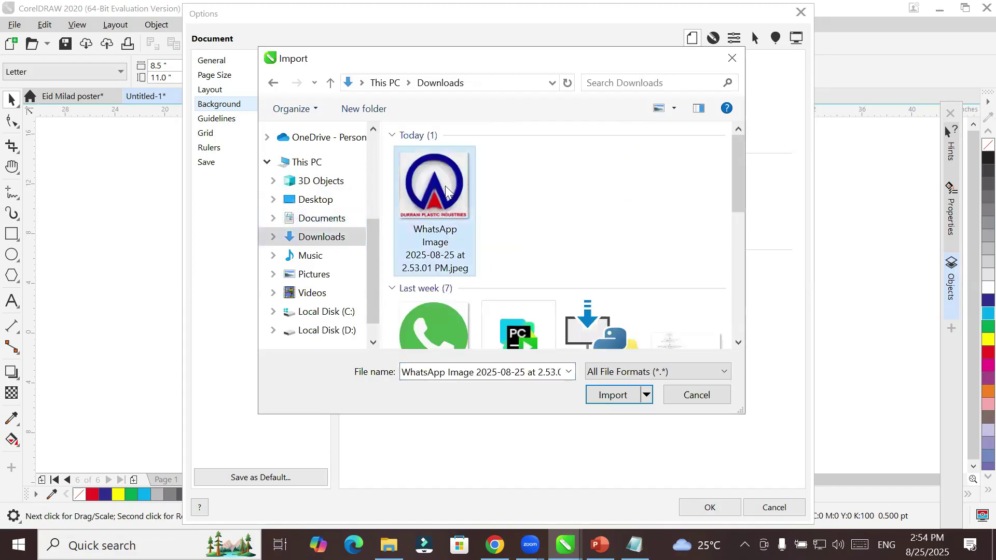
left_click(629, 400)
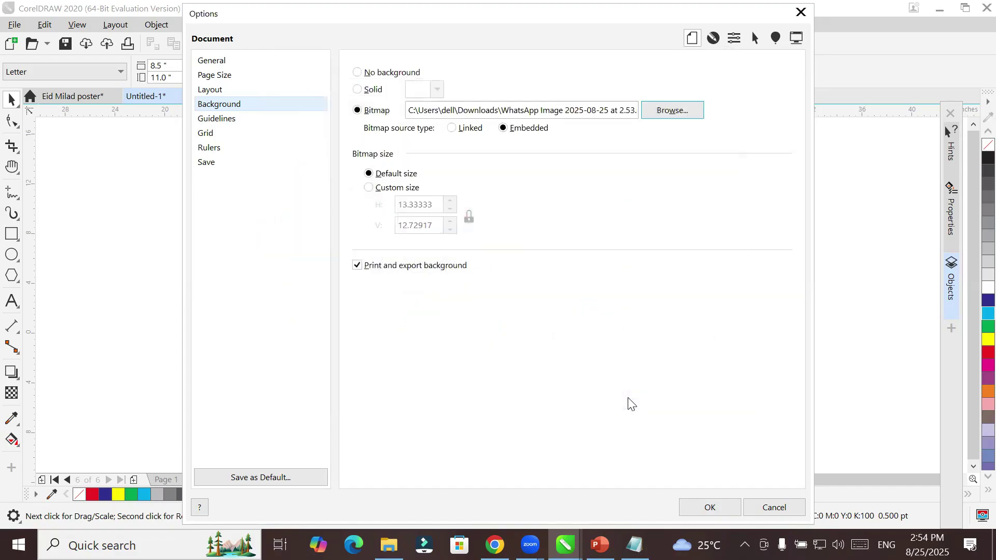
Step: Keep the background bitmap at its default size and apply it to the document
left_click_drag(556, 110, 684, 100)
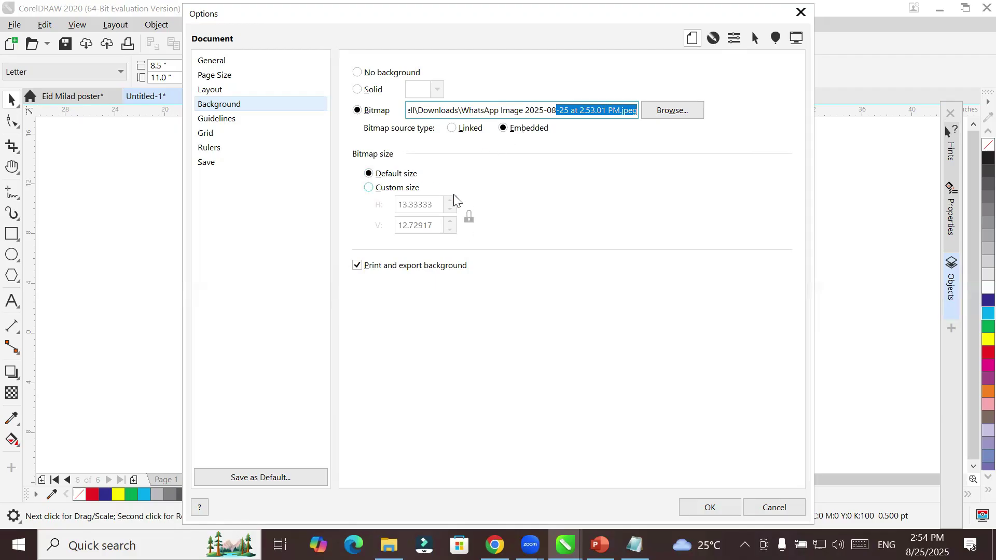
left_click(398, 190)
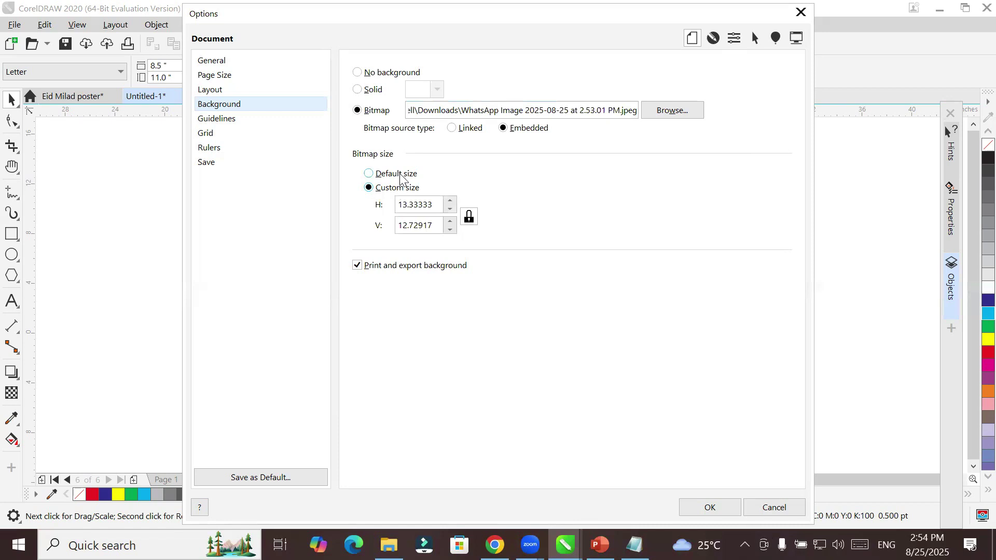
left_click(401, 175)
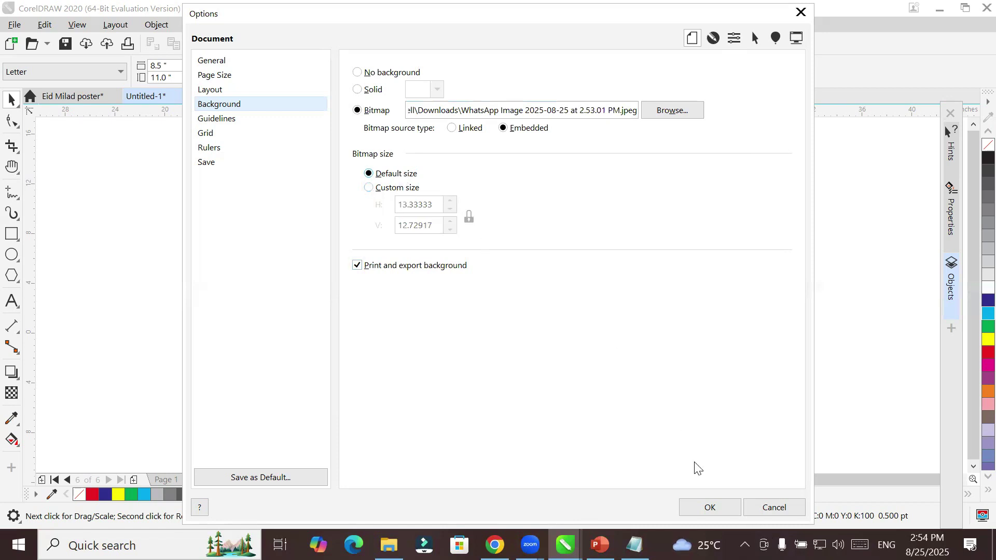
left_click(707, 508)
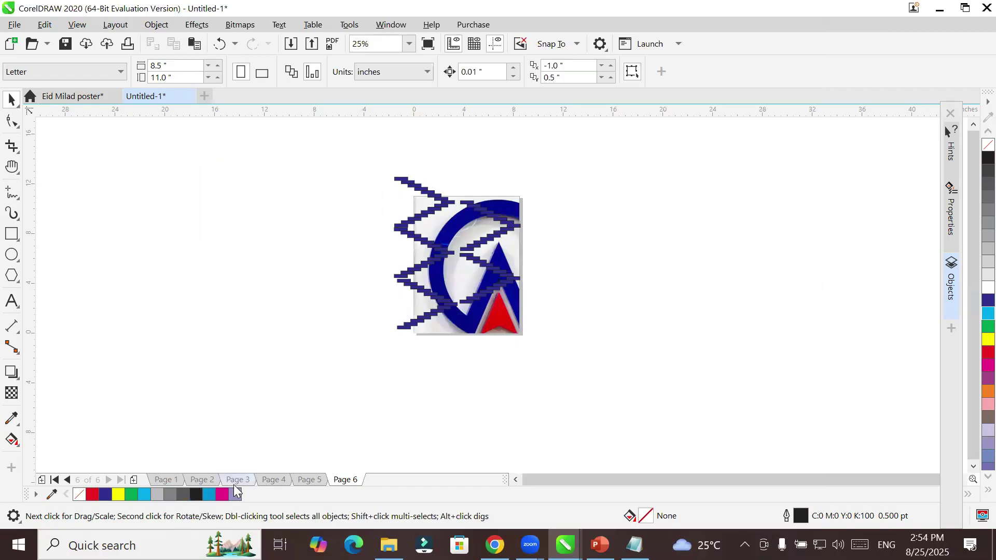
Step: Look through Pages 5 to 1 to check the bitmap background, and examine it closely on Page 1
left_click(297, 479)
left_click(276, 481)
left_click(229, 481)
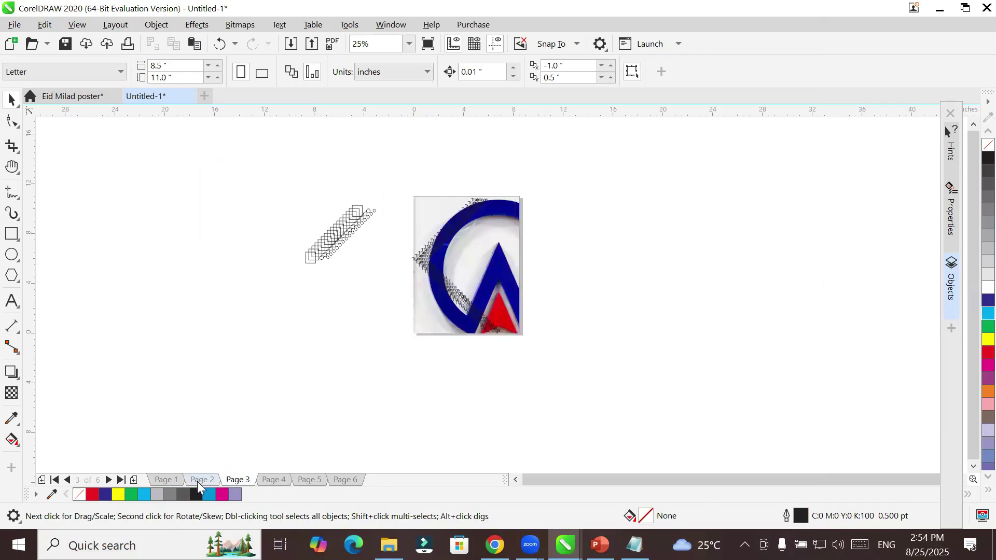
left_click(197, 482)
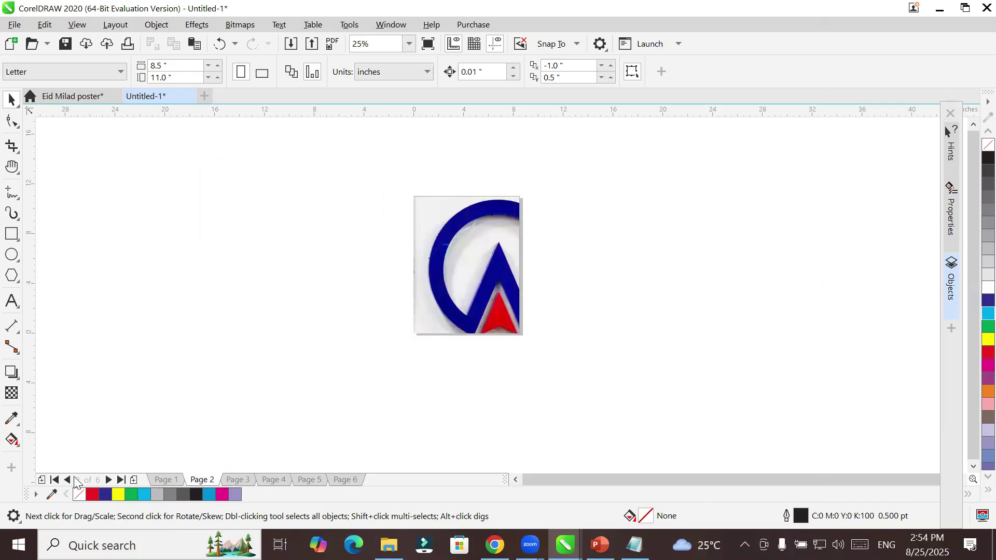
left_click(55, 481)
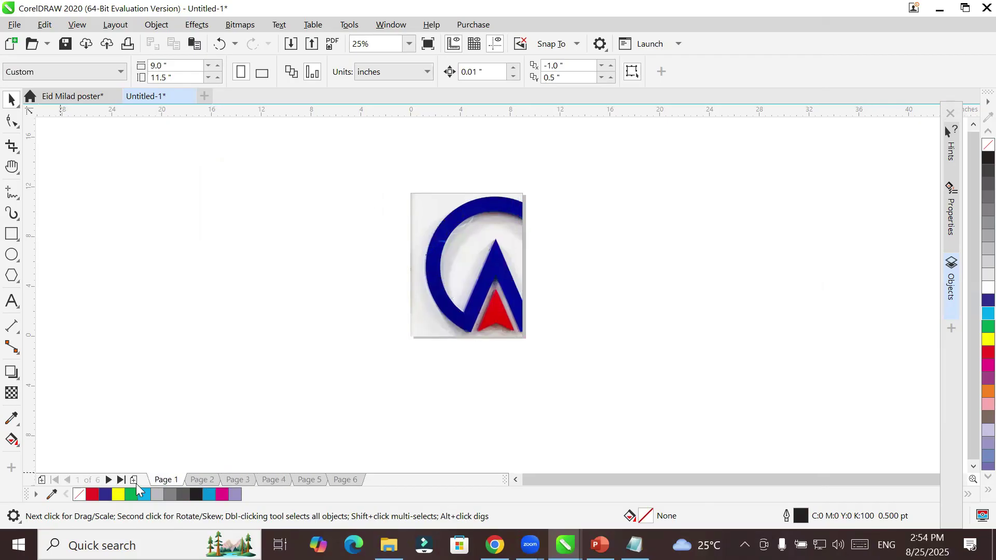
scroll(442, 299, "up", 2)
scroll(443, 299, "down", 1)
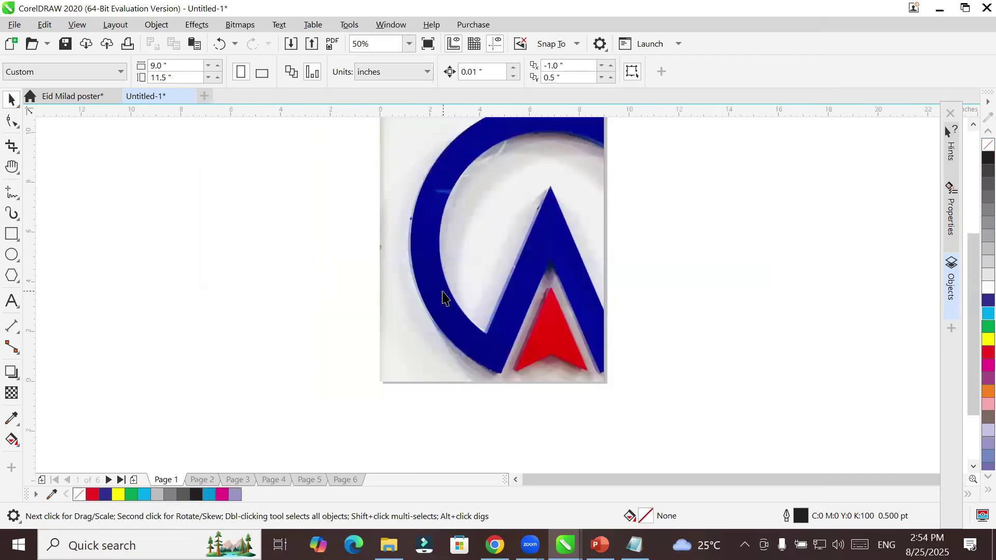
Step: Switch the background bitmap to a custom size in the page background options and set its horizontal size to 8.5 inches
scroll(443, 299, "down", 1)
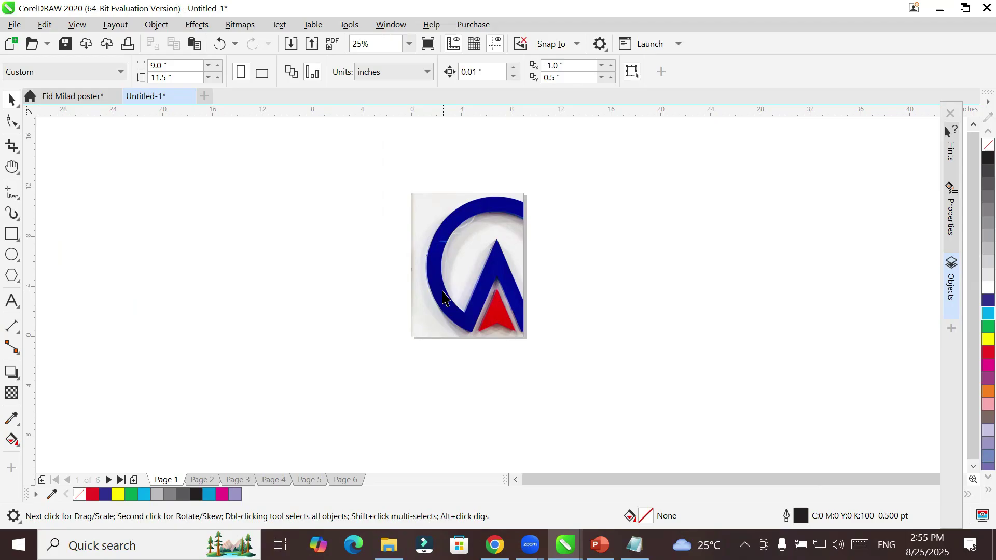
left_click(115, 24)
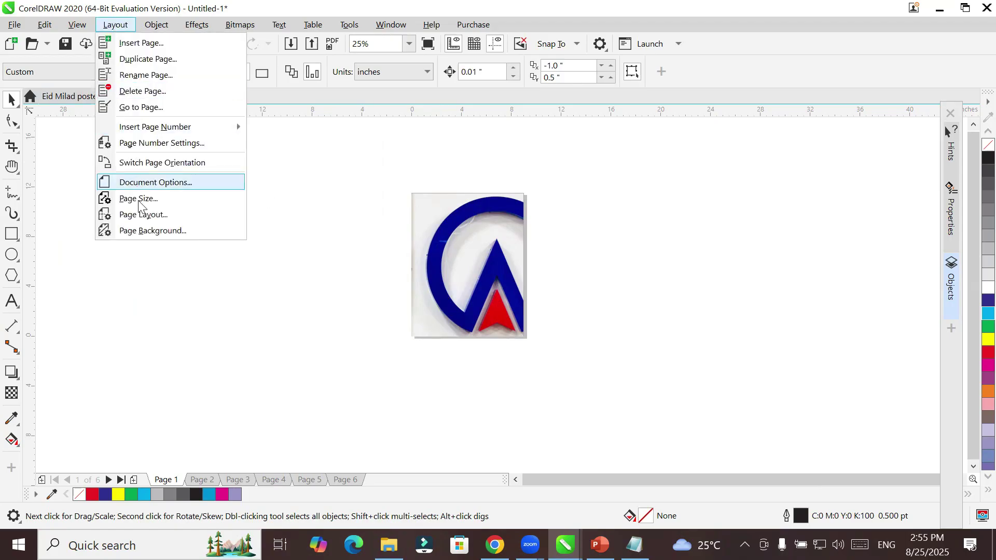
left_click(140, 229)
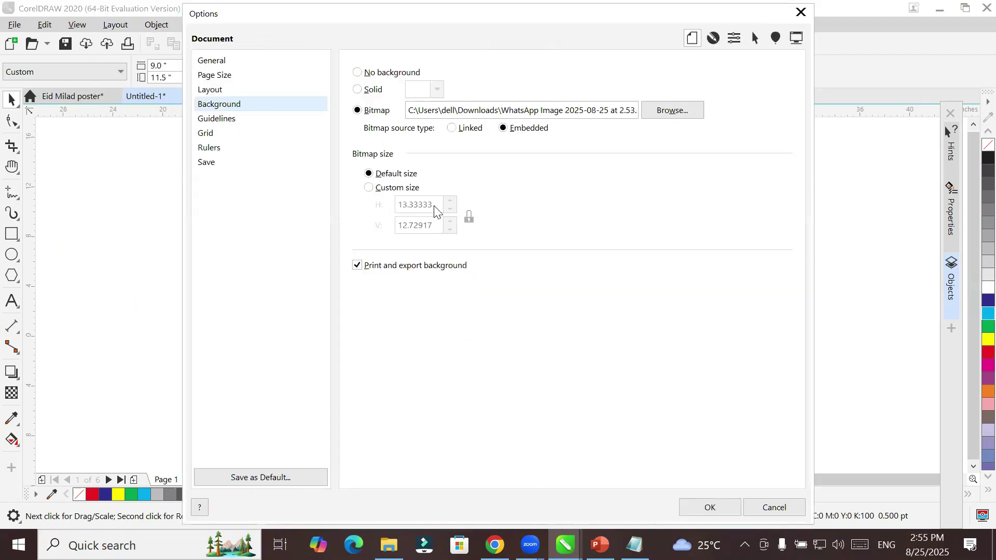
left_click(377, 191)
left_click(430, 205)
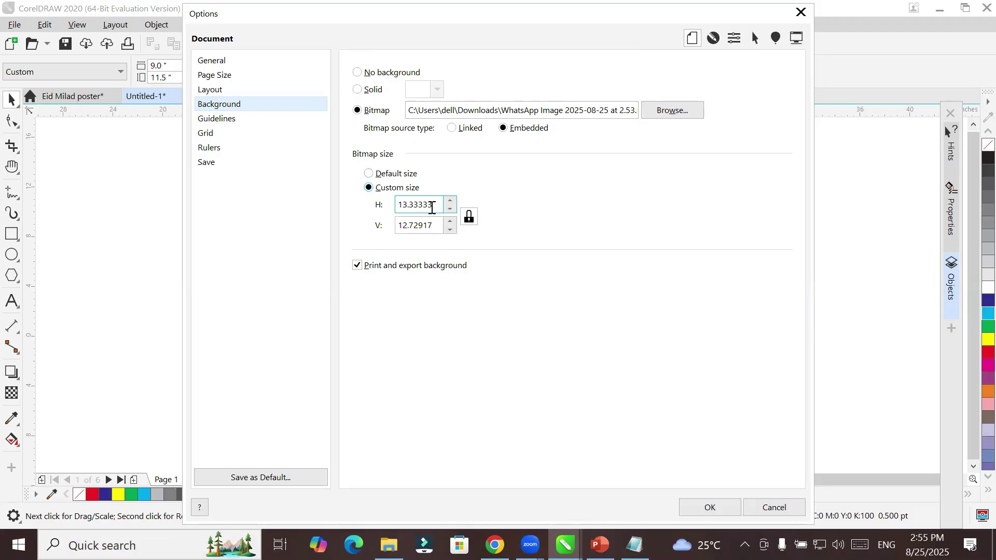
double_click(432, 205)
type("8.5")
left_click(440, 223)
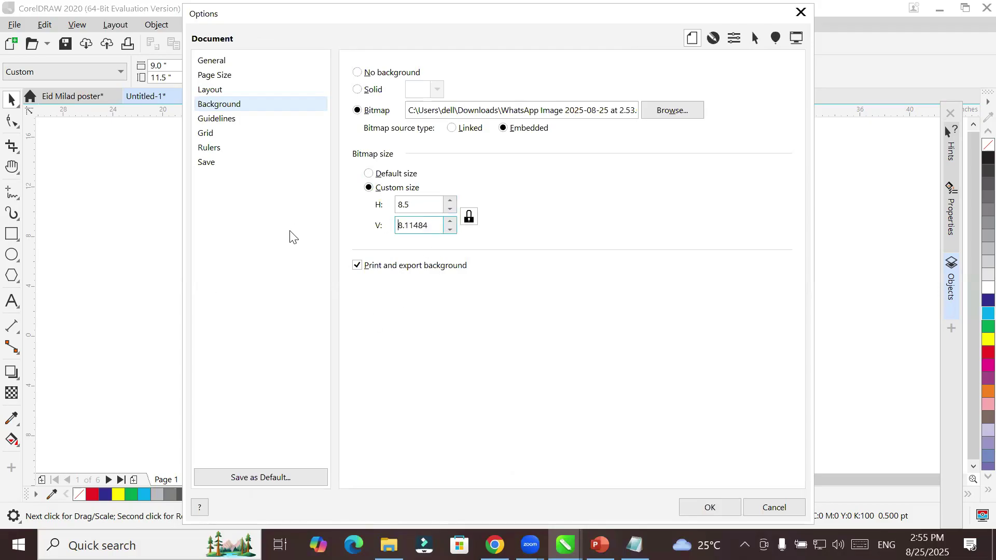
Step: Unlock the background bitmap's proportions, set its vertical size to 11 inches and apply it to the document
left_click_drag(429, 225, 332, 242)
left_click(469, 216)
left_click_drag(416, 203, 374, 204)
left_click_drag(430, 225, 332, 243)
type("11")
left_click(723, 506)
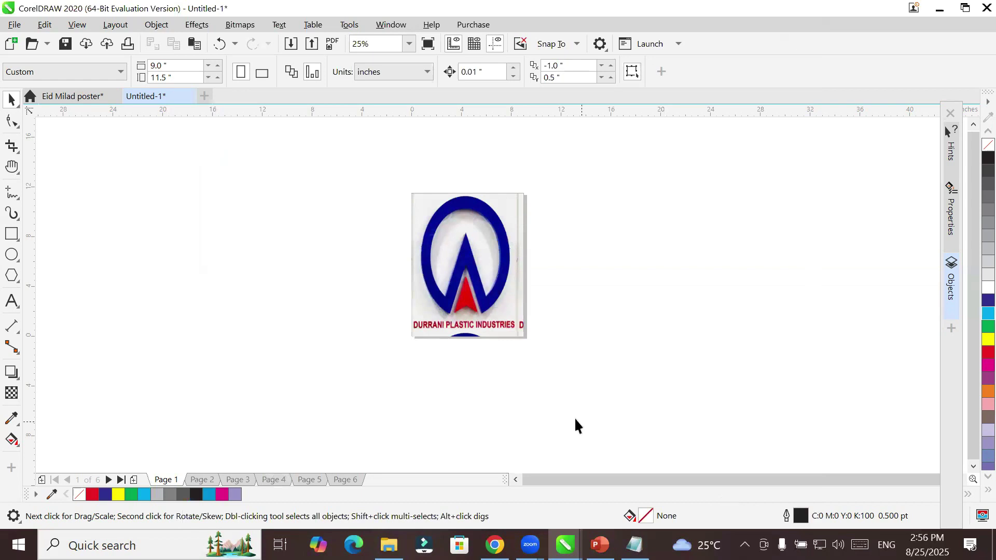
Step: Resize the background bitmap to 9 by 11.5 inches with unlocked proportions, matching Page 1, and apply it
scroll(534, 327, "up", 4)
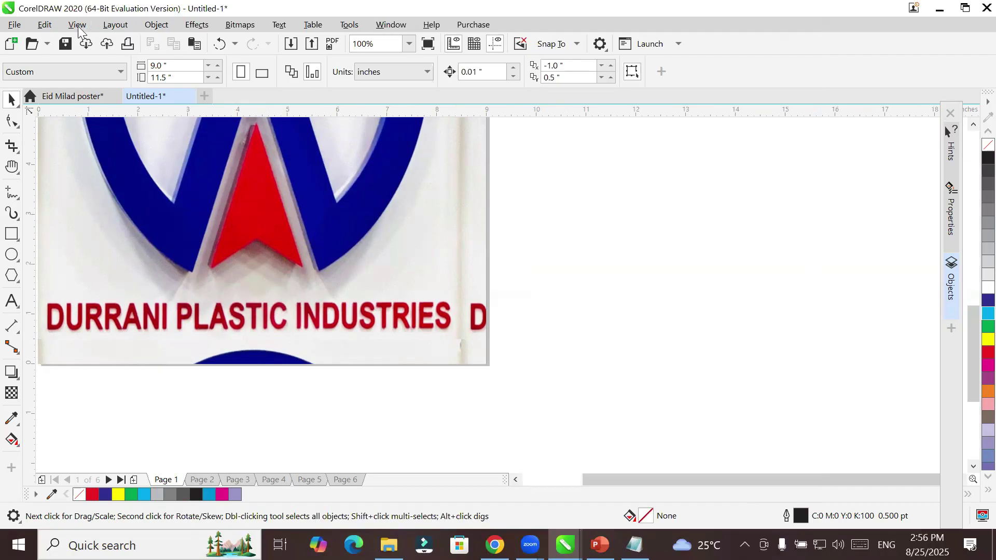
left_click(122, 27)
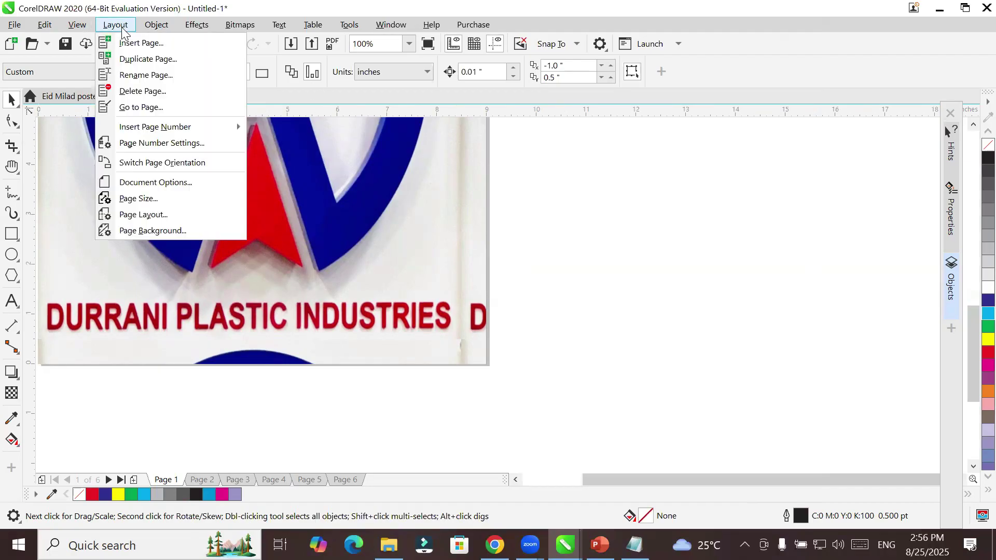
left_click(193, 231)
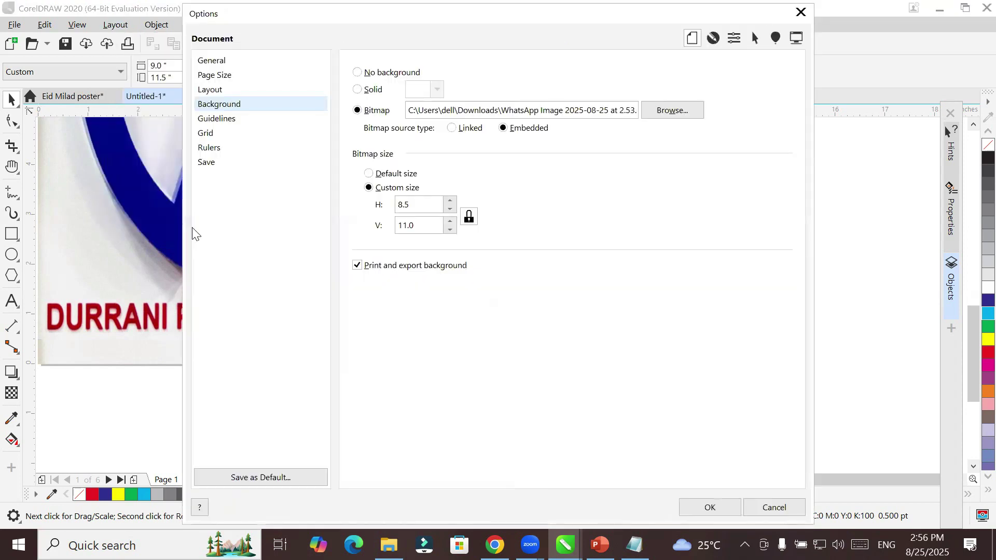
double_click(420, 205)
type("9")
left_click(417, 225)
left_click(468, 216)
key("shift+Tab")
type("11.5")
left_click(709, 508)
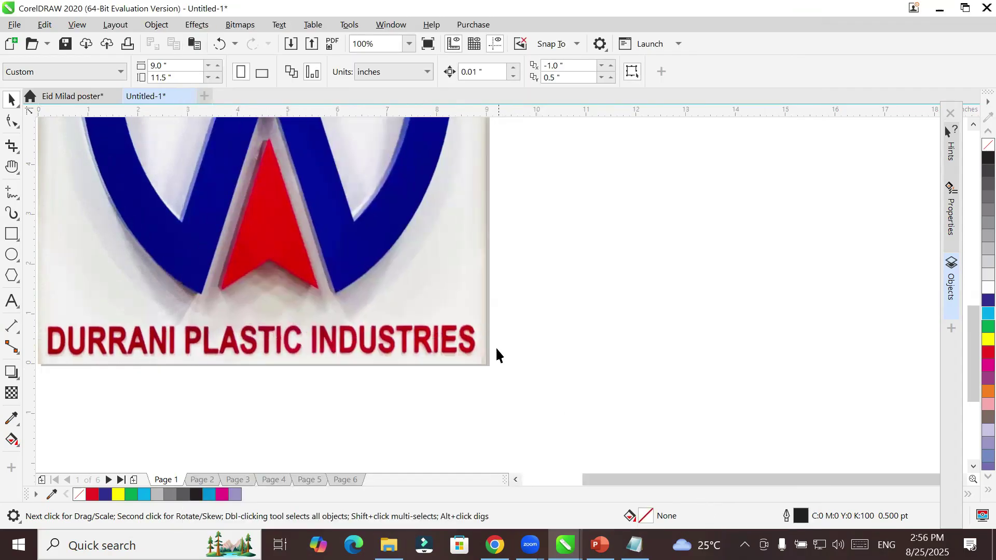
Step: Compare how the bitmap background fits Page 1 and Page 2, checking each page's dimensions
scroll(496, 347, "down", 2)
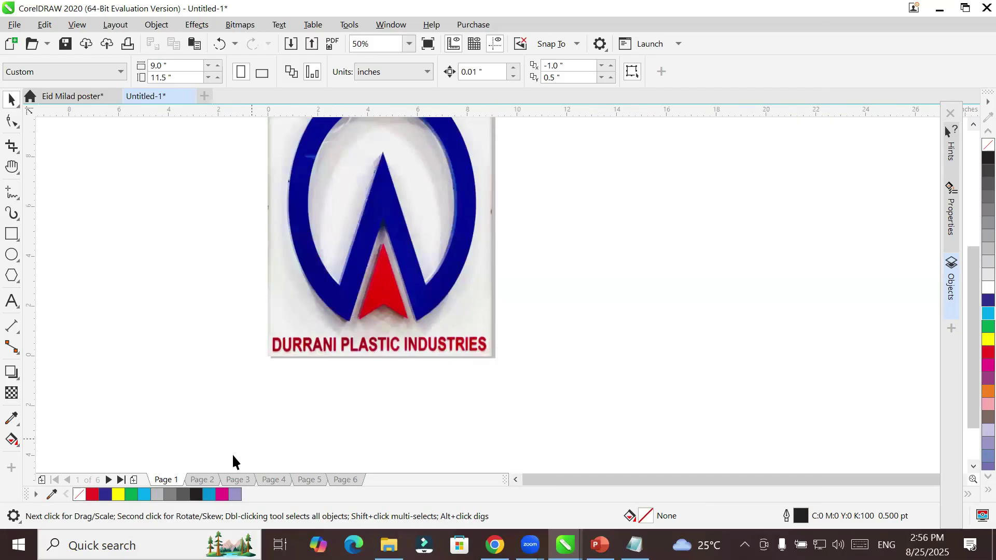
left_click(199, 479)
left_click(227, 477)
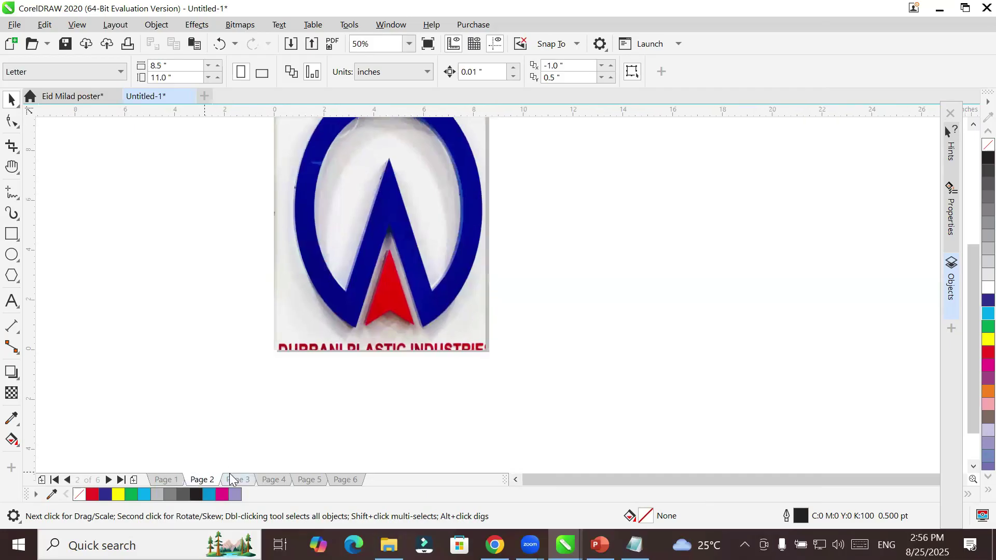
left_click(157, 480)
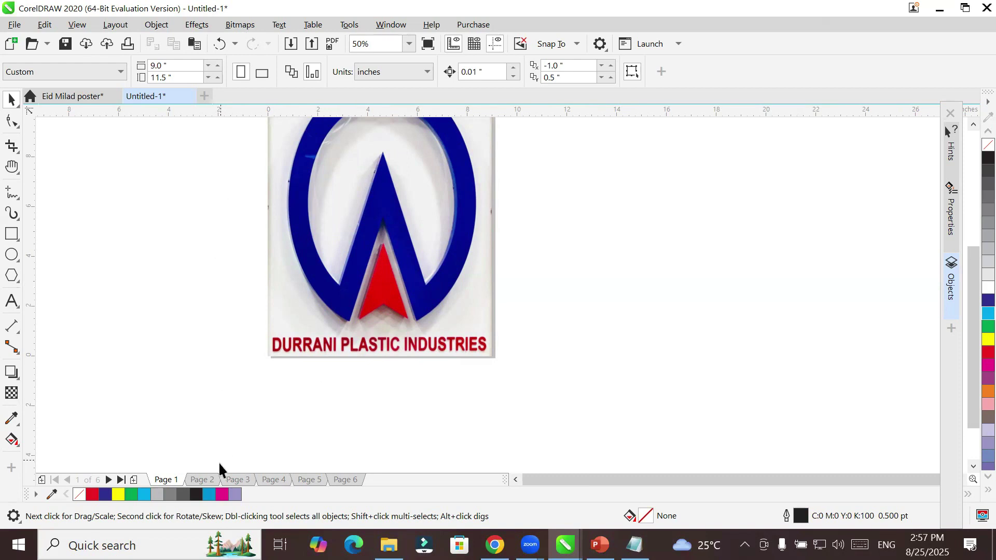
left_click(210, 480)
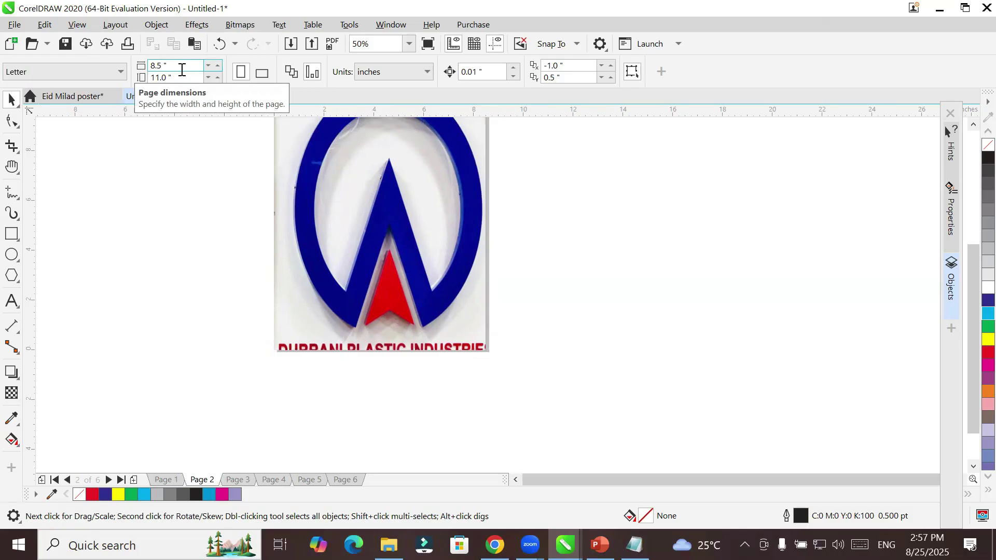
left_click(164, 480)
left_click(190, 481)
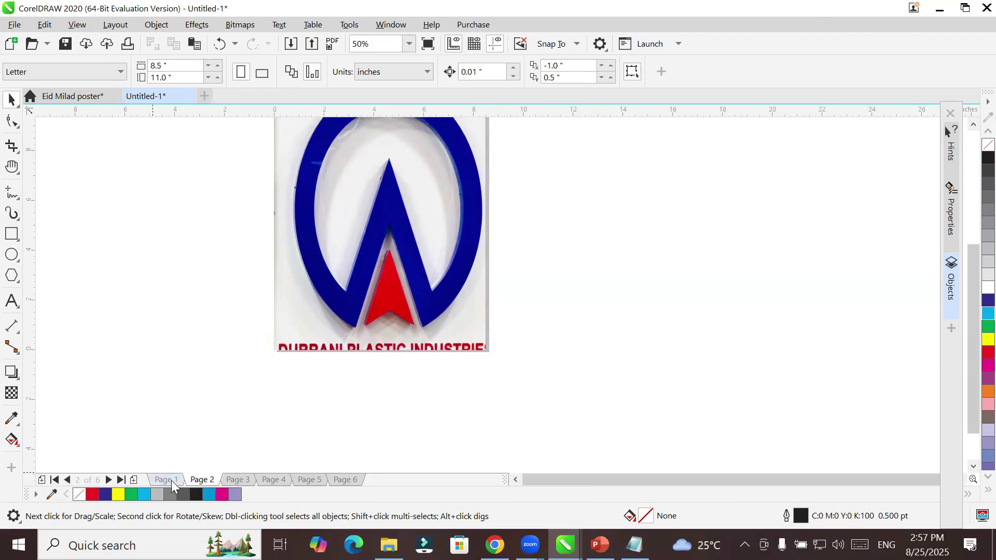
left_click(165, 480)
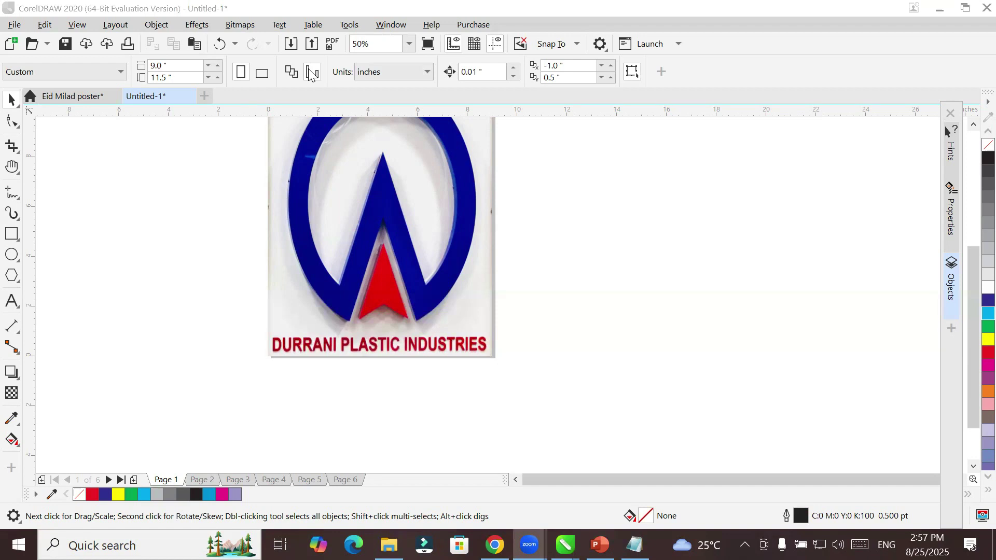
Step: Set Page 1's dimensions to 8.5 by 11 inches and compare its background with Page 2
left_click(174, 65)
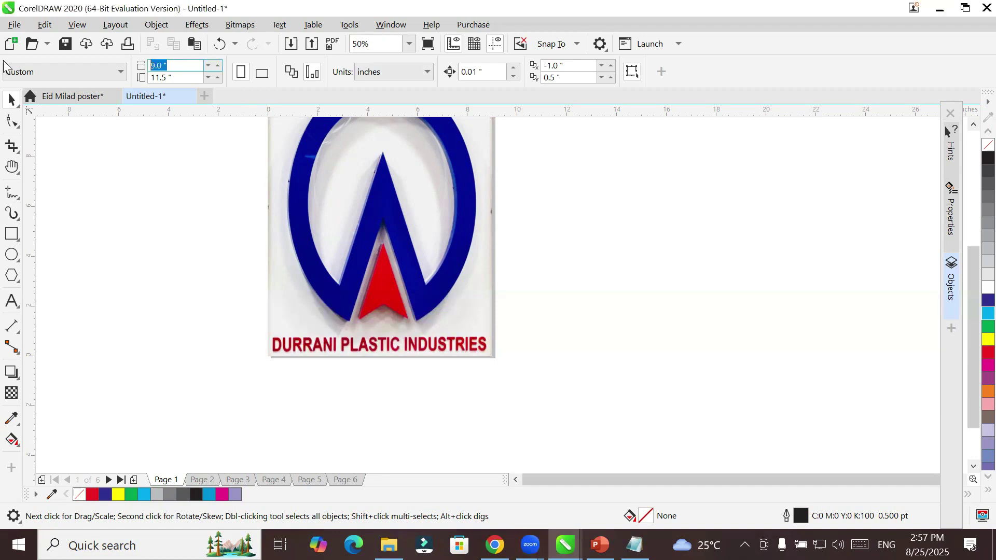
type("8.5")
key("Tab")
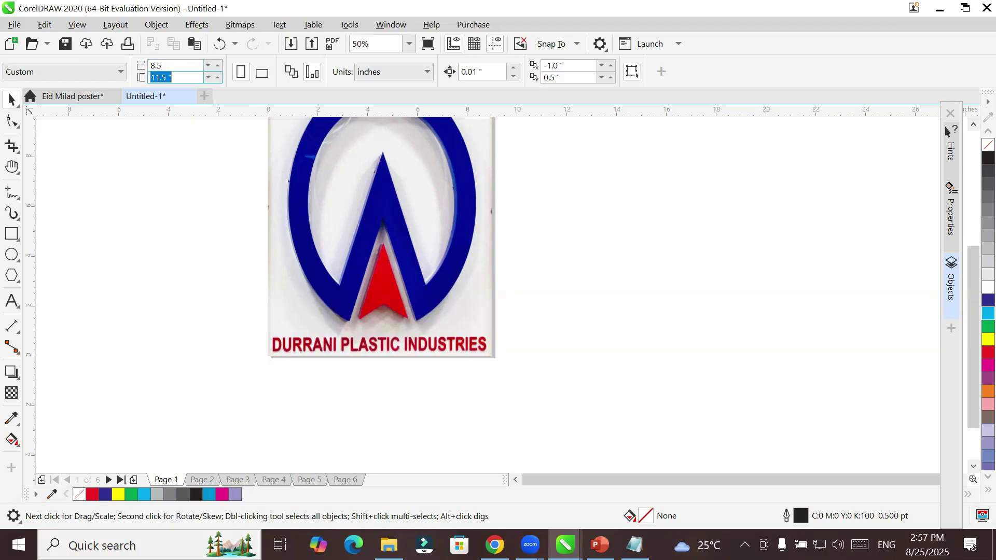
type("11")
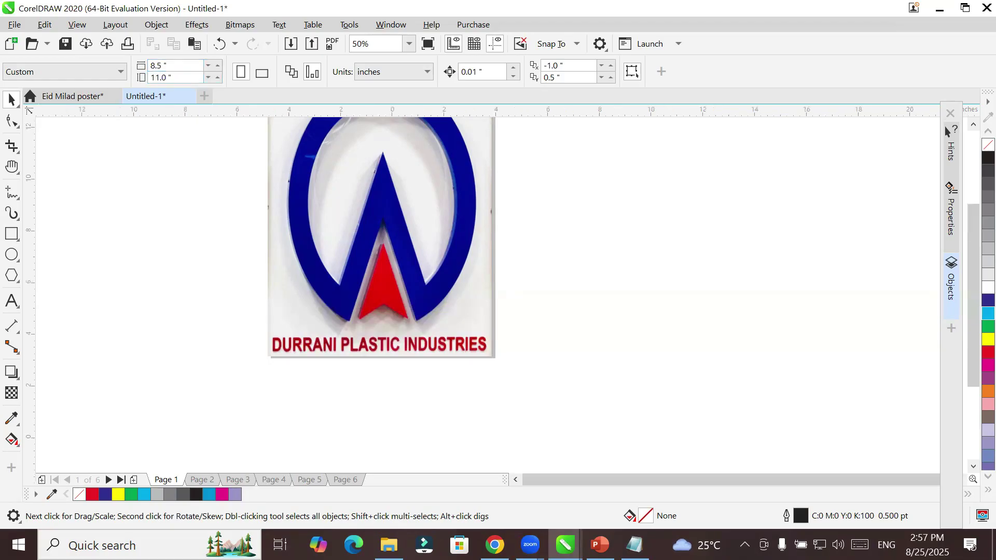
key("Return")
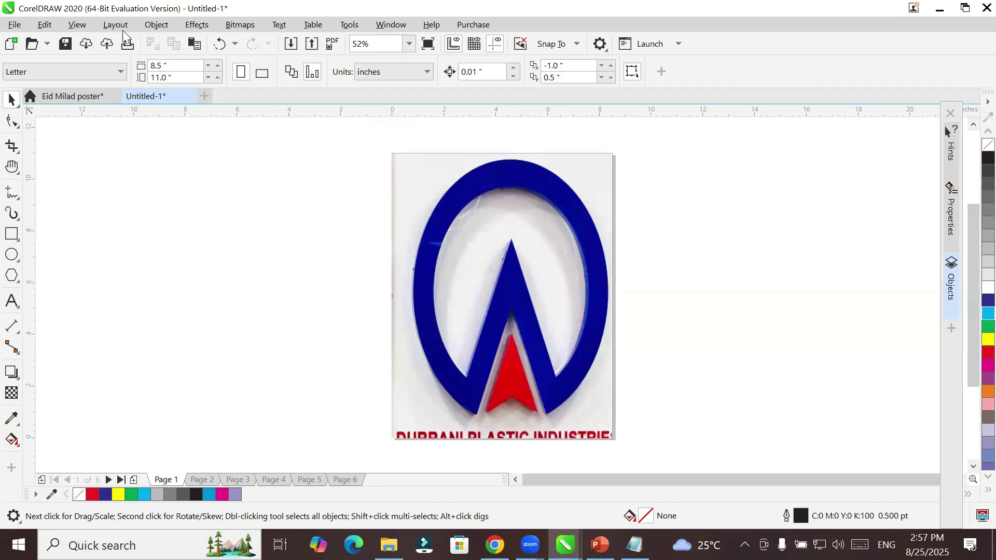
left_click(196, 480)
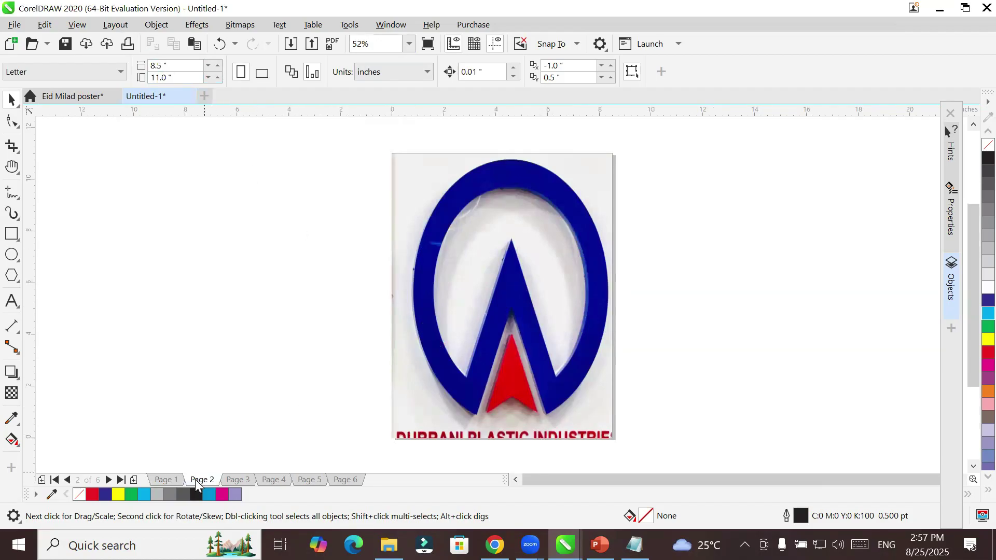
left_click(162, 477)
Step: Review the No background, Solid and Bitmap options in the page background settings, ending with Bitmap selected
left_click(116, 24)
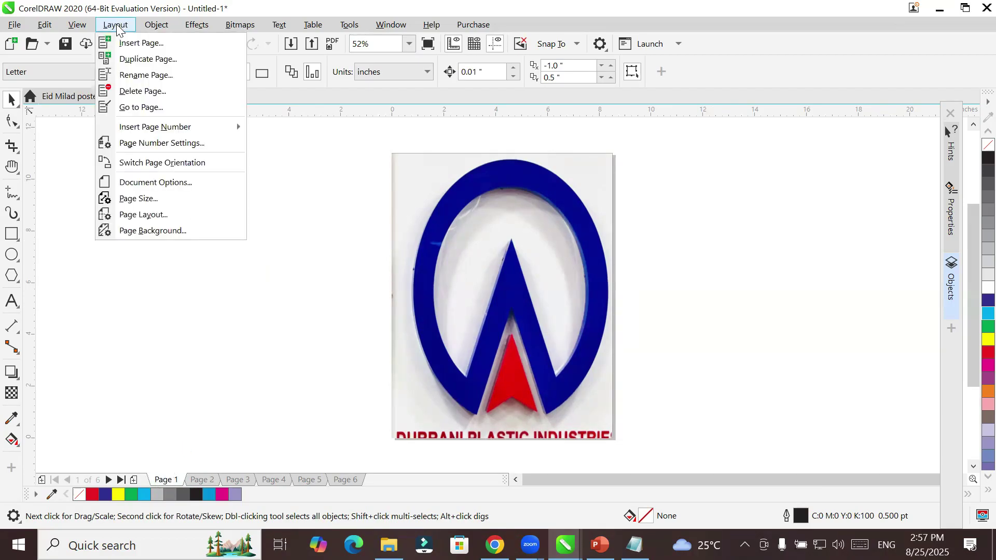
left_click(200, 234)
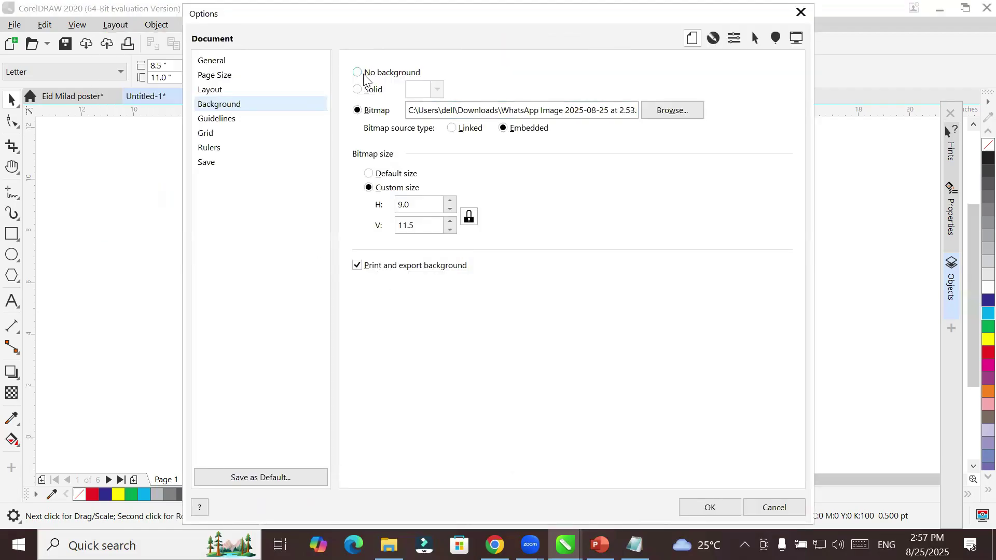
left_click(358, 73)
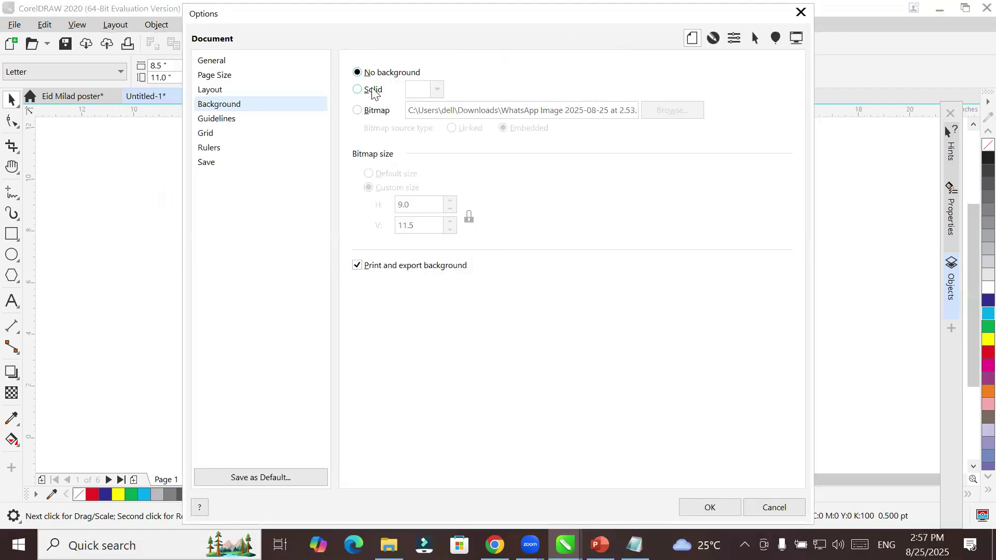
left_click(373, 91)
left_click(437, 92)
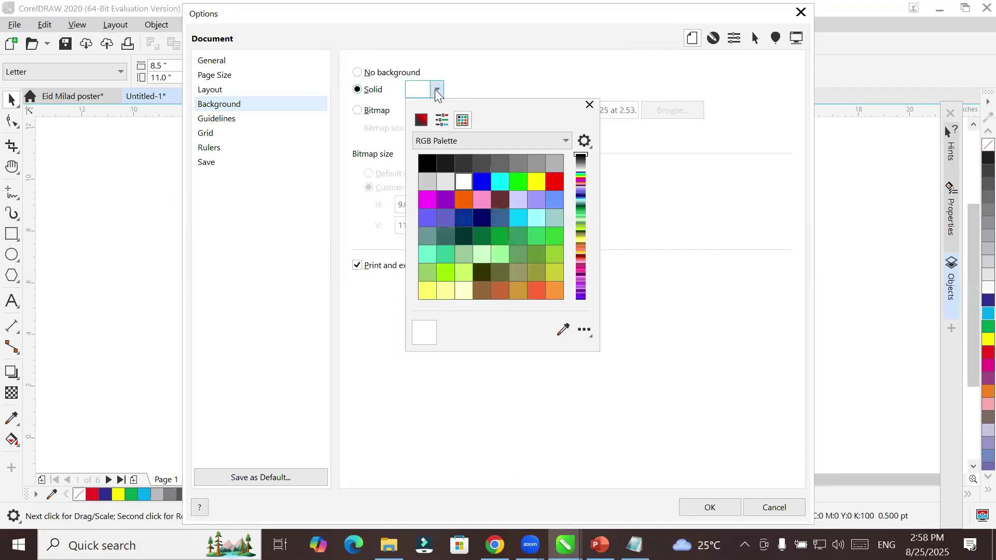
left_click(437, 91)
left_click(376, 111)
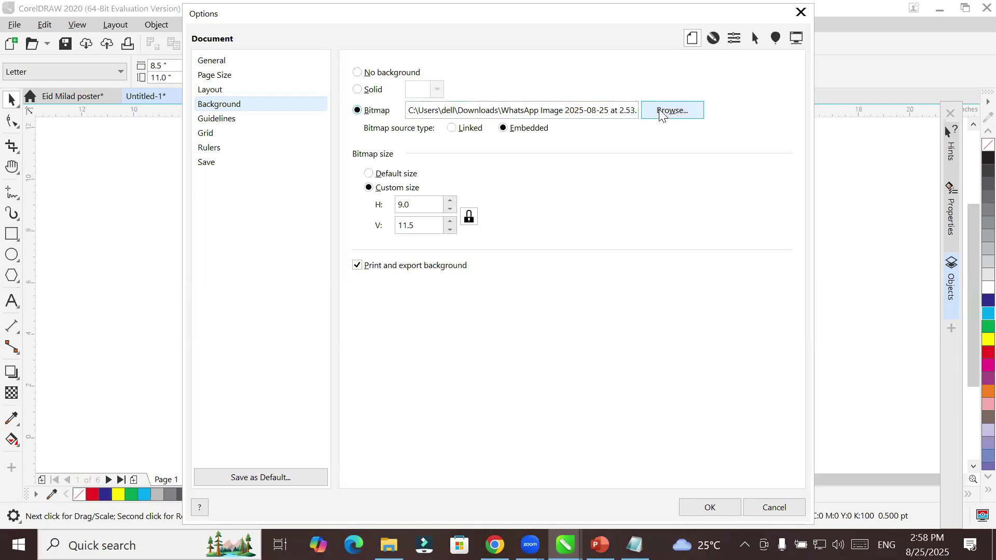
Step: Unlock the background bitmap's proportions, resize it to 8.5 by 11 inches, apply it and check the fit on Pages 1 and 2
double_click(423, 205)
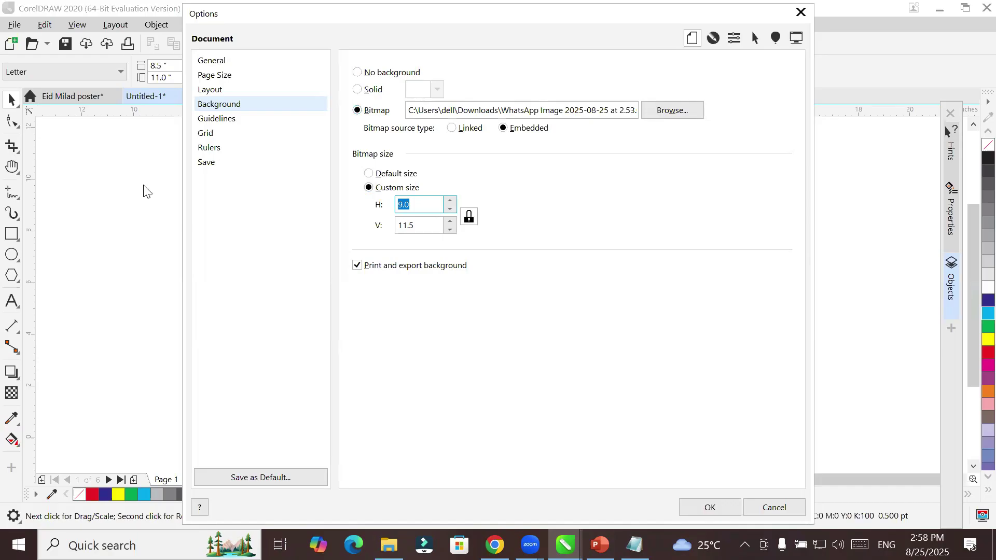
left_click(470, 218)
double_click(417, 205)
type("8.5")
key("Tab")
type("11")
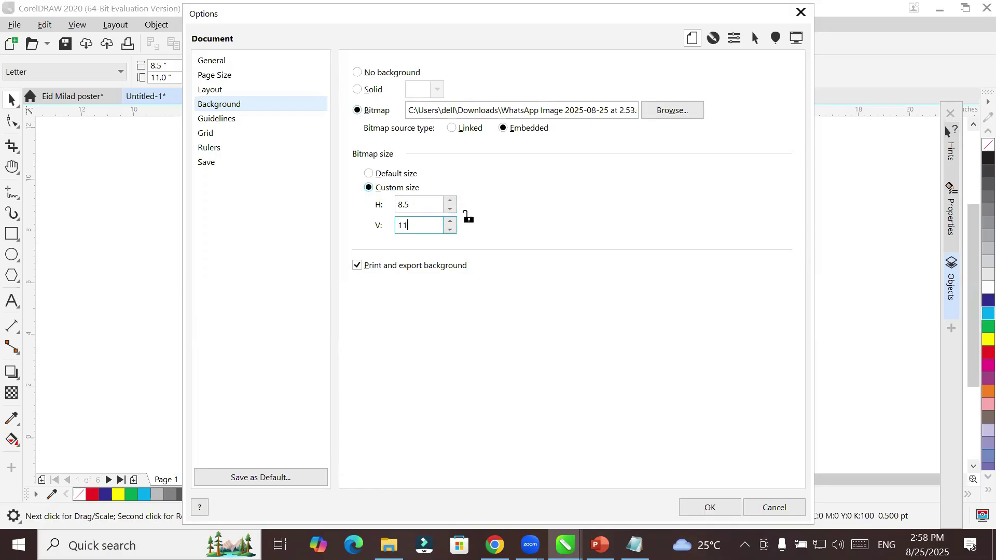
key("Return")
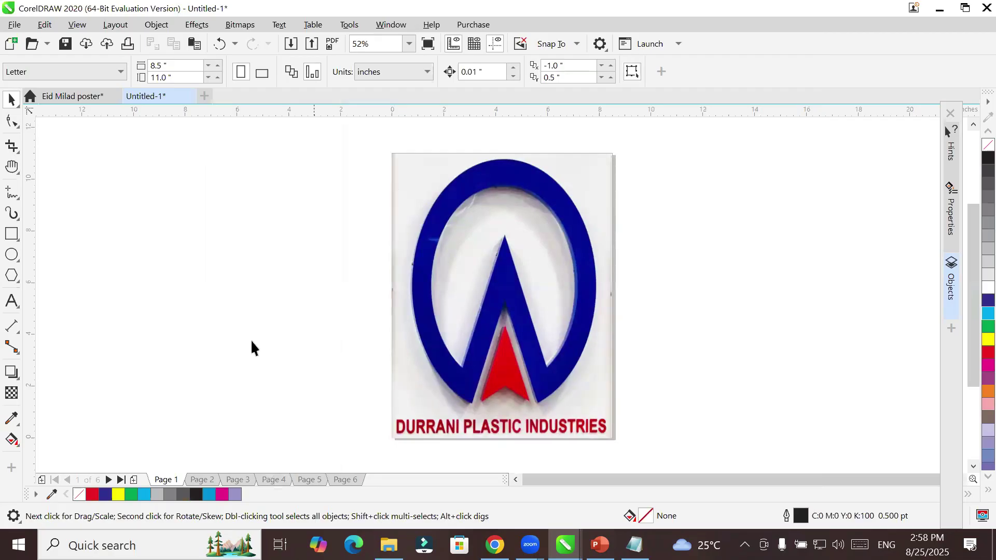
left_click(192, 476)
left_click(228, 477)
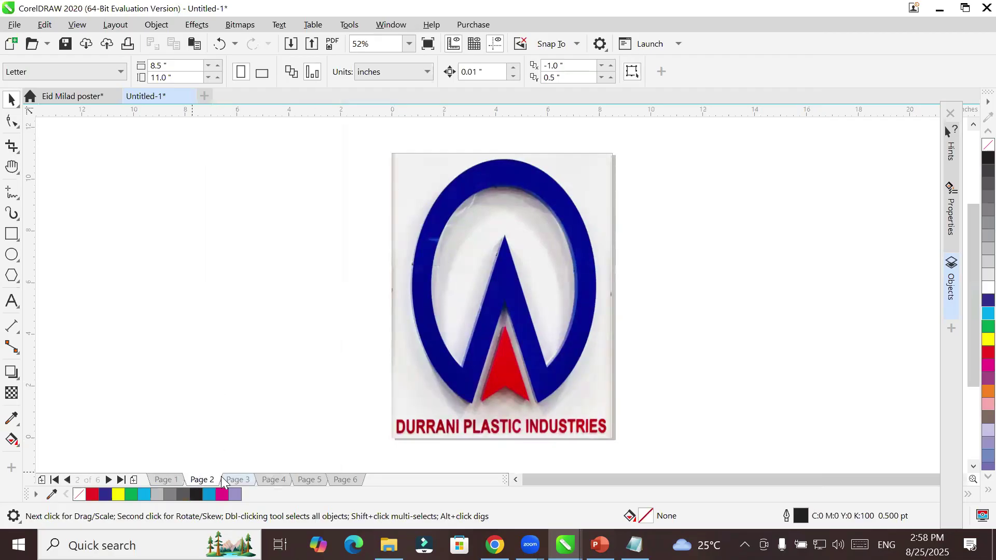
left_click(166, 480)
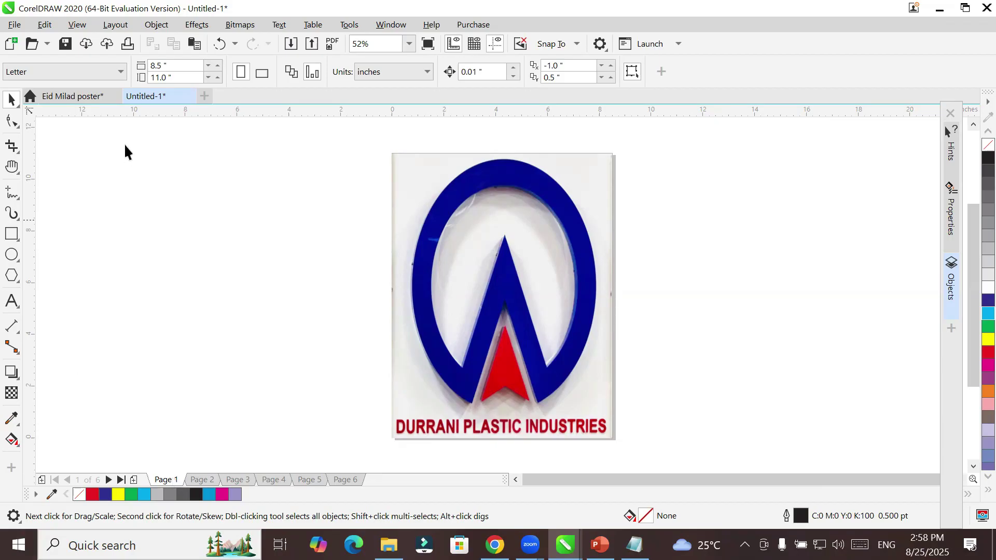
Step: Add the artistic text "My Company" over the upper part of the logo background on Page 1
left_click(11, 301)
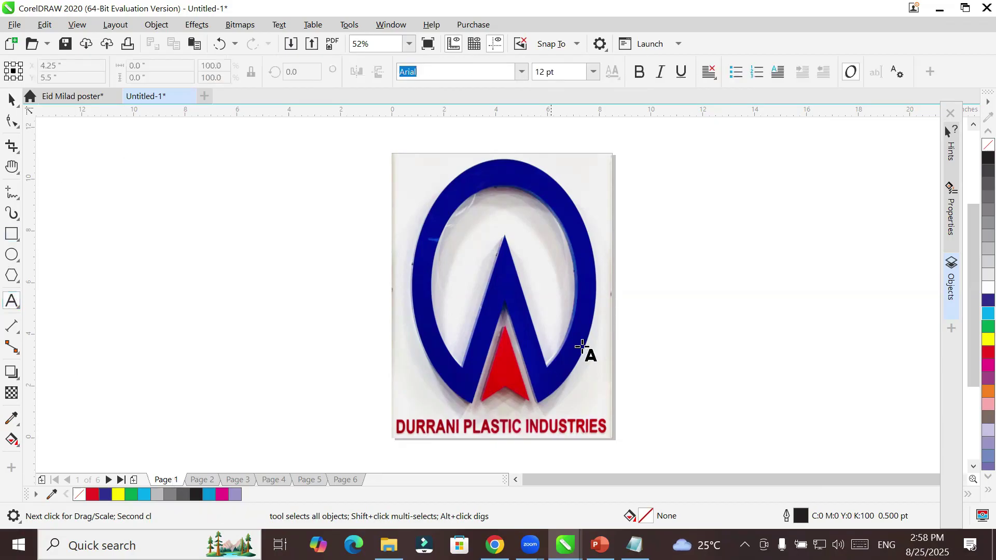
left_click(417, 190)
type("My Com")
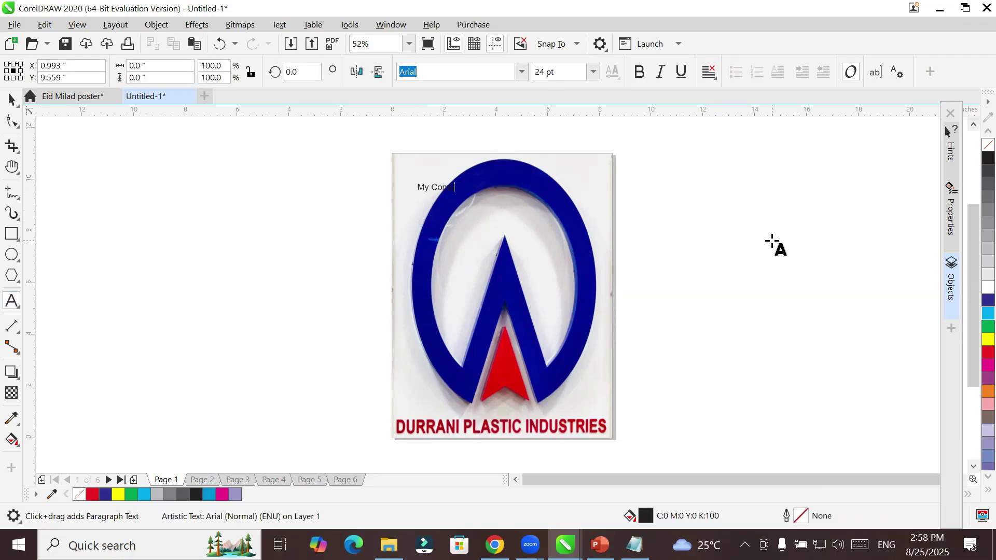
type("pany")
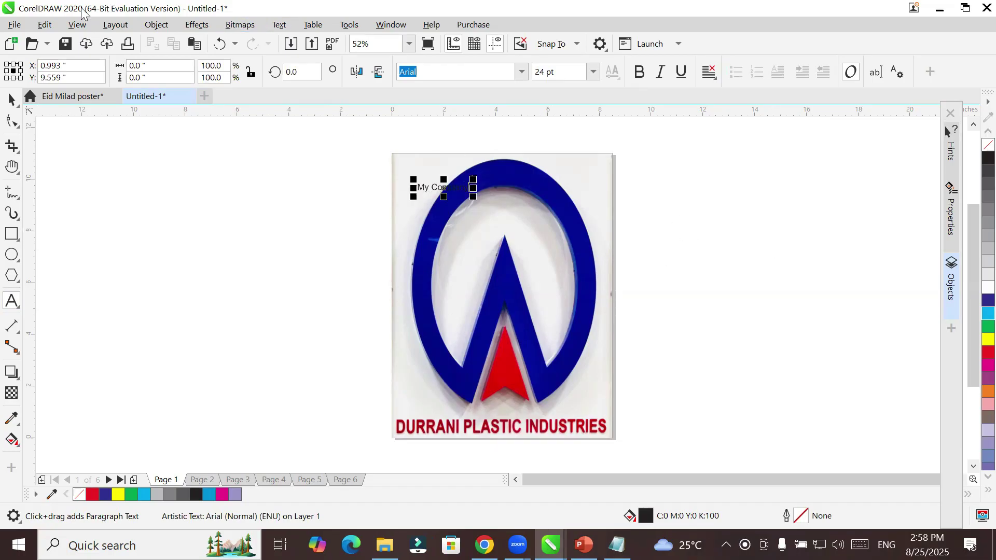
Step: Enlarge the "My Company" text to about 90 pt, about 7.3 inches wide, and move it across the middle of the logo ring
left_click(11, 99)
left_click_drag(473, 196, 597, 268)
left_click_drag(550, 224, 544, 261)
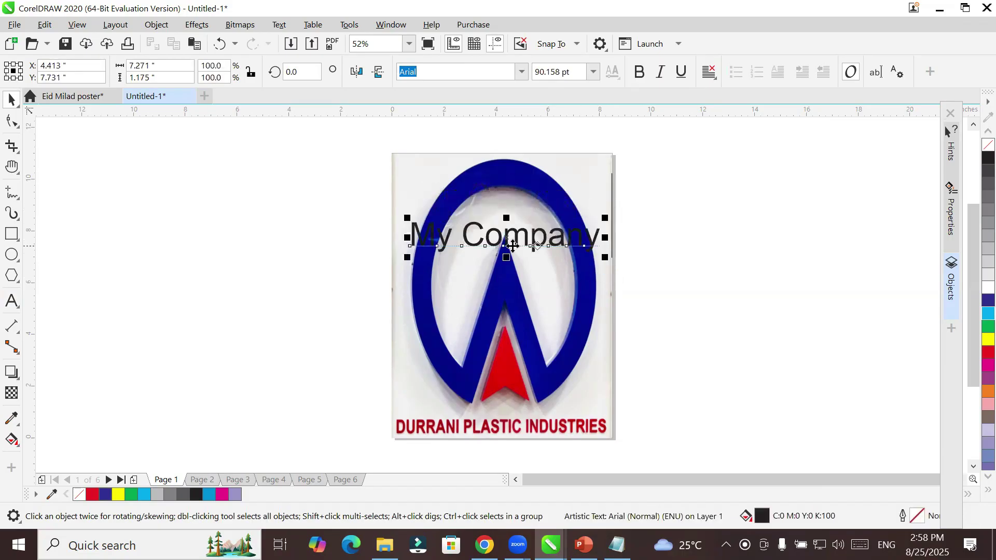
Step: Draw a yellow-filled rectangle about 9.5 by 2.8 inches over the "My Company" text, then move it down just below the text
left_click(12, 234)
left_click_drag(383, 201, 630, 273)
left_click(988, 340)
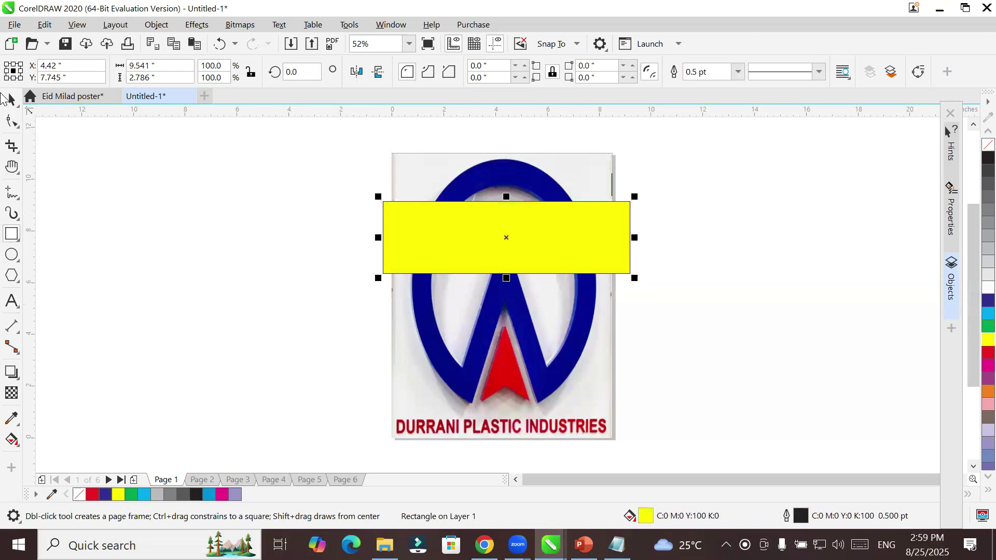
key("space")
left_click_drag(460, 236, 461, 298)
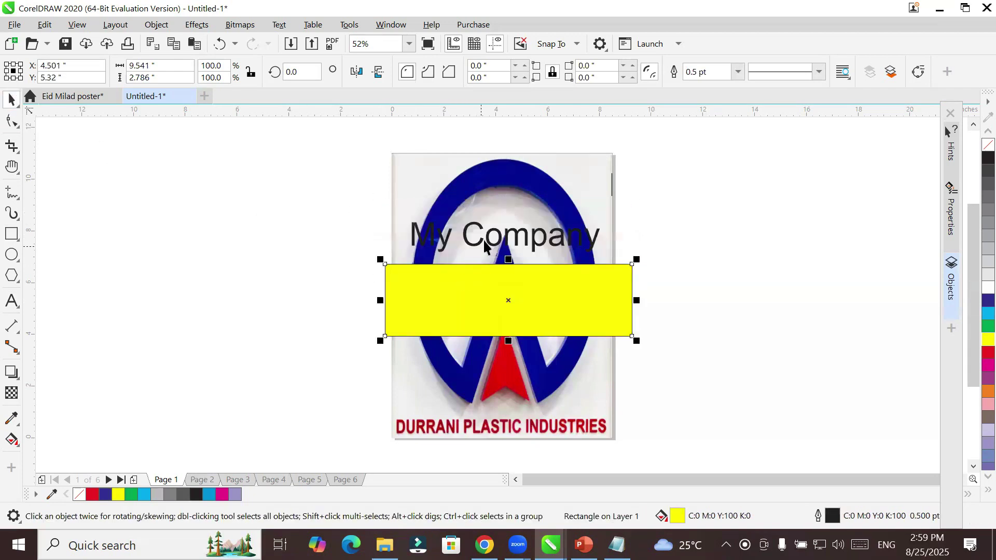
Step: Stack the "My Company" text above the yellow rectangle, move it onto the rectangle, and compare Page 1 with Page 2
left_click(484, 239)
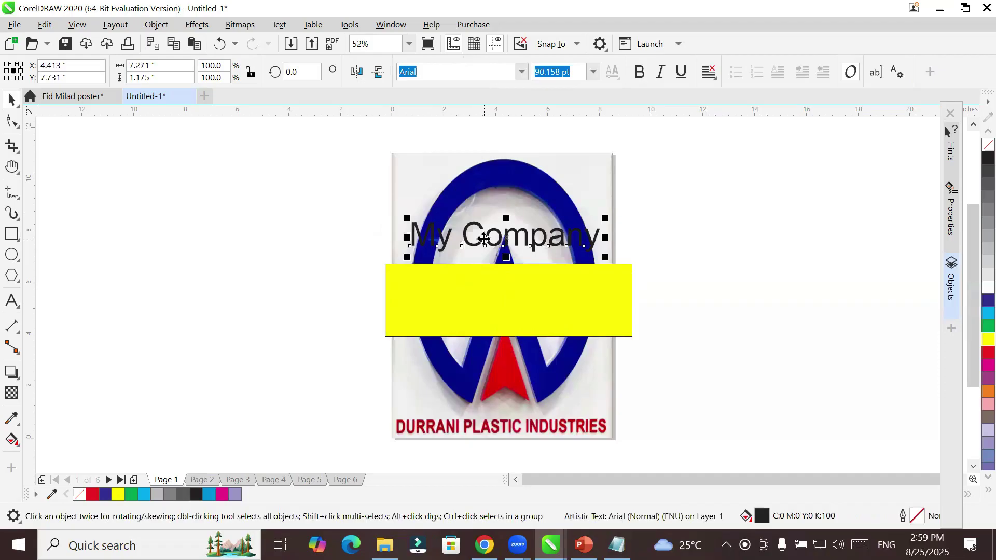
left_click(952, 293)
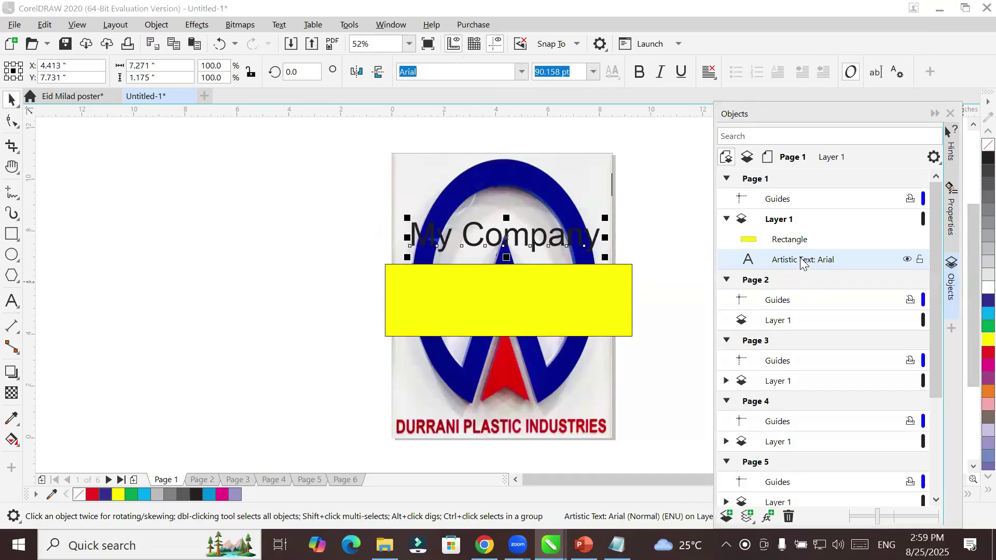
left_click_drag(806, 263, 805, 240)
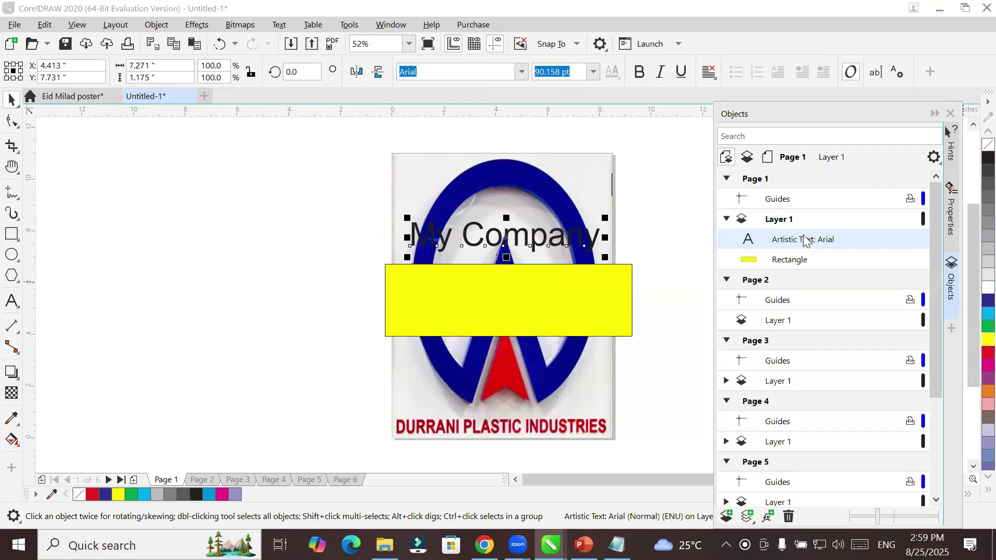
left_click_drag(532, 241, 534, 309)
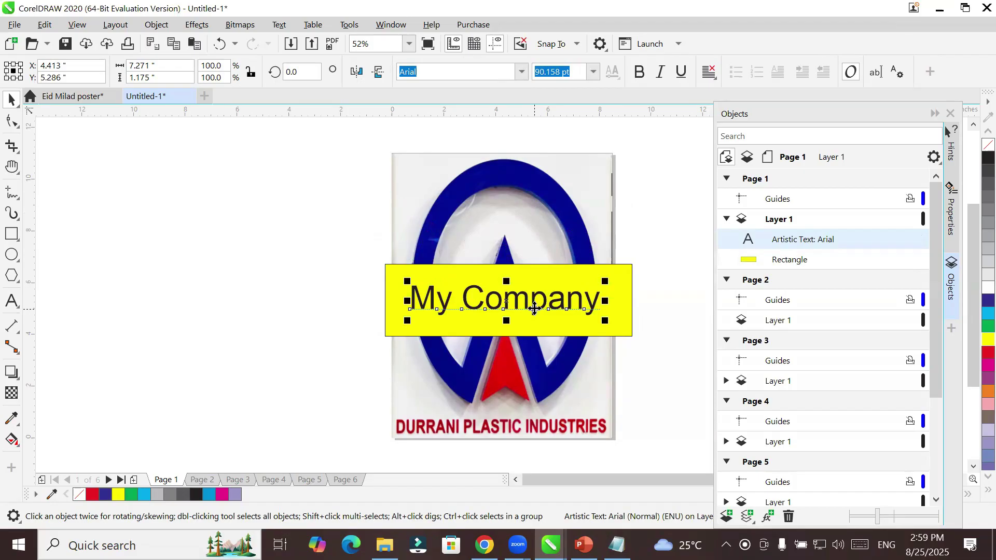
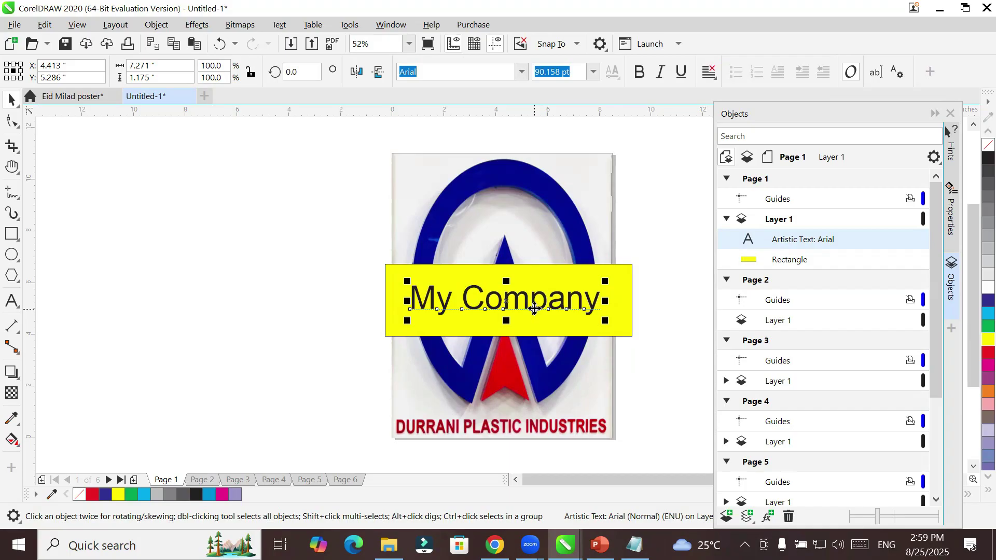
left_click(196, 480)
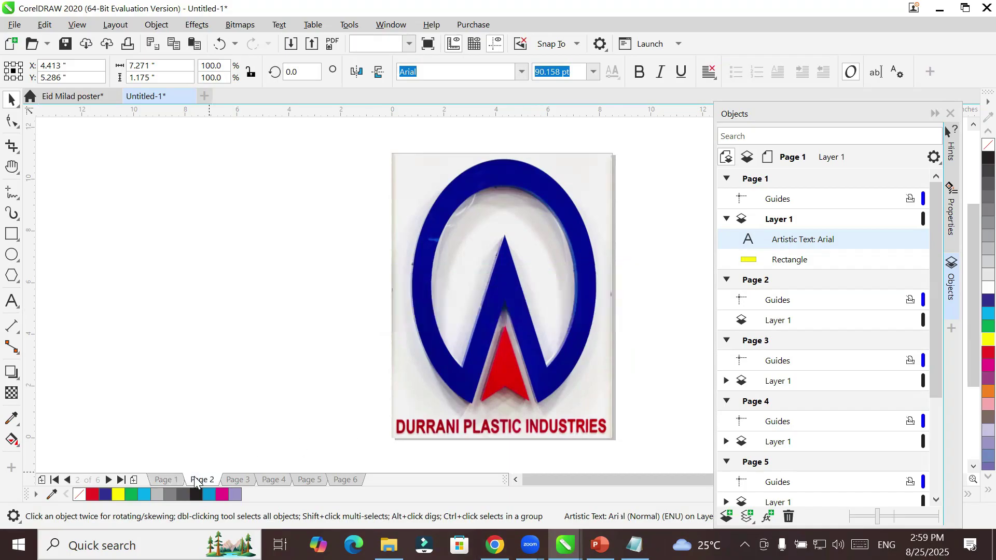
left_click(168, 480)
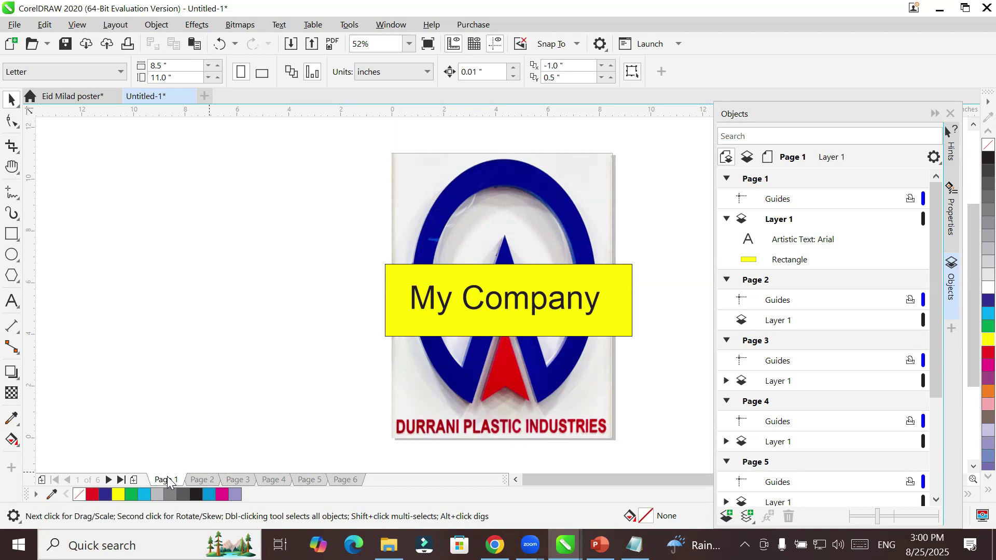
Step: Switch to the Eid Milad poster document and set its page size to 12 by 13 inches
left_click(83, 98)
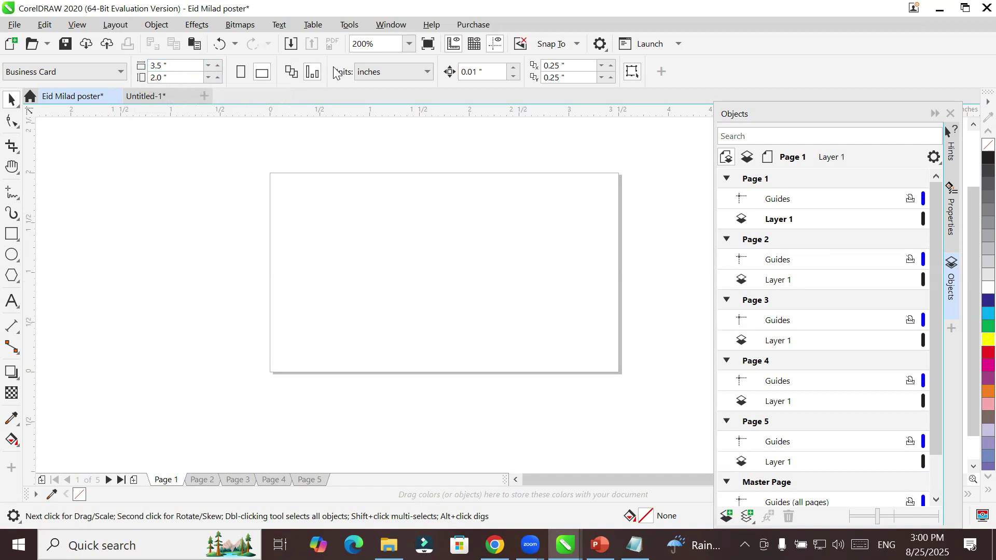
left_click(173, 65)
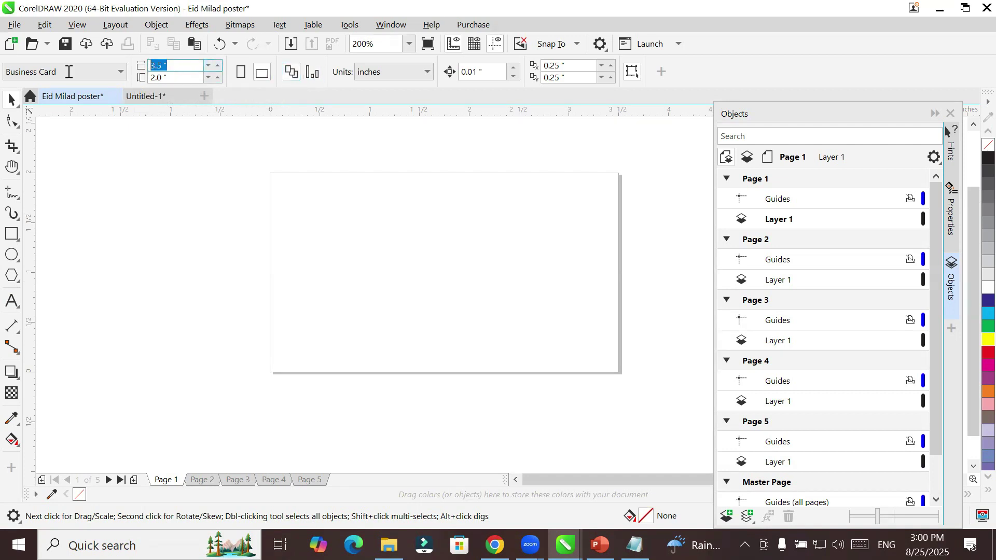
type("12")
left_click(184, 78)
type("13")
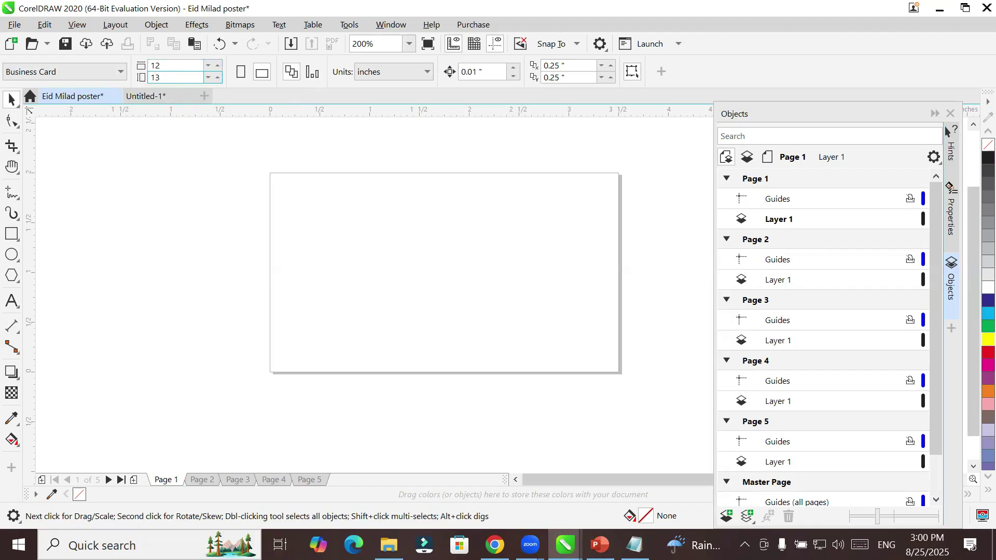
key("Return")
scroll(391, 272, "down", 4)
scroll(390, 265, "up", 2)
scroll(390, 217, "up", 2)
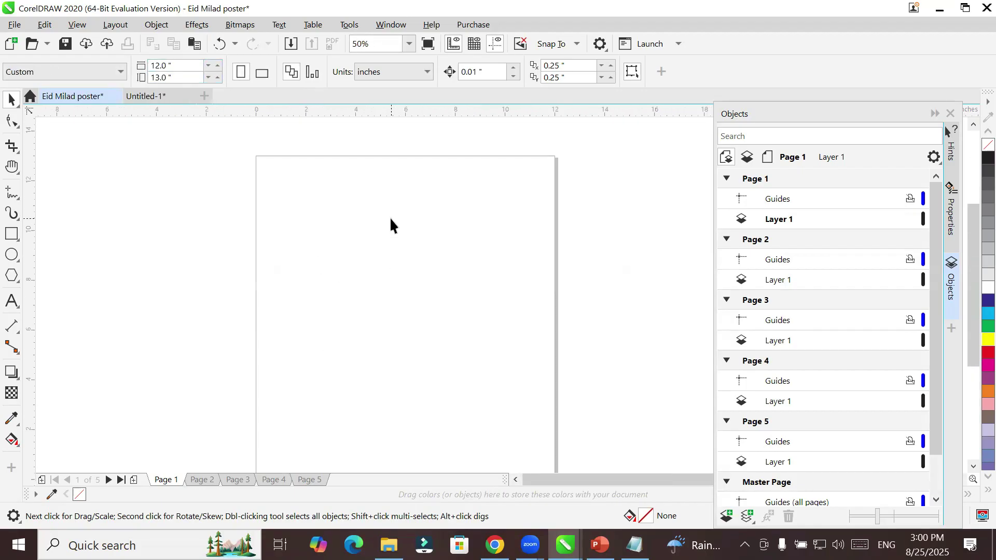
scroll(390, 225, "down", 1)
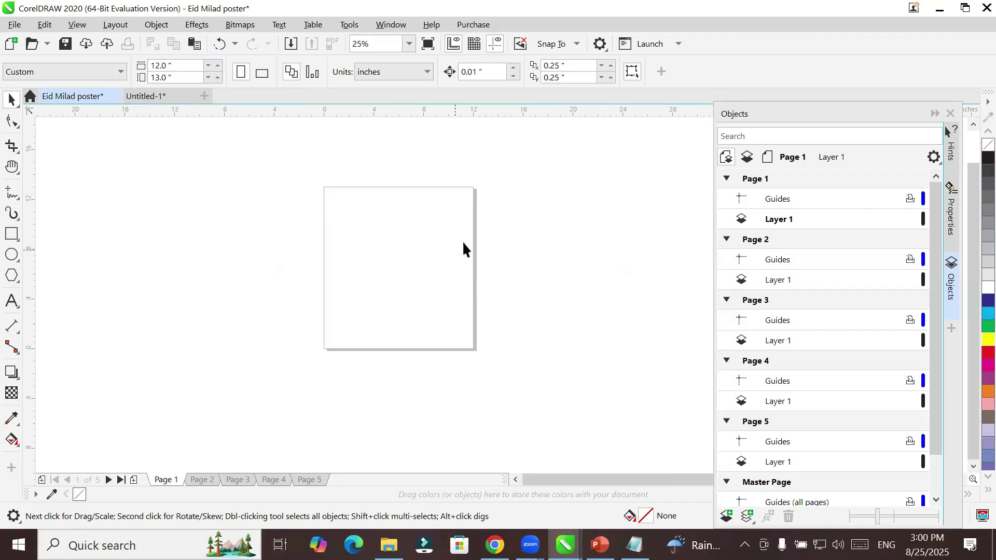
scroll(463, 244, "up", 1)
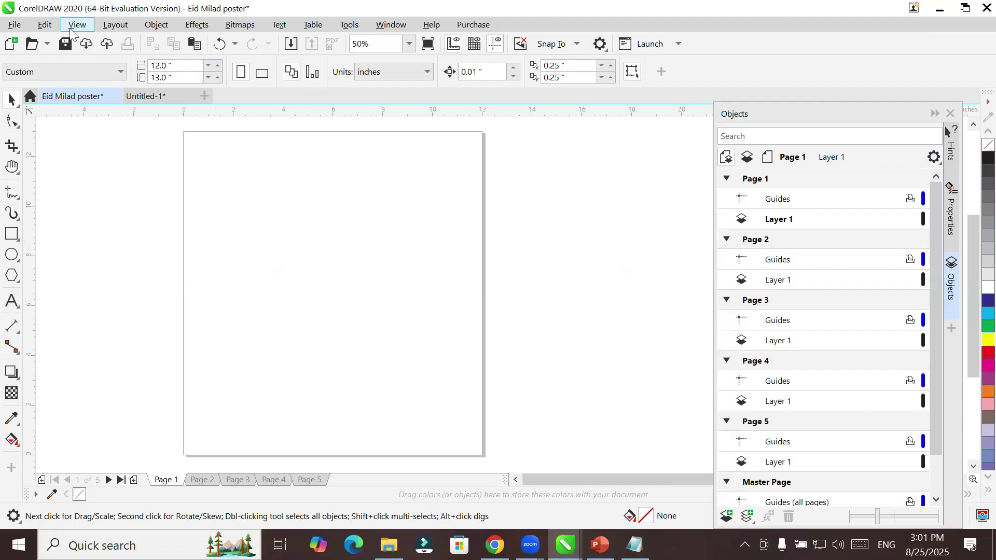
Step: Import "WhatsApp Image 2025-08-25 at 2.53.01 PM.jpeg" from Downloads and place it about 6 inches wide near the middle of Page 1
left_click(15, 25)
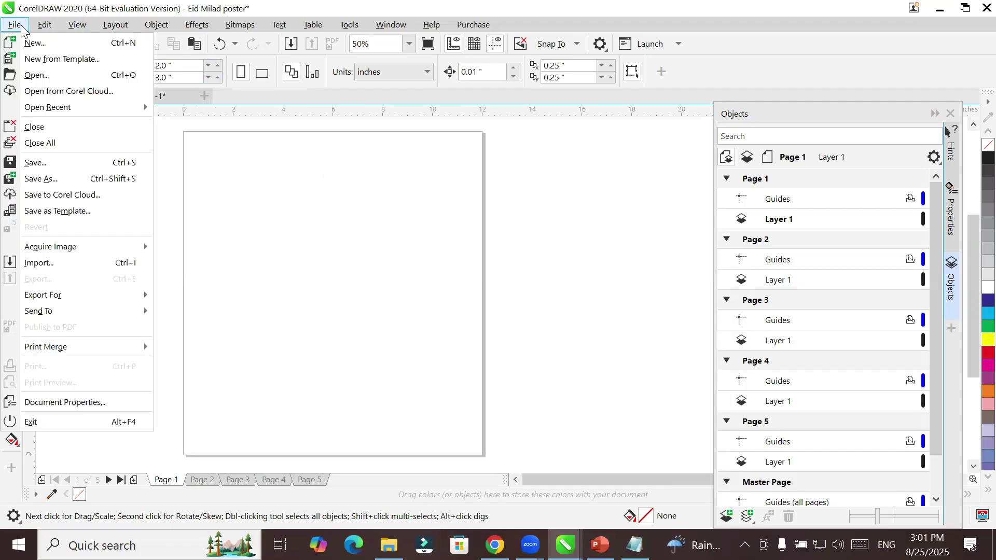
left_click(77, 269)
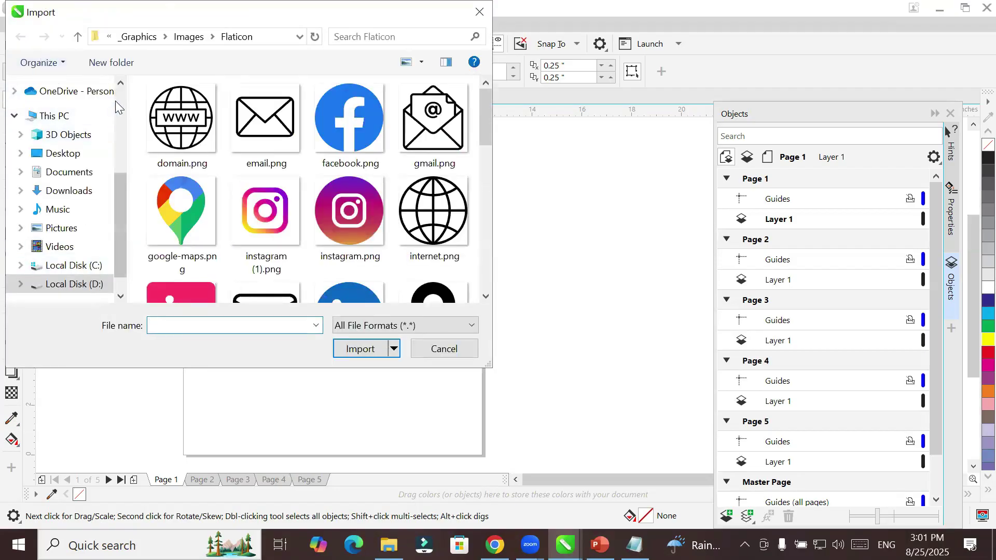
scroll(117, 97, "up", 3)
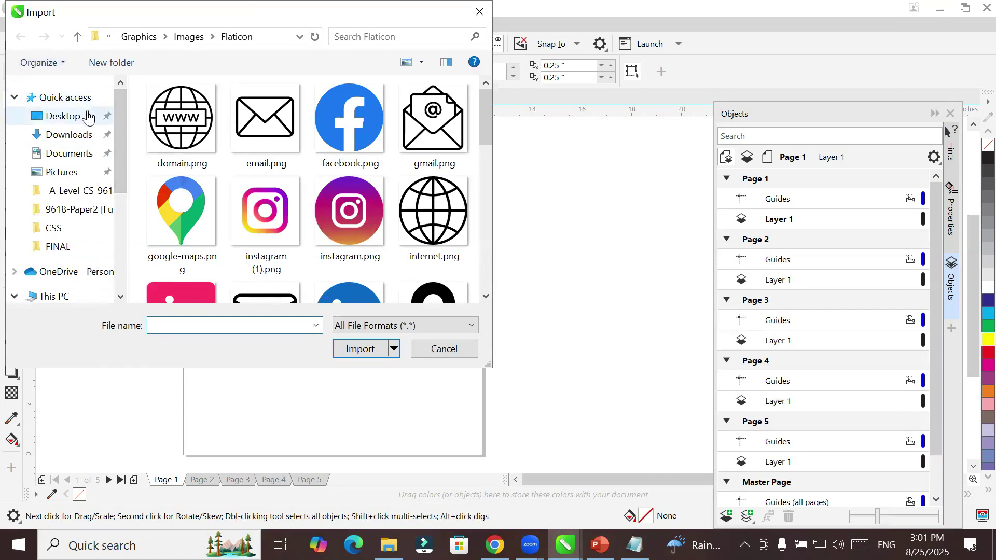
left_click(79, 135)
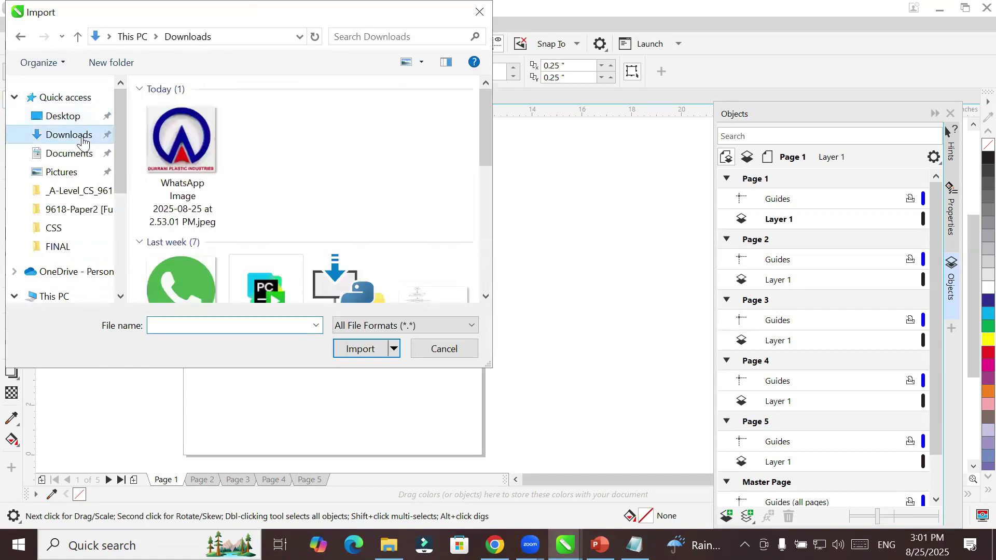
left_click(162, 144)
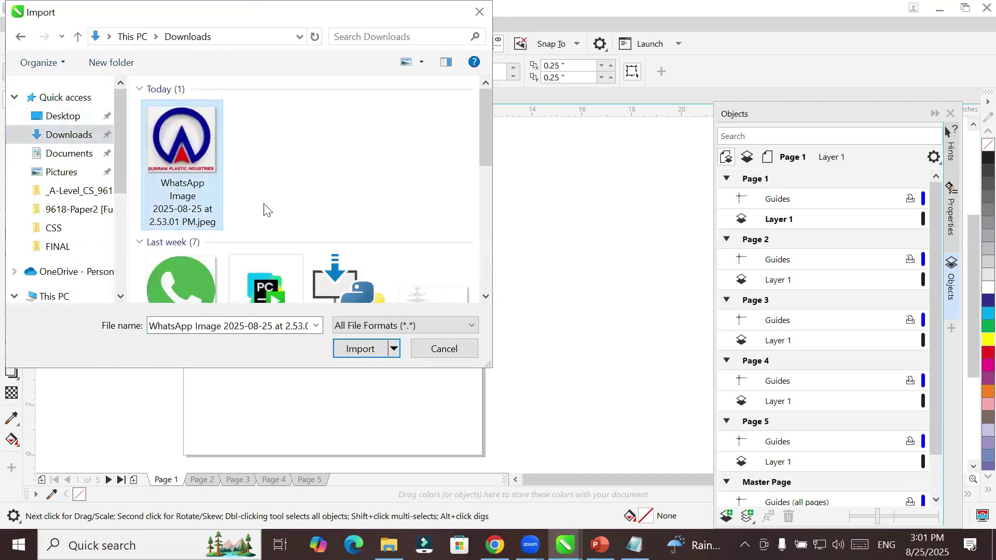
left_click(360, 348)
left_click_drag(244, 206, 393, 360)
left_click_drag(372, 302, 387, 304)
left_click(490, 297)
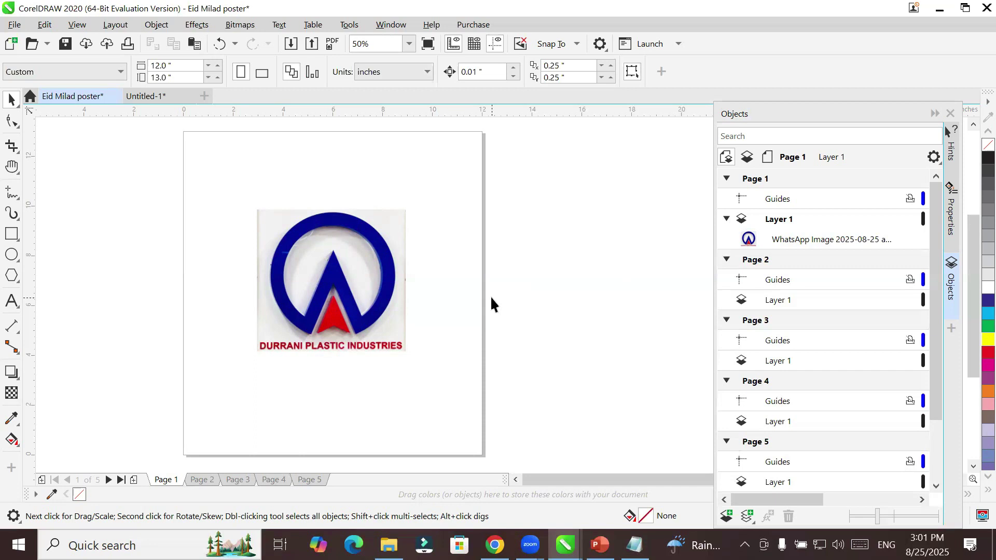
Step: Stretch the logo image on all four sides to about 11.9 by 12.75 inches so it fills the page
left_click(378, 290)
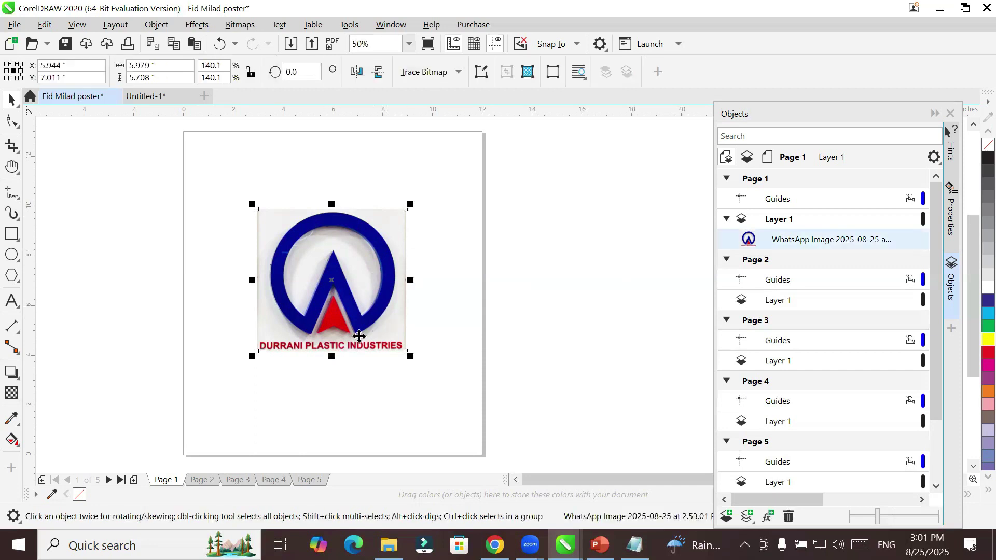
left_click_drag(331, 356, 326, 454)
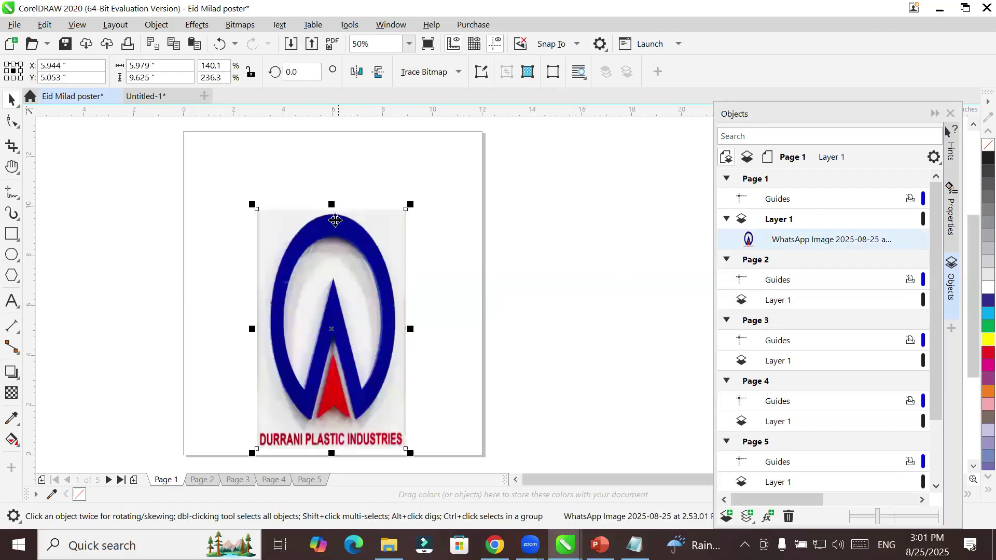
left_click_drag(335, 204, 334, 126)
left_click_drag(253, 290, 180, 307)
left_click_drag(411, 289, 487, 299)
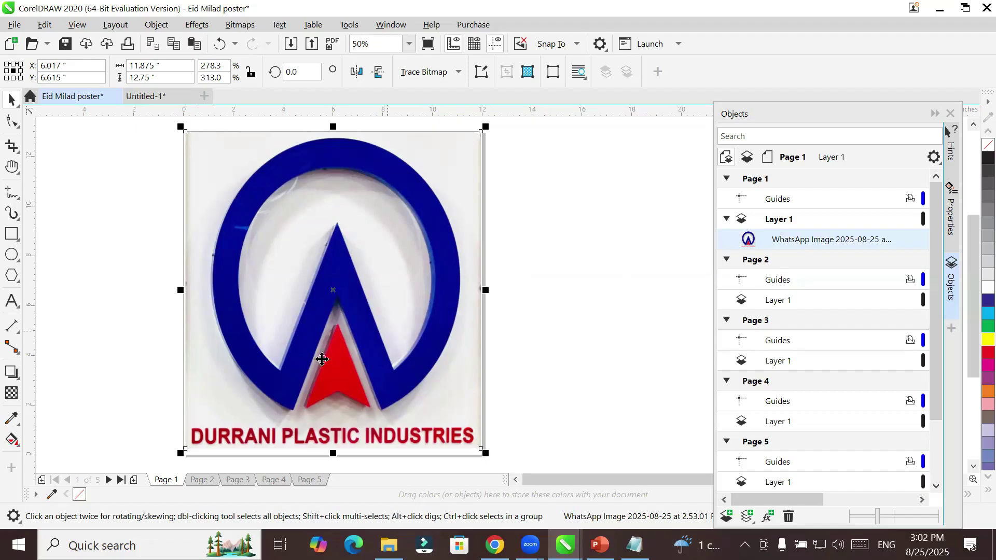
Step: Apply a uniform transparency to the logo image and lower its level to 26
left_click(11, 394)
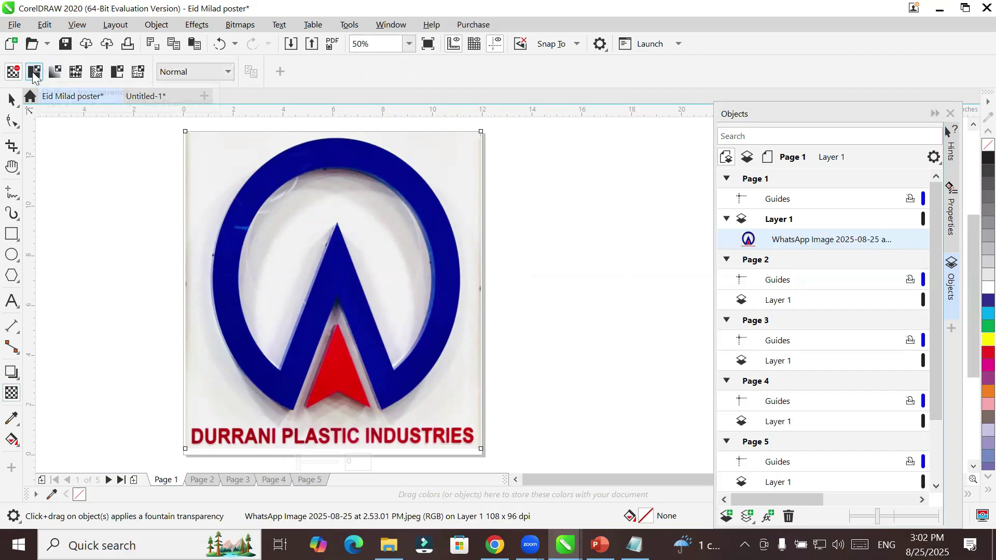
left_click(34, 72)
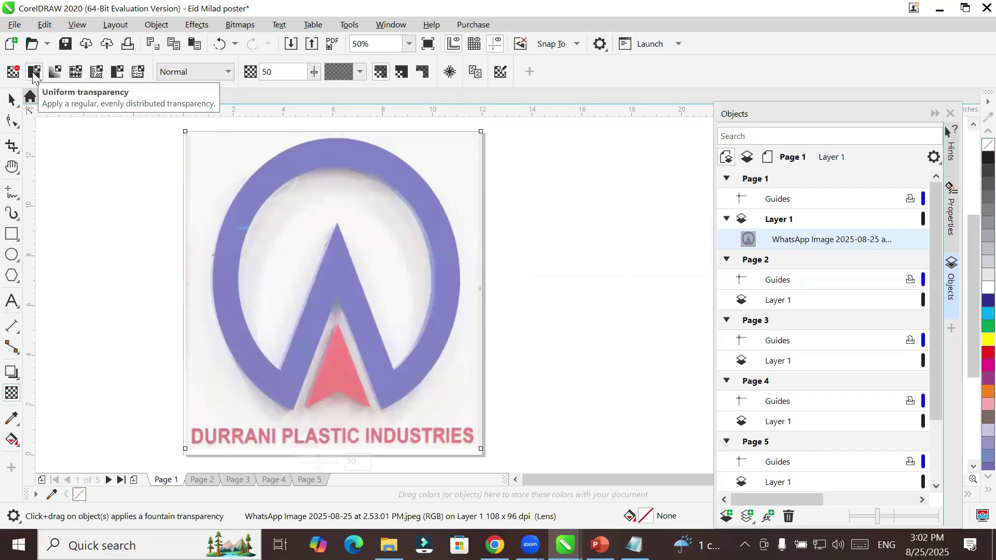
left_click(314, 72)
left_click_drag(311, 91, 310, 96)
left_click(294, 95)
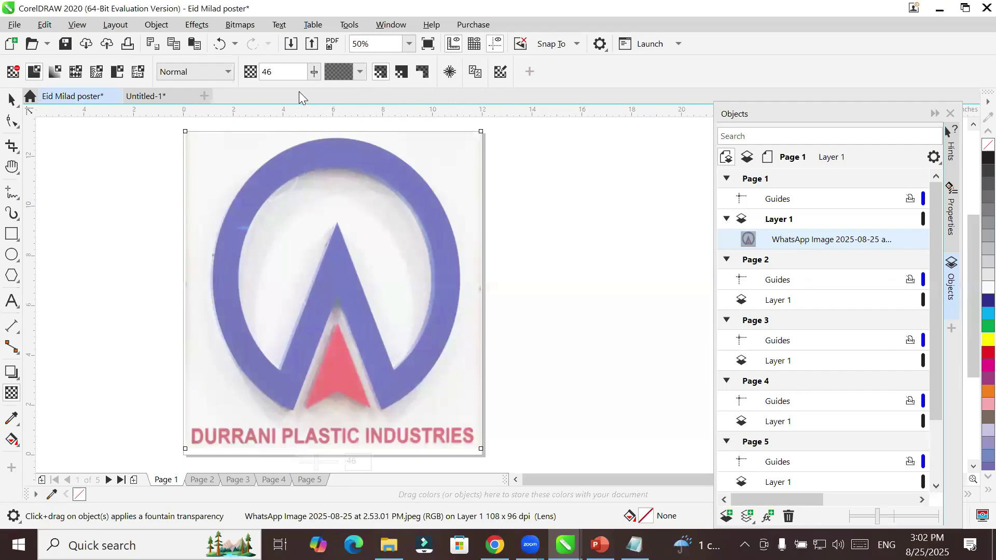
left_click(314, 68)
left_click_drag(314, 90, 300, 96)
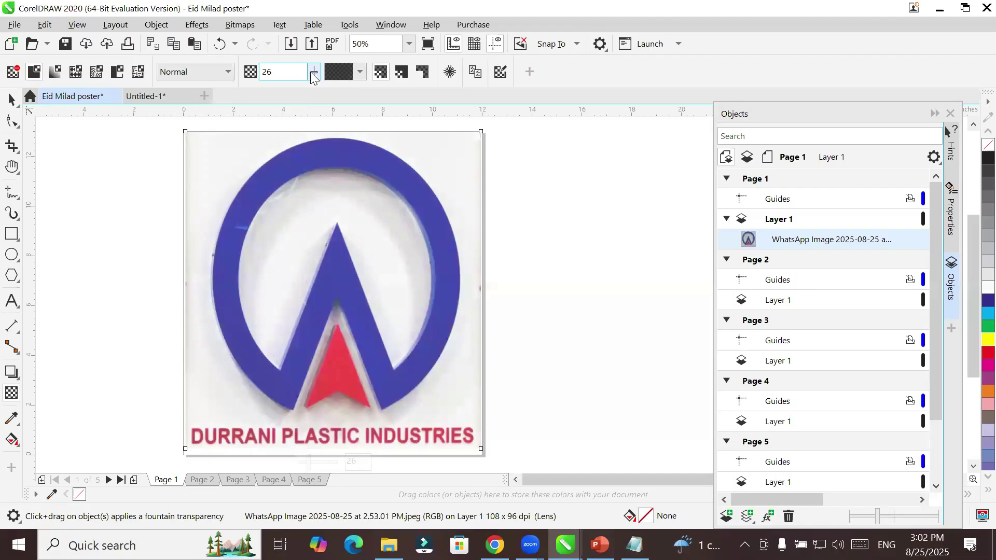
Step: Raise the logo image's uniform transparency to 84 and deselect the image
left_click(317, 78)
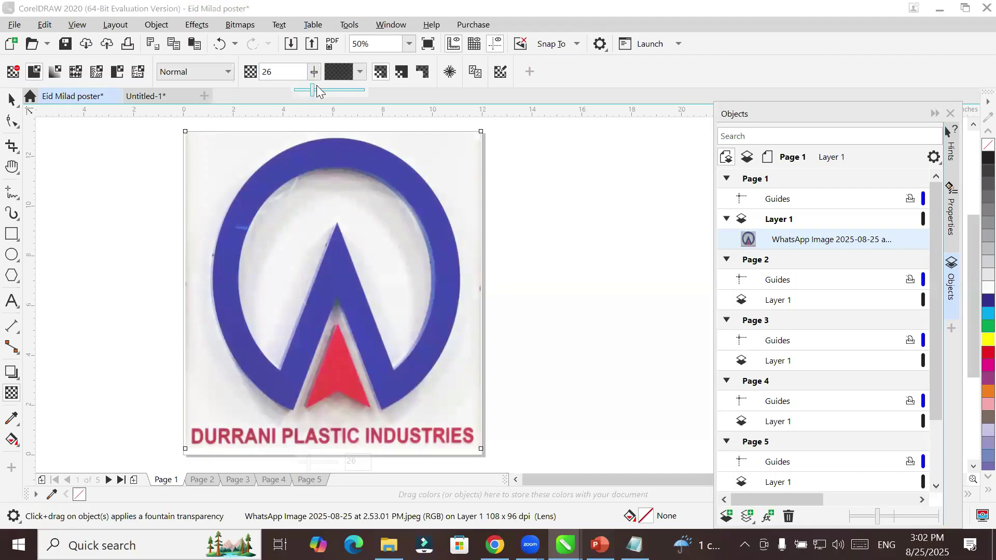
left_click_drag(313, 92, 337, 91)
left_click(353, 71)
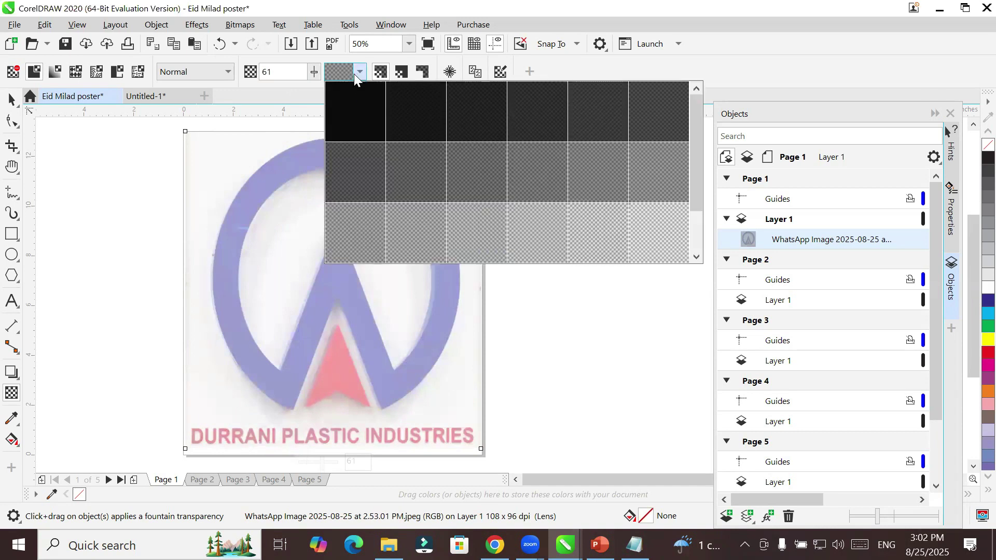
left_click(349, 69)
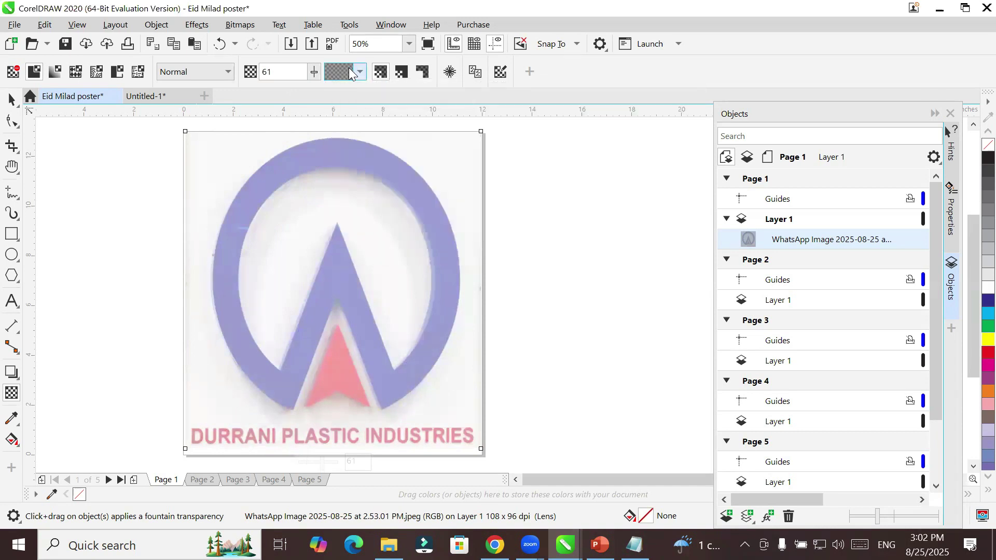
left_click(315, 74)
left_click_drag(314, 91, 330, 91)
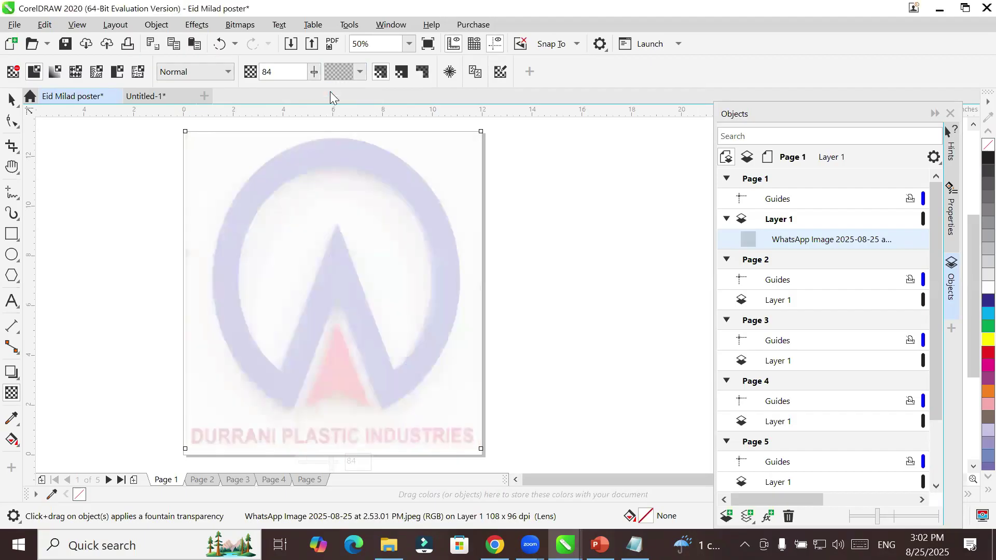
left_click(515, 130)
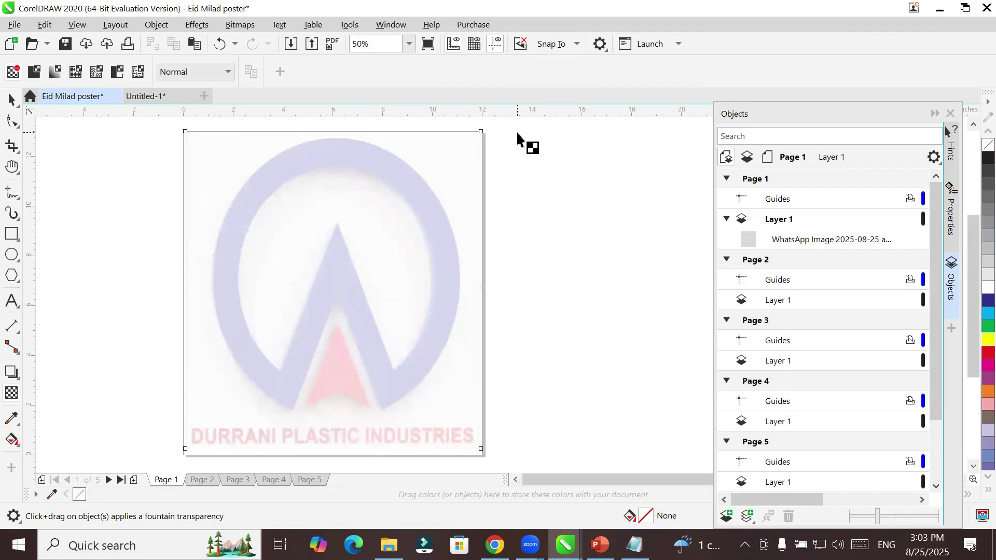
Step: Switch to Page 2 and start importing an image, browsing to the Images folder inside _Graphics on Local Disk (D:)
left_click(209, 480)
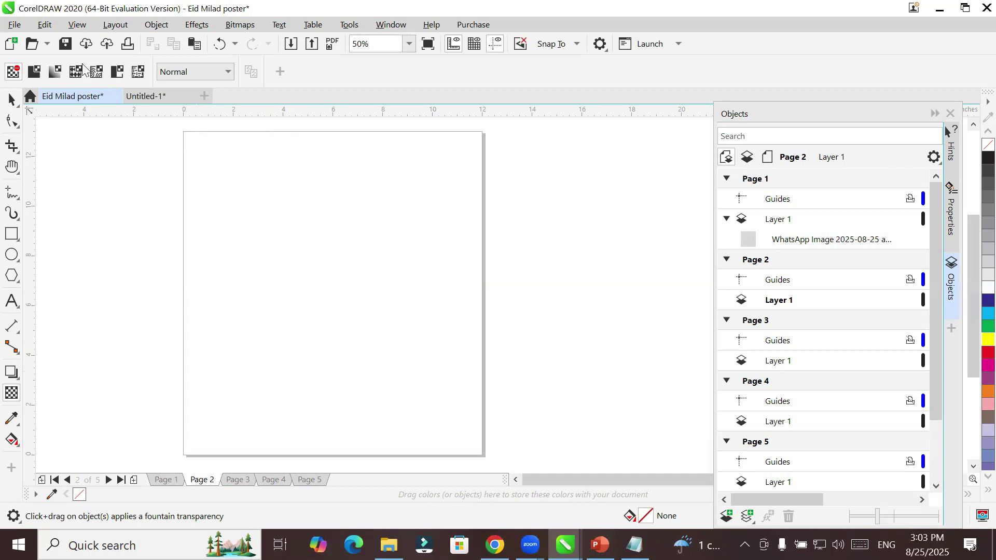
left_click(14, 26)
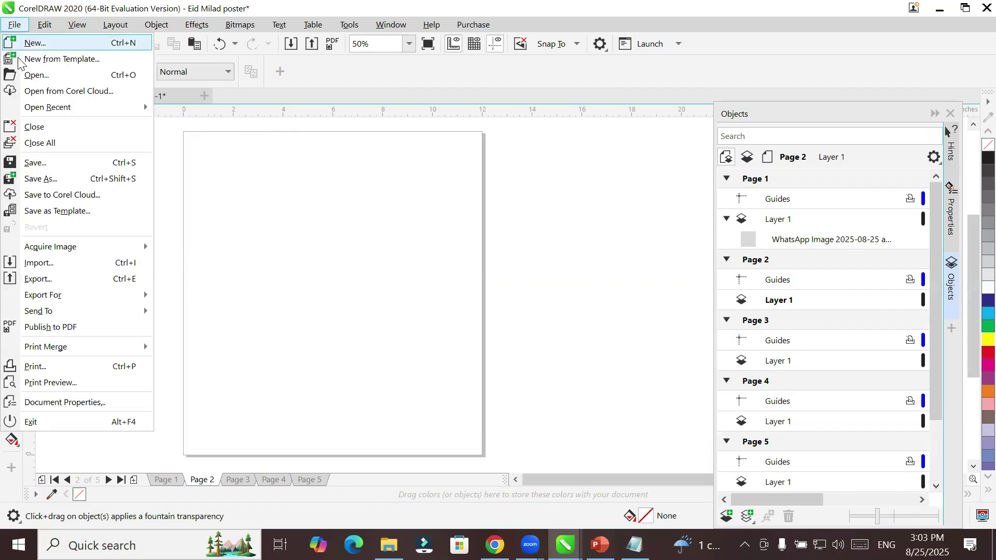
left_click(55, 262)
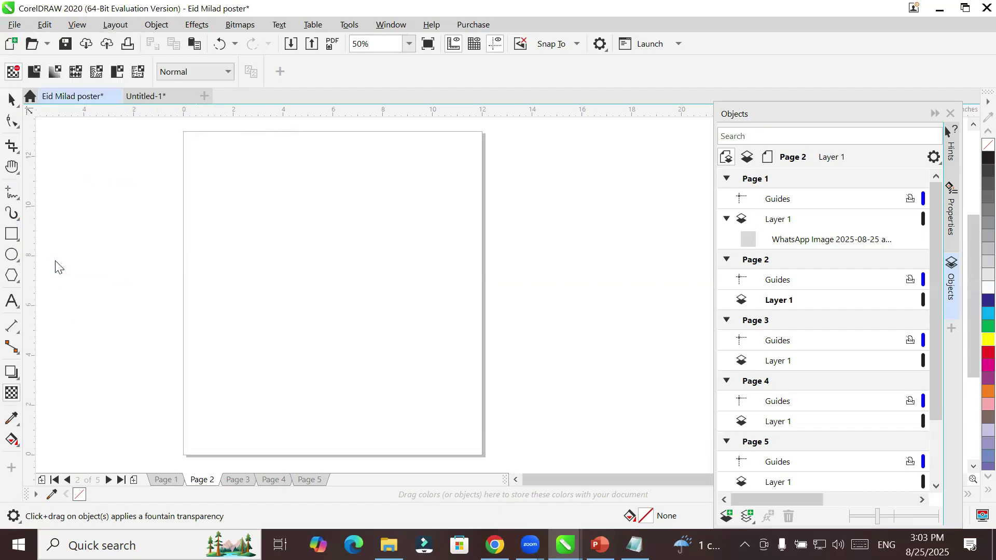
scroll(593, 227, "down", 3)
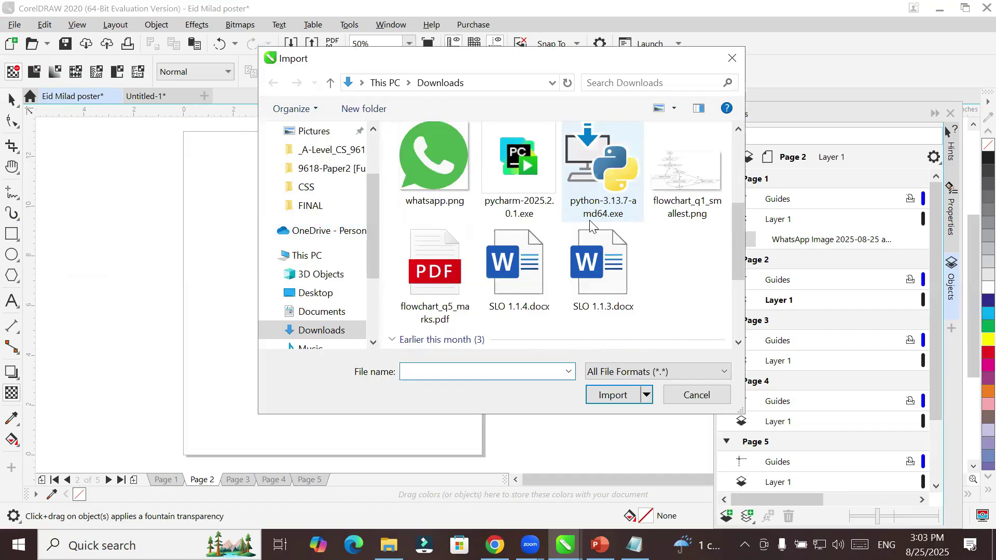
left_click(326, 256)
scroll(562, 319, "down", 4)
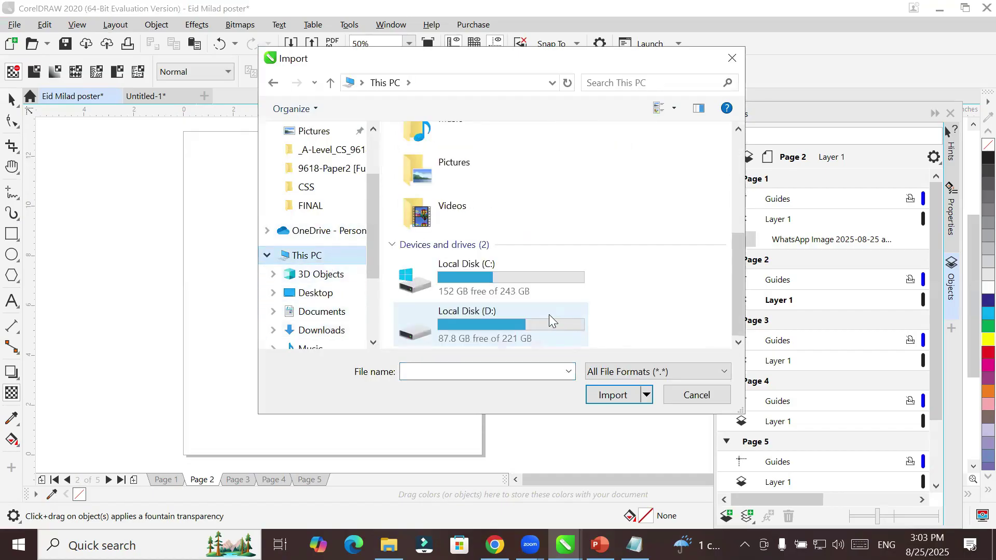
double_click(549, 319)
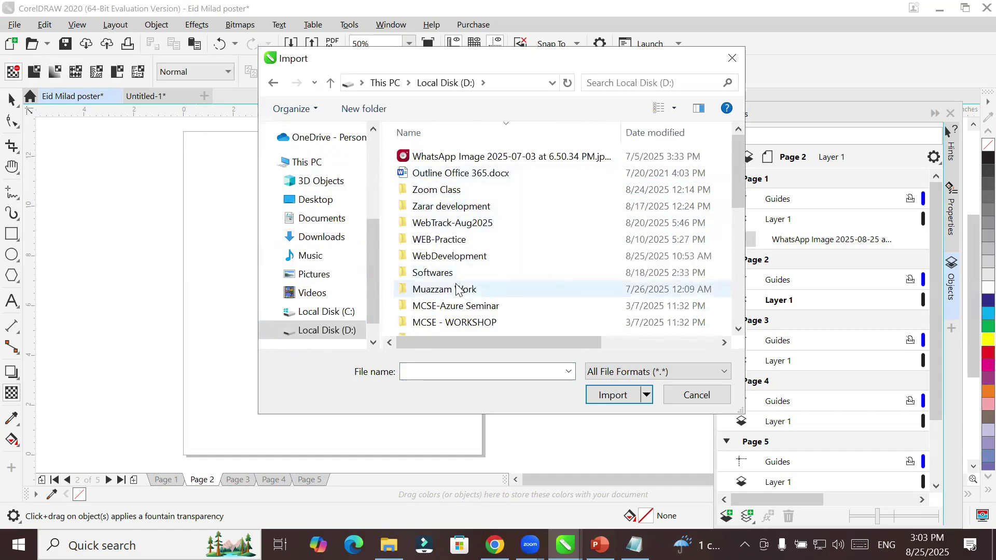
scroll(459, 278, "down", 1)
scroll(459, 278, "down", 1)
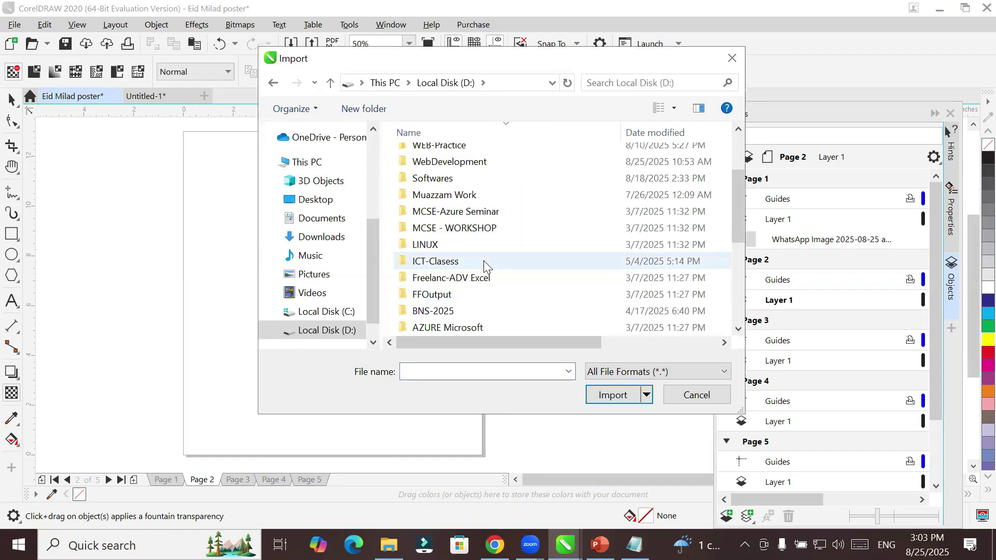
scroll(485, 264, "down", 4)
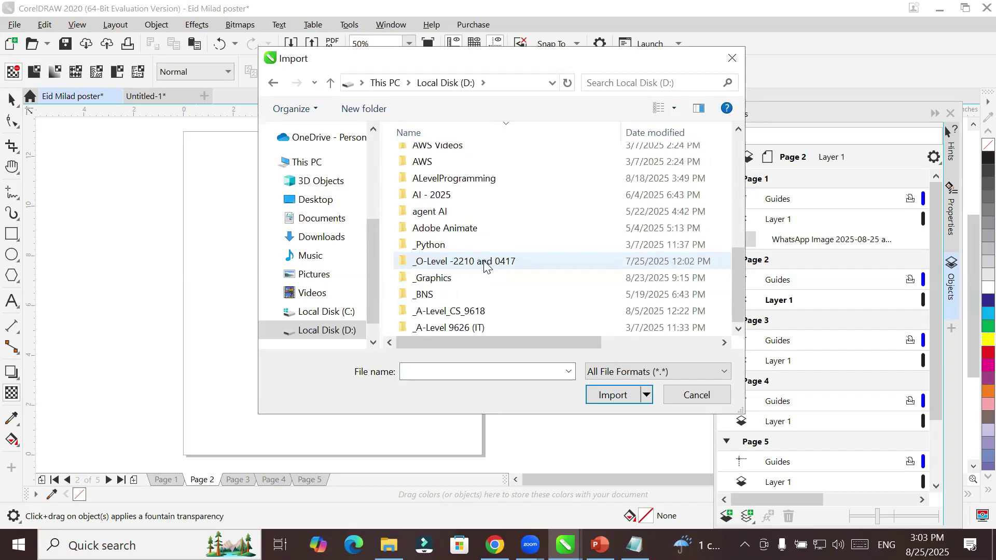
double_click(445, 280)
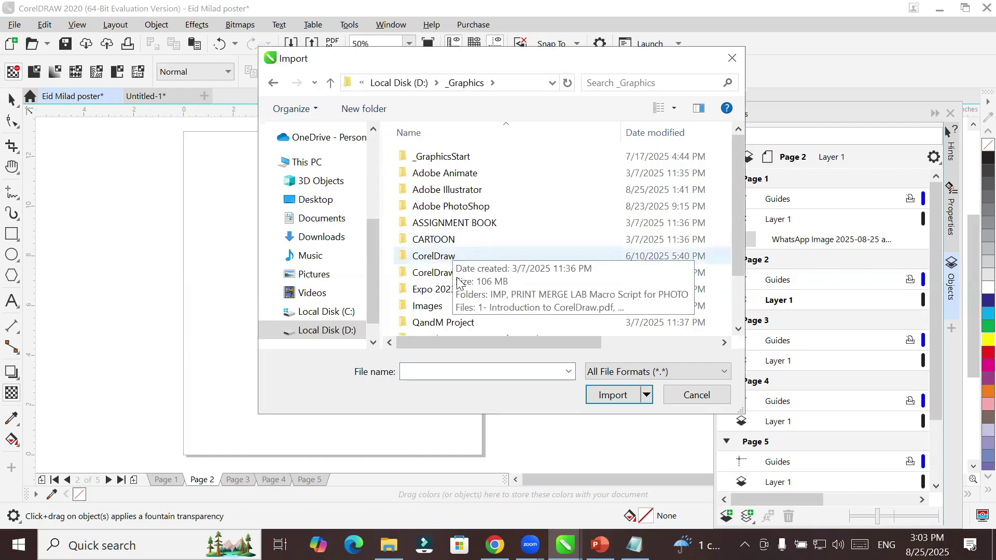
double_click(445, 306)
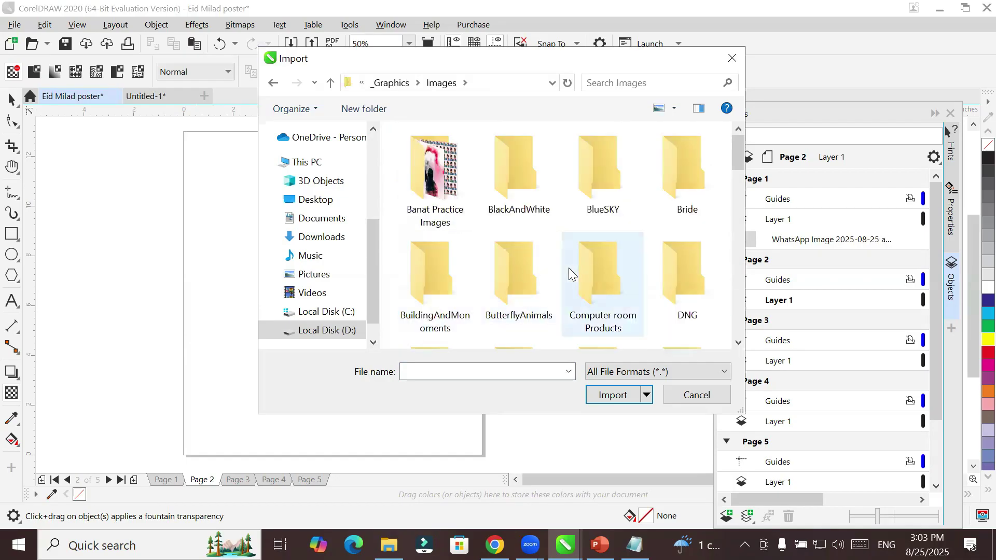
Step: Choose Landscapes- (2).jpg from the GreenLandscapes folder for import onto Page 2
scroll(612, 210, "down", 3)
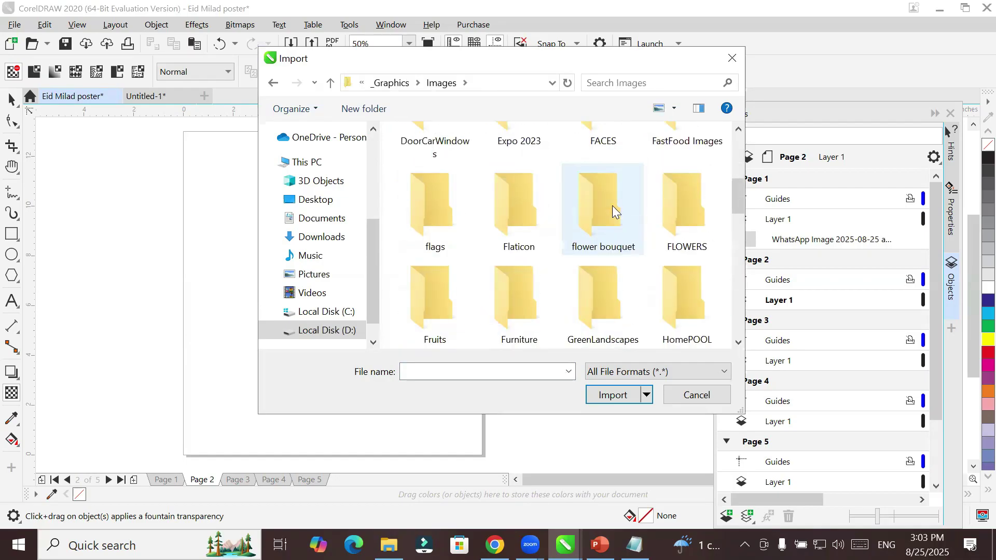
scroll(612, 206, "up", 3)
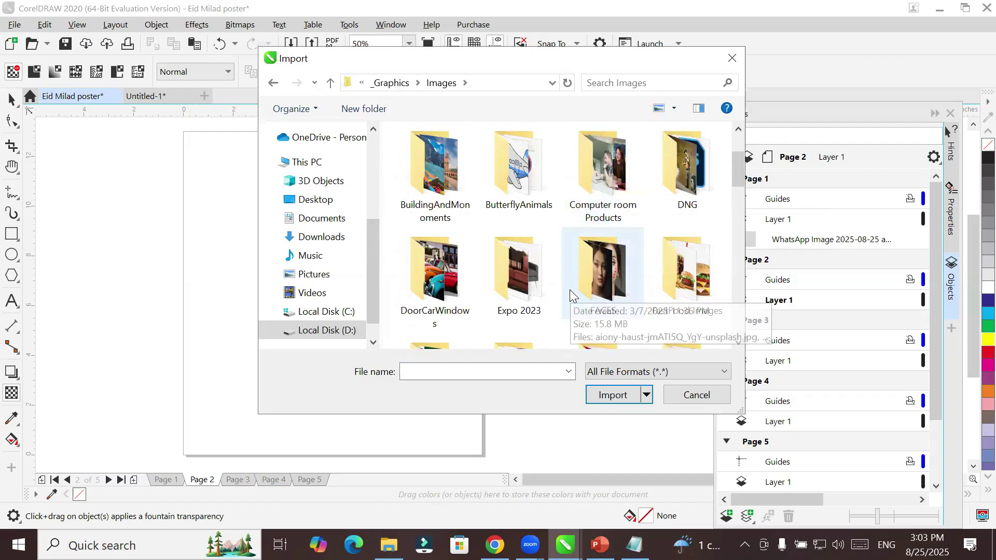
scroll(555, 223, "down", 1)
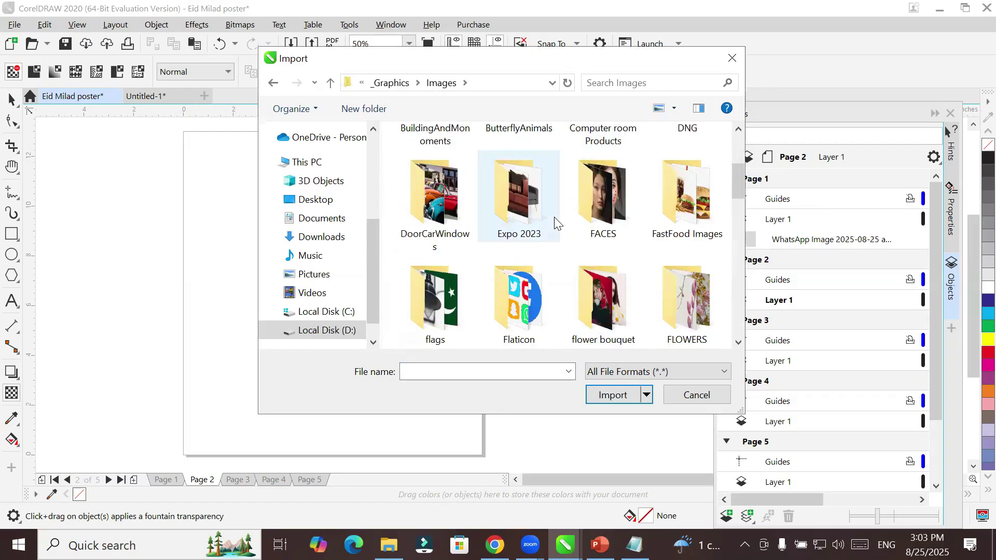
scroll(555, 223, "down", 1)
scroll(555, 223, "down", 1)
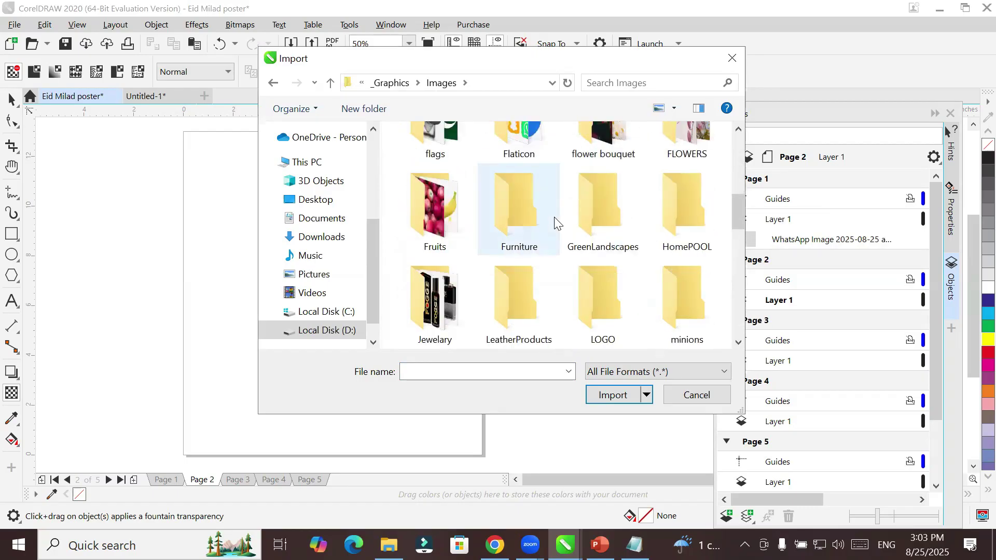
double_click(598, 214)
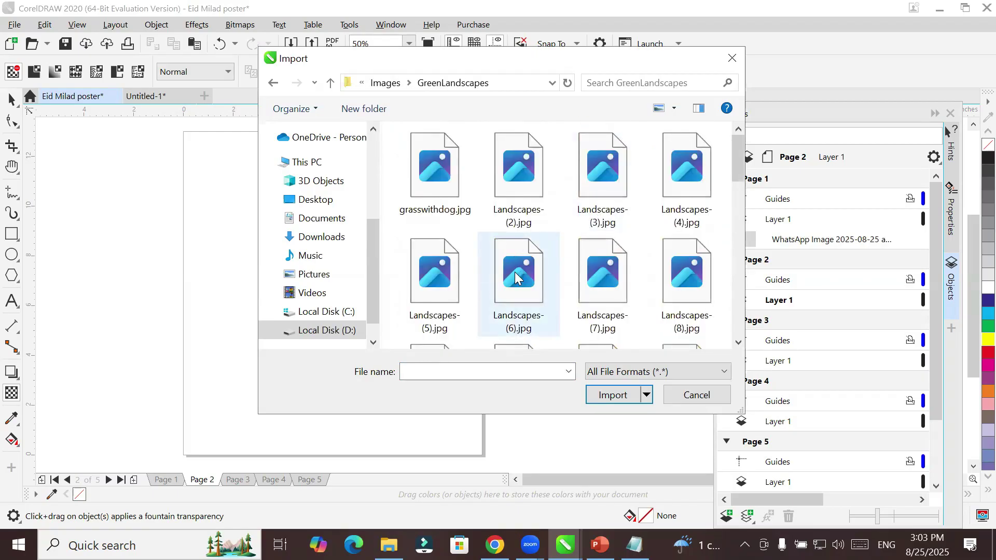
left_click(519, 175)
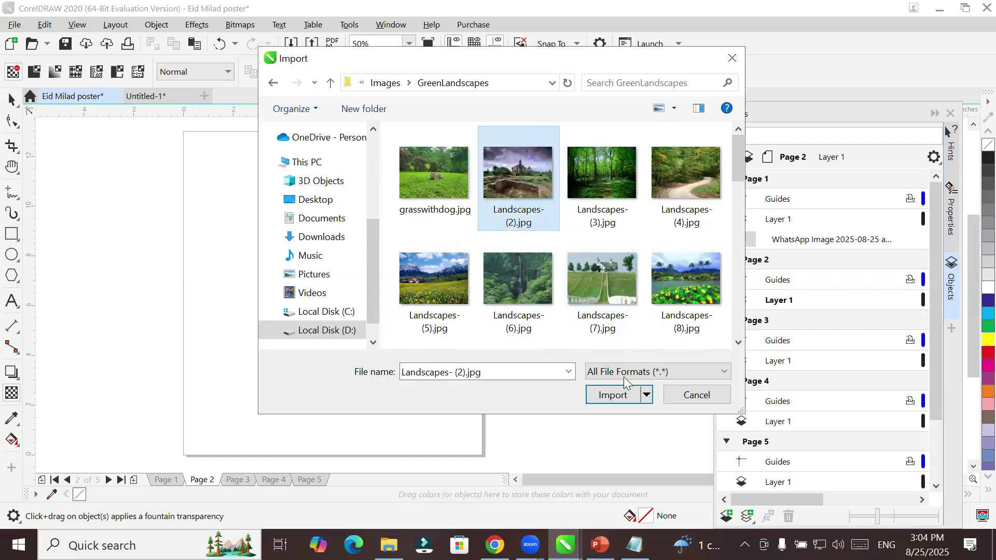
left_click(630, 395)
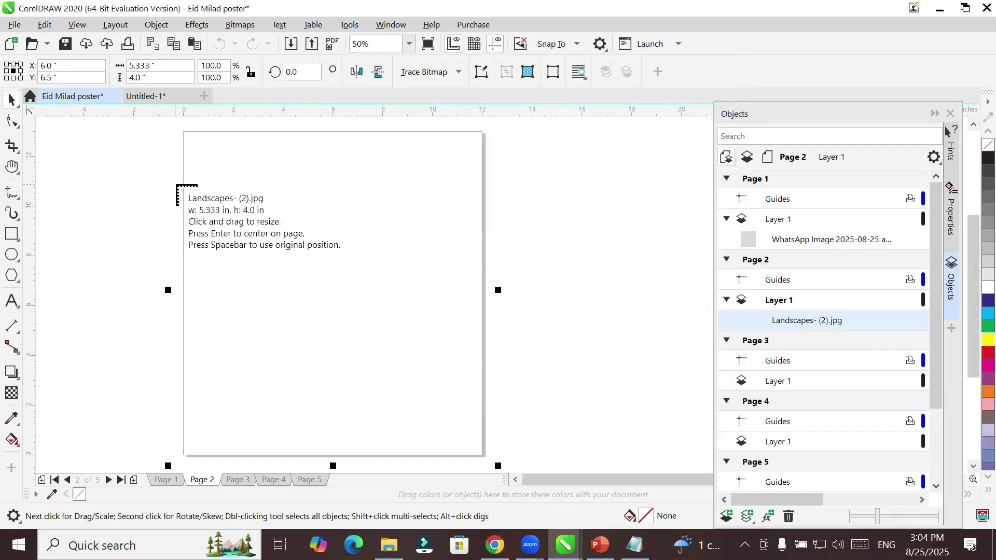
Step: Place the landscape image across the lower half of Page 2 and stretch it to about 11.85 by 6.4 inches
left_click_drag(185, 292, 498, 452)
left_click_drag(388, 364, 483, 381)
left_click_drag(333, 453, 333, 456)
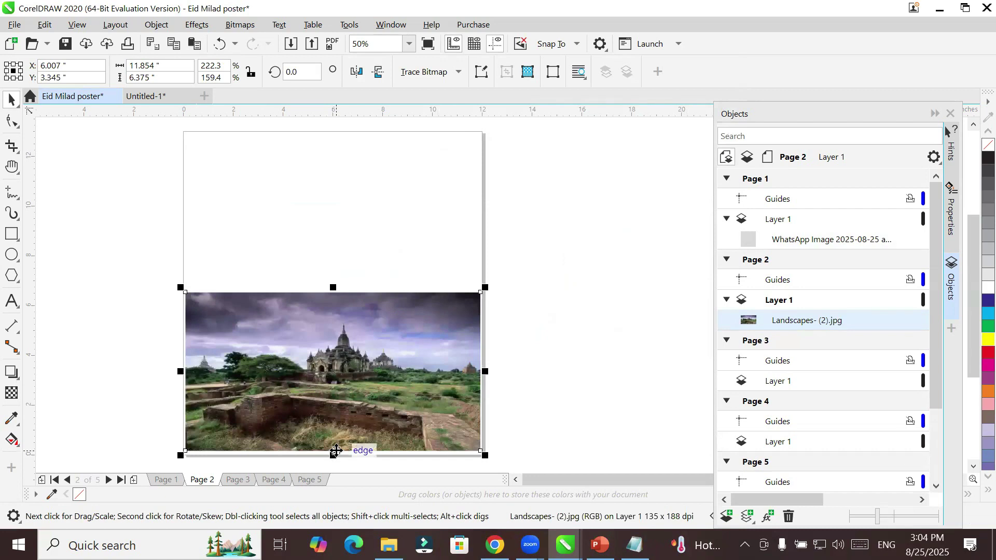
Step: Apply a uniform transparency to the landscape image, raising its level to 82 and finally to 100
scroll(337, 449, "up", 2)
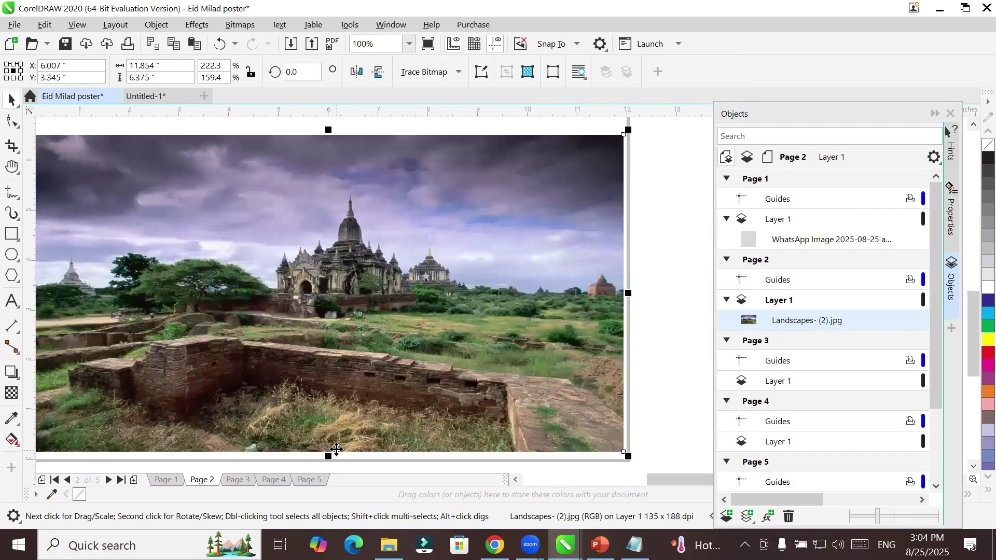
left_click(11, 393)
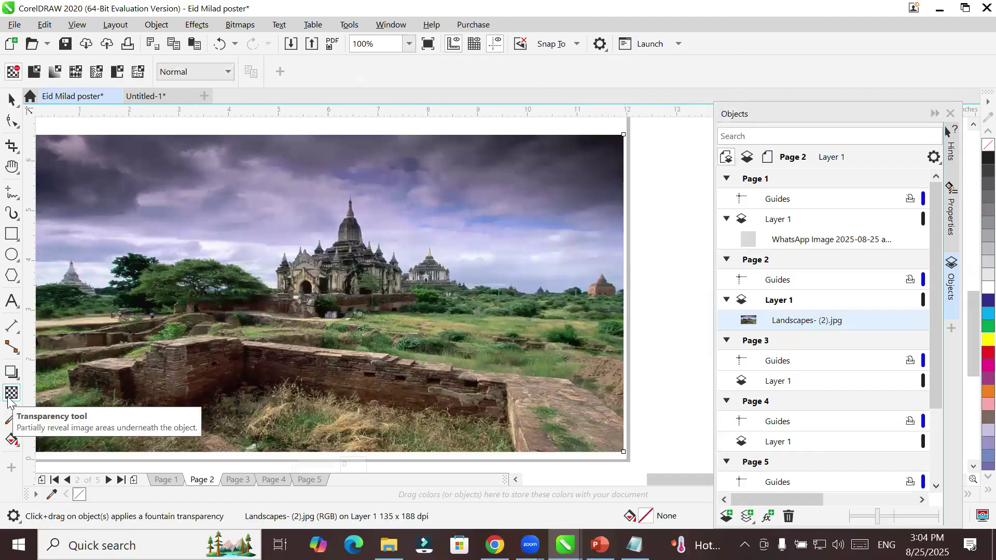
left_click(34, 73)
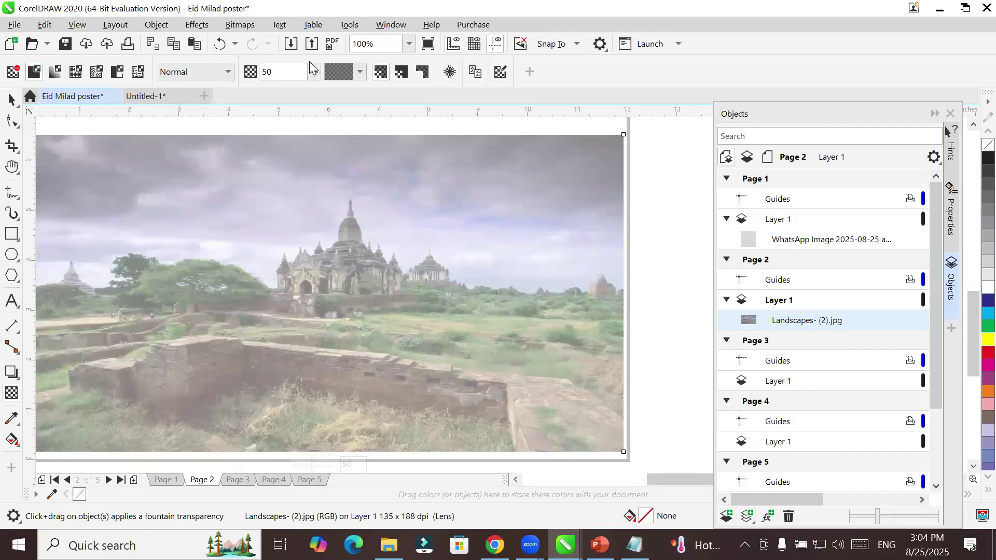
left_click(313, 72)
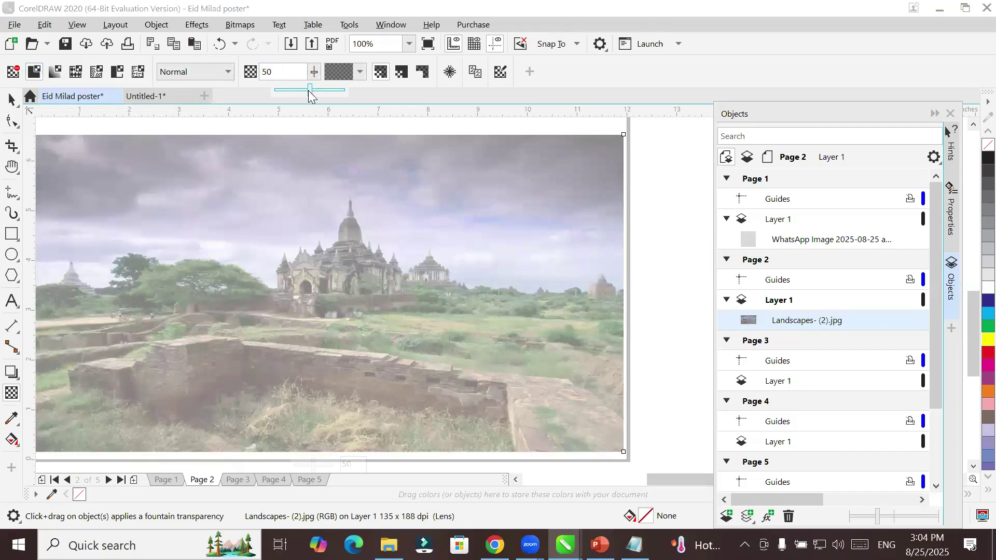
left_click_drag(310, 91, 273, 113)
left_click(317, 74)
left_click_drag(316, 90, 373, 87)
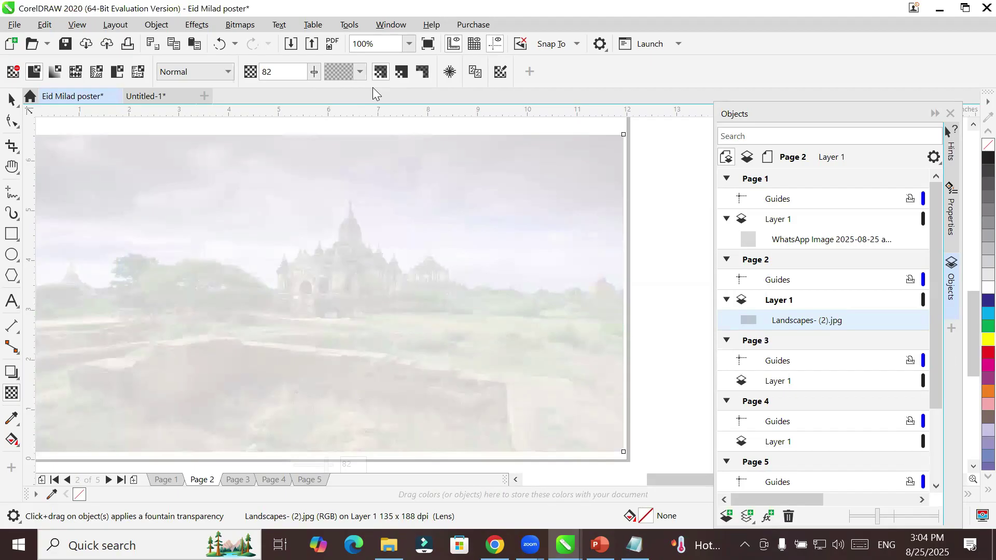
left_click(314, 72)
left_click_drag(310, 96, 335, 96)
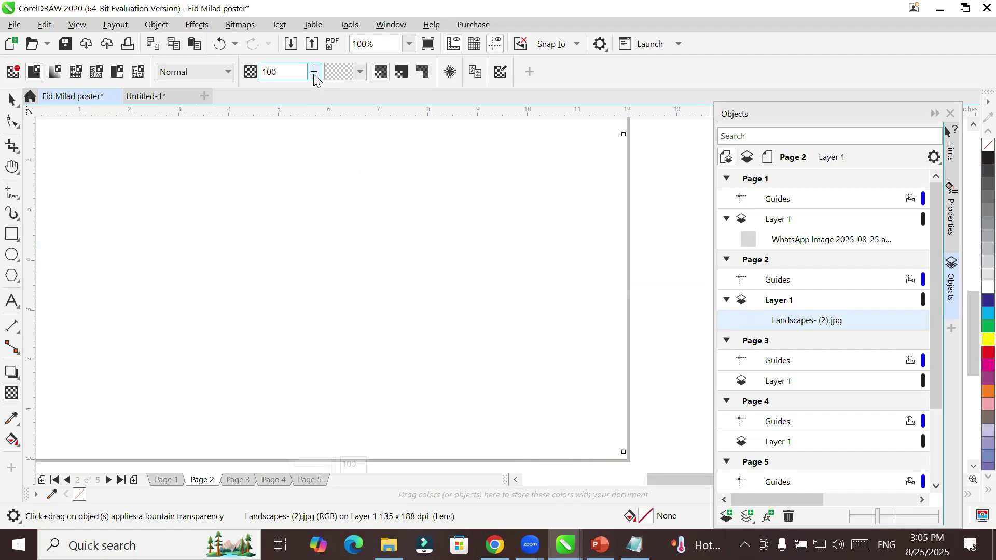
Step: Try the preset transparencies 5 and 90 on the landscape image
left_click(363, 71)
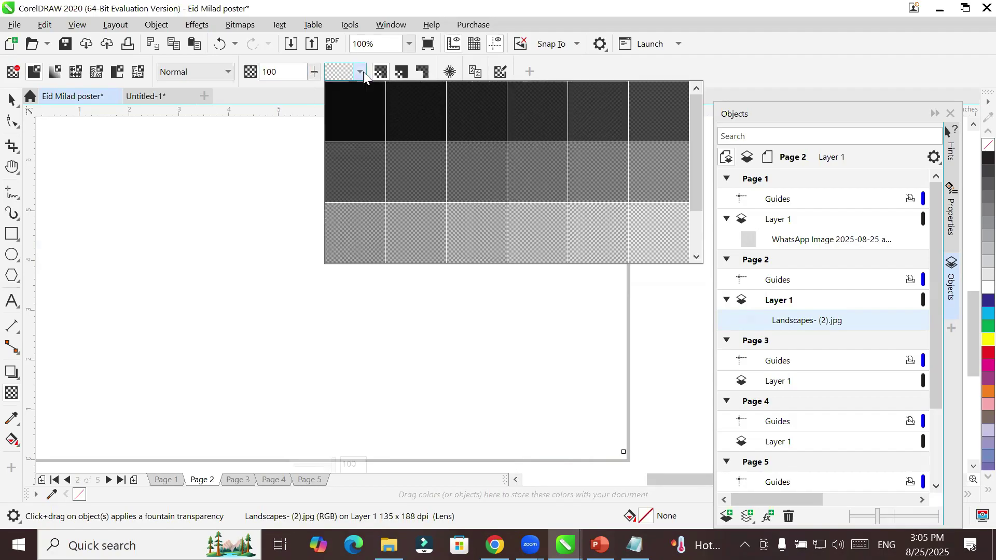
left_click(357, 99)
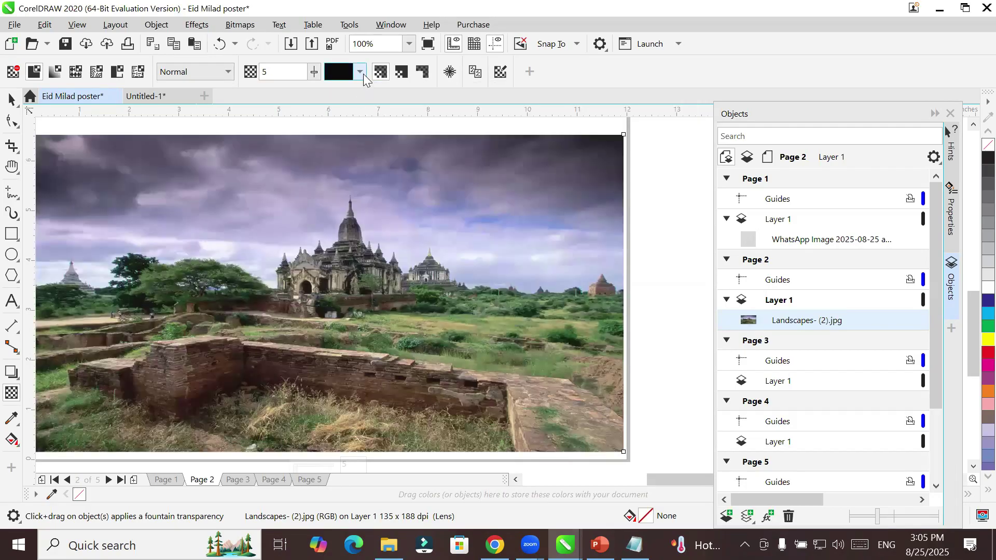
left_click(363, 73)
left_click(670, 235)
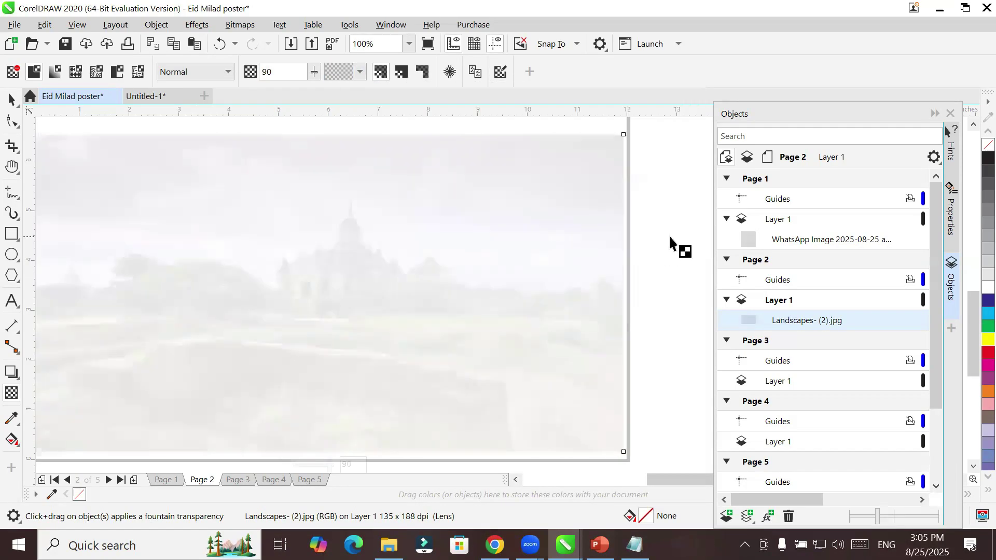
Step: Try the preset transparency 85 and a stronger, less transparent preset on the landscape image
scroll(323, 305, "up", 2)
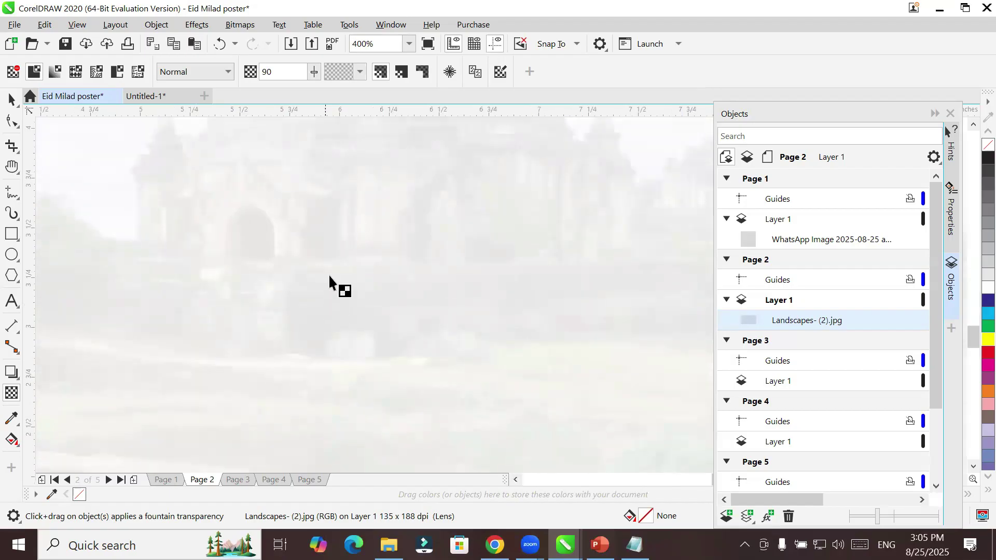
left_click(361, 72)
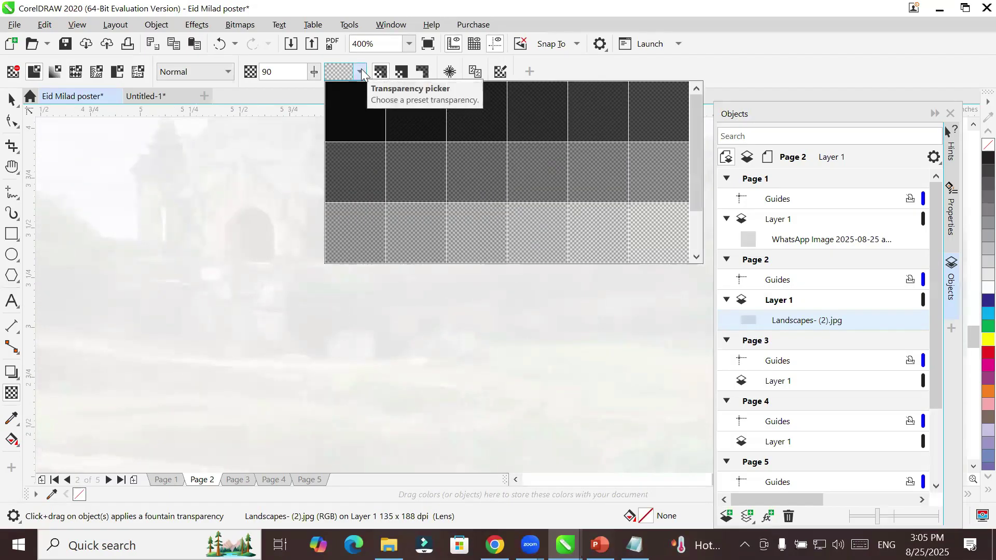
left_click(598, 222)
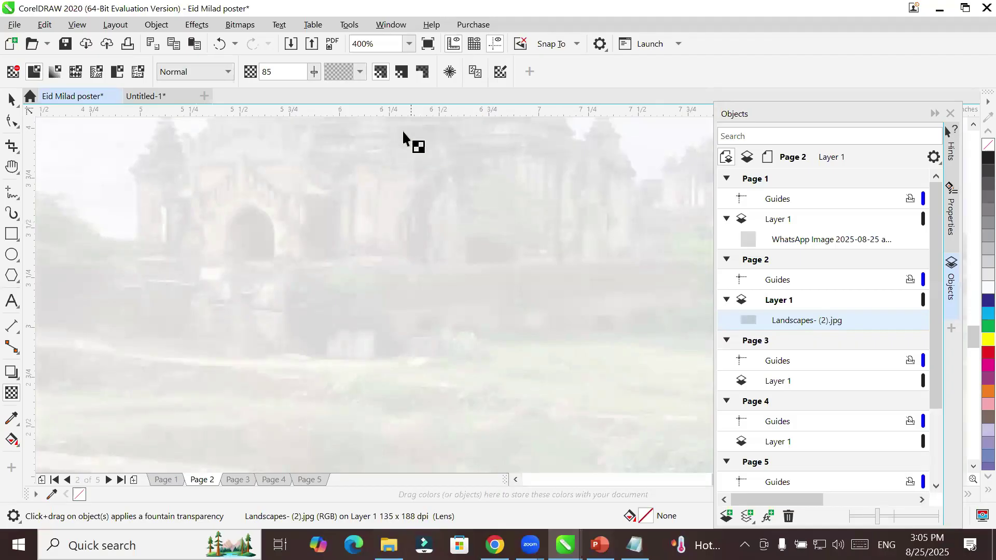
left_click(359, 72)
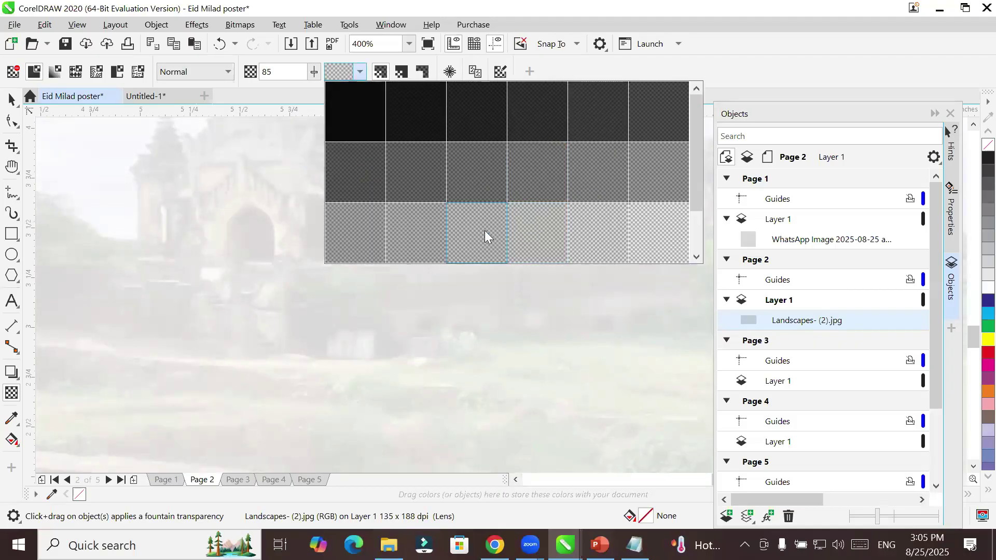
left_click(541, 167)
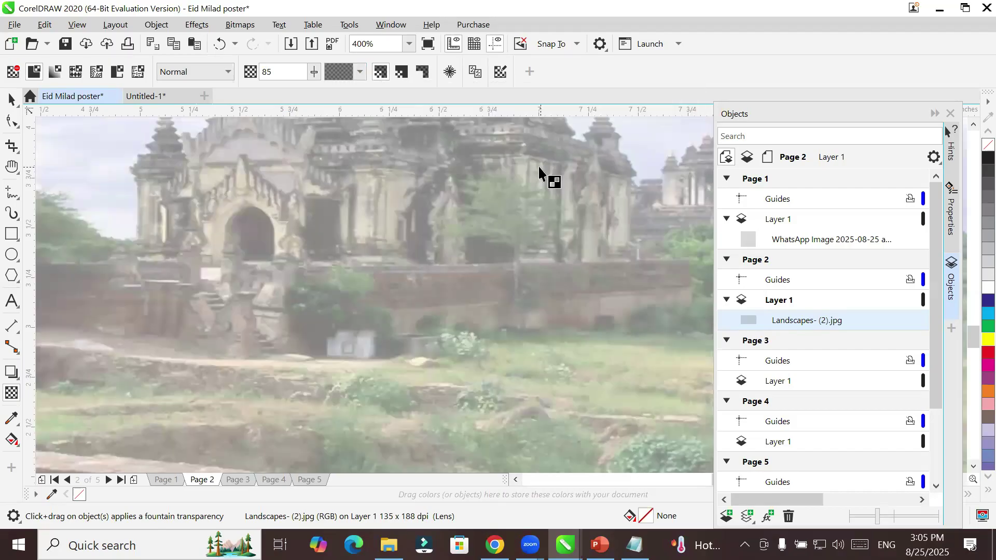
Step: Set the landscape image's transparency to 75, and finish with the preset transparency 5
left_click(311, 78)
left_click_drag(310, 90, 328, 98)
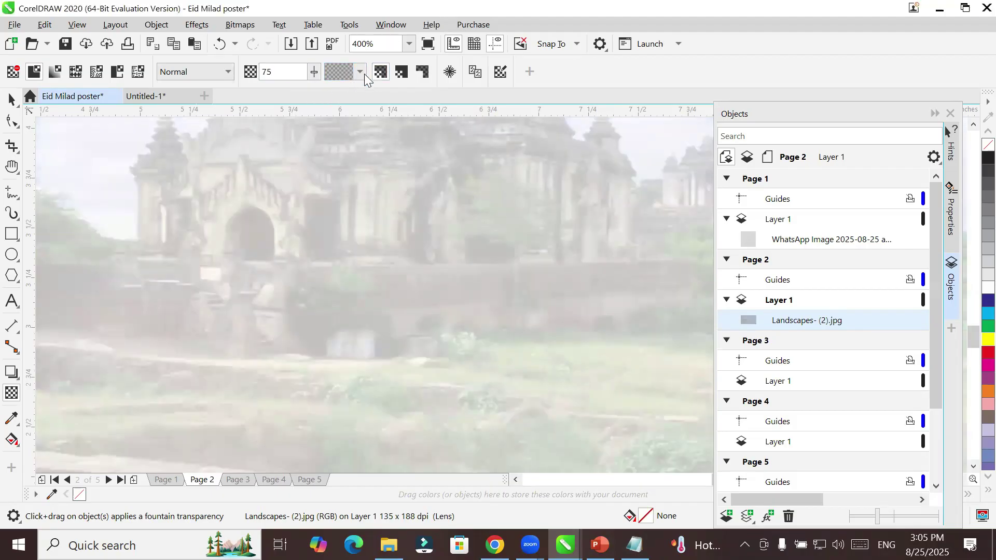
left_click(358, 72)
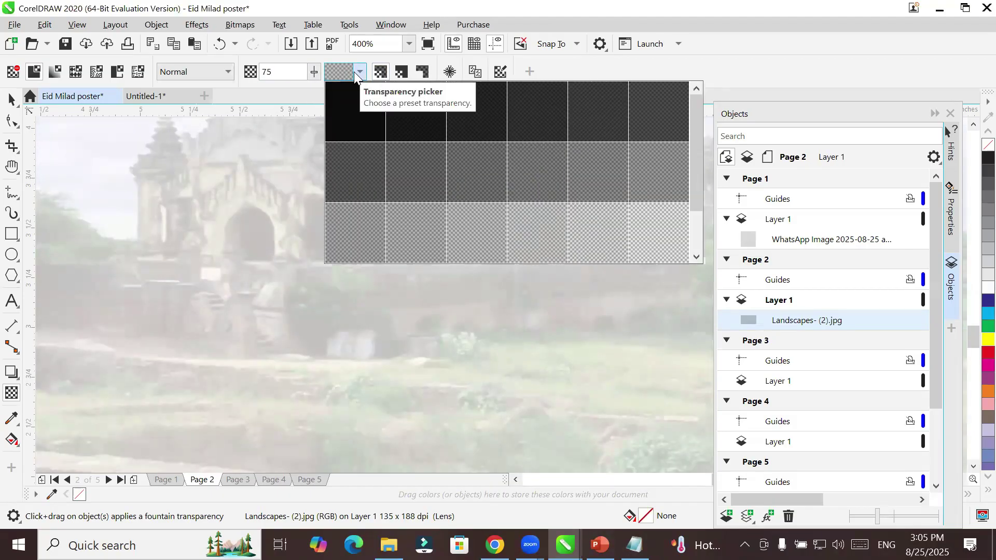
left_click(345, 110)
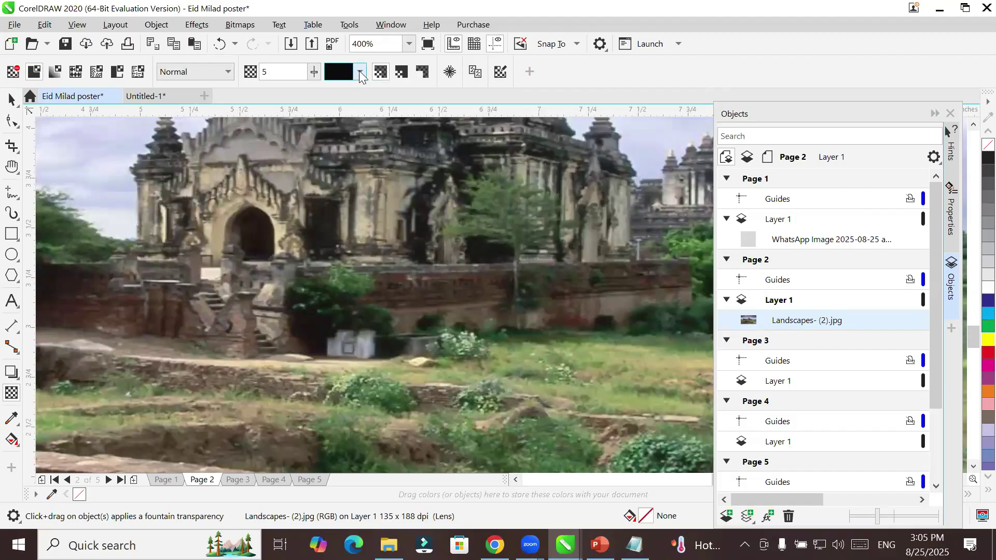
Step: Try the preset transparency 95 on the landscape image
left_click(359, 72)
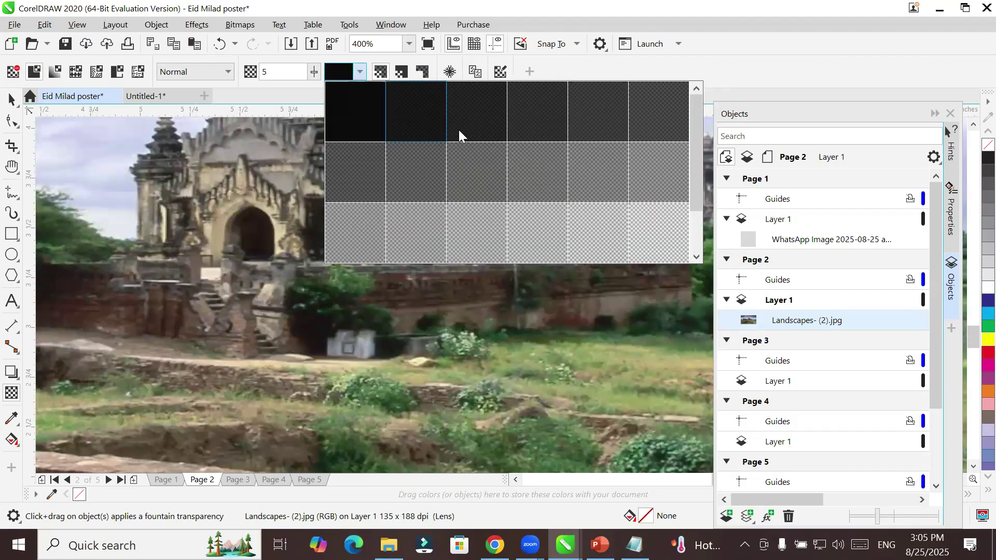
left_click(701, 216)
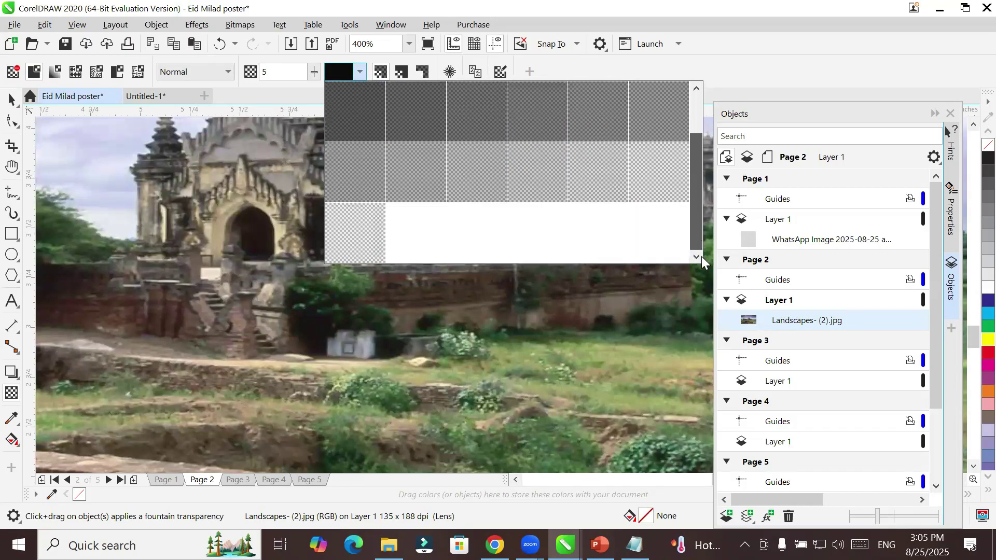
left_click(364, 238)
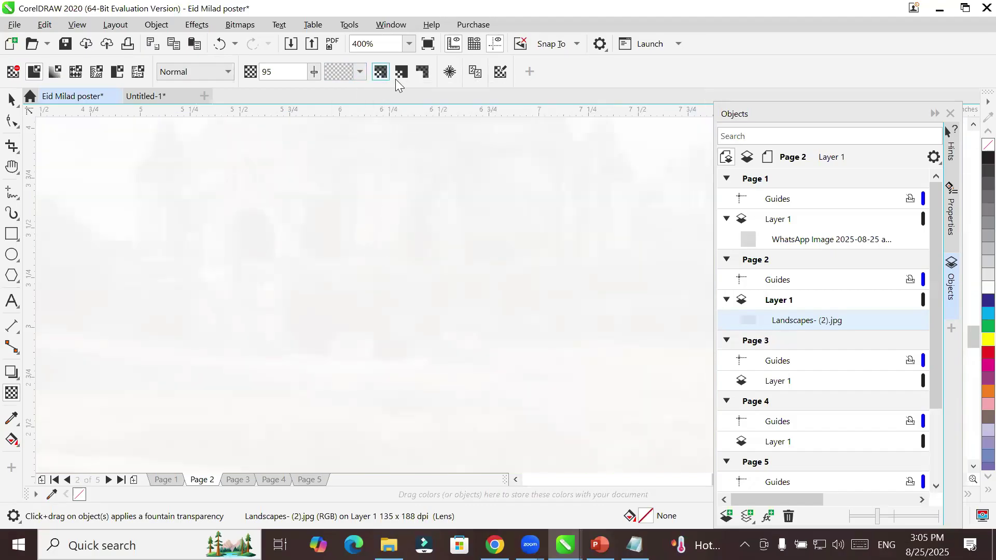
left_click(360, 72)
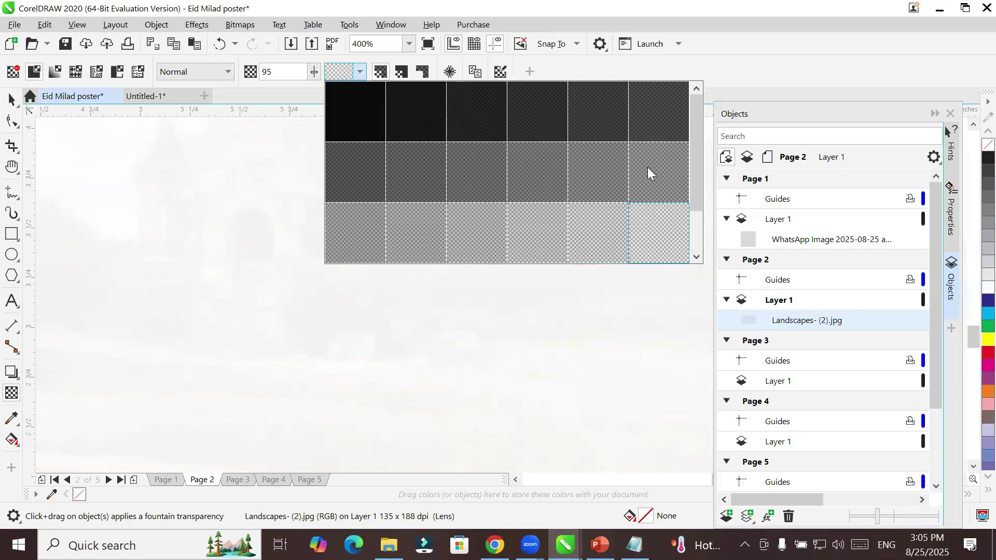
left_click_drag(695, 159, 700, 248)
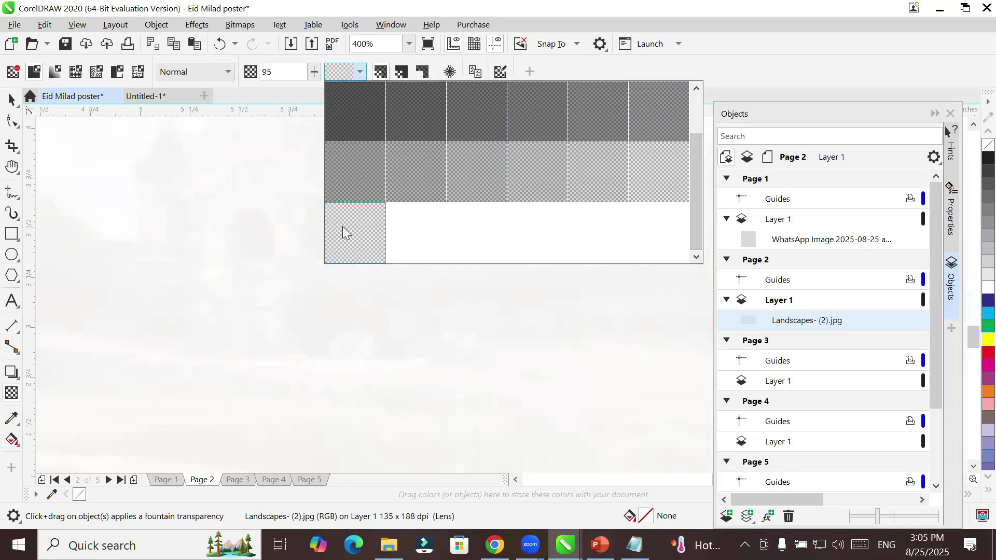
Step: Set the landscape image's uniform transparency to 74
left_click(313, 71)
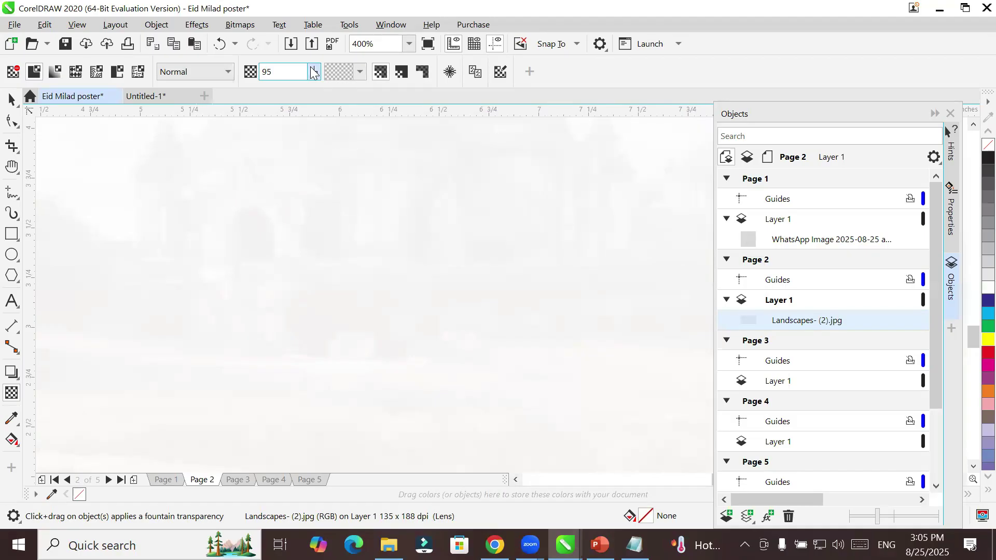
left_click(313, 72)
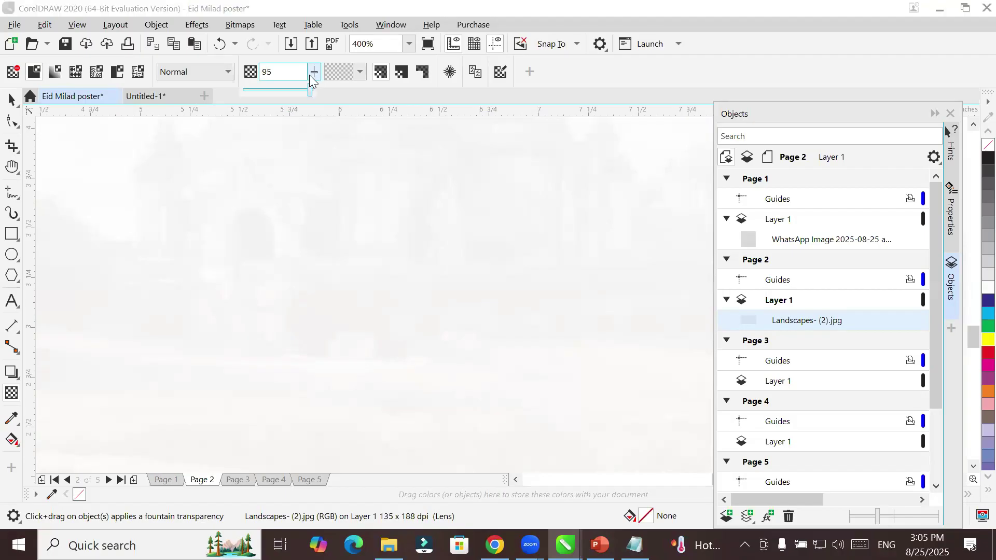
left_click_drag(312, 89, 295, 91)
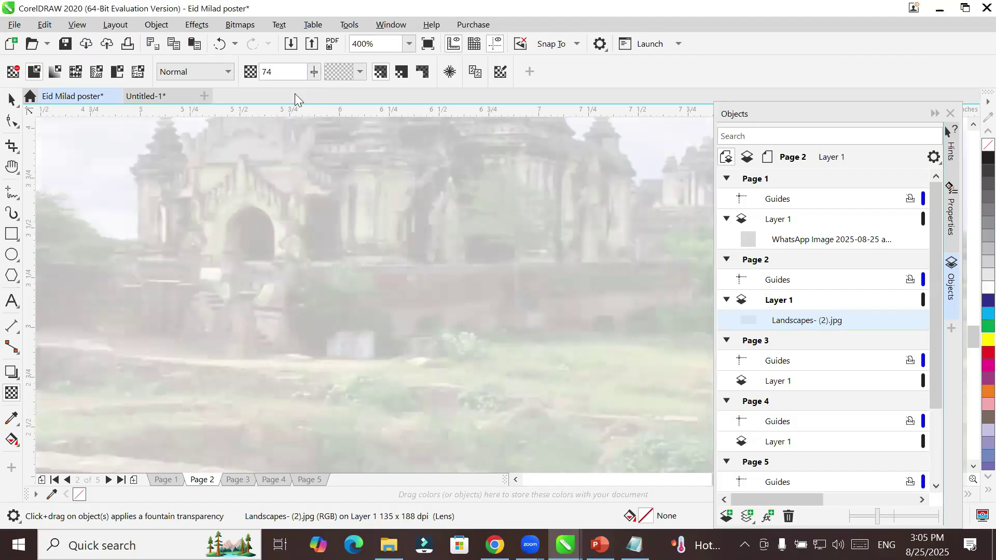
left_click(11, 98)
scroll(194, 205, "down", 3)
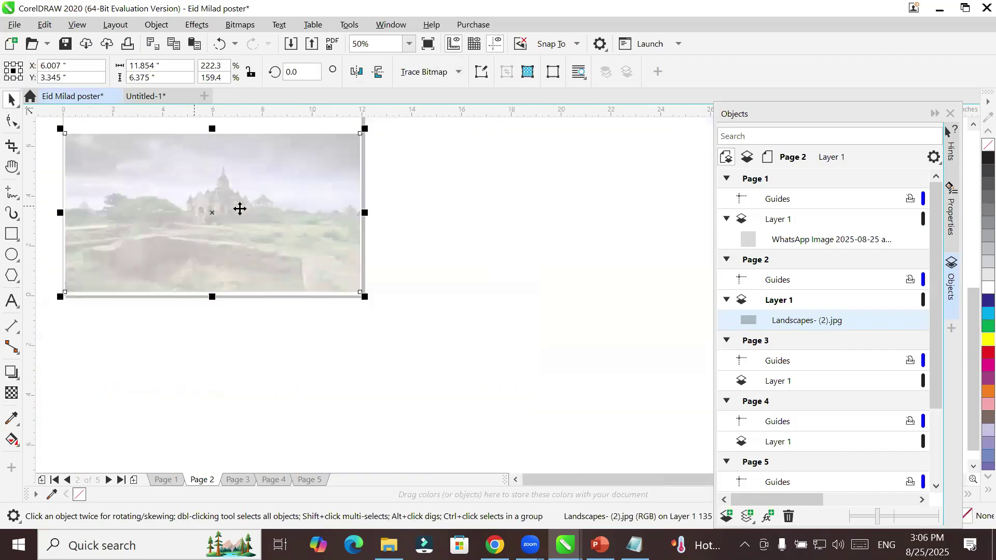
Step: Add the artistic text "Venue: Expo center Lahore" in 24 pt Arial over the sky of the landscape image
left_click(12, 301)
left_click(126, 186)
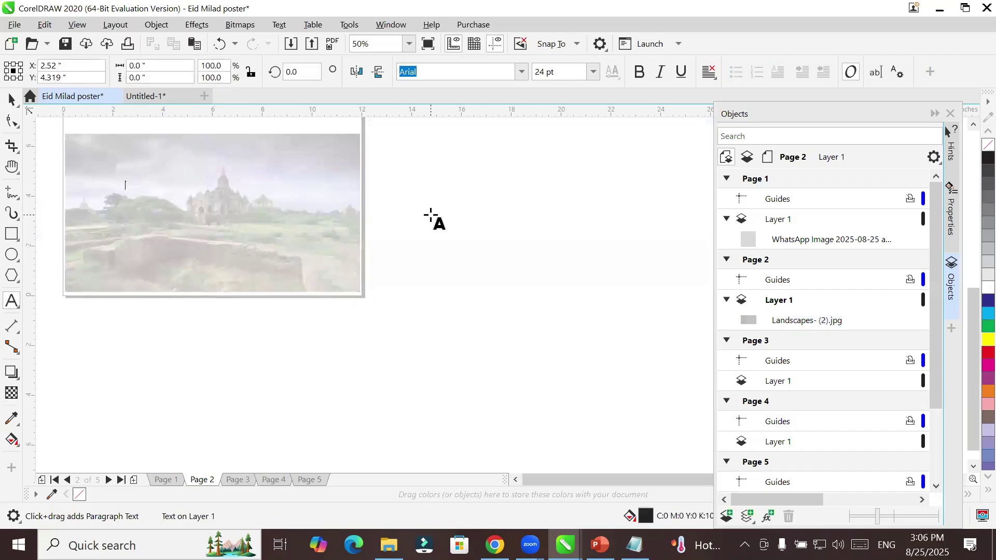
type("Ven")
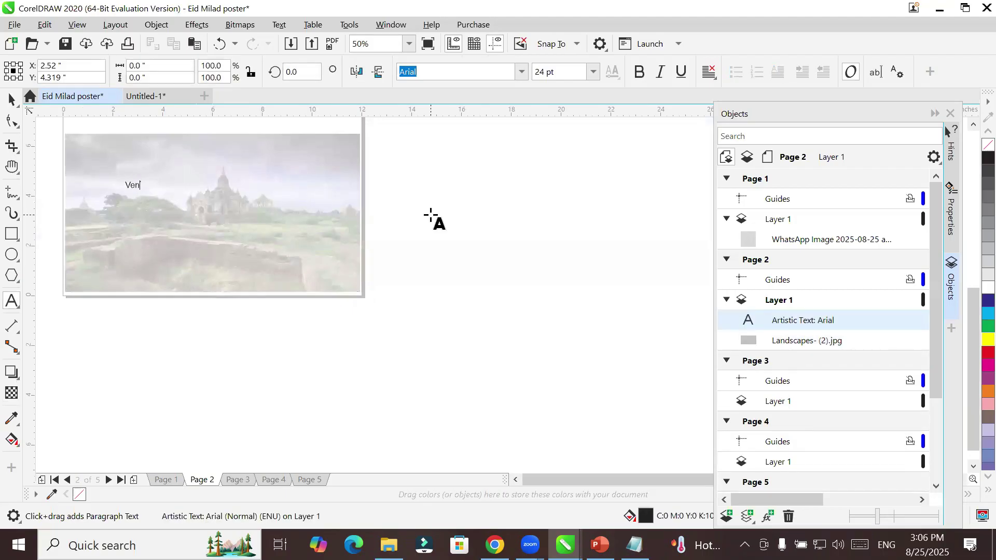
type("ue: Expo ")
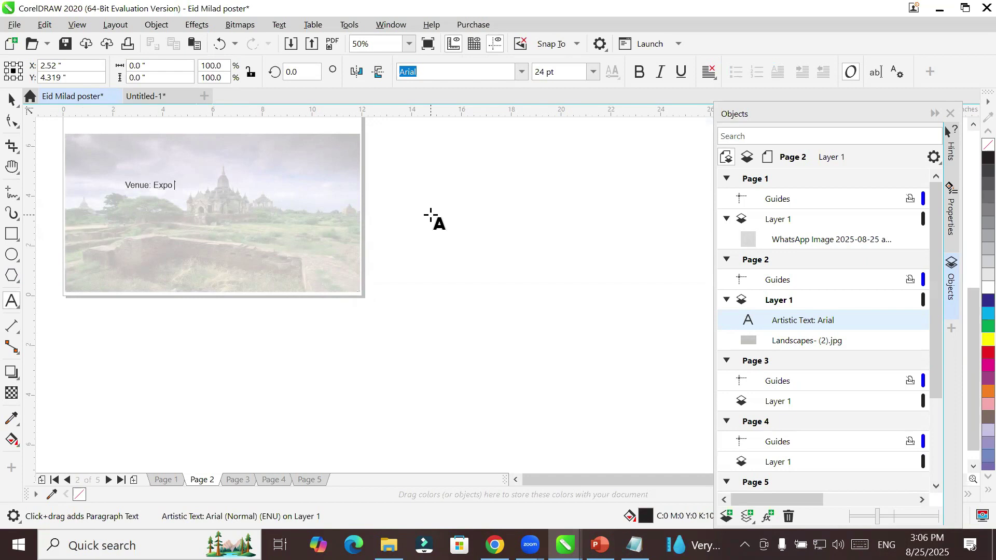
type("cnter la")
key("BackSpace")
key("BackSpace")
key("BackSpace")
key("BackSpace")
key("BackSpace")
key("BackSpace")
type("enter Lahore")
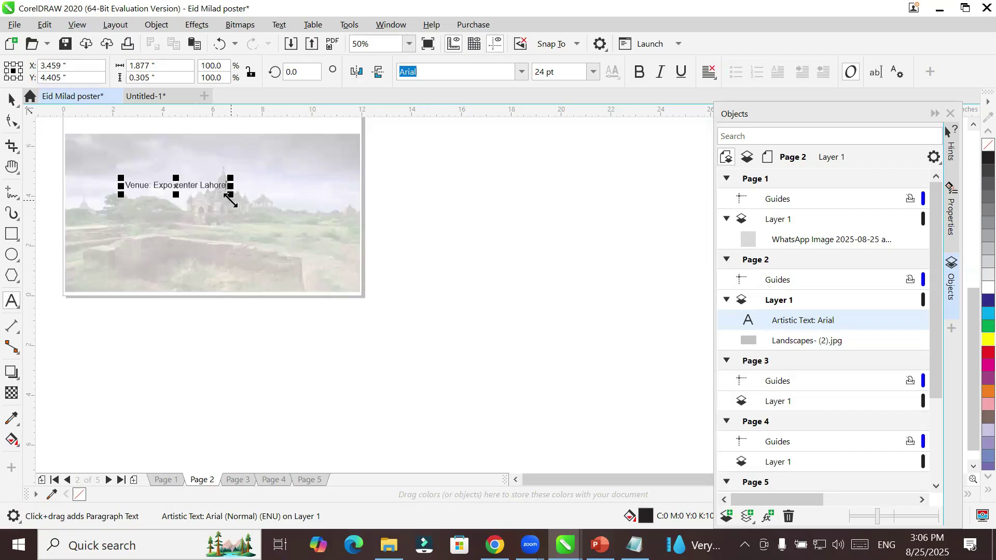
Step: Draw a yellow-filled ellipse about 4.68 by 0.96 inches around the venue text and place it behind the text
scroll(140, 171, "up", 3)
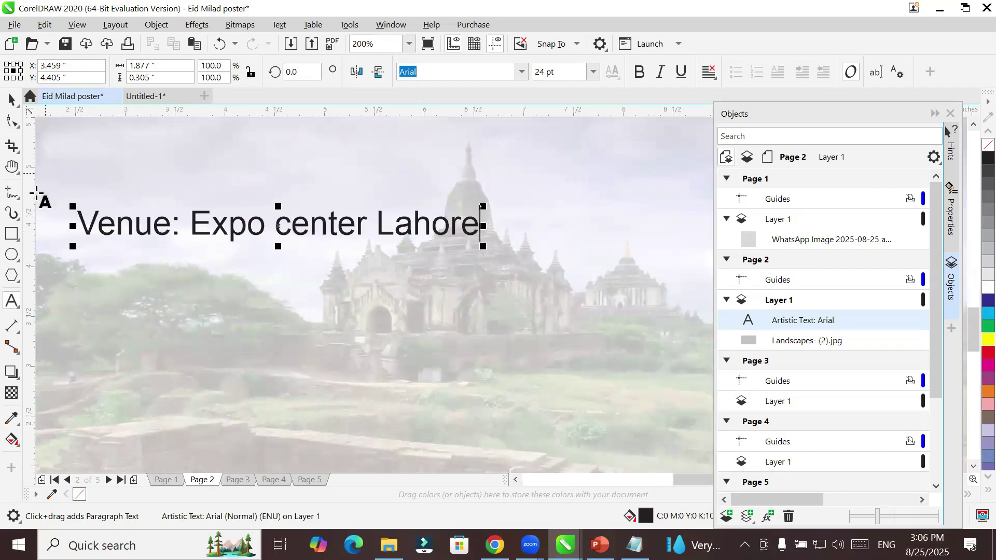
left_click(10, 257)
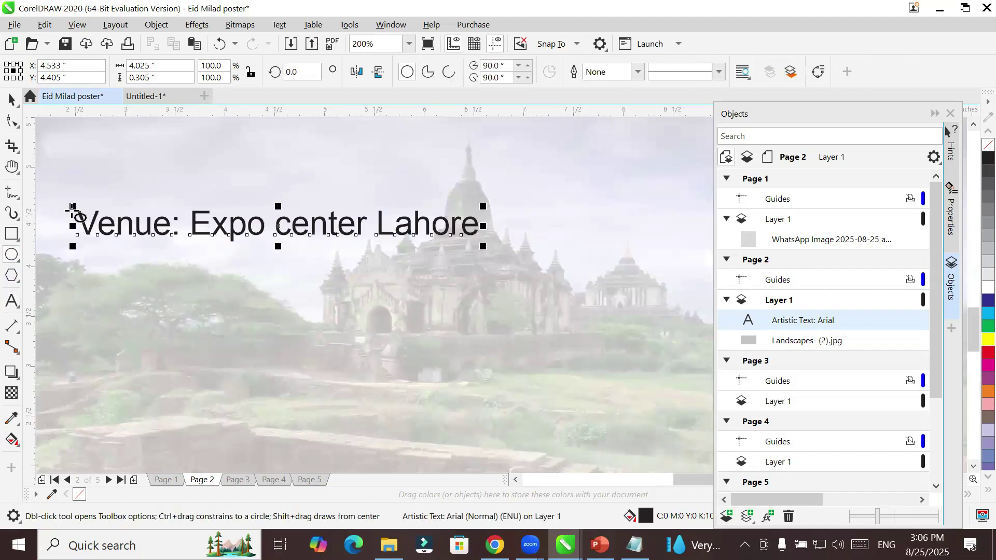
left_click_drag(57, 178, 524, 276)
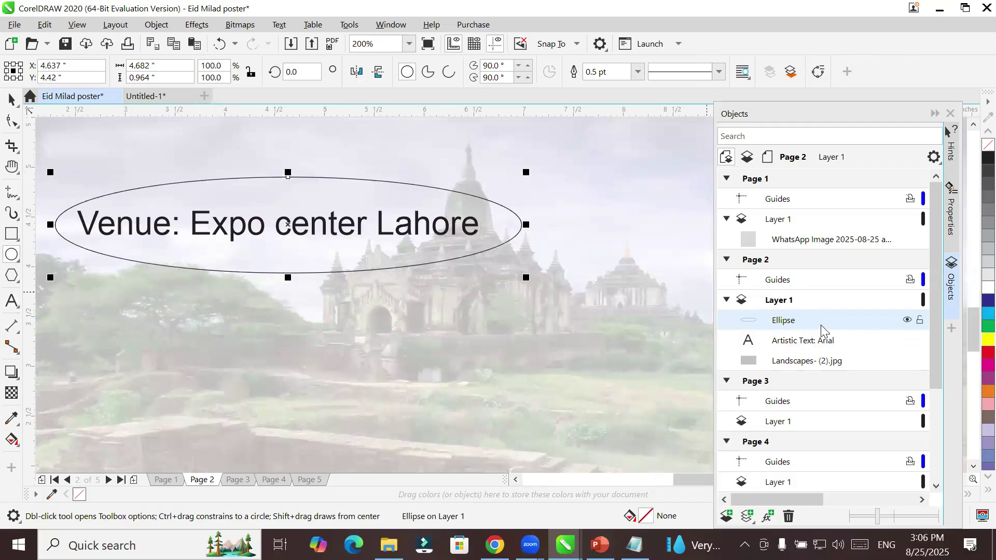
left_click(988, 339)
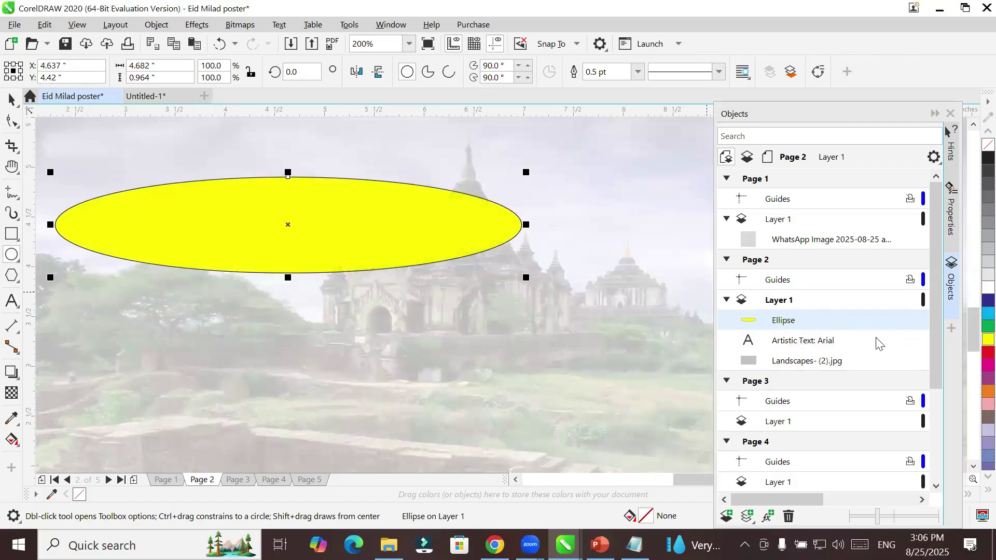
mouse_move(787, 352)
left_mouse_down()
mouse_move(783, 340)
mouse_move(787, 351)
left_mouse_up()
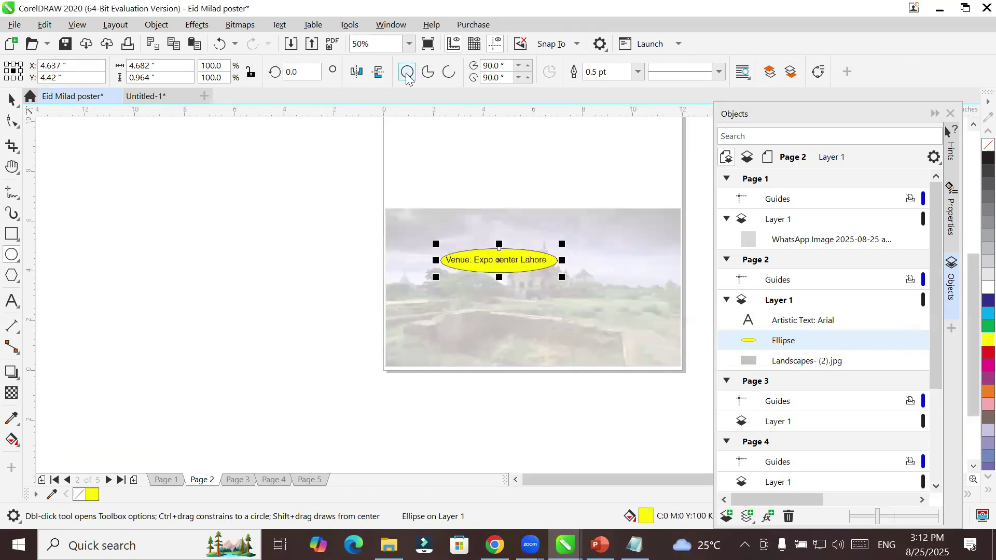
Step: Draw a near-circular ellipse about 5.6 by 5.5 inches beside the page and set its outline width to 36 pt
left_click_drag(159, 191, 232, 242)
left_click_drag(310, 322, 298, 327)
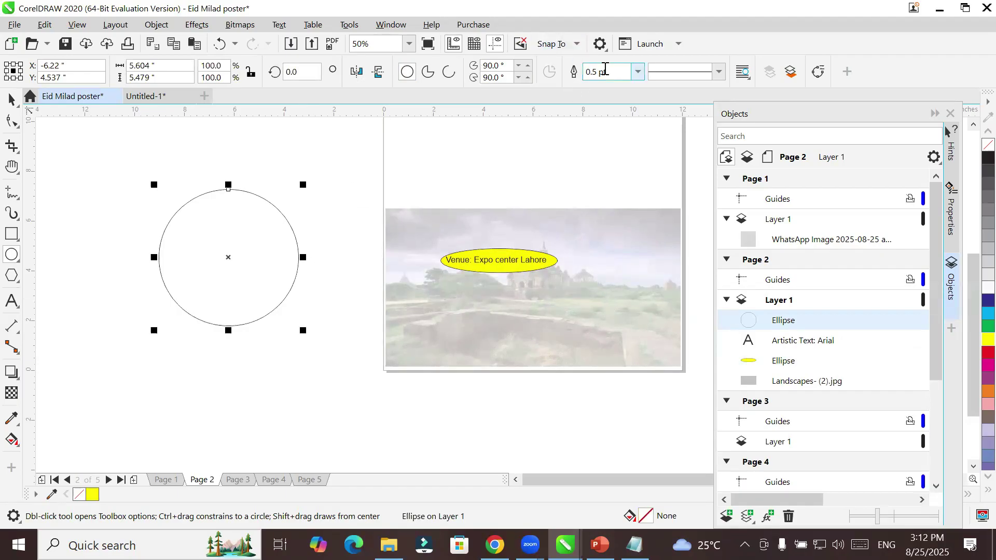
left_click(637, 72)
key("Escape")
left_click(638, 72)
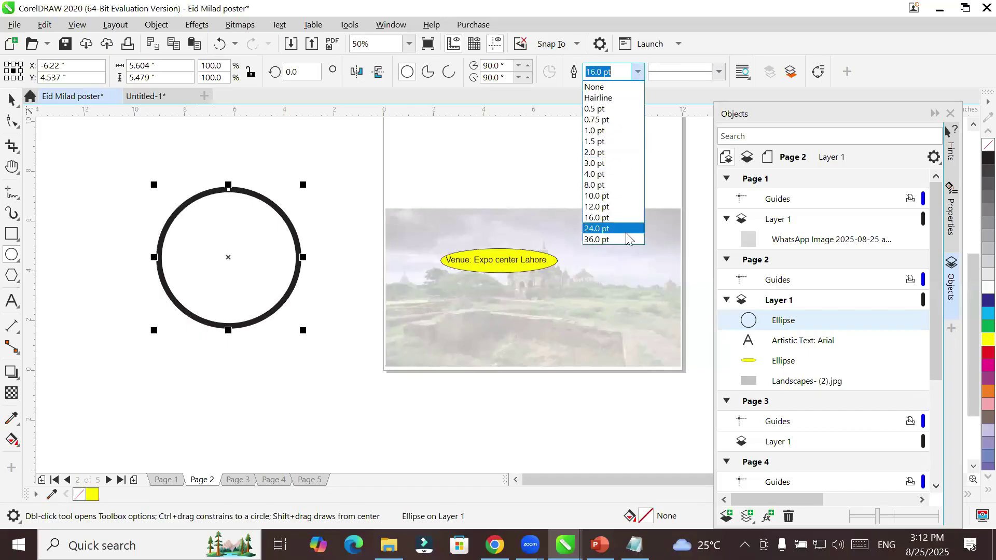
left_click(628, 239)
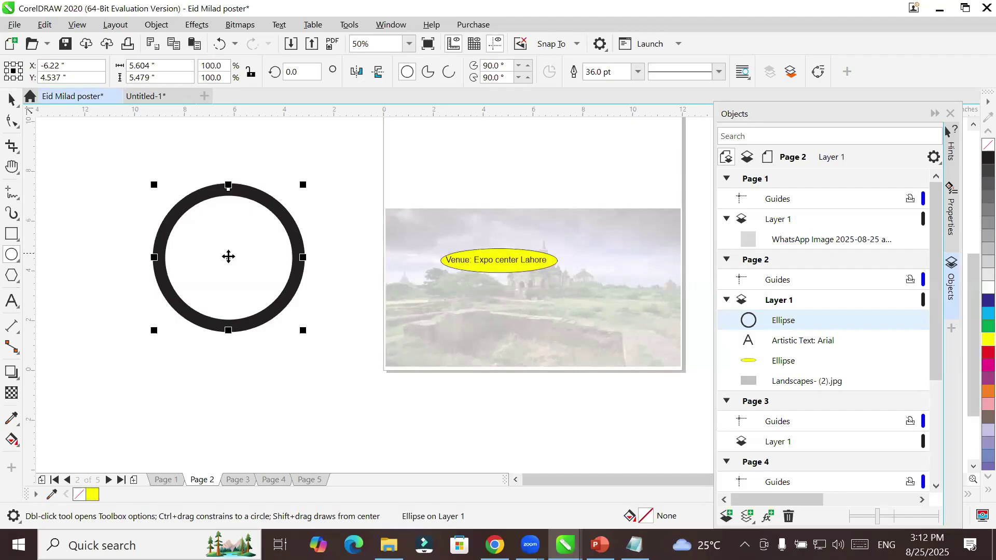
Step: Apply a drop shadow to the thick-outlined circle, offset about 0.75 inches horizontally and -0.28 inches vertically
left_click(11, 374)
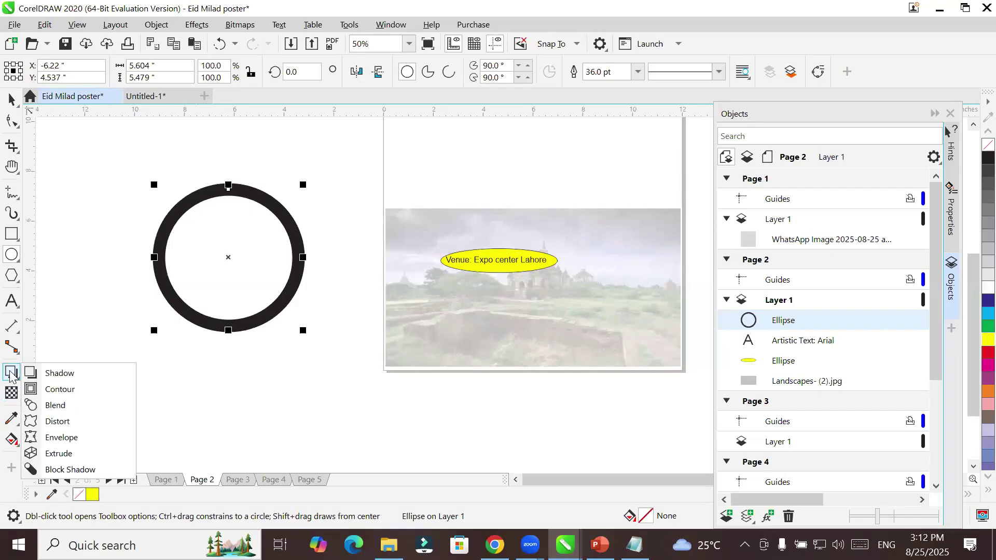
left_click(100, 374)
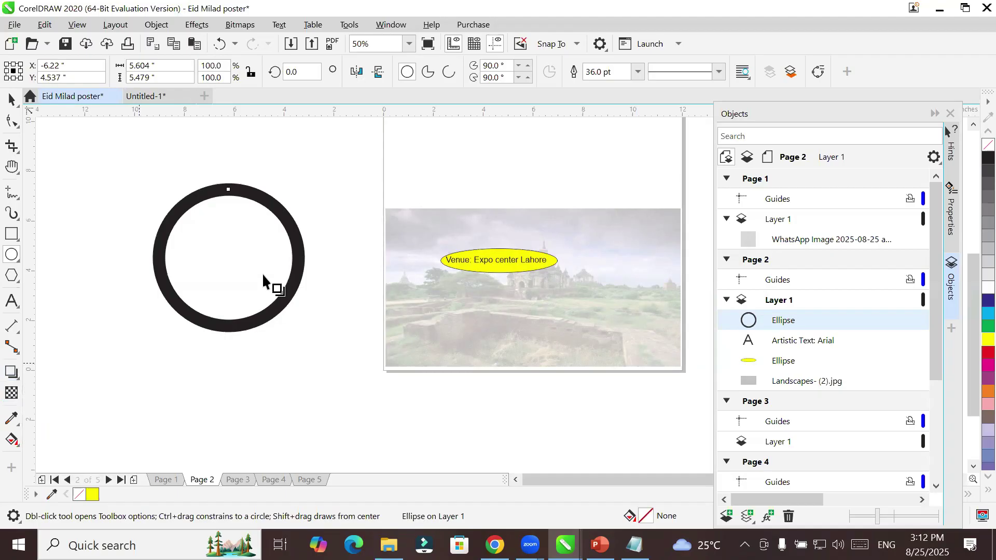
left_click_drag(235, 262, 296, 358)
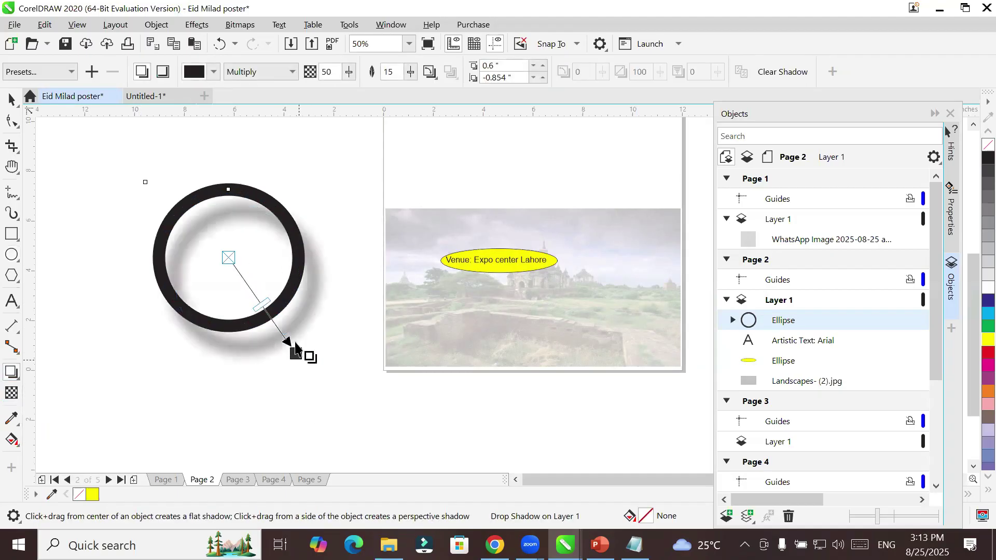
left_click_drag(296, 352, 323, 293)
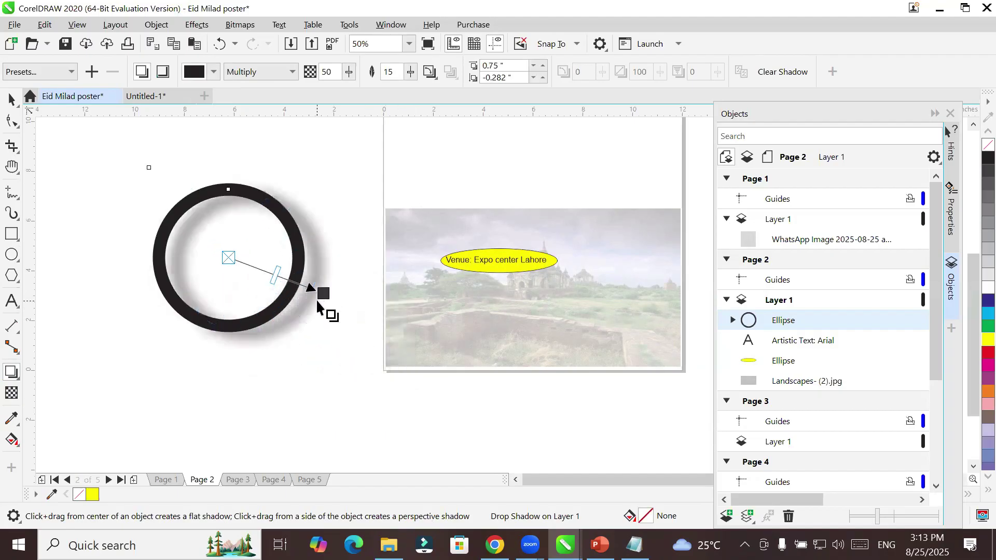
Step: Change the circle's drop shadow colour to red and deselect the circle
left_click(214, 73)
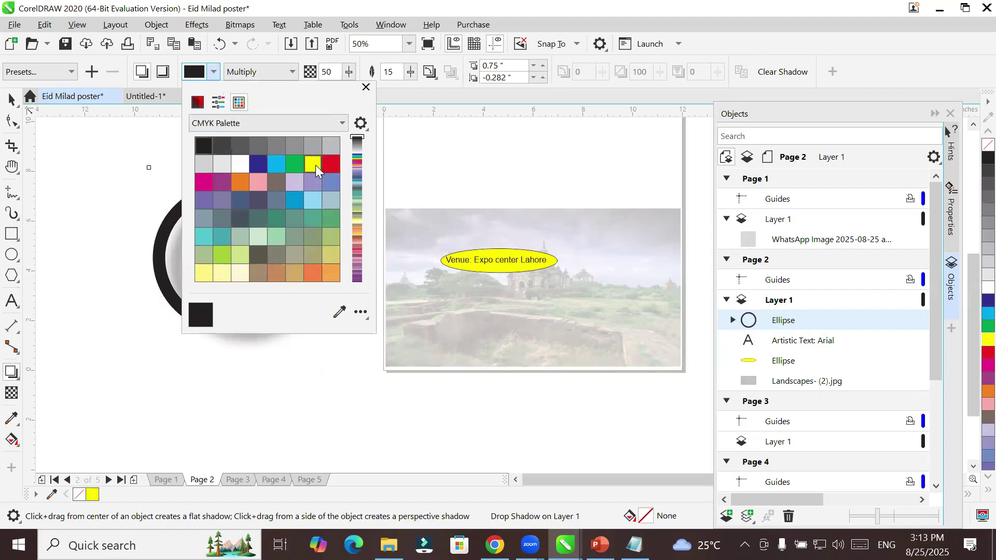
left_click(331, 164)
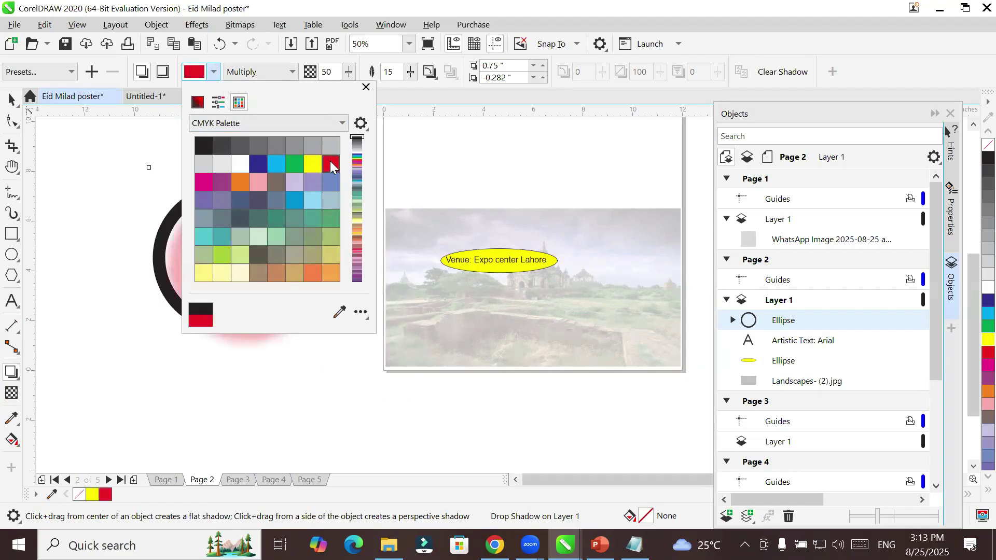
left_click(64, 134)
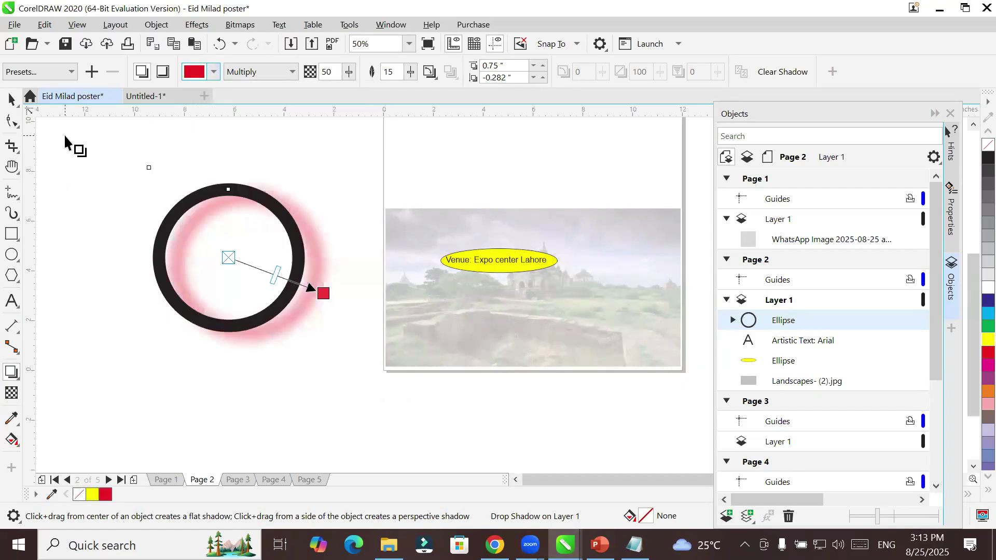
left_click(17, 385)
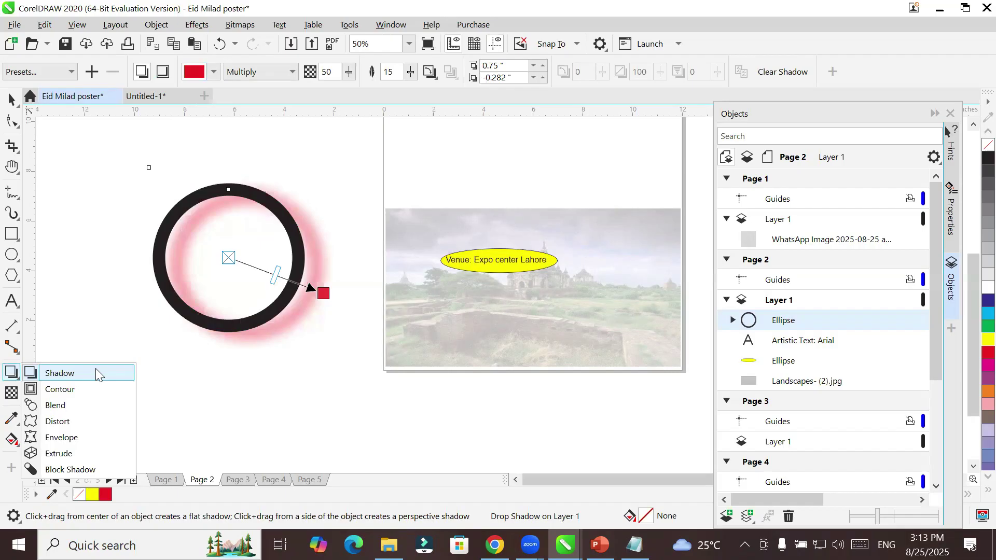
left_click(96, 374)
left_click(11, 99)
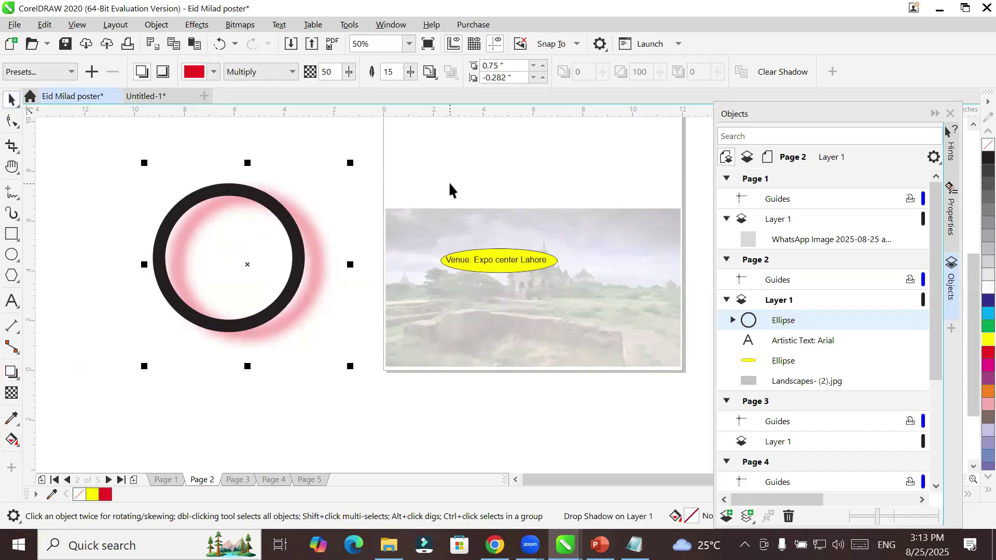
left_click(358, 131)
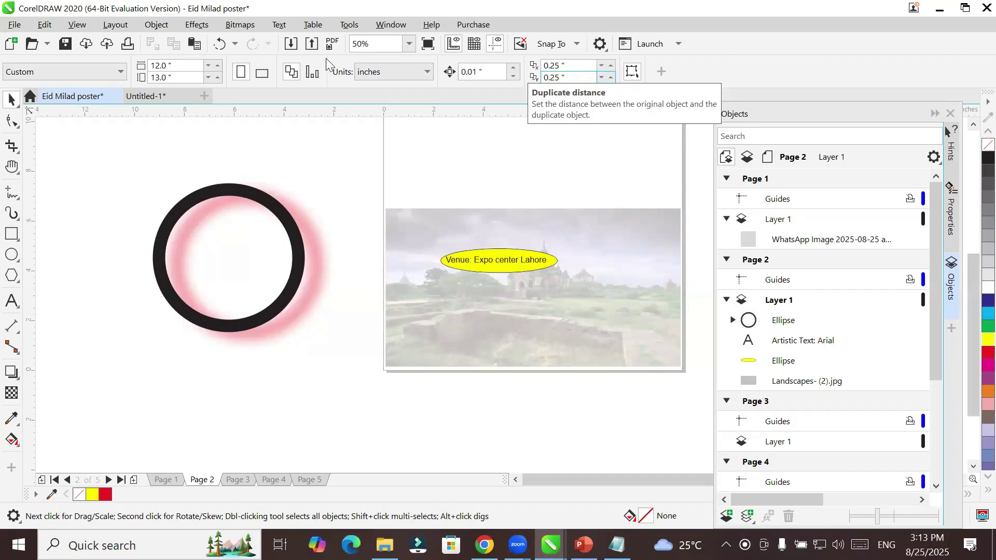
Step: Set the page background to the embedded bitmap WhatsApp Image 2025-08-25 at 2.53.01 PM.jpeg from Downloads
left_click(113, 26)
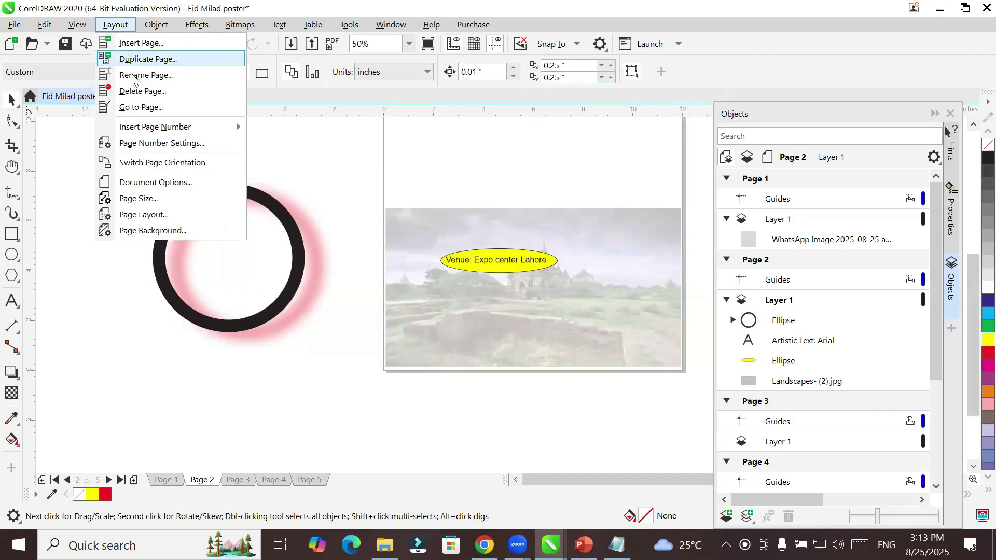
left_click(163, 231)
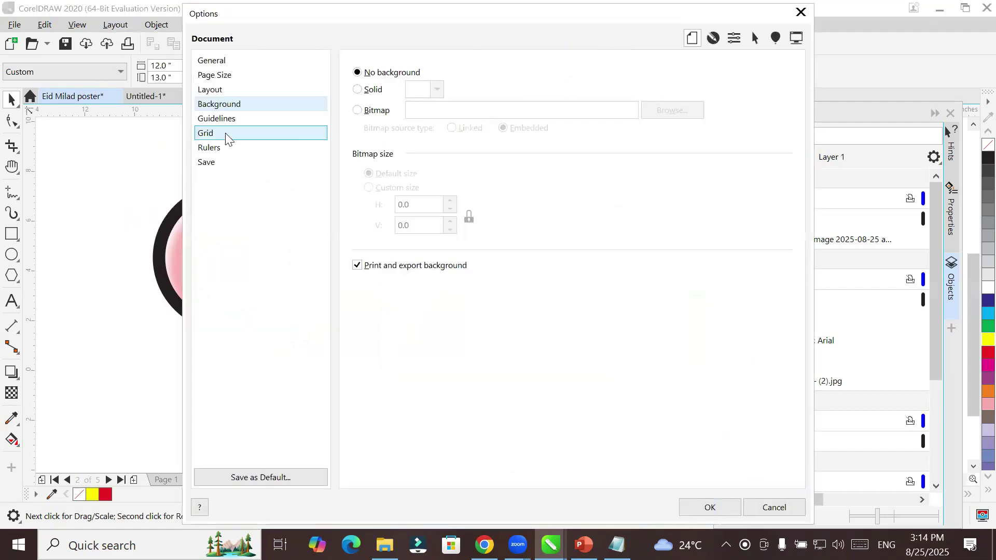
left_click(376, 110)
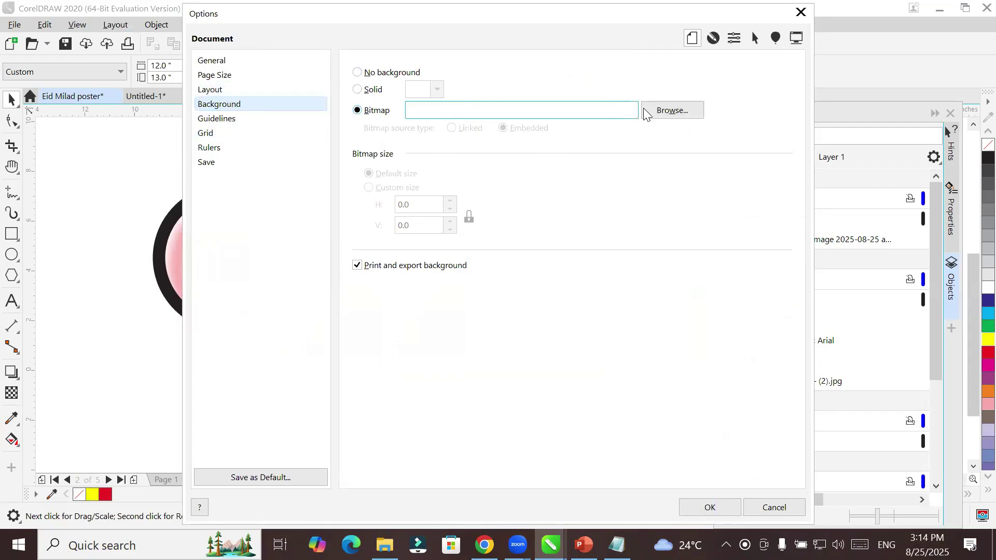
left_click(677, 113)
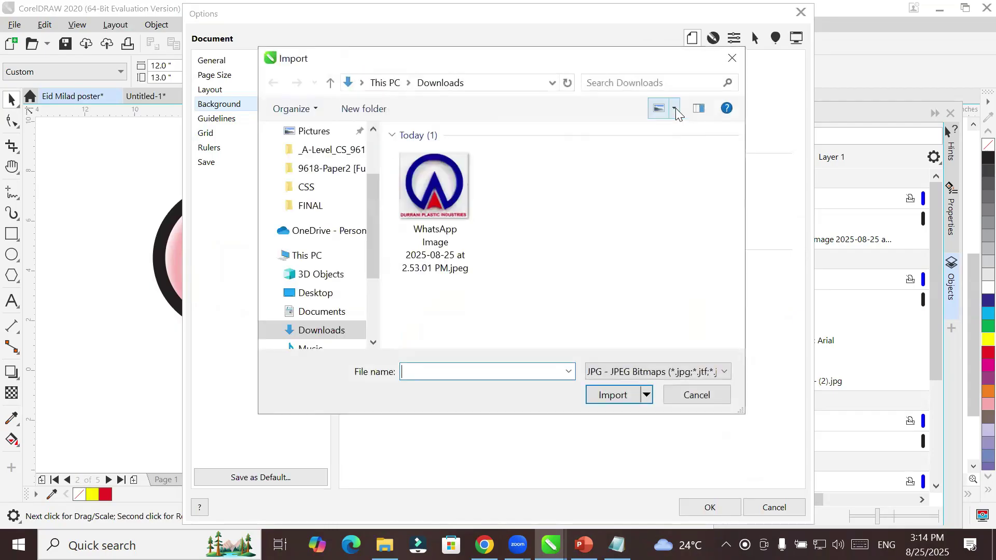
double_click(458, 206)
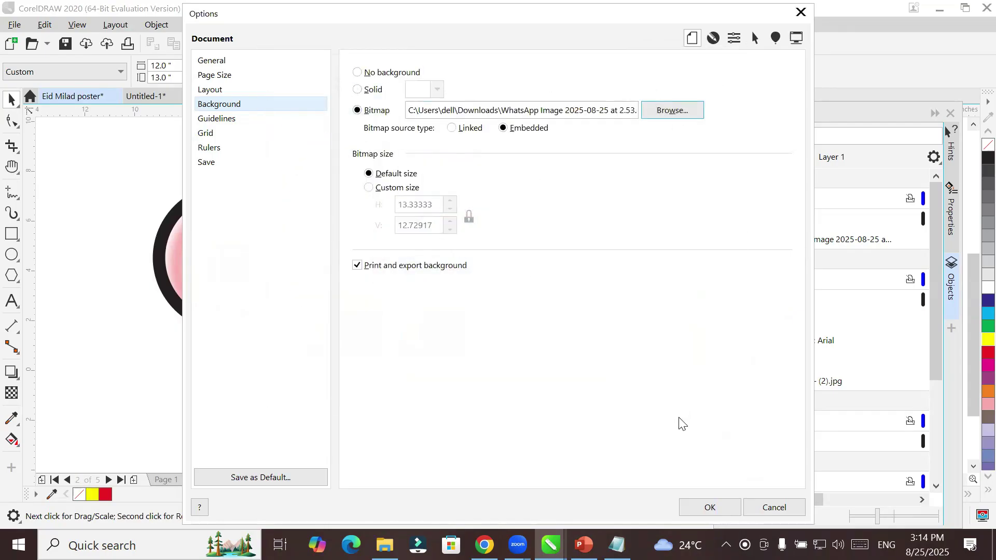
Step: Give the background bitmap an unlocked custom size of 2 by 2 inches and apply the page background
left_click(370, 188)
left_click_drag(437, 206, 351, 210)
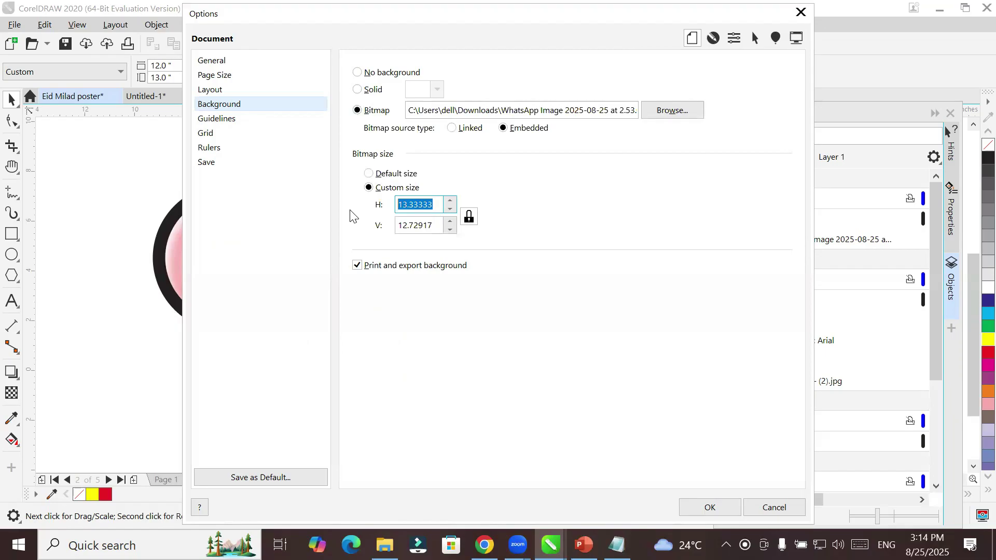
type("2")
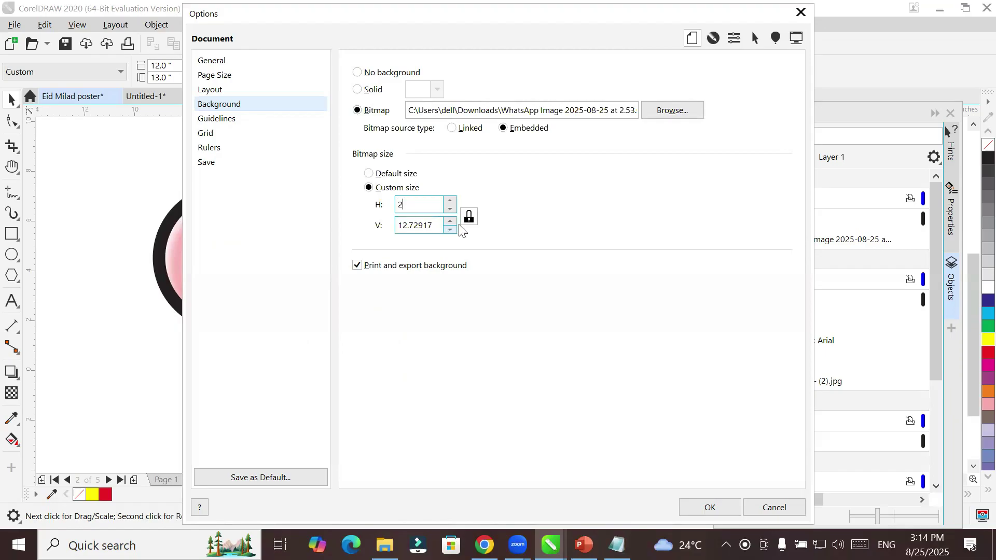
left_click(469, 216)
left_click_drag(442, 225, 349, 244)
type("2")
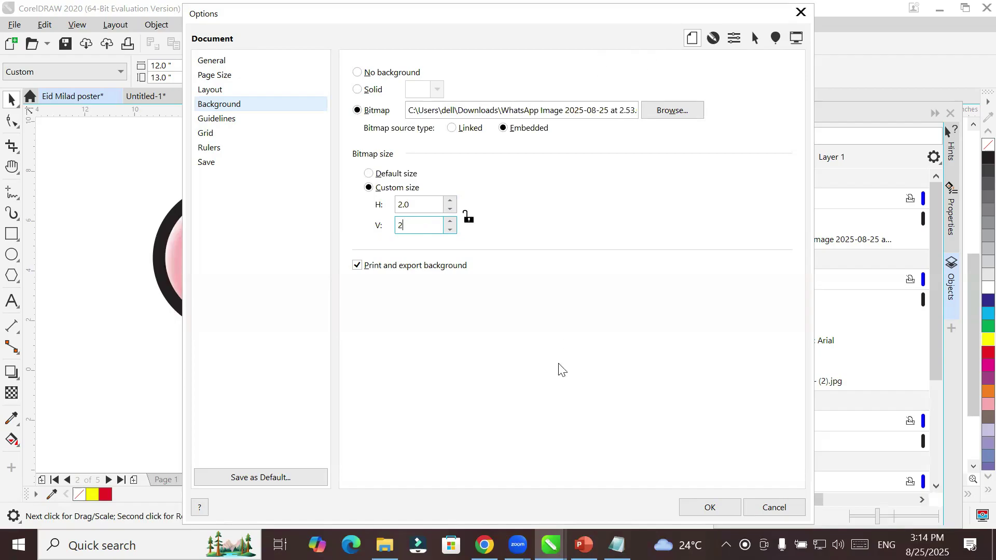
left_click(710, 507)
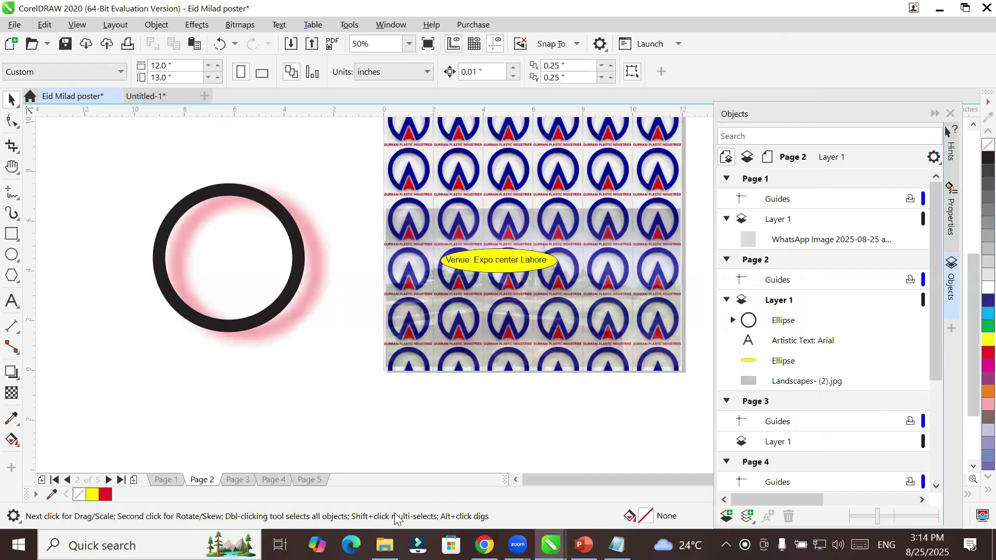
Step: Check the tiled background on pages 3 and 4, and move the faded logo image on page 1 off the page to its left
left_click(233, 480)
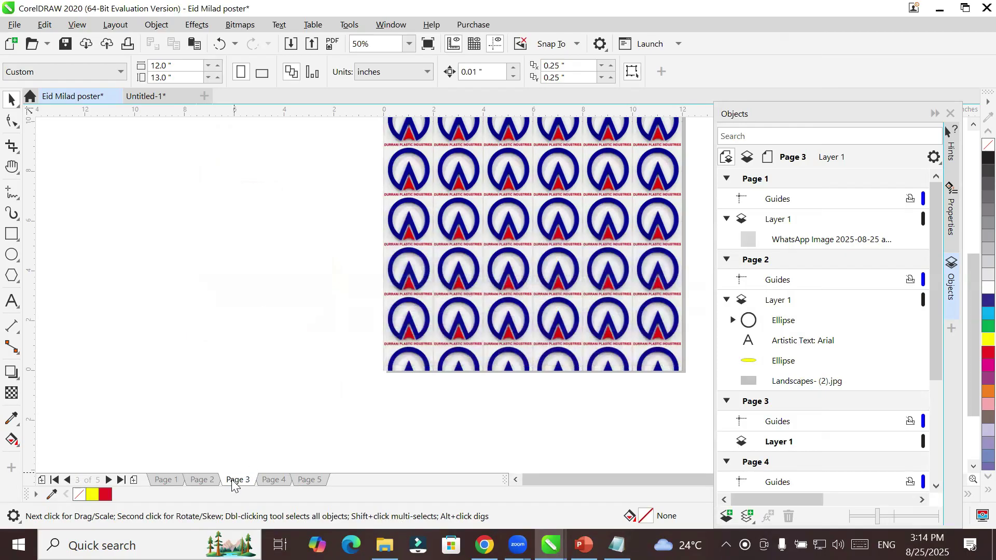
left_click(274, 480)
left_click(171, 481)
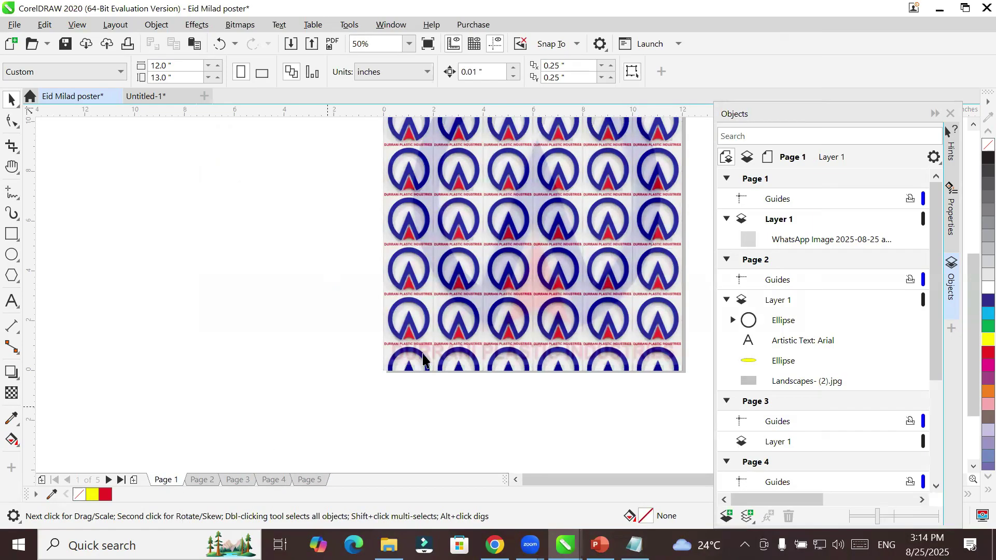
left_click(520, 332)
left_click_drag(520, 332, 140, 343)
left_click_drag(337, 292, 221, 320)
left_click(503, 400)
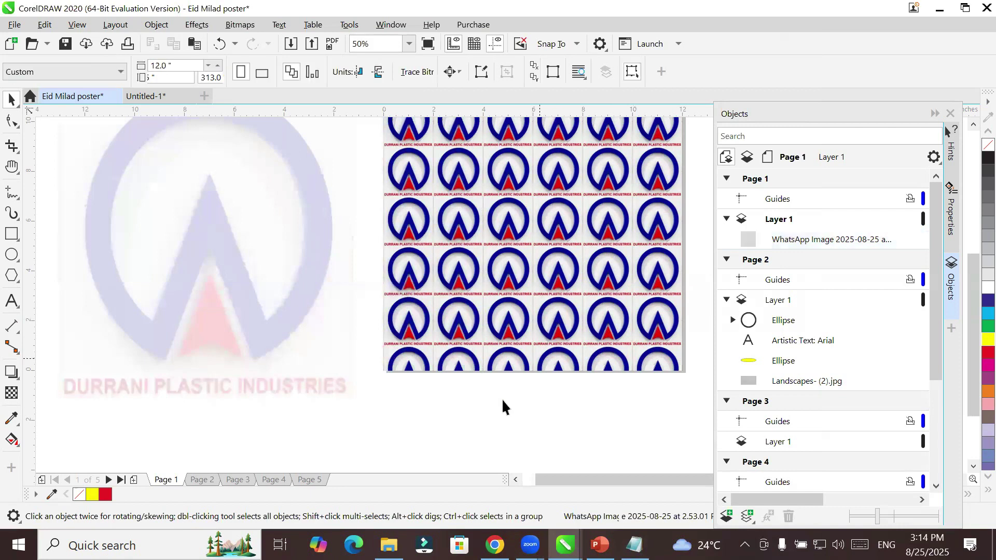
Step: On page 2, slide the landscape image partly off the page's left edge and move the thick-outlined circle onto the page
left_click(214, 479)
left_click_drag(612, 301, 344, 307)
left_click_drag(209, 340, 556, 361)
left_click_drag(253, 344, 377, 336)
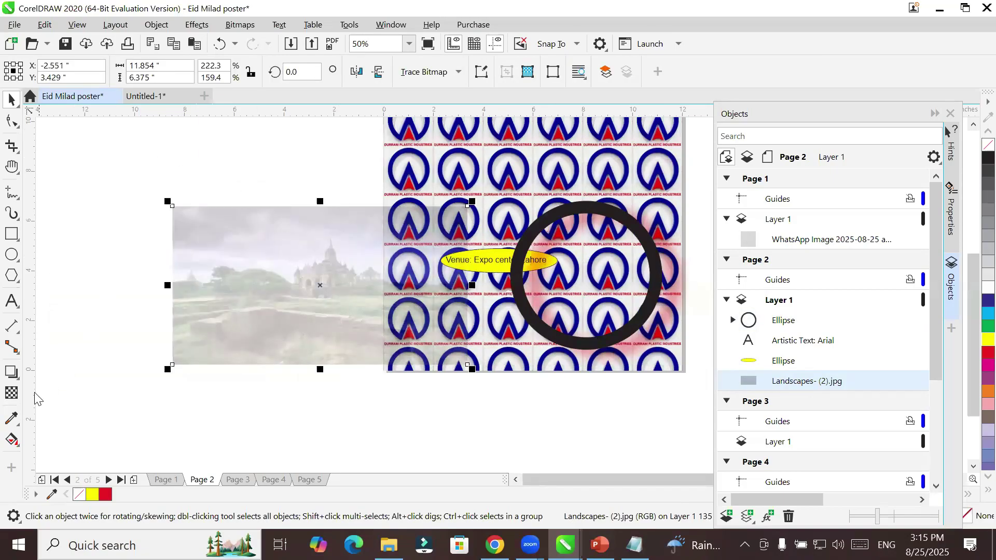
Step: Remove the landscape image's uniform transparency and apply a fountain transparency that fades it out from left to right
left_click(14, 393)
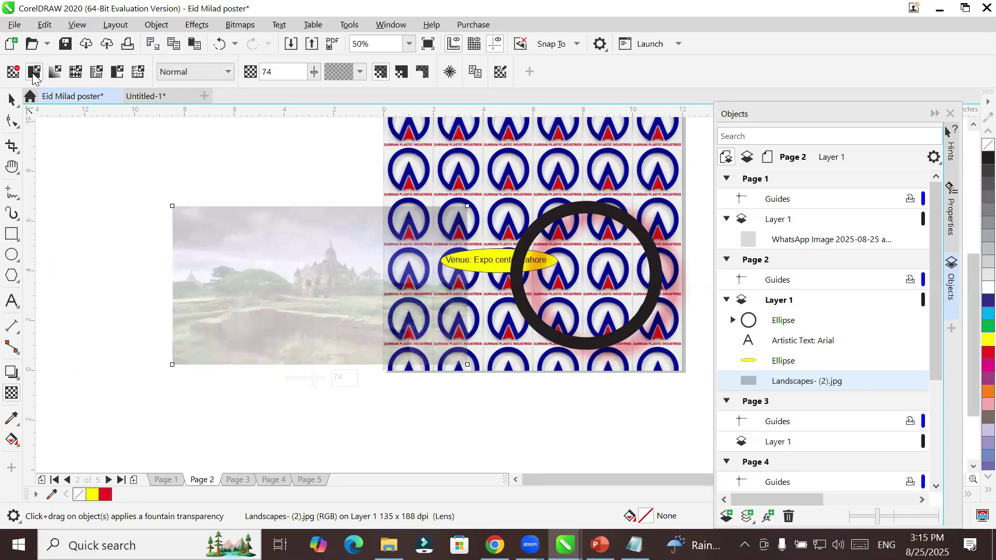
left_click(13, 72)
mouse_move(266, 262)
left_mouse_down()
mouse_move(381, 257)
mouse_move(517, 219)
left_mouse_up()
Step: Move the landscape image back onto page 2, centred at about X 6.26 and Y 7.51 inches
left_click(11, 98)
left_click_drag(238, 301, 459, 210)
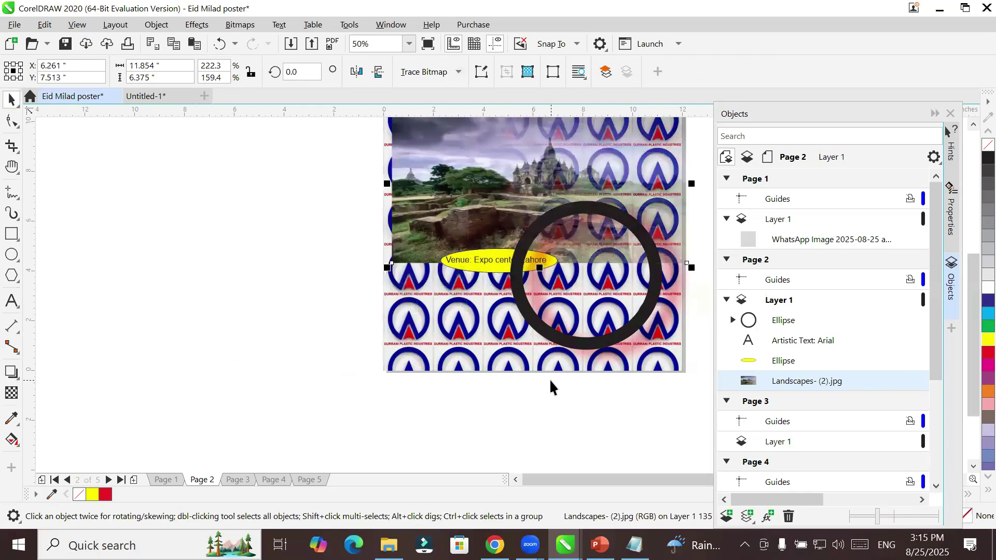
scroll(549, 379, "up", 2)
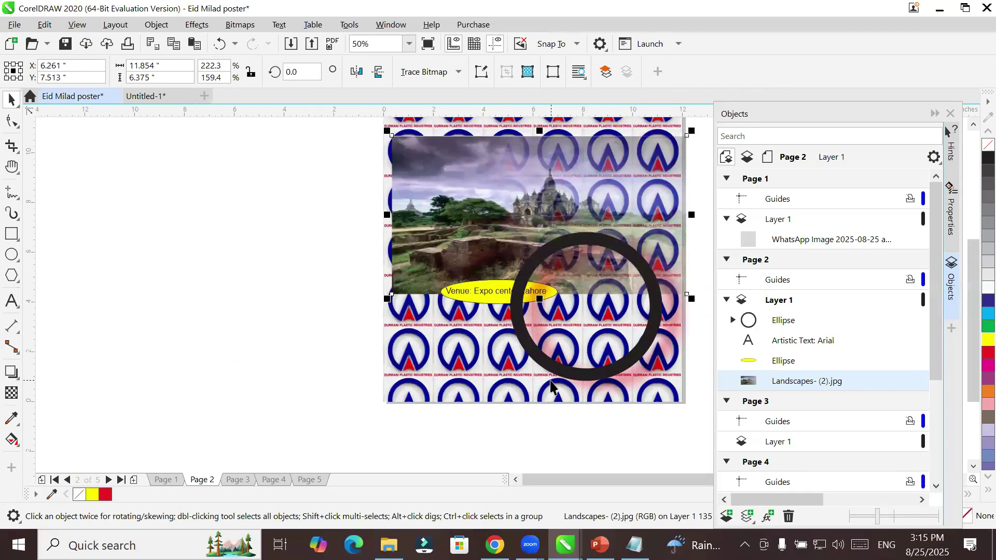
scroll(551, 382, "up", 2)
Step: Remove the tiled bitmap page background by setting it to No background, and check pages 3, 4 and 1
key("alt")
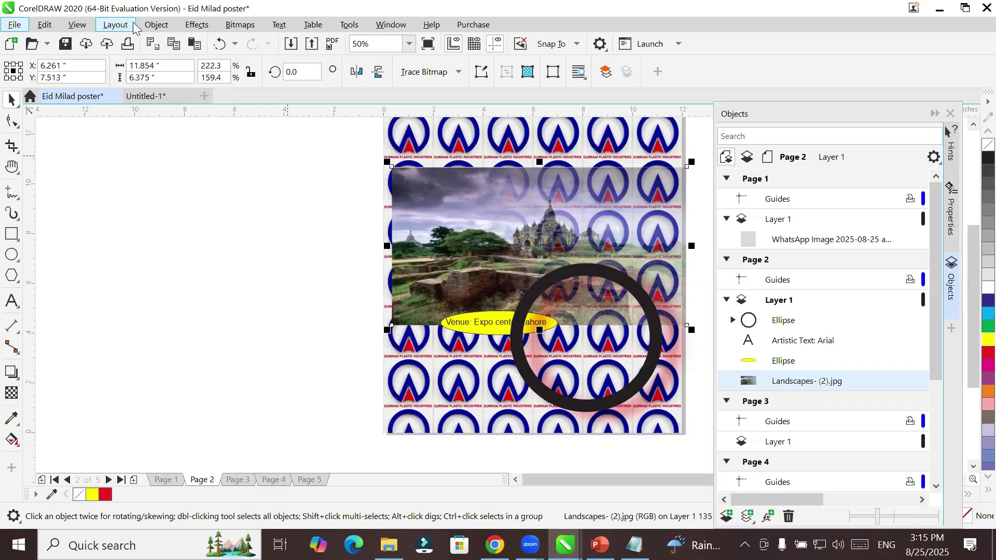
left_click(115, 25)
left_click(179, 234)
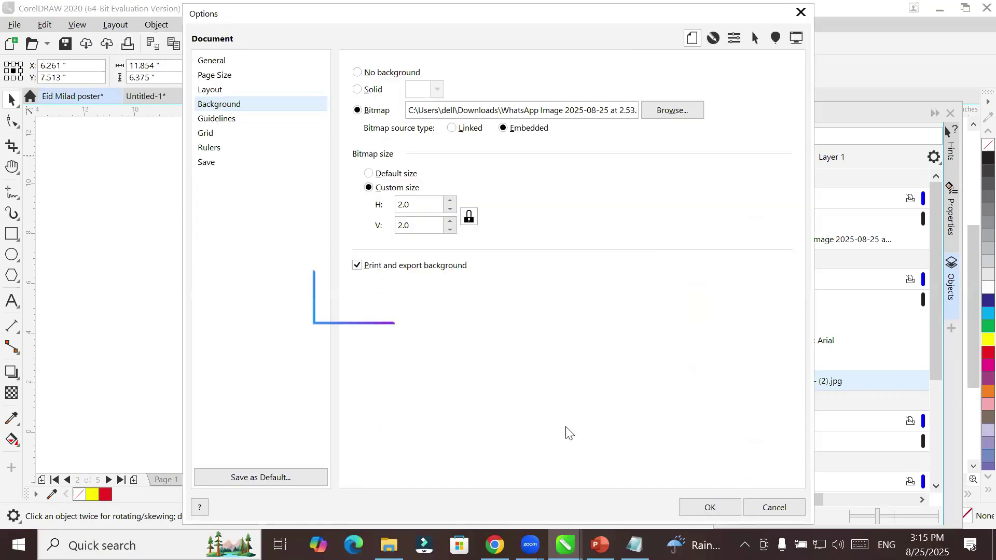
left_click(708, 507)
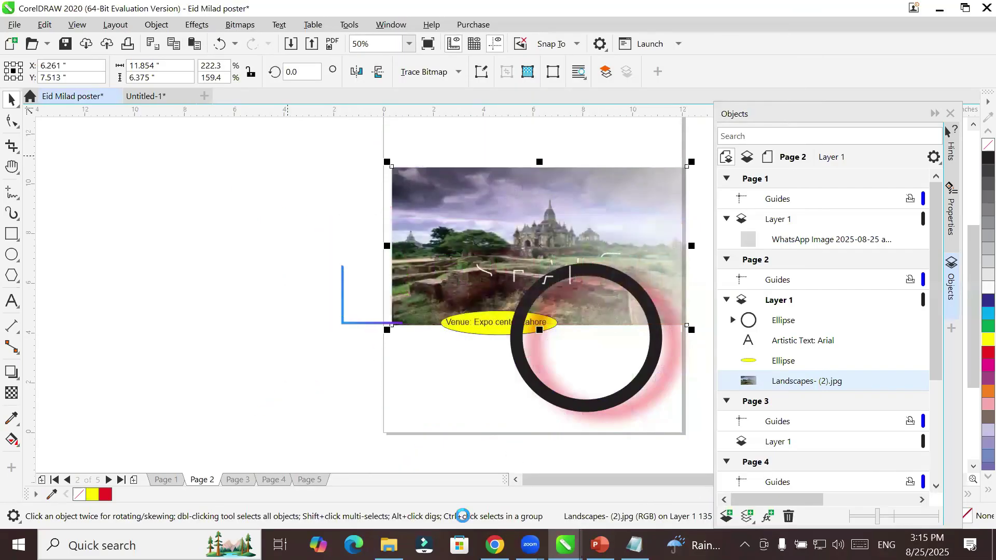
left_click(238, 479)
left_click(273, 479)
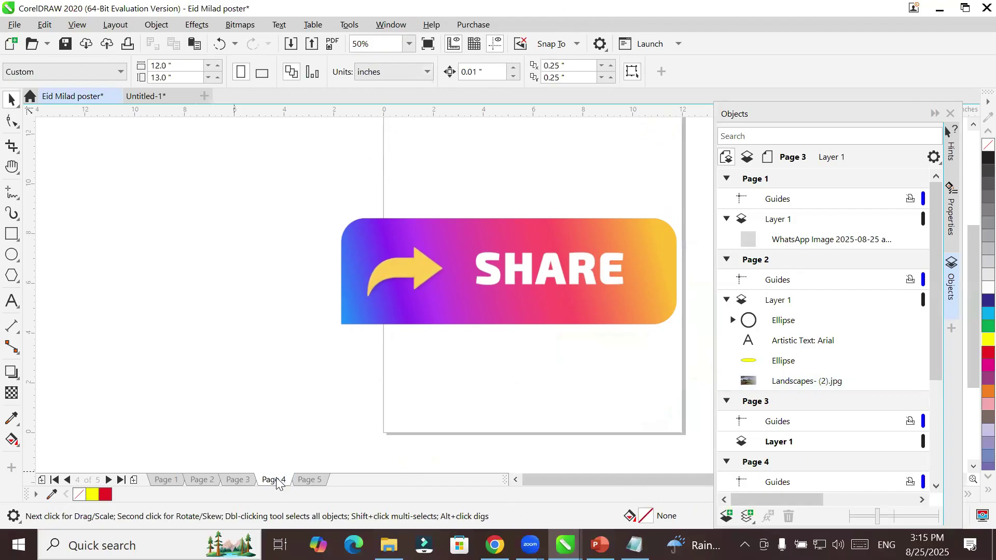
left_click(166, 483)
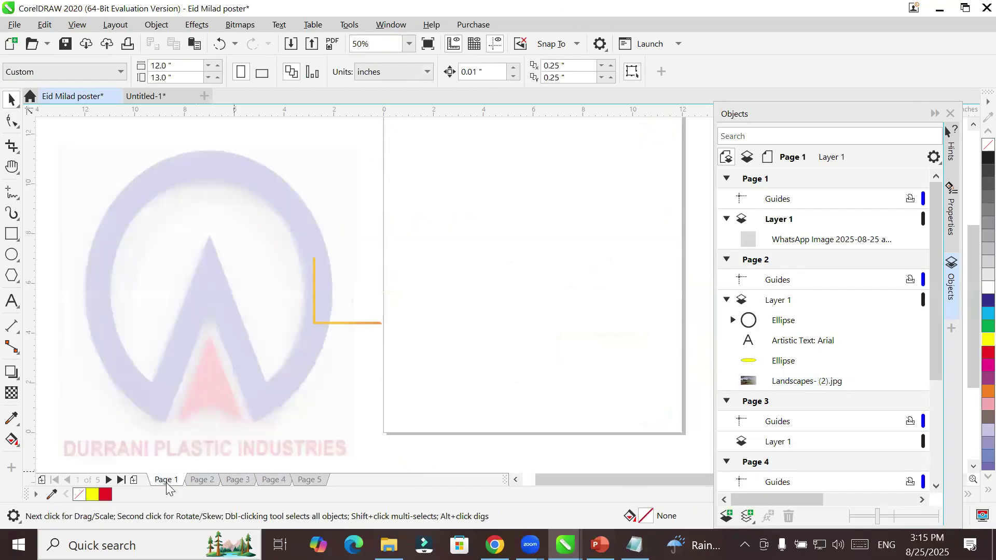